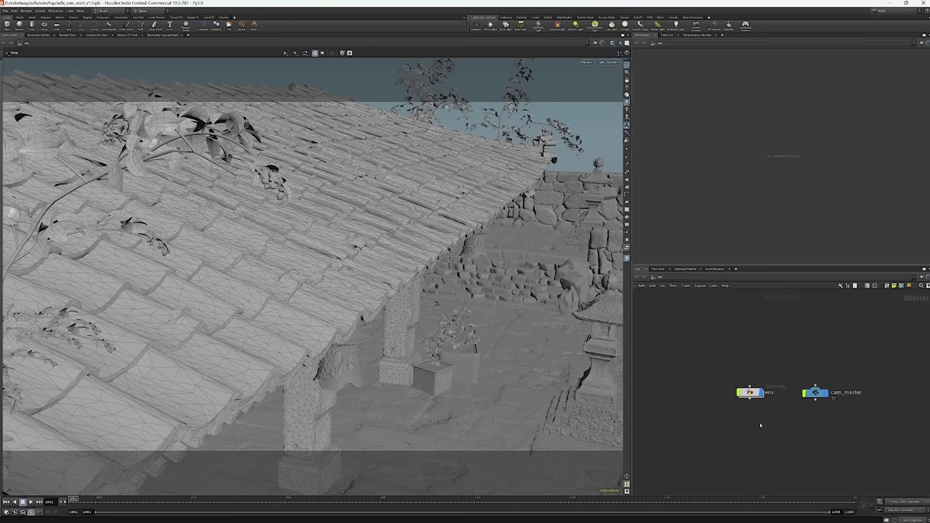
Create a Geometry object at the object level and name it drips.
{"action": "key", "text": "Tab"}
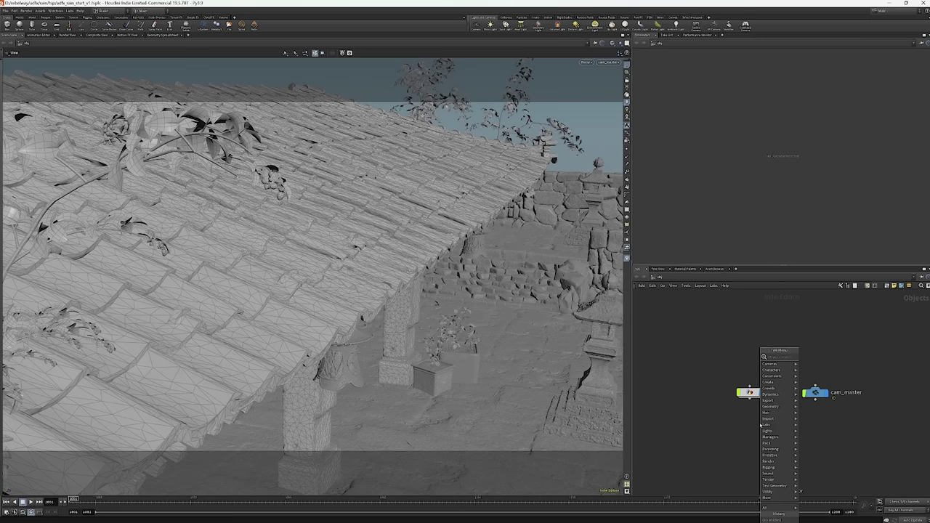
{"action": "type", "text": "geo"}
{"action": "key", "text": "Return"}
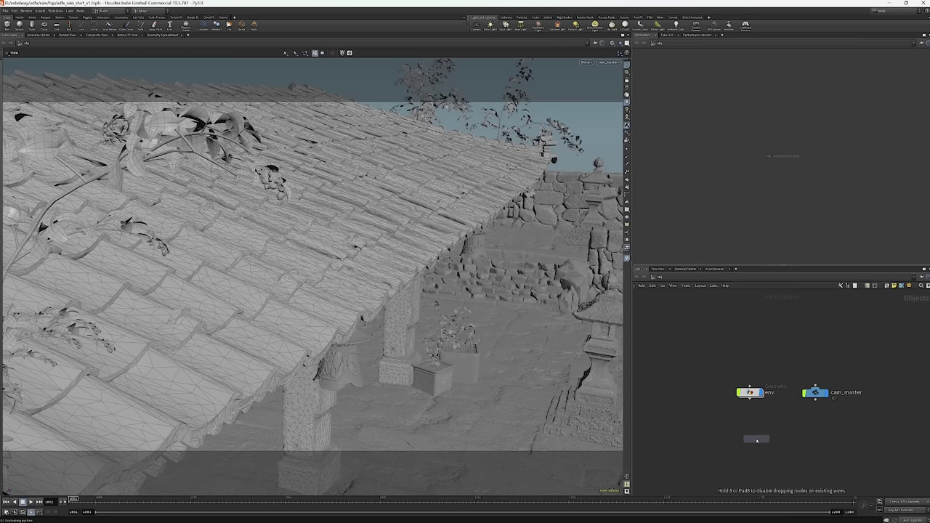
{"action": "left_click", "coordinate": [757, 439]}
{"action": "key", "text": "BackSpace"}
{"action": "key", "text": "BackSpace"}
{"action": "key", "text": "BackSpace"}
{"action": "key", "text": "BackSpace"}
{"action": "type", "text": "drips"}
{"action": "key", "text": "Return"}
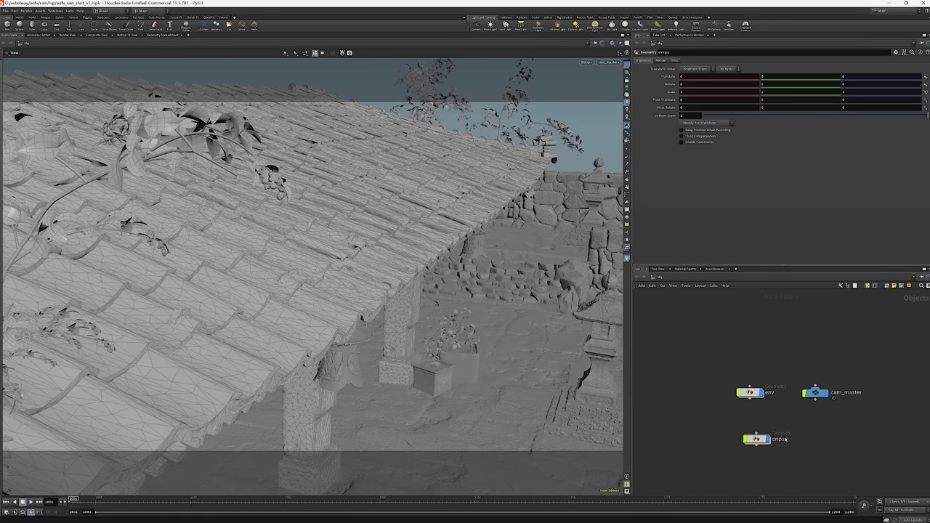
Add an Object Merge node inside the drips object, after checking the output nulls in the env object.
{"action": "left_click", "coordinate": [751, 392]}
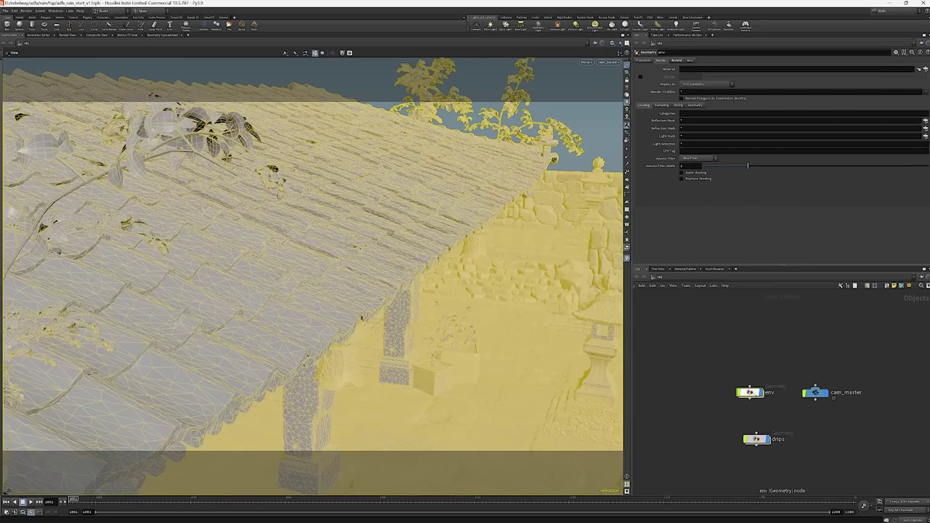
{"action": "key", "text": "Return"}
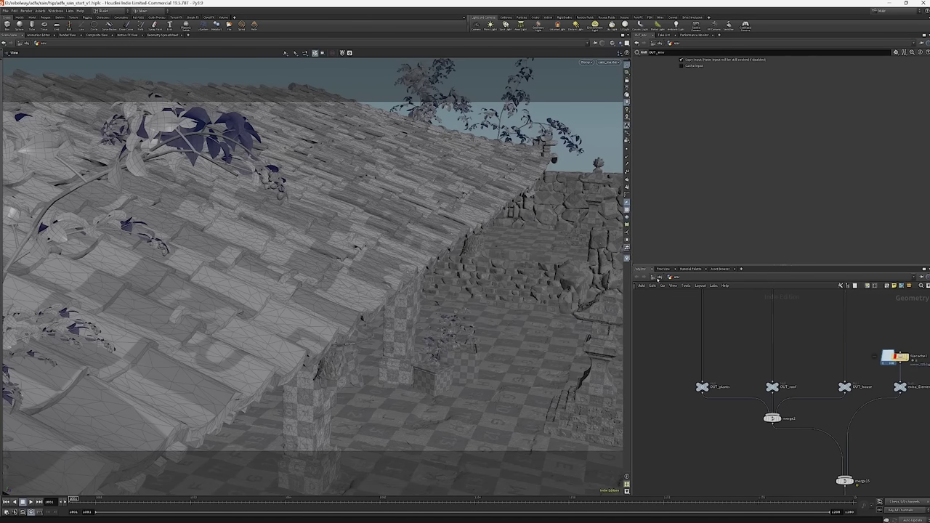
{"action": "key", "text": "u"}
{"action": "left_click", "coordinate": [756, 439]}
{"action": "key", "text": "Return"}
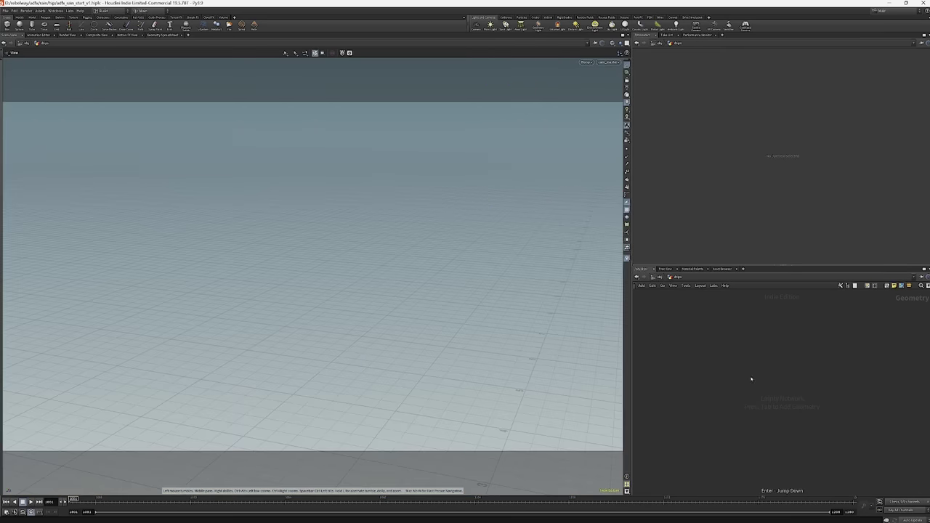
{"action": "key", "text": "Tab"}
{"action": "type", "text": "ob"}
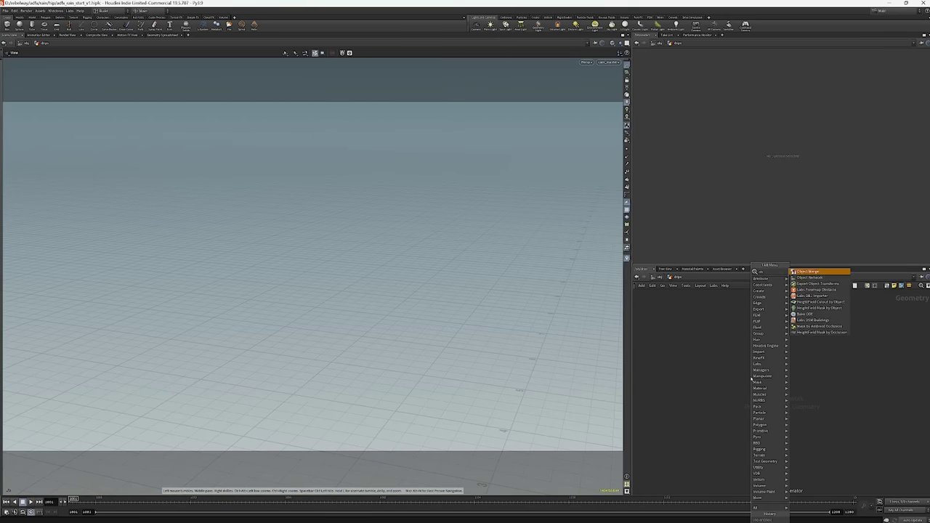
{"action": "key", "text": "Return"}
{"action": "left_click", "coordinate": [751, 376]}
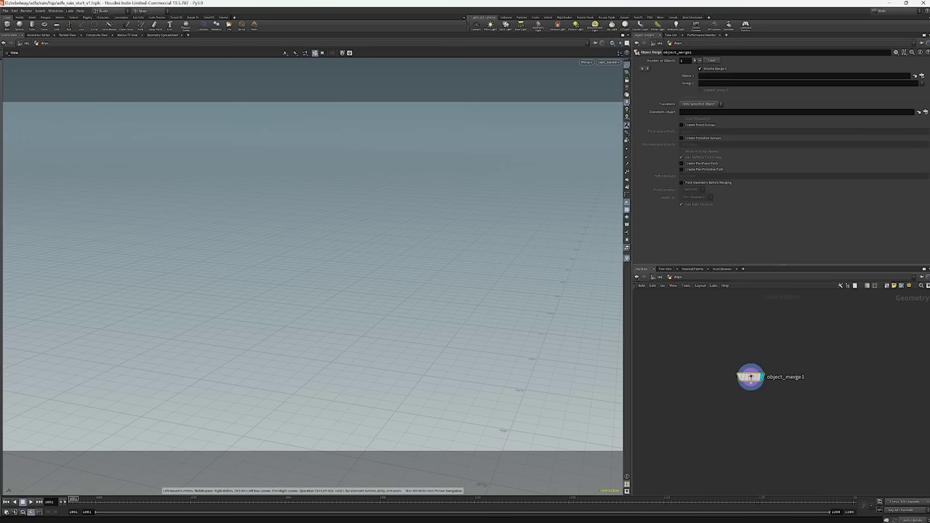
Set the Object Merge's source object to /obj/env/OUT_roof.
{"action": "left_click", "coordinate": [922, 76]}
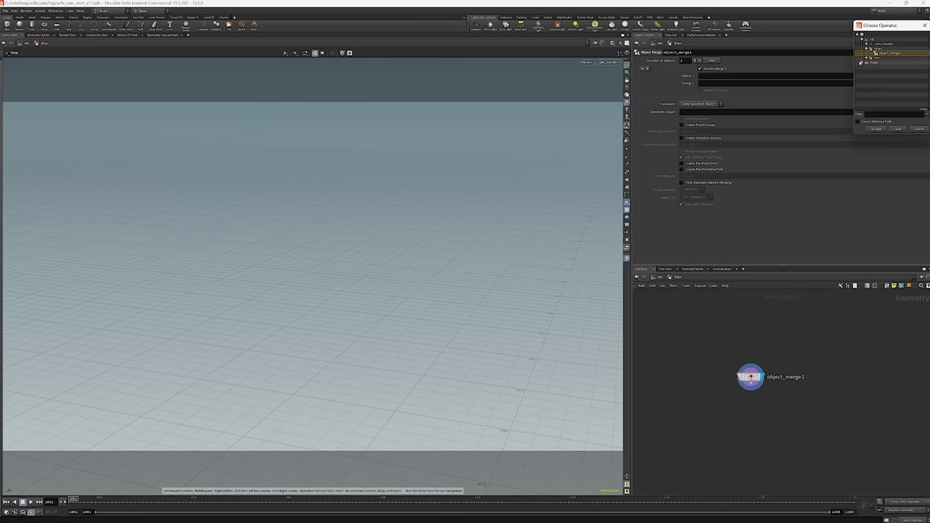
{"action": "left_click", "coordinate": [867, 57]}
{"action": "left_click", "coordinate": [889, 80]}
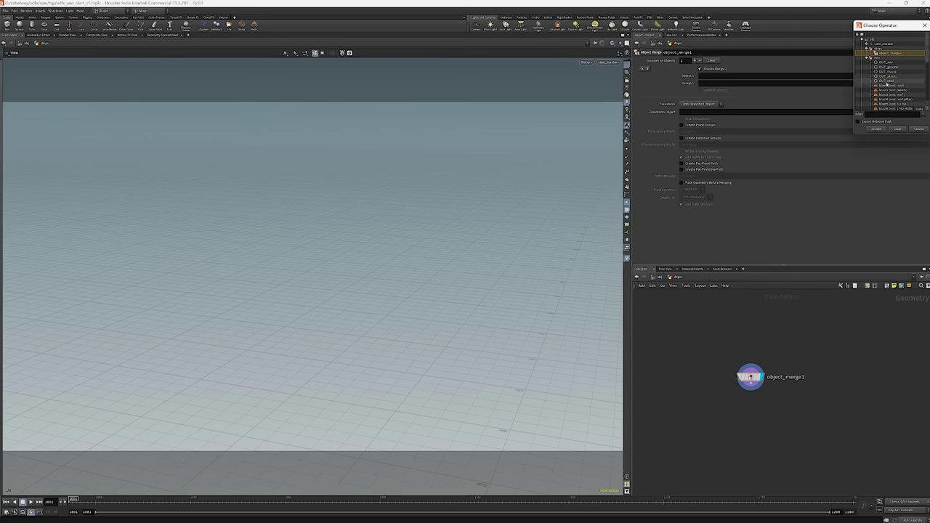
{"action": "left_click", "coordinate": [876, 128]}
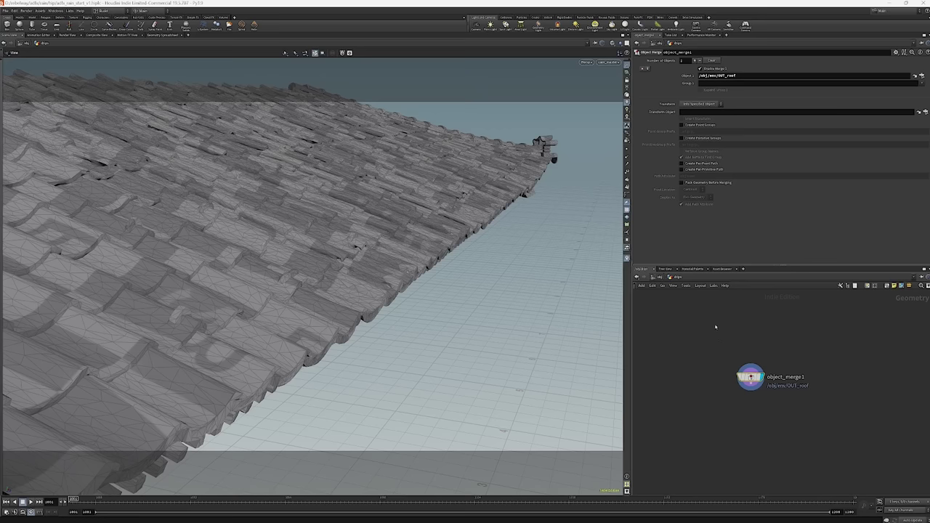
Examine the imported roof from several angles and review its attributes in the node info and geometry spreadsheet.
{"action": "left_click_drag", "start_coordinate": [322, 181], "coordinate": [411, 229], "text": "alt"}
{"action": "left_click_drag", "start_coordinate": [502, 278], "coordinate": [58, 412], "text": "alt"}
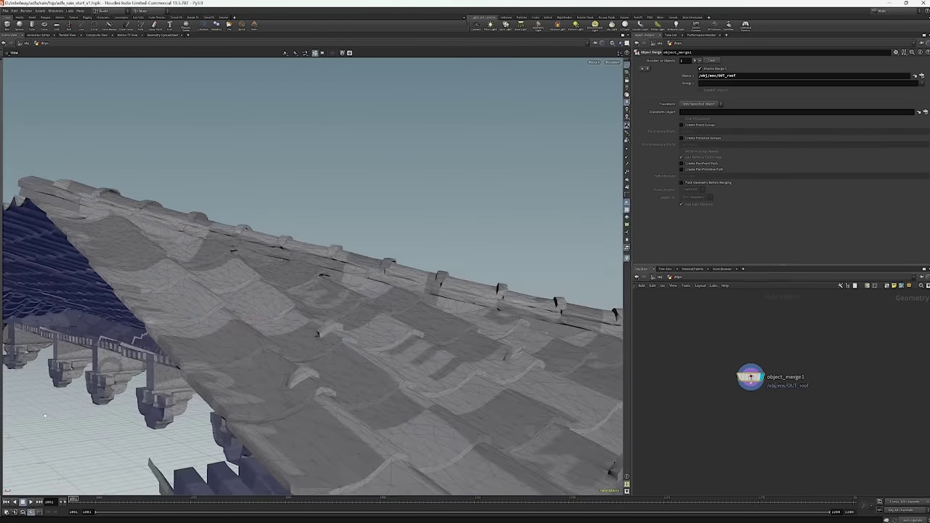
{"action": "left_click_drag", "start_coordinate": [122, 343], "coordinate": [224, 332], "text": "alt"}
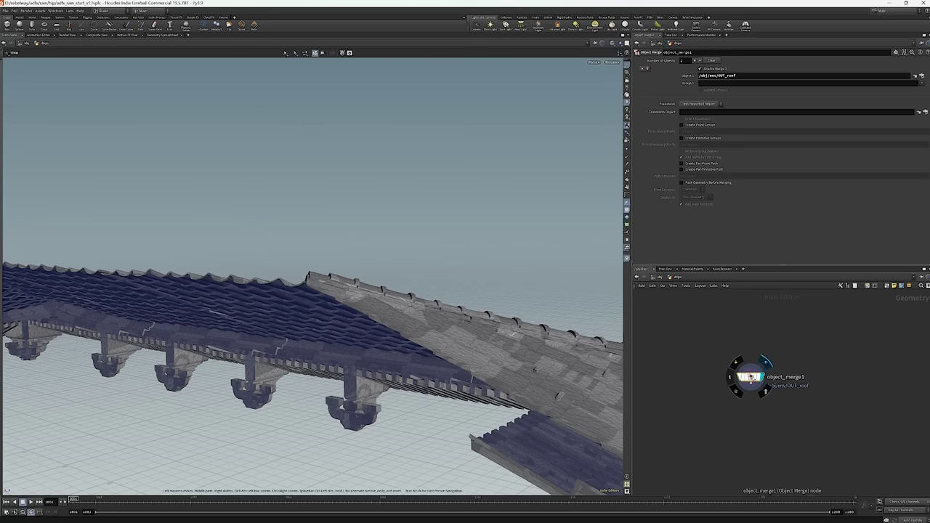
{"action": "middle_click", "coordinate": [751, 378]}
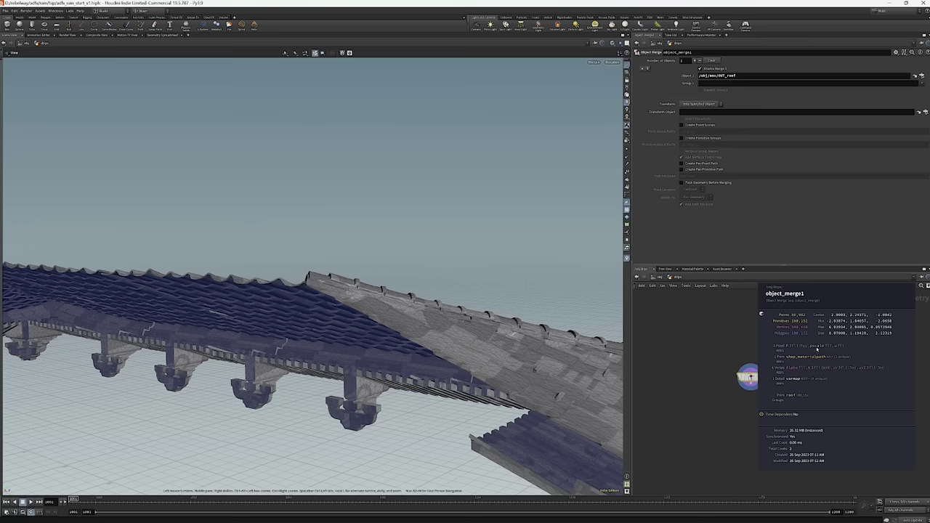
{"action": "left_click", "coordinate": [164, 35]}
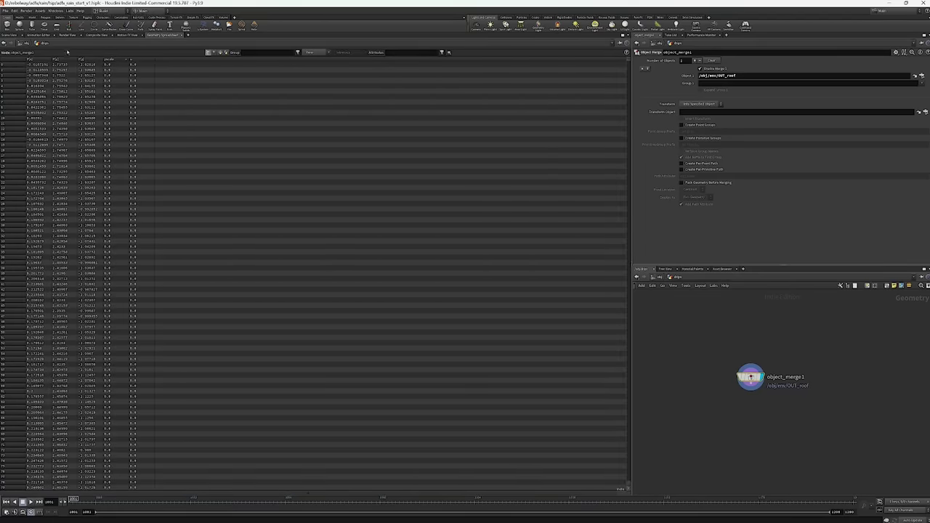
{"action": "left_click", "coordinate": [16, 35]}
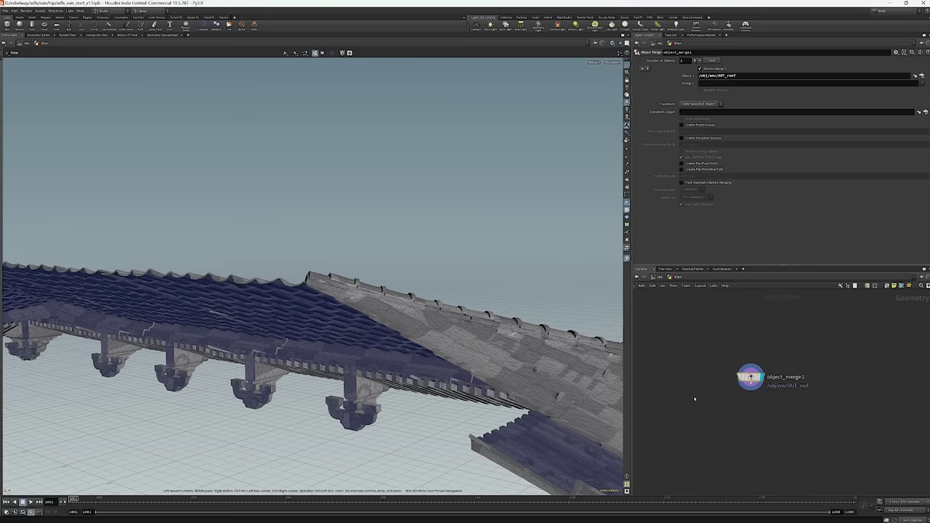
Add an Attribute Delete node after the Object Merge, remove the pscale point attribute, and display the node's result.
{"action": "key", "text": "Tab"}
{"action": "type", "text": "att"}
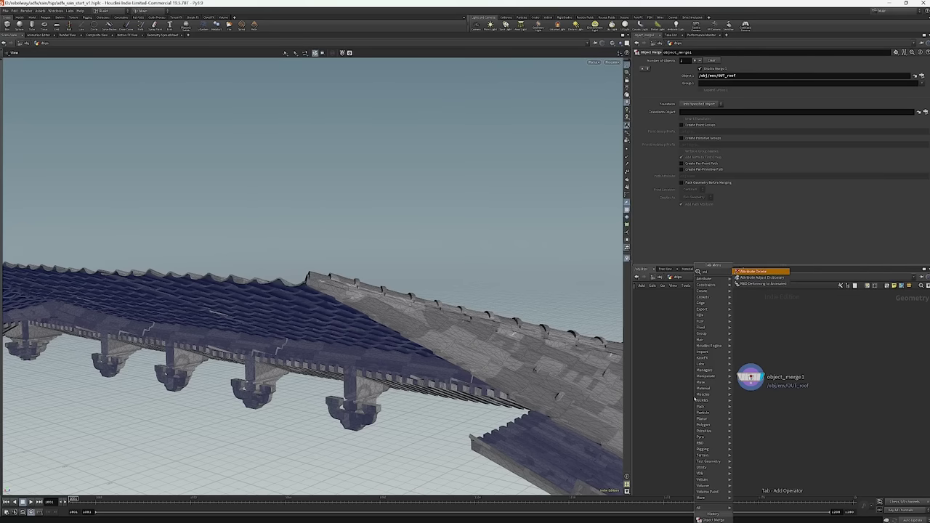
{"action": "key", "text": "Return"}
{"action": "left_click", "coordinate": [756, 405]}
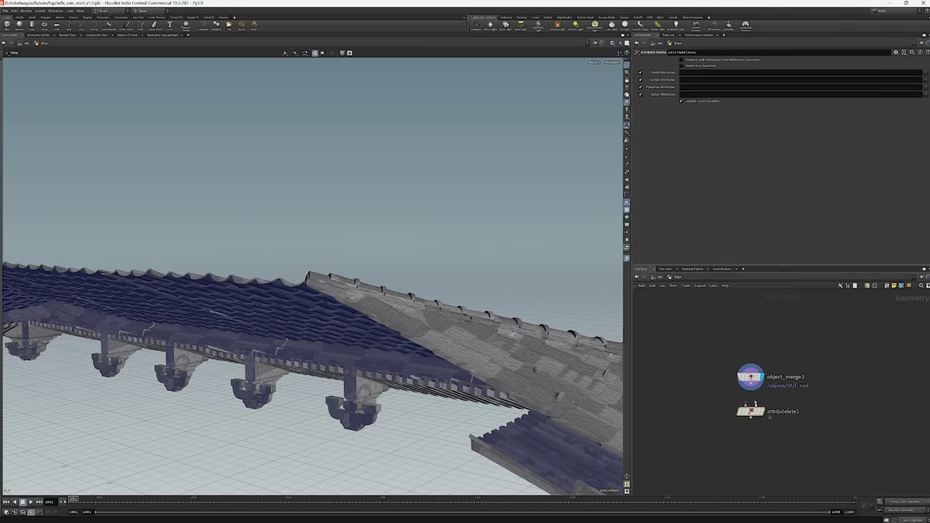
{"action": "left_click", "coordinate": [717, 73]}
{"action": "type", "text": "p"}
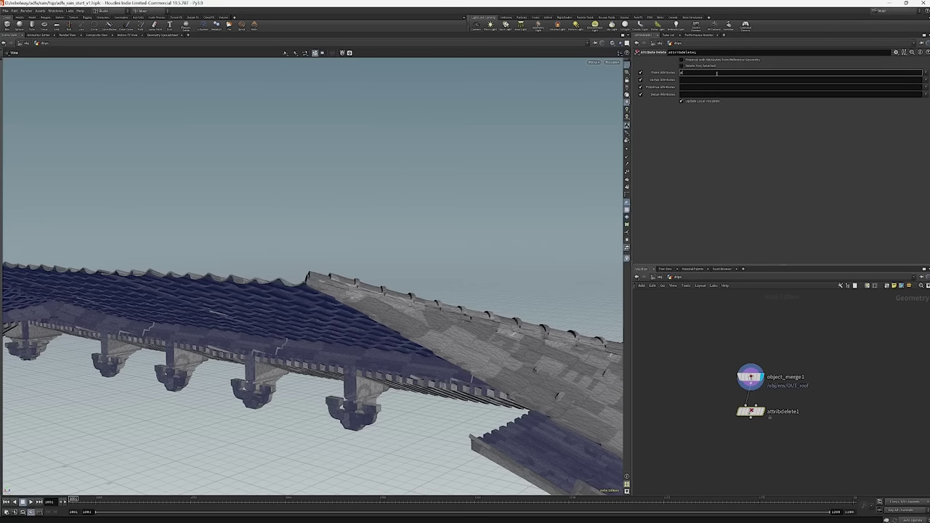
{"action": "type", "text": "scale"}
{"action": "key", "text": "Return"}
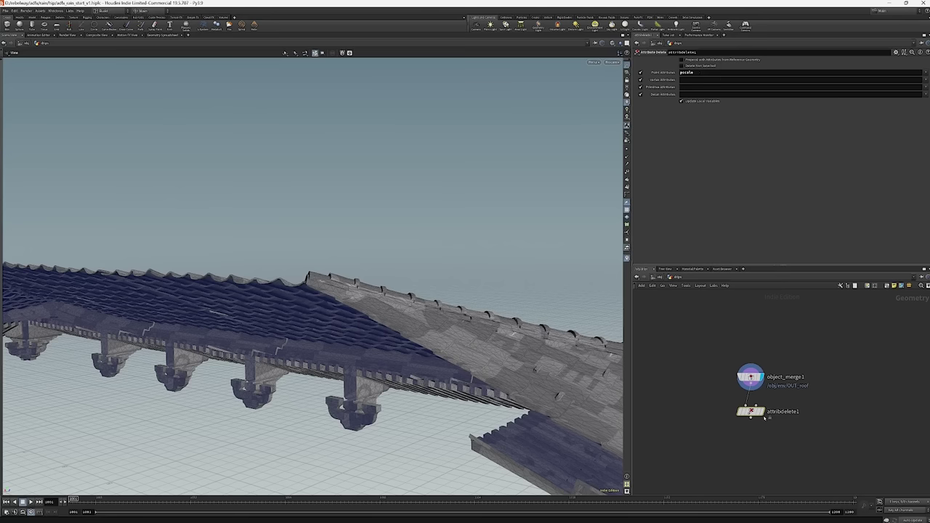
{"action": "left_click", "coordinate": [762, 412]}
{"action": "middle_click", "coordinate": [752, 411]}
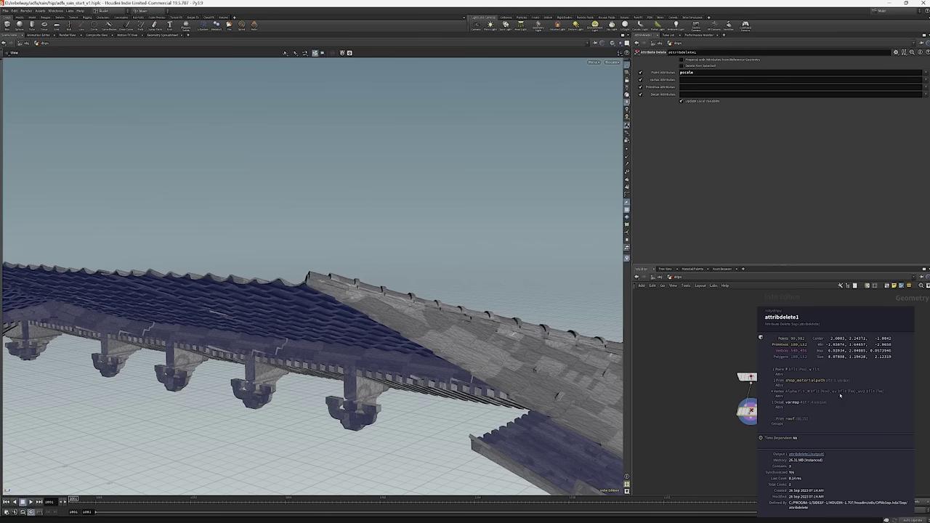
{"action": "left_click", "coordinate": [704, 387]}
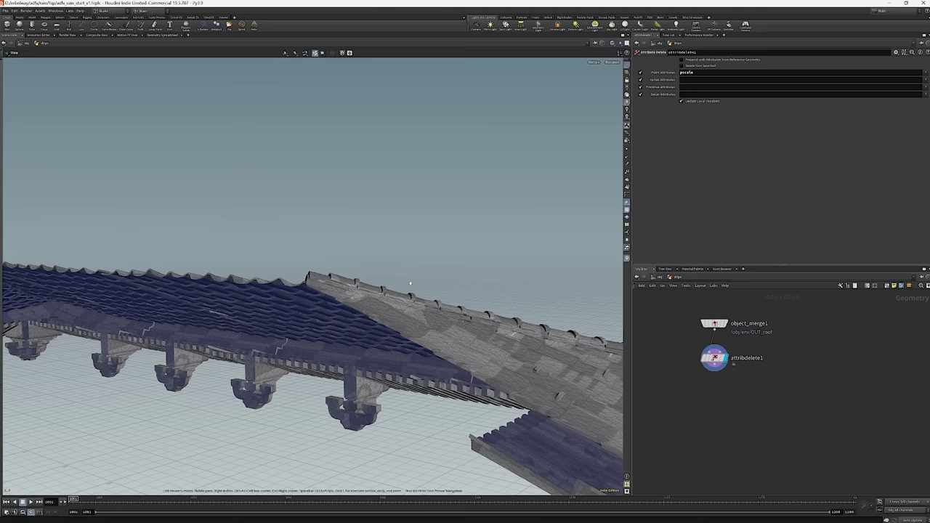
Examine the roof's tiles, eaves and underside from several angles.
{"action": "left_click_drag", "start_coordinate": [450, 262], "coordinate": [361, 285]}
{"action": "left_click_drag", "start_coordinate": [297, 327], "coordinate": [292, 318]}
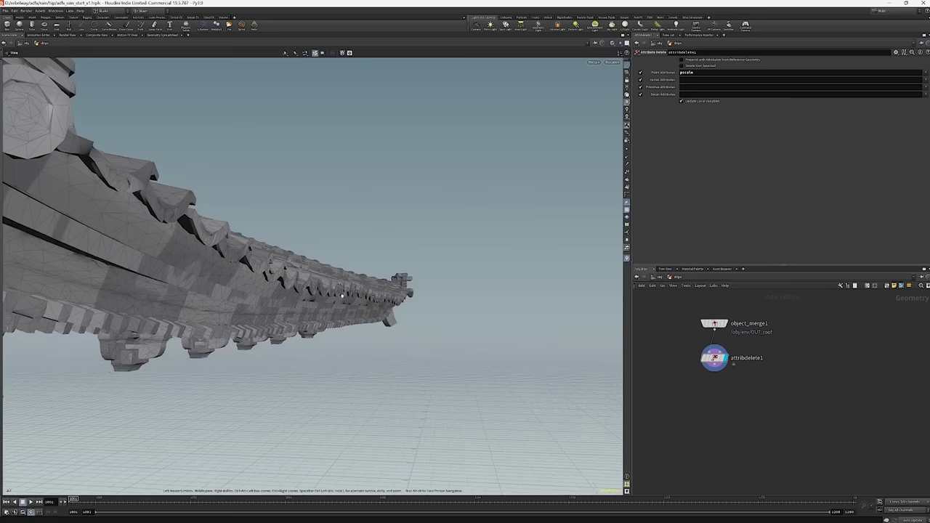
{"action": "left_click_drag", "start_coordinate": [243, 268], "coordinate": [173, 272]}
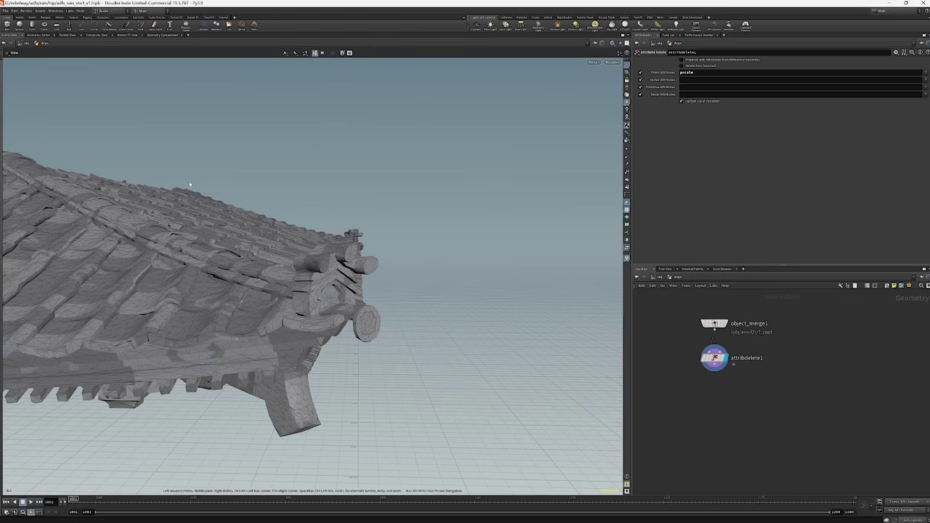
{"action": "left_click_drag", "start_coordinate": [158, 238], "coordinate": [191, 250]}
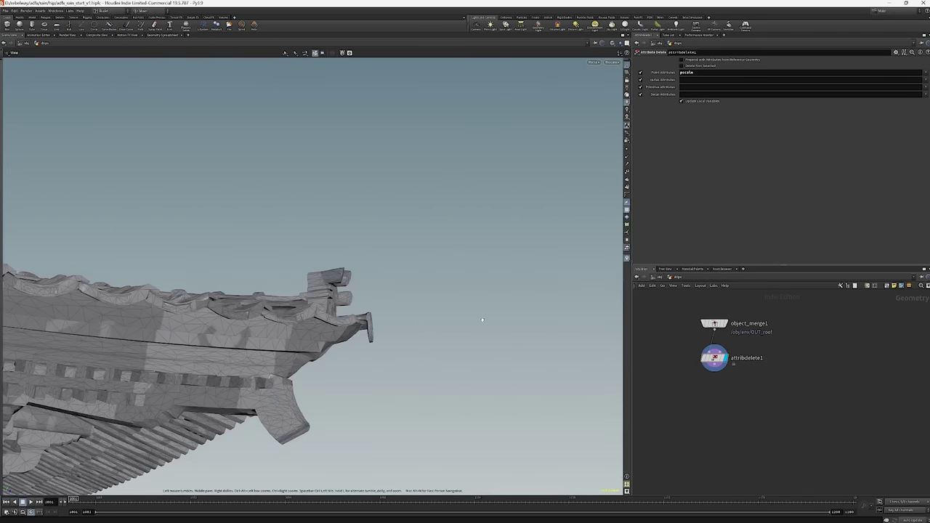
{"action": "left_click_drag", "start_coordinate": [212, 399], "coordinate": [282, 380]}
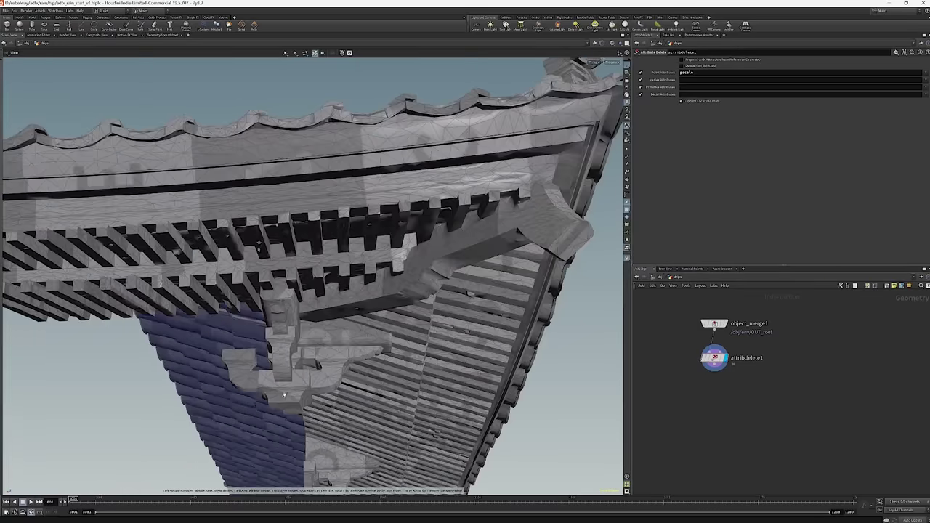
{"action": "left_click_drag", "start_coordinate": [416, 239], "coordinate": [380, 319]}
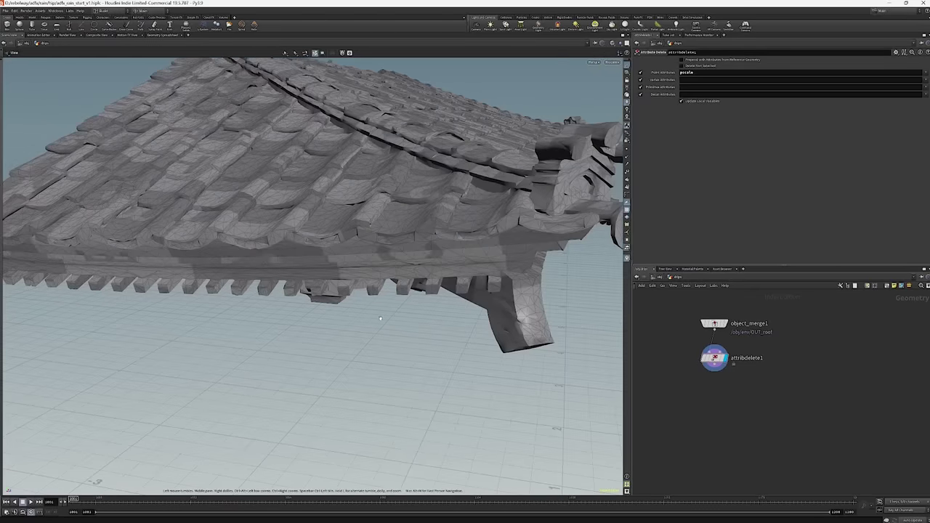
{"action": "left_click_drag", "start_coordinate": [468, 272], "coordinate": [421, 313]}
Append a Shrinkwrap node to the Attribute Delete node and display its result.
{"action": "key", "text": "Tab"}
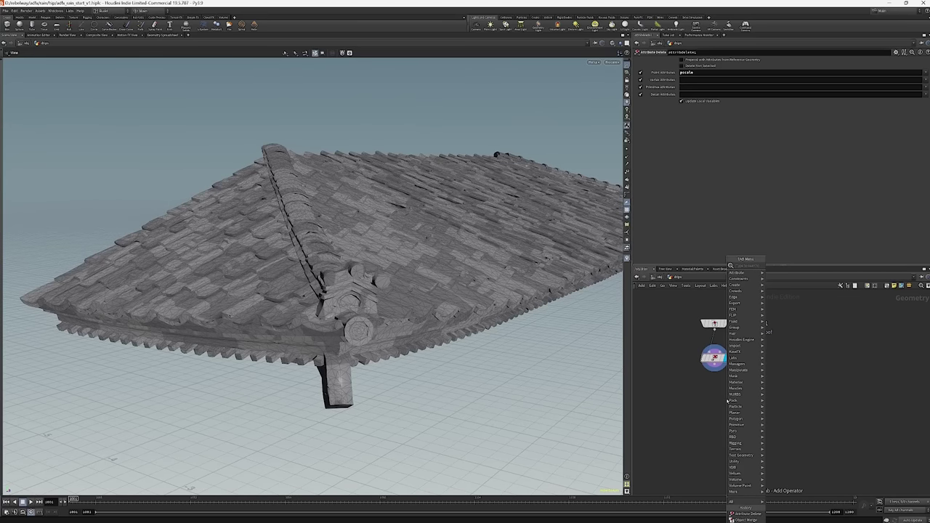
{"action": "type", "text": "sh"}
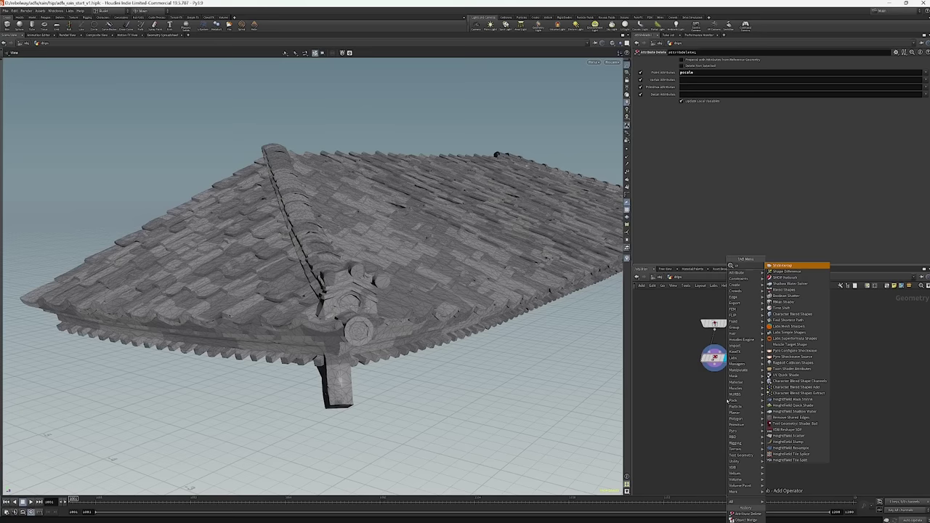
{"action": "key", "text": "Return"}
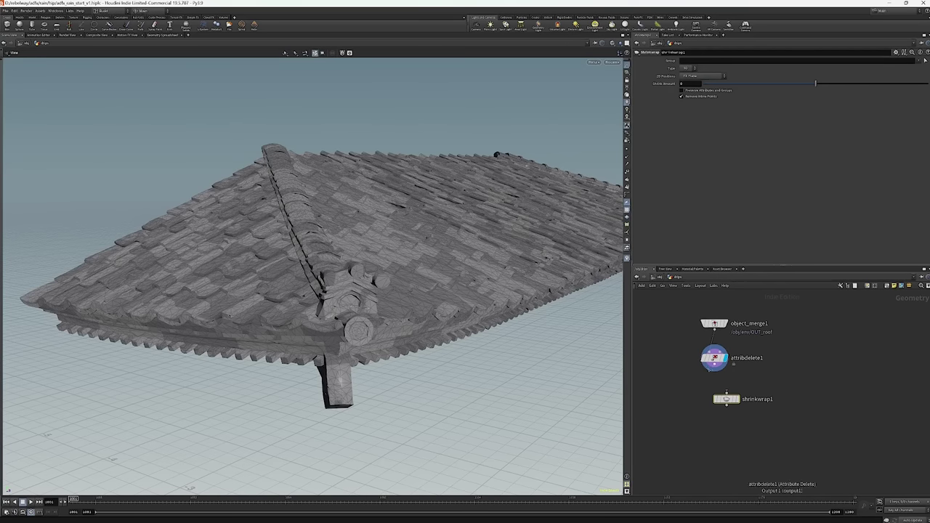
{"action": "left_click", "coordinate": [726, 399]}
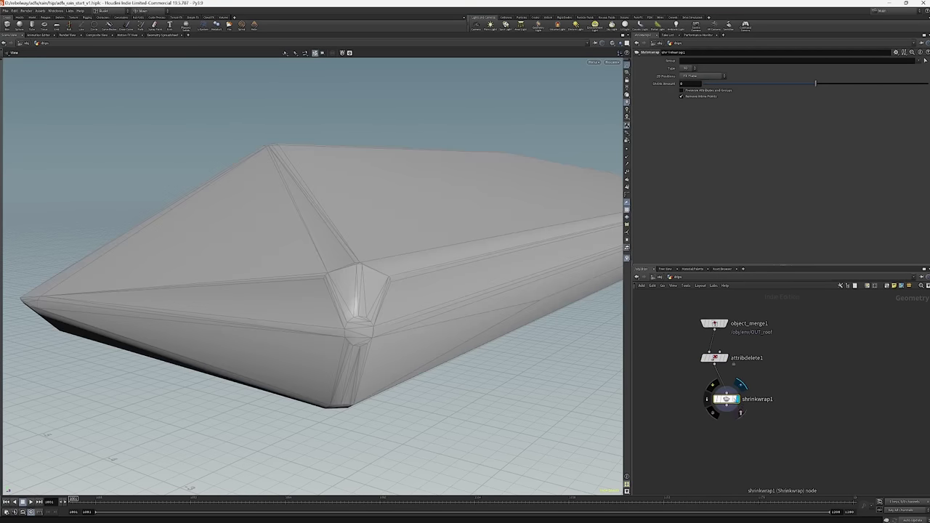
{"action": "left_click_drag", "start_coordinate": [727, 399], "coordinate": [714, 386]}
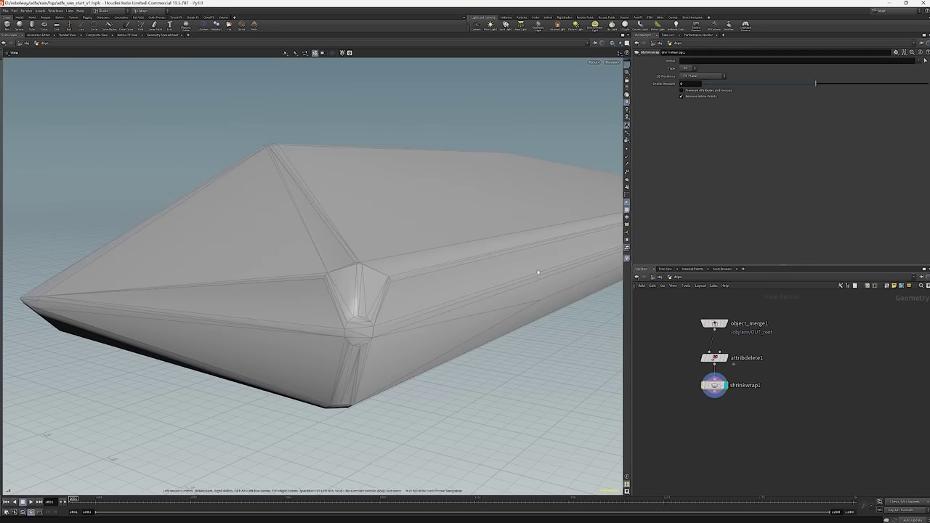
Template the Attribute Delete node to compare the original roof with the shrinkwrapped hull.
{"action": "mouse_move", "coordinate": [536, 270]}
{"action": "left_mouse_down"}
{"action": "mouse_move", "coordinate": [482, 243]}
{"action": "mouse_move", "coordinate": [444, 262]}
{"action": "mouse_move", "coordinate": [458, 247]}
{"action": "mouse_move", "coordinate": [442, 236]}
{"action": "mouse_move", "coordinate": [577, 258]}
{"action": "mouse_move", "coordinate": [509, 252]}
{"action": "mouse_move", "coordinate": [505, 214]}
{"action": "mouse_move", "coordinate": [252, 225]}
{"action": "mouse_move", "coordinate": [407, 240]}
{"action": "left_mouse_up"}
{"action": "key", "text": "w"}
{"action": "mouse_move", "coordinate": [714, 357]}
{"action": "key", "text": "w"}
Append a Remesh node to the Shrinkwrap node and set its target size to 0.1.
{"action": "key", "text": "Tab"}
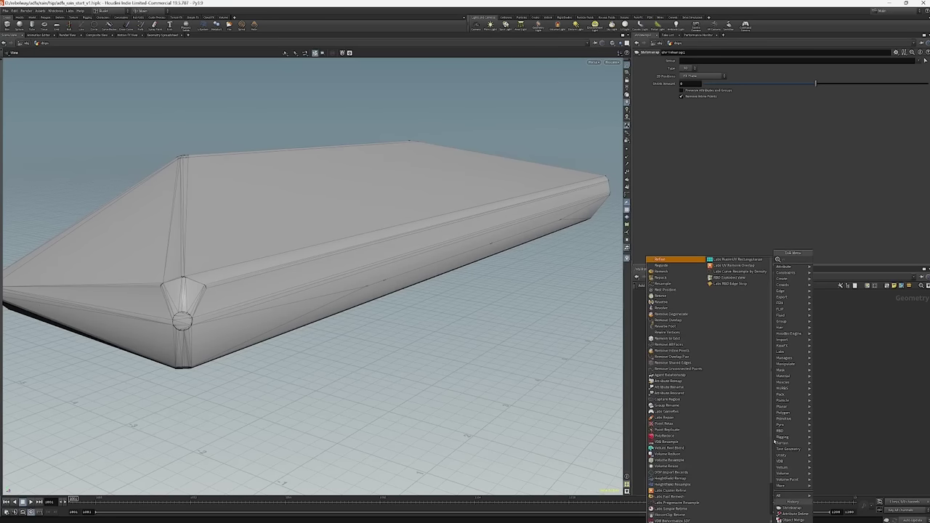
{"action": "type", "text": "remesh"}
{"action": "key", "text": "Return"}
{"action": "left_click", "coordinate": [774, 439]}
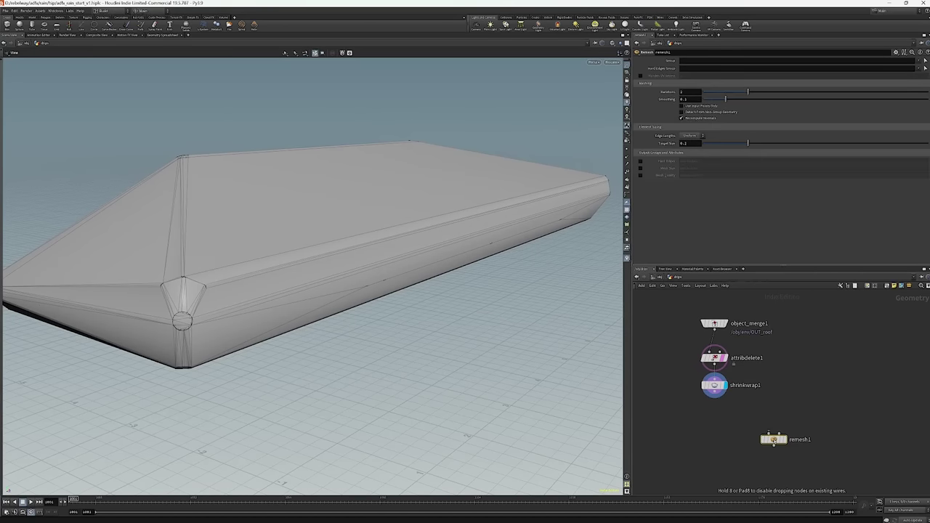
{"action": "left_click_drag", "start_coordinate": [774, 439], "coordinate": [715, 411]}
{"action": "double_click", "coordinate": [694, 143]}
{"action": "type", "text": "0.1"}
{"action": "key", "text": "Return"}
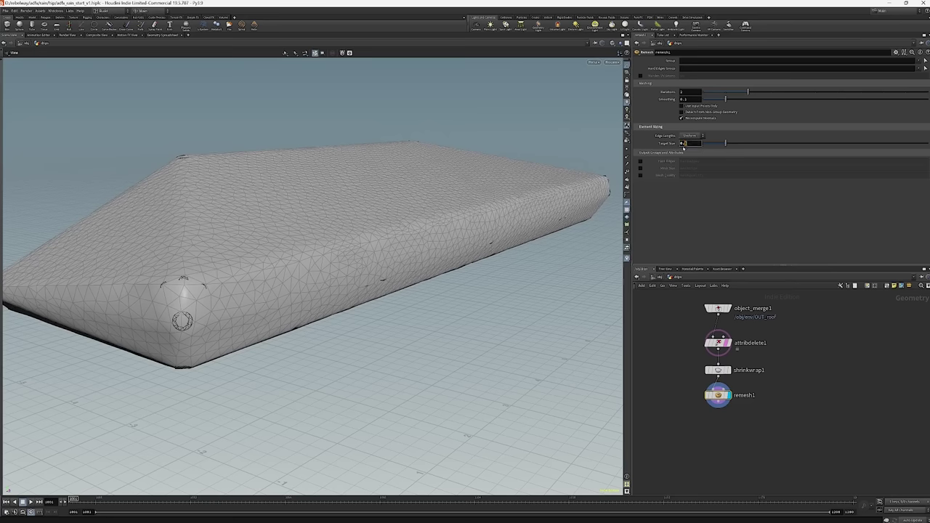
Set the Remesh node's target size to 0.05 and check the denser mesh up close.
{"action": "type", "text": "0.05"}
{"action": "key", "text": "Return"}
{"action": "scroll", "coordinate": [396, 203], "scroll_direction": "up", "scroll_amount": 6}
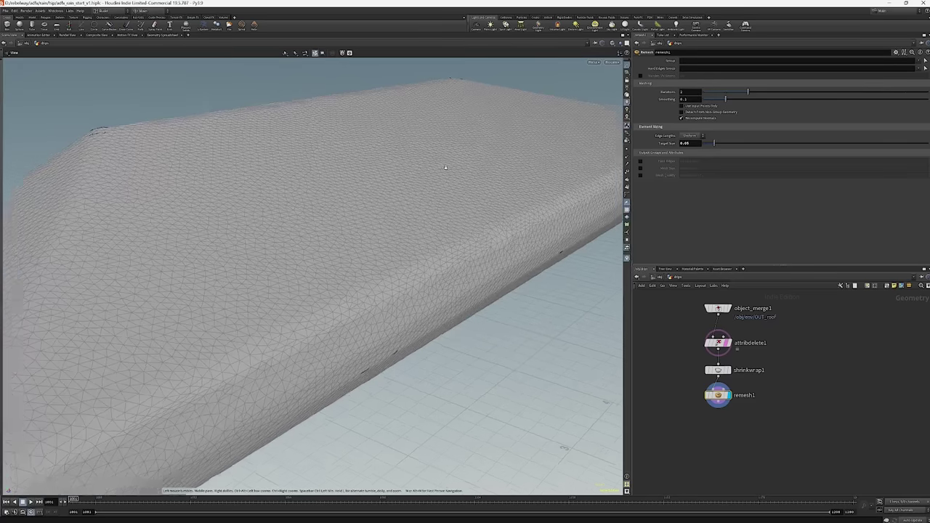
Add a Ray node fed by the Remesh node, with Attribute Delete as the second input, and display its result.
{"action": "key", "text": "Tab"}
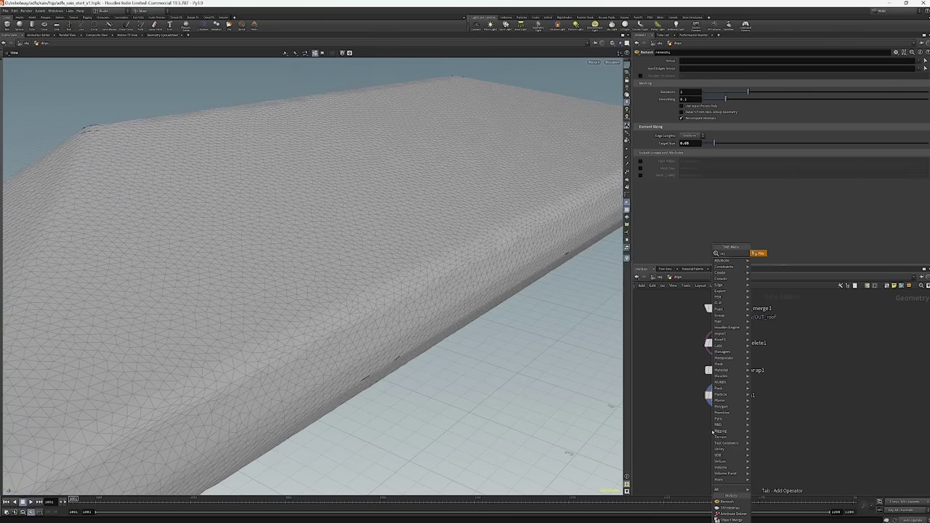
{"action": "key", "text": "Return"}
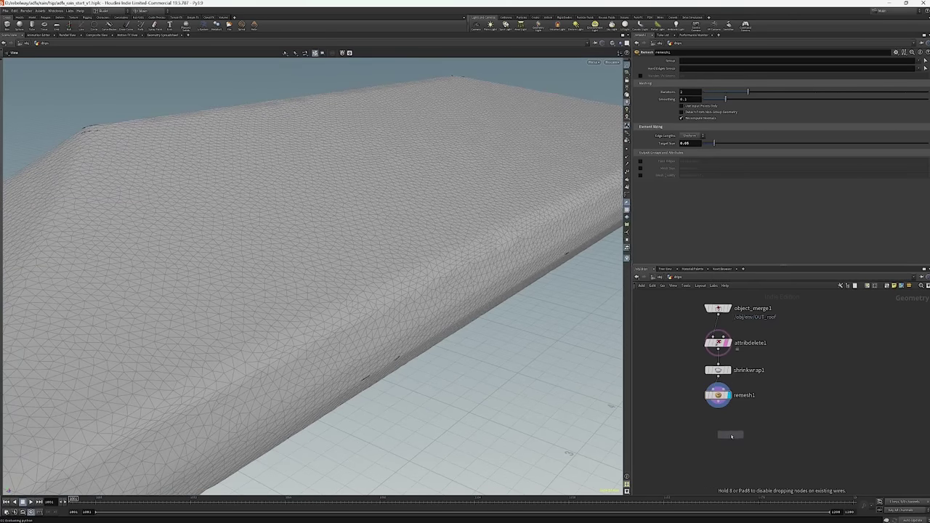
{"action": "left_click", "coordinate": [729, 434]}
{"action": "left_click", "coordinate": [730, 428]}
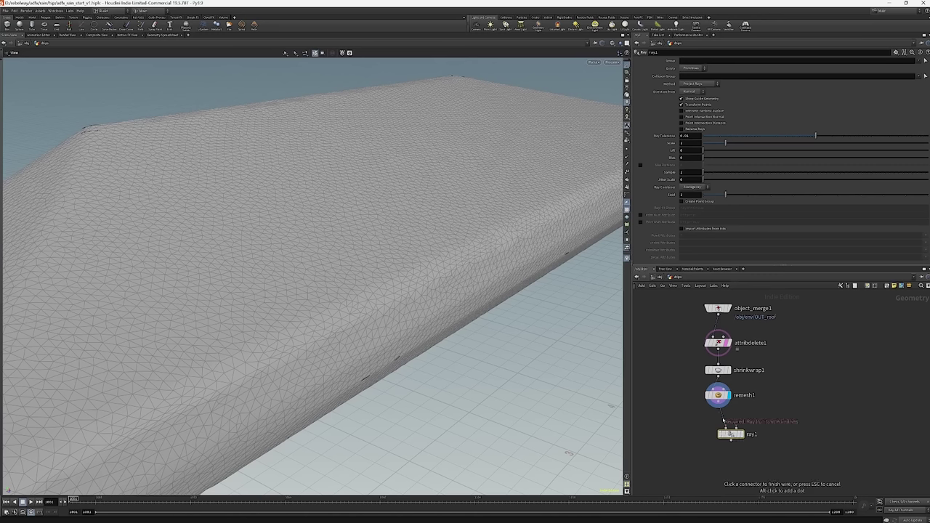
{"action": "left_click", "coordinate": [719, 408]}
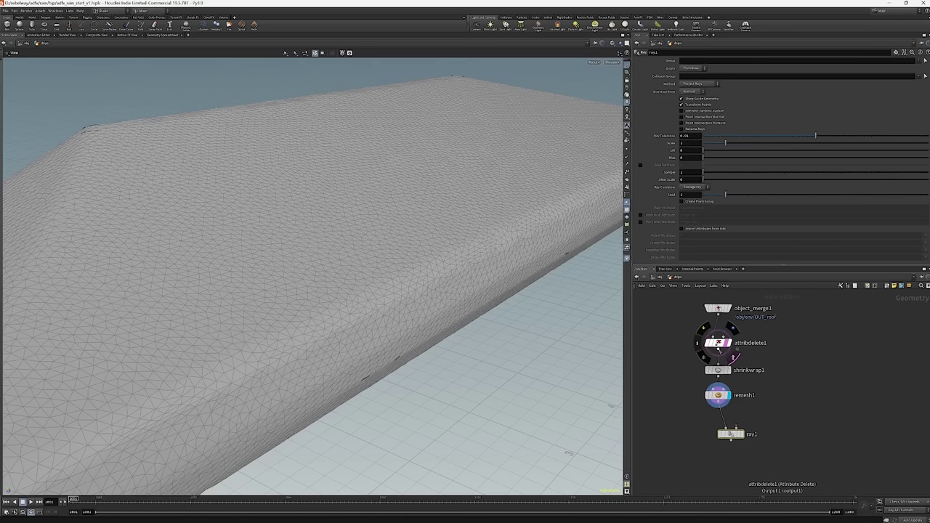
{"action": "left_click_drag", "start_coordinate": [729, 434], "coordinate": [718, 354]}
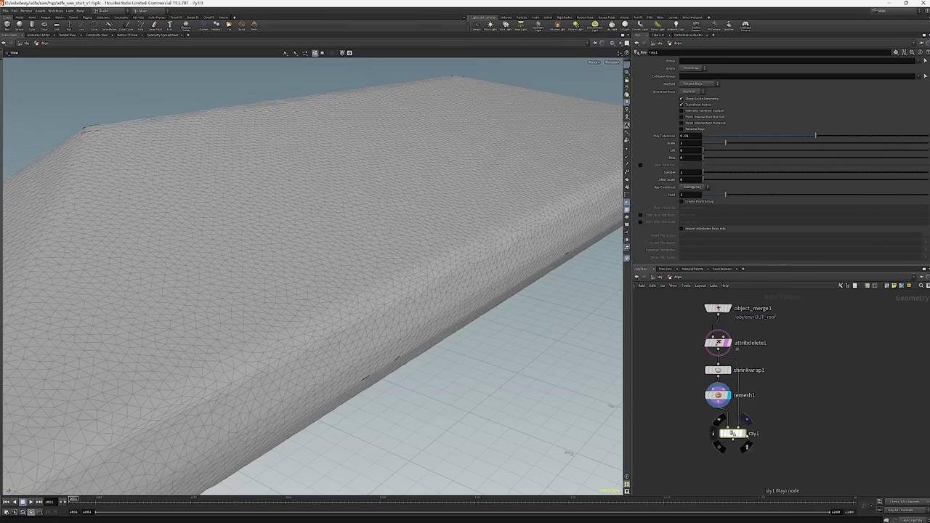
{"action": "left_click", "coordinate": [743, 434]}
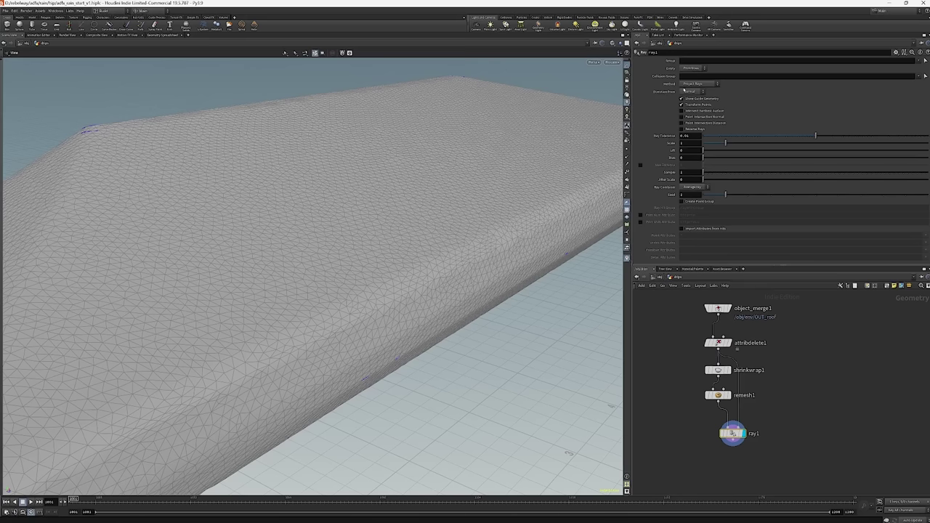
Set the Ray node's method to Minimum Distance and inspect the projected hull around the tiles, eaves and corners.
{"action": "left_click", "coordinate": [689, 85]}
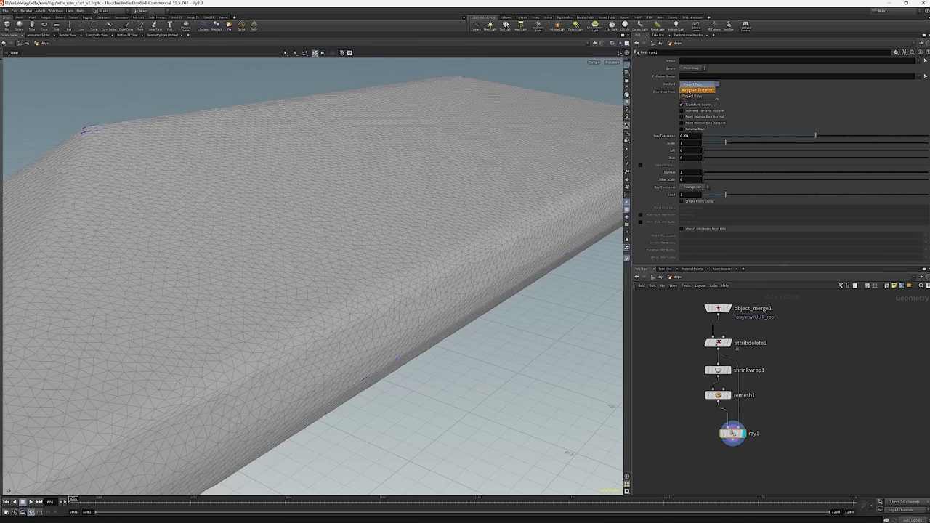
{"action": "left_click", "coordinate": [689, 89]}
{"action": "left_click_drag", "start_coordinate": [436, 240], "coordinate": [442, 202]}
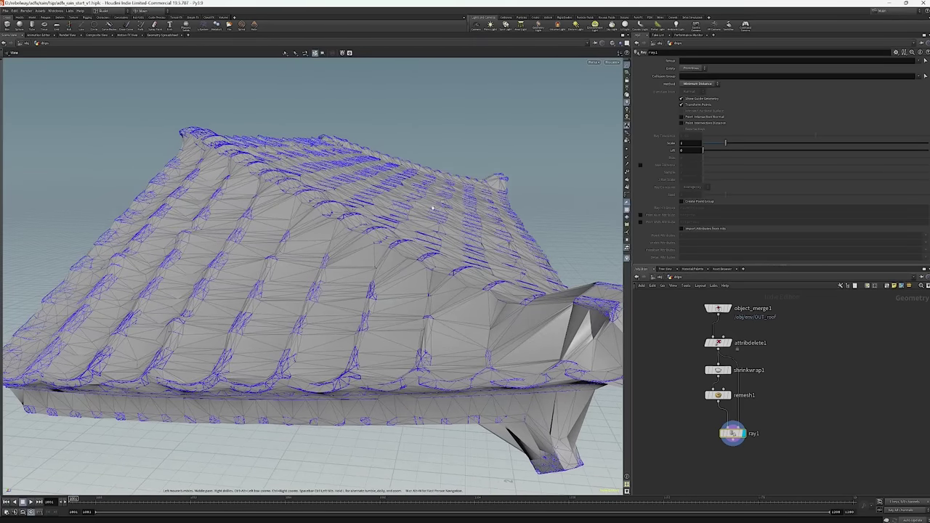
{"action": "left_click_drag", "start_coordinate": [405, 237], "coordinate": [205, 208]}
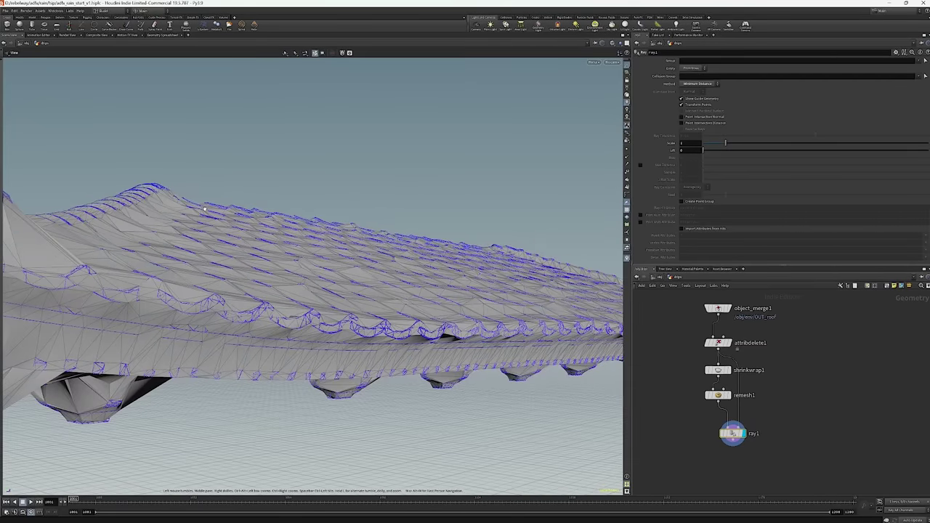
{"action": "left_click_drag", "start_coordinate": [265, 242], "coordinate": [367, 298]}
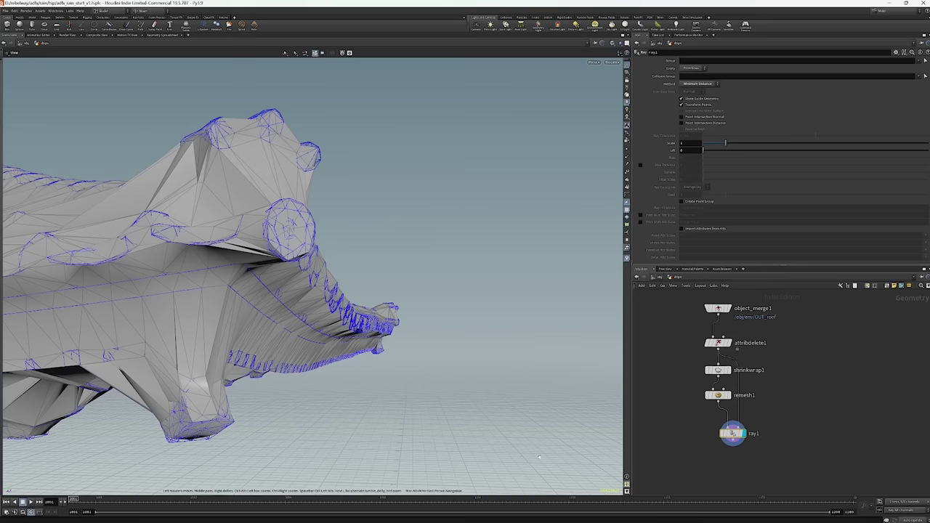
{"action": "middle_click_drag", "start_coordinate": [681, 431], "coordinate": [716, 397]}
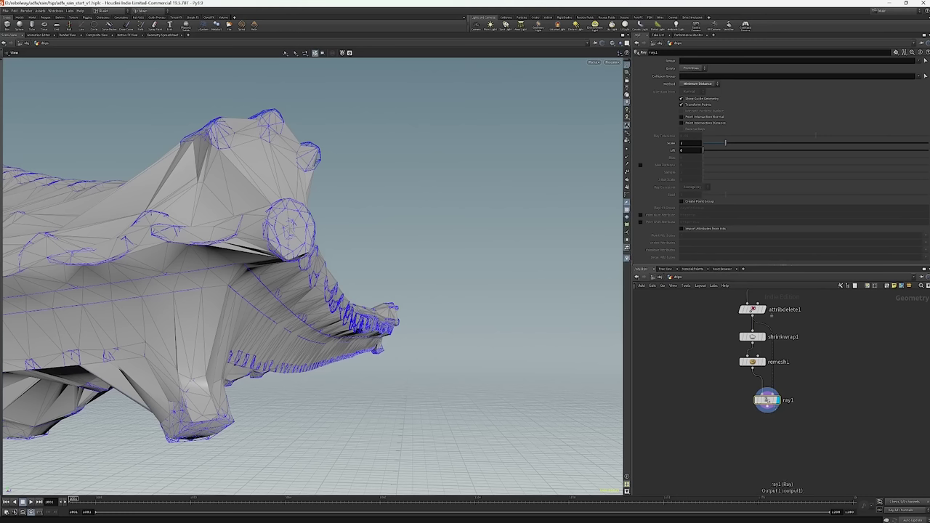
{"action": "left_click_drag", "start_coordinate": [767, 399], "coordinate": [772, 396]}
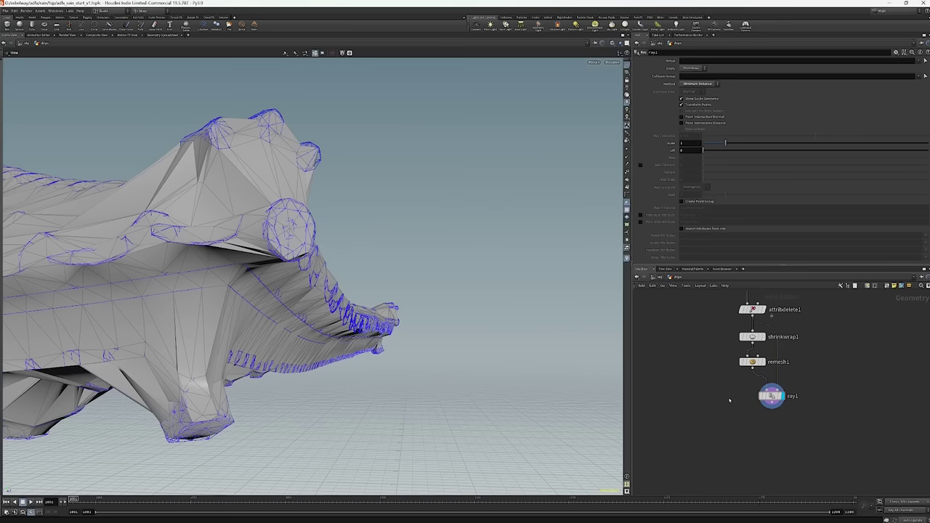
{"action": "middle_click_drag", "start_coordinate": [711, 400], "coordinate": [704, 388]}
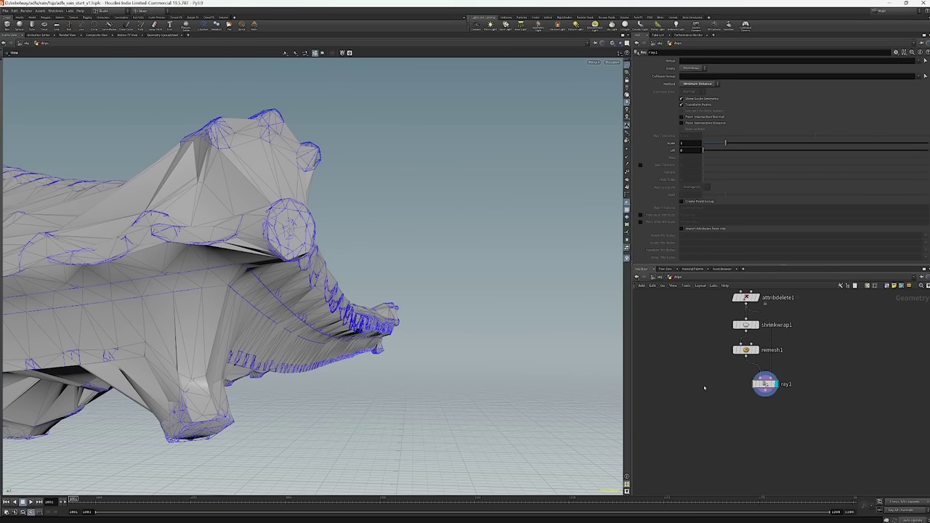
{"action": "left_click_drag", "start_coordinate": [479, 293], "coordinate": [567, 320]}
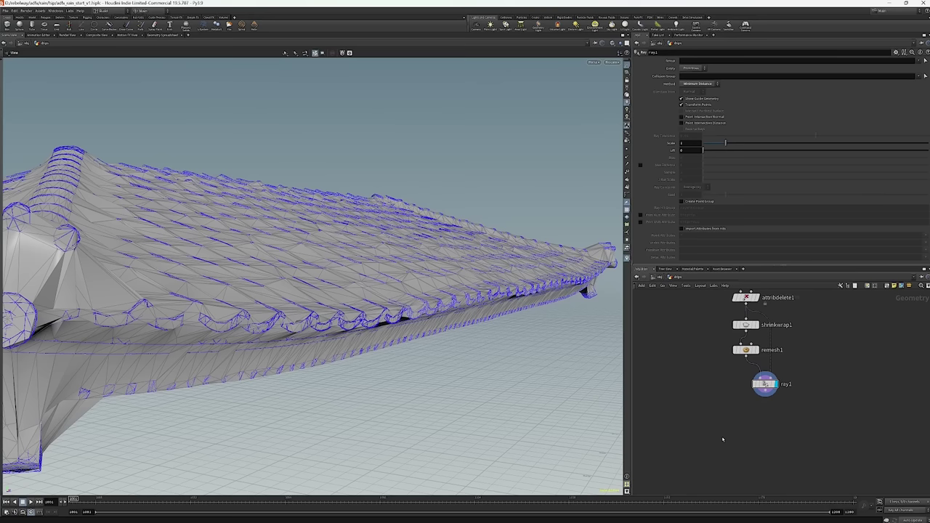
Add a VDB Potential Flow node below the Ray node and review its background velocity settings.
{"action": "key", "text": "Tab"}
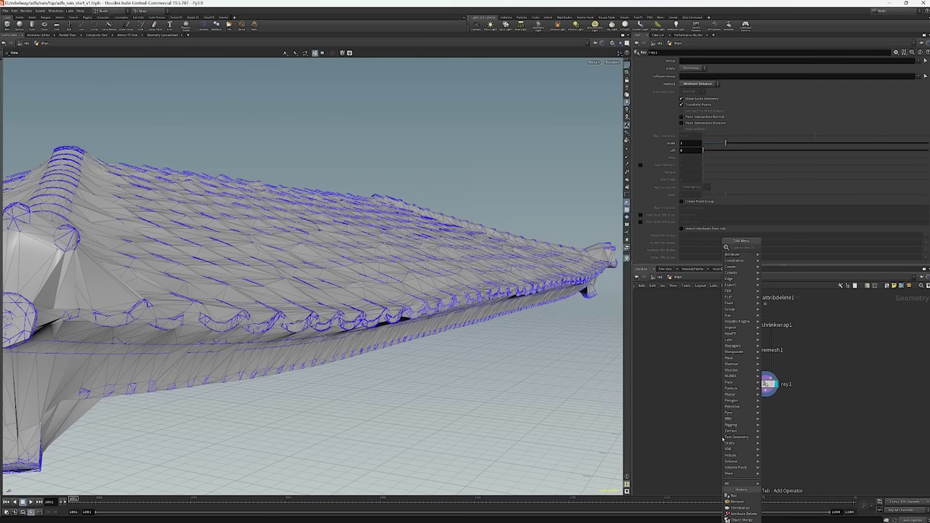
{"action": "type", "text": "vdb"}
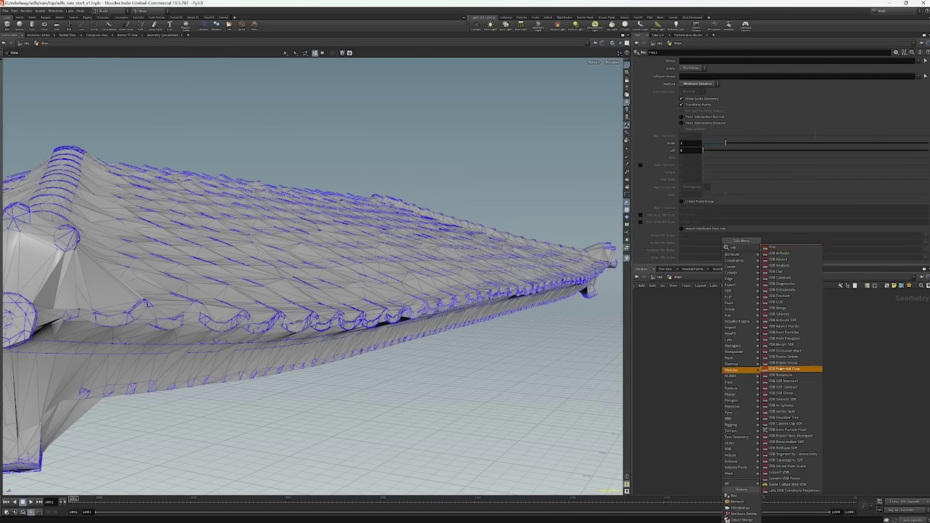
{"action": "left_click", "coordinate": [772, 366]}
{"action": "left_click", "coordinate": [764, 432]}
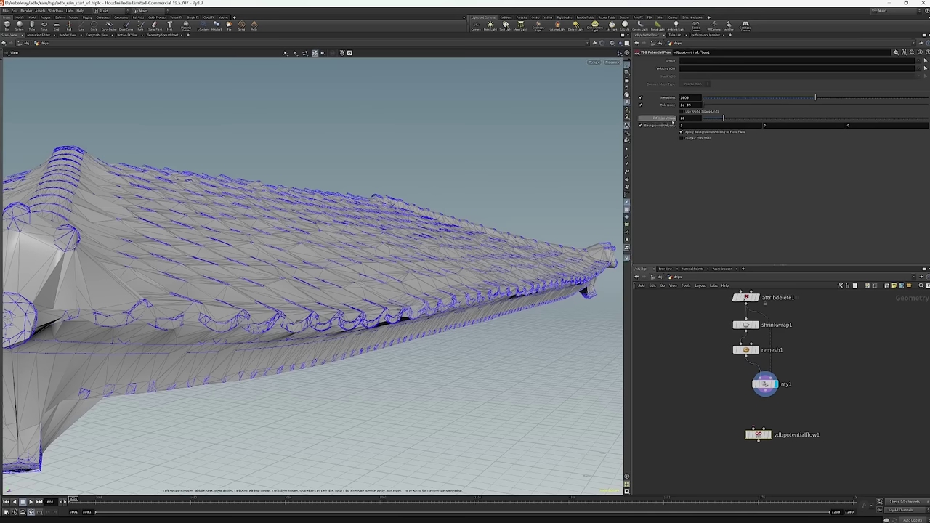
{"action": "mouse_move", "coordinate": [669, 127]}
Add a displayed VDB from Polygons node fed by the Ray node, with its voxel size set to 0.02.
{"action": "mouse_move", "coordinate": [778, 372]}
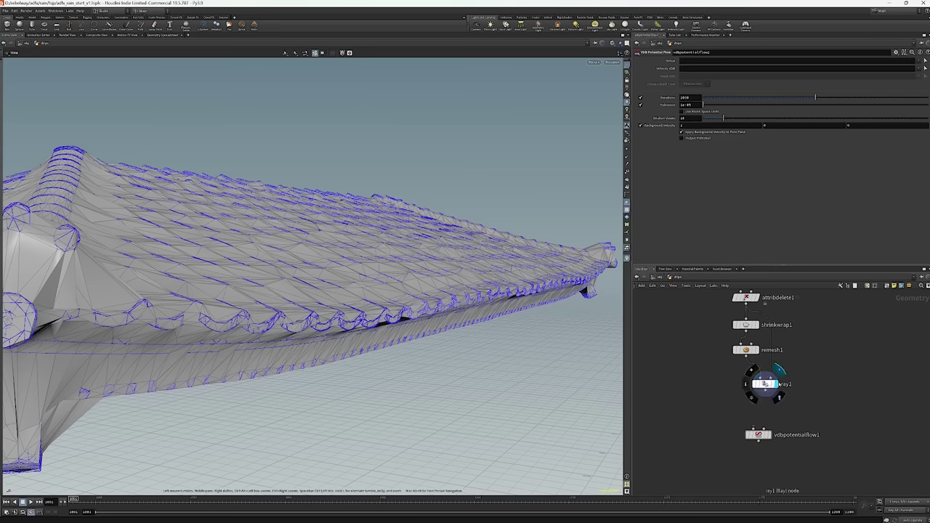
{"action": "key", "text": "Tab"}
{"action": "type", "text": "vdb"}
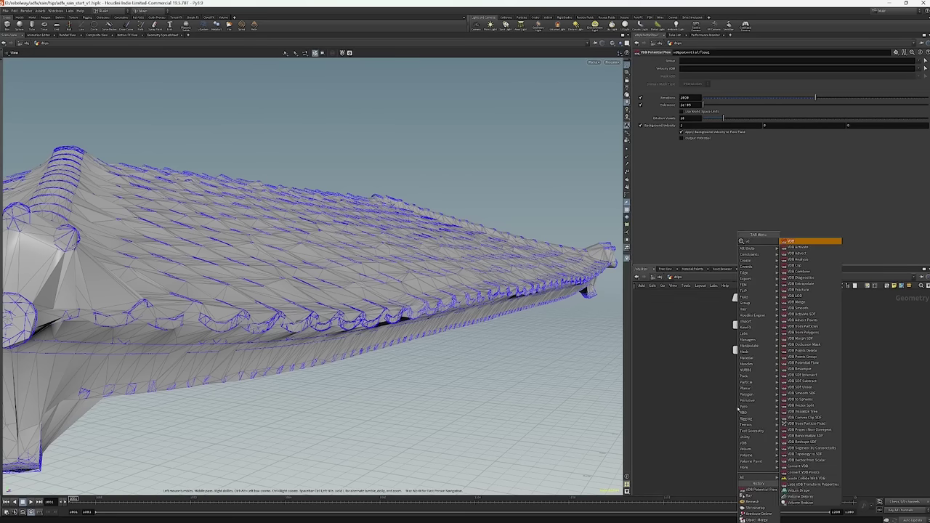
{"action": "key", "text": "Down"}
{"action": "key", "text": "Down"}
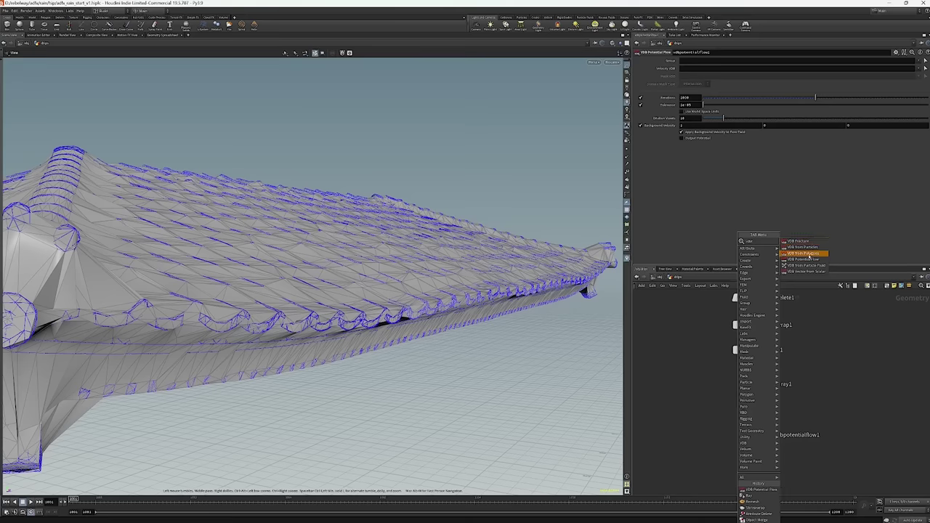
{"action": "key", "text": "Return"}
{"action": "left_click", "coordinate": [727, 398]}
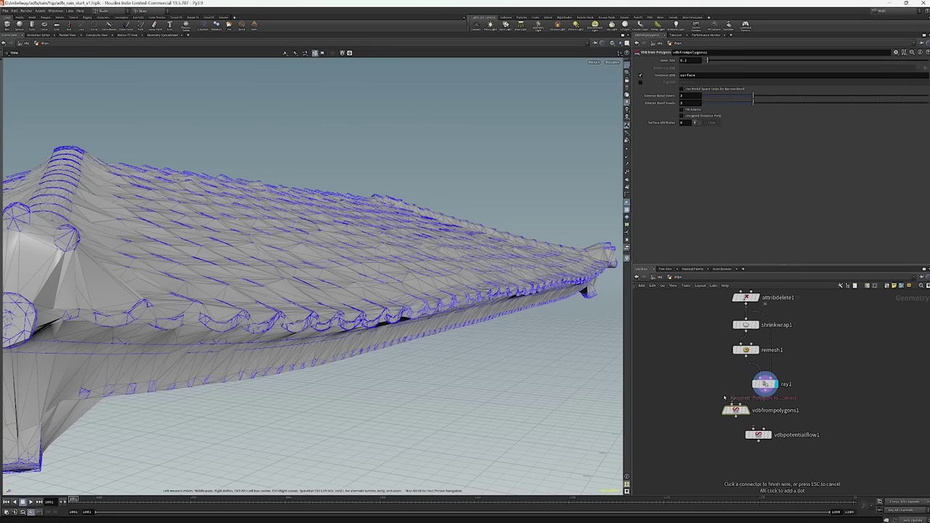
{"action": "left_click", "coordinate": [749, 410]}
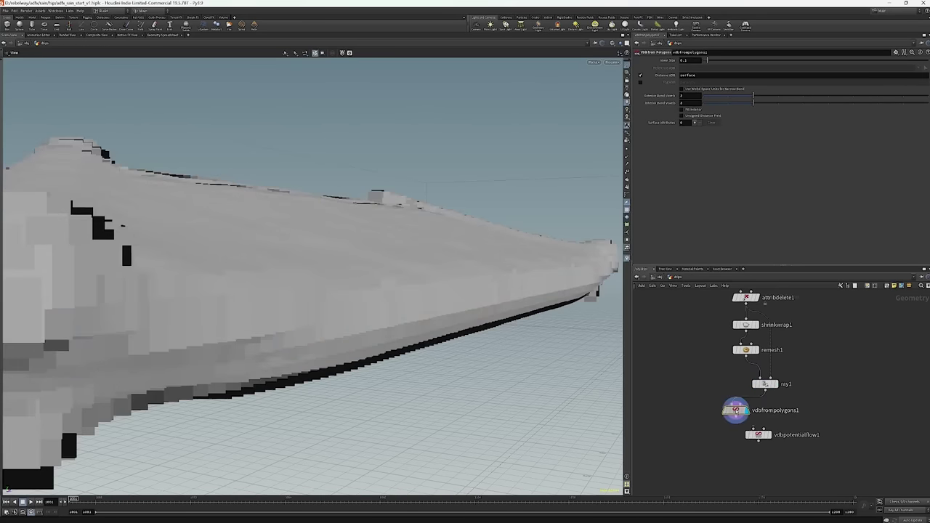
{"action": "left_click_drag", "start_coordinate": [735, 410], "coordinate": [758, 408]}
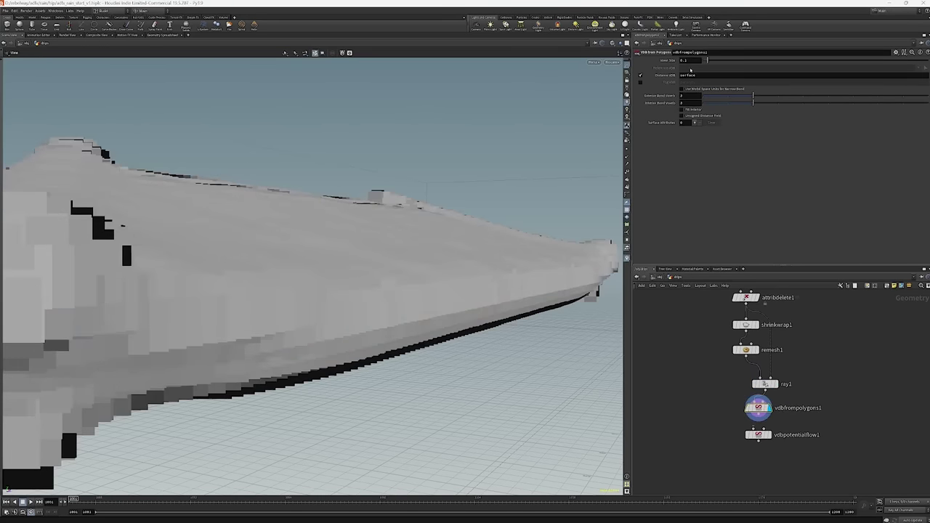
{"action": "left_click", "coordinate": [694, 61]}
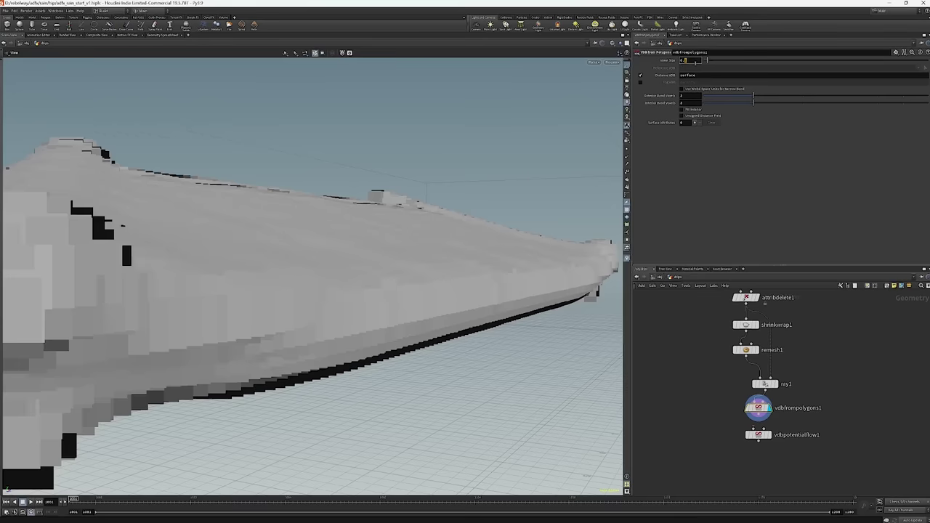
{"action": "key", "text": "Return"}
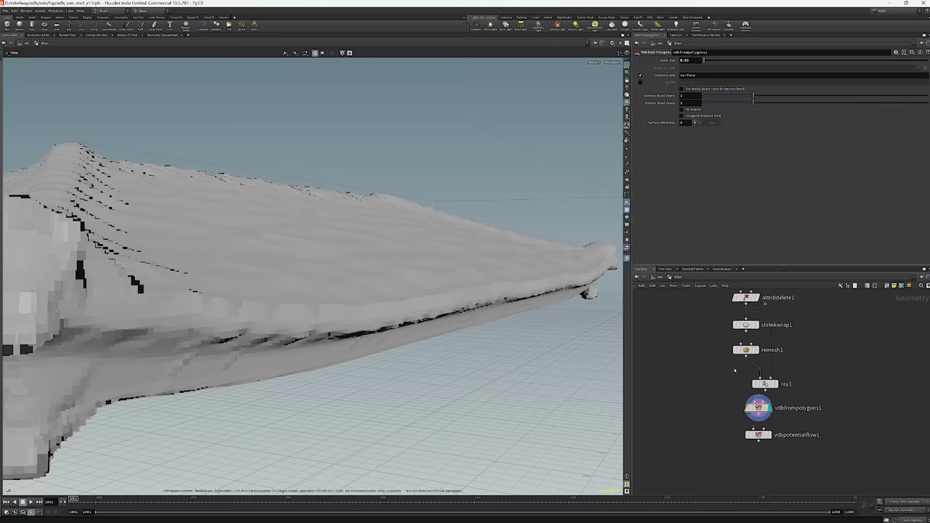
Connect the VDB from Polygons node to the VDB Potential Flow node and display the flow node's result.
{"action": "mouse_move", "coordinate": [758, 442]}
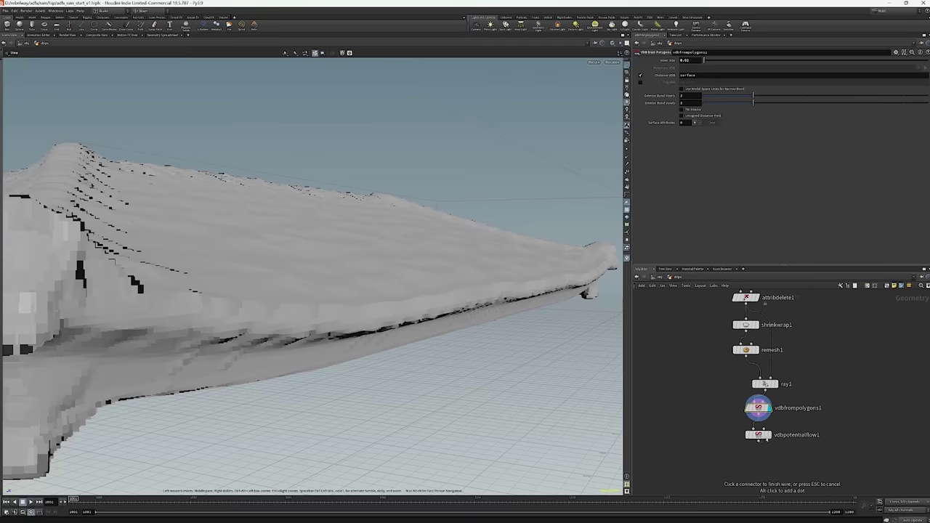
{"action": "left_click", "coordinate": [758, 434]}
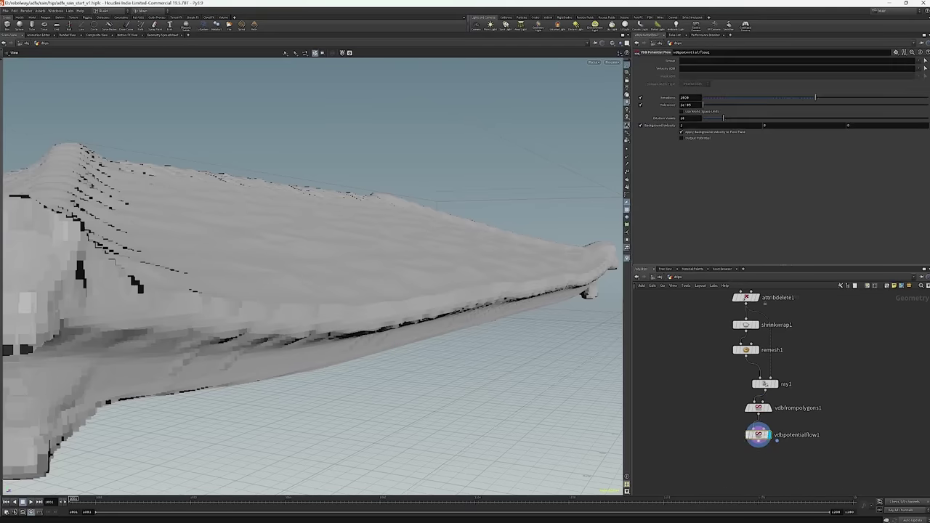
{"action": "middle_click_drag", "start_coordinate": [729, 437], "coordinate": [727, 425]}
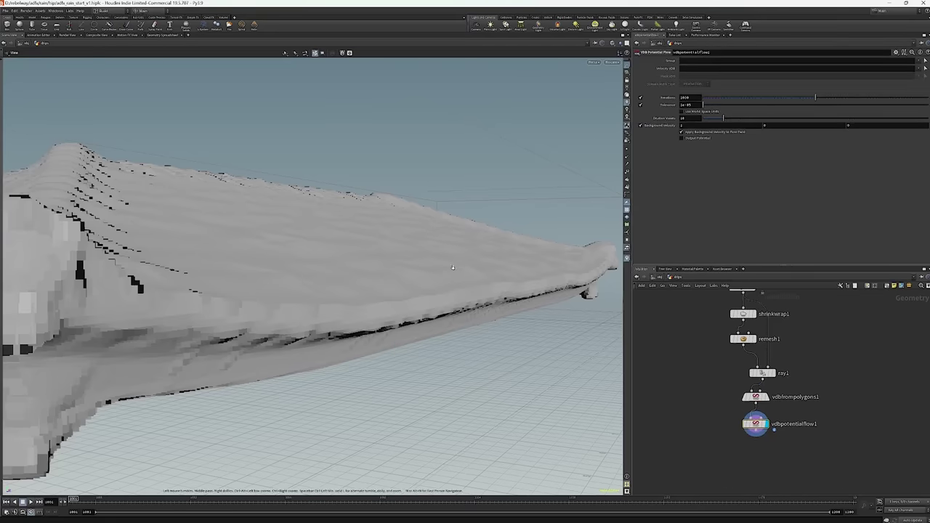
{"action": "left_click_drag", "start_coordinate": [452, 268], "coordinate": [255, 300]}
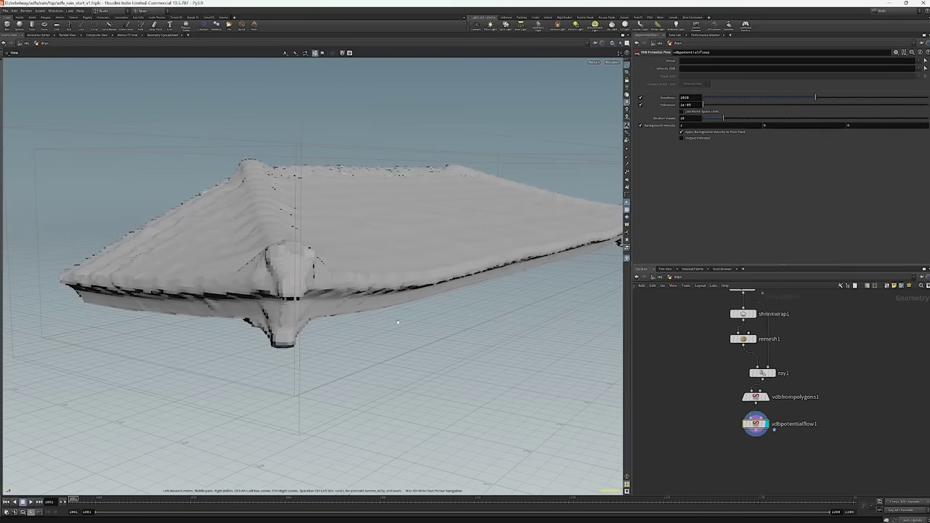
Compare the node info and displayed volumes of the VDB Potential Flow and VDB from Polygons nodes.
{"action": "middle_click", "coordinate": [756, 423]}
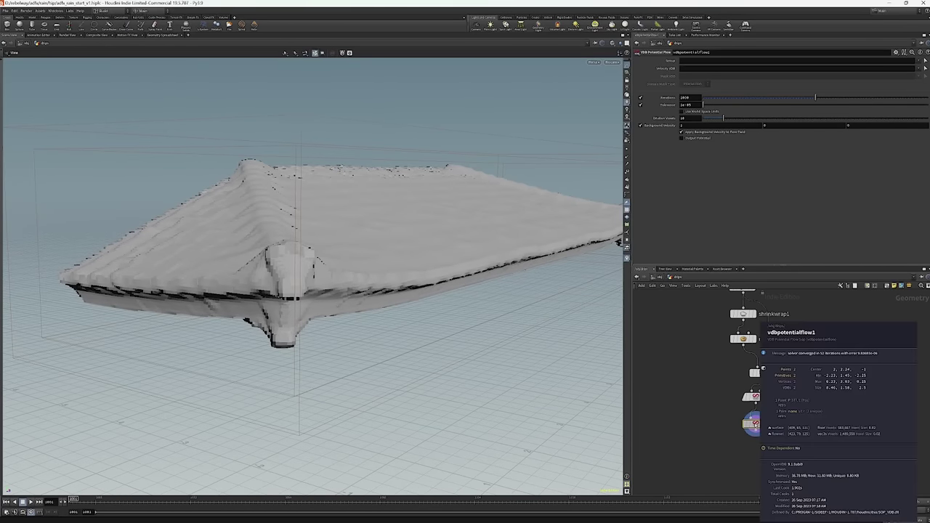
{"action": "left_click", "coordinate": [753, 396]}
{"action": "middle_click", "coordinate": [756, 397]}
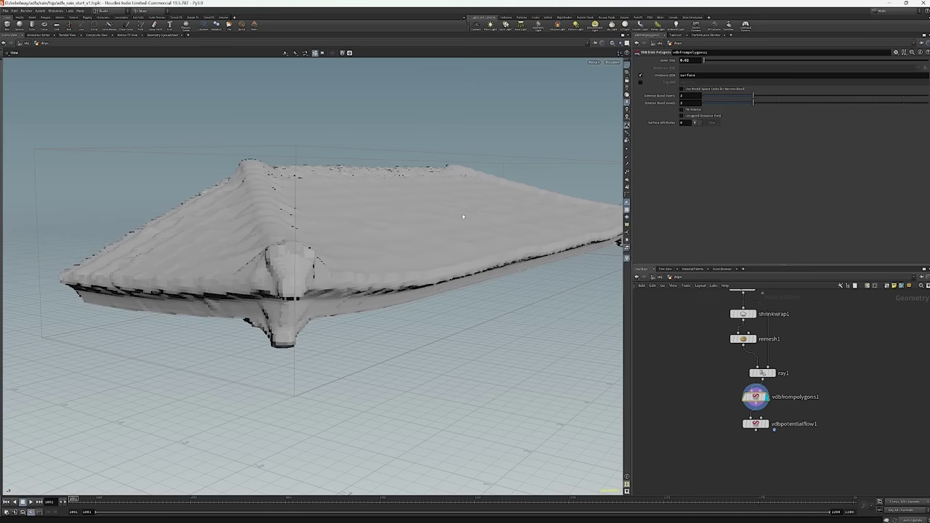
{"action": "mouse_move", "coordinate": [756, 423]}
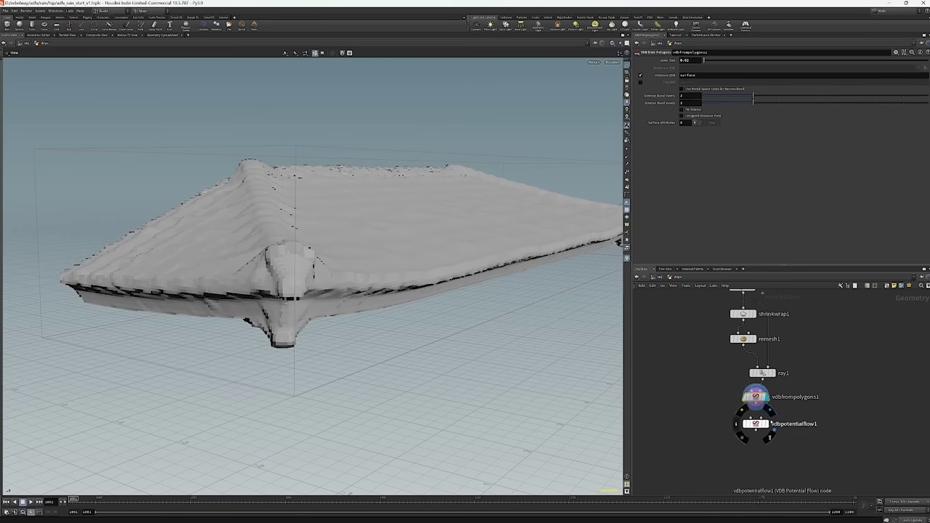
{"action": "left_click", "coordinate": [769, 409]}
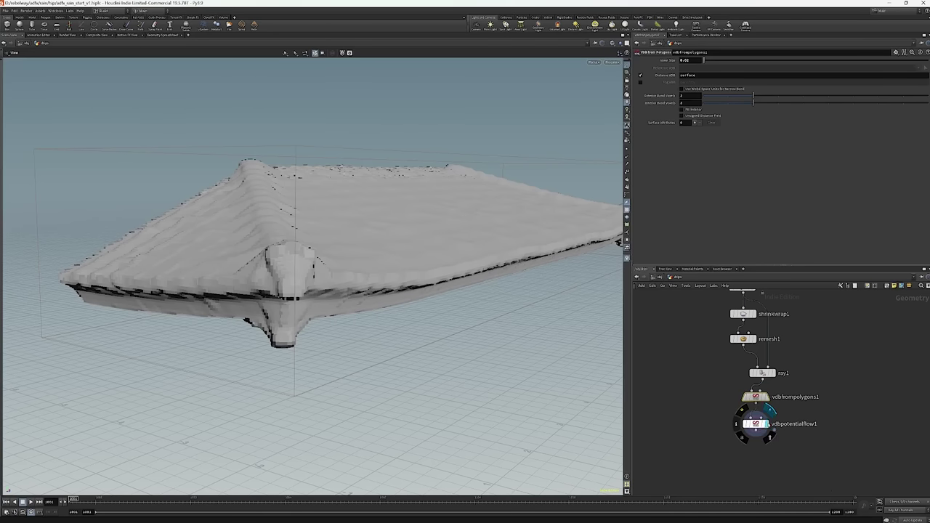
{"action": "left_click", "coordinate": [756, 425]}
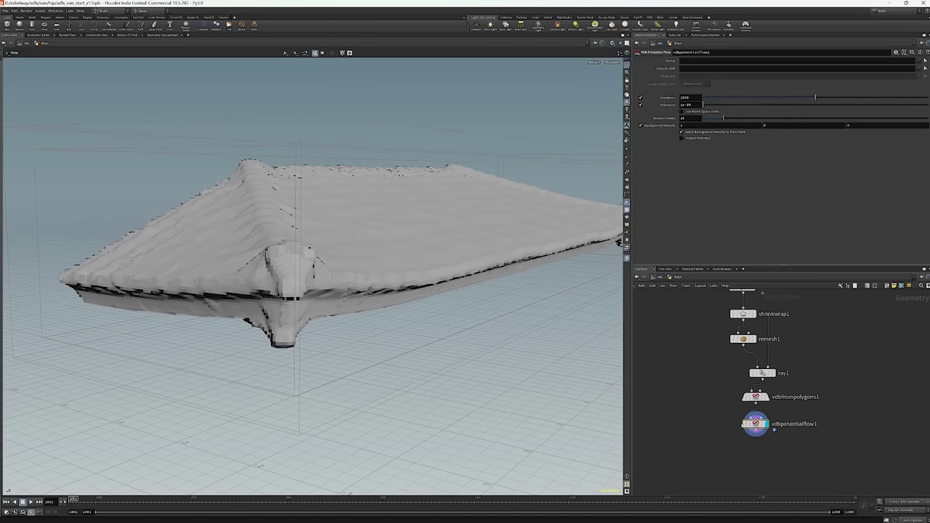
Set the VDB Potential Flow node's background velocity to 0, -1, 0.
{"action": "middle_click", "coordinate": [756, 427]}
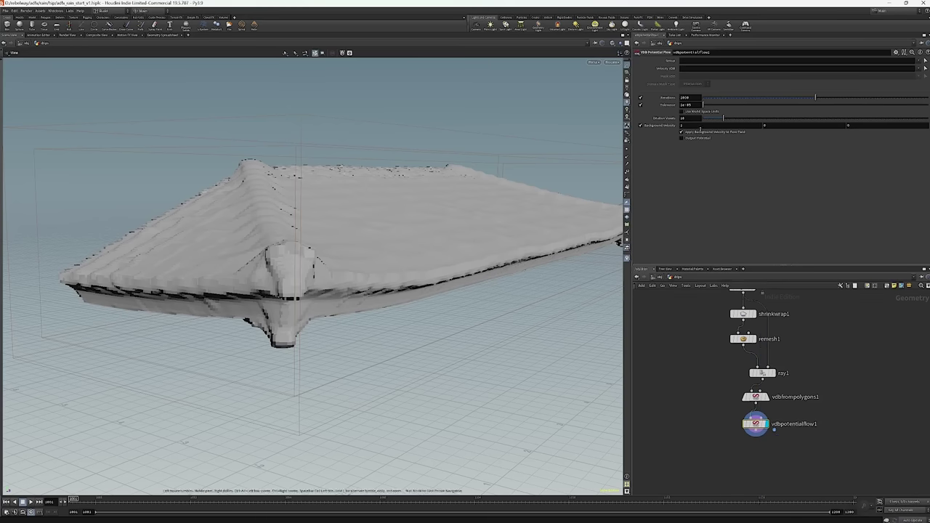
{"action": "left_click", "coordinate": [700, 126]}
{"action": "key", "text": "Tab"}
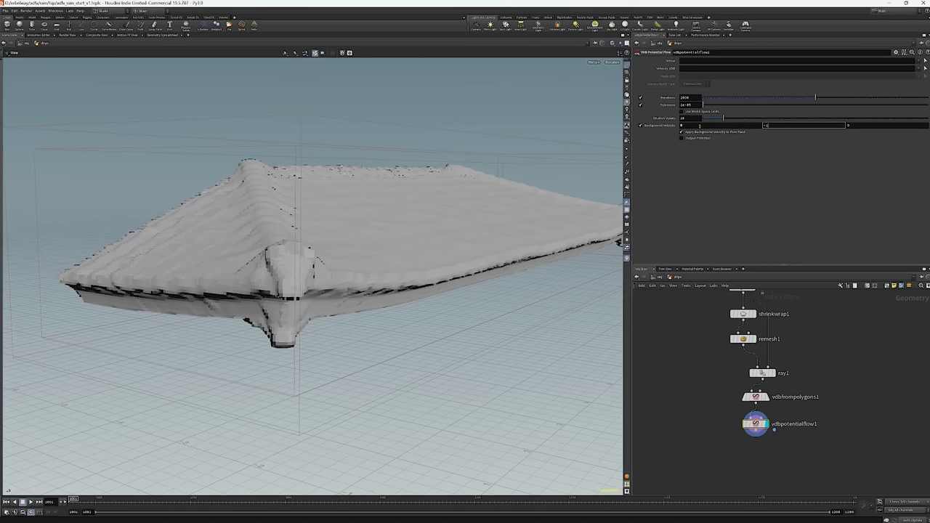
{"action": "type", "text": "-1"}
{"action": "key", "text": "Return"}
Add a Volume Slice node fed by the VDB Potential Flow node and display its slice.
{"action": "middle_click_drag", "start_coordinate": [731, 436], "coordinate": [727, 410]}
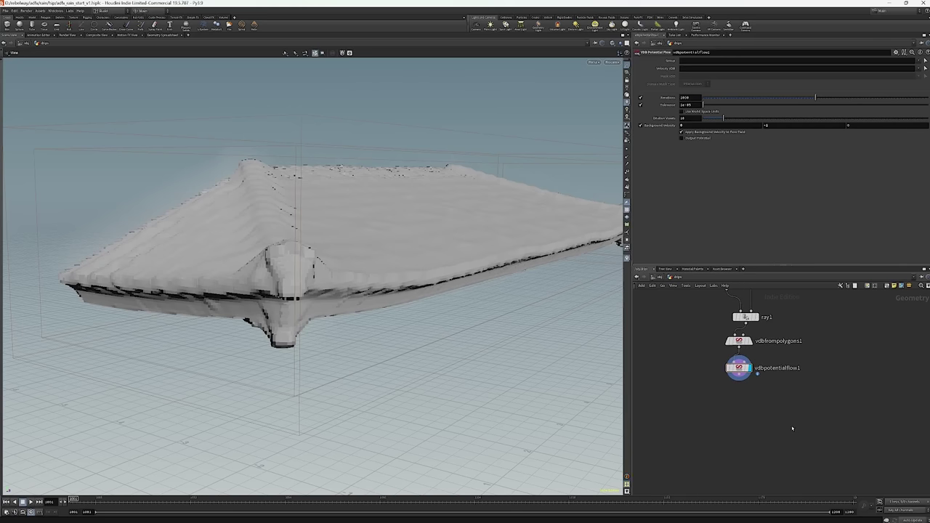
{"action": "key", "text": "Tab"}
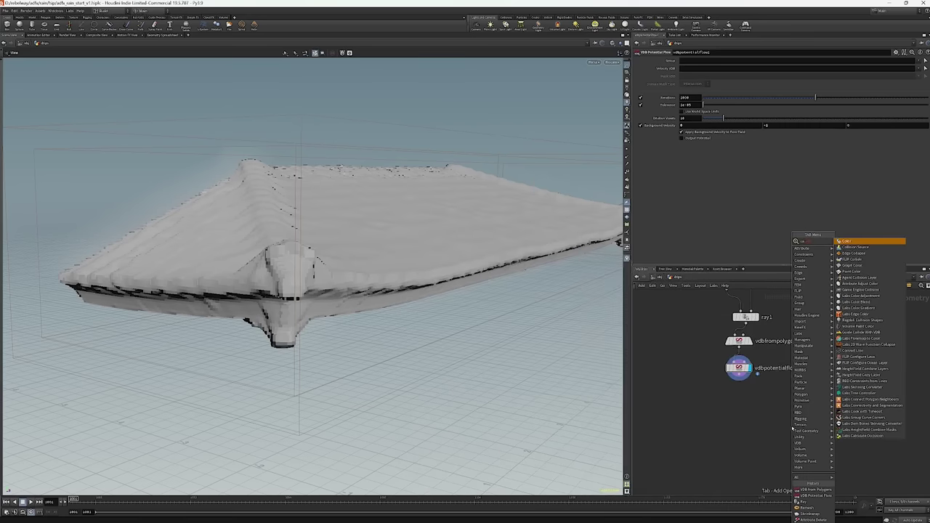
{"action": "key", "text": "Escape"}
{"action": "key", "text": "Tab"}
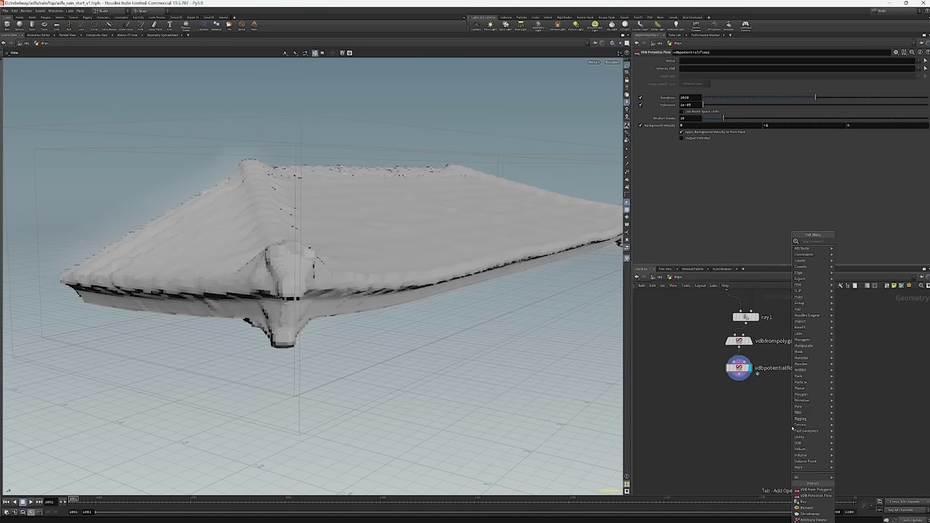
{"action": "type", "text": "volume s"}
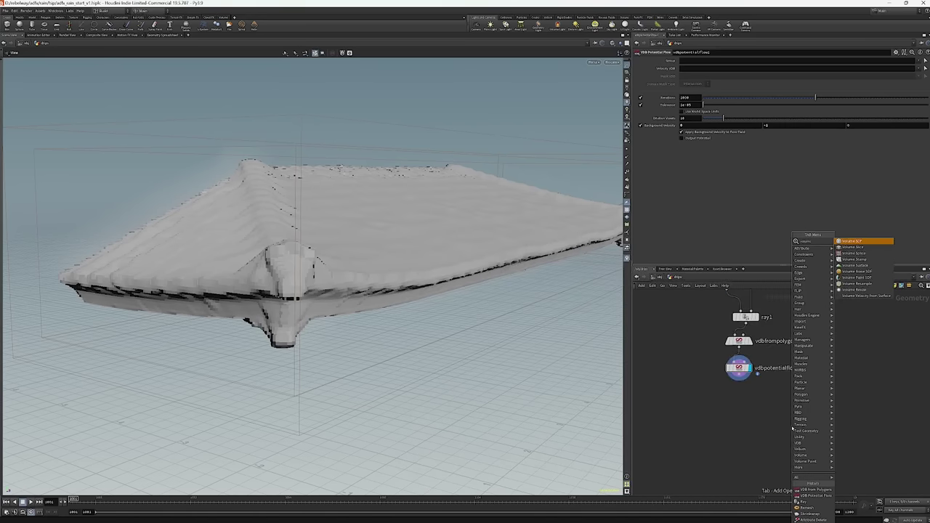
{"action": "type", "text": "l"}
{"action": "key", "text": "Return"}
{"action": "left_click", "coordinate": [791, 427]}
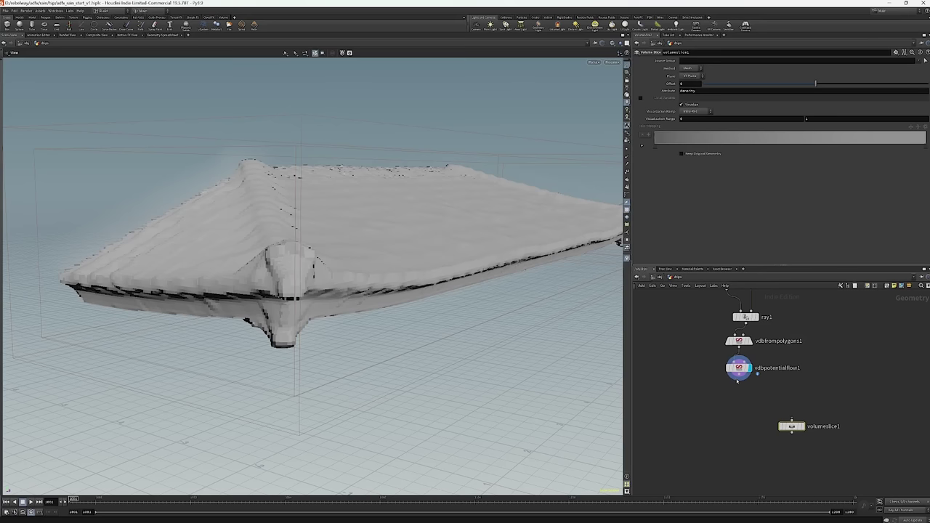
{"action": "left_click_drag", "start_coordinate": [739, 380], "coordinate": [774, 405]}
{"action": "left_click", "coordinate": [805, 432]}
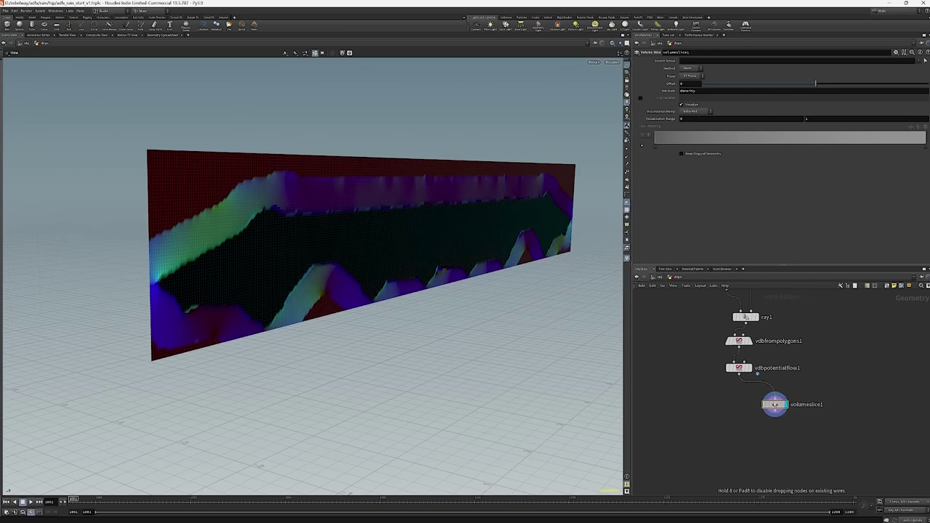
{"action": "left_click_drag", "start_coordinate": [380, 210], "coordinate": [354, 216]}
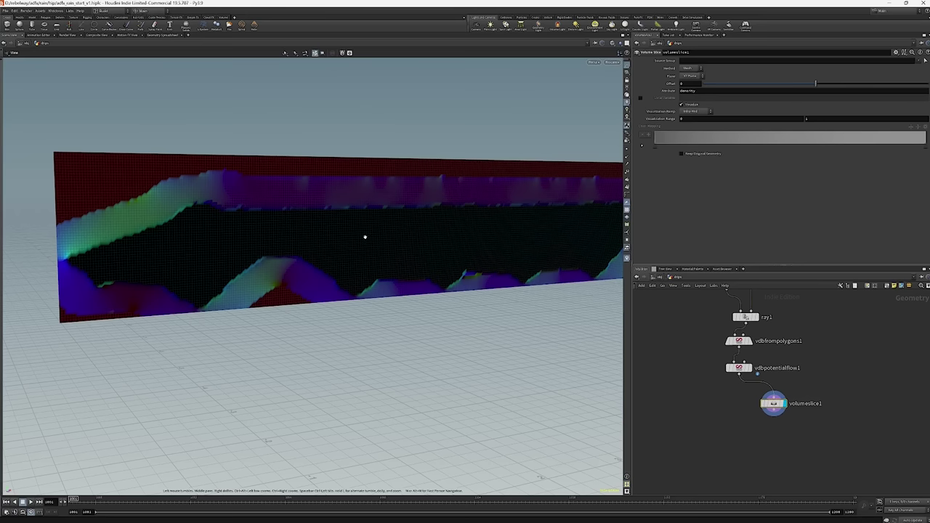
{"action": "key", "text": "Tab"}
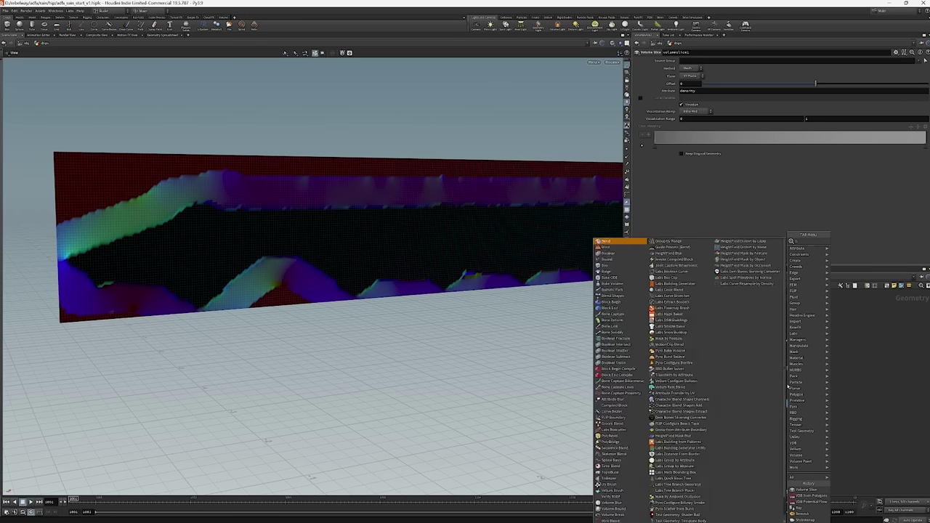
{"action": "key", "text": "Return"}
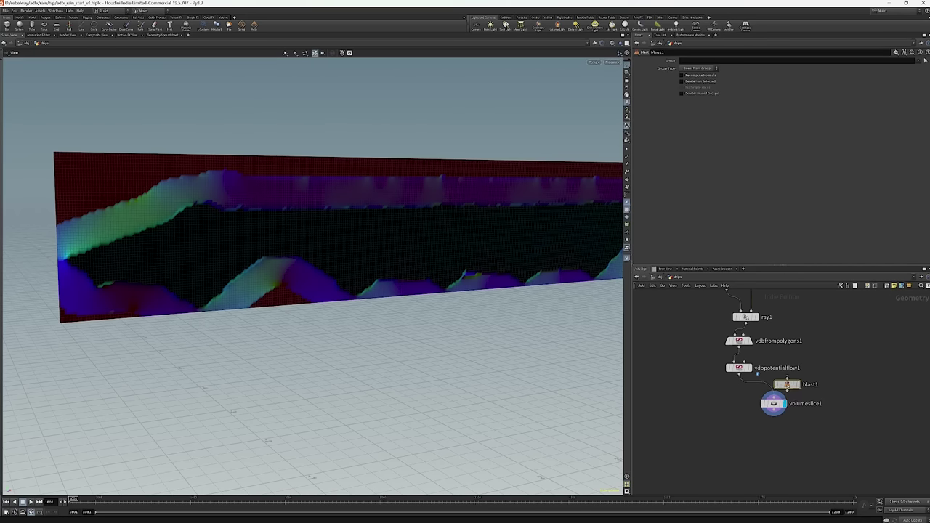
{"action": "left_click", "coordinate": [775, 381]}
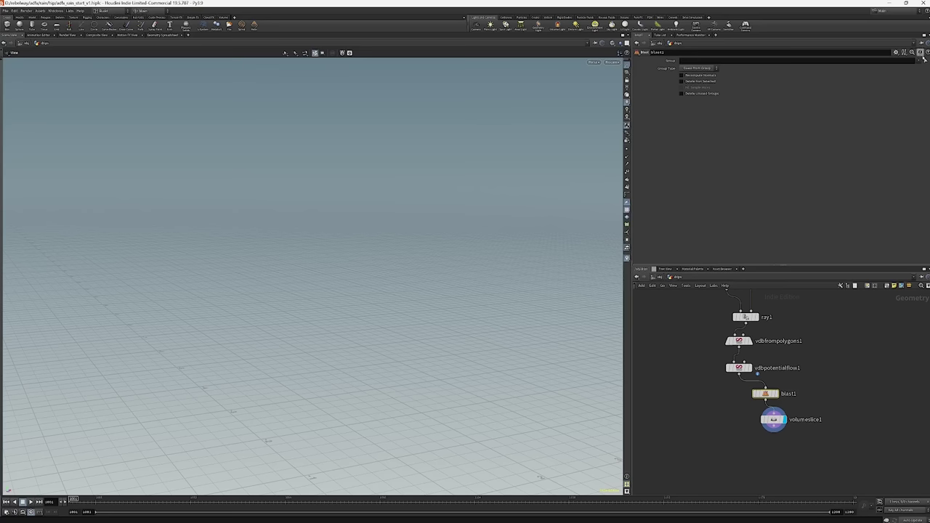
{"action": "left_click", "coordinate": [919, 60]}
{"action": "left_click", "coordinate": [912, 79]}
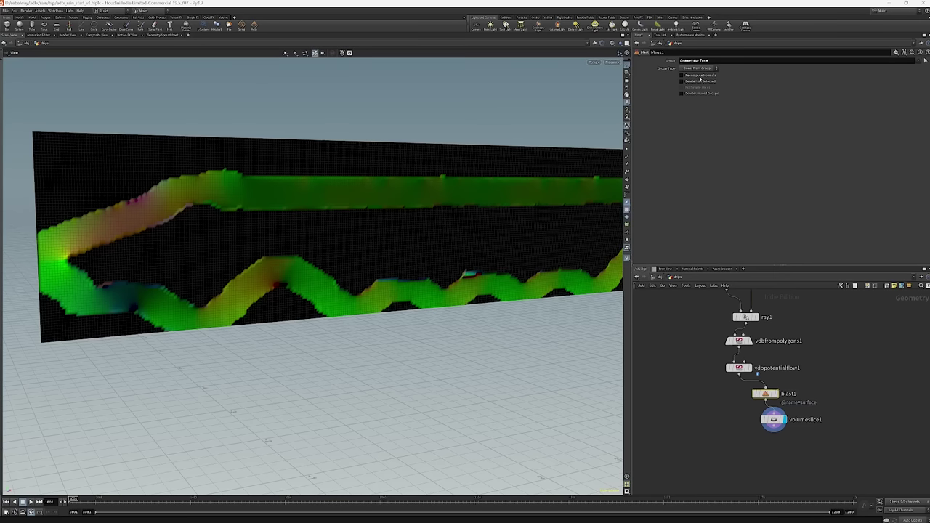
{"action": "left_click", "coordinate": [773, 420]}
{"action": "middle_click", "coordinate": [773, 421]}
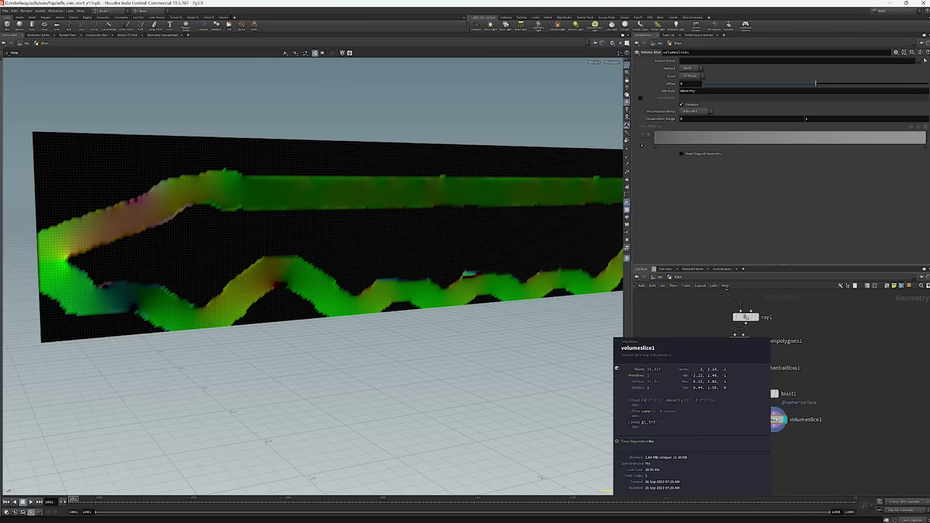
{"action": "middle_click", "coordinate": [774, 420]}
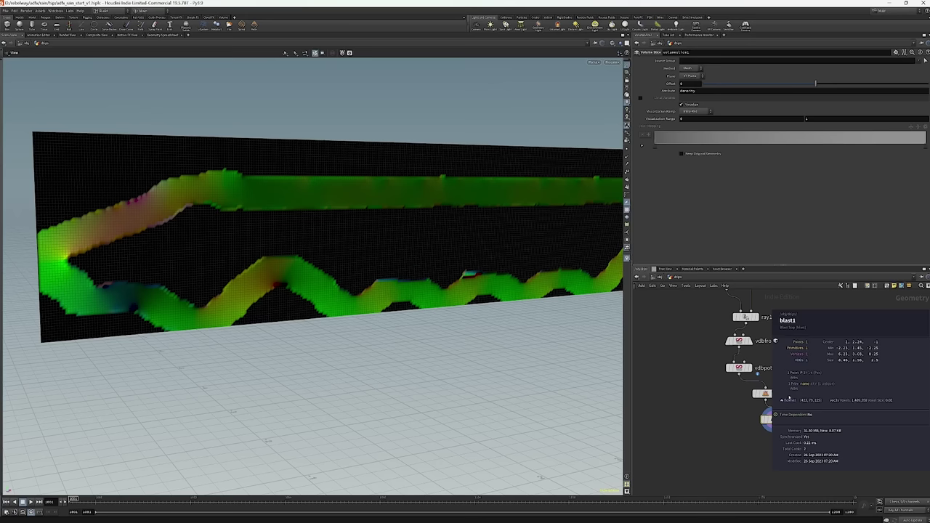
{"action": "scroll", "coordinate": [513, 288], "scroll_direction": "up", "scroll_amount": 3}
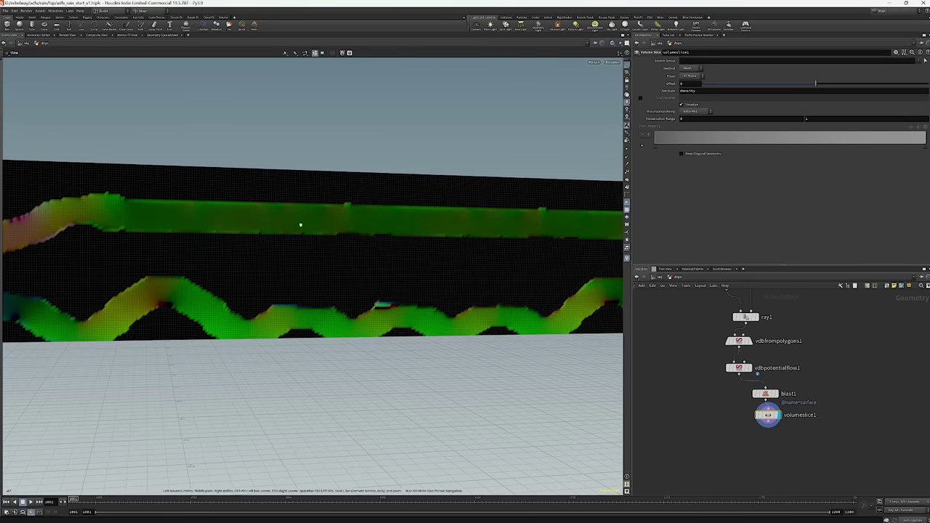
{"action": "scroll", "coordinate": [363, 237], "scroll_direction": "down", "scroll_amount": 2}
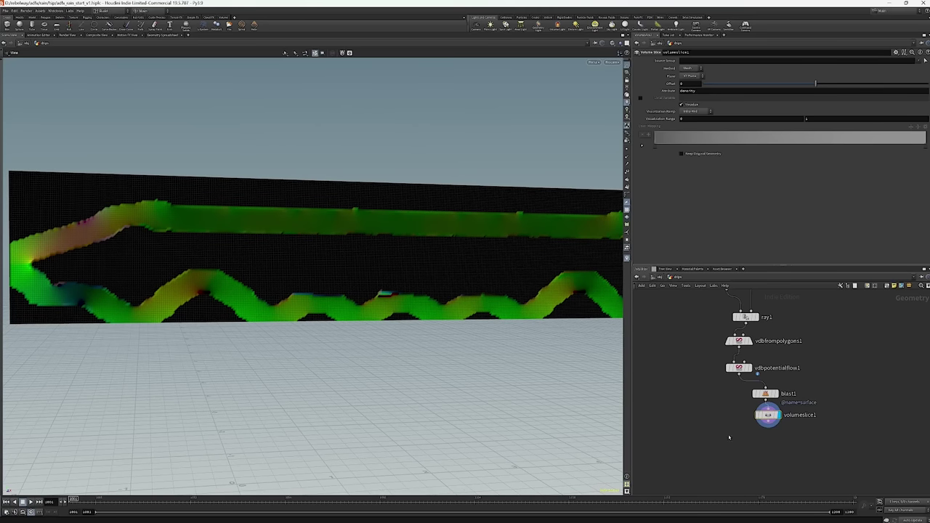
Add a Volume Trail node below the Volume Slice node.
{"action": "key", "text": "Tab"}
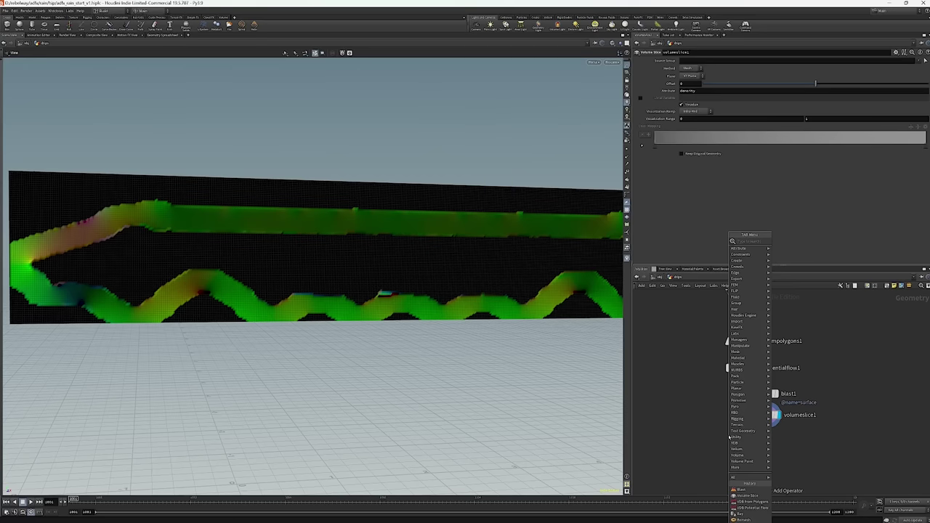
{"action": "type", "text": "volume"}
{"action": "key", "text": "Return"}
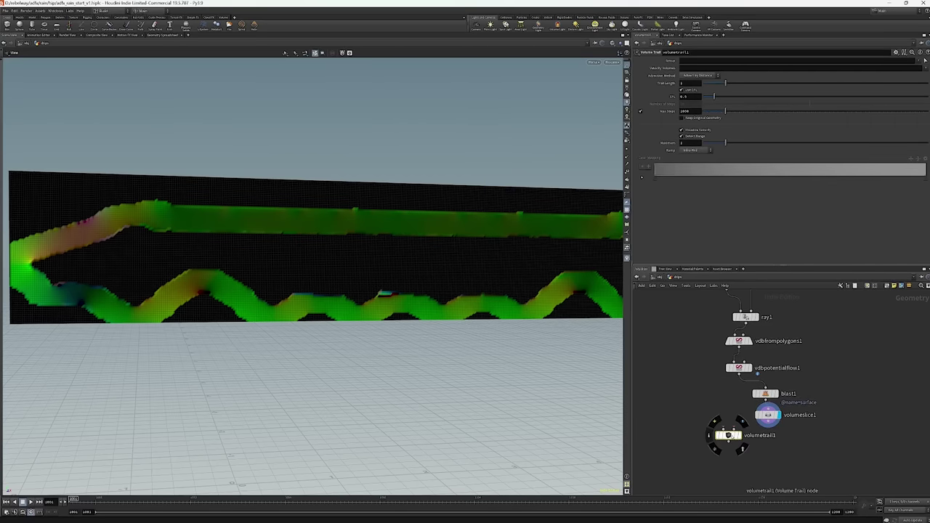
{"action": "left_click", "coordinate": [749, 455]}
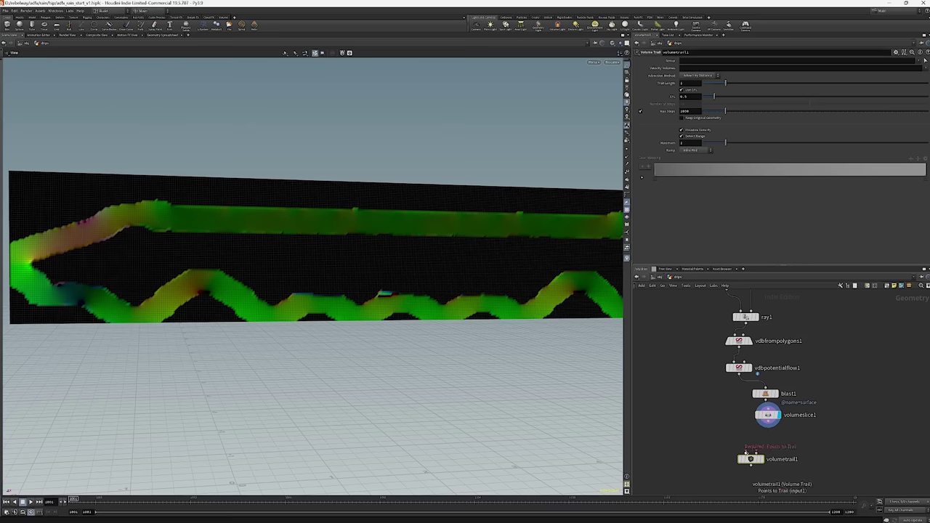
Wire the Volume Slice node as the Volume Trail's points and the Blast node as its velocity volumes, and display the trails.
{"action": "left_click", "coordinate": [767, 415]}
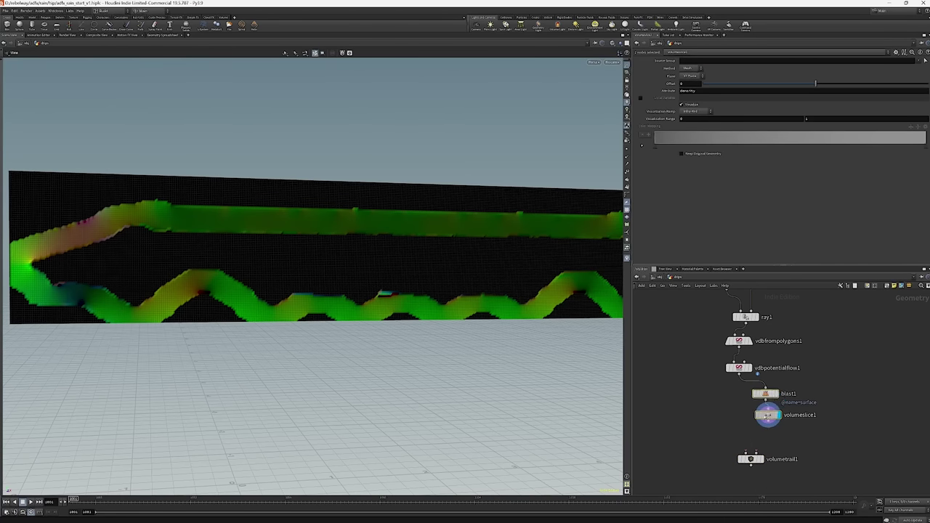
{"action": "left_click_drag", "start_coordinate": [768, 415], "coordinate": [734, 409]}
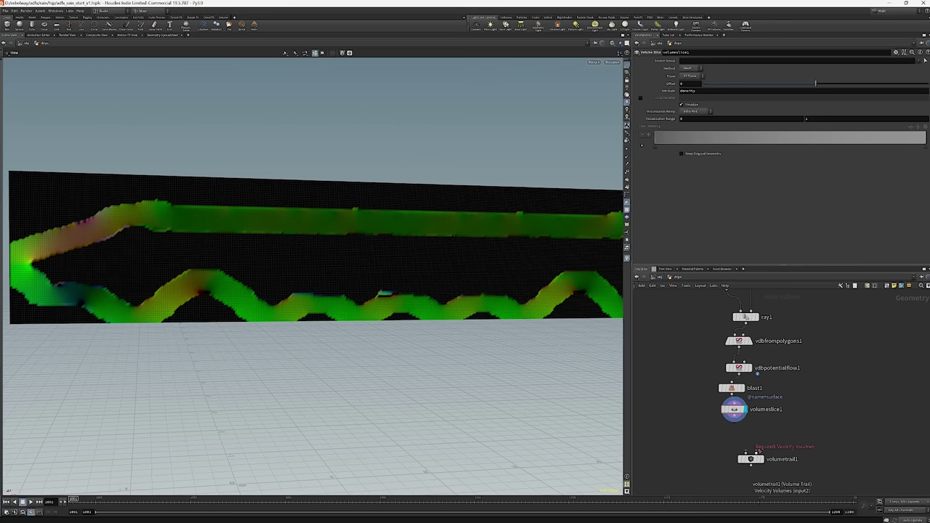
{"action": "left_click_drag", "start_coordinate": [734, 410], "coordinate": [738, 447]}
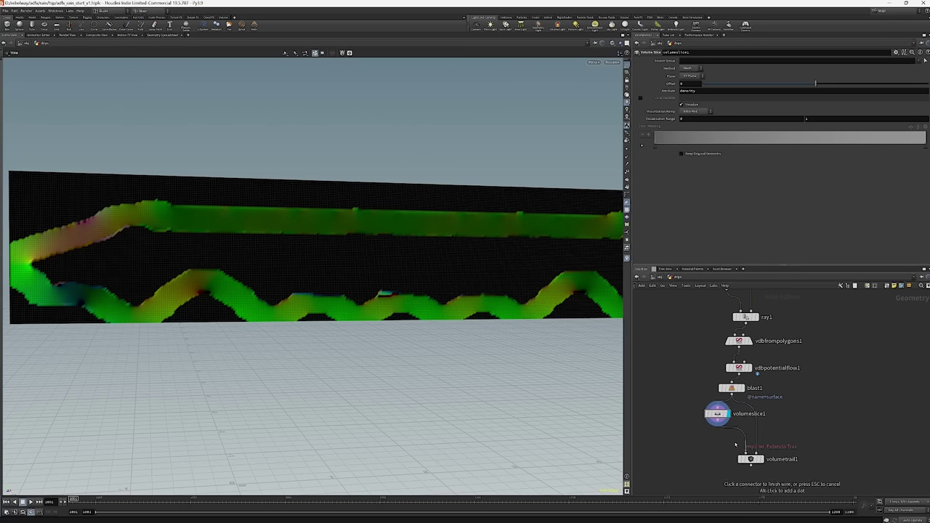
{"action": "mouse_move", "coordinate": [717, 415]}
{"action": "left_click_drag", "start_coordinate": [716, 415], "coordinate": [724, 421]}
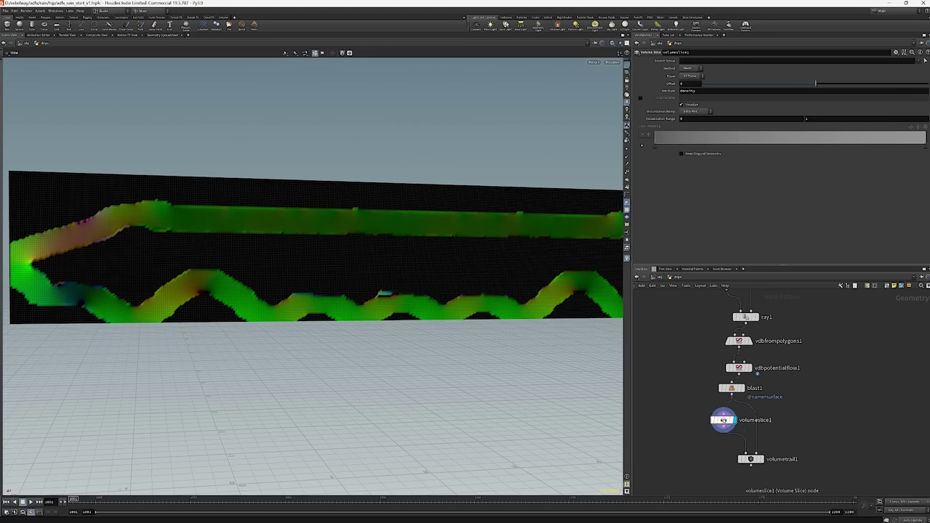
{"action": "mouse_move", "coordinate": [756, 461]}
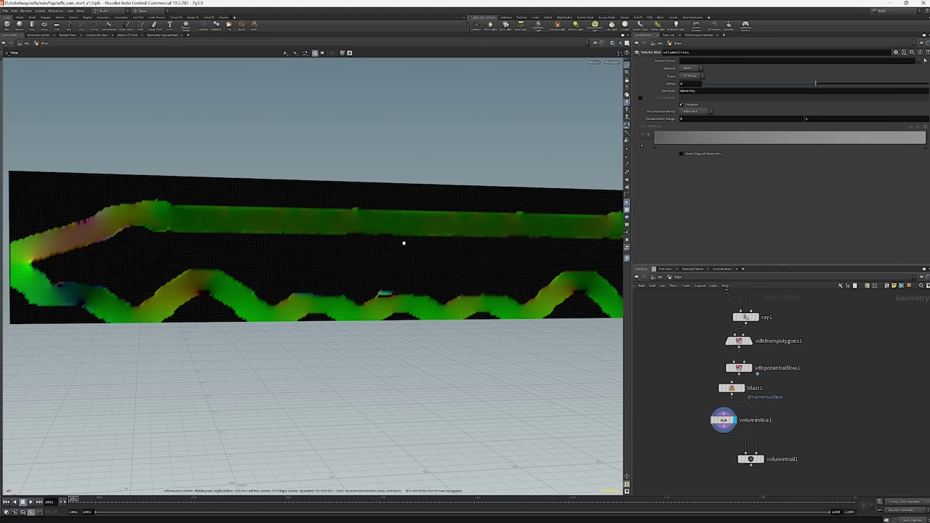
{"action": "left_click", "coordinate": [764, 445]}
{"action": "left_click", "coordinate": [751, 459]}
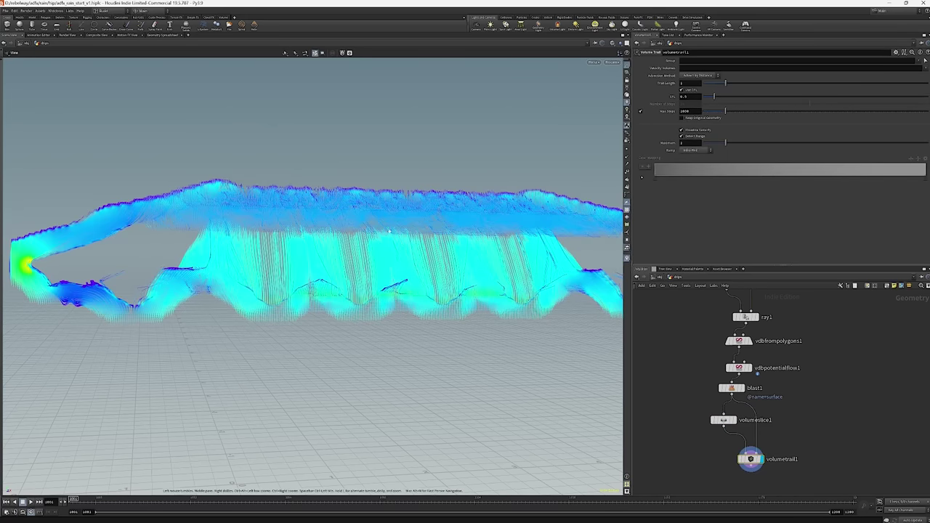
{"action": "left_click_drag", "start_coordinate": [335, 247], "coordinate": [436, 249]}
{"action": "scroll", "coordinate": [436, 249], "scroll_direction": "up", "scroll_amount": 5}
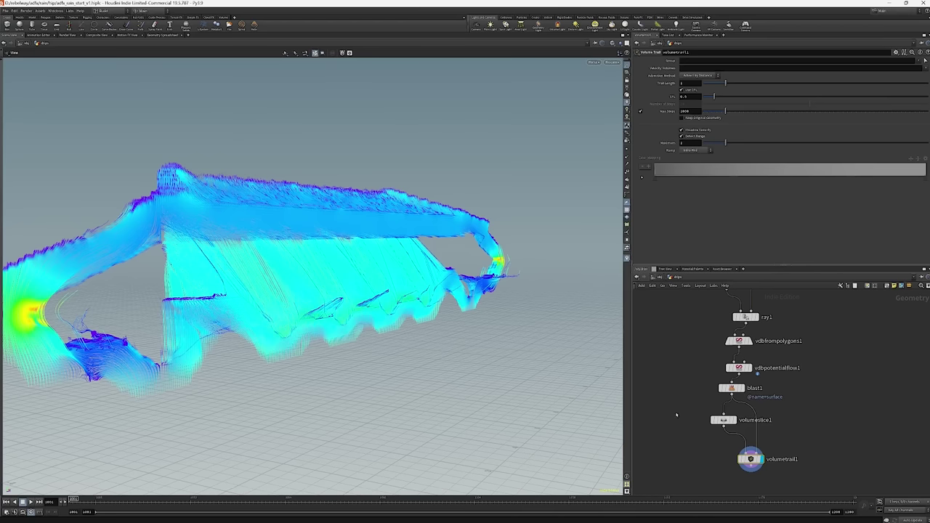
Set the Volume Slice node's offset to 0.779.
{"action": "left_click", "coordinate": [723, 421]}
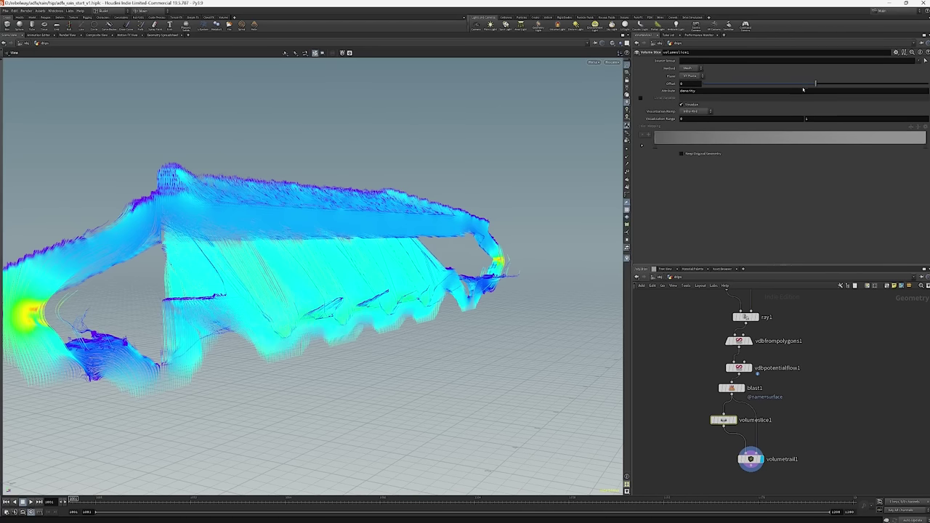
{"action": "left_click_drag", "start_coordinate": [801, 89], "coordinate": [904, 91]}
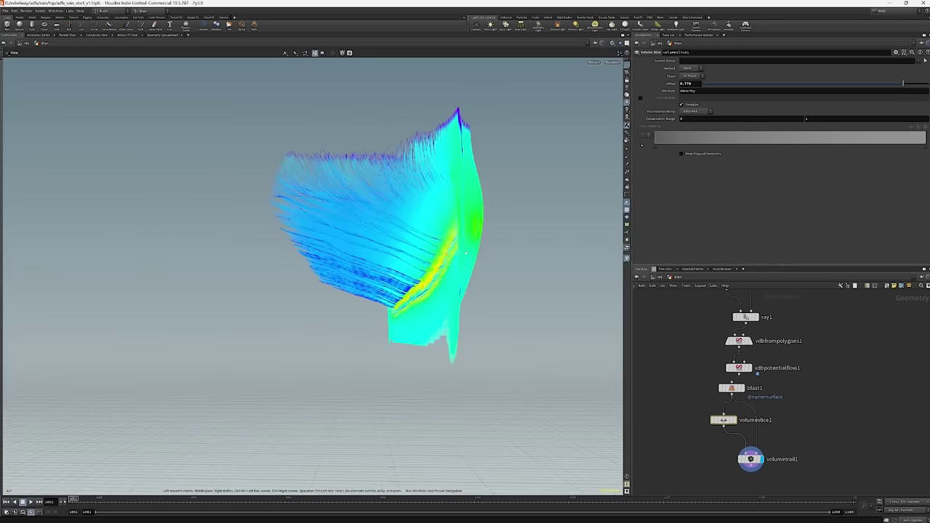
{"action": "scroll", "coordinate": [660, 402], "scroll_direction": "up", "scroll_amount": 3}
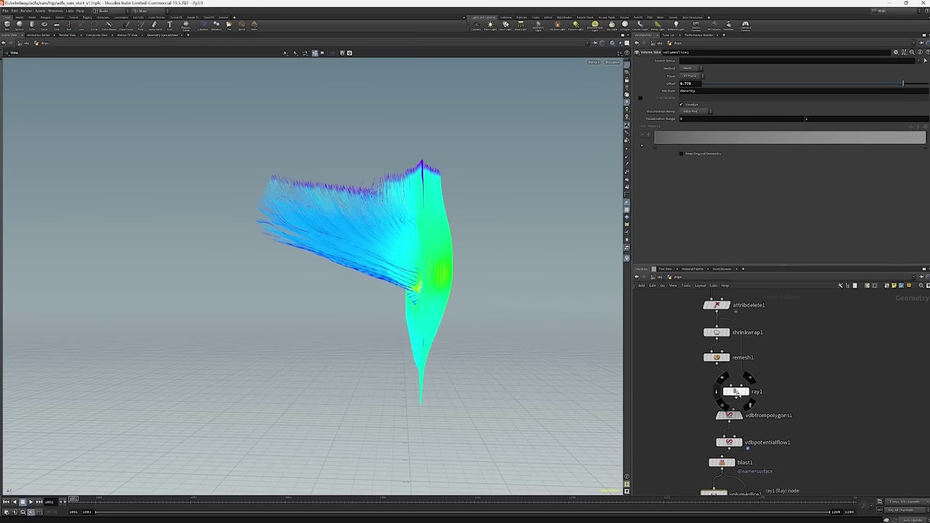
Overlay the Ray node's hull as a template wireframe and inspect from several angles how the velocity trails flow around it.
{"action": "left_click", "coordinate": [742, 391]}
{"action": "left_click_drag", "start_coordinate": [388, 274], "coordinate": [359, 163]}
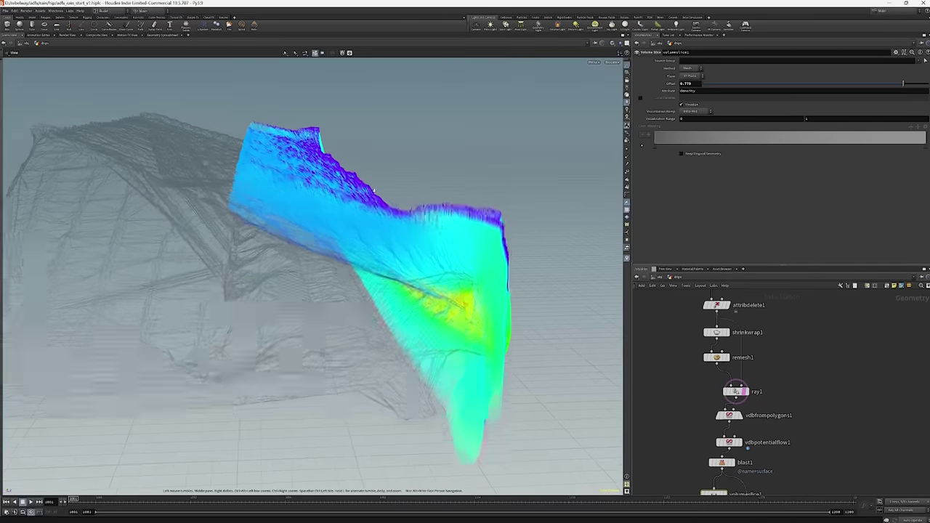
{"action": "scroll", "coordinate": [358, 163], "scroll_direction": "up", "scroll_amount": 6}
{"action": "scroll", "coordinate": [358, 163], "scroll_direction": "down", "scroll_amount": 5}
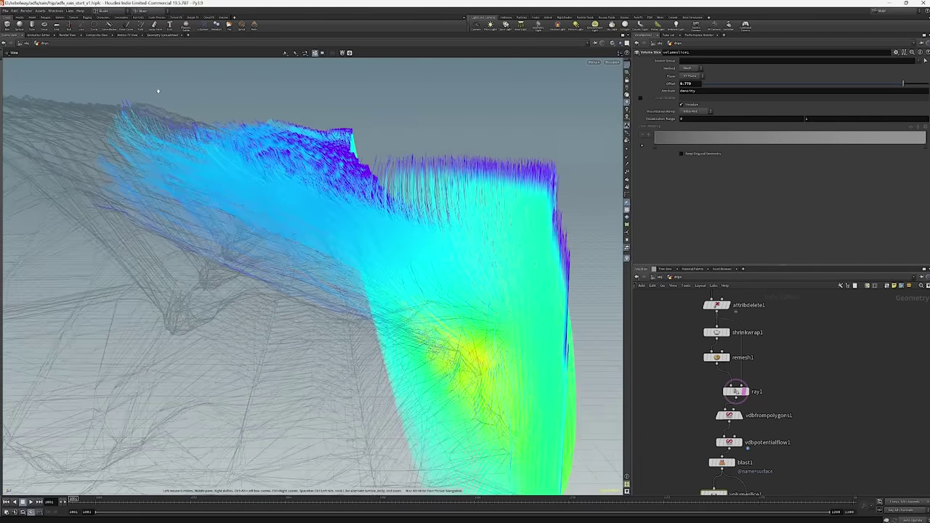
{"action": "mouse_move", "coordinate": [452, 311]}
{"action": "left_mouse_down"}
{"action": "mouse_move", "coordinate": [465, 310]}
{"action": "mouse_move", "coordinate": [446, 308]}
{"action": "left_mouse_up"}
{"action": "left_click_drag", "start_coordinate": [389, 406], "coordinate": [455, 282]}
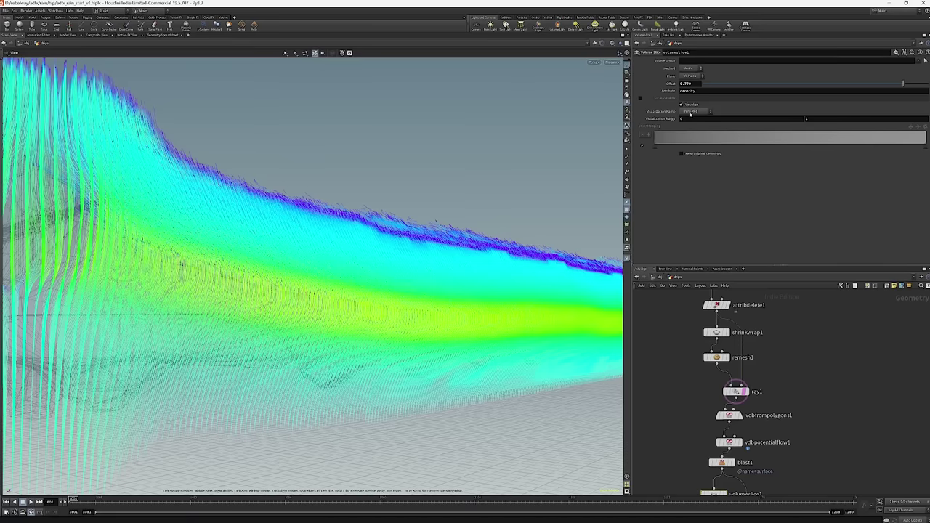
{"action": "left_click", "coordinate": [700, 112]}
{"action": "left_click", "coordinate": [700, 114]}
{"action": "left_click_drag", "start_coordinate": [421, 313], "coordinate": [454, 314]}
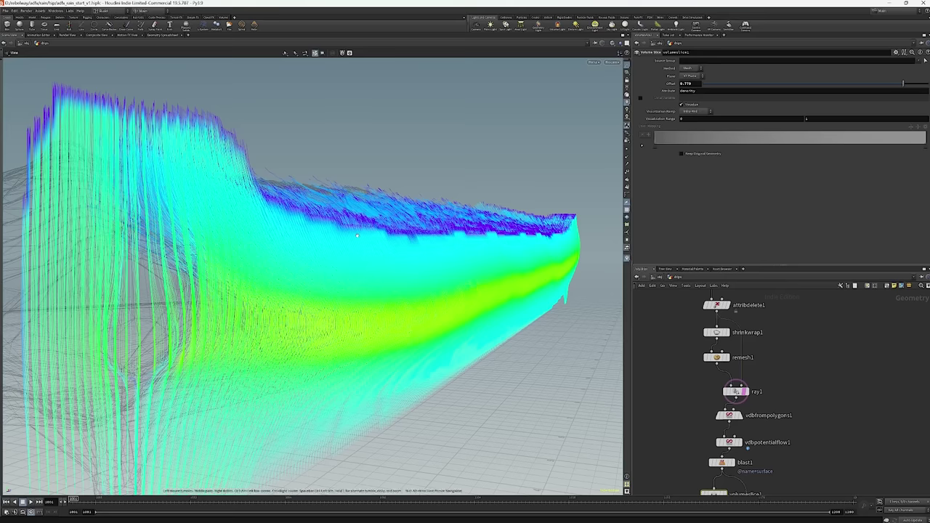
{"action": "left_click_drag", "start_coordinate": [363, 249], "coordinate": [427, 271]}
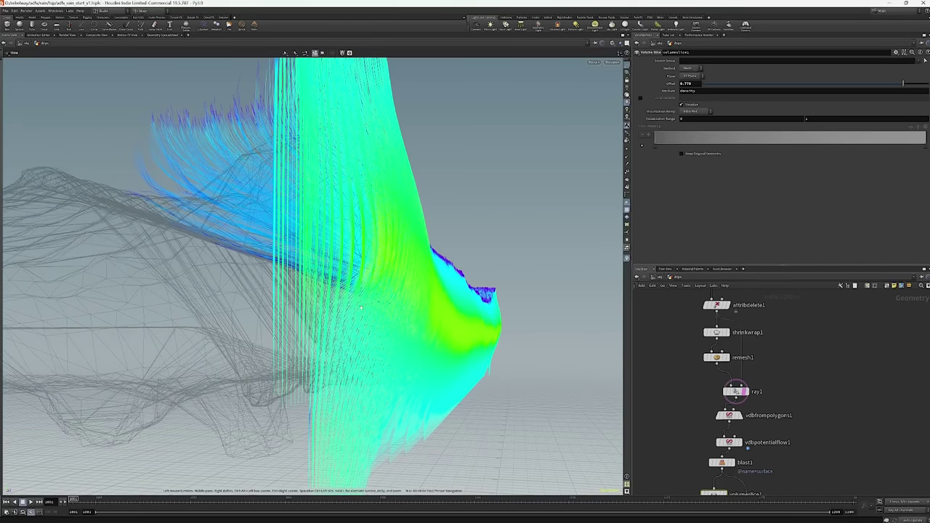
Display the Attribute Delete node's roof geometry and make it the template wireframe in place of the Ray node's hull.
{"action": "left_click_drag", "start_coordinate": [361, 307], "coordinate": [380, 308]}
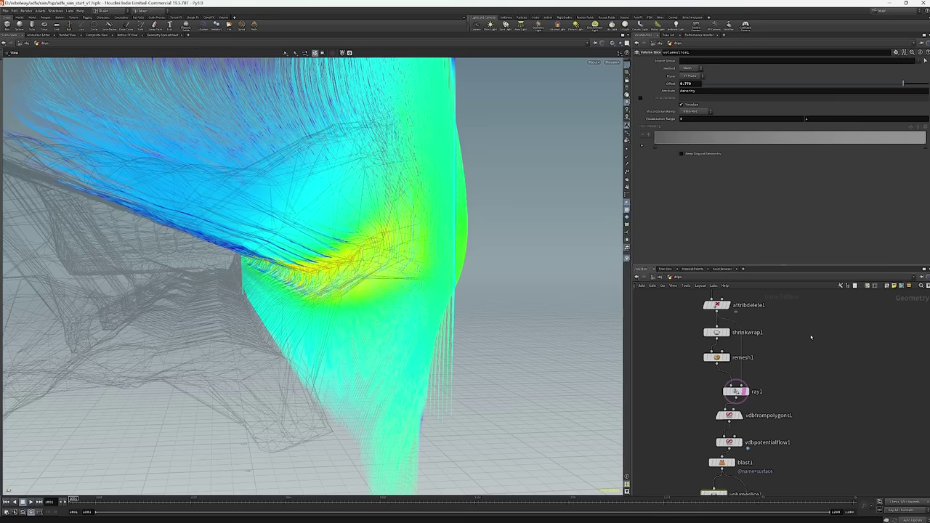
{"action": "scroll", "coordinate": [659, 422], "scroll_direction": "down", "scroll_amount": 3}
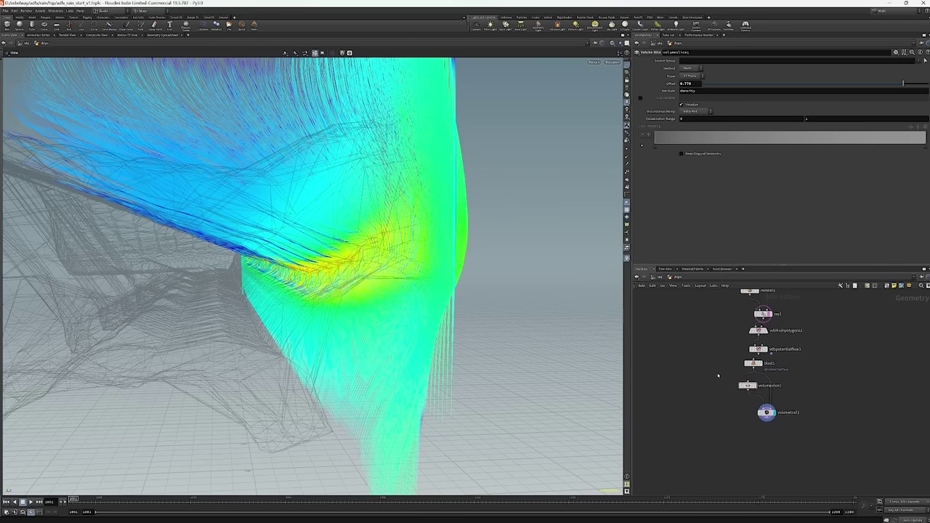
{"action": "middle_click_drag", "start_coordinate": [659, 422], "coordinate": [750, 469]}
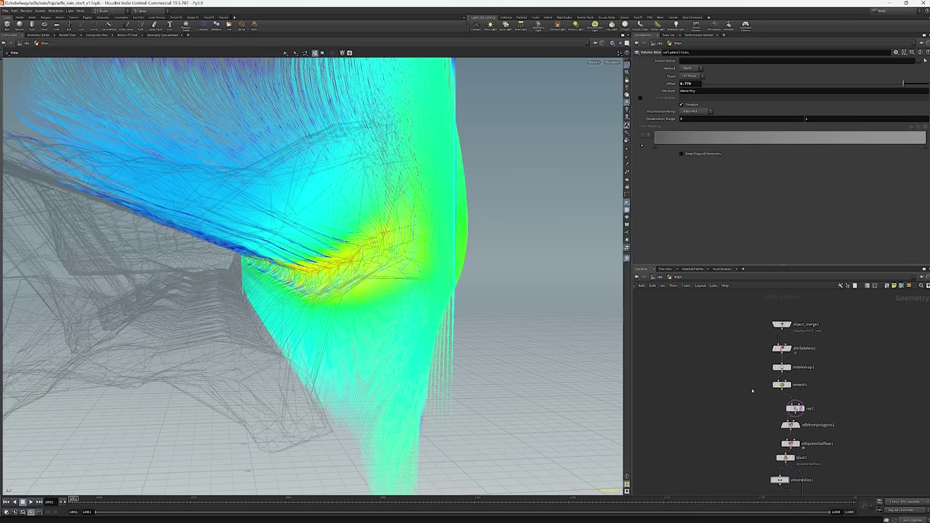
{"action": "middle_click_drag", "start_coordinate": [752, 391], "coordinate": [756, 383]}
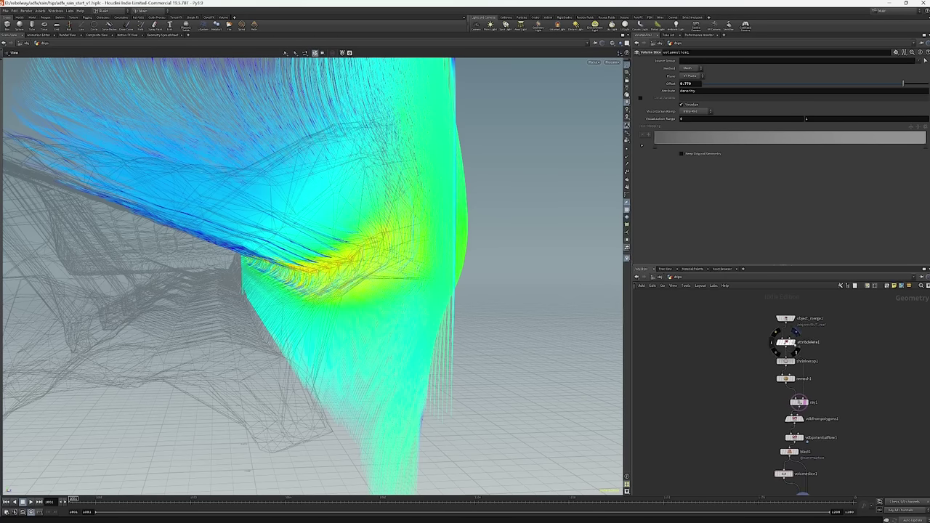
{"action": "left_click", "coordinate": [796, 336]}
{"action": "left_click", "coordinate": [785, 343]}
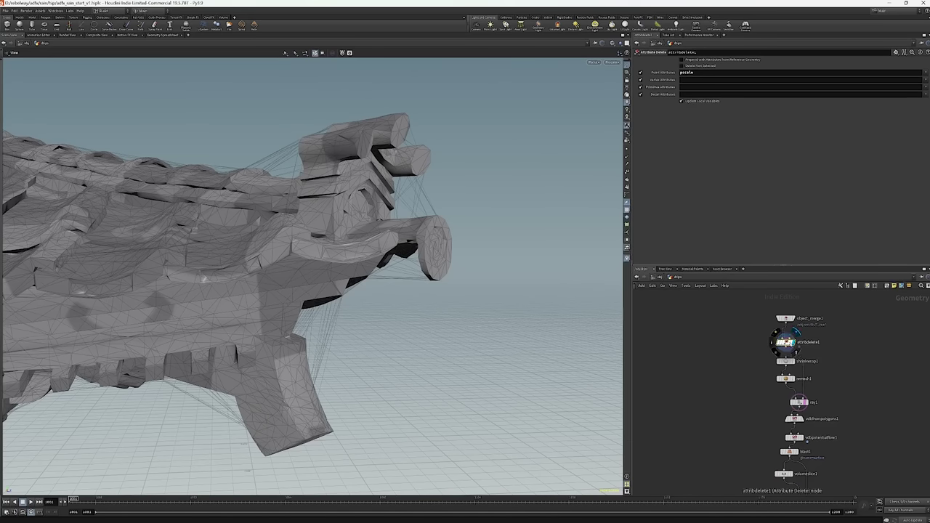
{"action": "left_click_drag", "start_coordinate": [349, 240], "coordinate": [385, 258]}
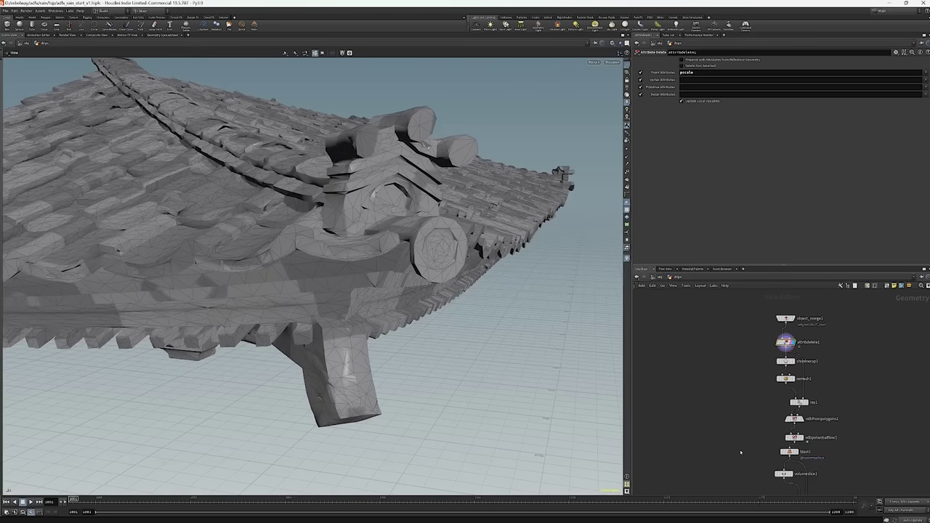
Move the Volume Slice and Volume Trail nodes aside to free space below the Blast node.
{"action": "middle_click_drag", "start_coordinate": [754, 462], "coordinate": [769, 410]}
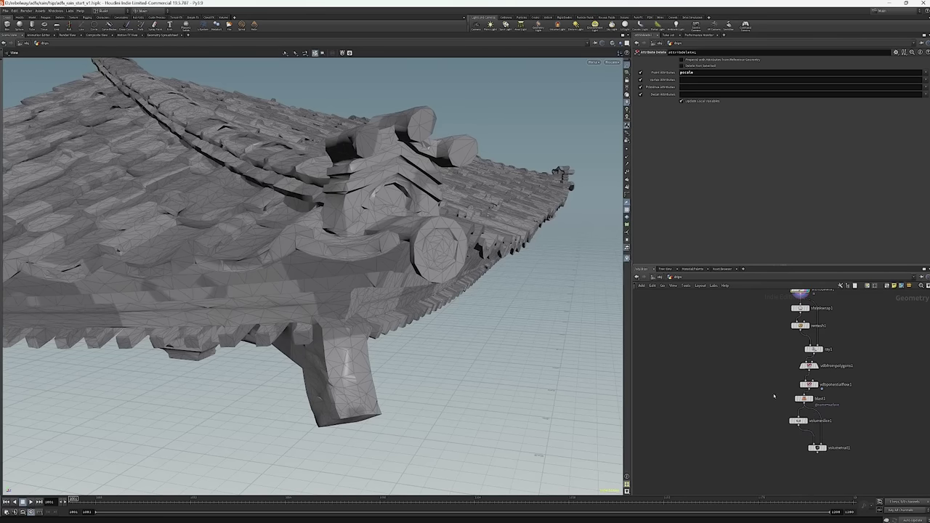
{"action": "left_click_drag", "start_coordinate": [776, 395], "coordinate": [828, 399]}
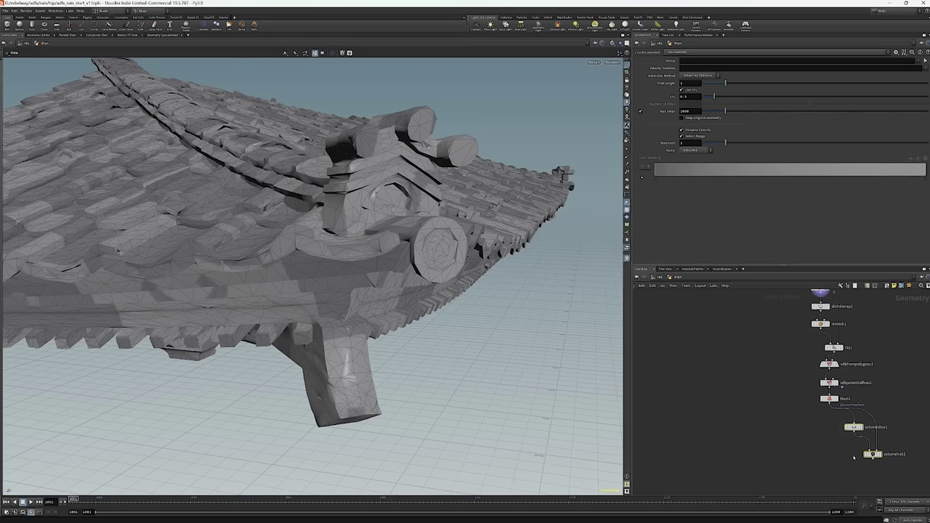
{"action": "left_click_drag", "start_coordinate": [854, 427], "coordinate": [867, 427]}
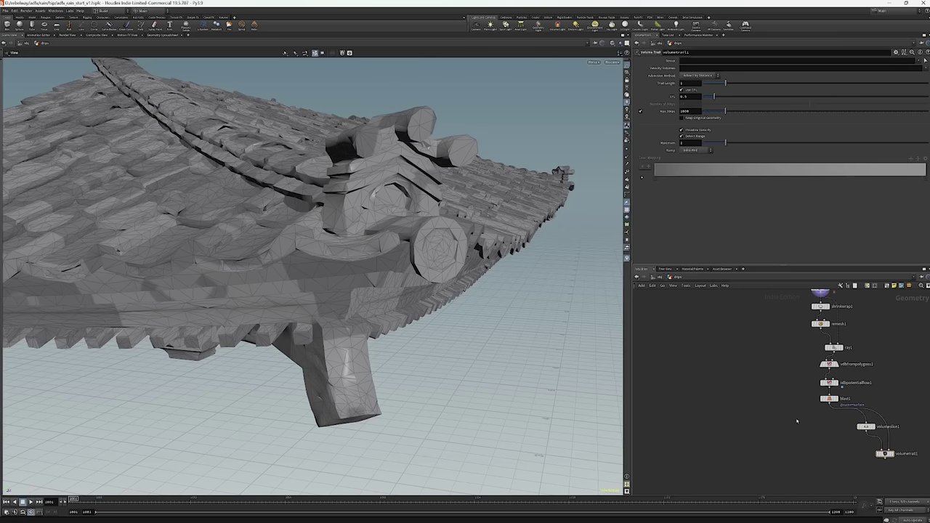
Add an Attribute Wrangle node in the free area beside the Volume Slice branch.
{"action": "key", "text": "Tab"}
{"action": "type", "text": "atw"}
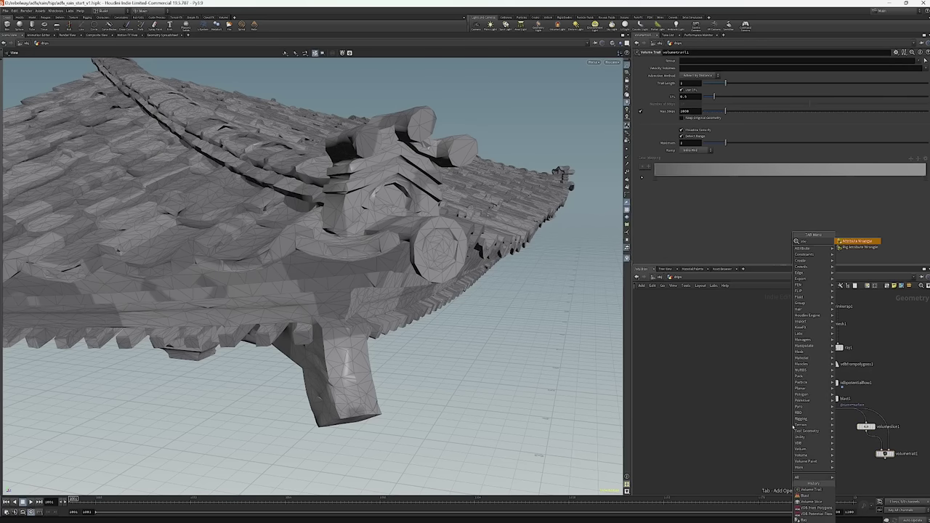
{"action": "key", "text": "Return"}
{"action": "left_click", "coordinate": [792, 426]}
{"action": "left_click_drag", "start_coordinate": [793, 432], "coordinate": [786, 440]}
{"action": "key", "text": "Escape"}
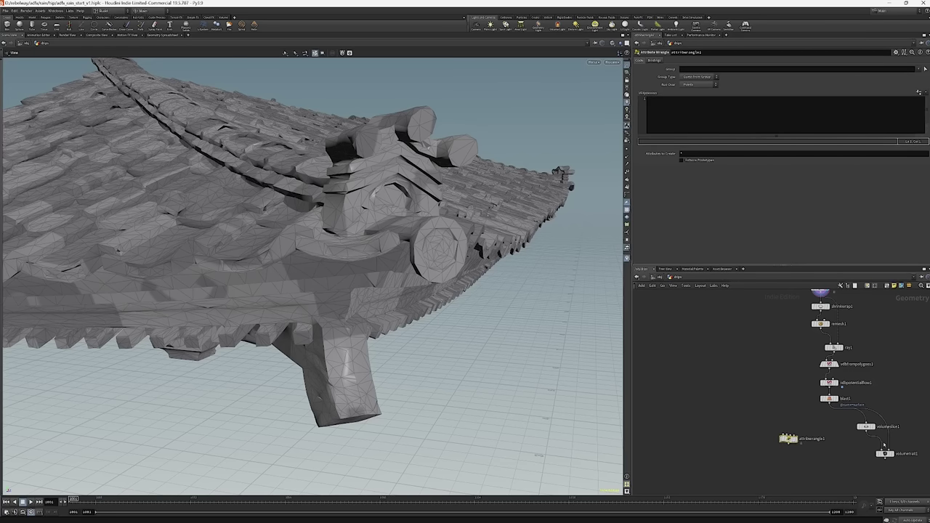
Wire the Attribute Delete node's roof geometry into the first input of the Attribute Wrangle.
{"action": "mouse_move", "coordinate": [887, 452]}
{"action": "scroll", "coordinate": [792, 449], "scroll_direction": "up", "scroll_amount": 2}
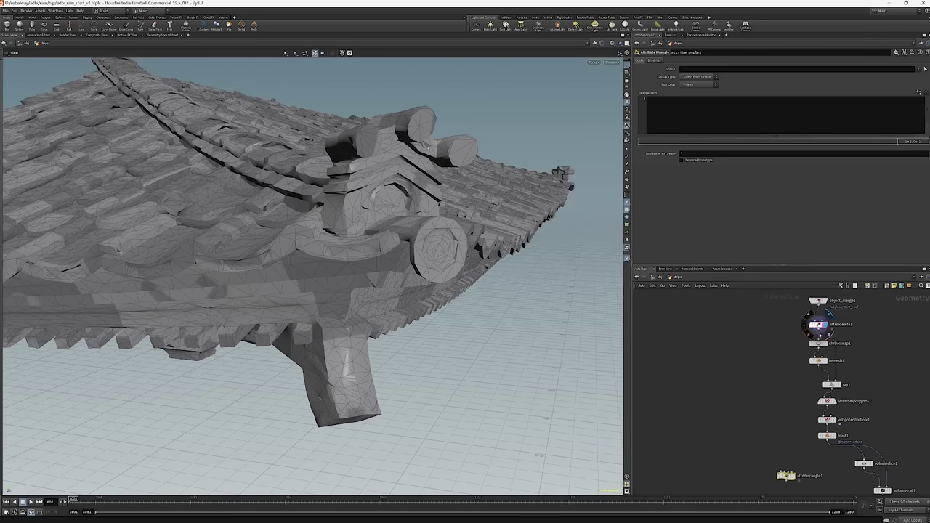
{"action": "left_click", "coordinate": [818, 332]}
{"action": "left_click", "coordinate": [785, 471]}
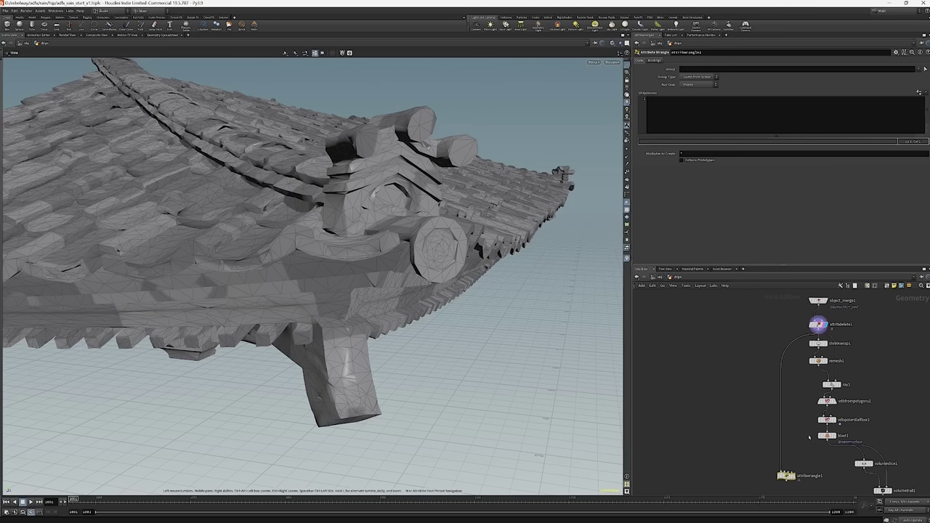
Wire the Blast node's velocity volume into the Attribute Wrangle's second input and display the wrangle.
{"action": "left_click", "coordinate": [834, 436]}
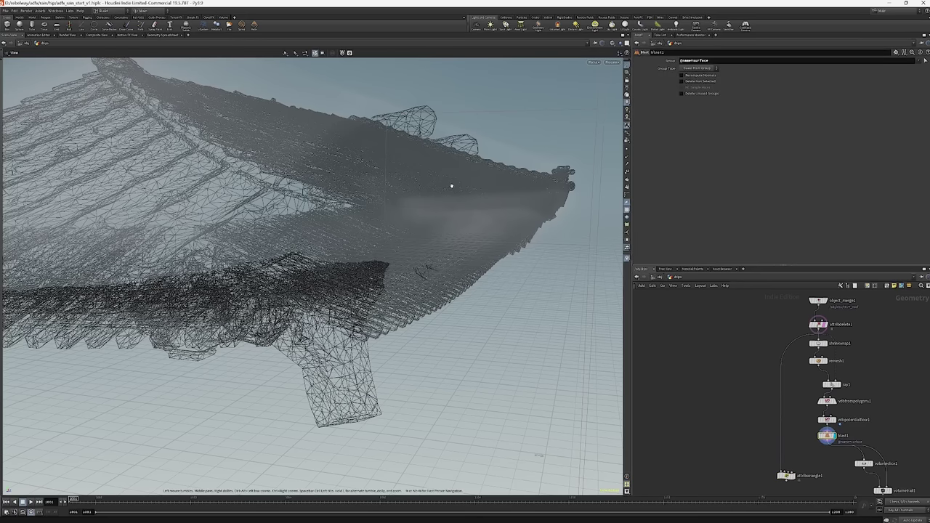
{"action": "left_click_drag", "start_coordinate": [458, 166], "coordinate": [490, 196]}
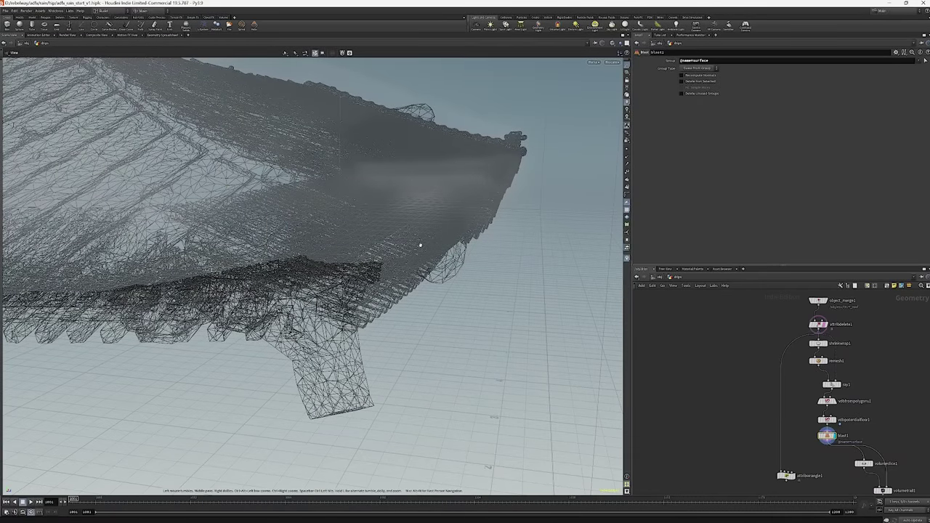
{"action": "scroll", "coordinate": [764, 417], "scroll_direction": "up", "scroll_amount": 3}
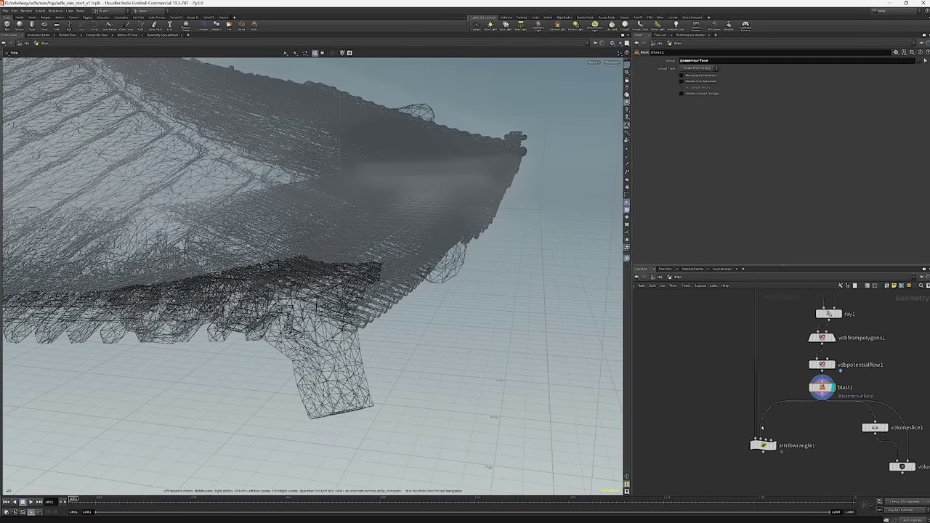
{"action": "left_click", "coordinate": [776, 432]}
{"action": "left_click", "coordinate": [761, 445]}
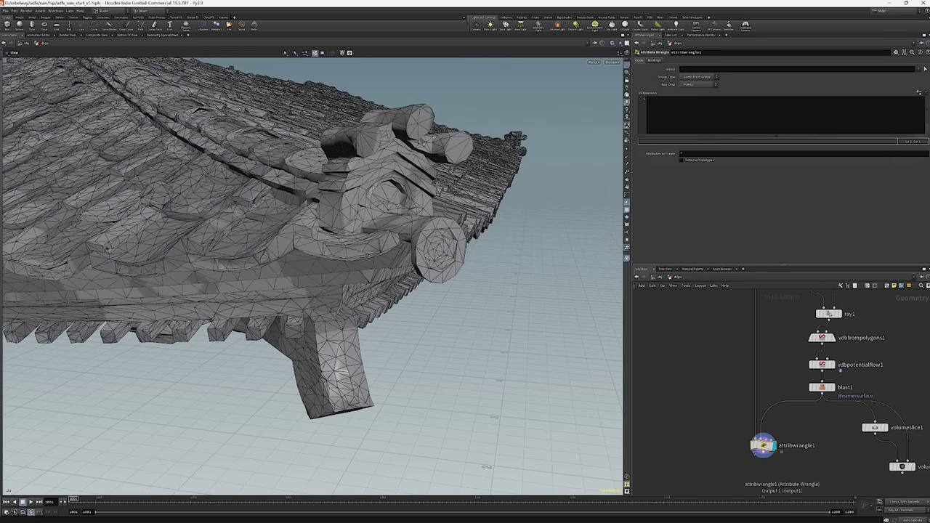
{"action": "middle_click_drag", "start_coordinate": [807, 430], "coordinate": [783, 413]}
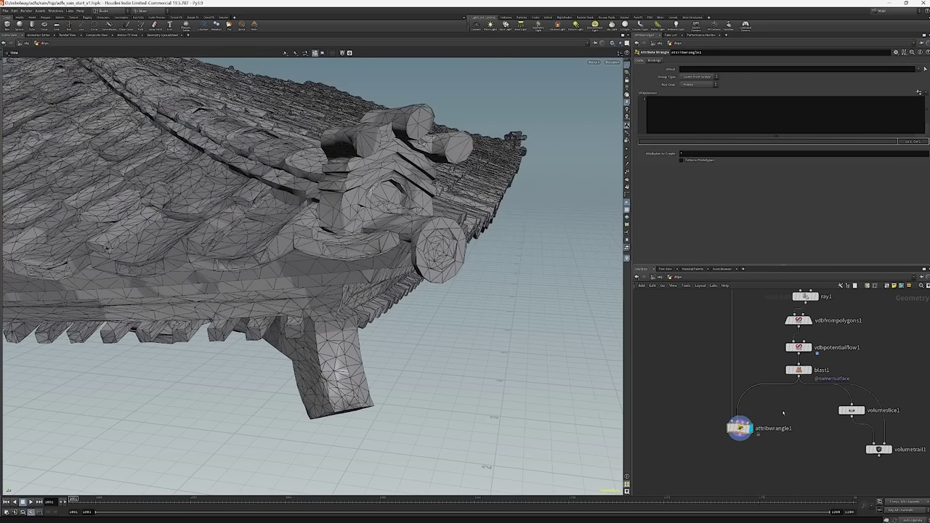
Check the Blast node's volume information and display the Volume Trail to examine the velocity colours around the roof.
{"action": "middle_click", "coordinate": [799, 371]}
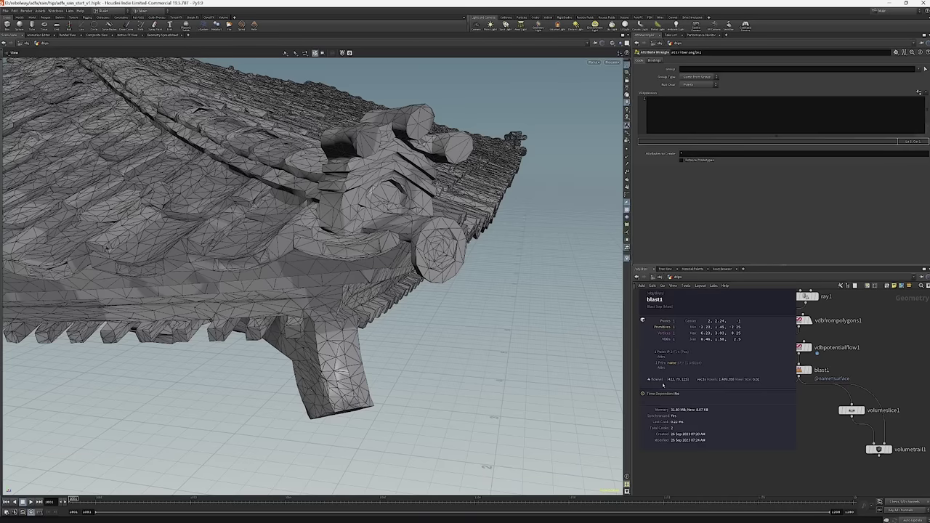
{"action": "left_click", "coordinate": [663, 385]}
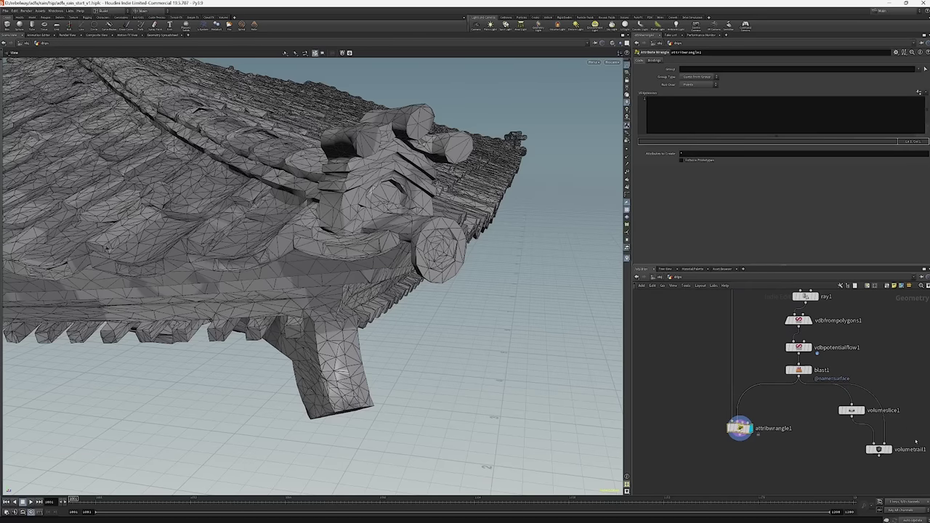
{"action": "left_click", "coordinate": [893, 449]}
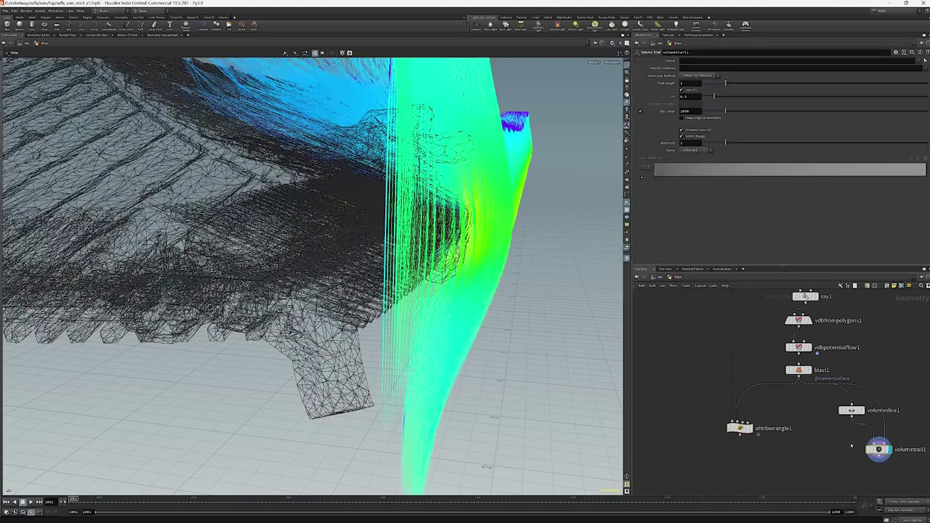
{"action": "left_click_drag", "start_coordinate": [500, 187], "coordinate": [469, 202]}
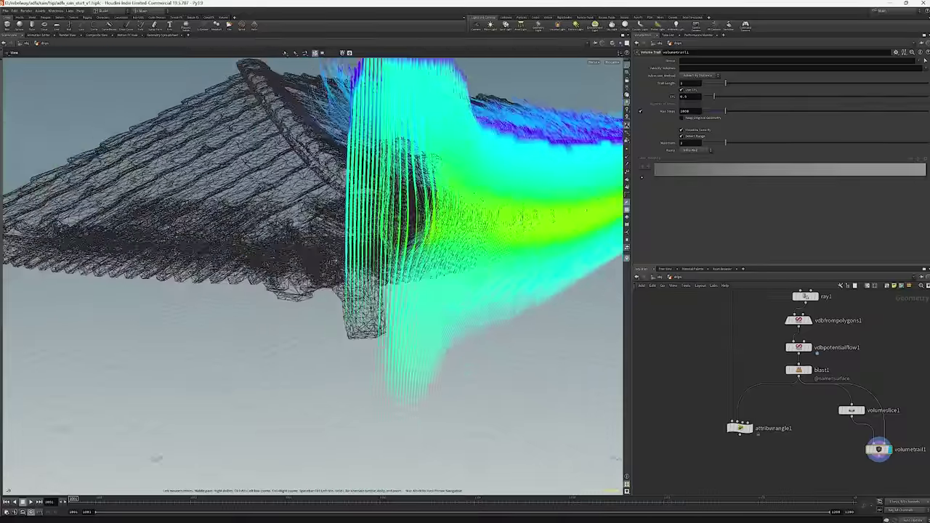
Try the Grayscale visualization ramp on the Volume Trail and switch it back to Infra-Red.
{"action": "left_click", "coordinate": [694, 150]}
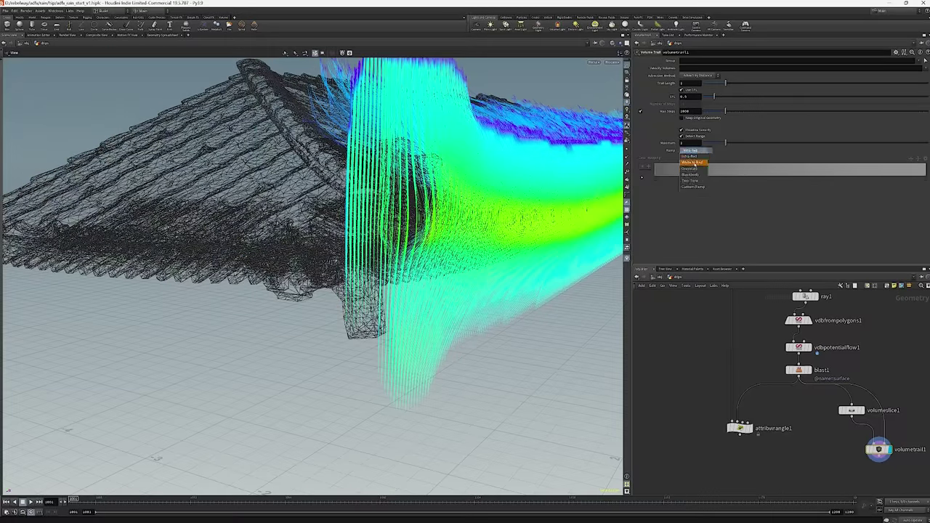
{"action": "left_click", "coordinate": [694, 169]}
{"action": "left_click_drag", "start_coordinate": [389, 240], "coordinate": [414, 208]}
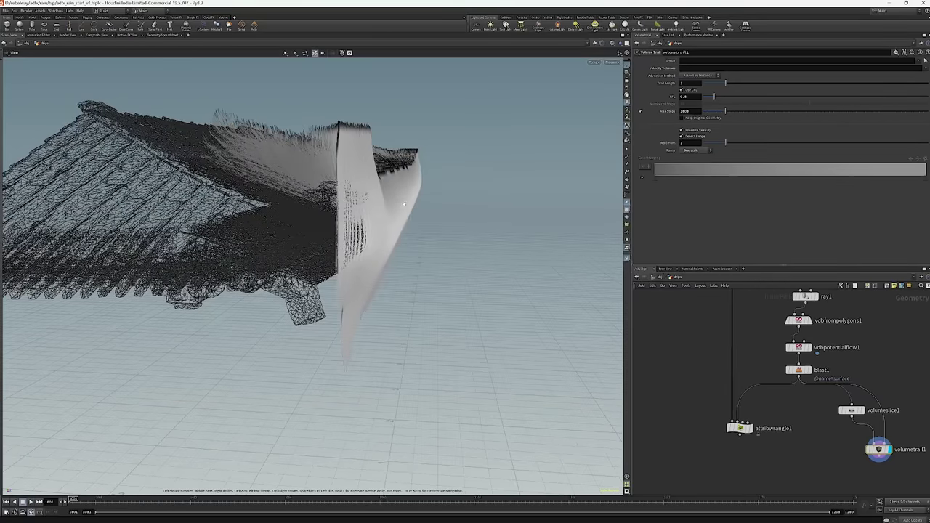
{"action": "left_click", "coordinate": [695, 151]}
{"action": "left_click", "coordinate": [689, 156]}
{"action": "left_click_drag", "start_coordinate": [437, 218], "coordinate": [490, 197]}
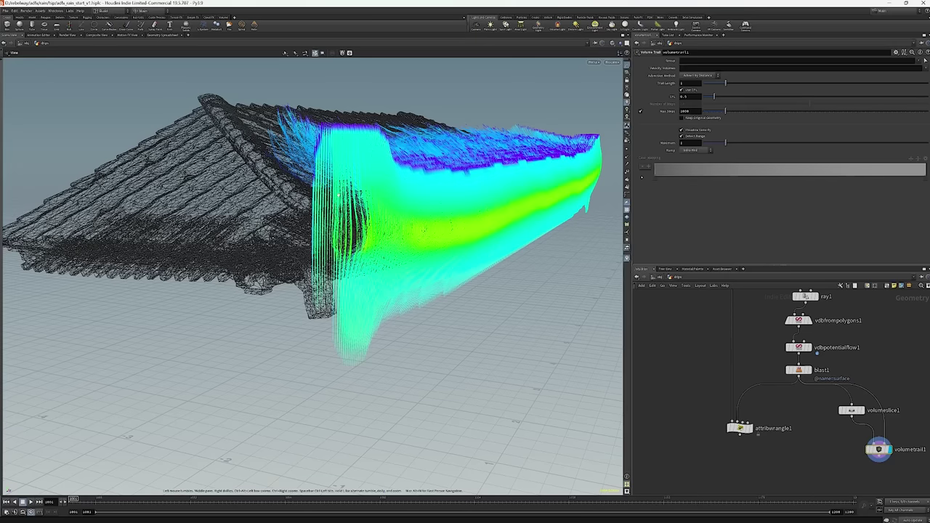
Insert a VDB Analysis node between the Blast node and the Attribute Wrangle's second input.
{"action": "key", "text": "Tab"}
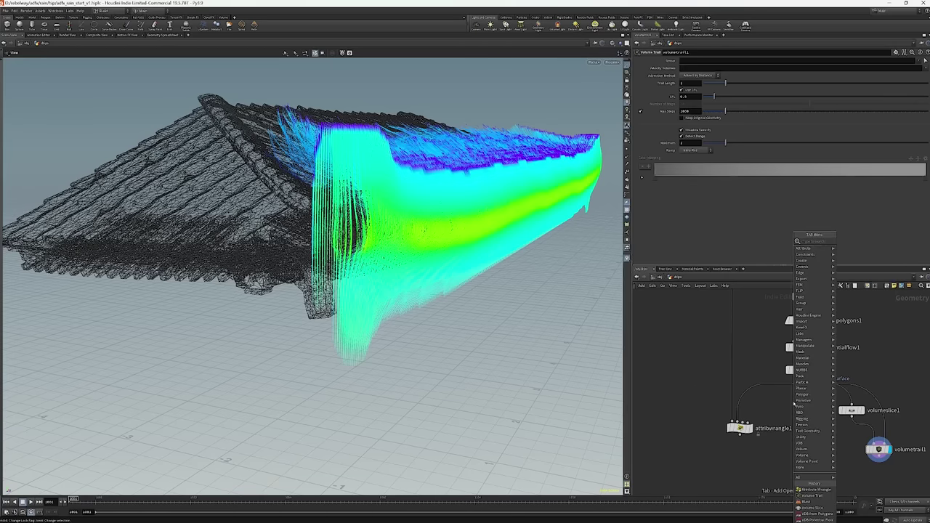
{"action": "type", "text": "vdb an"}
{"action": "key", "text": "Return"}
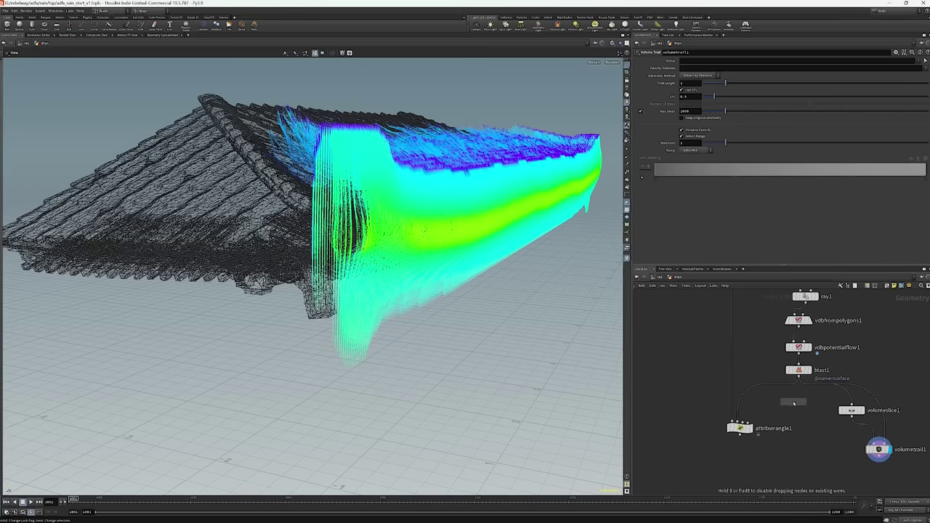
{"action": "left_click", "coordinate": [759, 397]}
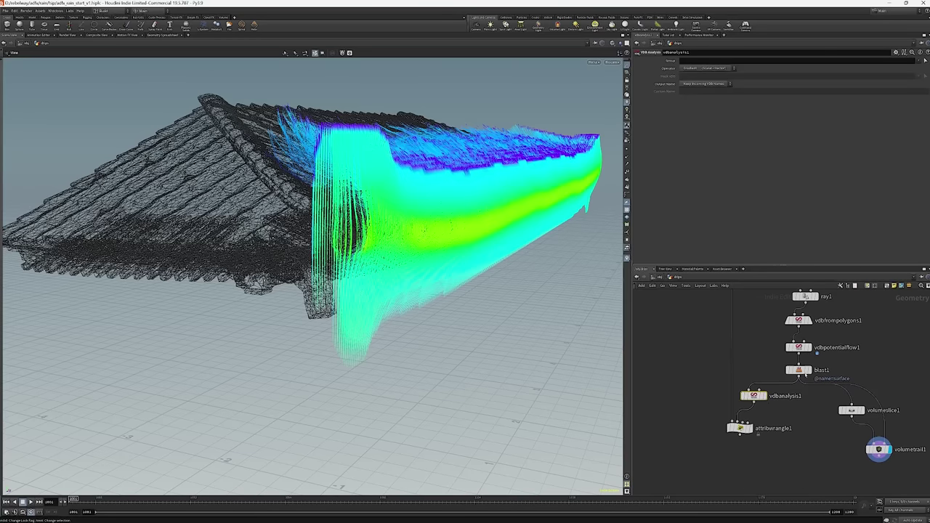
Set the VDB Analysis operator to Length (Vector->Scalar), display the node and check its volume information.
{"action": "middle_click", "coordinate": [804, 372]}
{"action": "left_click", "coordinate": [696, 68]}
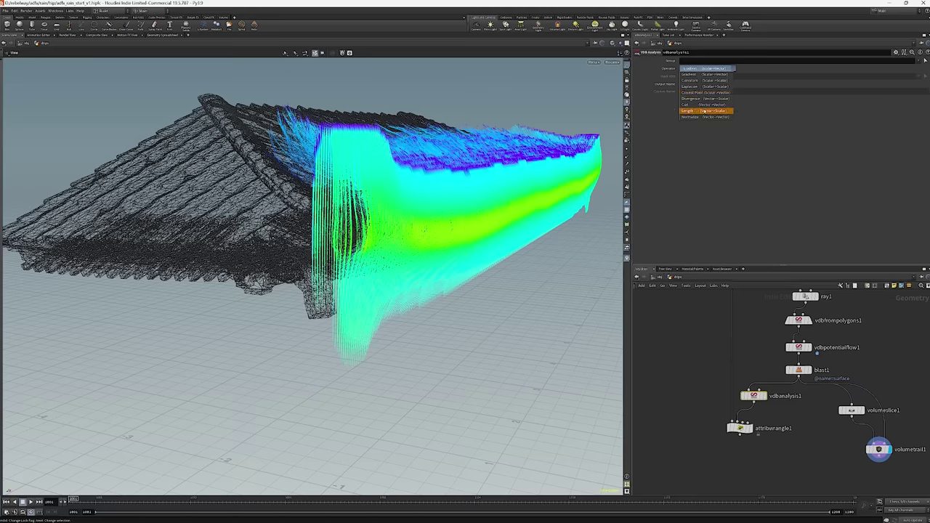
{"action": "left_click", "coordinate": [706, 111]}
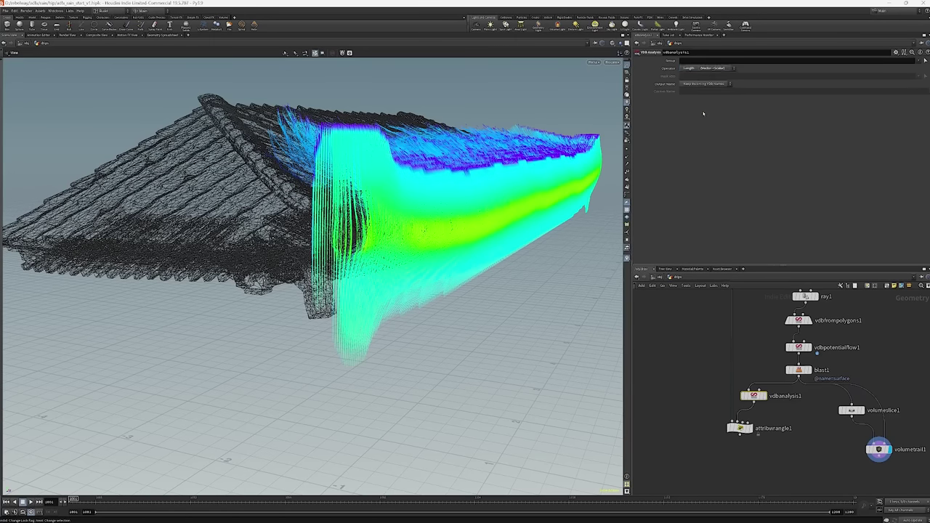
{"action": "left_click", "coordinate": [763, 395]}
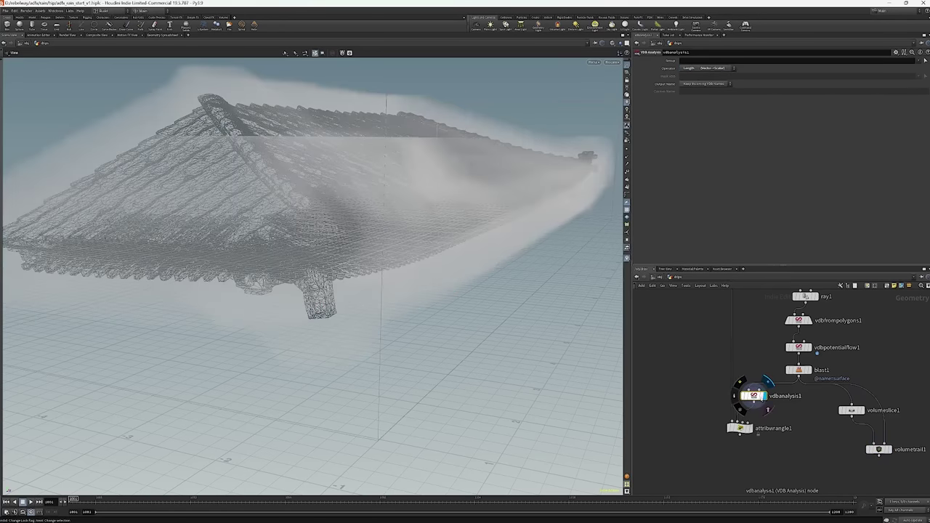
{"action": "middle_click", "coordinate": [754, 395]}
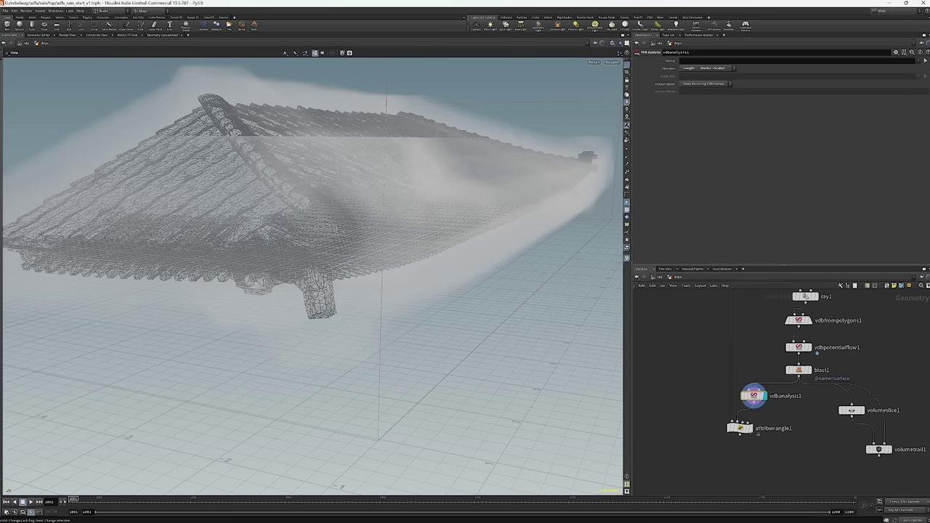
Display the Attribute Wrangle node and space the VDB Analysis node further away from it in the network.
{"action": "left_click", "coordinate": [750, 428]}
{"action": "left_click", "coordinate": [740, 428]}
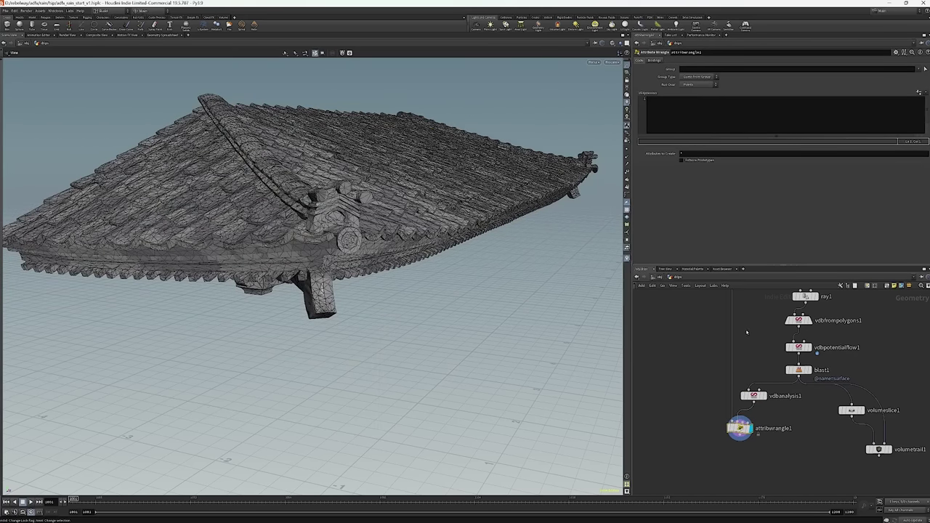
{"action": "left_click_drag", "start_coordinate": [753, 396], "coordinate": [778, 398]}
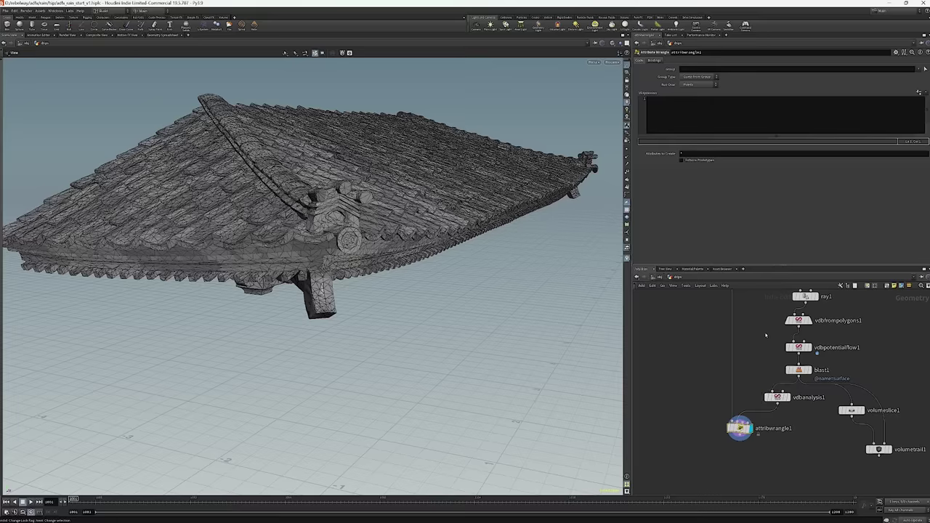
{"action": "left_click", "coordinate": [735, 121]}
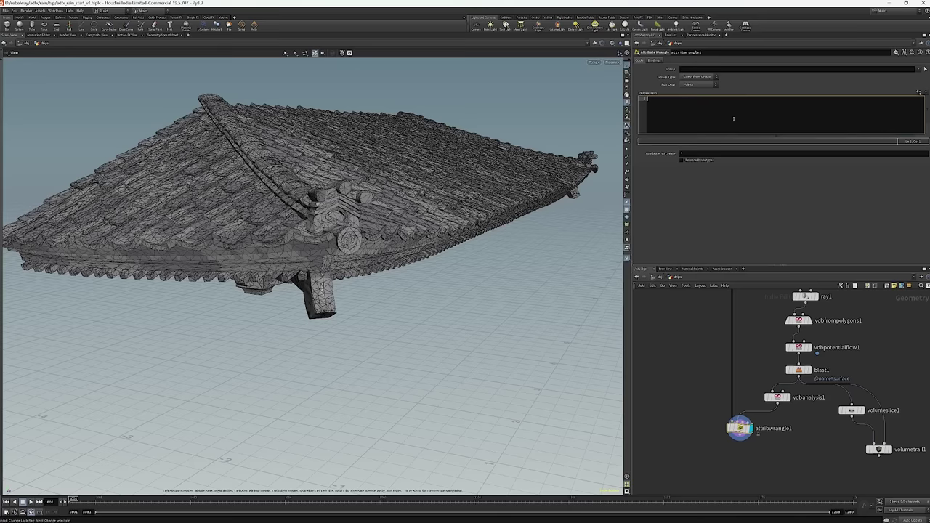
{"action": "type", "text": "volu"}
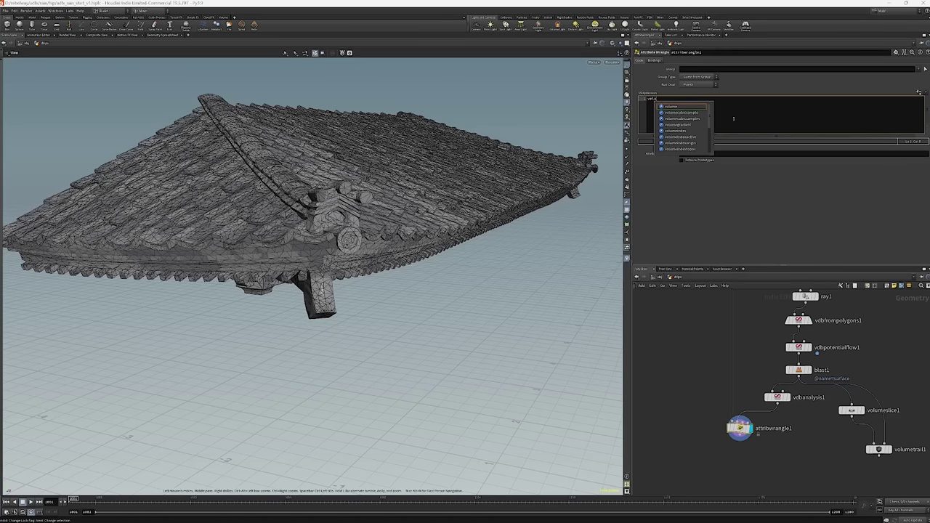
{"action": "type", "text": "mesamp"}
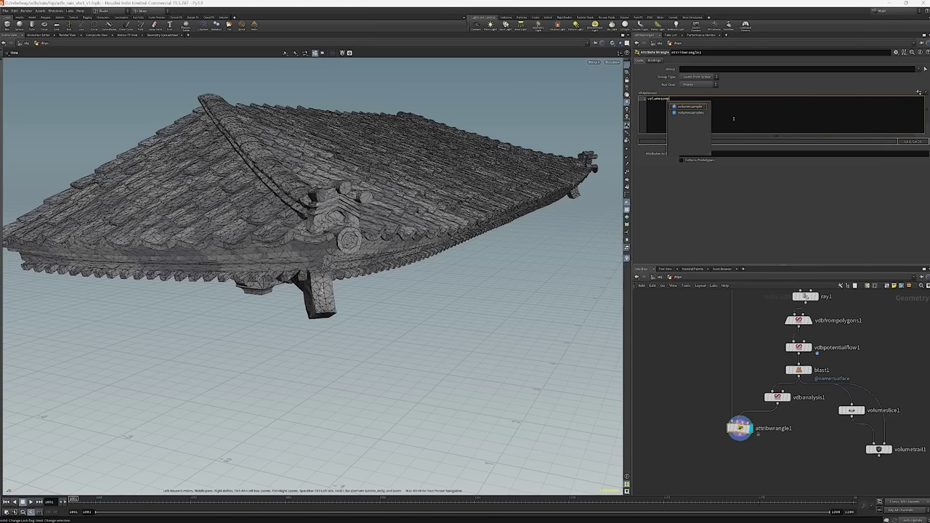
{"action": "type", "text": "le("}
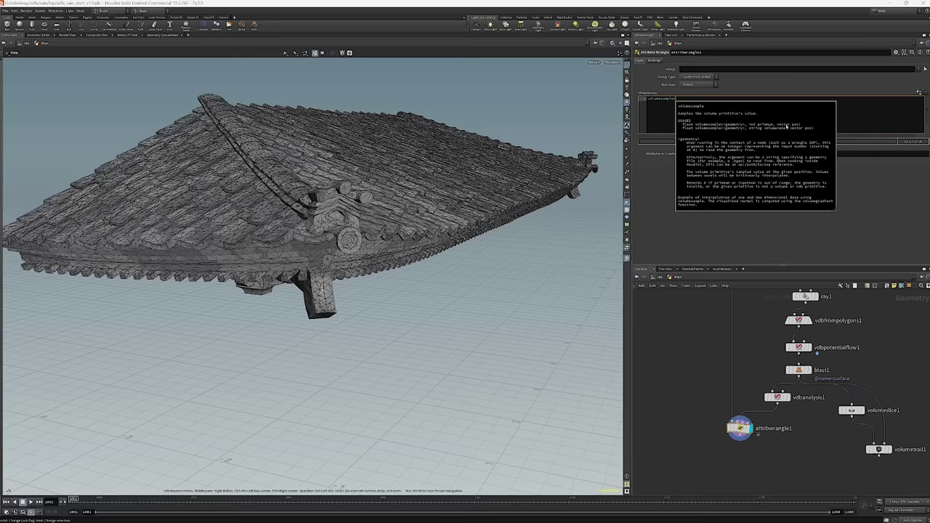
{"action": "left_click", "coordinate": [688, 97]}
{"action": "key", "text": "Home"}
{"action": "type", "text": "float "}
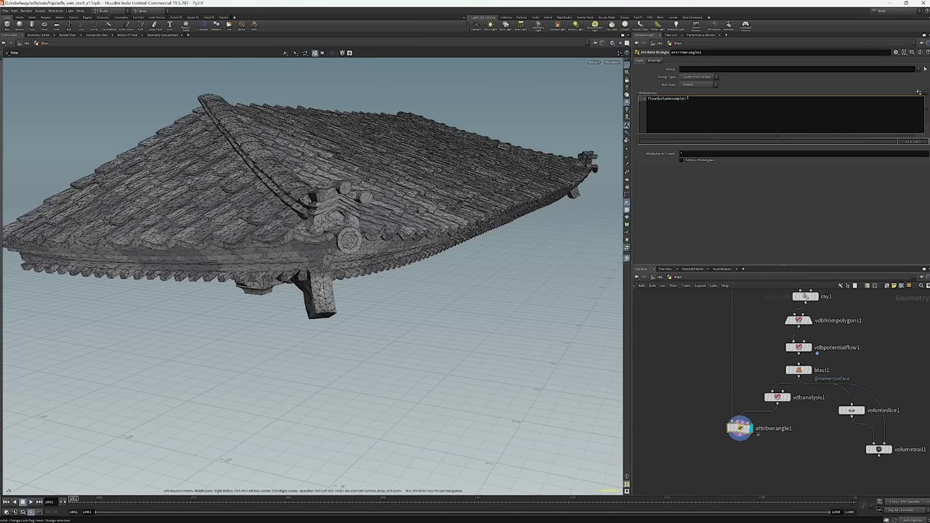
{"action": "type", "text": " vp ="}
{"action": "key", "text": "Return"}
{"action": "key", "text": "Return"}
{"action": "type", "text": "@Cd = va;"}
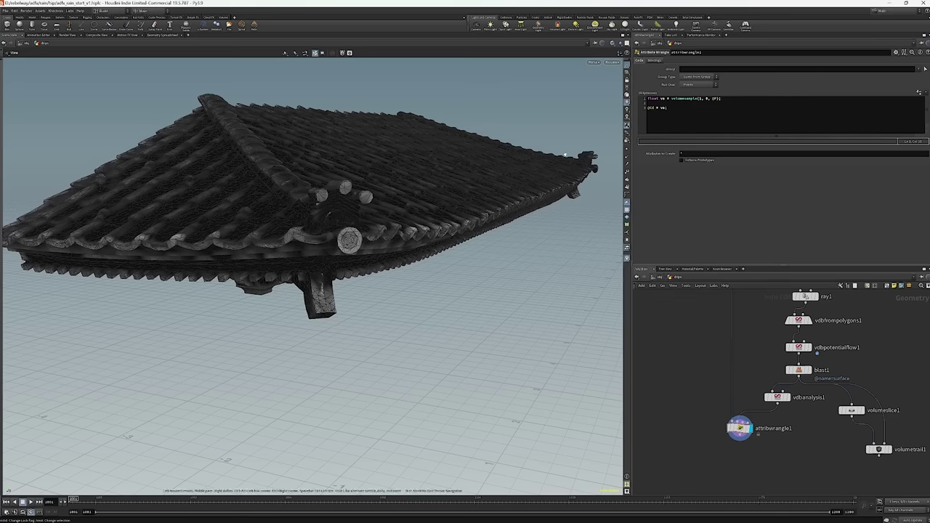
{"action": "scroll", "coordinate": [533, 161], "scroll_direction": "up", "scroll_amount": 3}
{"action": "scroll", "coordinate": [500, 185], "scroll_direction": "up", "scroll_amount": 4}
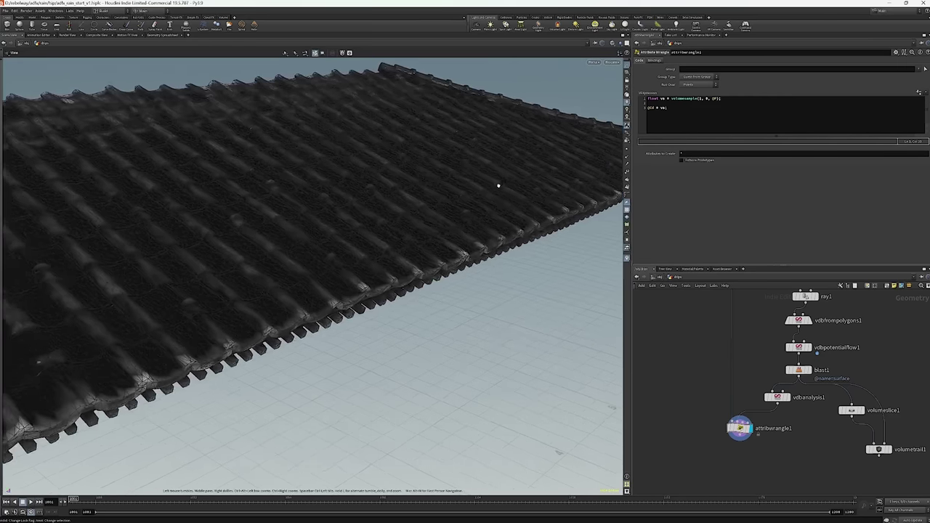
{"action": "left_click_drag", "start_coordinate": [473, 183], "coordinate": [357, 300]}
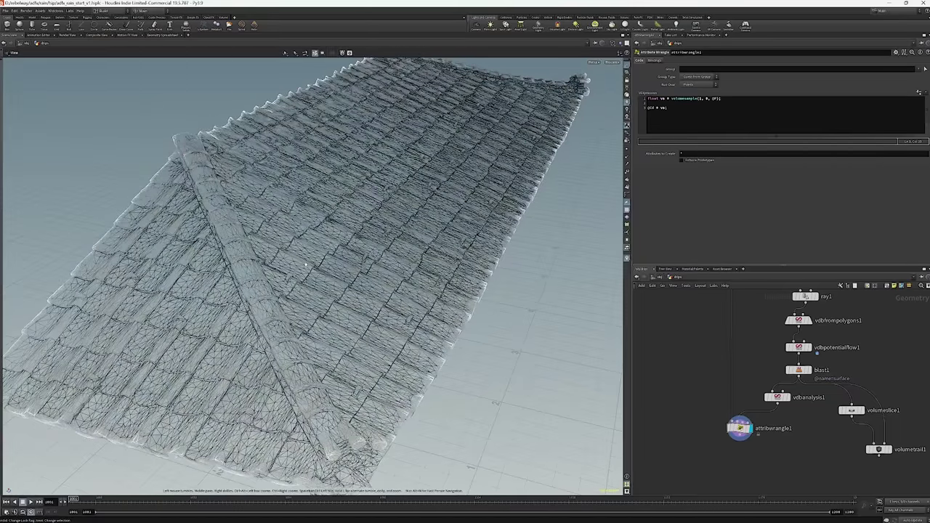
{"action": "left_click", "coordinate": [662, 103]}
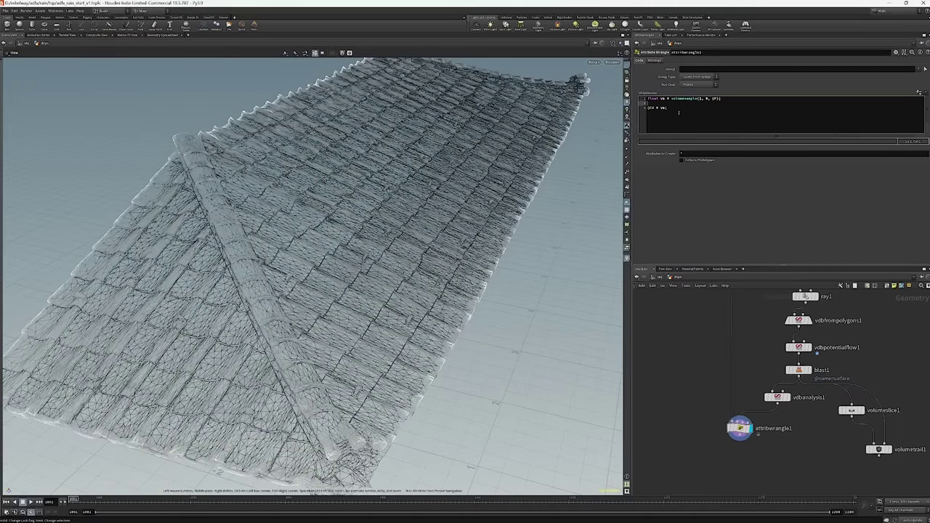
{"action": "type", "text": "float min ="}
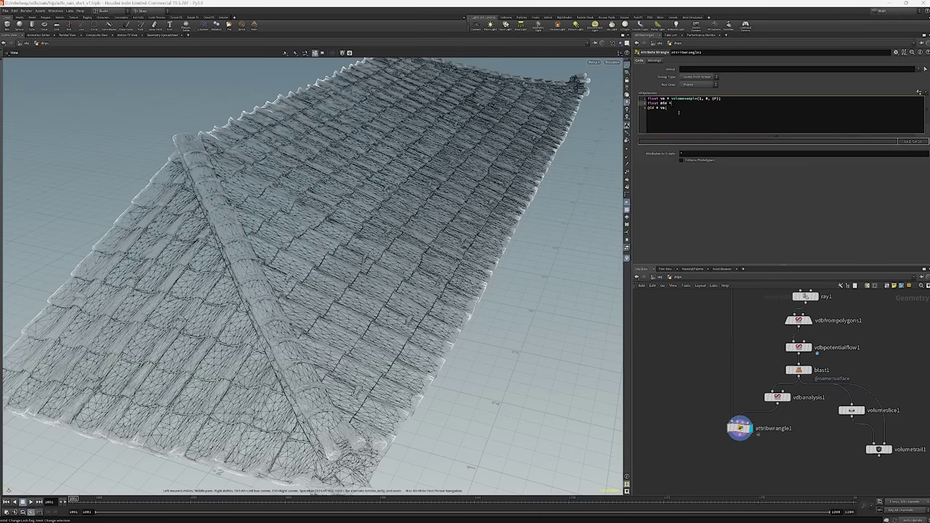
{"action": "type", "text": " ch('min');"}
{"action": "key", "text": "Return"}
{"action": "type", "text": "float max = ch('max"}
{"action": "key", "text": "Return"}
{"action": "type", "text": "fit(vs, min, max"}
{"action": "type", "text": ";"}
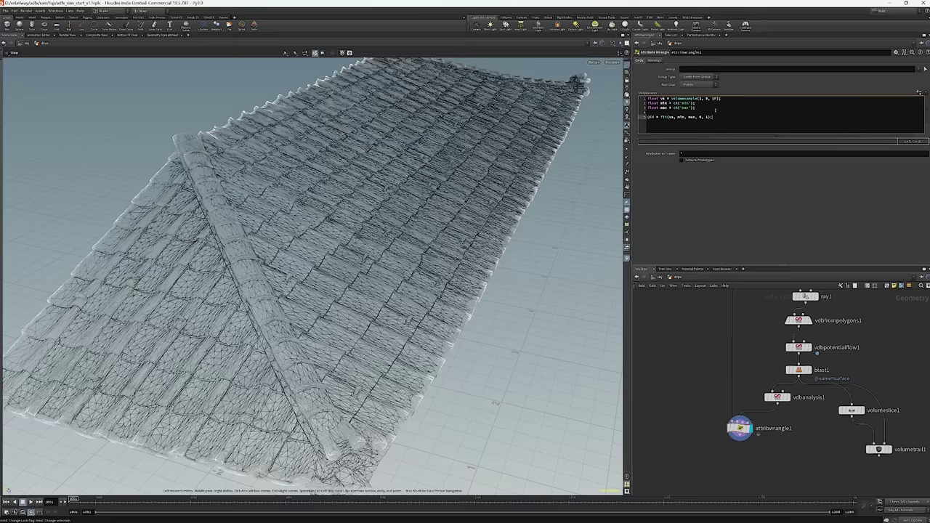
Create the wrangle's Min and Max channel parameters and set them to 0.11 and 0.3.
{"action": "left_click", "coordinate": [919, 93]}
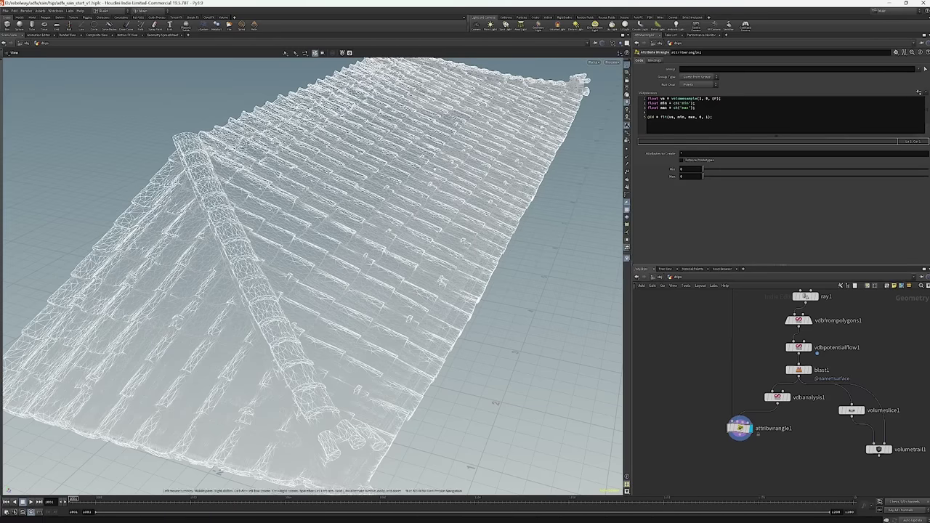
{"action": "left_click", "coordinate": [686, 177]}
{"action": "type", "text": "1"}
{"action": "key", "text": "Return"}
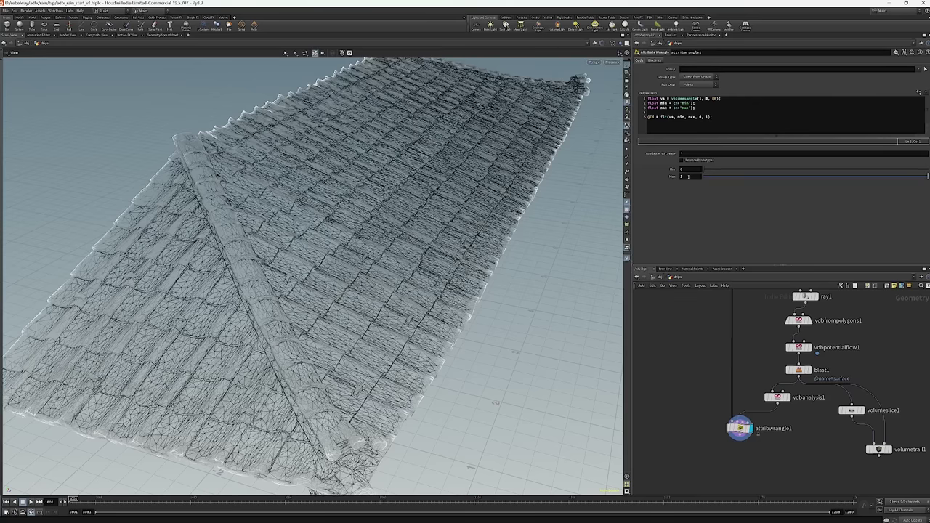
{"action": "left_click_drag", "start_coordinate": [349, 240], "coordinate": [704, 180]}
{"action": "mouse_move", "coordinate": [672, 176]}
{"action": "middle_mouse_down"}
{"action": "mouse_move", "coordinate": [644, 176]}
{"action": "mouse_move", "coordinate": [656, 169]}
{"action": "middle_mouse_up"}
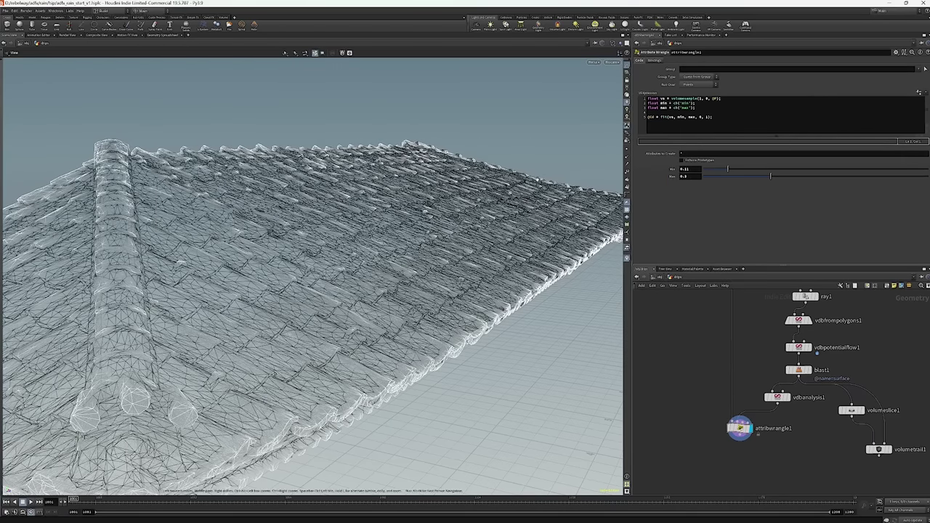
{"action": "mouse_move", "coordinate": [670, 176]}
{"action": "middle_mouse_down"}
{"action": "mouse_move", "coordinate": [682, 176]}
{"action": "mouse_move", "coordinate": [670, 176]}
{"action": "middle_mouse_up"}
Examine the remapped velocity colour on the roof's tiles, corner ornaments, outer edges and underside.
{"action": "left_click_drag", "start_coordinate": [378, 240], "coordinate": [266, 216]}
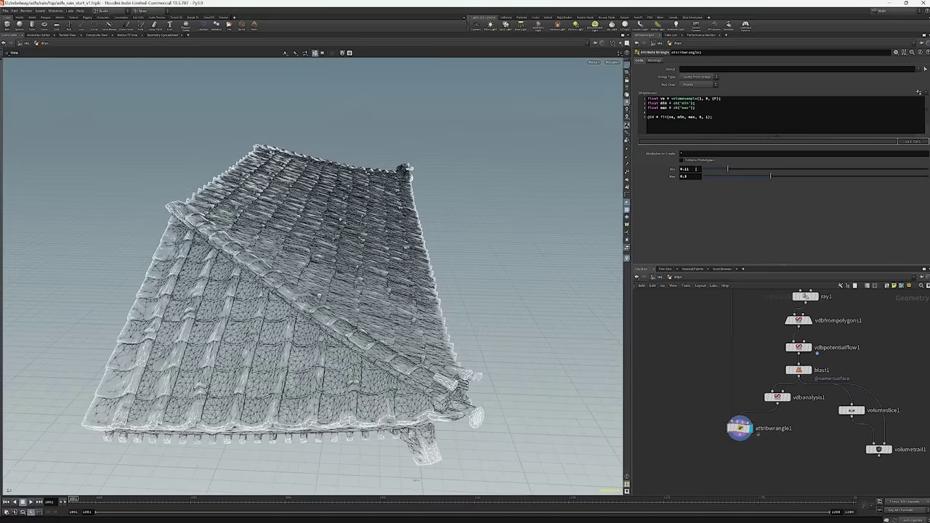
{"action": "left_click", "coordinate": [696, 169]}
{"action": "left_click_drag", "start_coordinate": [312, 291], "coordinate": [407, 281]}
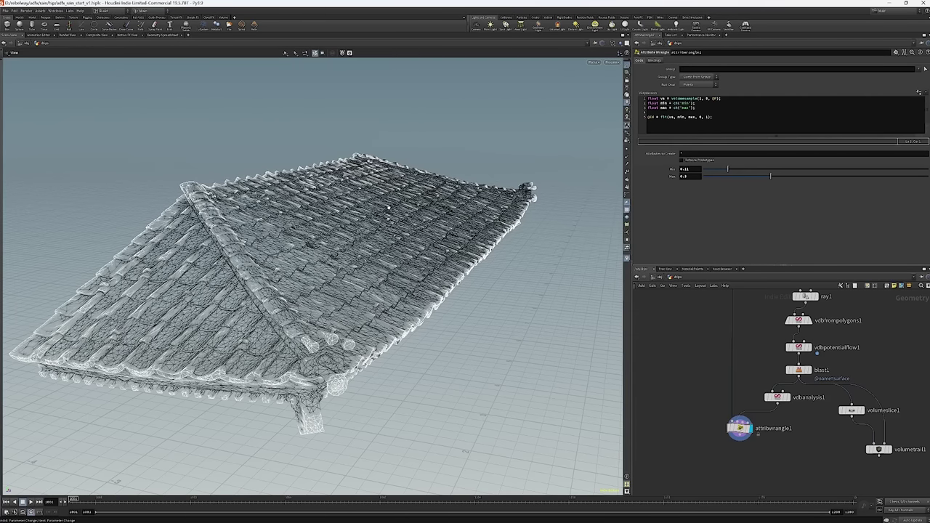
{"action": "left_click_drag", "start_coordinate": [312, 276], "coordinate": [280, 260]}
{"action": "scroll", "coordinate": [393, 273], "scroll_direction": "up", "scroll_amount": 5}
{"action": "left_click_drag", "start_coordinate": [396, 285], "coordinate": [406, 289]}
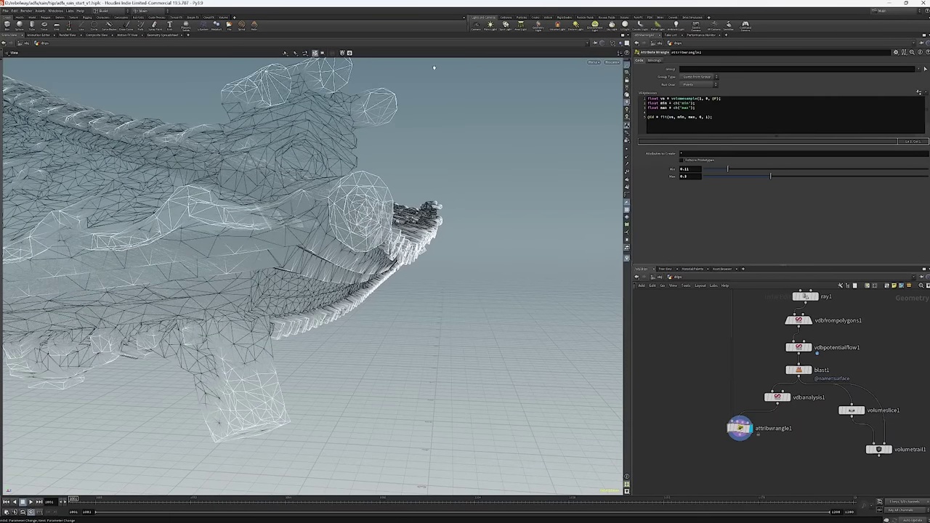
{"action": "left_click_drag", "start_coordinate": [312, 276], "coordinate": [323, 248]}
{"action": "left_click_drag", "start_coordinate": [254, 266], "coordinate": [325, 194]}
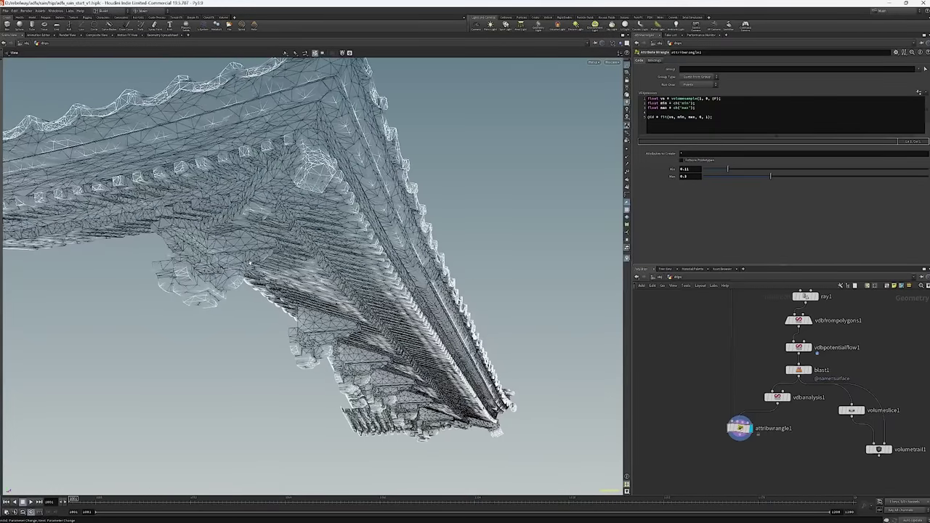
{"action": "left_click_drag", "start_coordinate": [250, 264], "coordinate": [346, 208]}
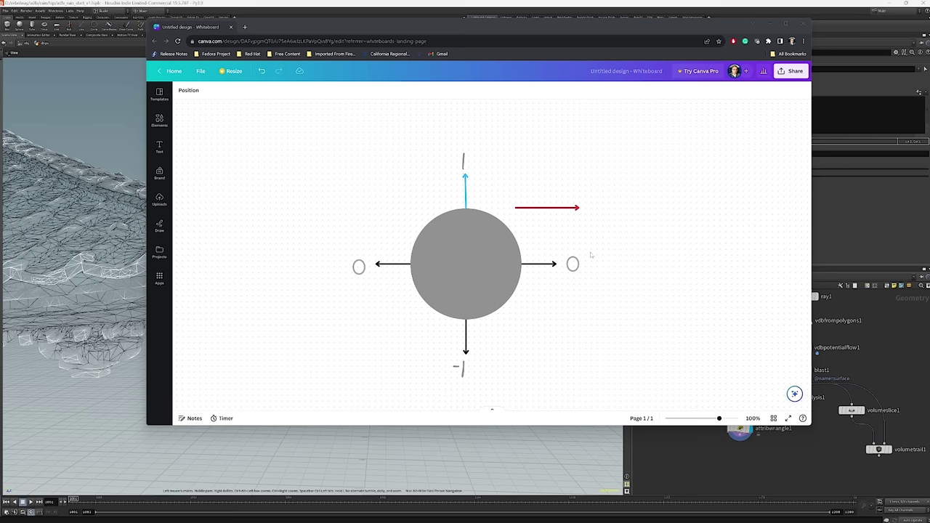
On the Canva whiteboard, point the red arrow up, down and diagonally up, then move it away from the circle.
{"action": "left_click", "coordinate": [575, 208]}
{"action": "left_click_drag", "start_coordinate": [579, 208], "coordinate": [515, 171]}
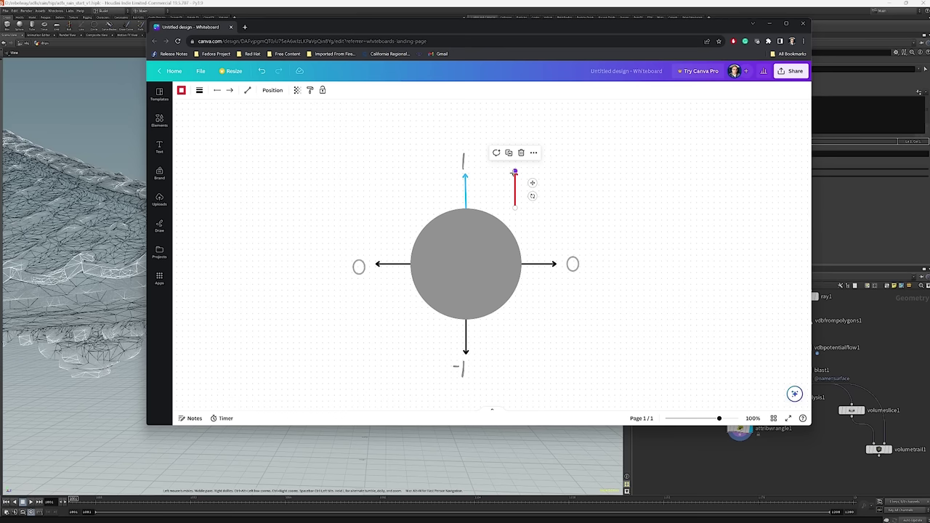
{"action": "left_click_drag", "start_coordinate": [514, 173], "coordinate": [515, 226]}
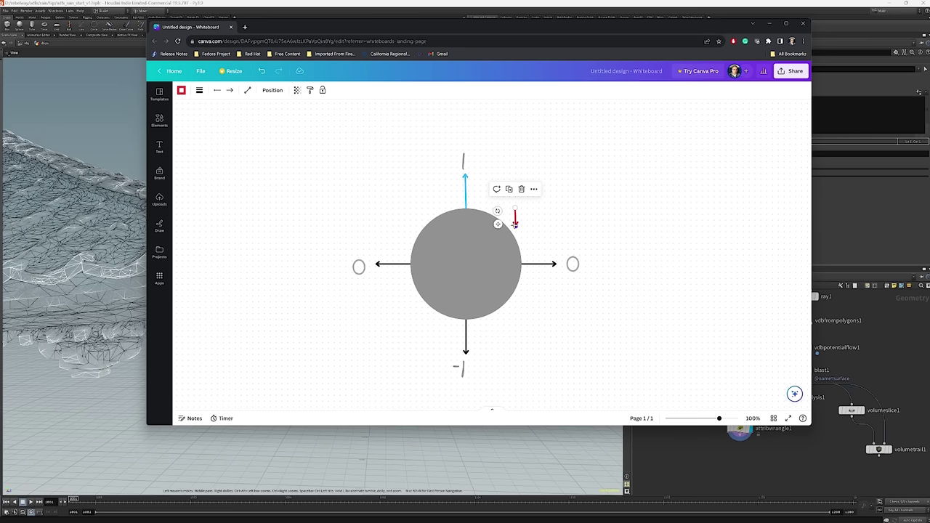
{"action": "left_click_drag", "start_coordinate": [514, 224], "coordinate": [550, 174]}
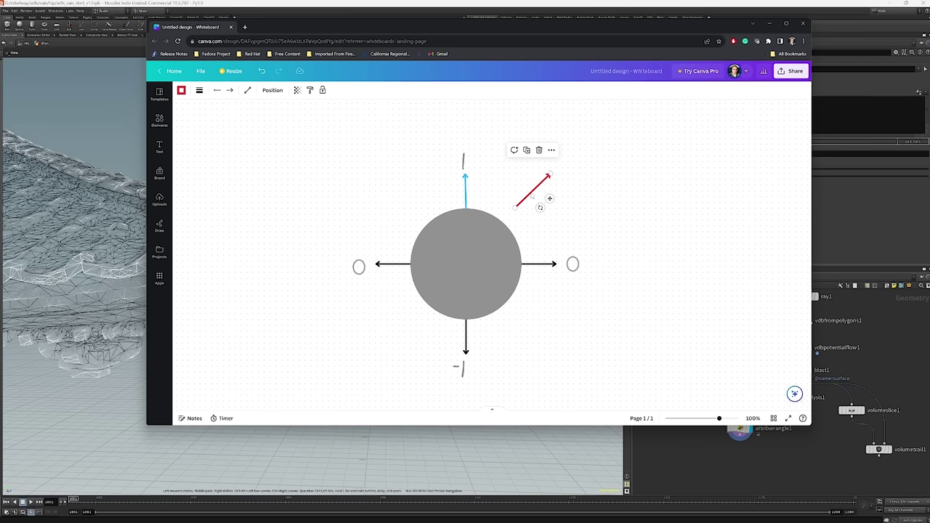
{"action": "left_click_drag", "start_coordinate": [550, 198], "coordinate": [726, 284]}
{"action": "left_click_drag", "start_coordinate": [616, 343], "coordinate": [654, 178]}
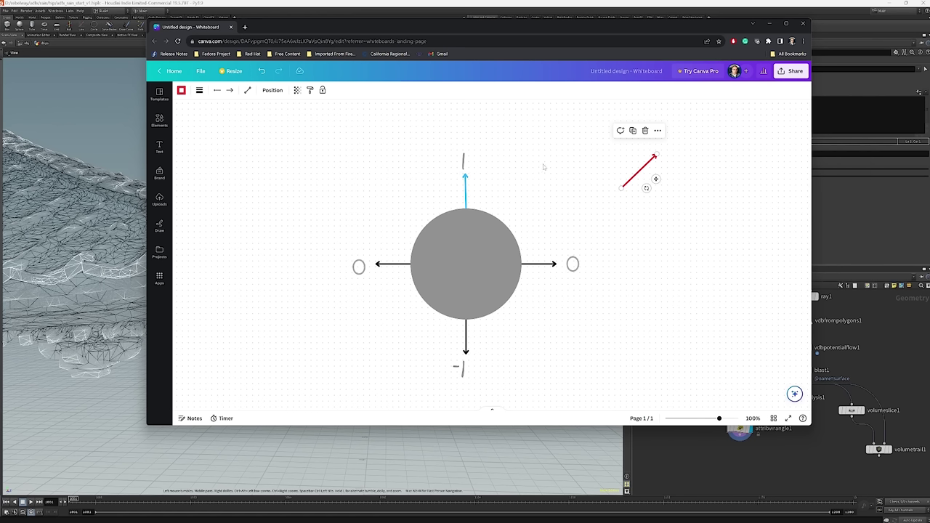
Return to Houdini and add a second Attribute Wrangle connected after the first one.
{"action": "left_click", "coordinate": [660, 4]}
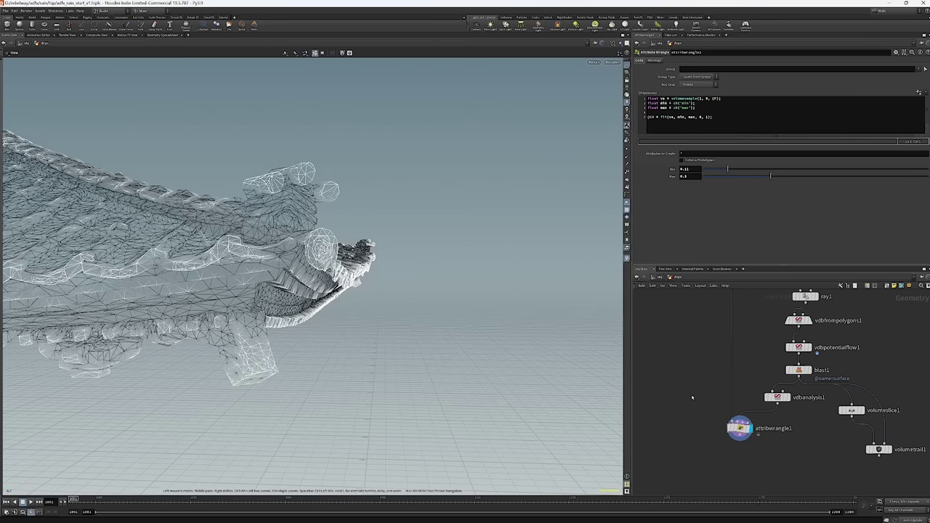
{"action": "middle_click_drag", "start_coordinate": [702, 416], "coordinate": [703, 397]}
{"action": "left_click_drag", "start_coordinate": [370, 202], "coordinate": [524, 205]}
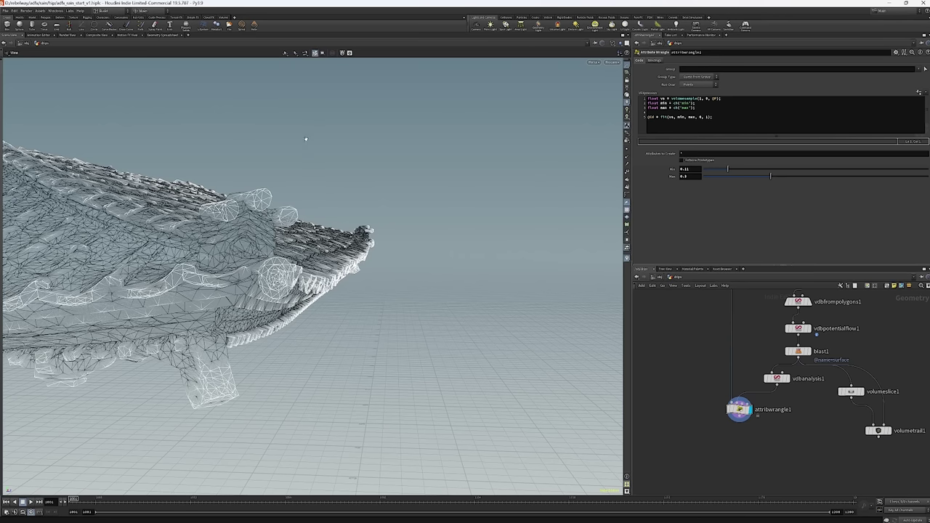
{"action": "middle_click_drag", "start_coordinate": [801, 395], "coordinate": [780, 354]}
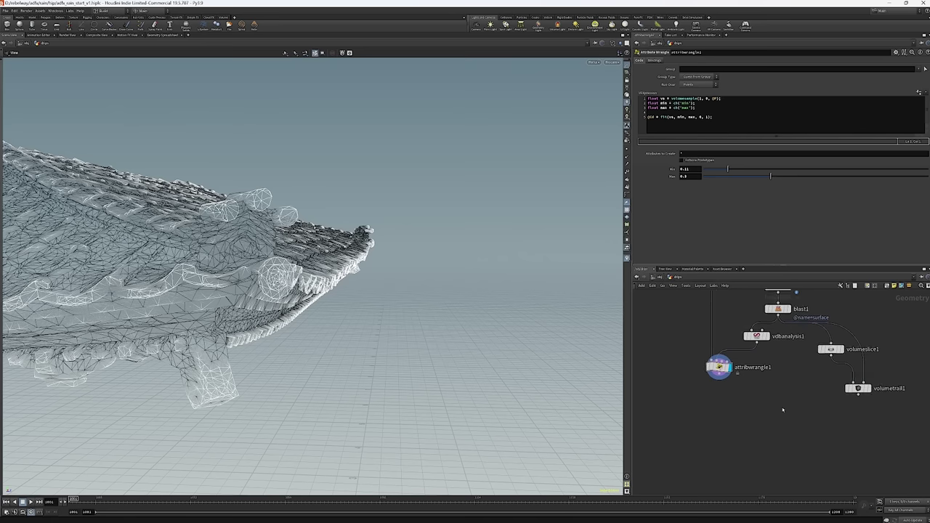
{"action": "key", "text": "Tab"}
{"action": "left_click", "coordinate": [798, 496]}
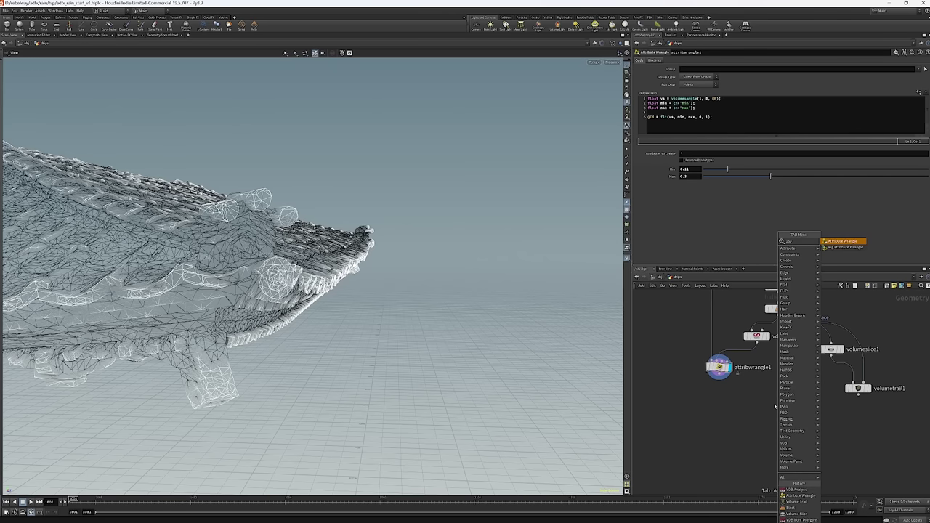
{"action": "left_click", "coordinate": [775, 405]}
{"action": "left_click_drag", "start_coordinate": [774, 404], "coordinate": [757, 422]}
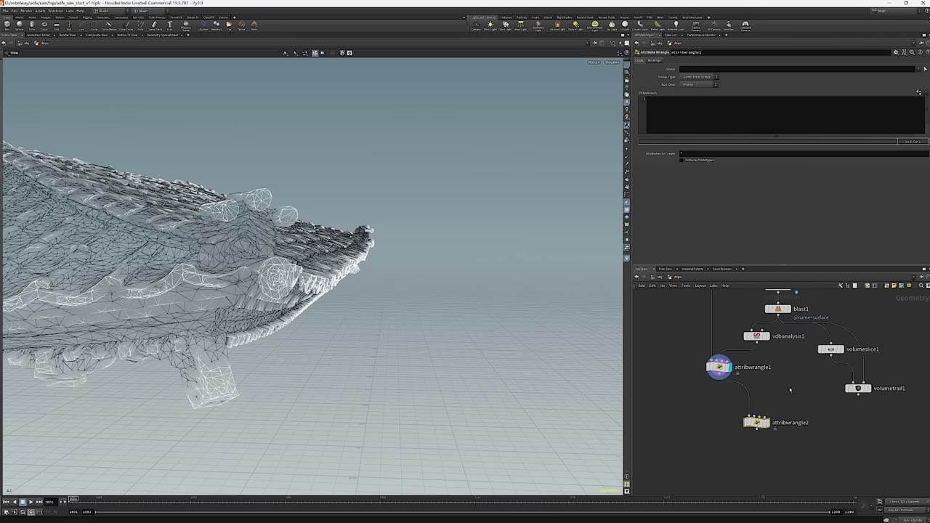
Check the potential flow node's background velocity, and declare vector dir = chv('dir'); in the second wrangle's VEX code.
{"action": "left_click", "coordinate": [700, 106]}
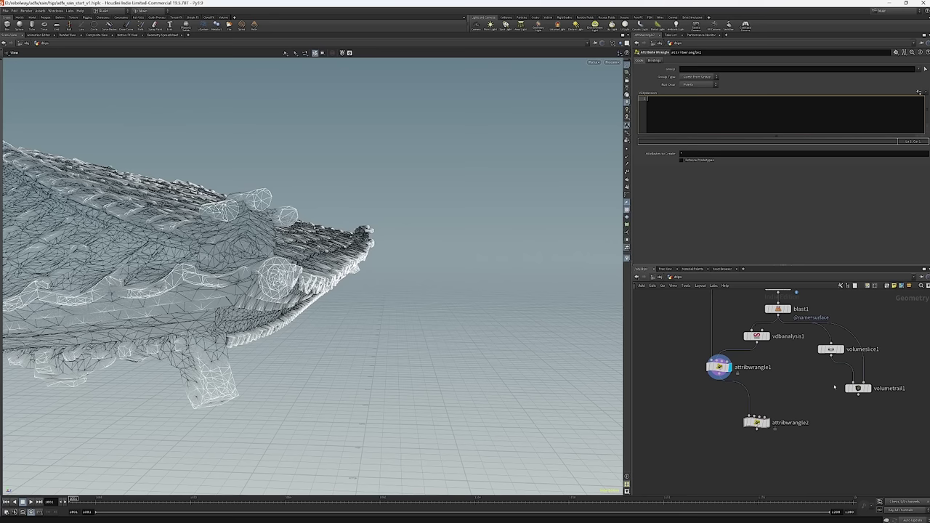
{"action": "scroll", "coordinate": [738, 306], "scroll_direction": "up", "scroll_amount": 3}
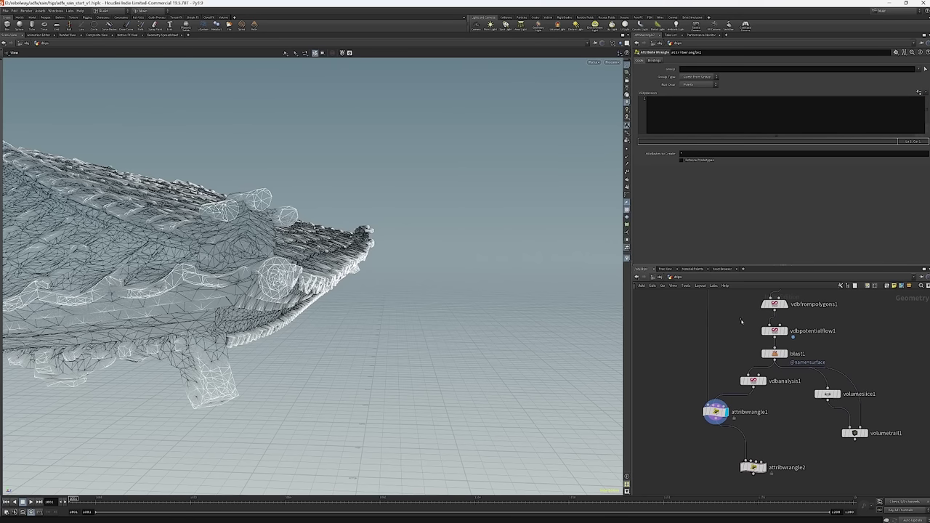
{"action": "left_click", "coordinate": [774, 331]}
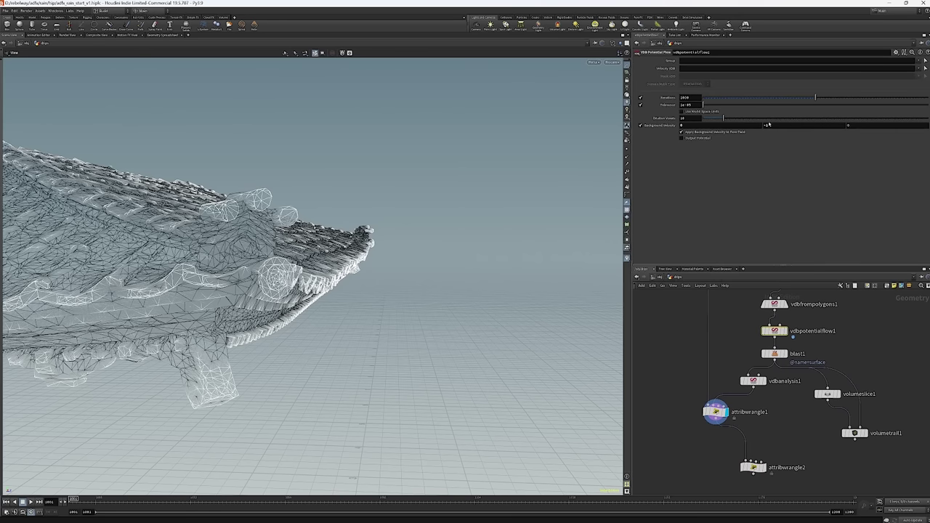
{"action": "left_click", "coordinate": [753, 467]}
{"action": "left_click", "coordinate": [682, 103]}
{"action": "type", "text": "v@"}
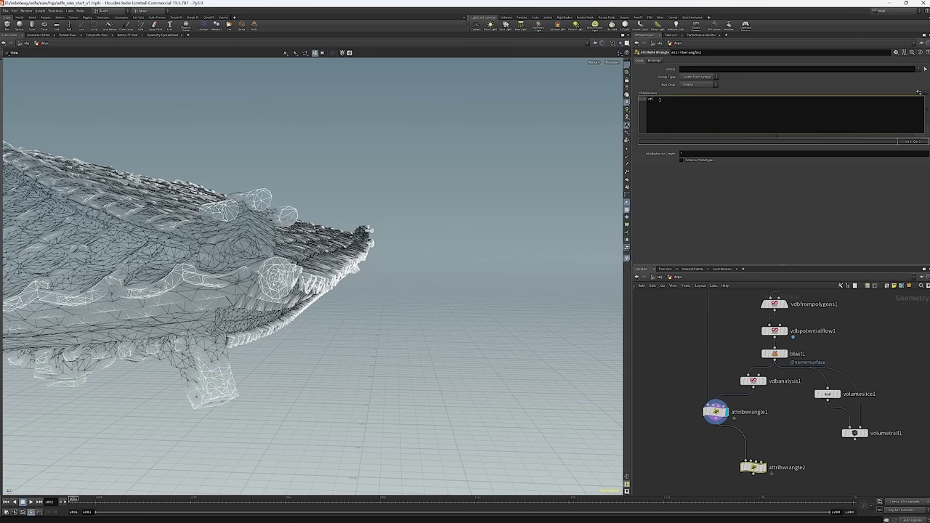
{"action": "type", "text": "vel"}
{"action": "type", "text": "ir"}
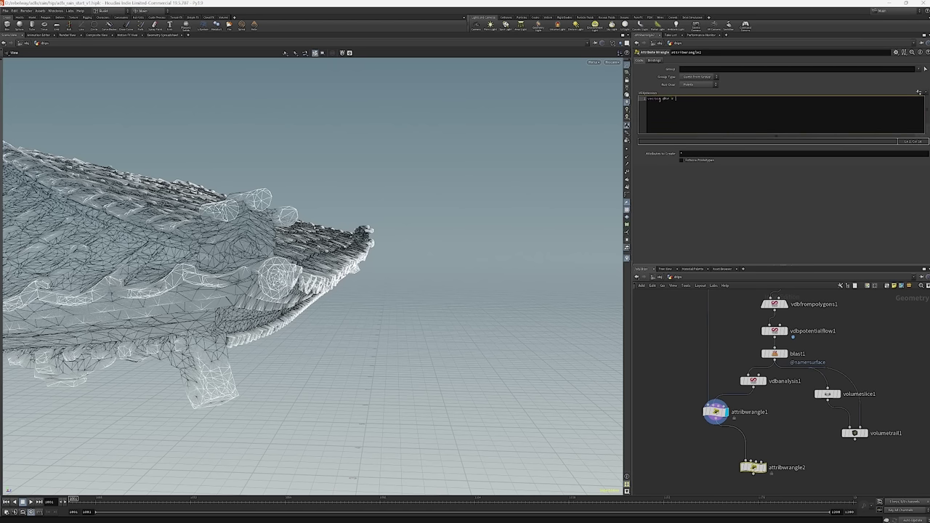
{"action": "type", "text": " = chv('dir');"}
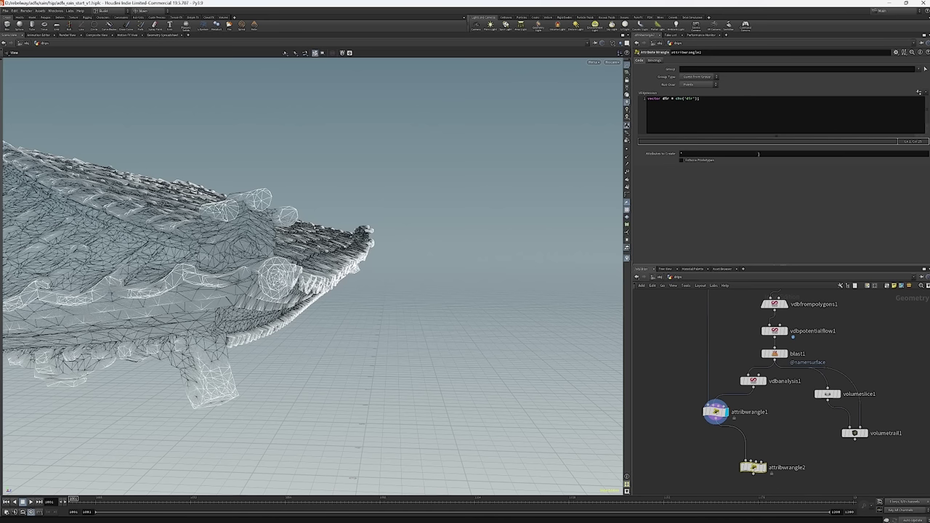
{"action": "left_click", "coordinate": [706, 104]}
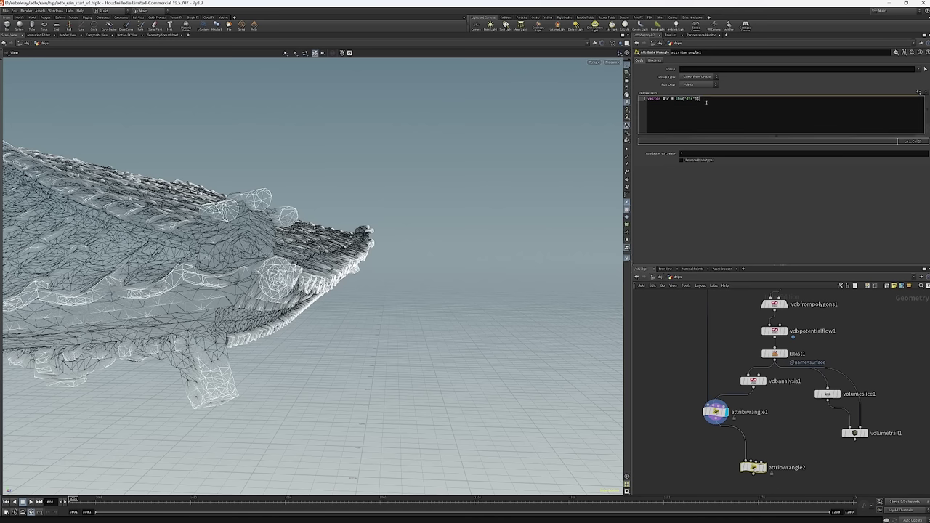
{"action": "key", "text": "Return"}
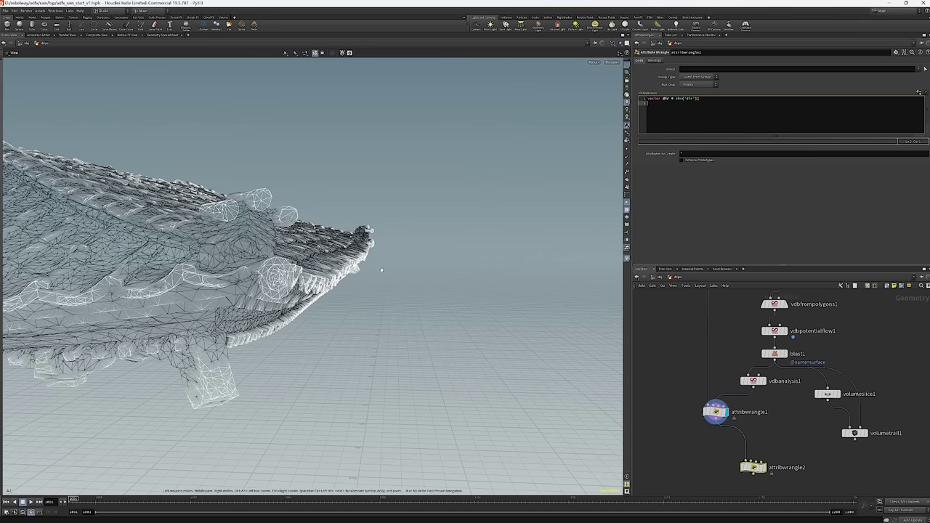
Display the Shrinkwrap hull of the roof and template it in place of the attribute-delete node.
{"action": "left_click_drag", "start_coordinate": [313, 291], "coordinate": [261, 148]}
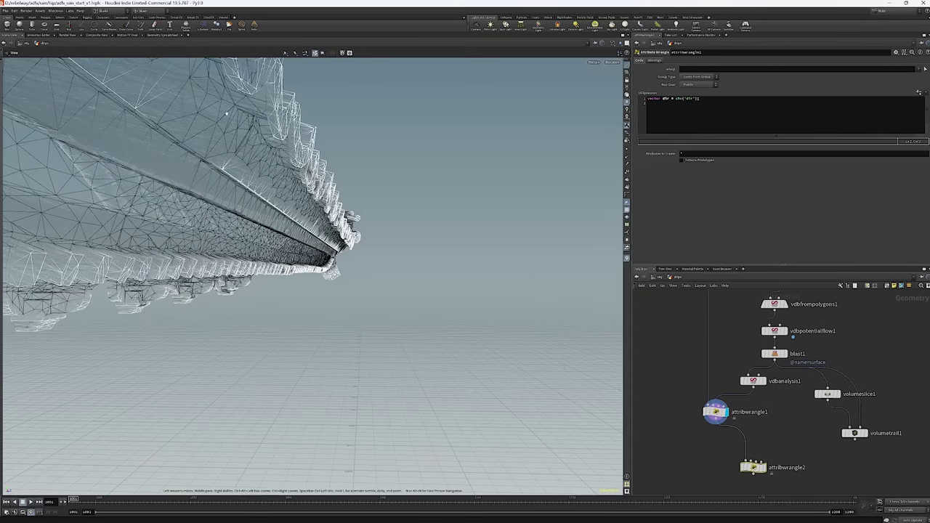
{"action": "left_click_drag", "start_coordinate": [226, 114], "coordinate": [842, 409]}
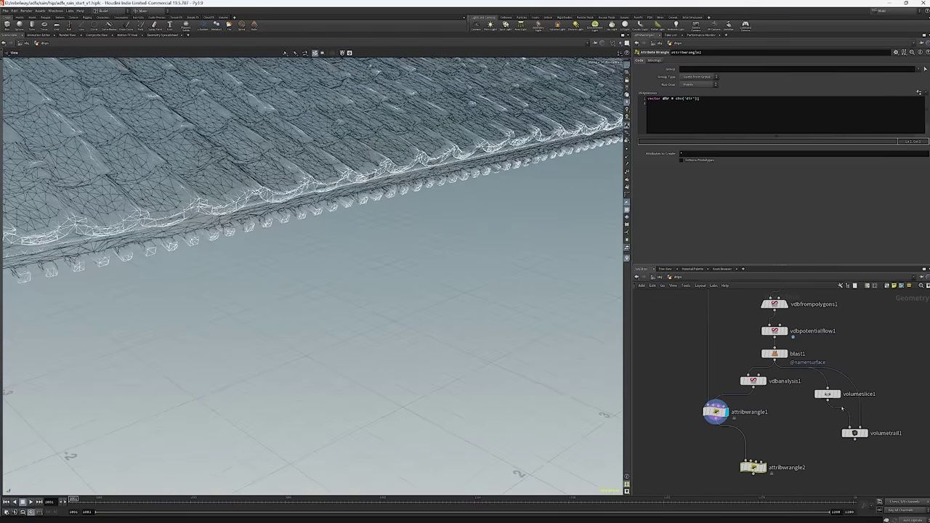
{"action": "middle_click_drag", "start_coordinate": [809, 412], "coordinate": [782, 428]}
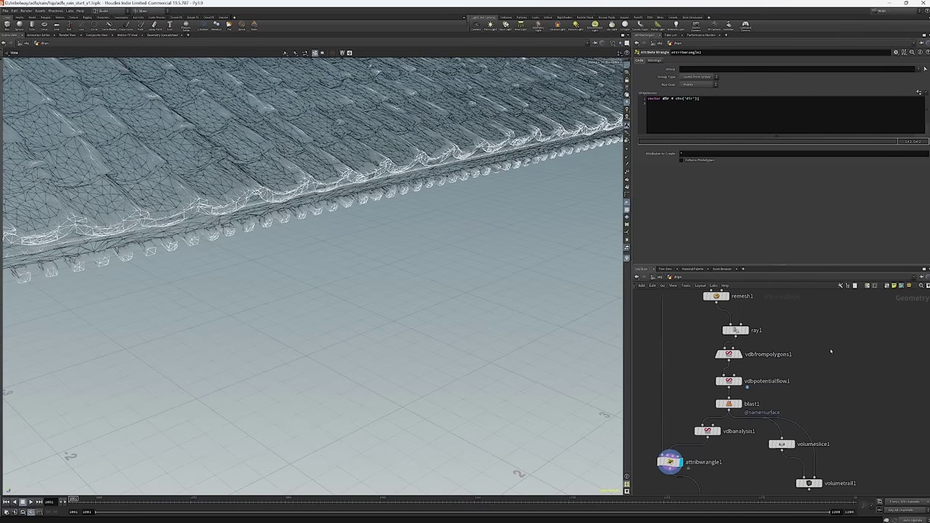
{"action": "middle_click_drag", "start_coordinate": [831, 352], "coordinate": [820, 340]}
{"action": "middle_click_drag", "start_coordinate": [721, 293], "coordinate": [720, 383]}
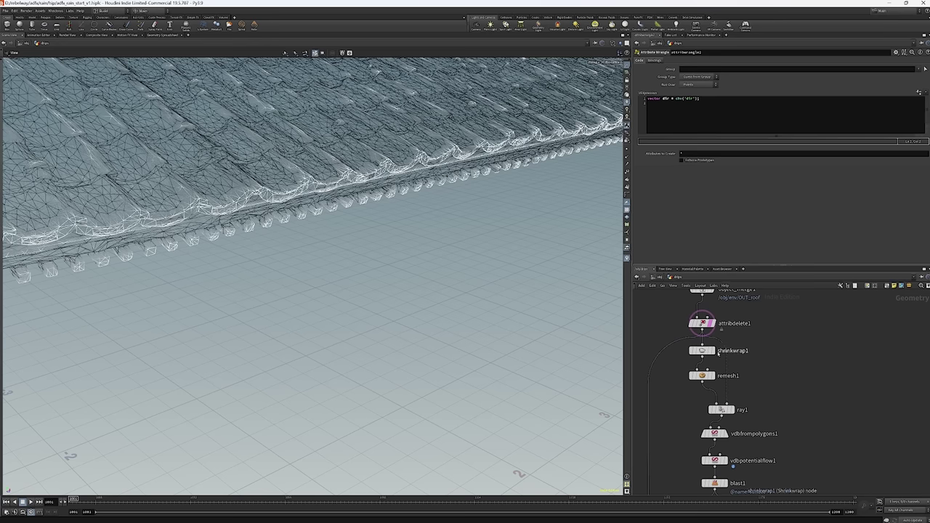
{"action": "left_click", "coordinate": [714, 351]}
{"action": "left_click", "coordinate": [705, 353]}
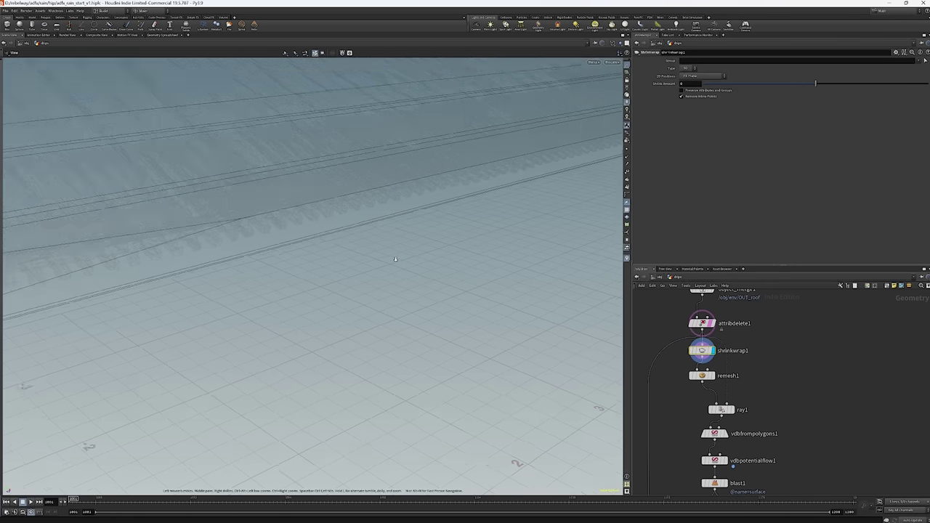
{"action": "scroll", "coordinate": [396, 259], "scroll_direction": "down", "scroll_amount": 5}
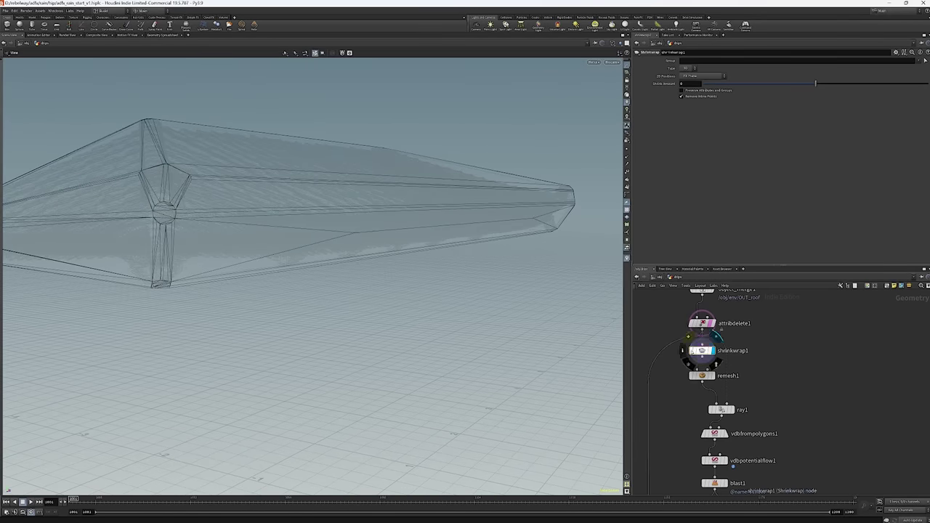
{"action": "left_click", "coordinate": [701, 351]}
{"action": "left_click_drag", "start_coordinate": [407, 218], "coordinate": [478, 197]}
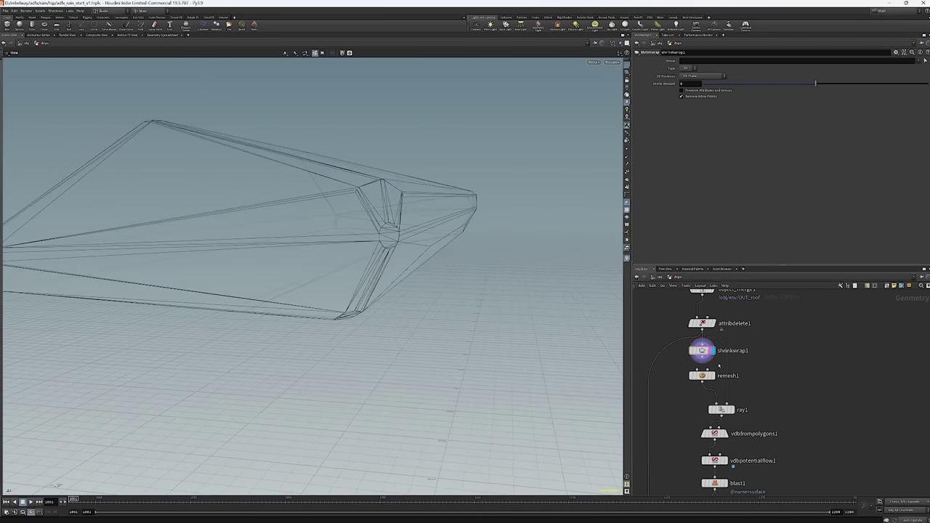
Add a VDB from Polygons node fed by the Shrinkwrap node and display its volume.
{"action": "key", "text": "Tab"}
{"action": "mouse_move", "coordinate": [805, 383]}
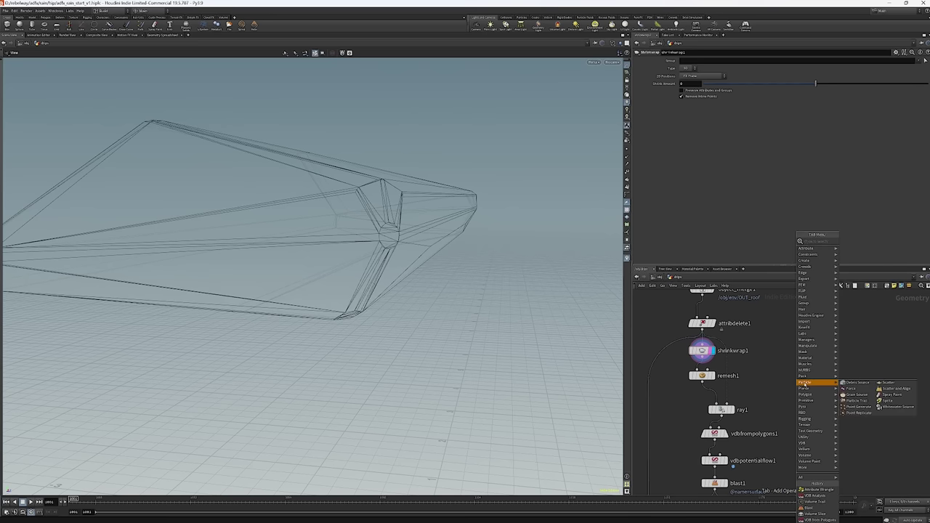
{"action": "type", "text": "vdb"}
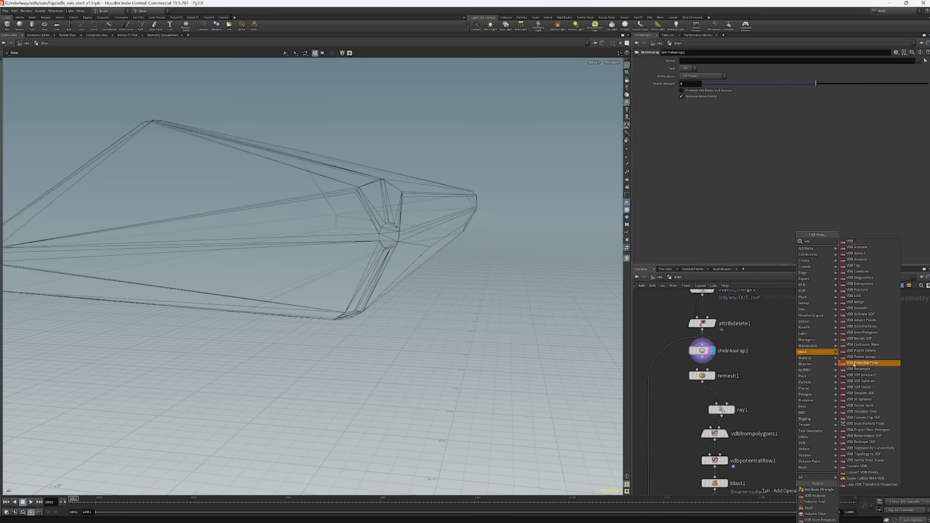
{"action": "left_click", "coordinate": [859, 333]}
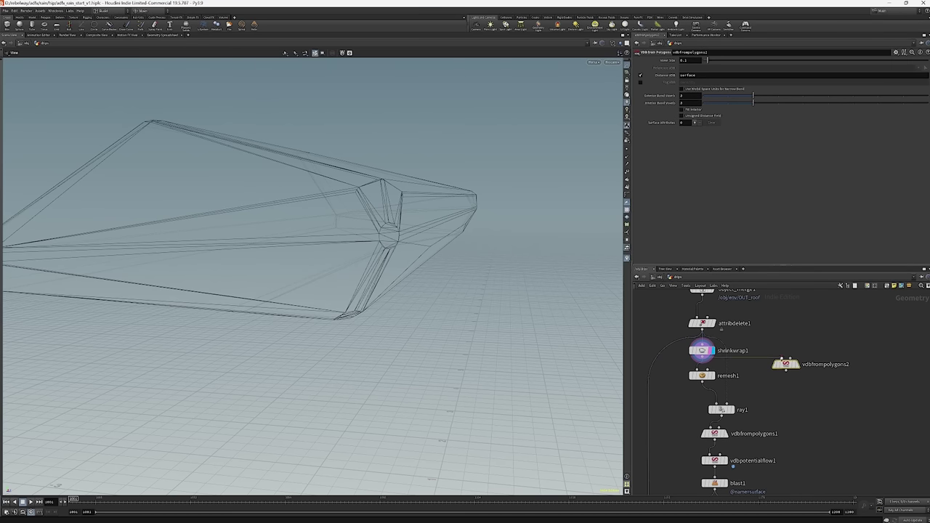
{"action": "left_click", "coordinate": [791, 372]}
{"action": "left_click_drag", "start_coordinate": [438, 258], "coordinate": [836, 179], "text": "alt"}
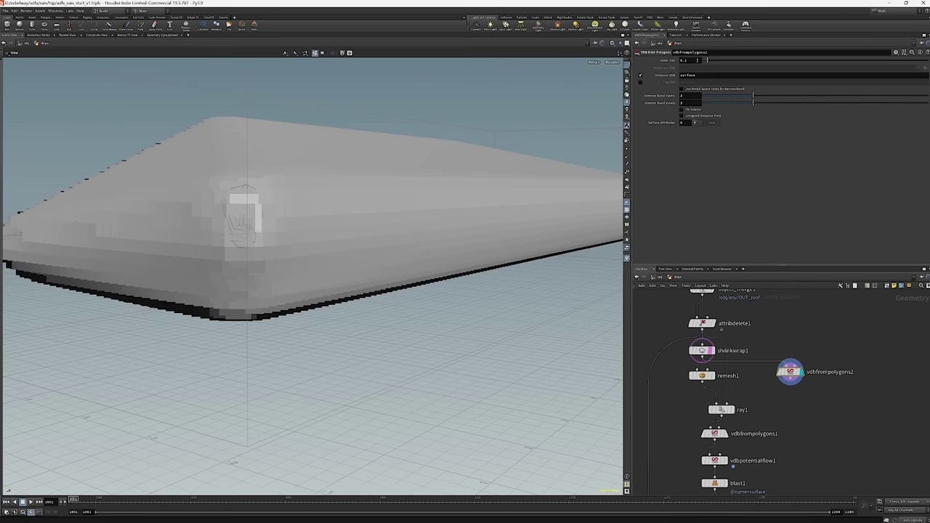
Set the new VDB from Polygons node's voxel size to 0.02.
{"action": "double_click", "coordinate": [684, 61]}
{"action": "type", "text": "0.02"}
{"action": "key", "text": "Return"}
Move the new VDB node beside the network, connect it to the second wrangle's second input, and display that wrangle.
{"action": "scroll", "coordinate": [789, 368], "scroll_direction": "down", "scroll_amount": 3}
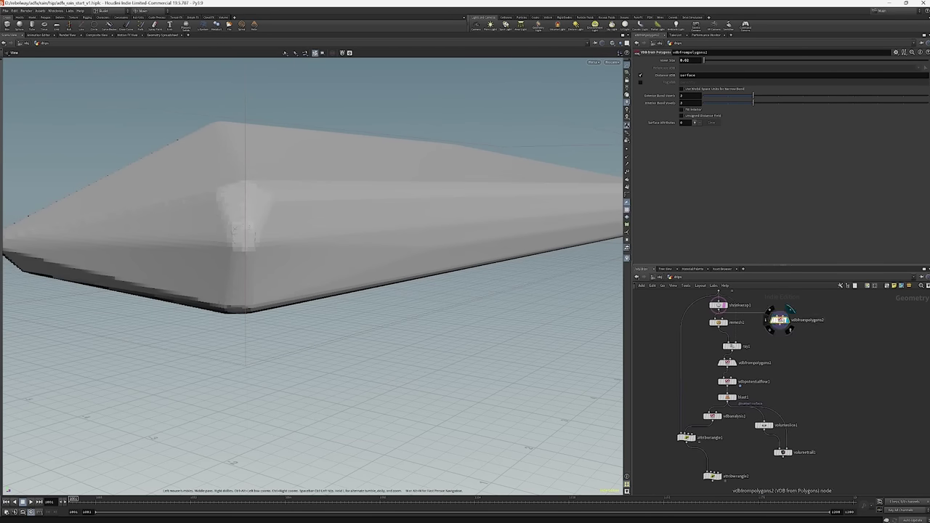
{"action": "left_click_drag", "start_coordinate": [778, 316], "coordinate": [766, 421]}
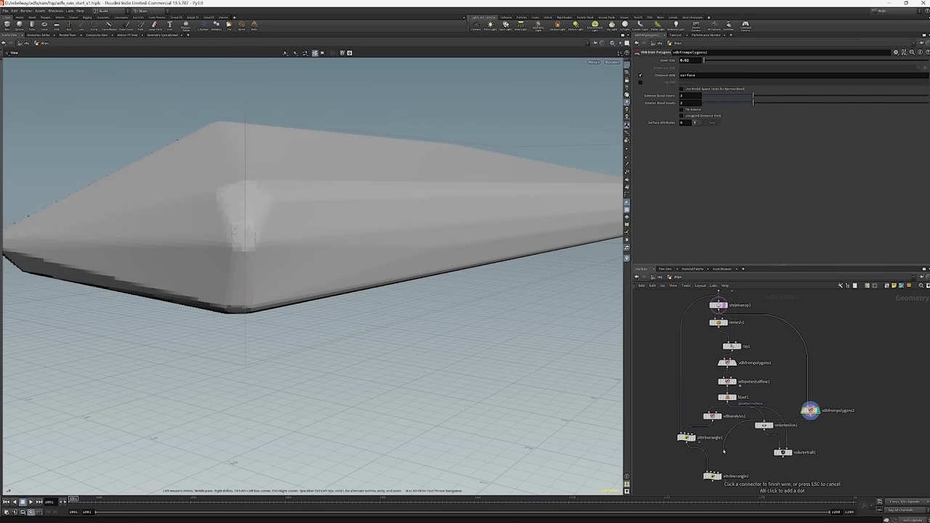
{"action": "middle_click_drag", "start_coordinate": [713, 463], "coordinate": [726, 421]}
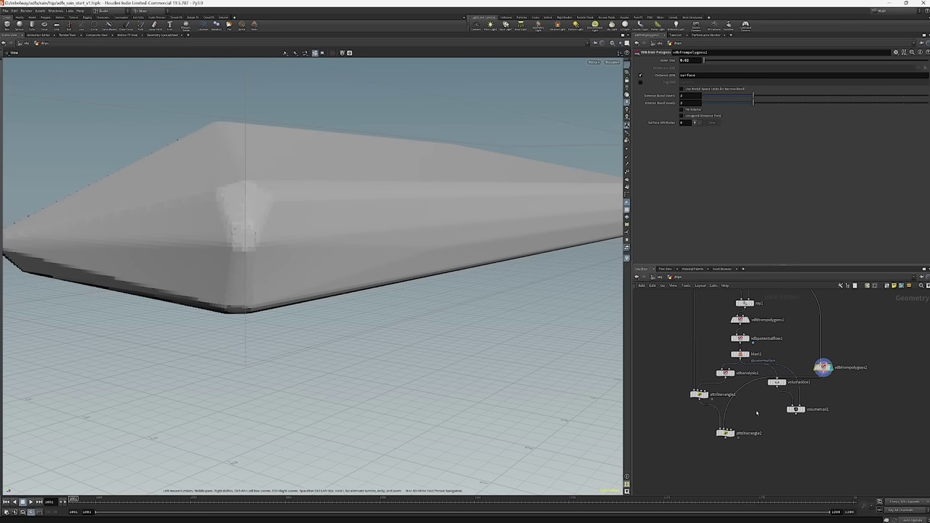
{"action": "left_click", "coordinate": [735, 436]}
{"action": "left_click", "coordinate": [725, 434]}
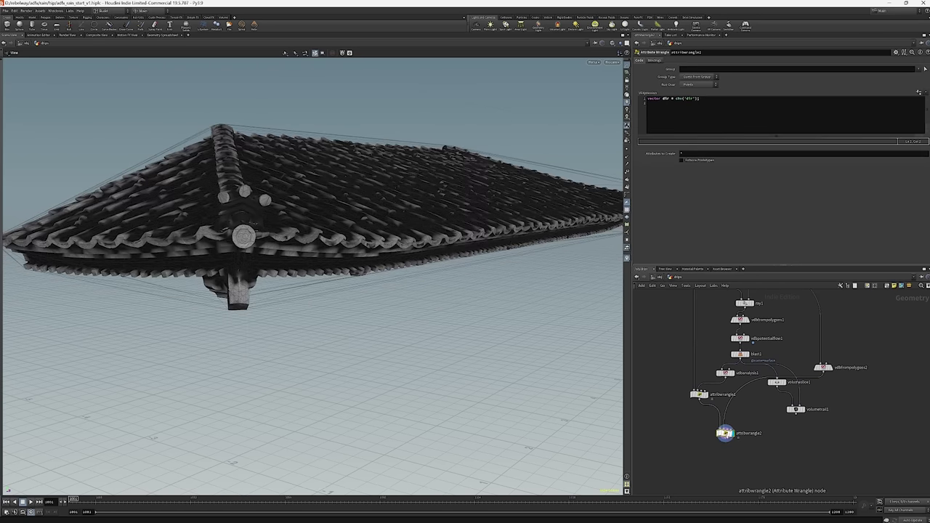
Check the first wrangle's sampling code, and add vector grad = volumegradient(1, 0, @P); below the dir line in the second wrangle.
{"action": "left_click", "coordinate": [699, 395]}
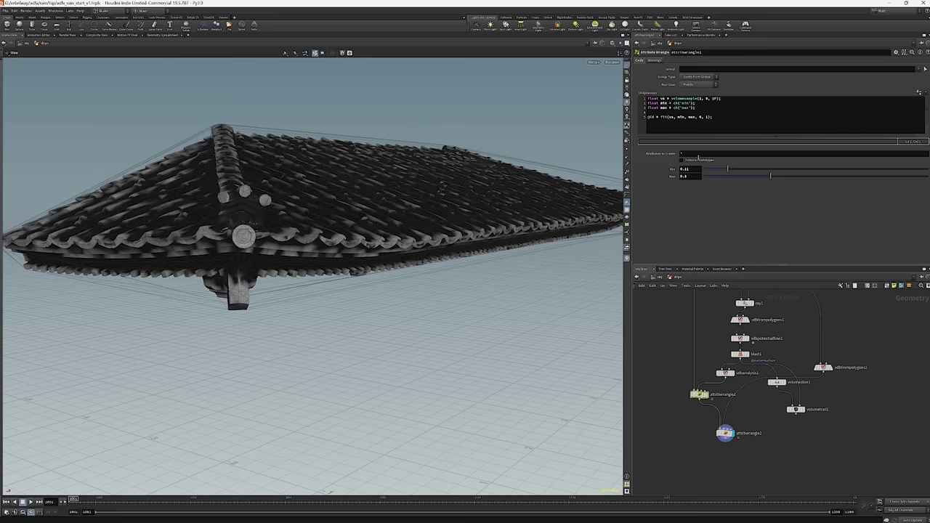
{"action": "left_click", "coordinate": [724, 434]}
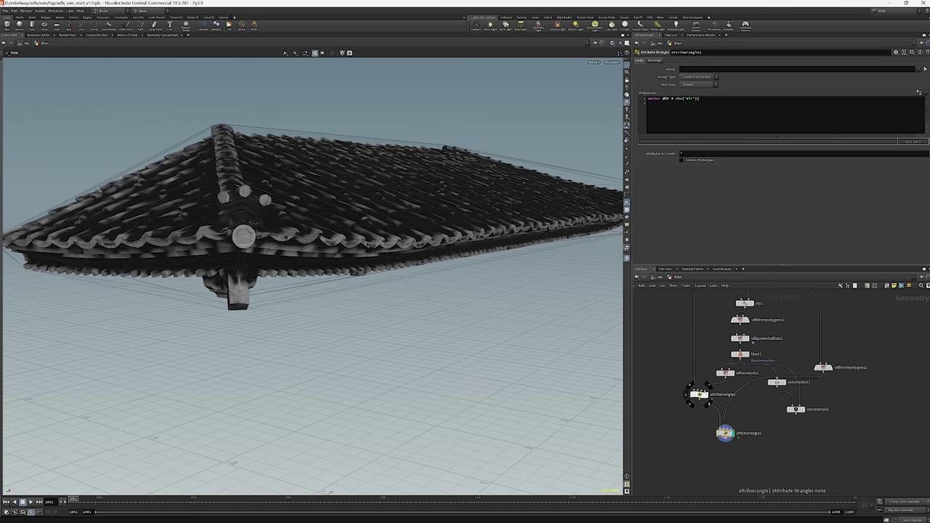
{"action": "mouse_move", "coordinate": [724, 434]}
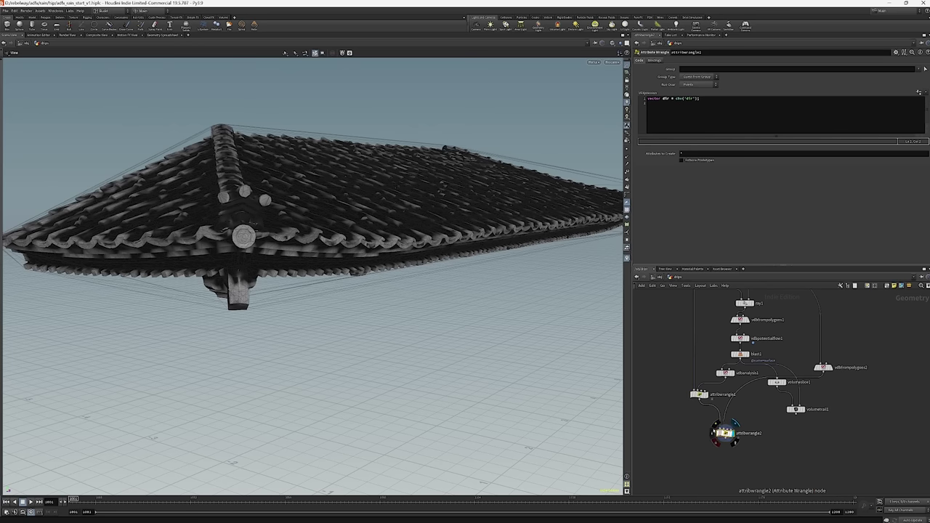
{"action": "left_click", "coordinate": [719, 98]}
{"action": "key", "text": "Return"}
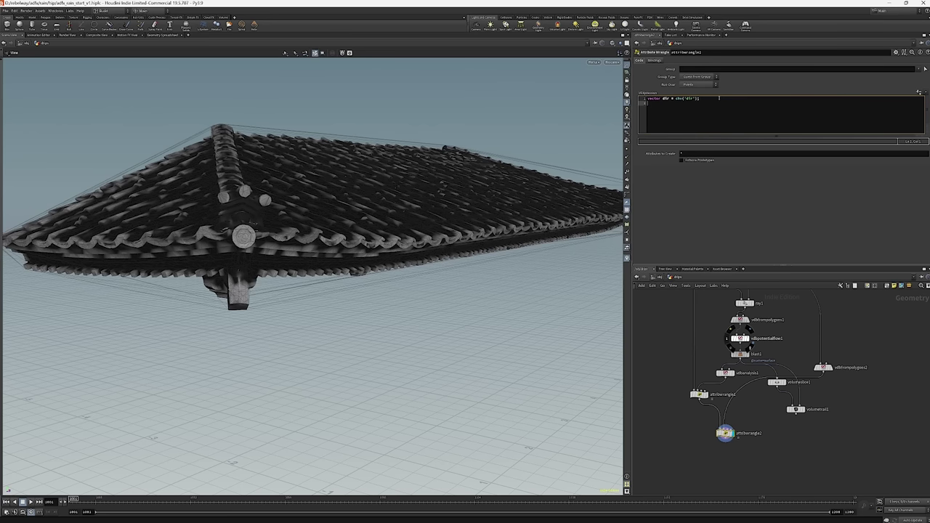
{"action": "type", "text": "vector grad"}
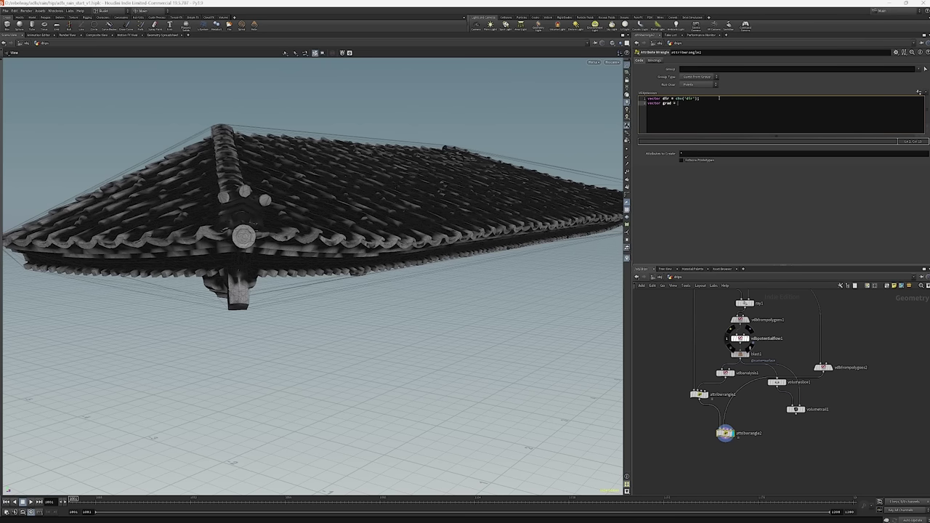
{"action": "type", "text": " = vo"}
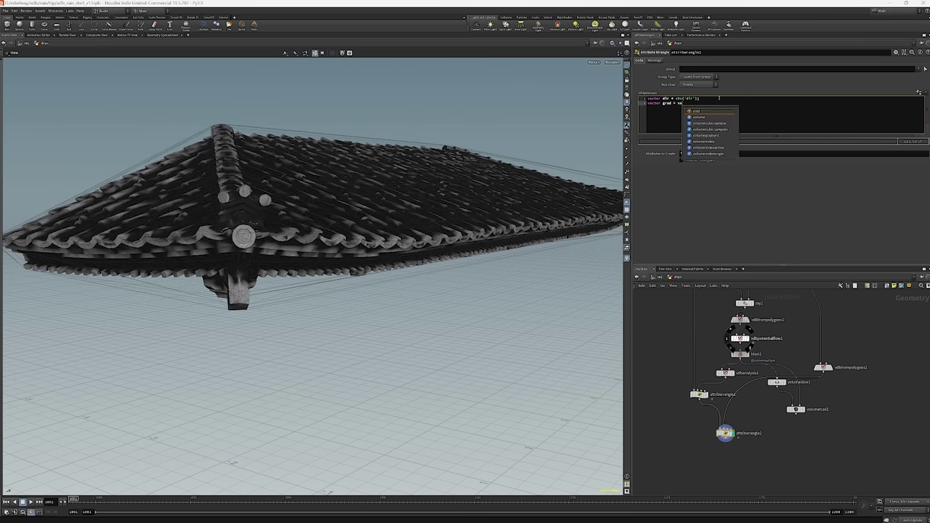
{"action": "type", "text": "lum"}
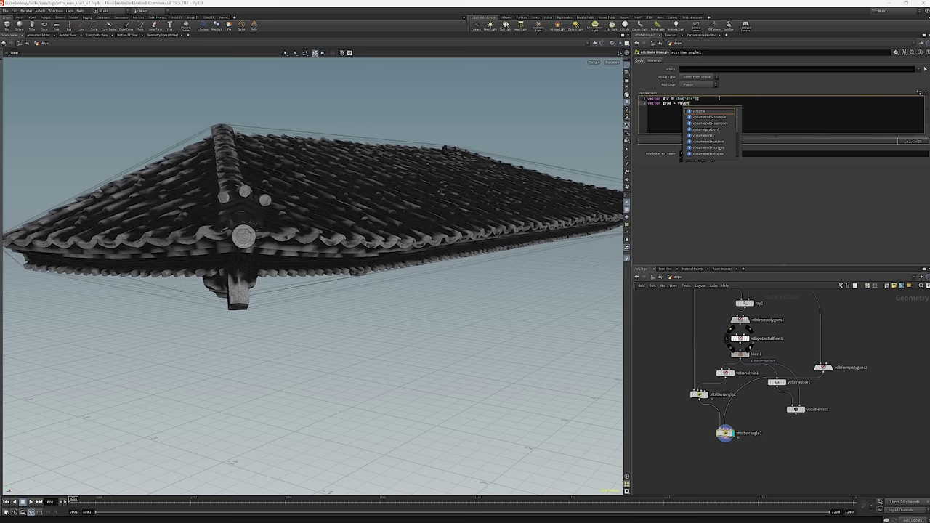
{"action": "type", "text": "esa"}
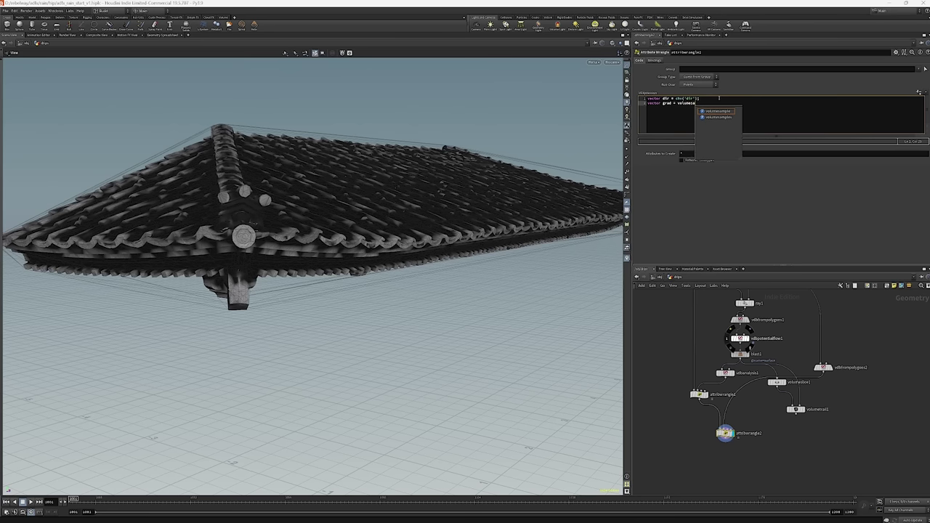
{"action": "key", "text": "BackSpace"}
{"action": "key", "text": "BackSpace"}
{"action": "type", "text": "gr"}
{"action": "key", "text": "Return"}
{"action": "type", "text": "("}
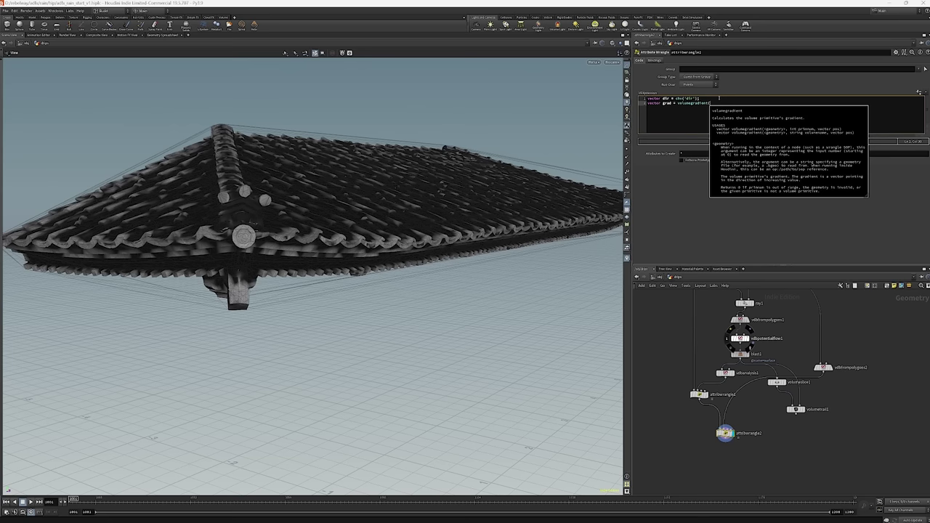
{"action": "type", "text": "1, 0, @P"}
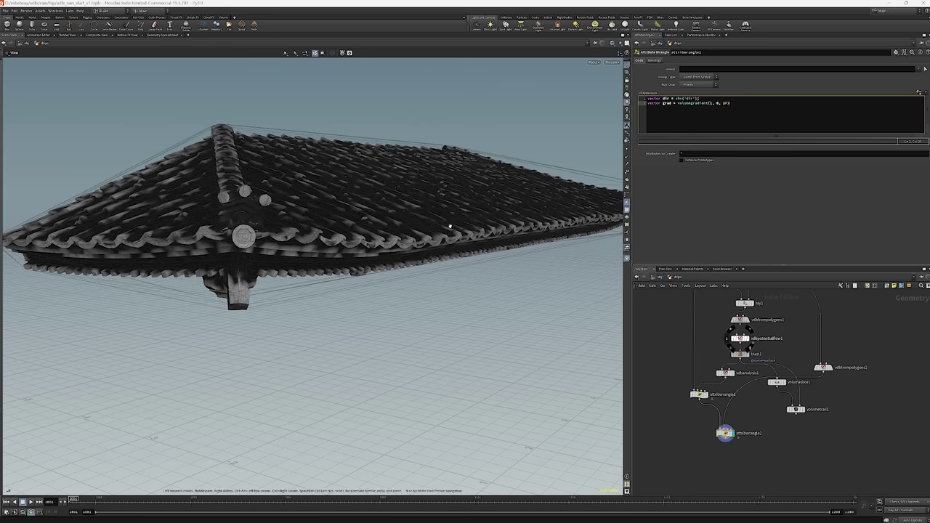
{"action": "type", "text": ";"}
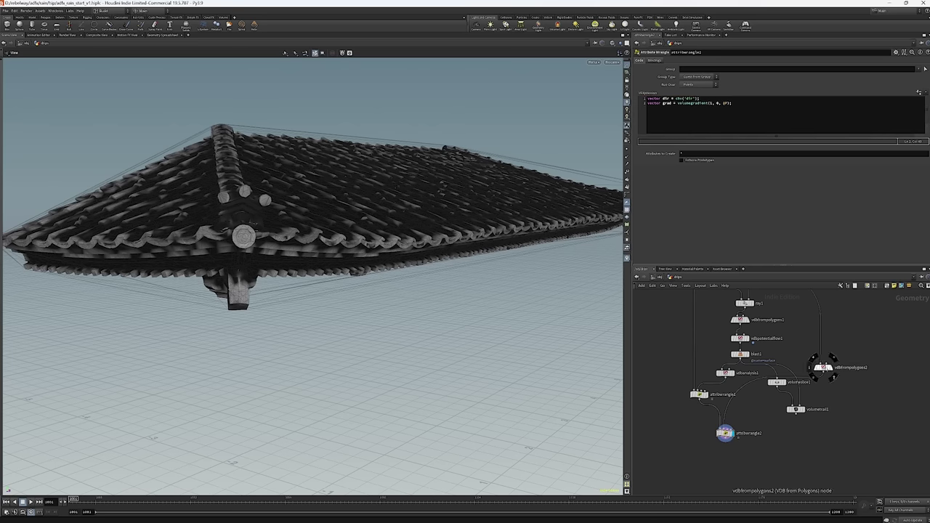
Display the volume of the VDB from Polygons node that feeds the second wrangle.
{"action": "left_click", "coordinate": [823, 368]}
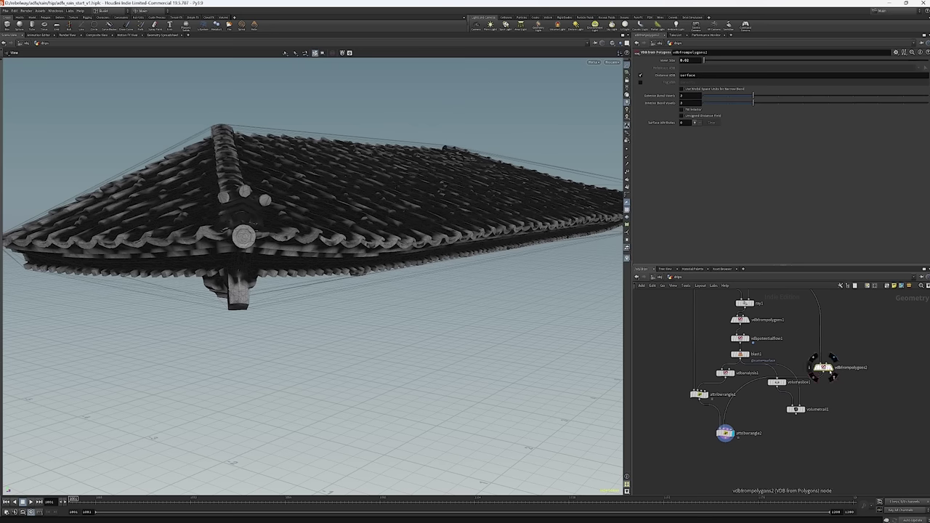
{"action": "left_click", "coordinate": [833, 365]}
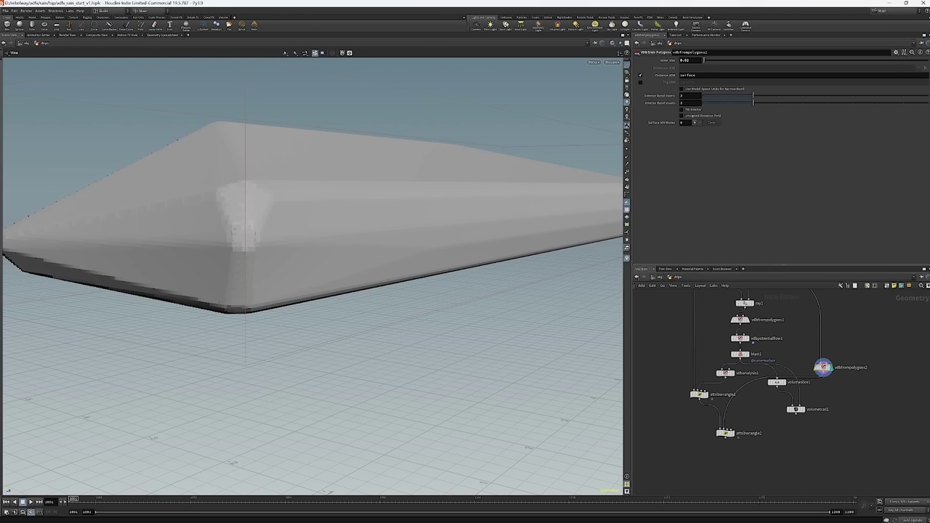
Switch to the Canva whiteboard and sketch a blue closed outline with numbered distance marks inside and outside its upper edge, then return to Houdini.
{"action": "key", "text": "alt+Tab"}
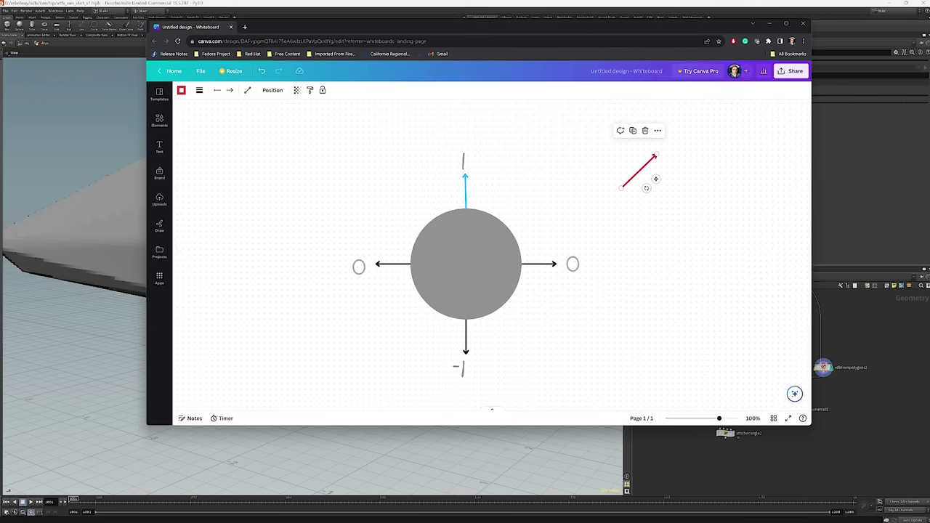
{"action": "key", "text": "d"}
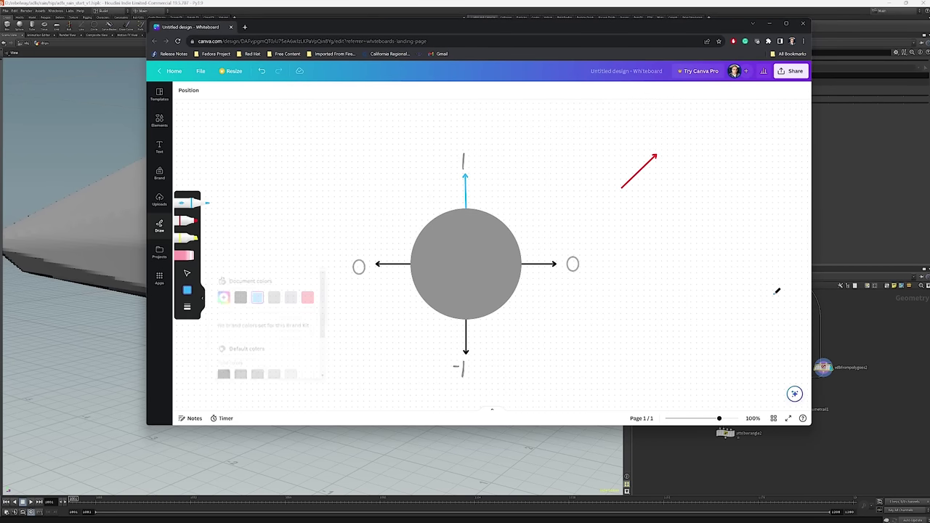
{"action": "mouse_move", "coordinate": [771, 288]}
{"action": "left_mouse_down"}
{"action": "mouse_move", "coordinate": [701, 291]}
{"action": "mouse_move", "coordinate": [673, 316]}
{"action": "mouse_move", "coordinate": [676, 346]}
{"action": "mouse_move", "coordinate": [731, 358]}
{"action": "mouse_move", "coordinate": [776, 341]}
{"action": "mouse_move", "coordinate": [783, 309]}
{"action": "mouse_move", "coordinate": [772, 292]}
{"action": "left_mouse_up"}
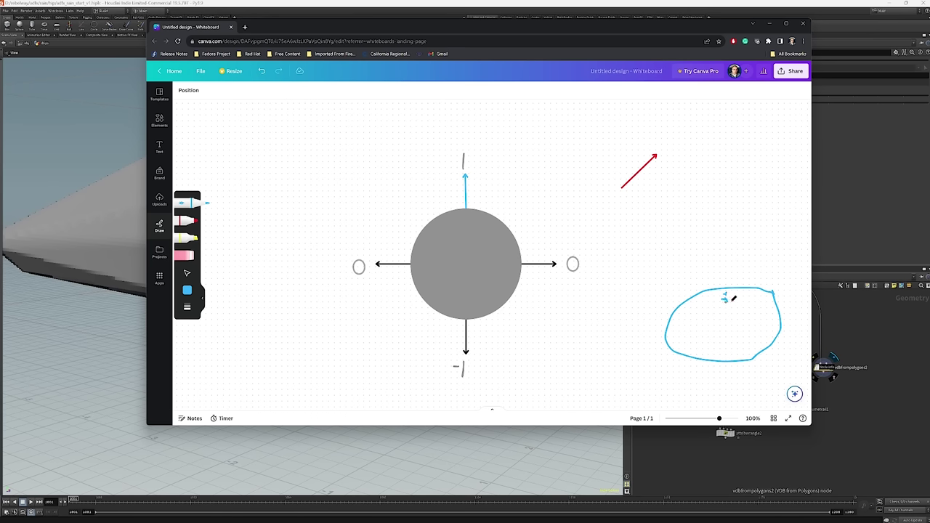
{"action": "left_click_drag", "start_coordinate": [729, 304], "coordinate": [723, 313]}
{"action": "left_click_drag", "start_coordinate": [724, 281], "coordinate": [723, 285]}
{"action": "left_click_drag", "start_coordinate": [722, 274], "coordinate": [722, 279]}
{"action": "left_click_drag", "start_coordinate": [718, 274], "coordinate": [723, 269]}
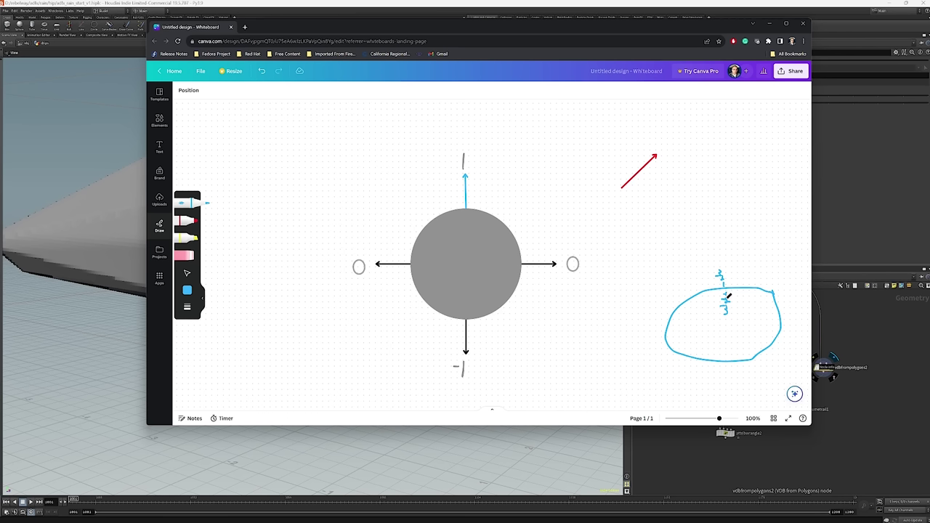
{"action": "mouse_move", "coordinate": [736, 306]}
{"action": "left_mouse_down"}
{"action": "mouse_move", "coordinate": [730, 312]}
{"action": "mouse_move", "coordinate": [733, 296]}
{"action": "left_mouse_up"}
{"action": "key", "text": "alt+Tab"}
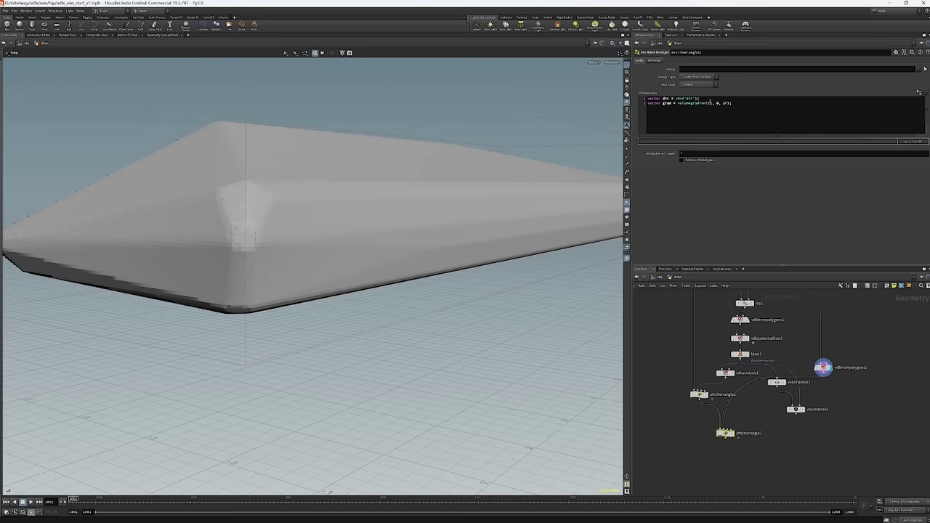
Add a VDB Analysis node fed by the second VDB from Polygons node, and display it with the Gradient operator.
{"action": "middle_click_drag", "start_coordinate": [855, 411], "coordinate": [836, 392]}
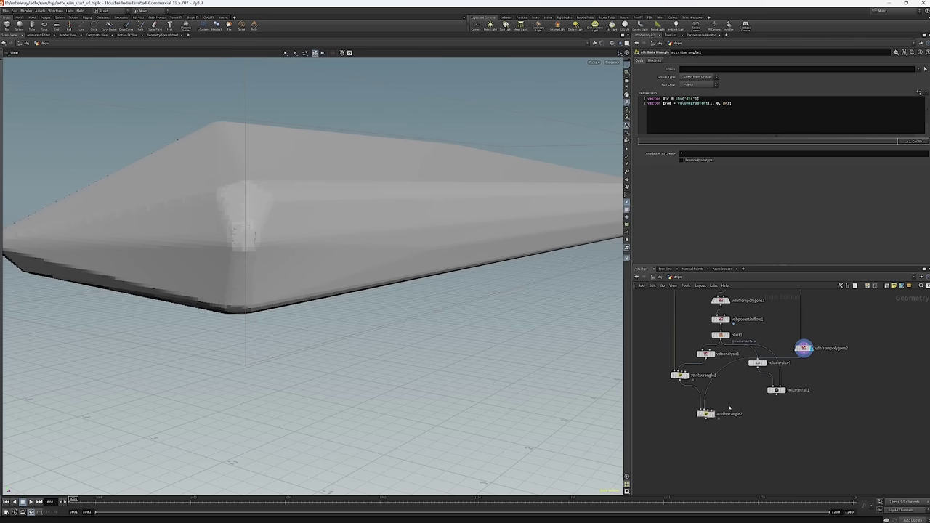
{"action": "key", "text": "Tab"}
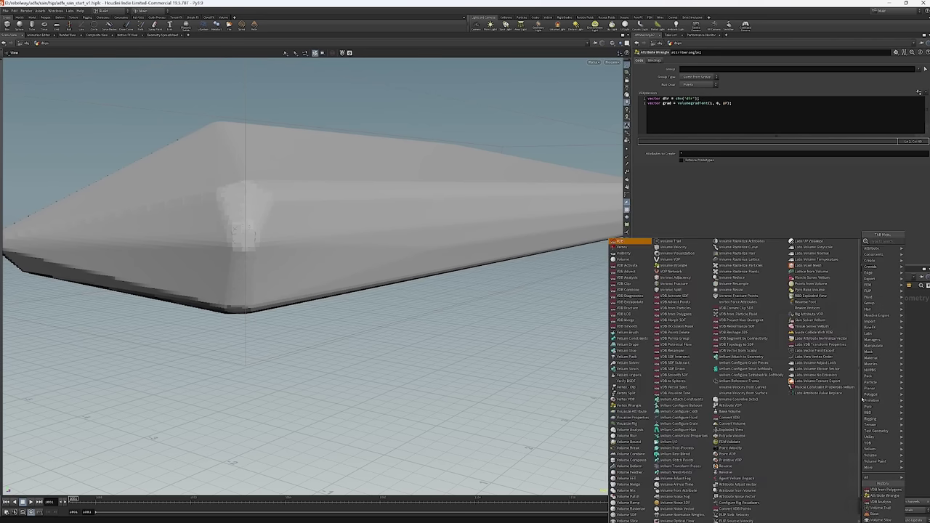
{"action": "type", "text": "vd"}
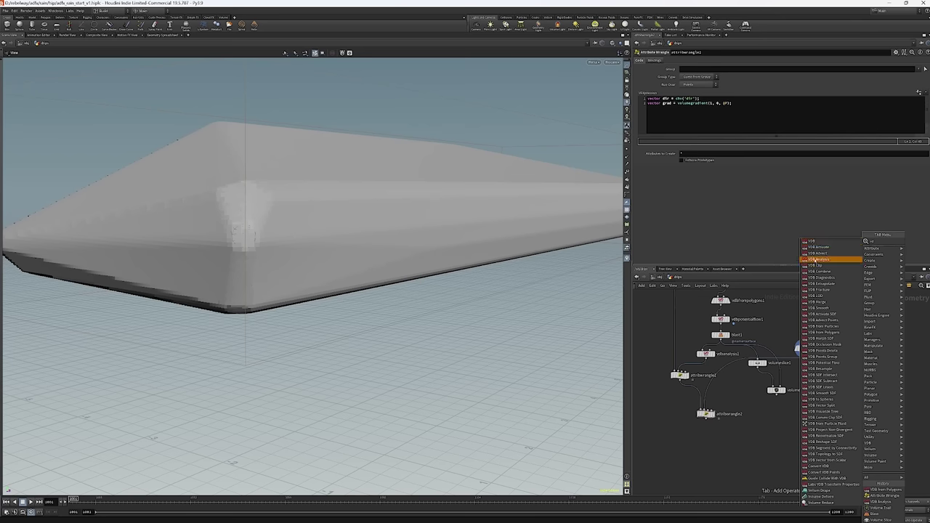
{"action": "left_click", "coordinate": [819, 259]}
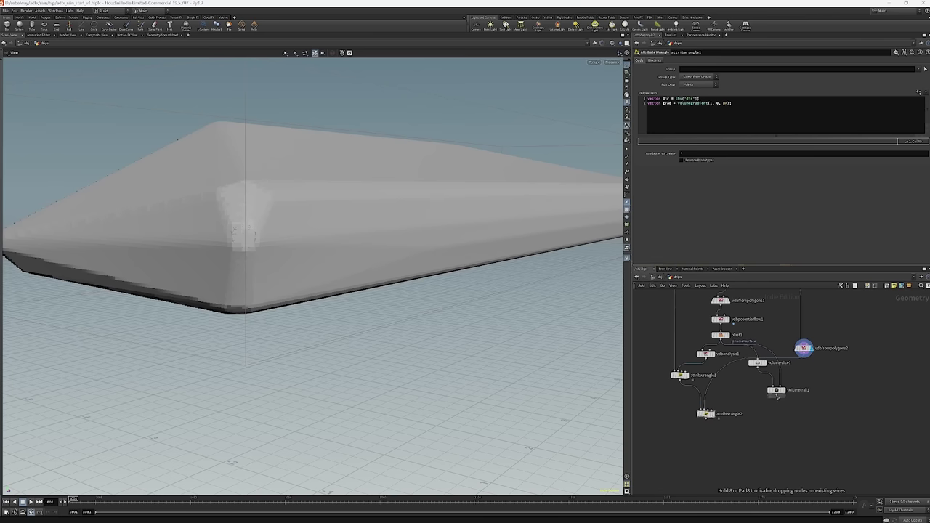
{"action": "left_click", "coordinate": [826, 380]}
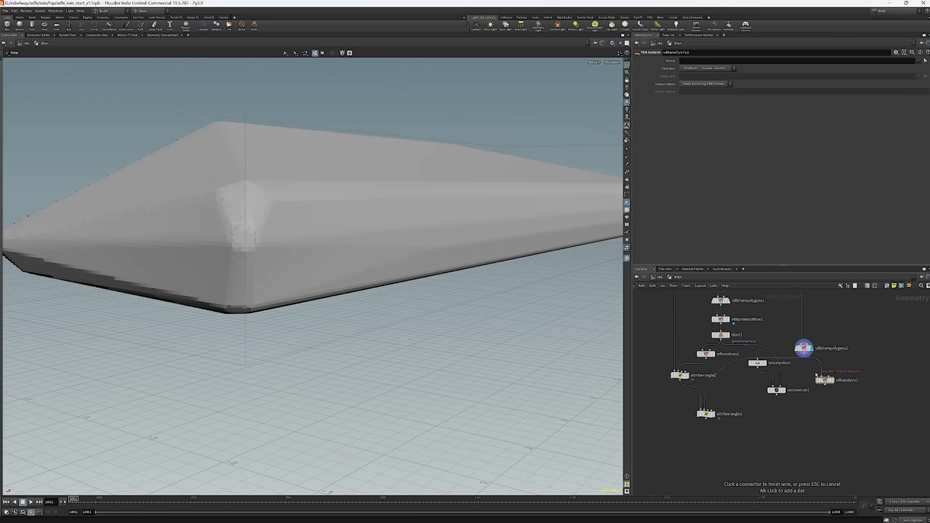
{"action": "left_click", "coordinate": [834, 372]}
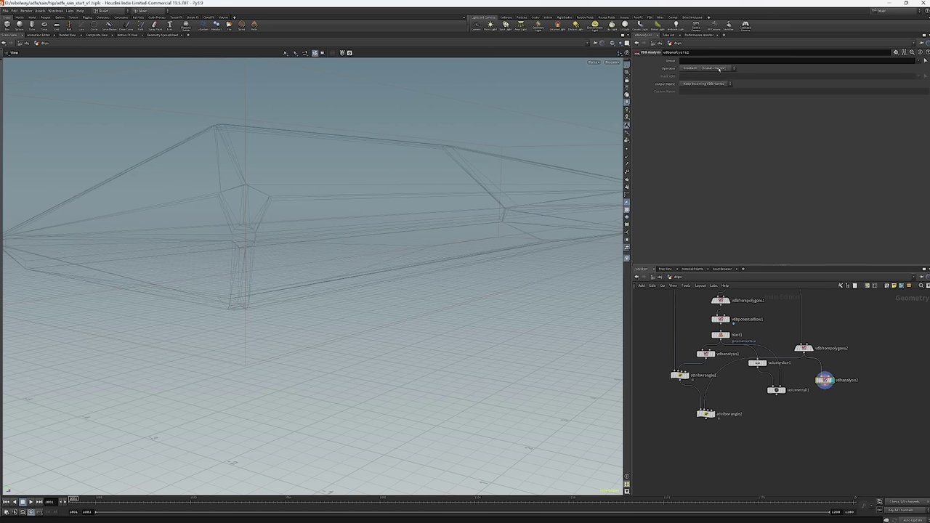
Move the Volume Slice and Volume Trail nodes below the new VDB Analysis, feed both from it, and display the trails.
{"action": "mouse_move", "coordinate": [752, 414]}
{"action": "left_mouse_down"}
{"action": "mouse_move", "coordinate": [788, 365]}
{"action": "mouse_move", "coordinate": [776, 394]}
{"action": "mouse_move", "coordinate": [796, 437]}
{"action": "left_mouse_up"}
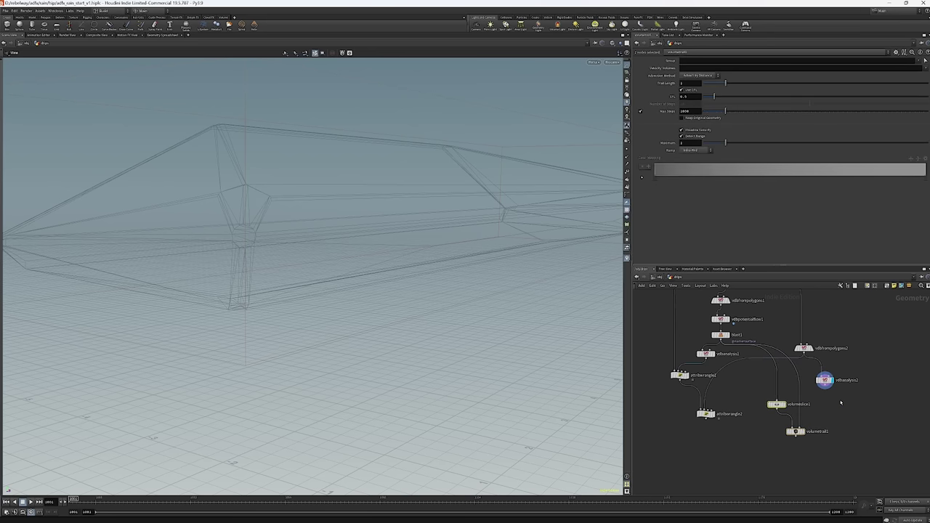
{"action": "left_click", "coordinate": [796, 427]}
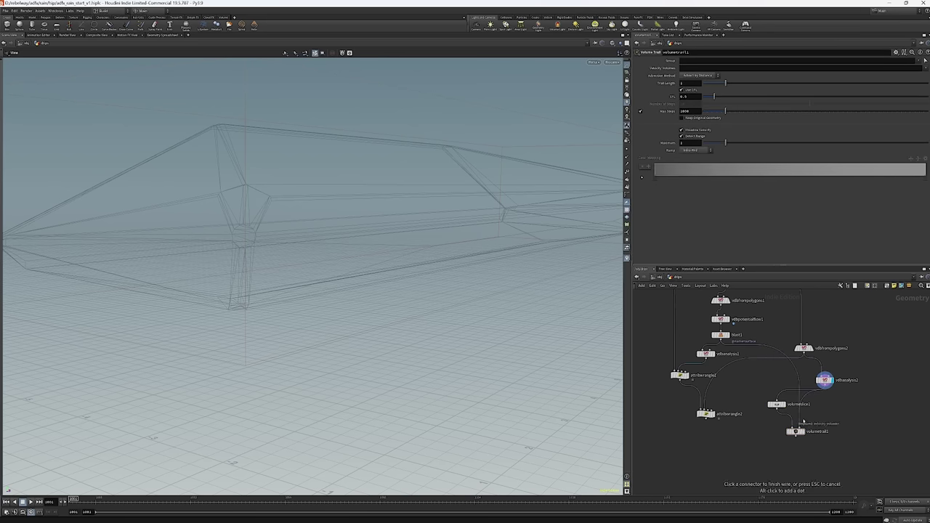
{"action": "left_click", "coordinate": [825, 379]}
{"action": "mouse_move", "coordinate": [391, 195]}
{"action": "left_mouse_down"}
{"action": "mouse_move", "coordinate": [363, 177]}
{"action": "mouse_move", "coordinate": [507, 123]}
{"action": "mouse_move", "coordinate": [378, 172]}
{"action": "mouse_move", "coordinate": [328, 264]}
{"action": "mouse_move", "coordinate": [333, 202]}
{"action": "mouse_move", "coordinate": [351, 187]}
{"action": "mouse_move", "coordinate": [394, 188]}
{"action": "mouse_move", "coordinate": [427, 223]}
{"action": "left_mouse_up"}
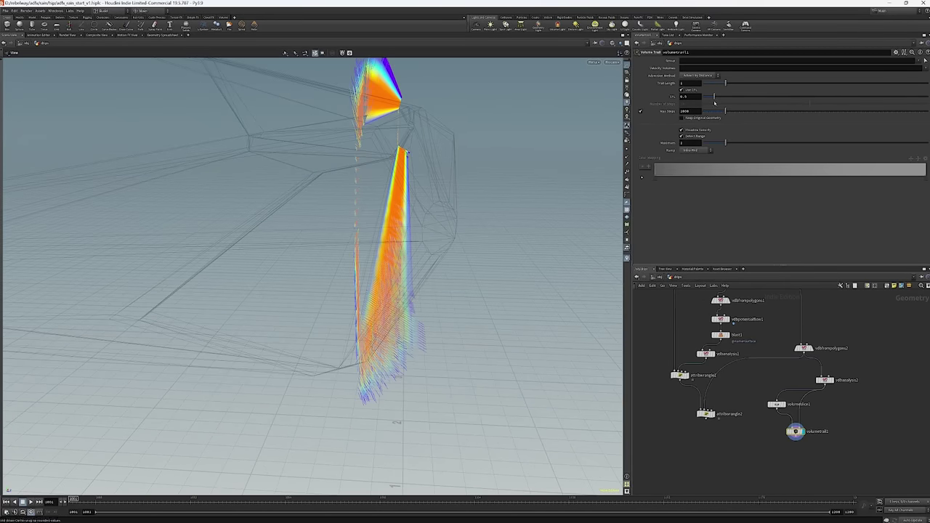
Set the Volume Slice offset to about 0.93 and inspect the gradient trails from several angles.
{"action": "left_click", "coordinate": [777, 404]}
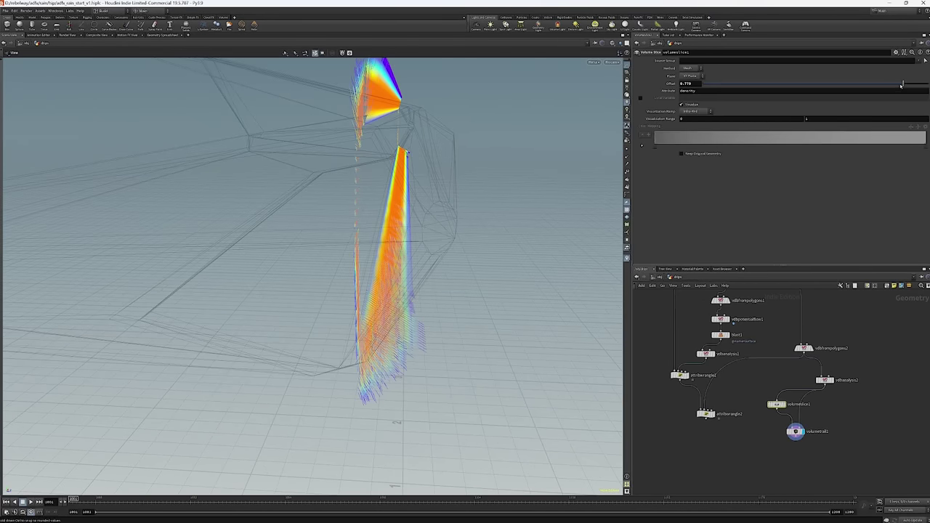
{"action": "left_click_drag", "start_coordinate": [903, 84], "coordinate": [912, 85]}
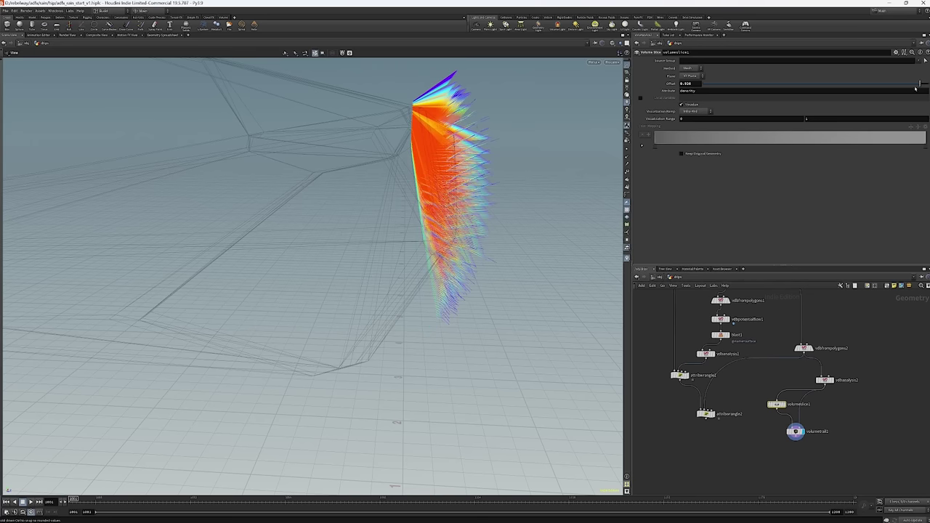
{"action": "left_click_drag", "start_coordinate": [437, 175], "coordinate": [450, 148]}
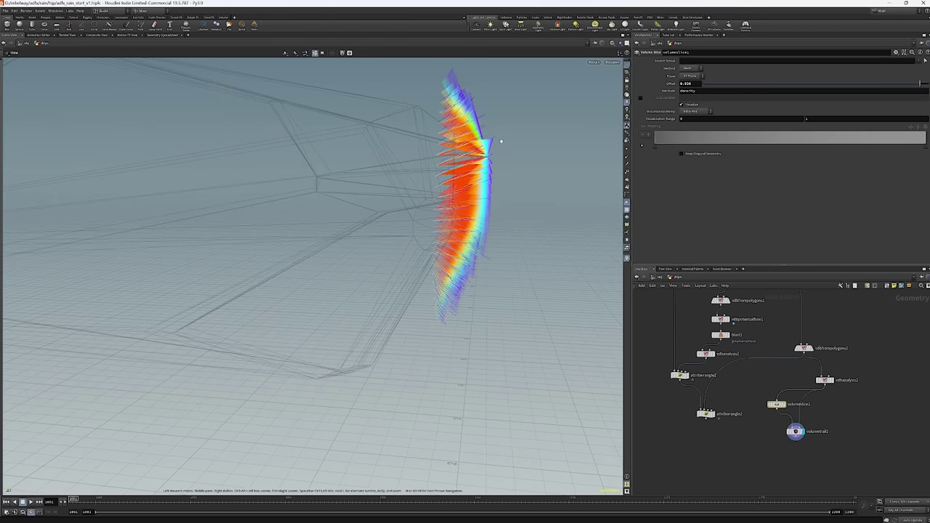
{"action": "left_click_drag", "start_coordinate": [416, 209], "coordinate": [420, 184]}
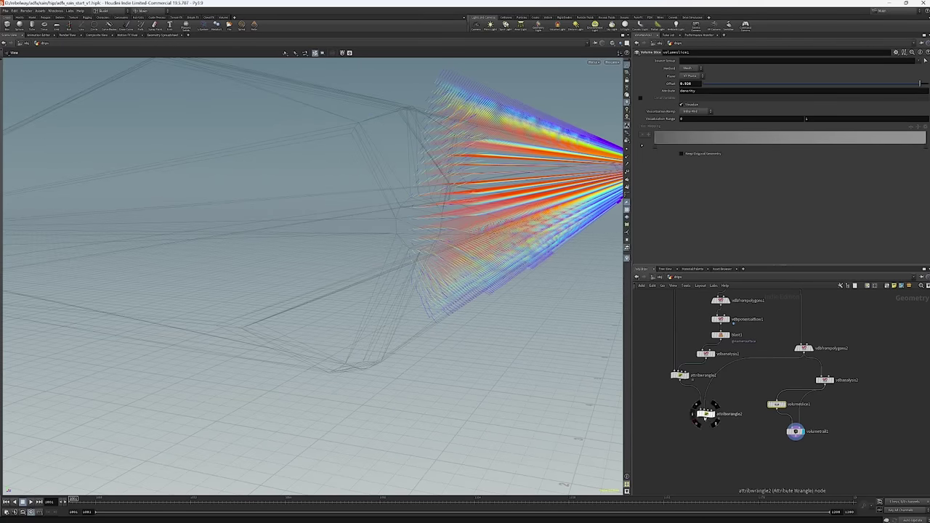
Display the second wrangle and add a float dot = dot(dir, grad) line below its grad line.
{"action": "left_click", "coordinate": [716, 404]}
{"action": "left_click", "coordinate": [705, 413]}
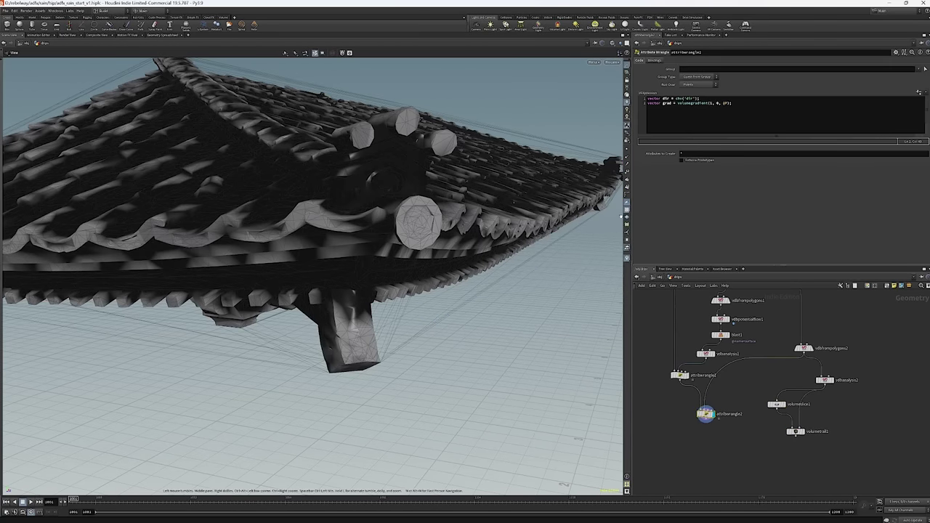
{"action": "left_click_drag", "start_coordinate": [441, 152], "coordinate": [521, 190]}
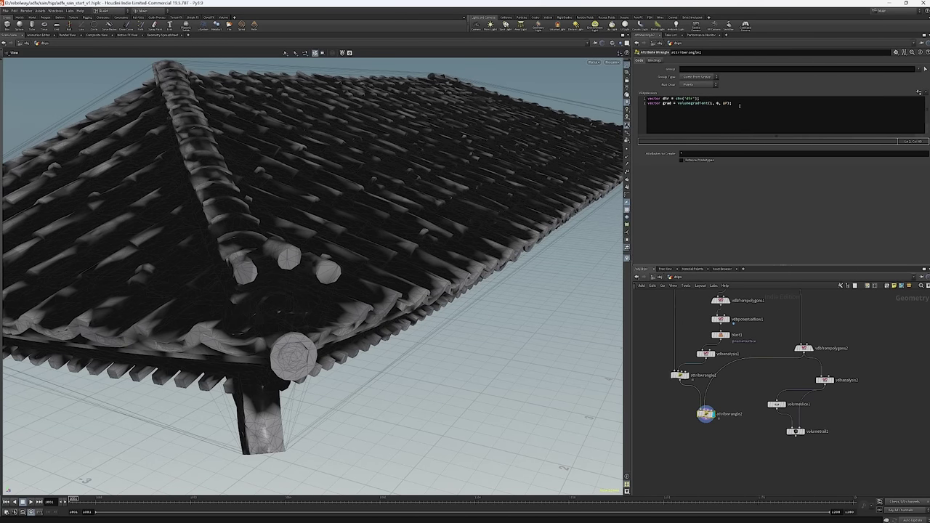
{"action": "key", "text": "Return"}
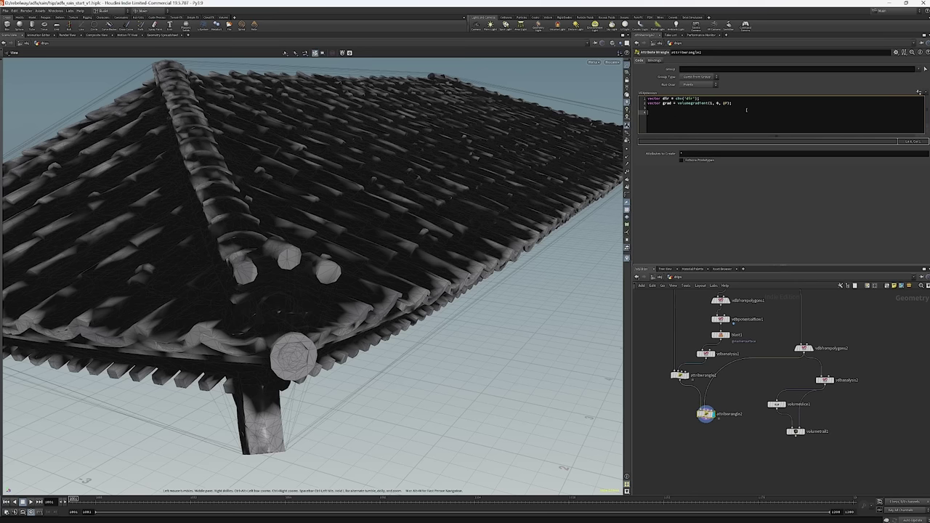
{"action": "key", "text": "Return"}
{"action": "type", "text": "float dot = dot("}
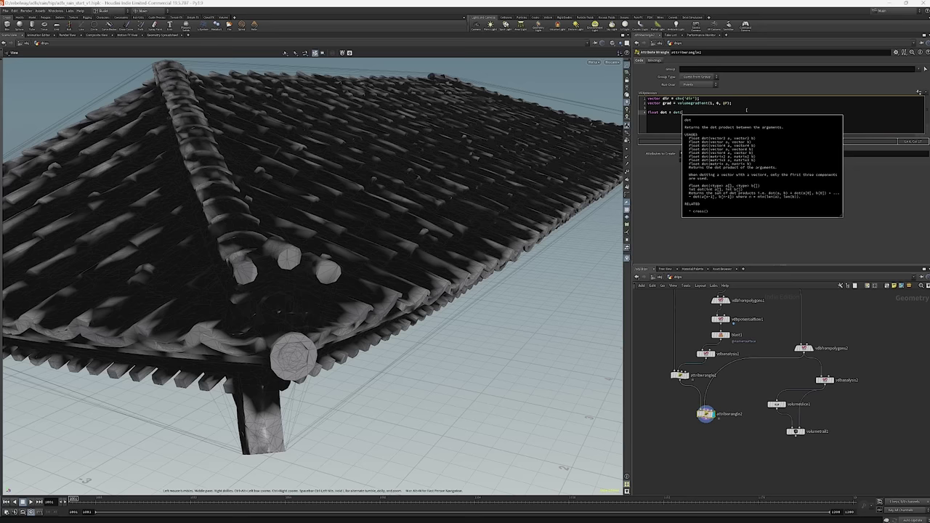
{"action": "type", "text": "dir"}
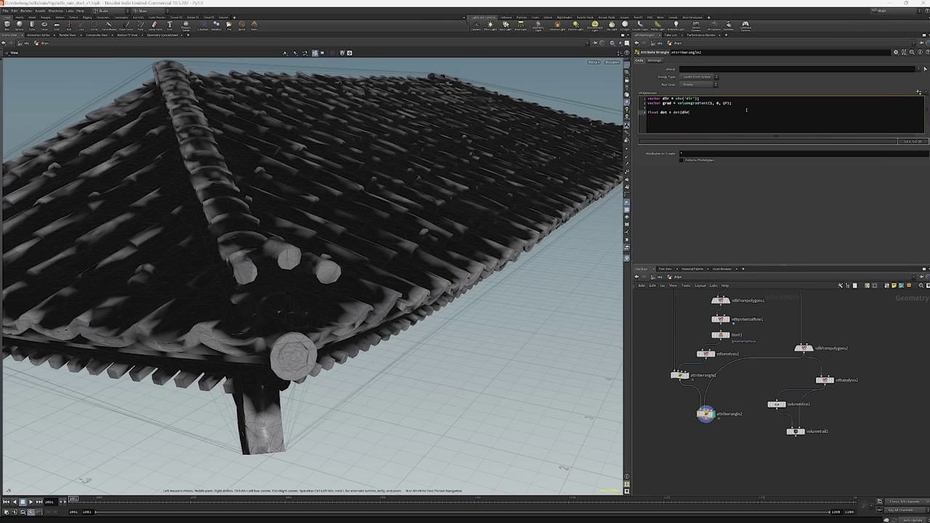
{"action": "type", "text": ", grad)"}
Wrap both arguments in normalize() so the line reads float dot = dot(normalize(dir), normalize(grad));.
{"action": "type", "text": "n"}
{"action": "type", "text": "ormal"}
{"action": "type", "text": "ize("}
{"action": "key", "text": "End"}
{"action": "type", "text": ")"}
{"action": "key", "text": "ctrl+Left"}
{"action": "key", "text": "ctrl+Left"}
{"action": "key", "text": "ctrl+Left"}
{"action": "key", "text": "ctrl+Left"}
{"action": "type", "text": "norma"}
{"action": "type", "text": "lize("}
{"action": "key", "text": "Right"}
{"action": "key", "text": "Right"}
{"action": "key", "text": "Right"}
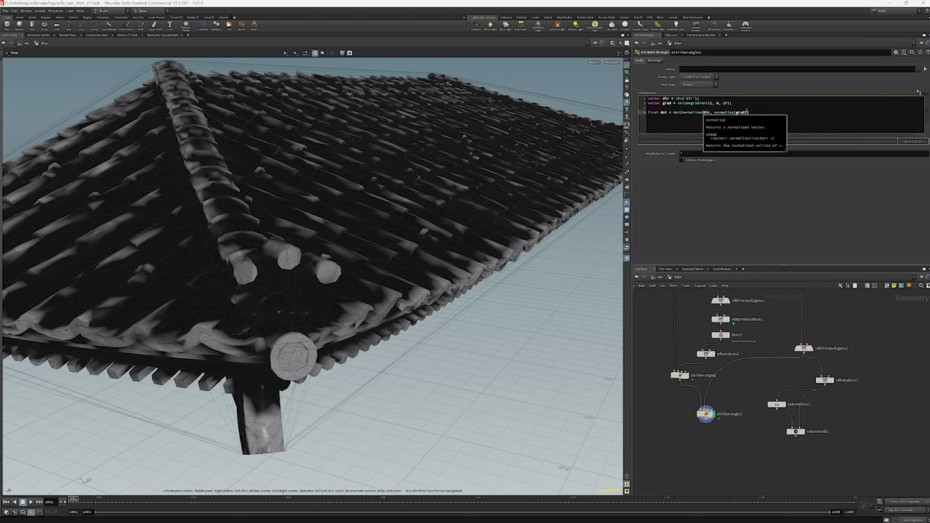
{"action": "type", "text": ")"}
{"action": "type", "text": ");"}
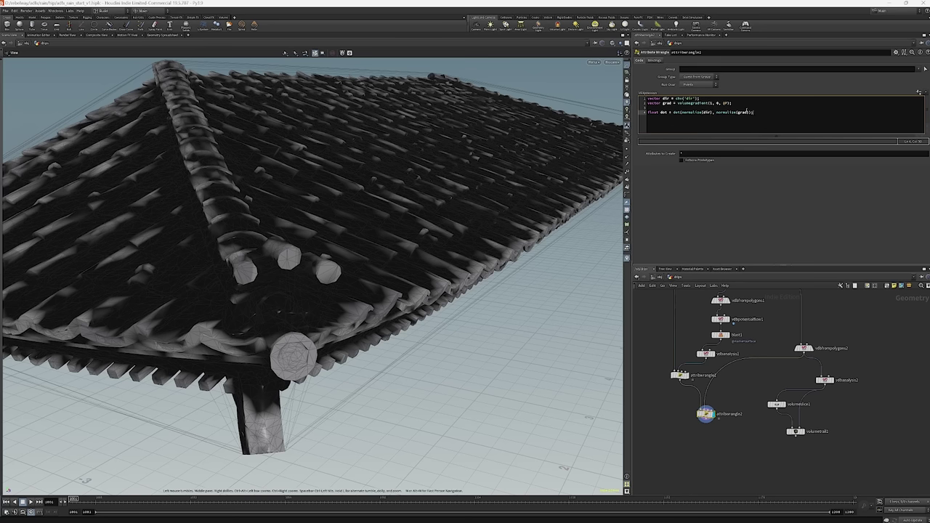
{"action": "key", "text": "Return"}
{"action": "type", "text": "@Cd = dot;"}
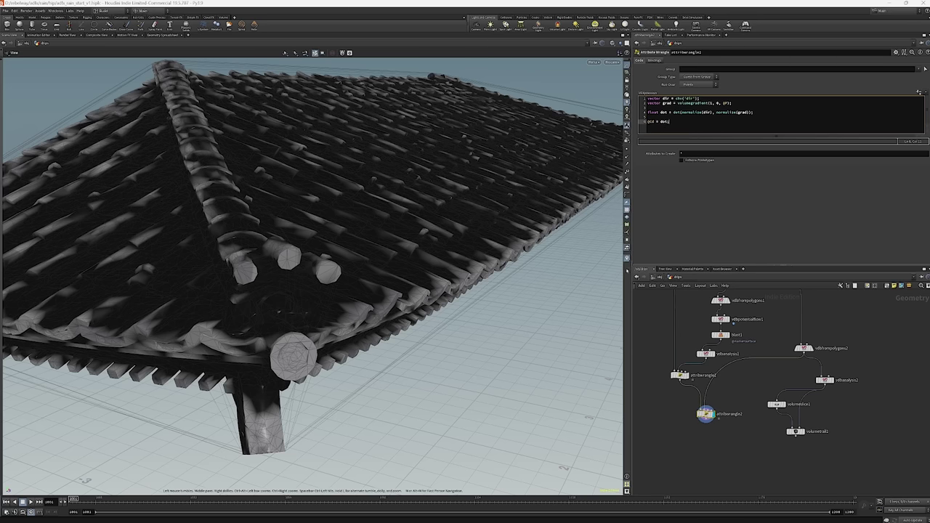
{"action": "left_click_drag", "start_coordinate": [378, 291], "coordinate": [630, 235]}
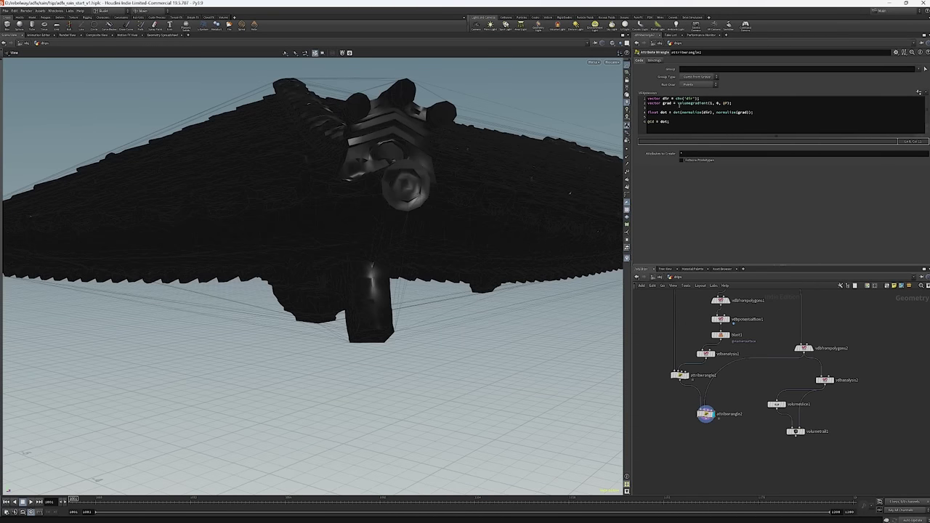
Create the wrangle's dir parameter, set it to 0, 1, 0, and inspect the mask around the roof.
{"action": "left_click", "coordinate": [919, 93]}
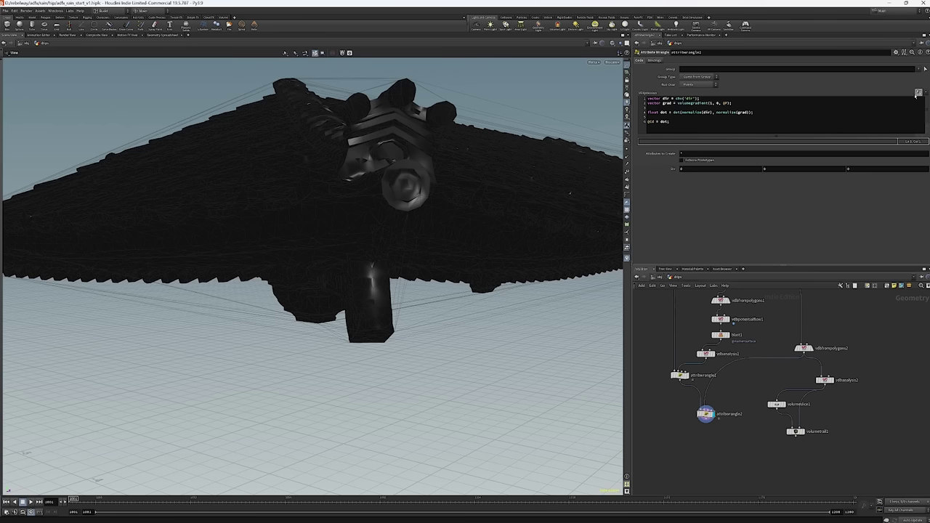
{"action": "left_click", "coordinate": [766, 168]}
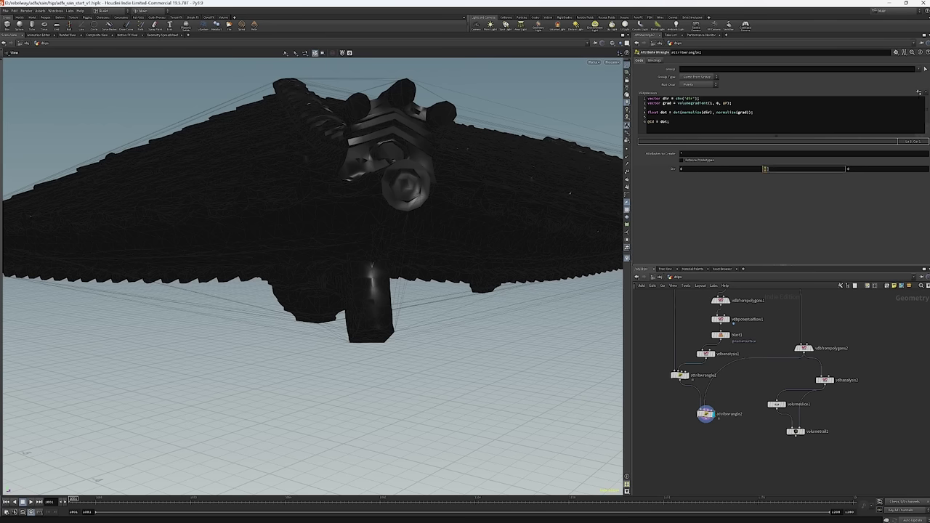
{"action": "key", "text": "Return"}
{"action": "mouse_move", "coordinate": [374, 264]}
{"action": "left_mouse_down"}
{"action": "mouse_move", "coordinate": [307, 208]}
{"action": "mouse_move", "coordinate": [210, 240]}
{"action": "mouse_move", "coordinate": [232, 259]}
{"action": "mouse_move", "coordinate": [314, 241]}
{"action": "mouse_move", "coordinate": [475, 231]}
{"action": "mouse_move", "coordinate": [443, 240]}
{"action": "mouse_move", "coordinate": [401, 206]}
{"action": "mouse_move", "coordinate": [439, 201]}
{"action": "mouse_move", "coordinate": [456, 210]}
{"action": "mouse_move", "coordinate": [416, 213]}
{"action": "mouse_move", "coordinate": [310, 189]}
{"action": "left_mouse_up"}
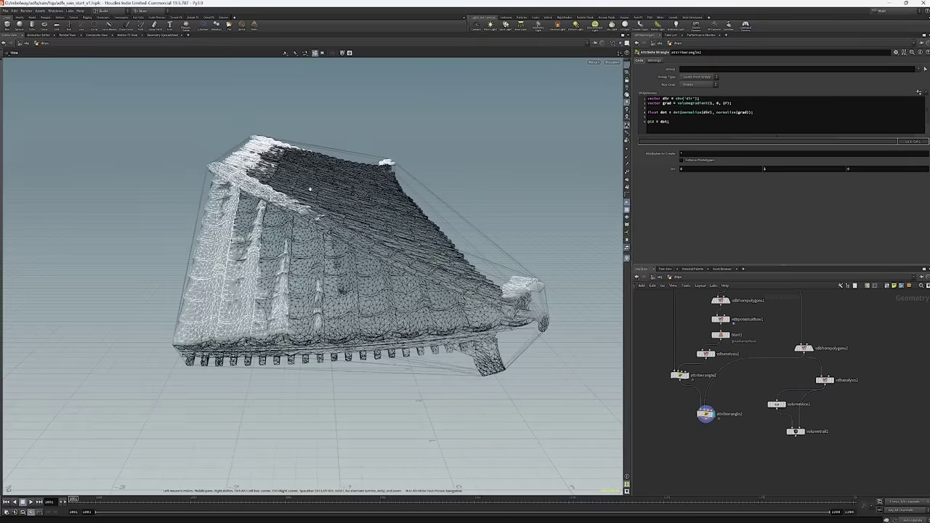
{"action": "left_click_drag", "start_coordinate": [503, 277], "coordinate": [465, 259]}
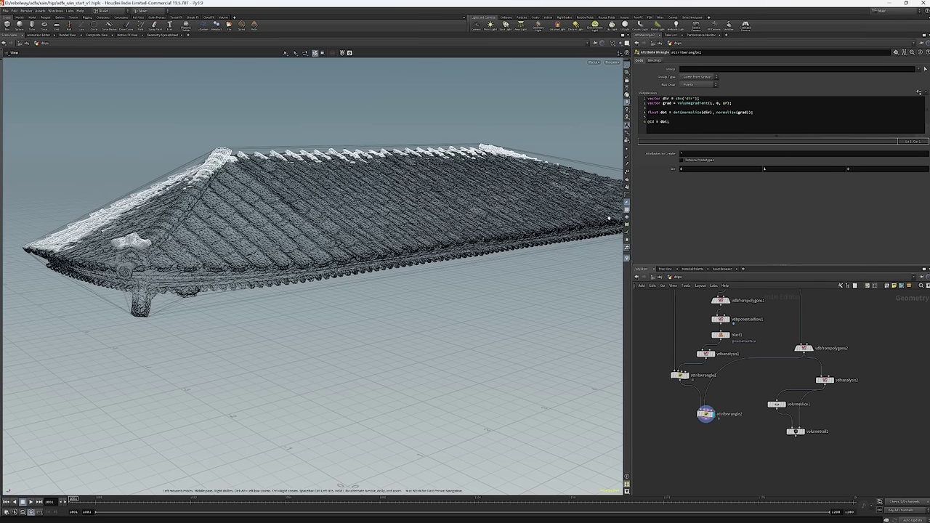
Set the Y component of the wrangle's dir parameter to -1 and inspect the mask along the eaves.
{"action": "left_click", "coordinate": [770, 168]}
{"action": "key", "text": "Return"}
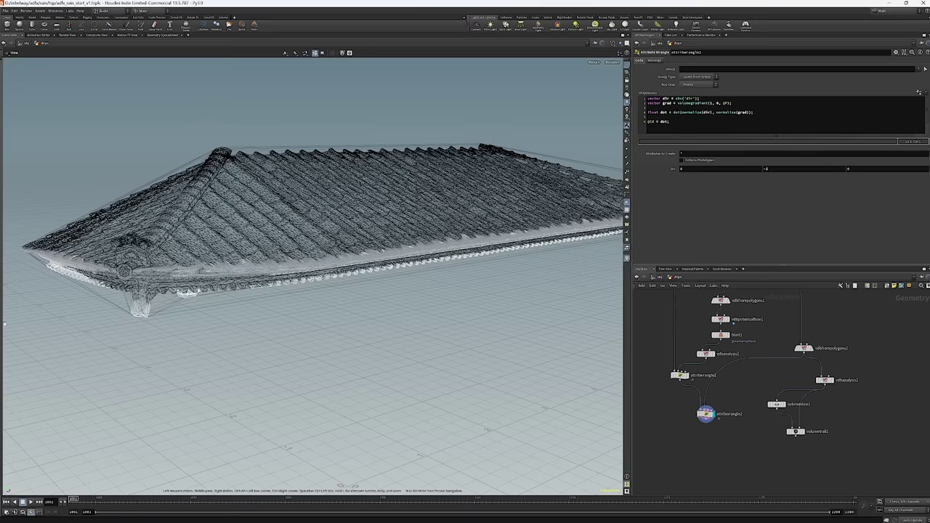
{"action": "left_click_drag", "start_coordinate": [140, 253], "coordinate": [262, 289]}
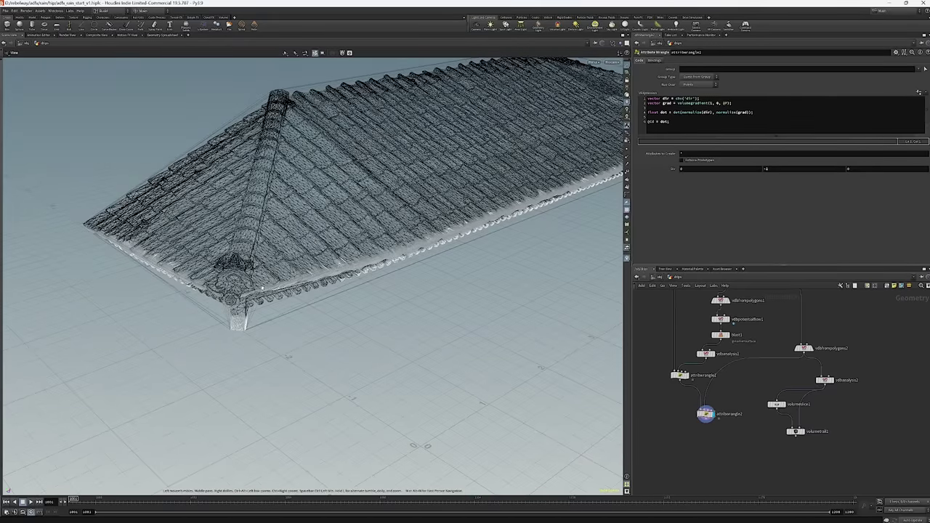
Examine the second wrangle's per-point Cd values in the geometry spreadsheet, then return to the scene view.
{"action": "left_click", "coordinate": [163, 34]}
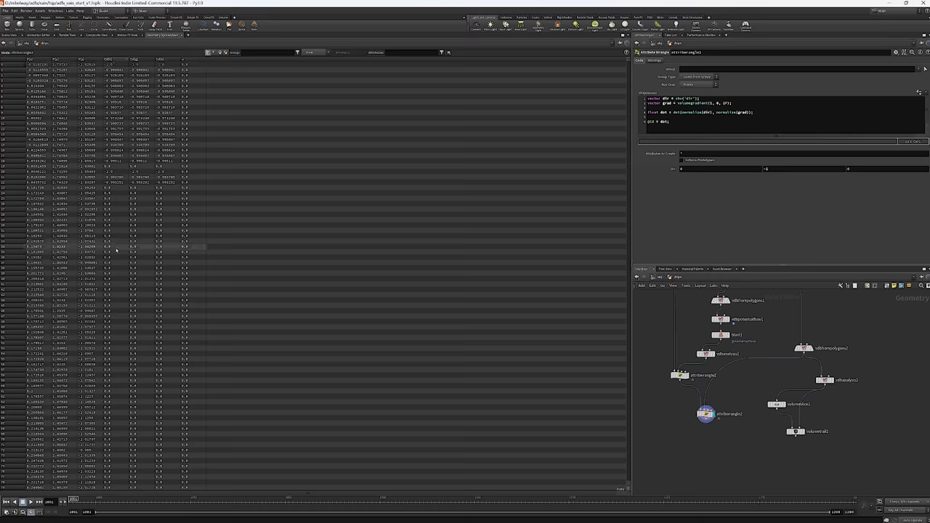
{"action": "scroll", "coordinate": [117, 262], "scroll_direction": "down", "scroll_amount": 3}
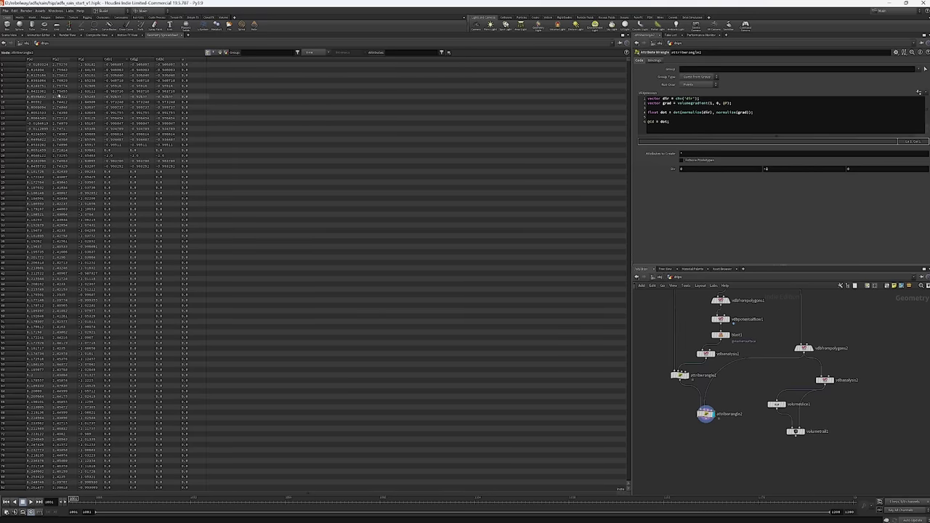
{"action": "left_click", "coordinate": [10, 34]}
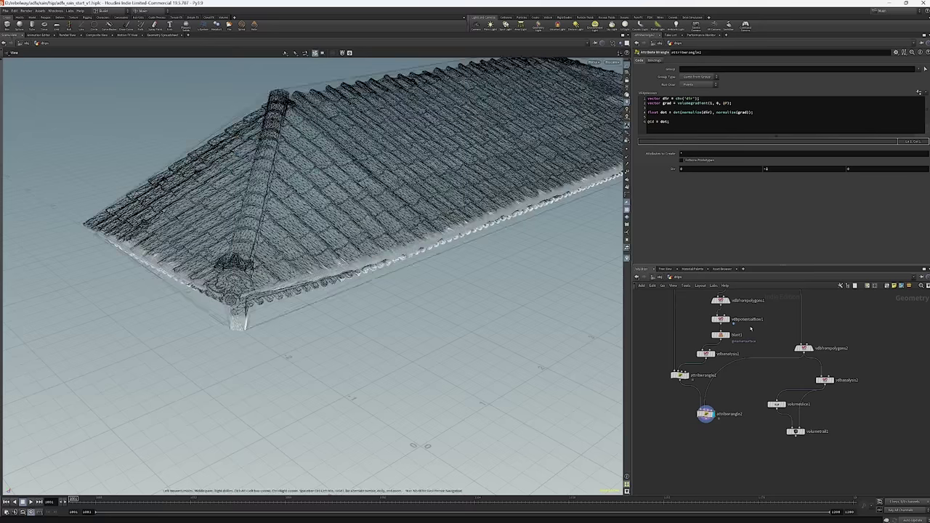
Display the vdbfrompolygons2 hull volume, set its interior band to 3 voxels, and enable Fill Interior.
{"action": "left_click", "coordinate": [804, 349]}
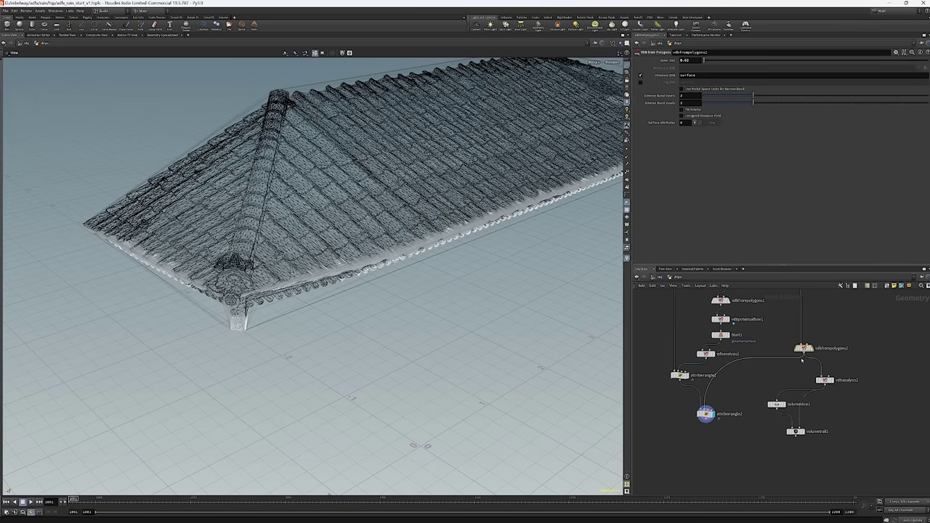
{"action": "left_click", "coordinate": [811, 348]}
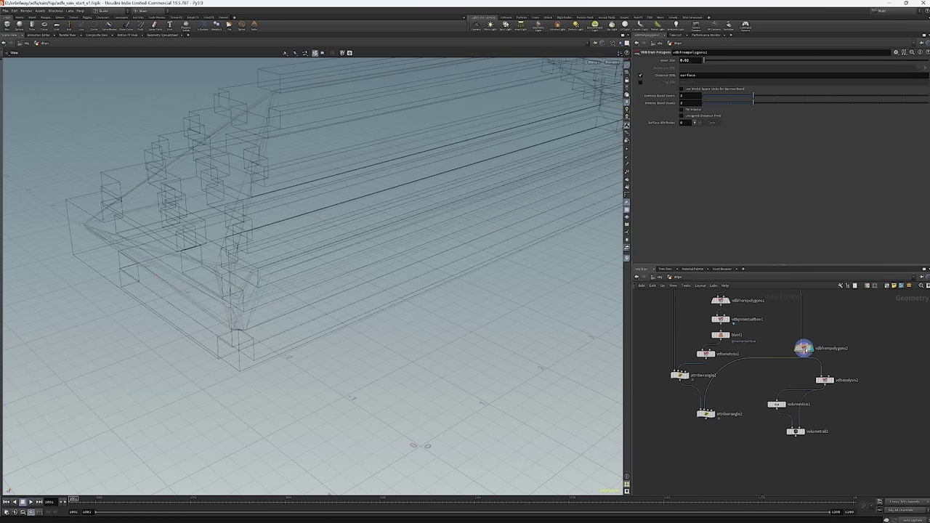
{"action": "left_click_drag", "start_coordinate": [429, 227], "coordinate": [403, 210]}
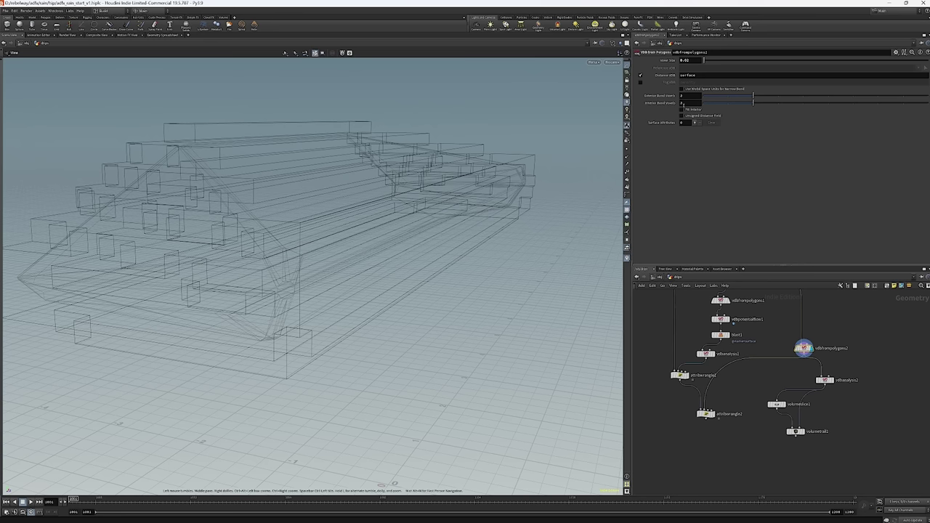
{"action": "type", "text": "3"}
{"action": "key", "text": "Return"}
{"action": "left_click", "coordinate": [690, 110]}
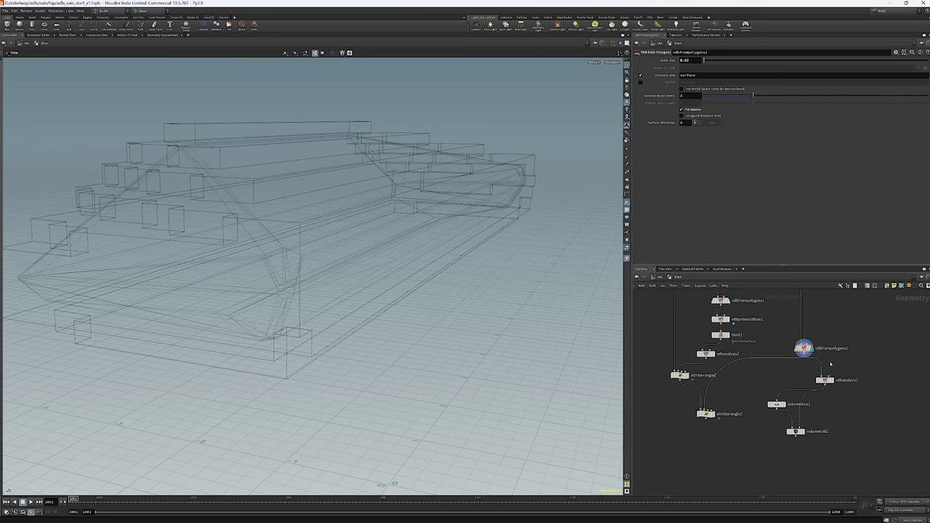
Check the hull VDB's node info for voxel counts with Fill Interior turned off, then turn it back on.
{"action": "middle_click", "coordinate": [793, 346]}
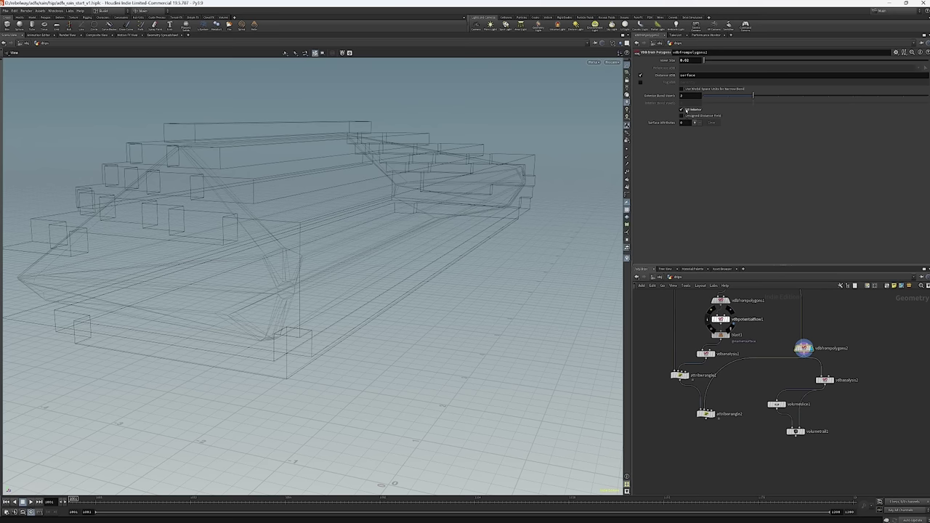
{"action": "left_click", "coordinate": [682, 109]}
{"action": "middle_click", "coordinate": [804, 348]}
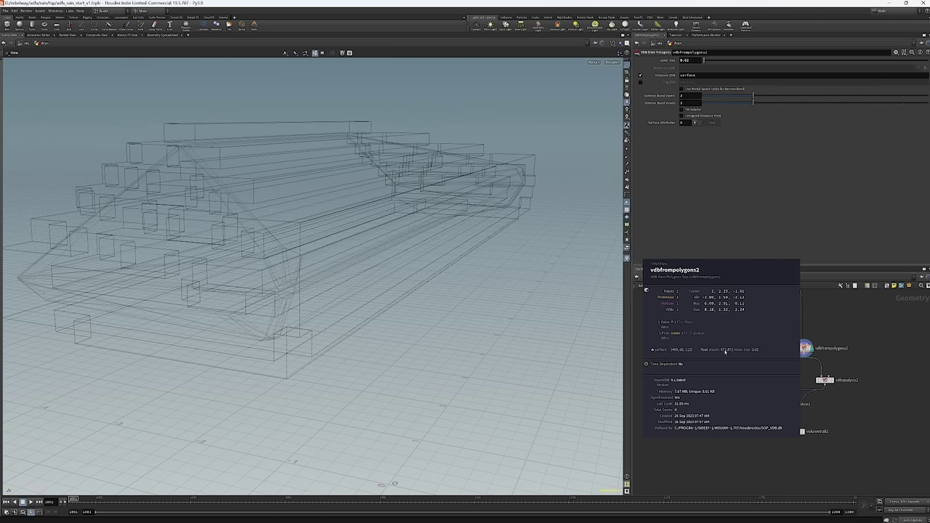
{"action": "key", "text": "Escape"}
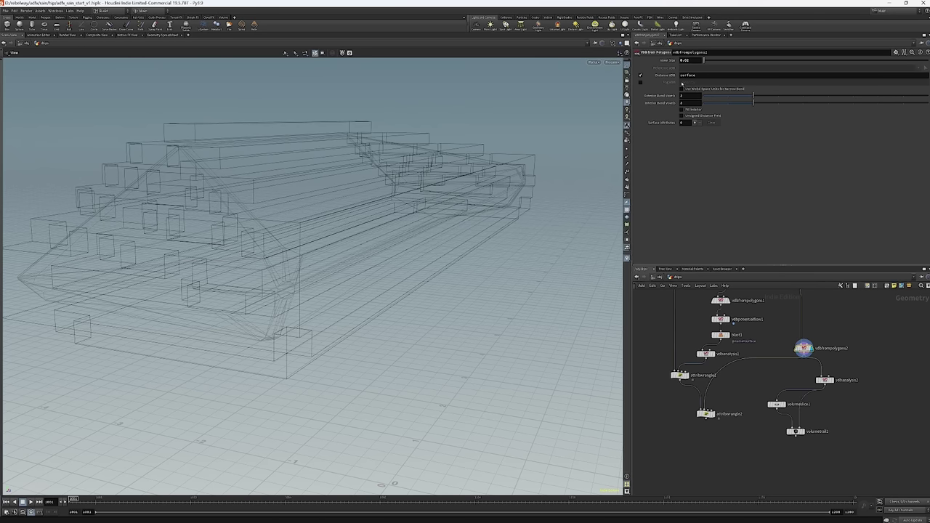
{"action": "left_click", "coordinate": [696, 110]}
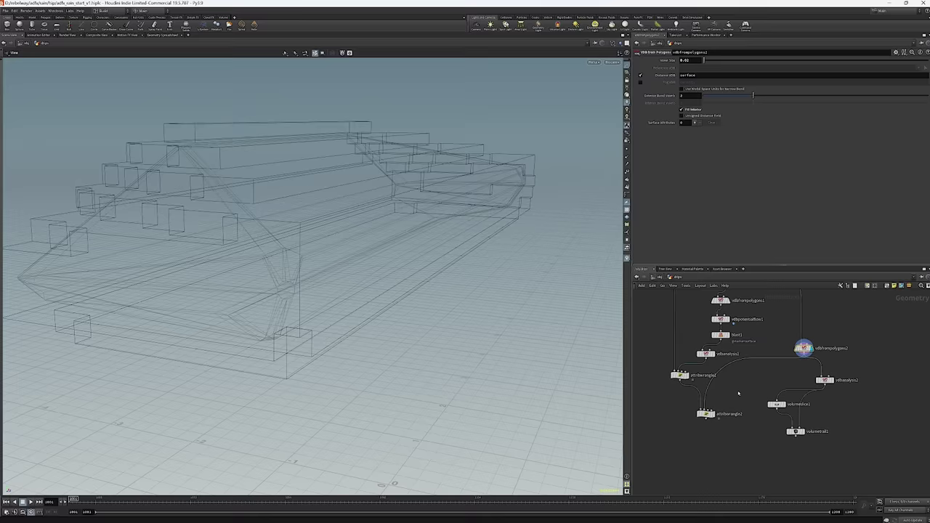
Make attribwrangle2 the displayed and selected node and inspect the dot-product mask on the roof's underside.
{"action": "left_click", "coordinate": [713, 414]}
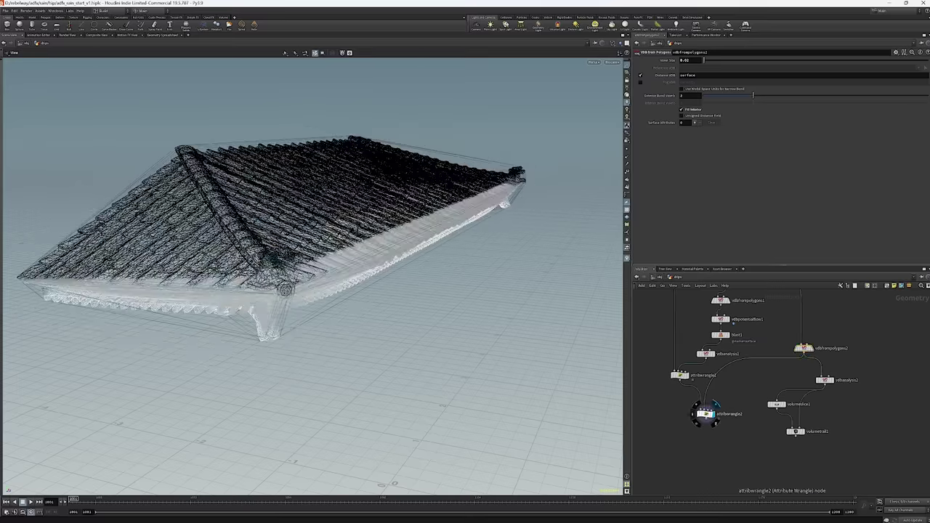
{"action": "left_click", "coordinate": [705, 414]}
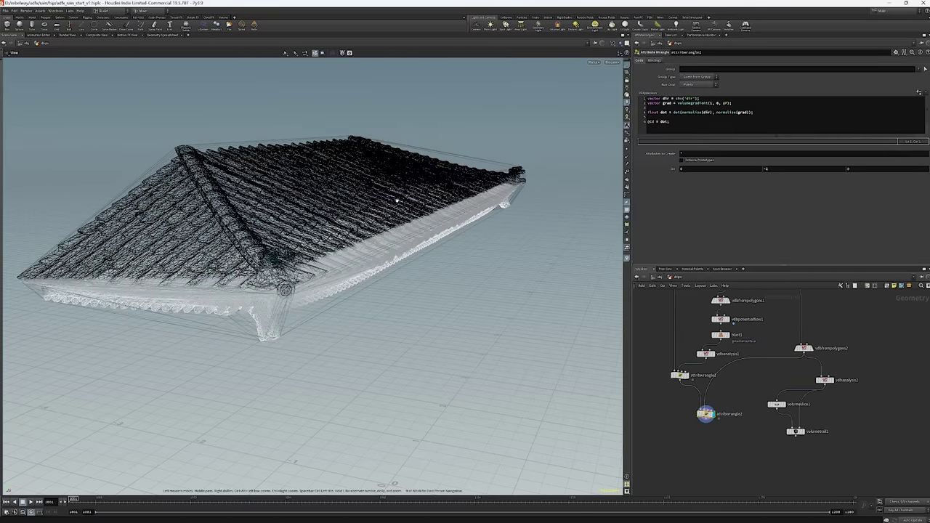
{"action": "left_click_drag", "start_coordinate": [397, 200], "coordinate": [427, 309]}
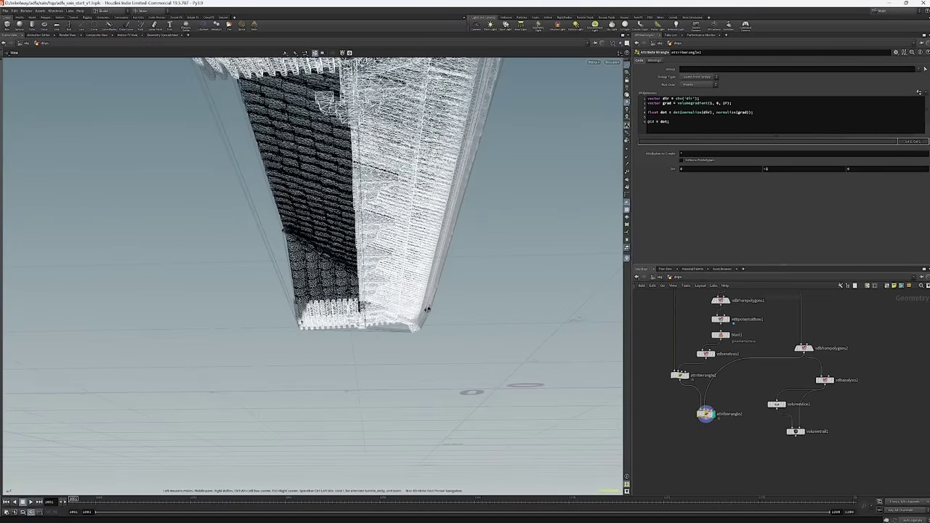
Toggle Fill Interior off and on again on vdbfrompolygons2 to compare its effect on the roof mask.
{"action": "left_click", "coordinate": [801, 348]}
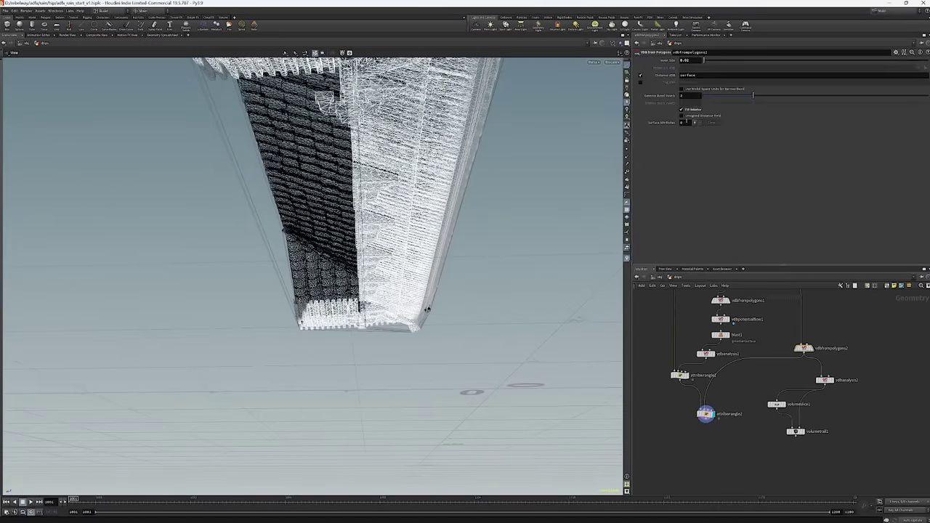
{"action": "left_click", "coordinate": [688, 110]}
{"action": "left_click", "coordinate": [688, 111]}
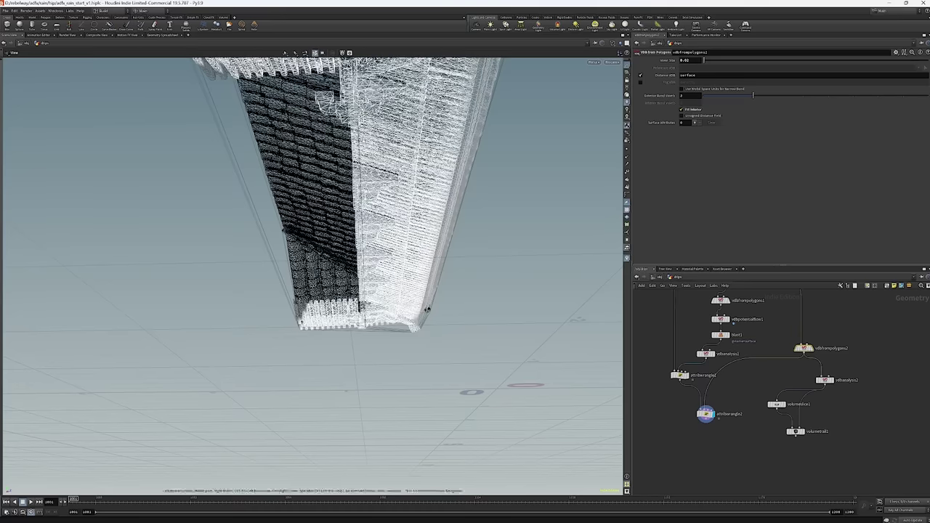
{"action": "left_click_drag", "start_coordinate": [428, 310], "coordinate": [174, 66], "text": "alt"}
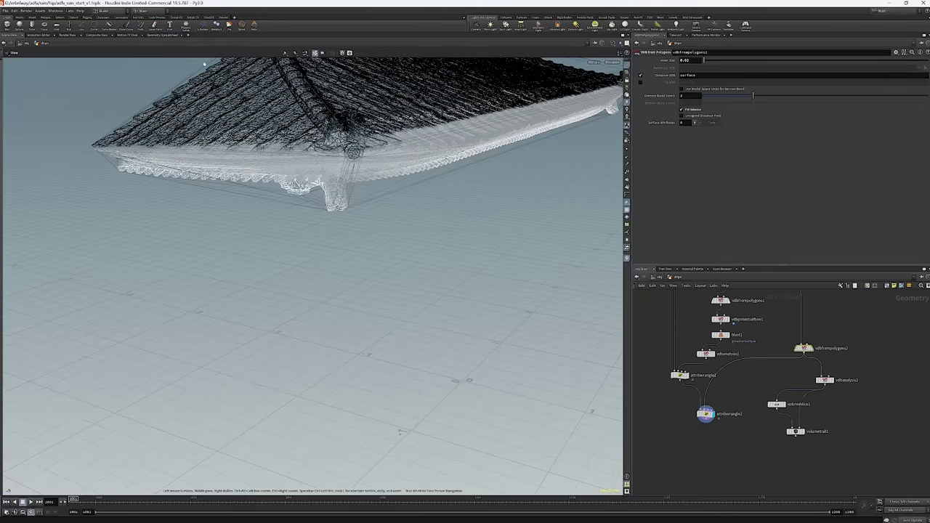
Sort the wrangle's points by the green Cd component in both directions in the geometry spreadsheet to examine the value range.
{"action": "left_click", "coordinate": [162, 35]}
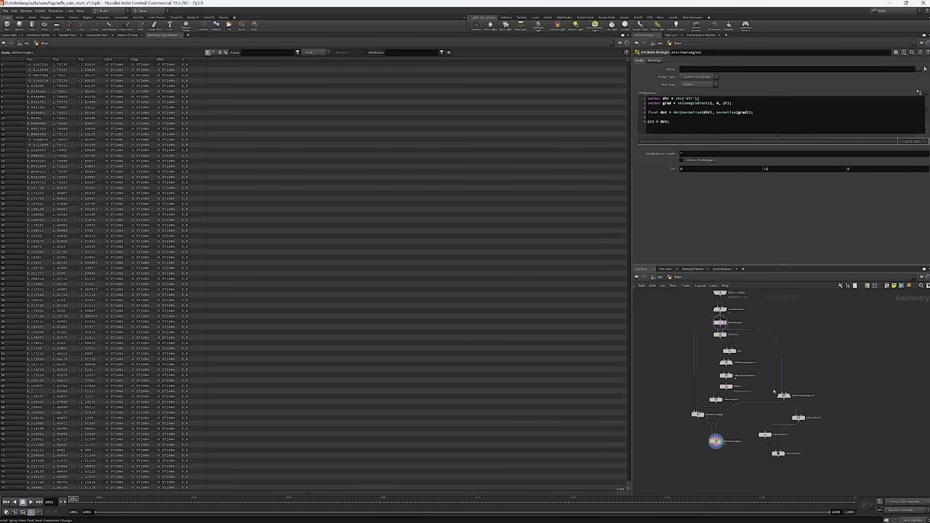
{"action": "middle_click_drag", "start_coordinate": [775, 393], "coordinate": [785, 370]}
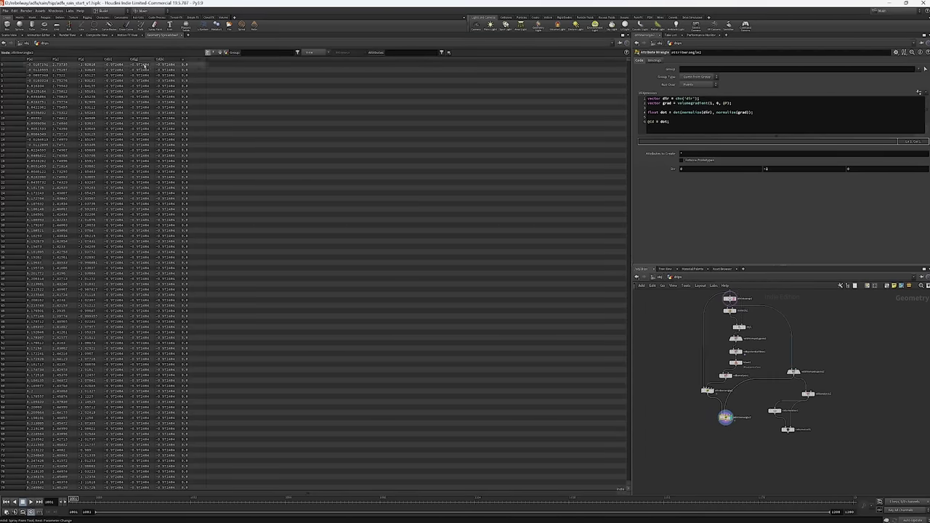
{"action": "left_click", "coordinate": [146, 60]}
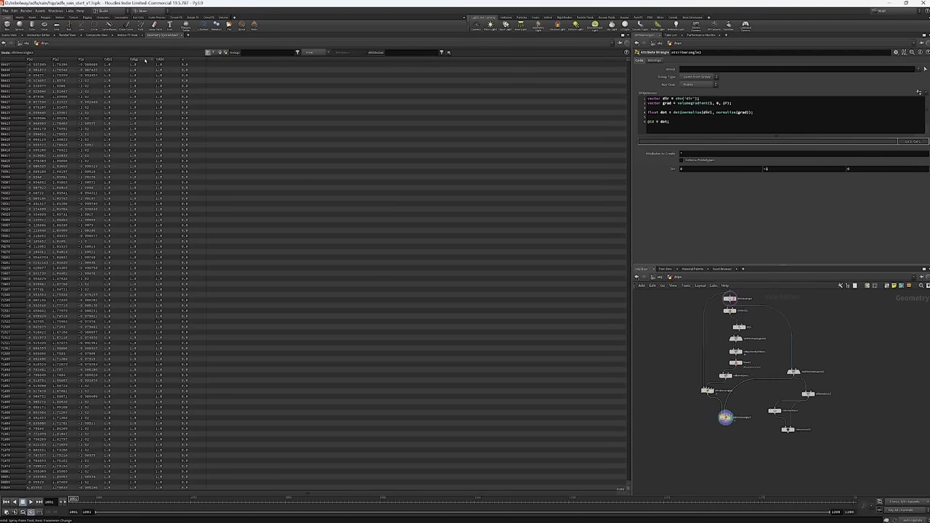
{"action": "left_click", "coordinate": [130, 61]}
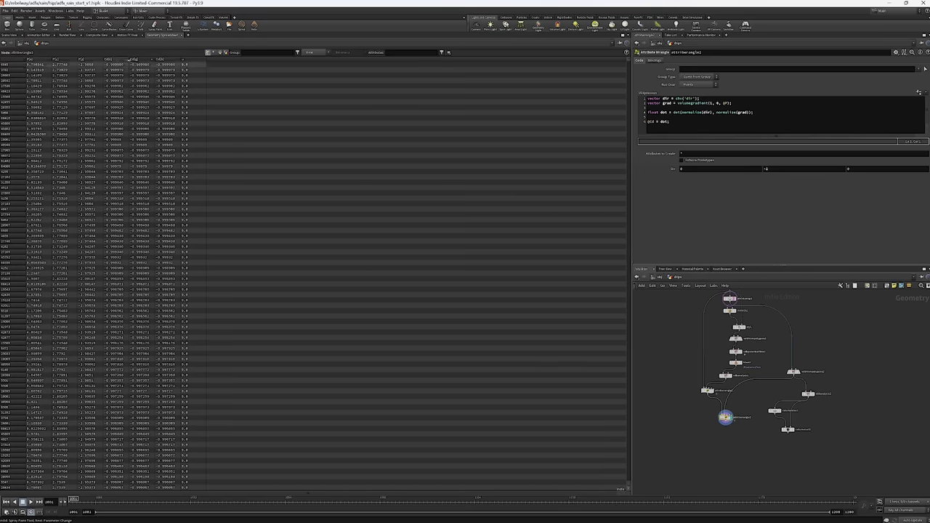
{"action": "left_click", "coordinate": [147, 60]}
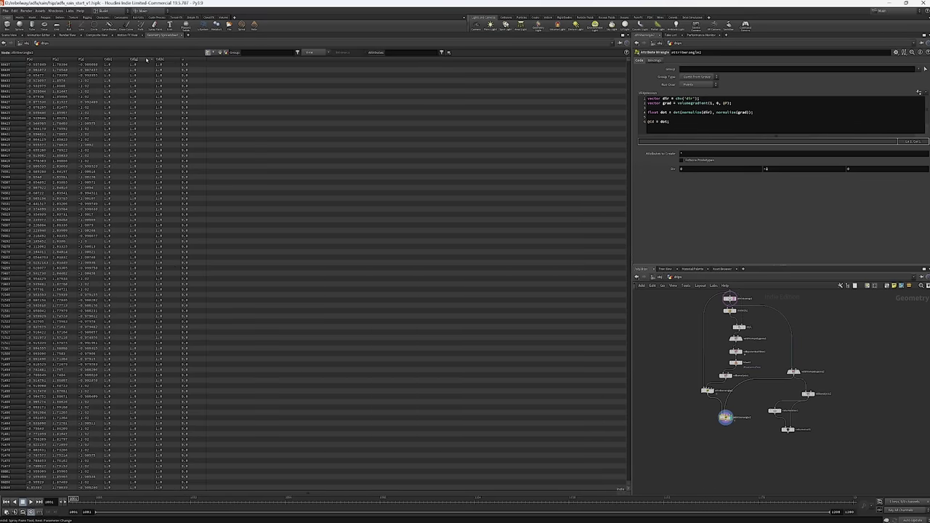
{"action": "left_click", "coordinate": [133, 60]}
{"action": "left_click", "coordinate": [13, 35]}
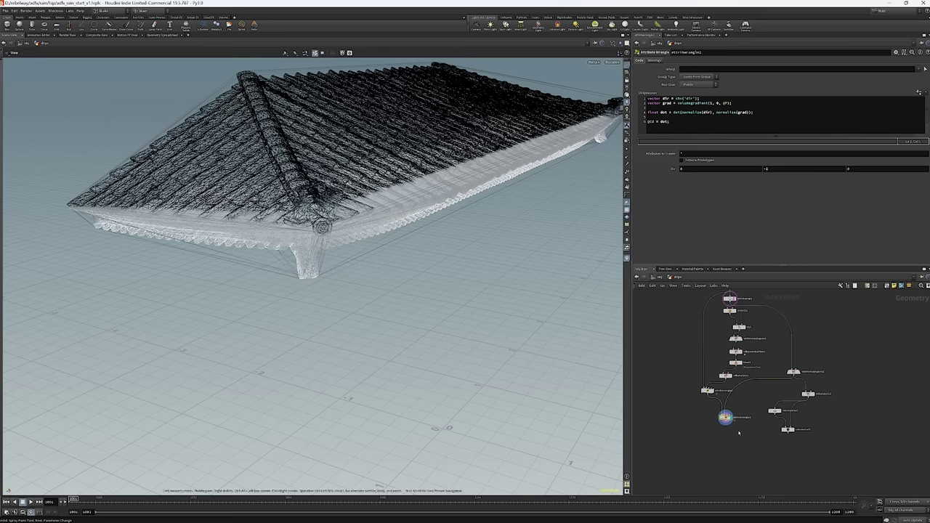
Set the Y component of attribwrangle2's dir parameter to 1 and inspect the mask across the roof's top.
{"action": "scroll", "coordinate": [739, 432], "scroll_direction": "up", "scroll_amount": 3}
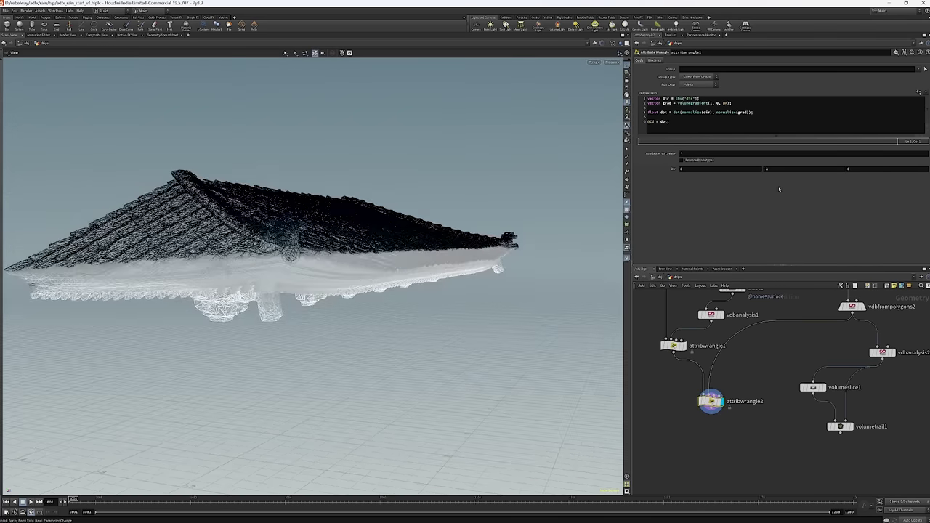
{"action": "left_click", "coordinate": [782, 169]}
{"action": "left_click_drag", "start_coordinate": [313, 291], "coordinate": [431, 233]}
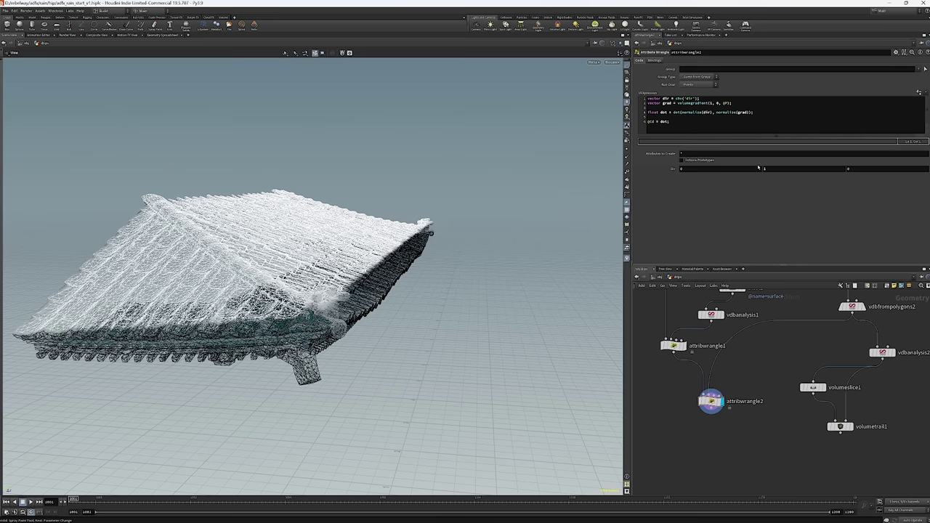
{"action": "left_click", "coordinate": [776, 168]}
{"action": "key", "text": "Return"}
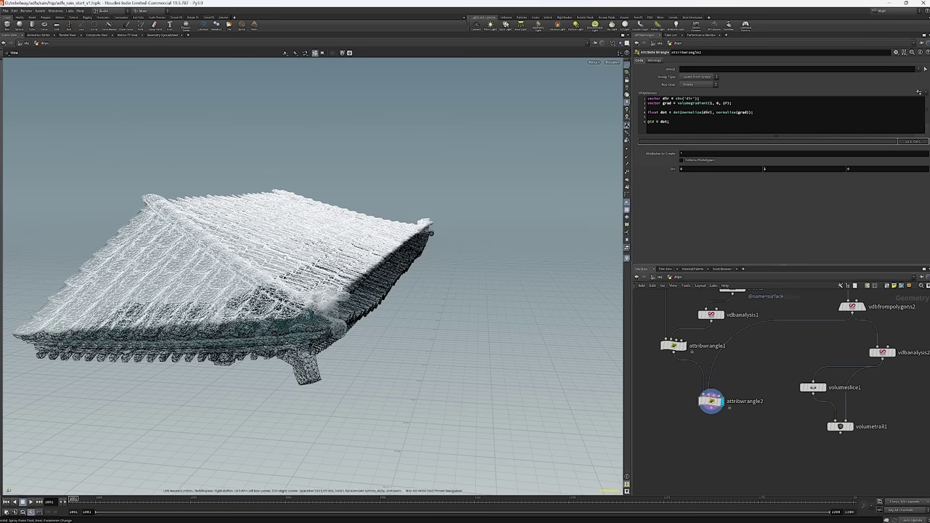
{"action": "left_click_drag", "start_coordinate": [397, 450], "coordinate": [282, 460]}
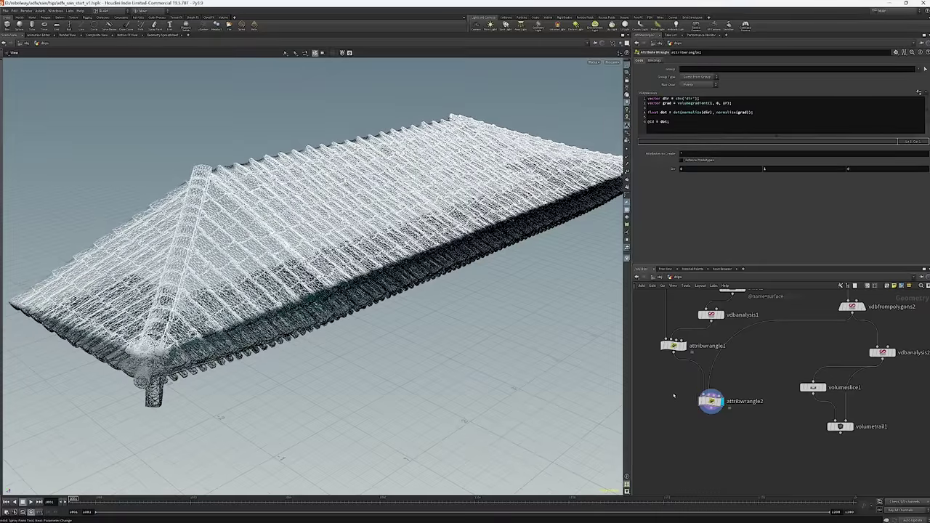
Review attribwrangle1's fit code, then add float ramp = fit11(dot, 0, 1); below the dot line in attribwrangle2.
{"action": "left_click", "coordinate": [673, 346]}
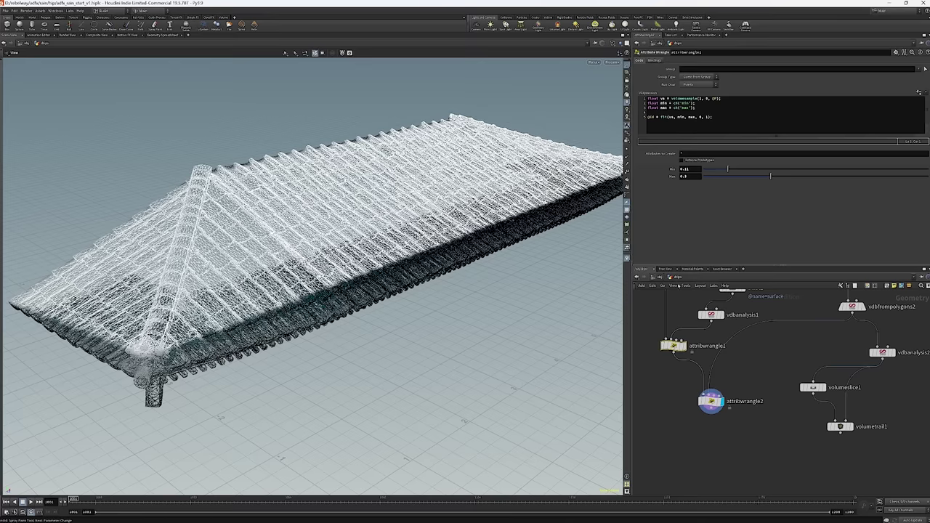
{"action": "left_click", "coordinate": [712, 403]}
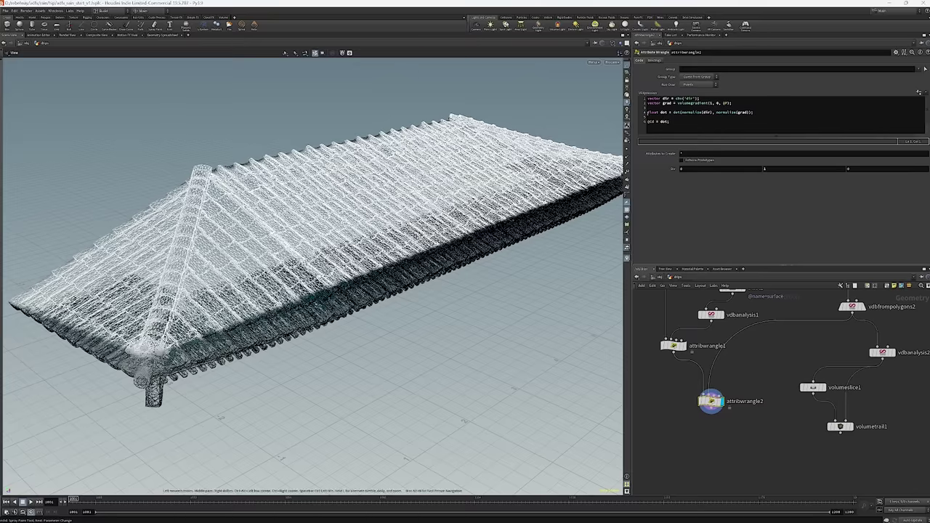
{"action": "left_click", "coordinate": [687, 130]}
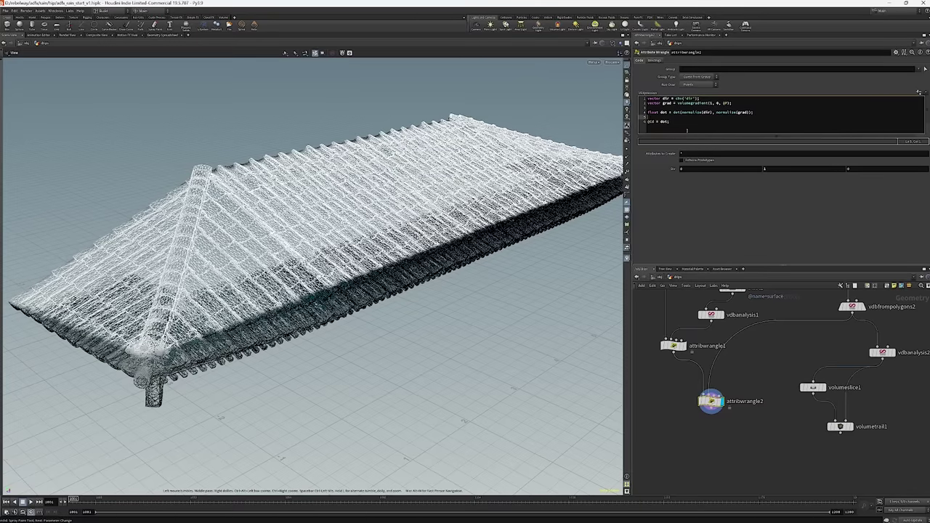
{"action": "key", "text": "Up"}
{"action": "type", "text": "float ramp"}
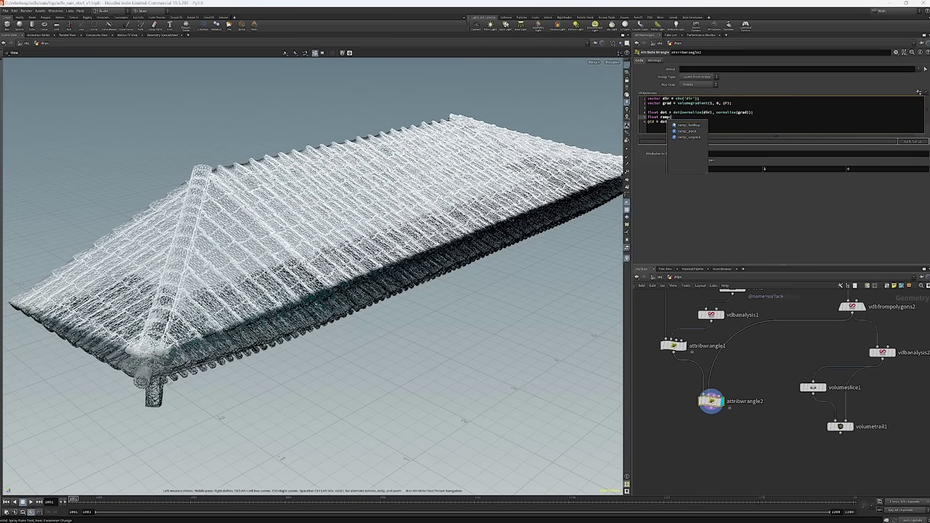
{"action": "type", "text": " = "}
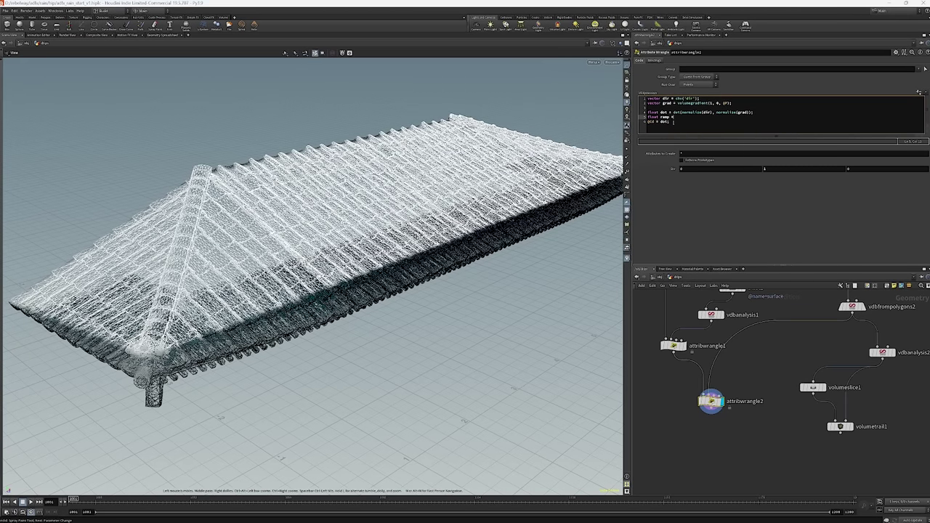
{"action": "type", "text": "fit"}
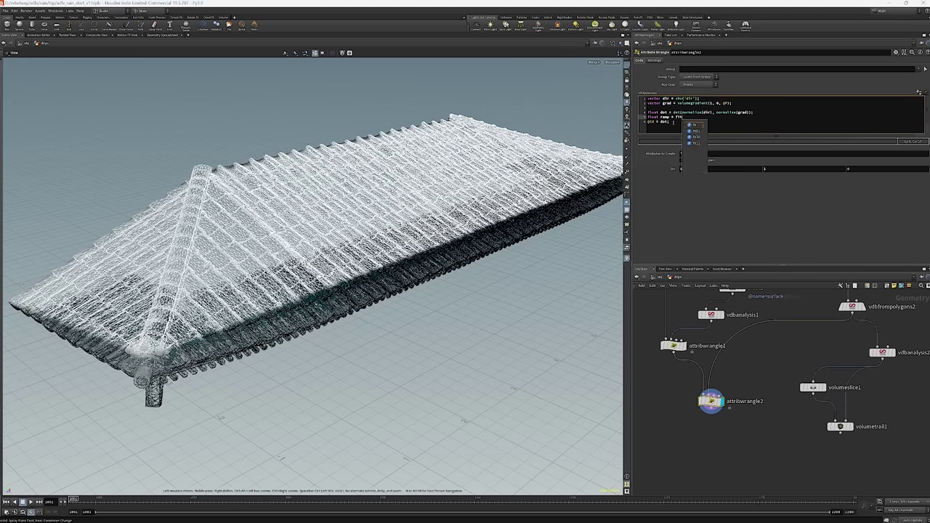
{"action": "type", "text": "11("}
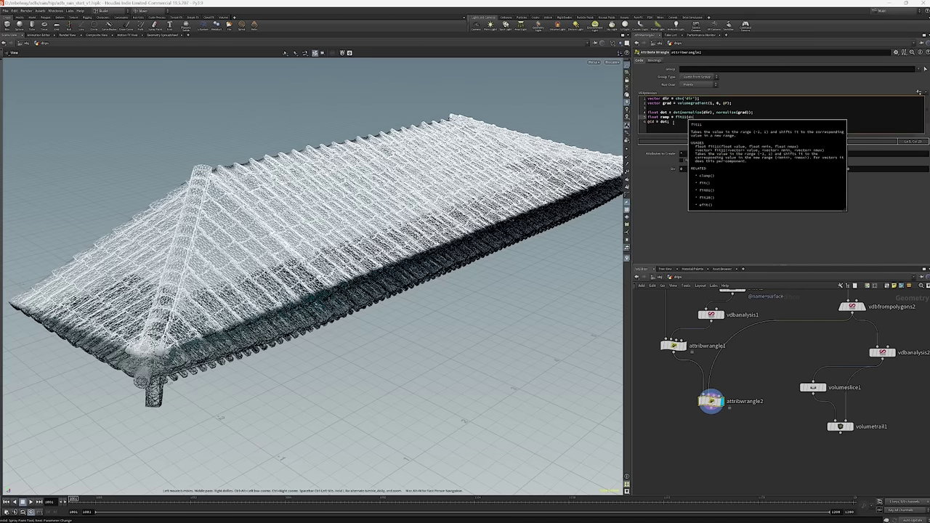
{"action": "type", "text": "dot, 0, 1);"}
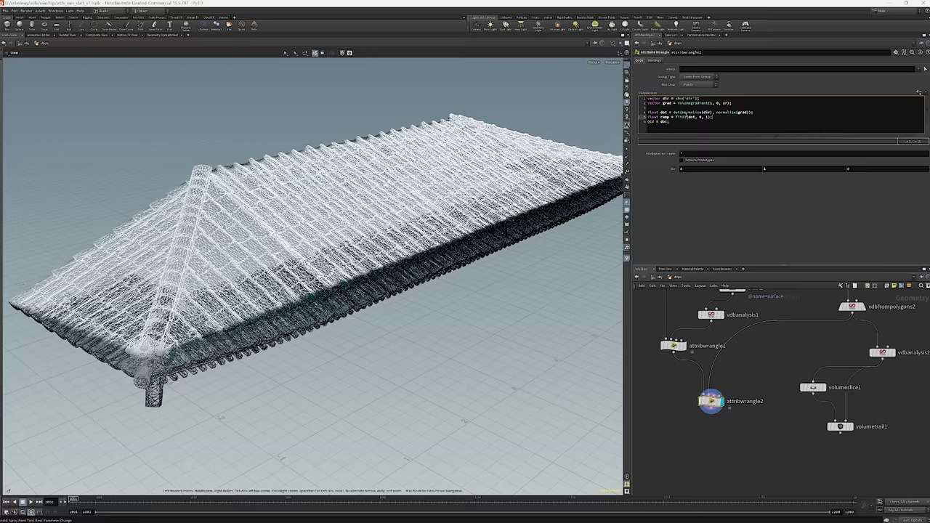
Add the line ramp = chramp("Dot Ramp", ramp); below the fit11 line in attribwrangle2's code.
{"action": "double_click", "coordinate": [692, 117]}
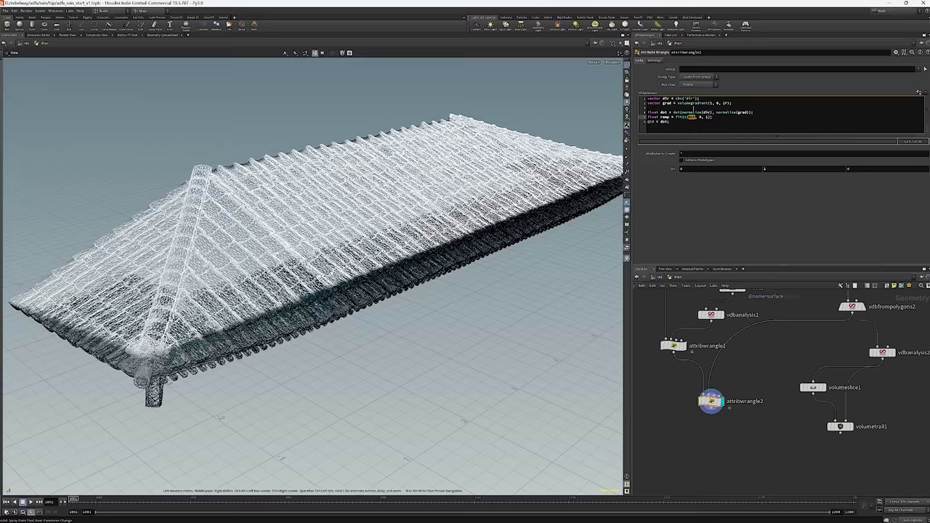
{"action": "left_click", "coordinate": [707, 117]}
{"action": "left_click", "coordinate": [716, 117]}
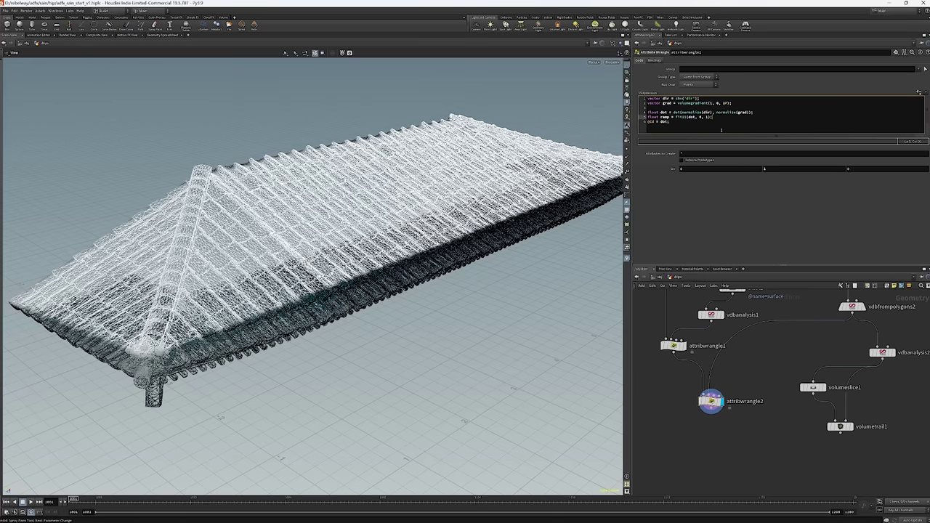
{"action": "key", "text": "Return"}
{"action": "type", "text": "ramp"}
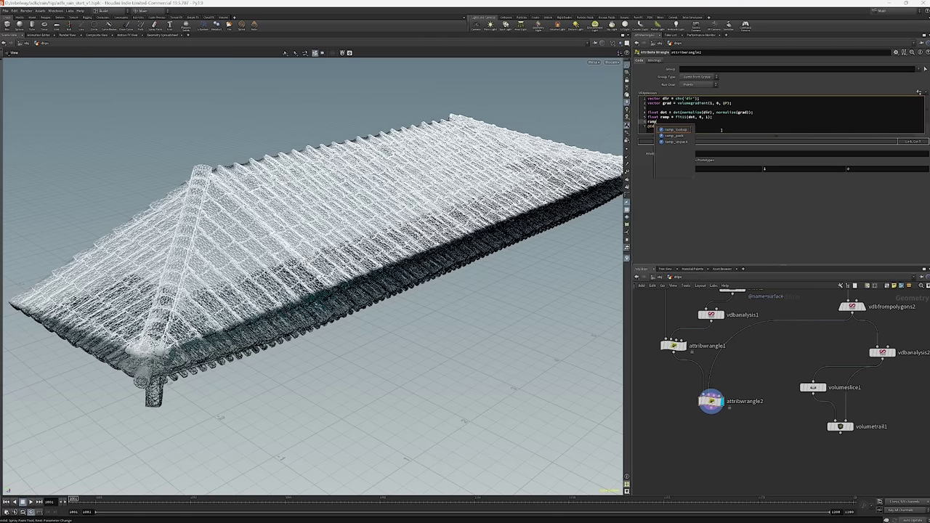
{"action": "type", "text": " = ch"}
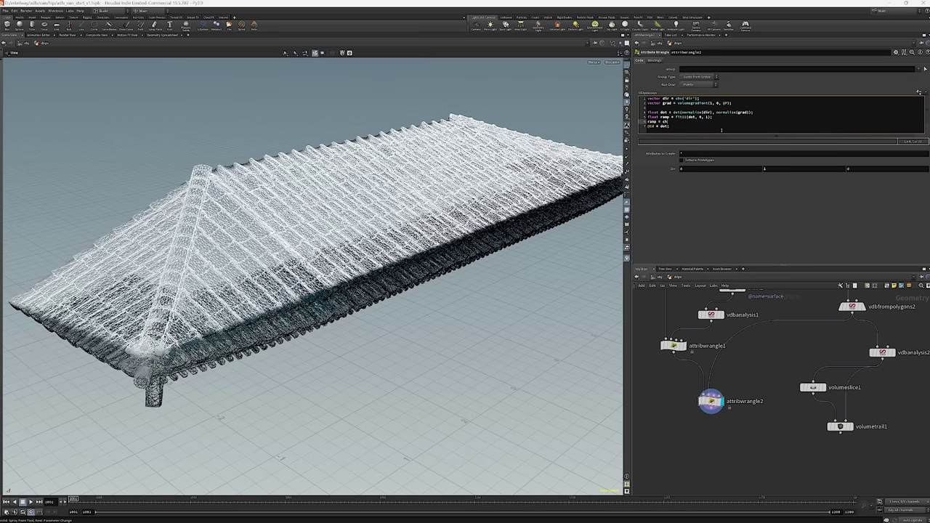
{"action": "type", "text": "ramp("}
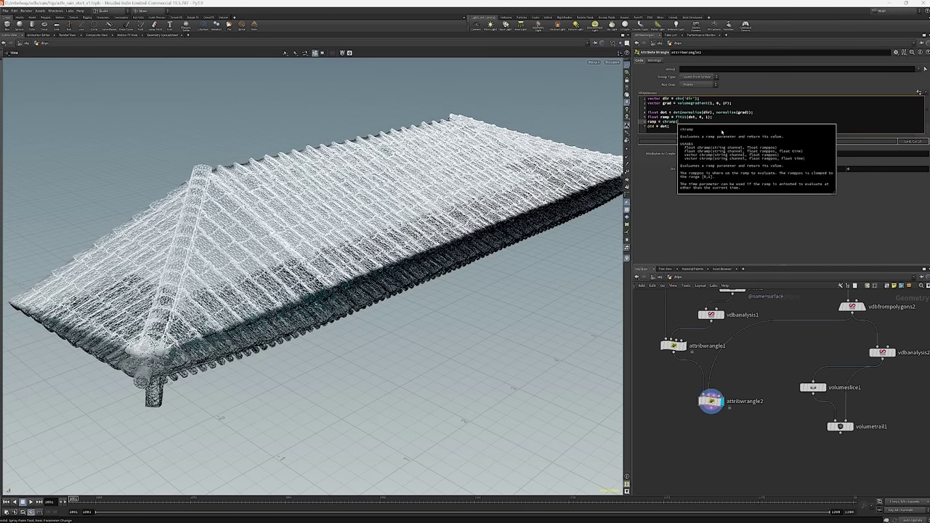
{"action": "type", "text": "'"}
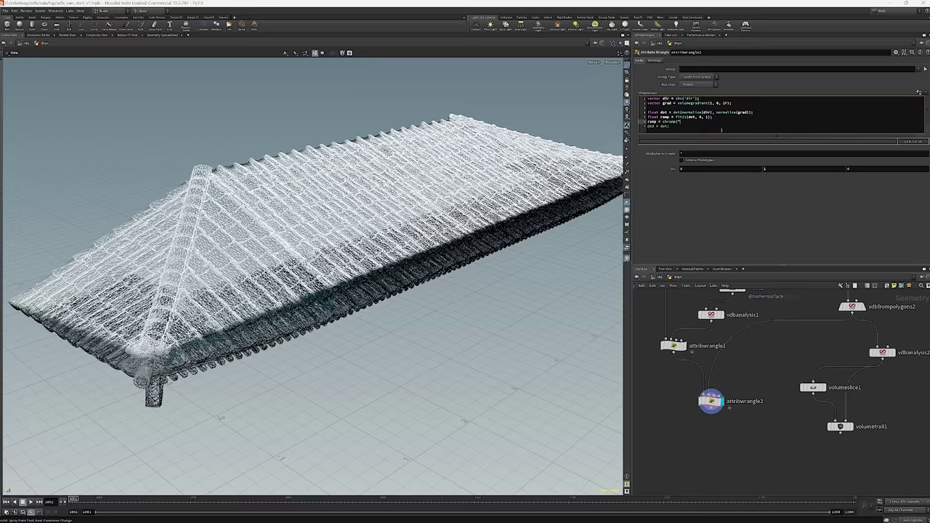
{"action": "type", "text": "Dot Rad"}
{"action": "type", "text": "ramp"}
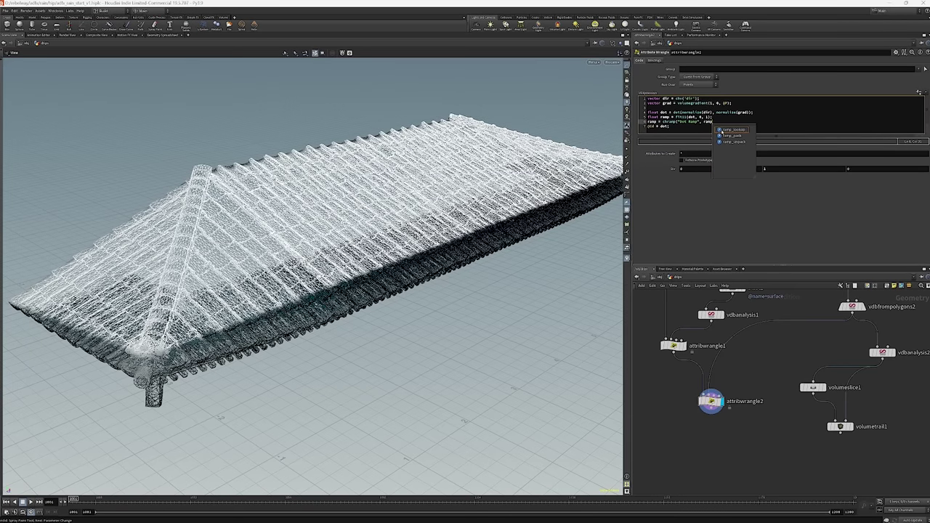
{"action": "key", "text": "Escape"}
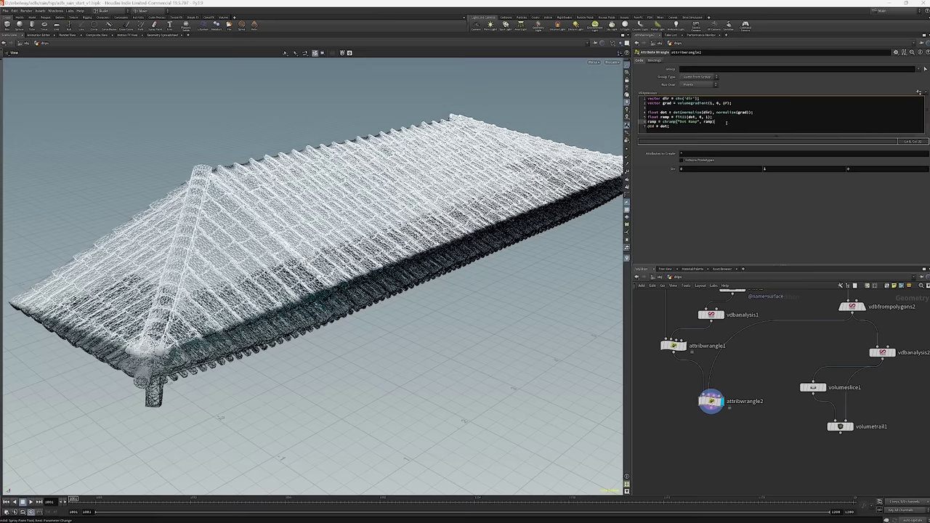
{"action": "type", "text": ";"}
{"action": "key", "text": "Return"}
{"action": "key", "text": "Down"}
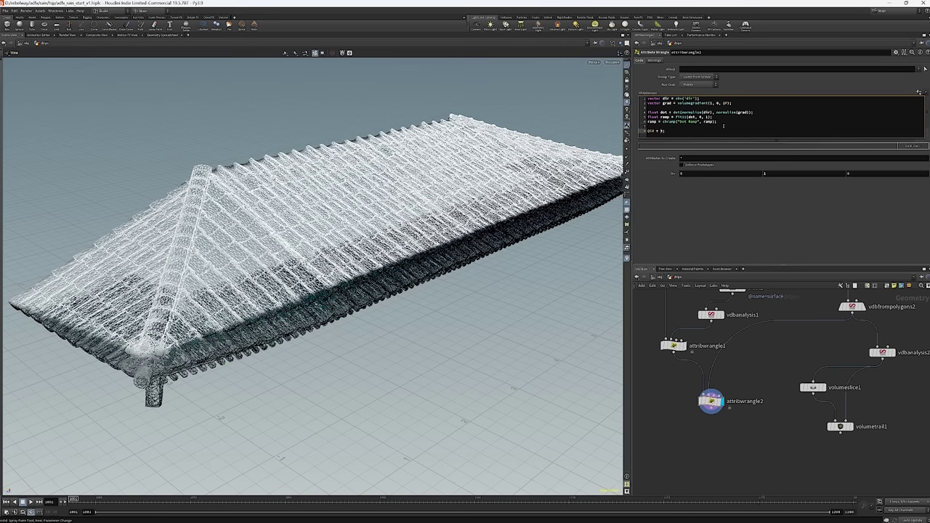
{"action": "type", "text": "ramp"}
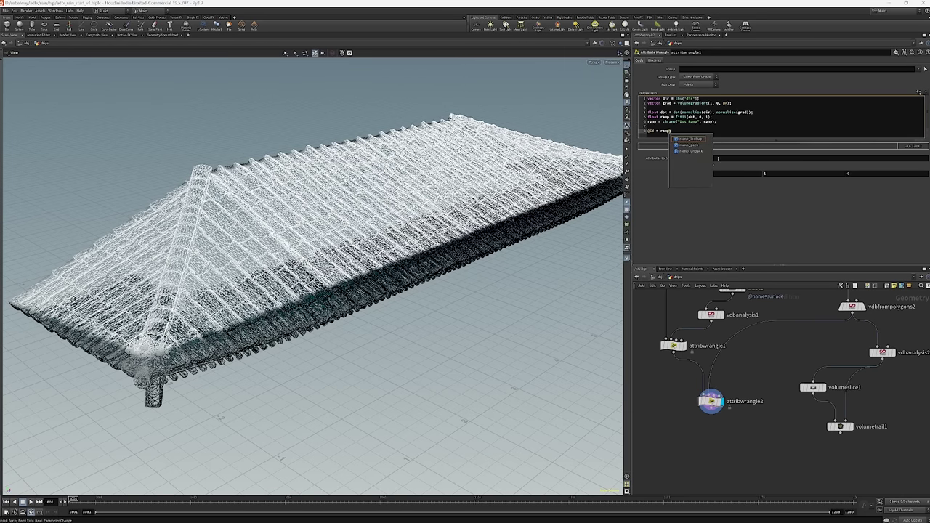
{"action": "type", "text": ";"}
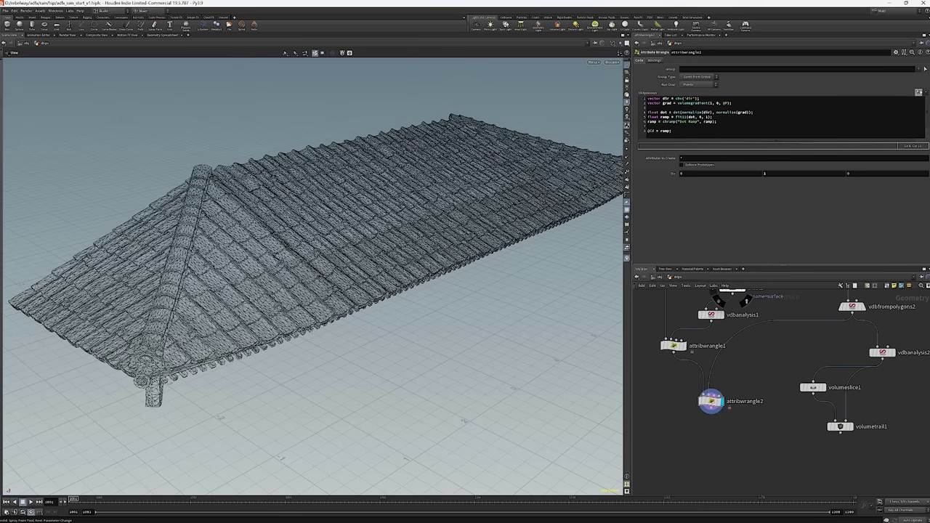
{"action": "left_click", "coordinate": [919, 93]}
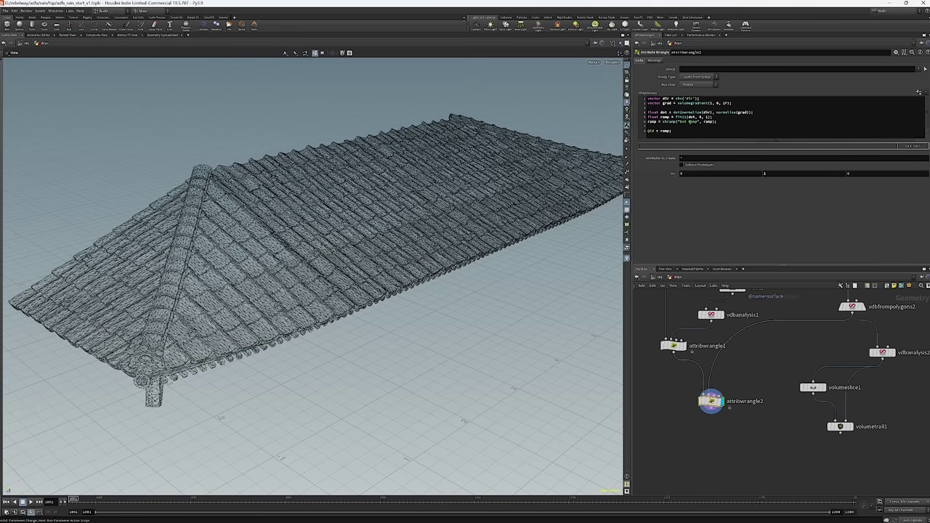
Rename the chramp channel to DotRamp and create its ramp parameter on attribwrangle2.
{"action": "left_click", "coordinate": [745, 129]}
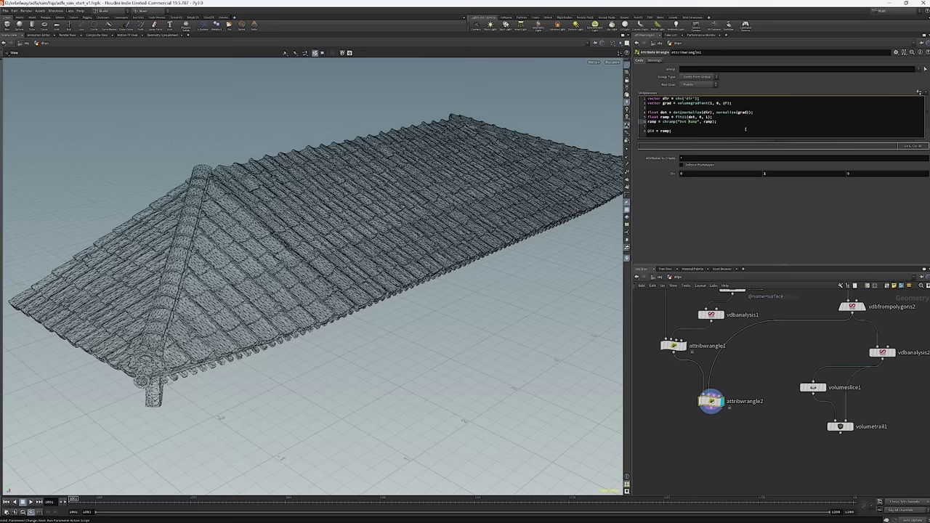
{"action": "key", "text": "BackSpace"}
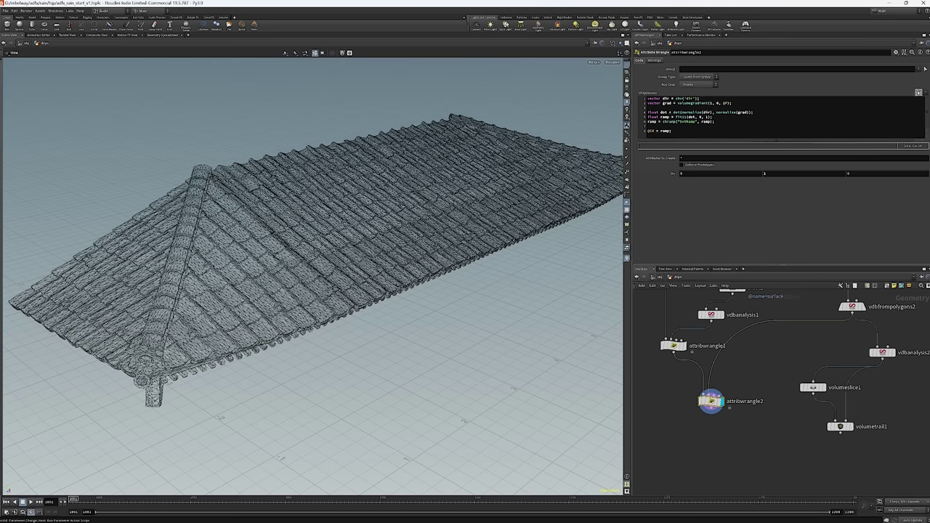
{"action": "left_click", "coordinate": [919, 93]}
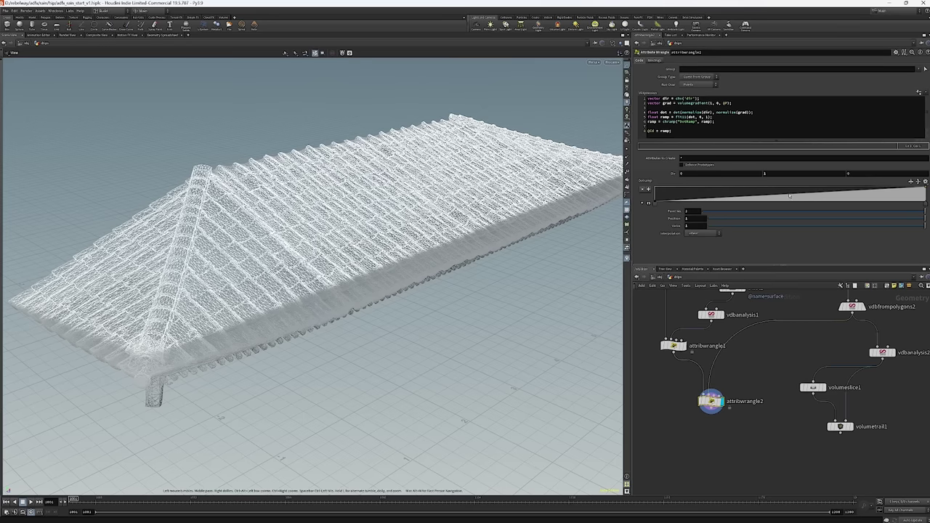
Shape DotRamp into a peak with a middle point of value 1 at position 0.5 and an end point of value 0.
{"action": "left_click_drag", "start_coordinate": [796, 194], "coordinate": [794, 189]}
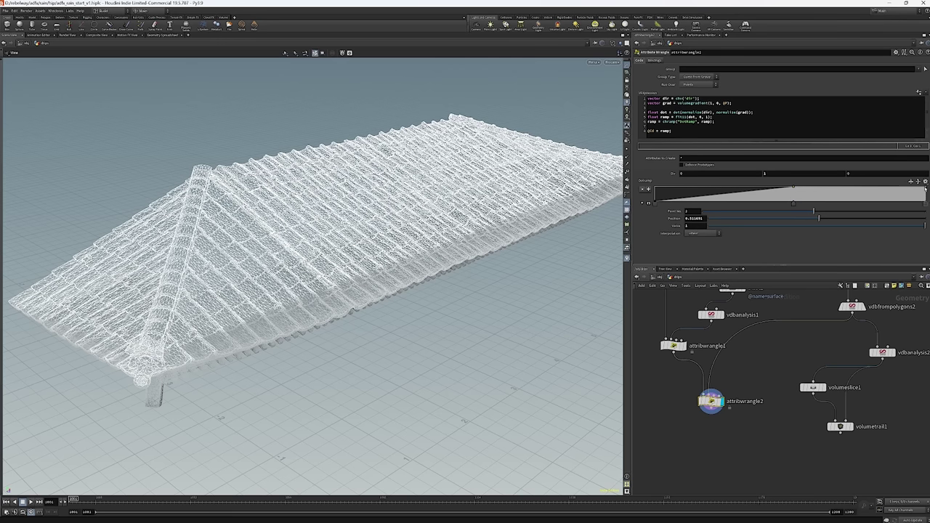
{"action": "left_click_drag", "start_coordinate": [925, 187], "coordinate": [926, 205]}
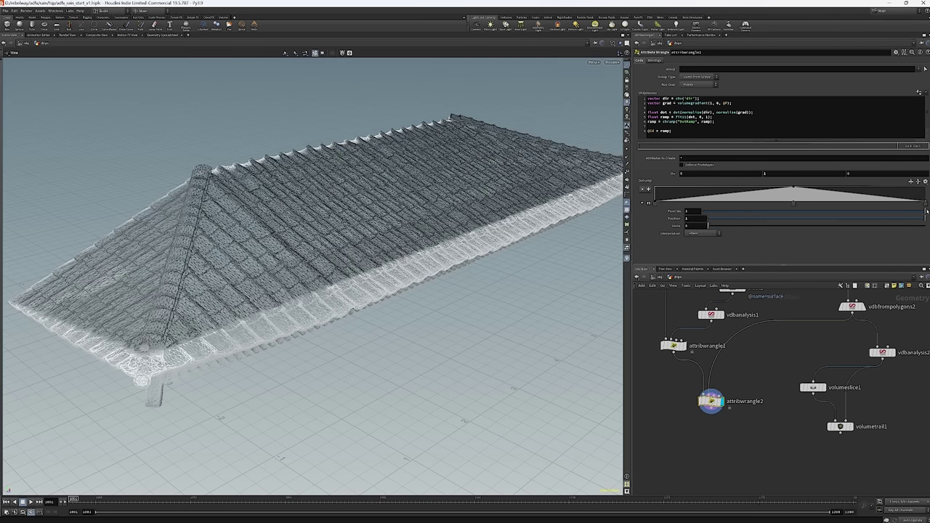
{"action": "left_click", "coordinate": [791, 204]}
{"action": "left_click_drag", "start_coordinate": [791, 205], "coordinate": [772, 203]}
{"action": "double_click", "coordinate": [694, 218]}
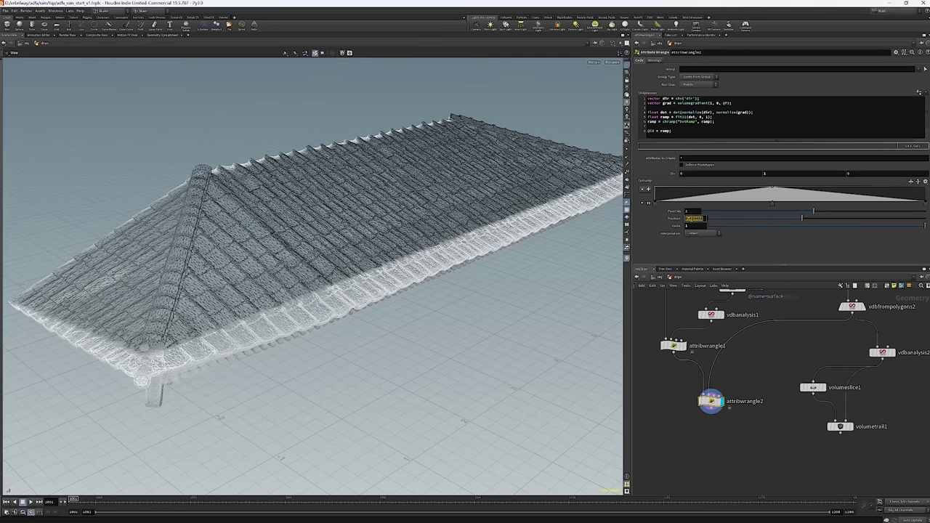
{"action": "type", "text": "0.5"}
{"action": "key", "text": "Return"}
Inspect the ramped mask above and below the roof, and compare it with attribwrangle1's colouring along the eaves.
{"action": "left_click_drag", "start_coordinate": [346, 286], "coordinate": [410, 245]}
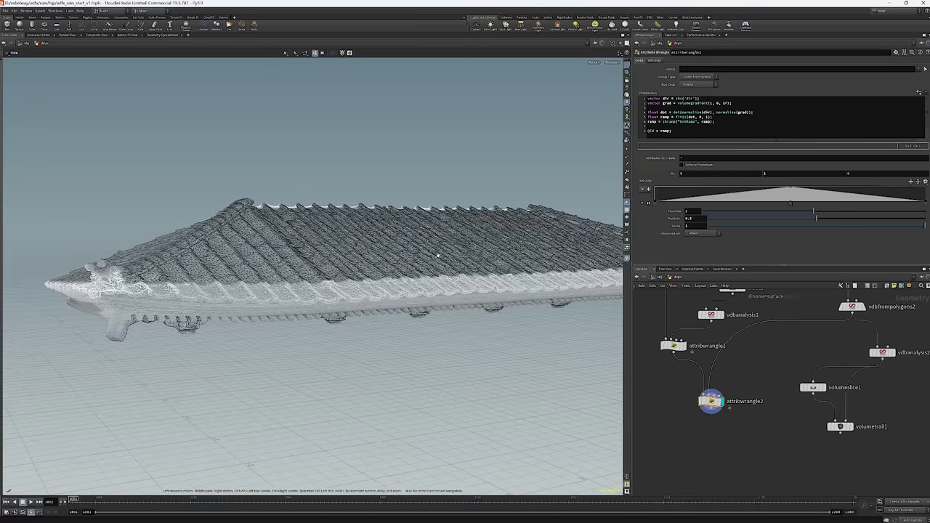
{"action": "left_click_drag", "start_coordinate": [493, 258], "coordinate": [244, 140]}
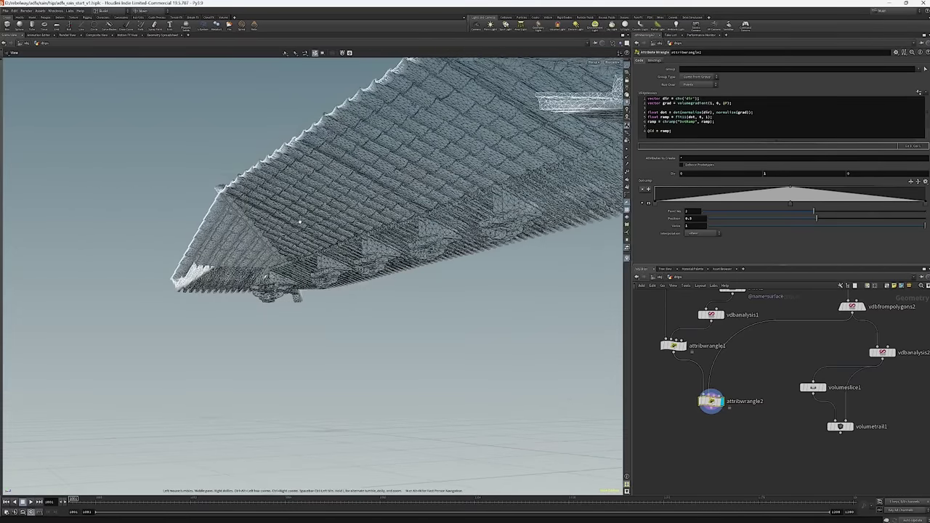
{"action": "left_click_drag", "start_coordinate": [300, 221], "coordinate": [523, 335]}
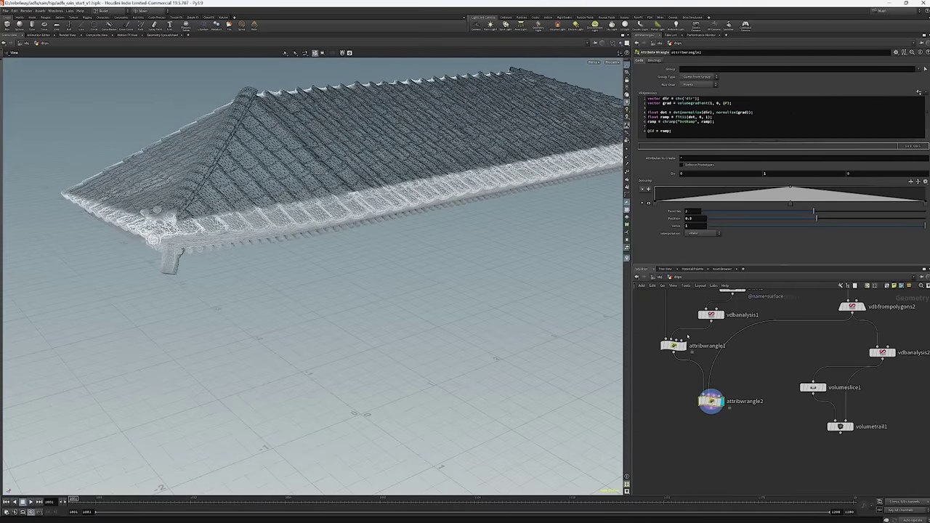
{"action": "left_click", "coordinate": [686, 344]}
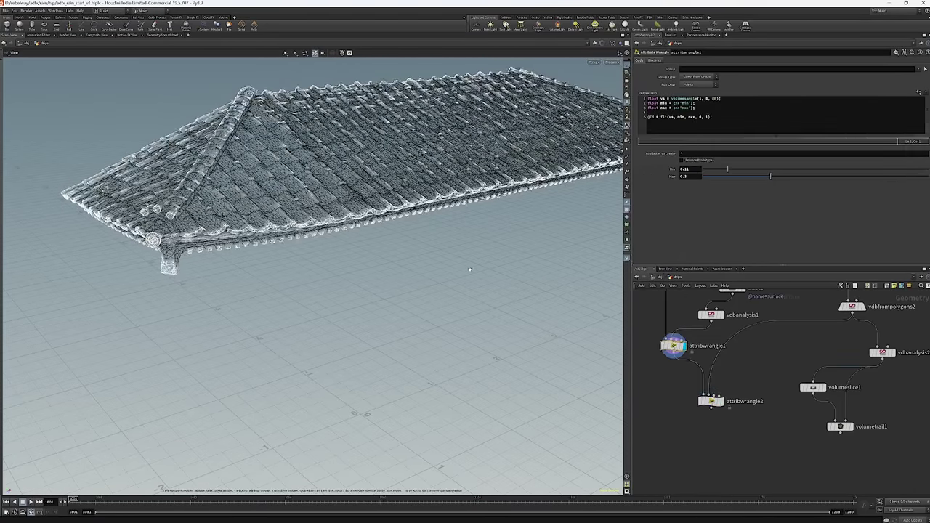
{"action": "left_click_drag", "start_coordinate": [469, 269], "coordinate": [203, 305]}
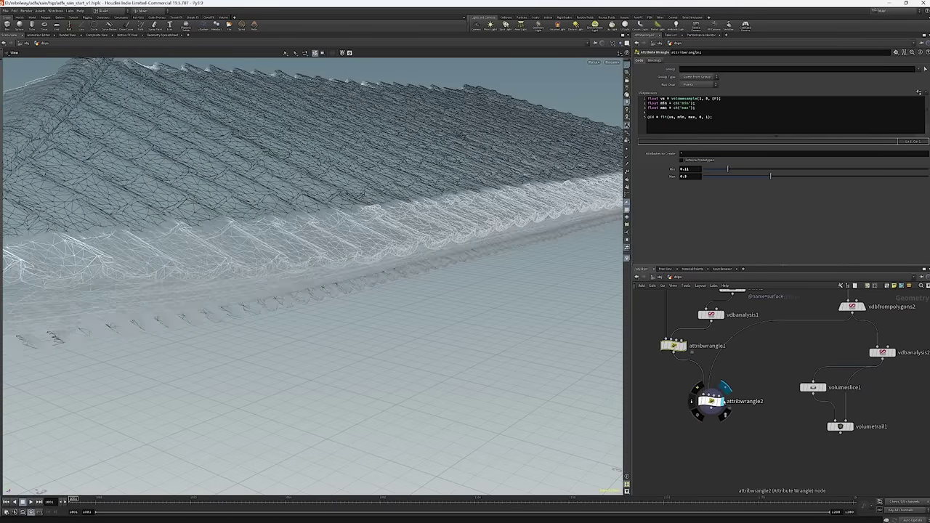
{"action": "left_click", "coordinate": [721, 402]}
{"action": "left_click", "coordinate": [710, 400]}
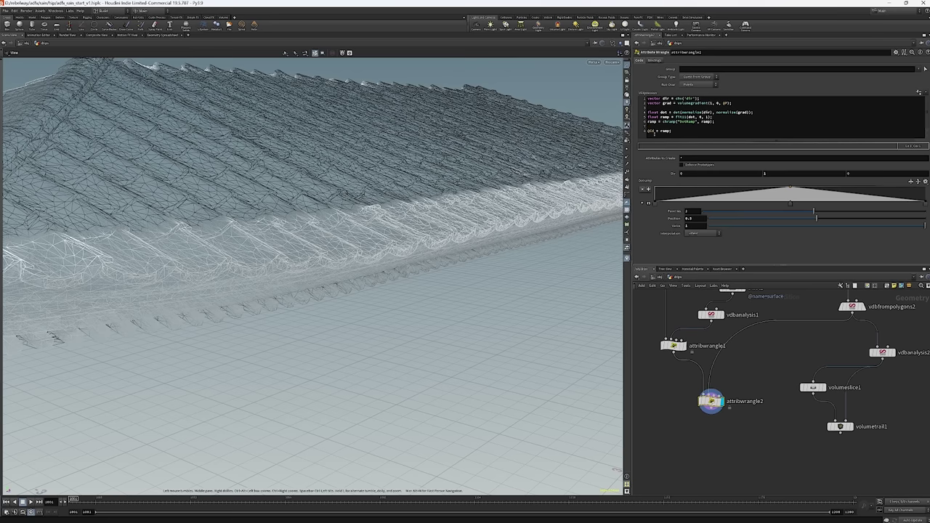
{"action": "left_click", "coordinate": [669, 132]}
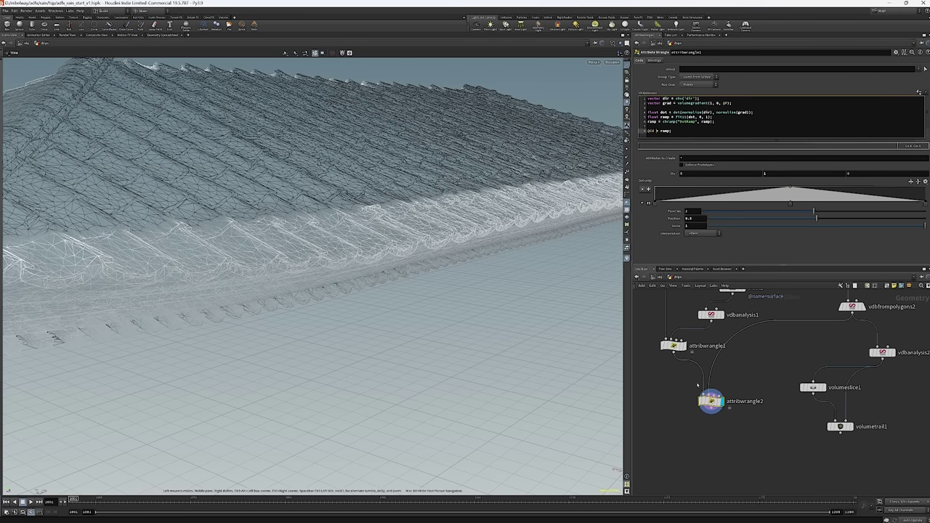
{"action": "left_click_drag", "start_coordinate": [698, 385], "coordinate": [705, 391]}
{"action": "type", "text": "*"}
Examine the combined mask on the roof edges from several angles and through the scene's camera.
{"action": "left_click_drag", "start_coordinate": [327, 306], "coordinate": [340, 245]}
{"action": "left_click_drag", "start_coordinate": [480, 456], "coordinate": [437, 446]}
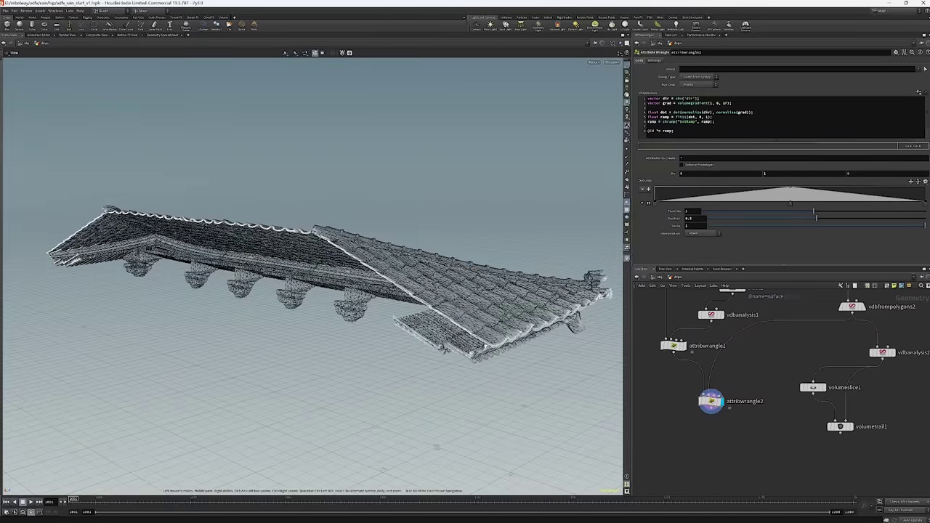
{"action": "left_click_drag", "start_coordinate": [229, 215], "coordinate": [230, 226]}
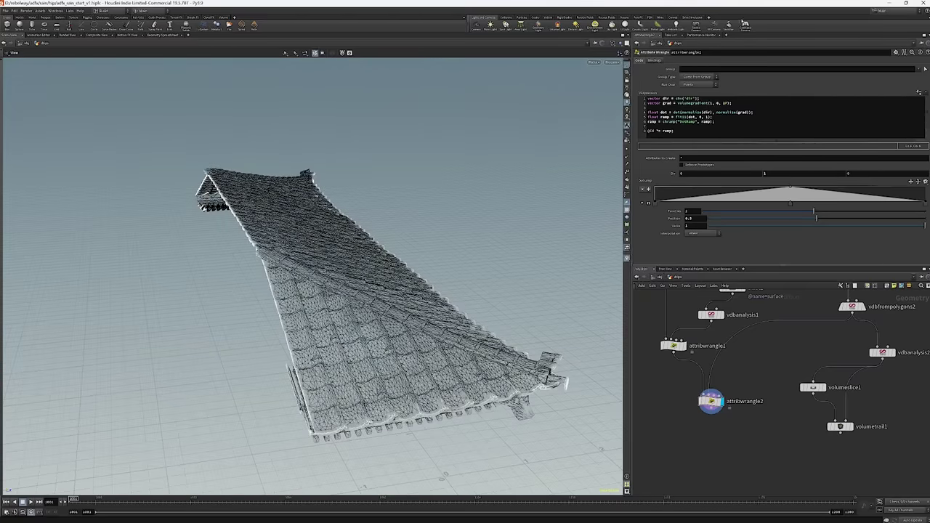
{"action": "left_click", "coordinate": [613, 61]}
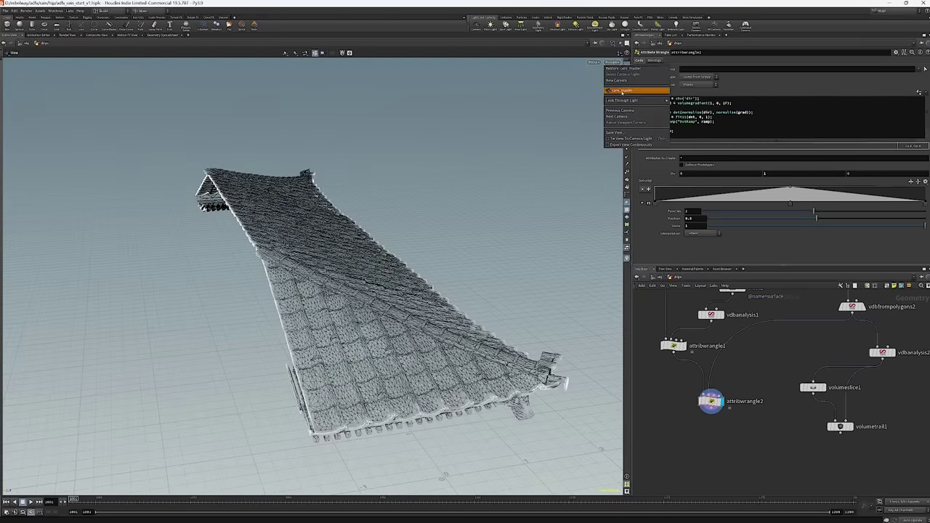
{"action": "left_click", "coordinate": [622, 90]}
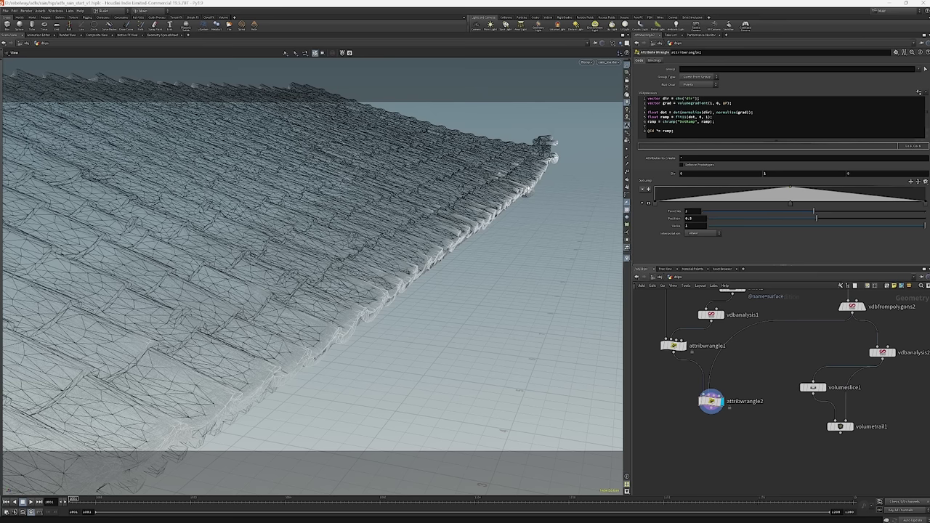
{"action": "scroll", "coordinate": [487, 201], "scroll_direction": "down", "scroll_amount": 6}
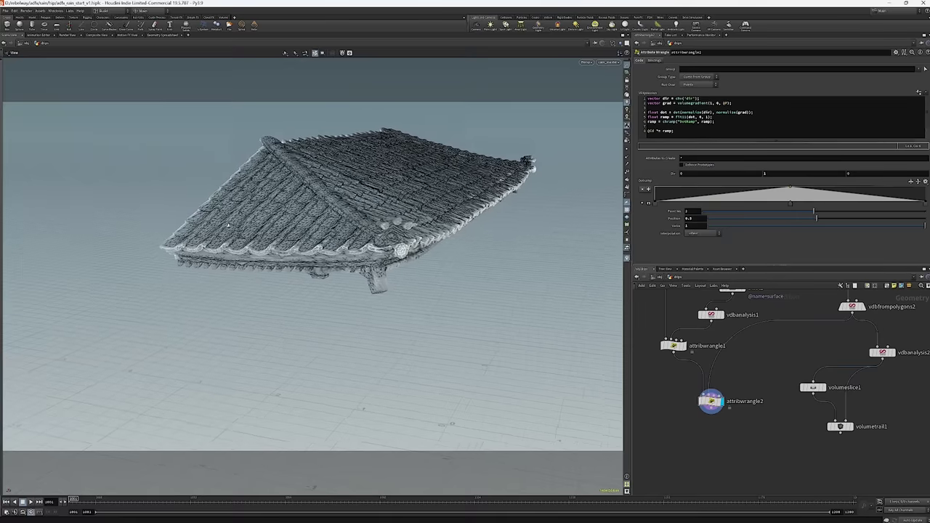
{"action": "left_click_drag", "start_coordinate": [488, 200], "coordinate": [419, 260]}
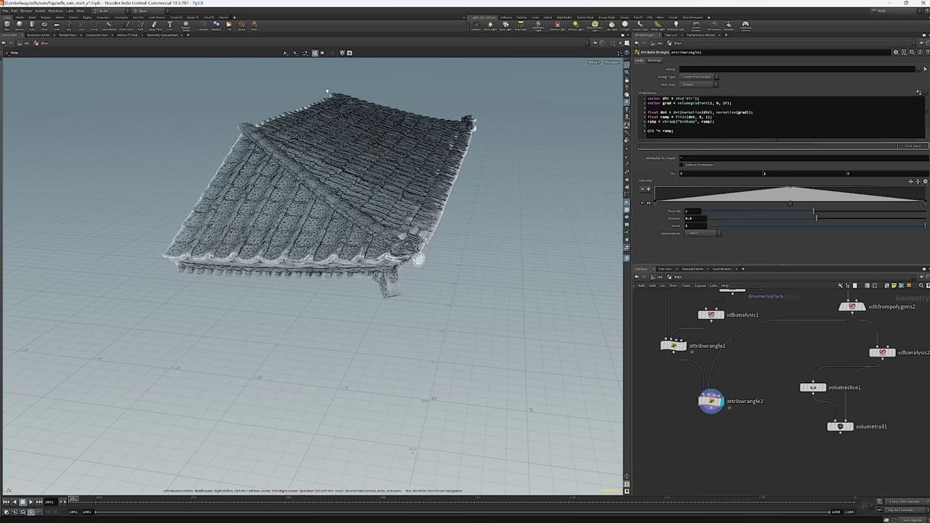
Add a Clip node to the network below attribwrangle2.
{"action": "key", "text": "Tab"}
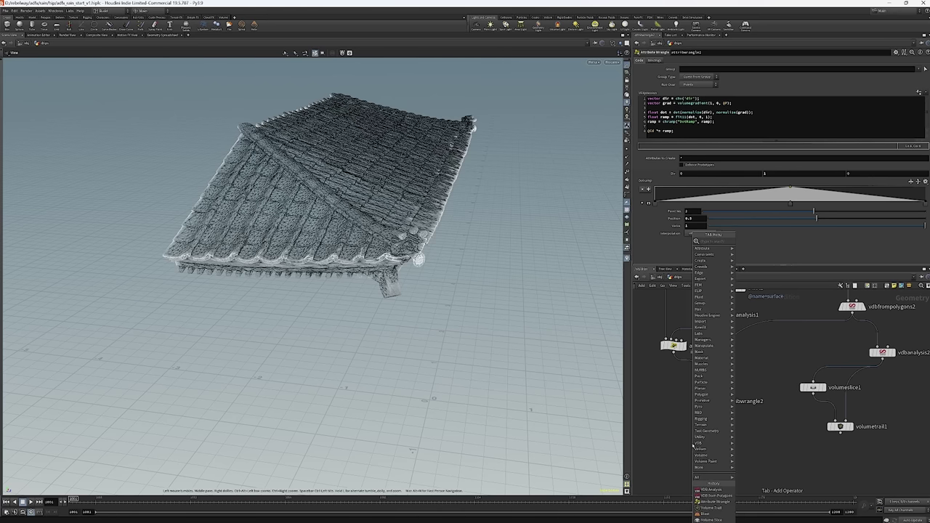
{"action": "key", "text": "Escape"}
{"action": "key", "text": "Tab"}
{"action": "type", "text": "clip"}
{"action": "key", "text": "Return"}
{"action": "left_click", "coordinate": [692, 443]}
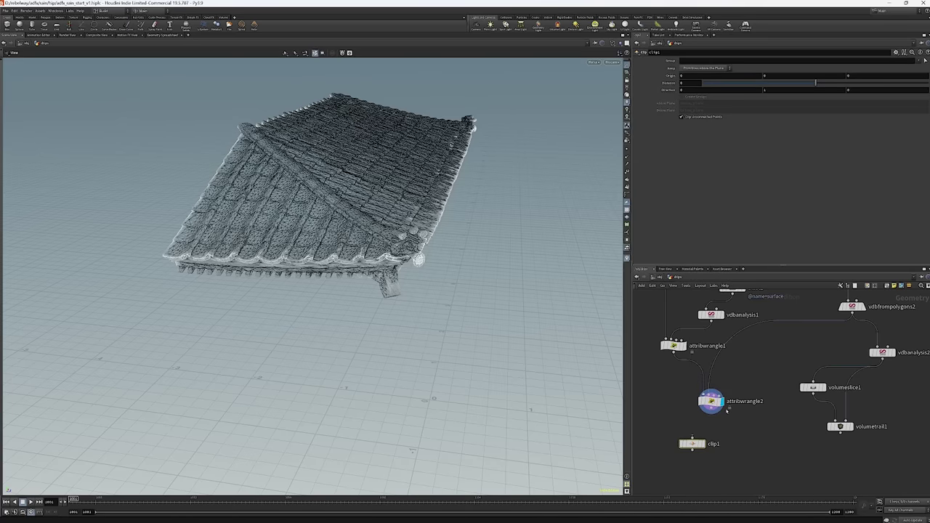
Wire clip1 to attribwrangle2 and clip the roof with direction 0, 0, 1 and a distance of about -1.88, checking it against the camera view.
{"action": "left_click_drag", "start_coordinate": [711, 411], "coordinate": [692, 439]}
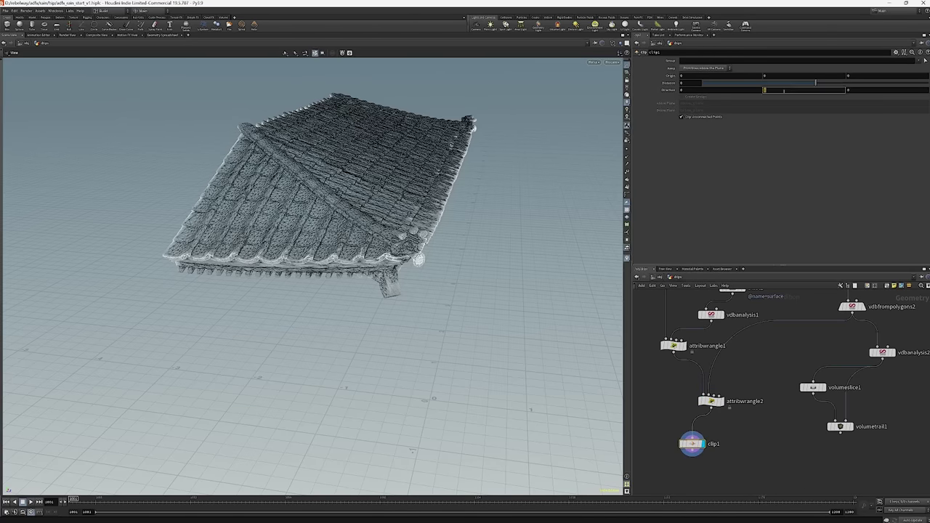
{"action": "key", "text": "Tab"}
{"action": "type", "text": "1"}
{"action": "key", "text": "Return"}
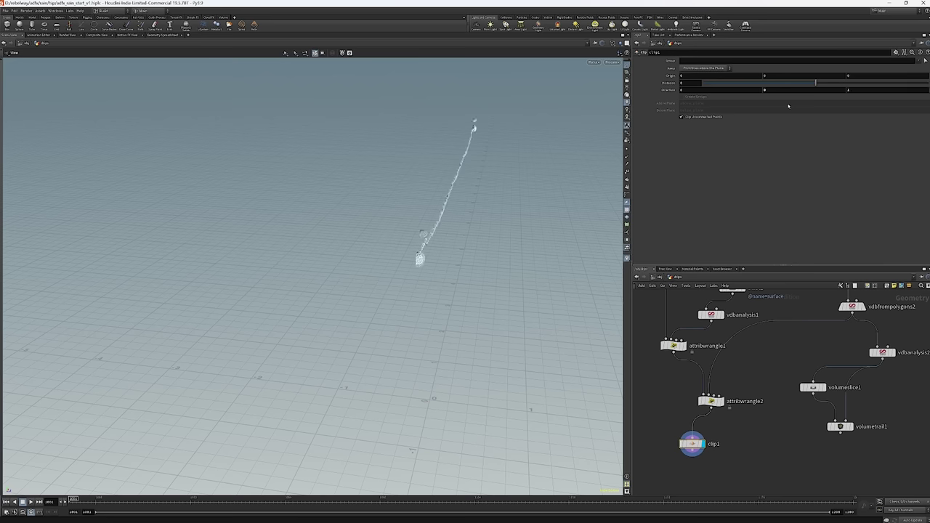
{"action": "left_click_drag", "start_coordinate": [816, 83], "coordinate": [772, 90]}
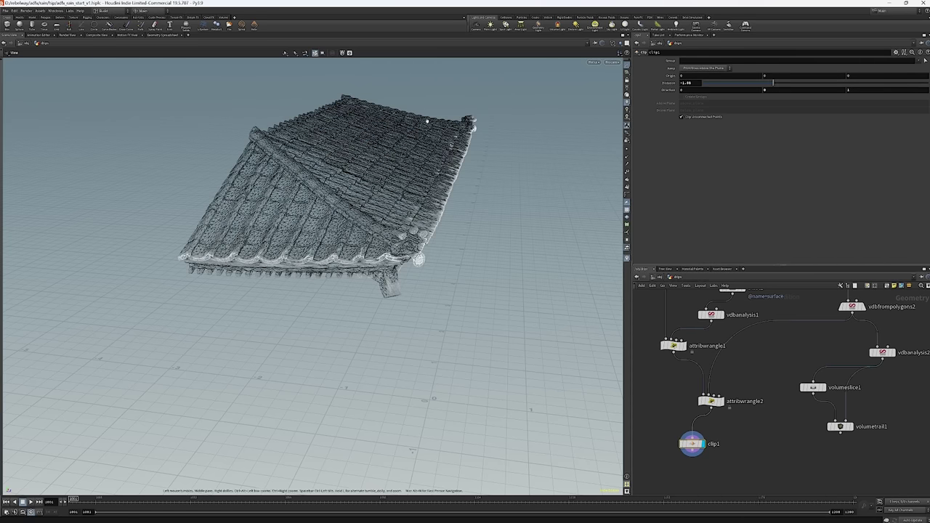
{"action": "left_click", "coordinate": [612, 62]}
{"action": "left_click", "coordinate": [618, 92]}
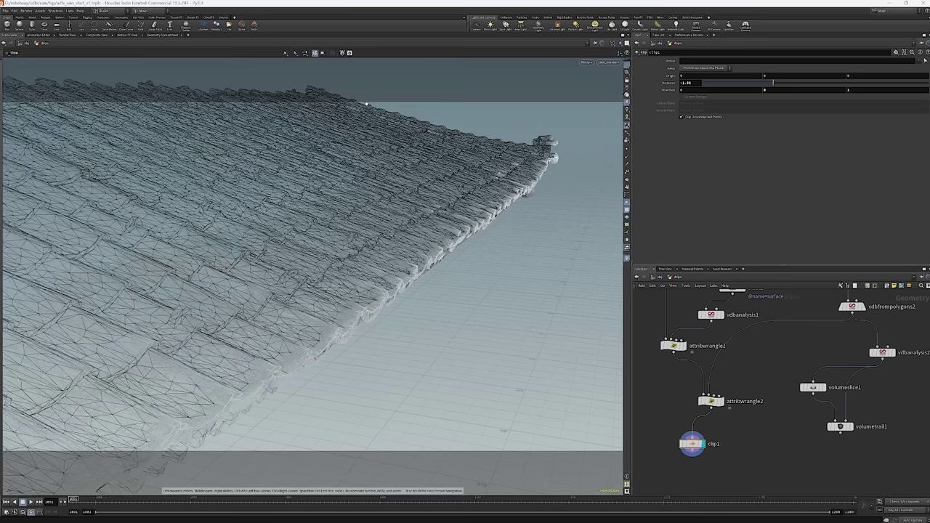
{"action": "left_click_drag", "start_coordinate": [519, 140], "coordinate": [207, 157]}
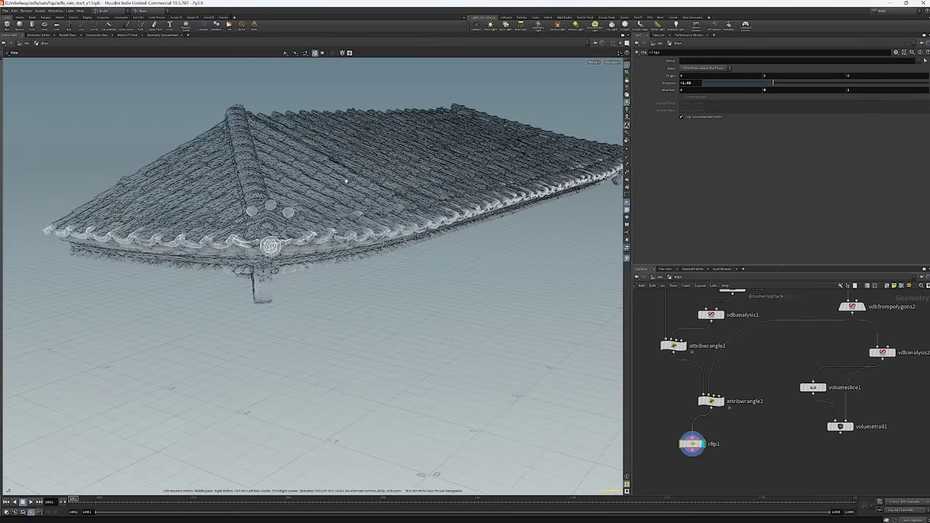
{"action": "left_click_drag", "start_coordinate": [346, 182], "coordinate": [305, 192]}
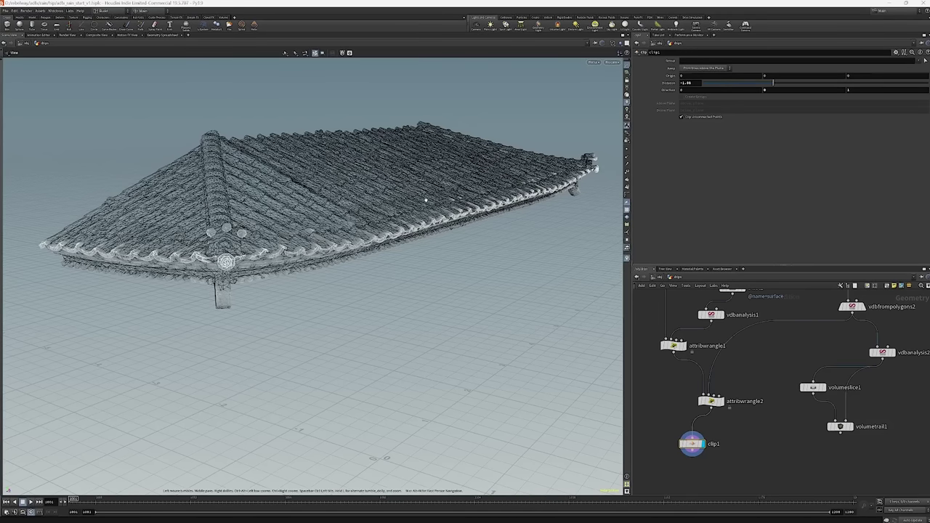
{"action": "left_click_drag", "start_coordinate": [416, 202], "coordinate": [452, 240]}
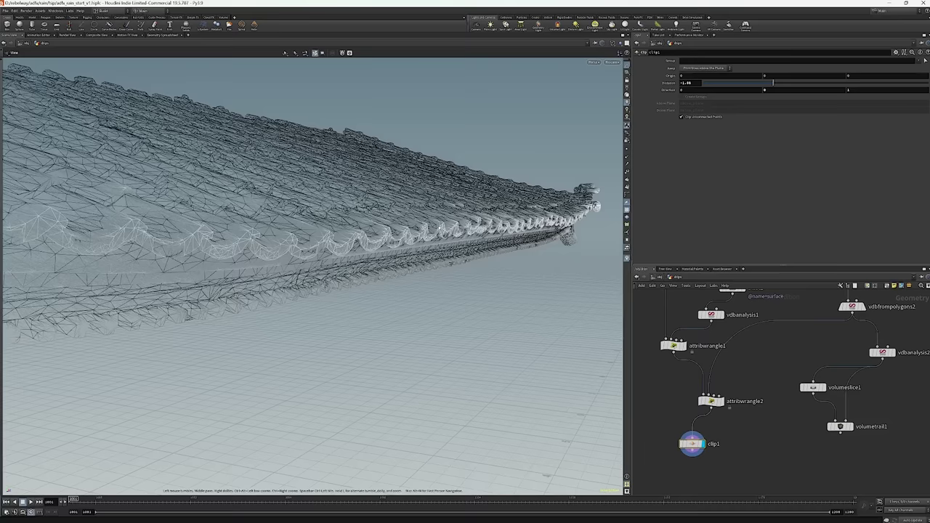
Add a Scatter node fed by clip1 and display its points.
{"action": "middle_click_drag", "start_coordinate": [753, 460], "coordinate": [767, 399]}
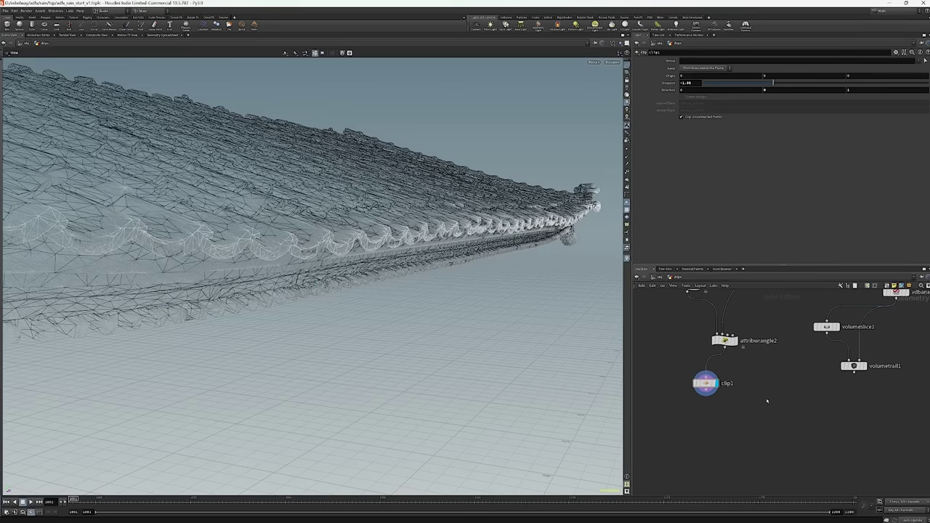
{"action": "key", "text": "Tab"}
{"action": "type", "text": "sc"}
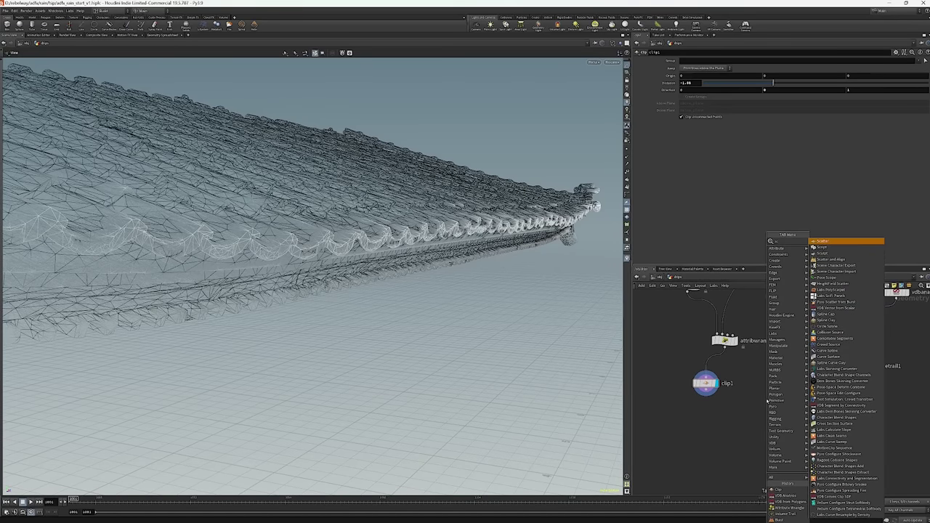
{"action": "key", "text": "Return"}
{"action": "left_click", "coordinate": [767, 399]}
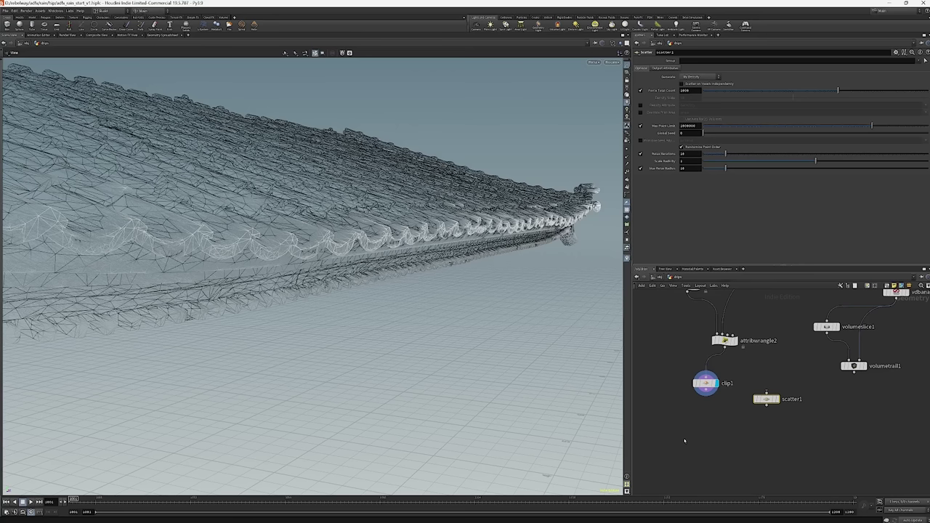
{"action": "left_click_drag", "start_coordinate": [767, 399], "coordinate": [770, 409]}
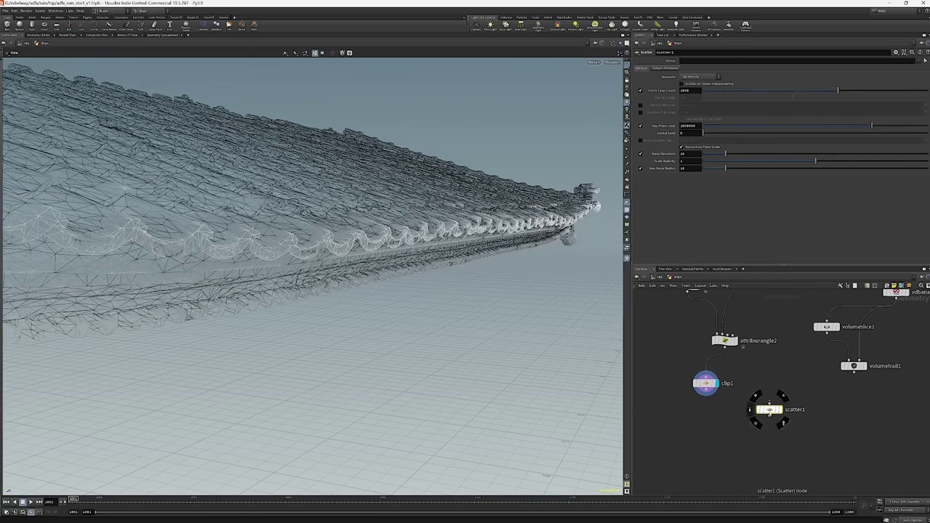
{"action": "left_click_drag", "start_coordinate": [770, 409], "coordinate": [769, 412]}
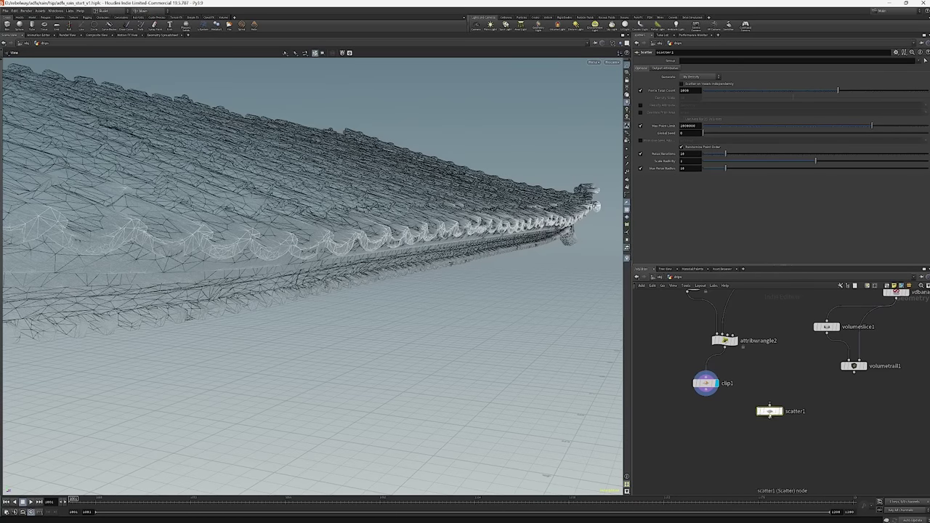
{"action": "left_click", "coordinate": [779, 411]}
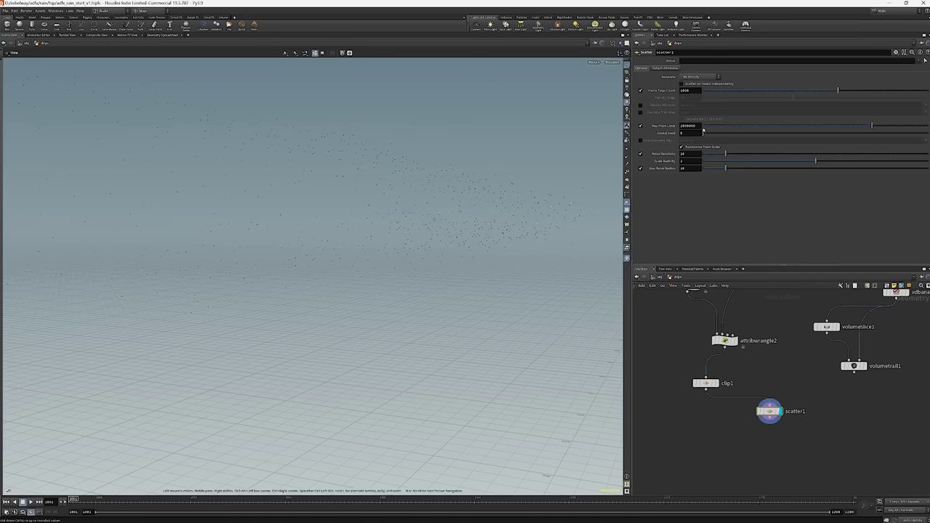
Enable the Density Attribute on the scatter node and set it to Cd.
{"action": "left_click", "coordinate": [640, 105]}
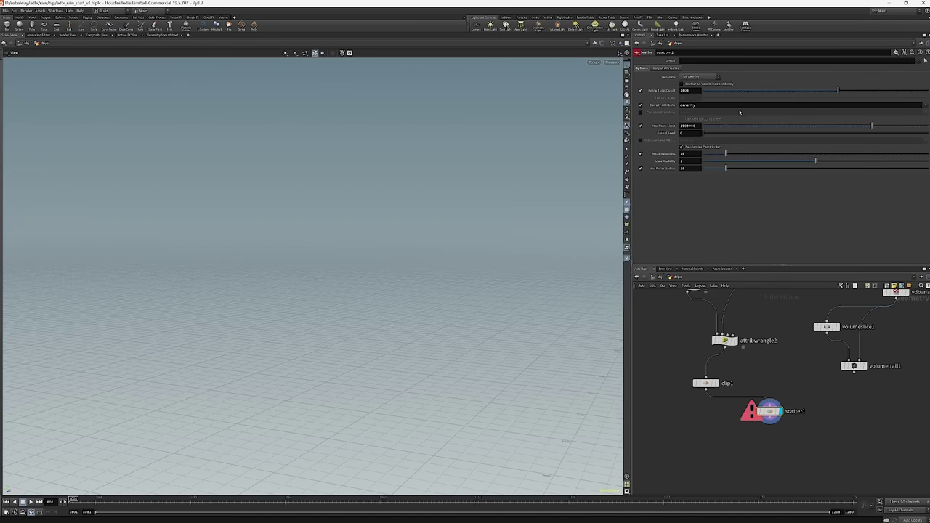
{"action": "left_click", "coordinate": [732, 104]}
{"action": "double_click", "coordinate": [732, 103]}
{"action": "type", "text": "Cd"}
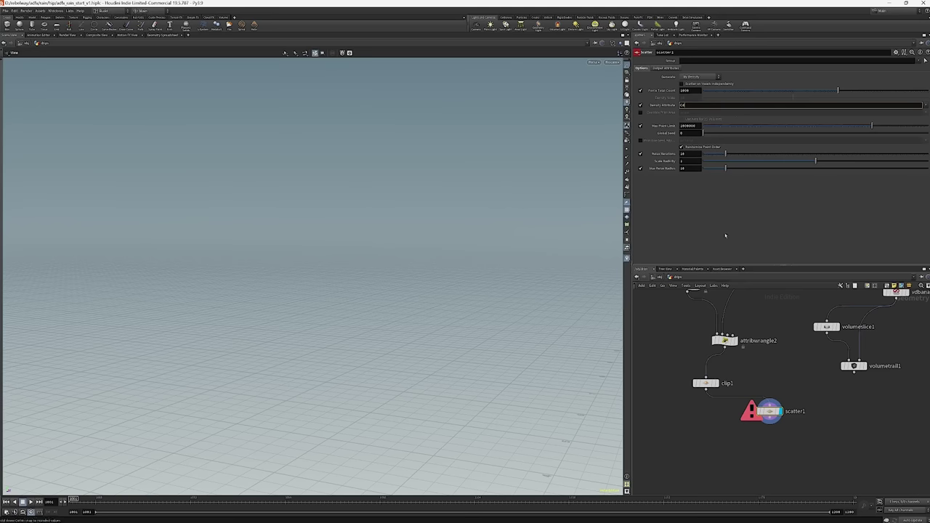
{"action": "key", "text": "Return"}
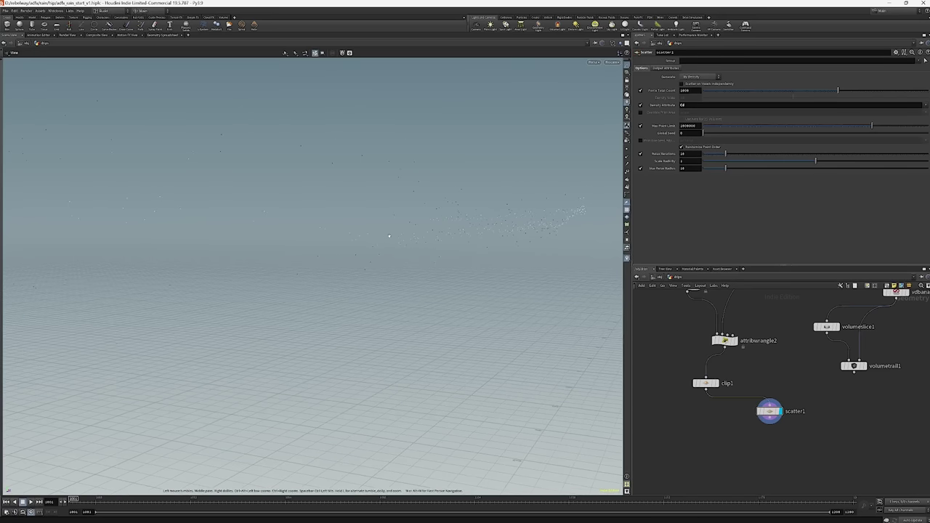
Narrow the dot ramp in attribwrangle2 by moving both end points inward, with the start point at position about 0.19, and inspect the scattered points.
{"action": "left_click_drag", "start_coordinate": [417, 231], "coordinate": [155, 457]}
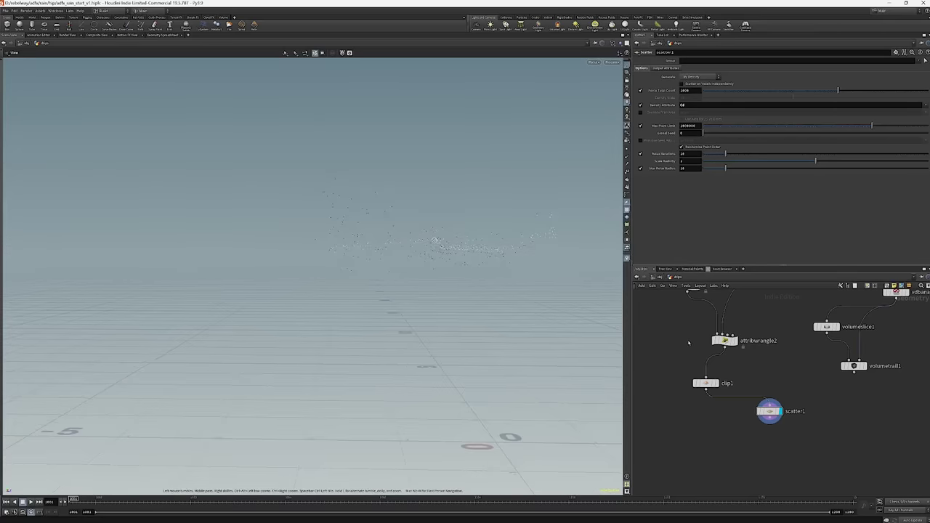
{"action": "left_click", "coordinate": [719, 340]}
{"action": "left_click_drag", "start_coordinate": [324, 222], "coordinate": [365, 219]}
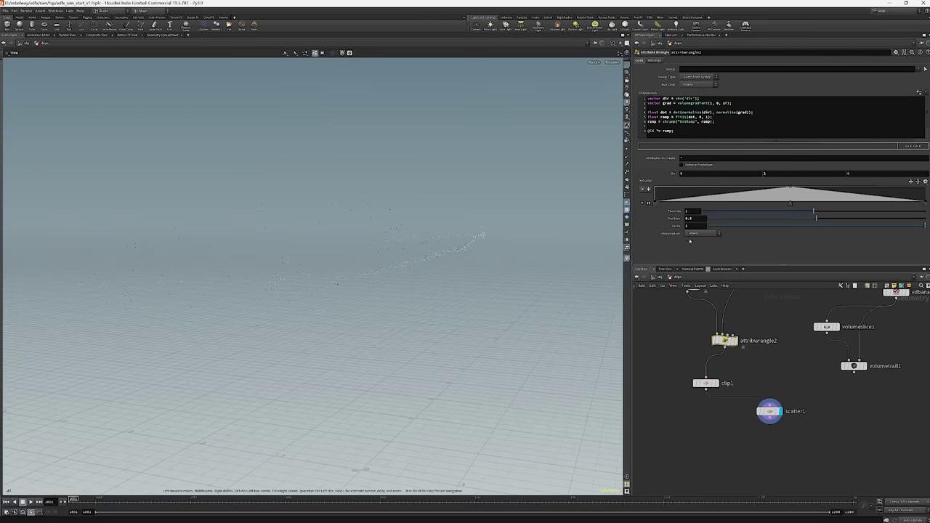
{"action": "left_click_drag", "start_coordinate": [654, 207], "coordinate": [686, 211]}
{"action": "left_click_drag", "start_coordinate": [927, 205], "coordinate": [861, 206]}
{"action": "left_click_drag", "start_coordinate": [687, 207], "coordinate": [724, 207]}
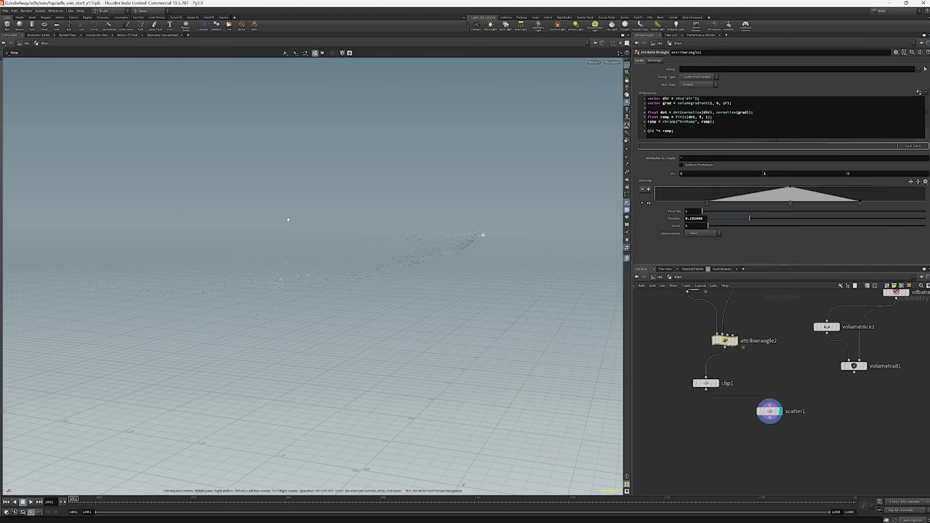
{"action": "mouse_move", "coordinate": [317, 224]}
{"action": "left_mouse_down"}
{"action": "mouse_move", "coordinate": [277, 236]}
{"action": "mouse_move", "coordinate": [293, 255]}
{"action": "left_mouse_up"}
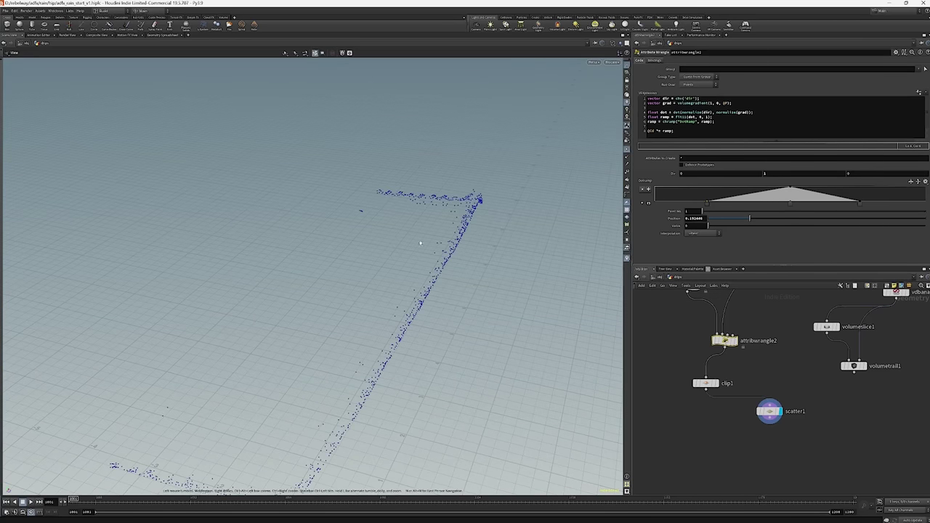
{"action": "mouse_move", "coordinate": [480, 200]}
{"action": "left_mouse_down"}
{"action": "mouse_move", "coordinate": [326, 244]}
{"action": "mouse_move", "coordinate": [225, 239]}
{"action": "left_mouse_up"}
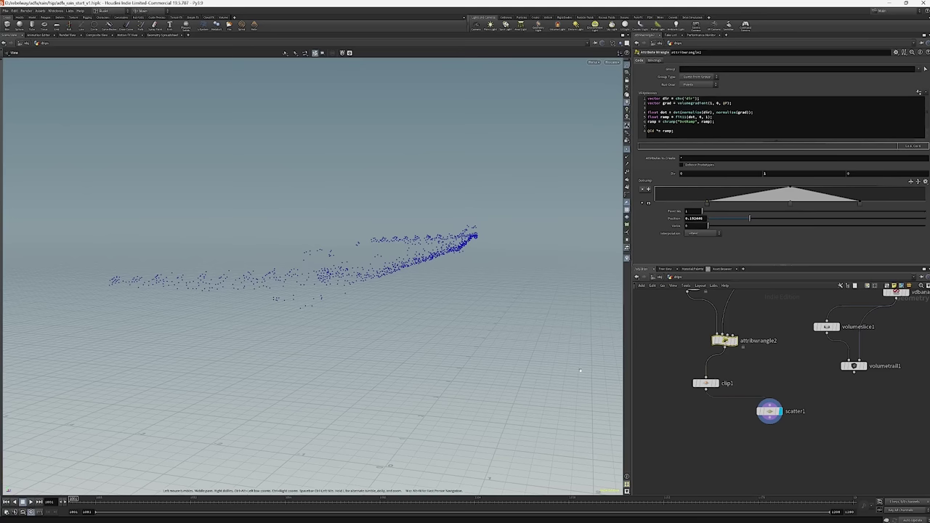
Delete the scatter node and turn off the point display in the viewport.
{"action": "left_click", "coordinate": [769, 411]}
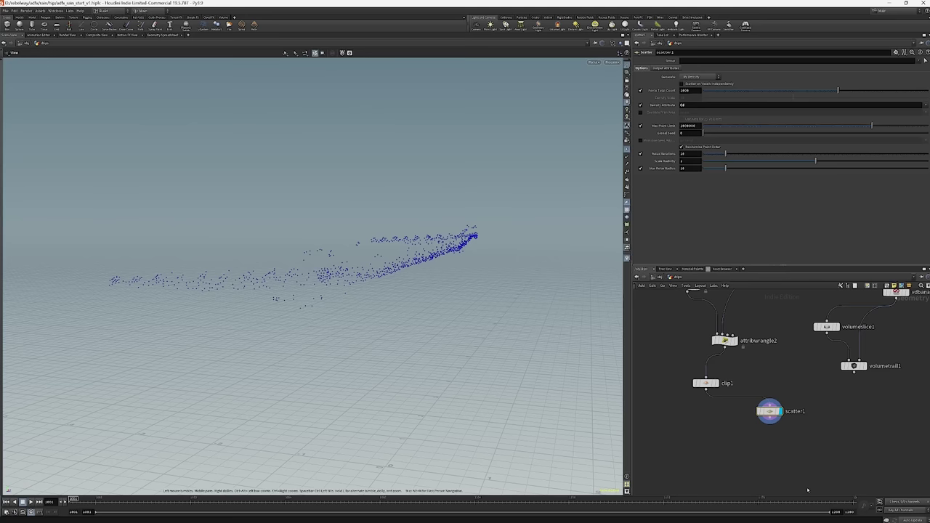
{"action": "key", "text": "Delete"}
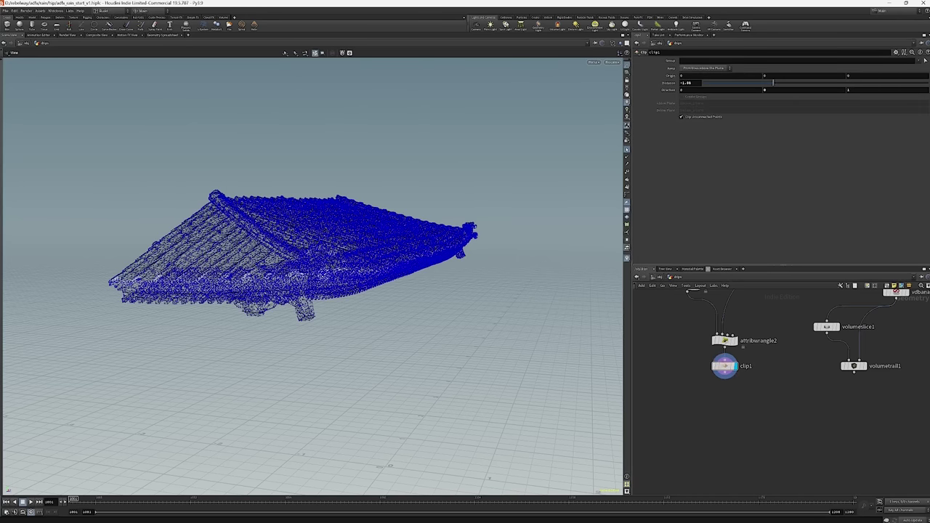
{"action": "left_click", "coordinate": [627, 149]}
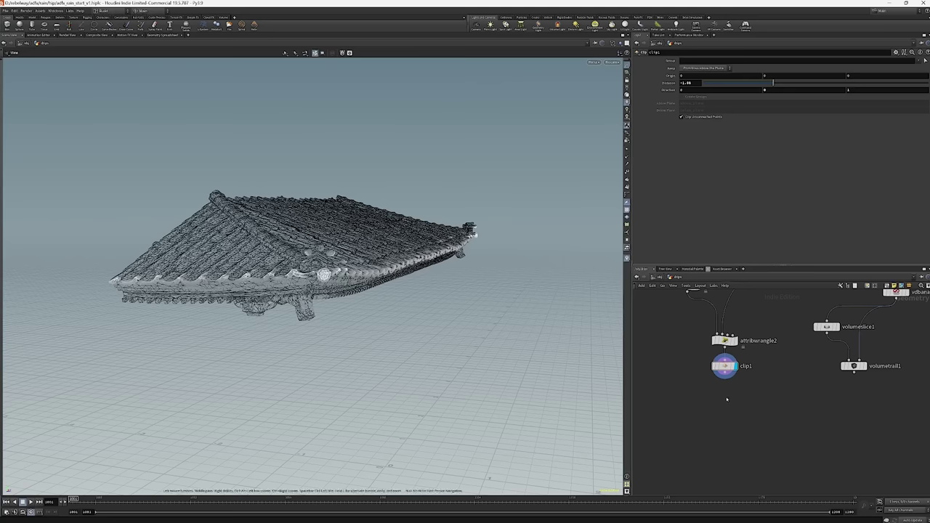
Add an Attribute Wrangle below clip1, wired to its output, and display it.
{"action": "key", "text": "Tab"}
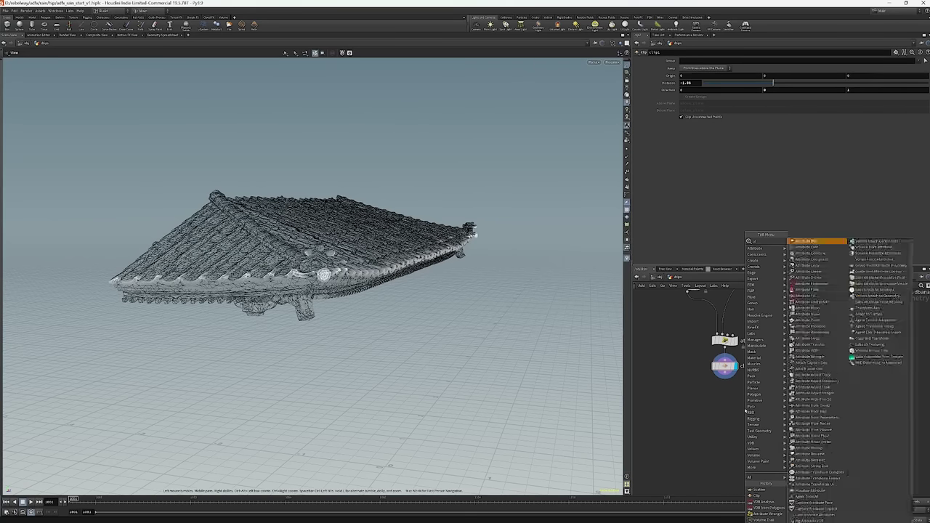
{"action": "key", "text": "Escape"}
{"action": "left_click", "coordinate": [746, 410]}
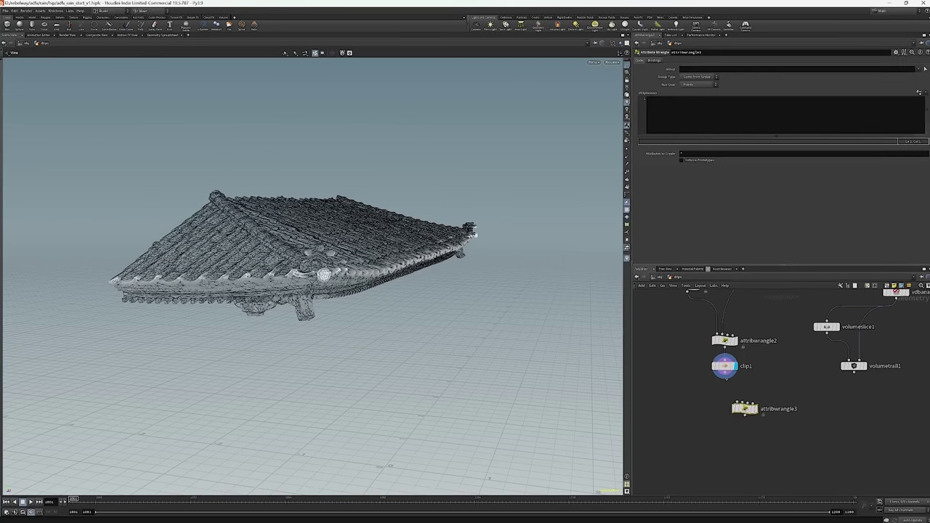
{"action": "left_click_drag", "start_coordinate": [745, 410], "coordinate": [736, 400]}
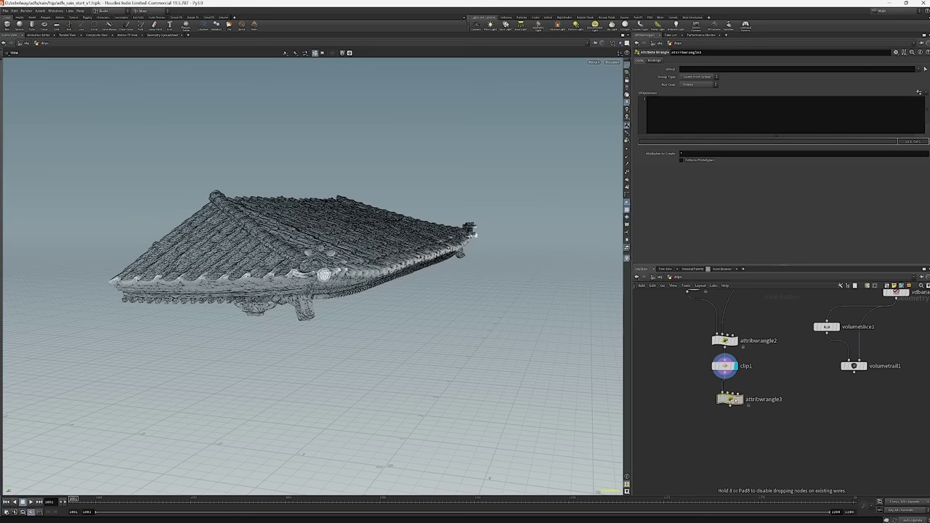
{"action": "left_click", "coordinate": [725, 400]}
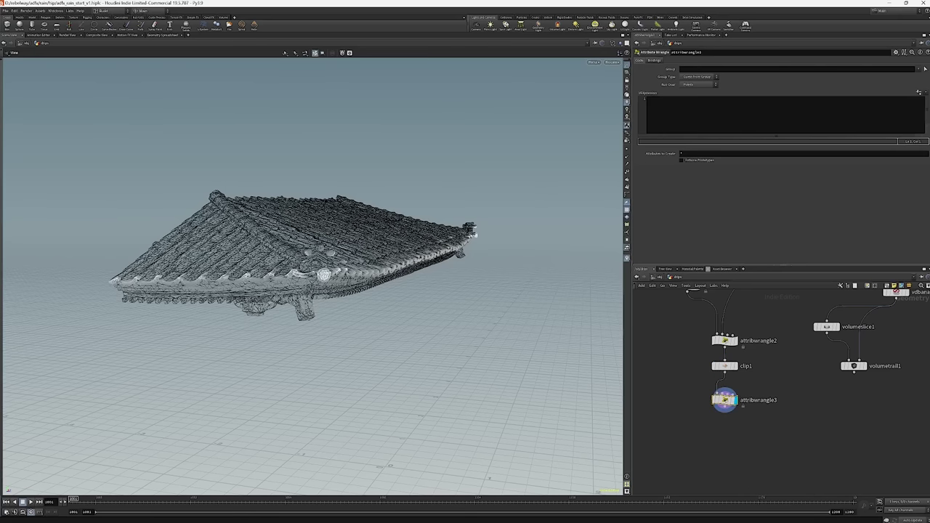
{"action": "left_click", "coordinate": [718, 112]}
{"action": "type", "text": "f@"}
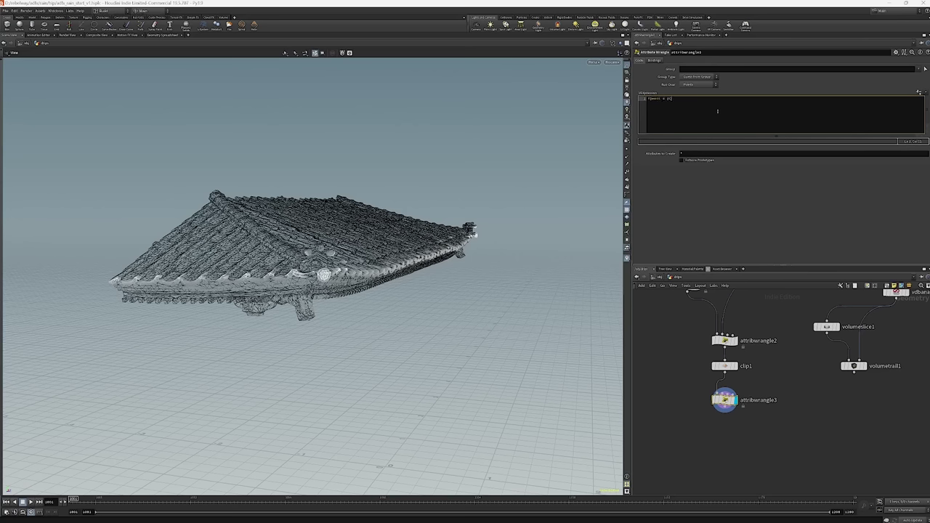
{"action": "type", "text": "emit = @Cd.x;"}
{"action": "middle_click", "coordinate": [725, 400]}
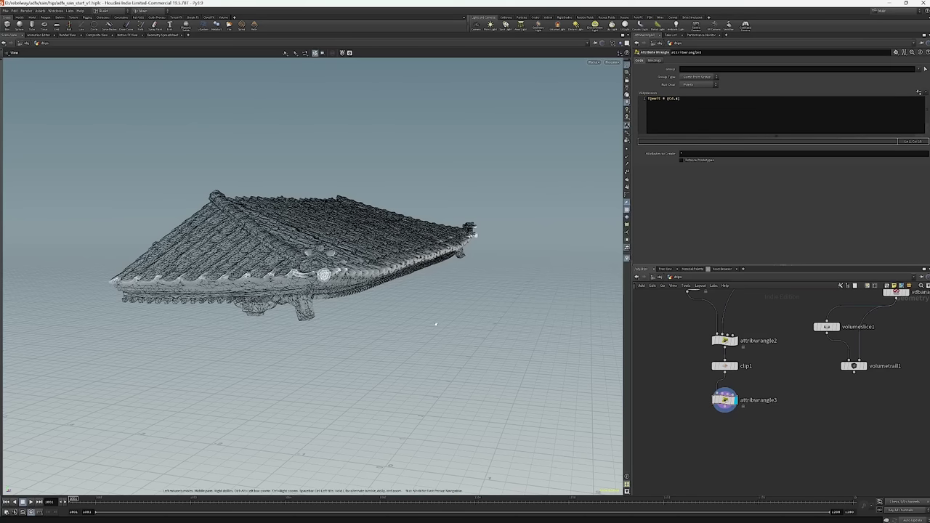
Add a POP Network below attribwrangle3, wire the wrangle into its first input and display it.
{"action": "key", "text": "Tab"}
{"action": "type", "text": "pop"}
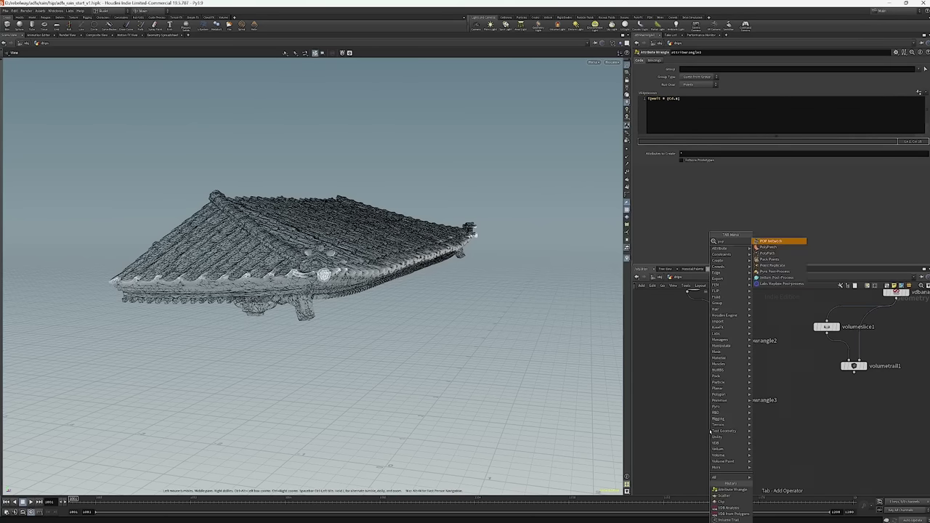
{"action": "key", "text": "Return"}
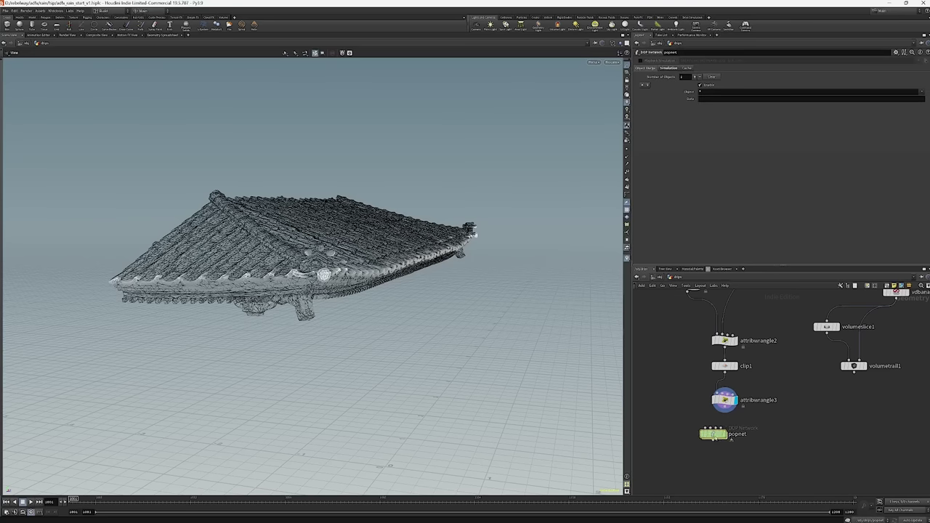
{"action": "left_click", "coordinate": [720, 439]}
{"action": "left_click_drag", "start_coordinate": [724, 412], "coordinate": [741, 436]}
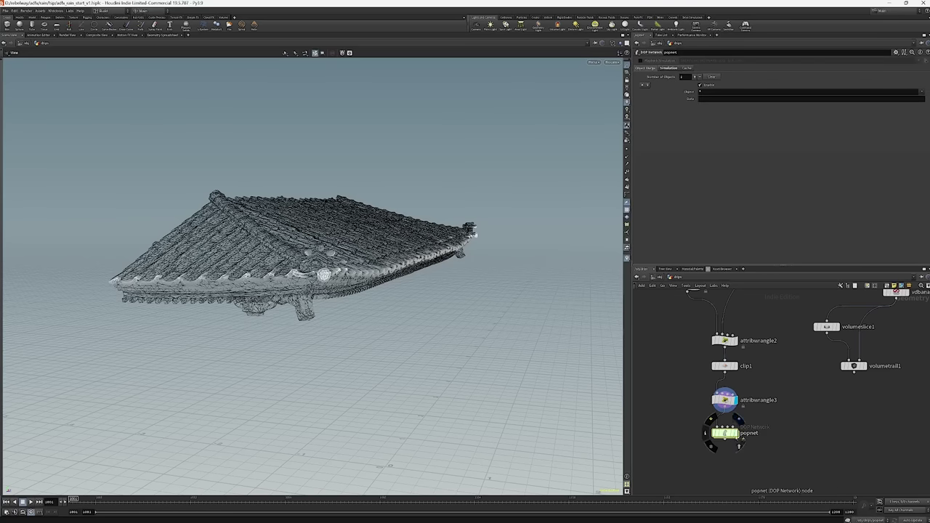
{"action": "left_click", "coordinate": [736, 433]}
Open the POP network, select source_first_input, turn off its guide display and play the simulation to inspect the emission.
{"action": "double_click", "coordinate": [726, 433]}
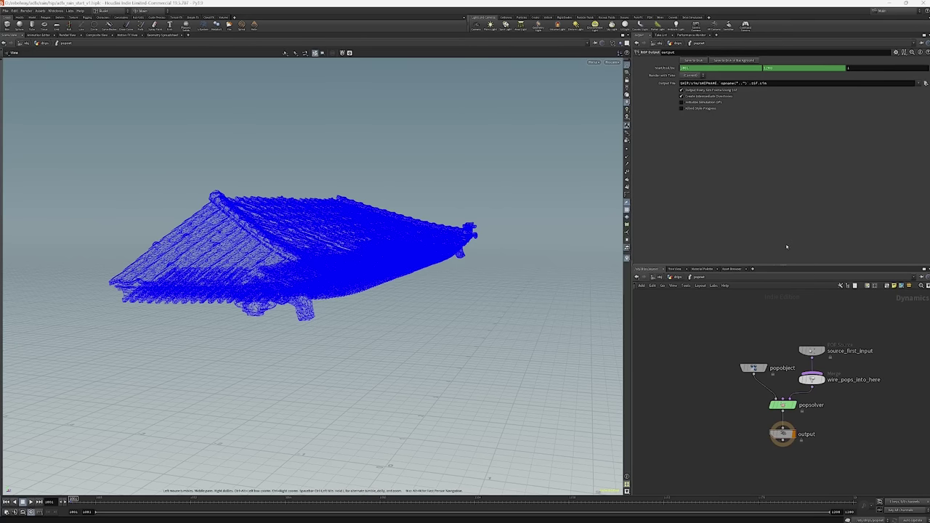
{"action": "left_click", "coordinate": [811, 351]}
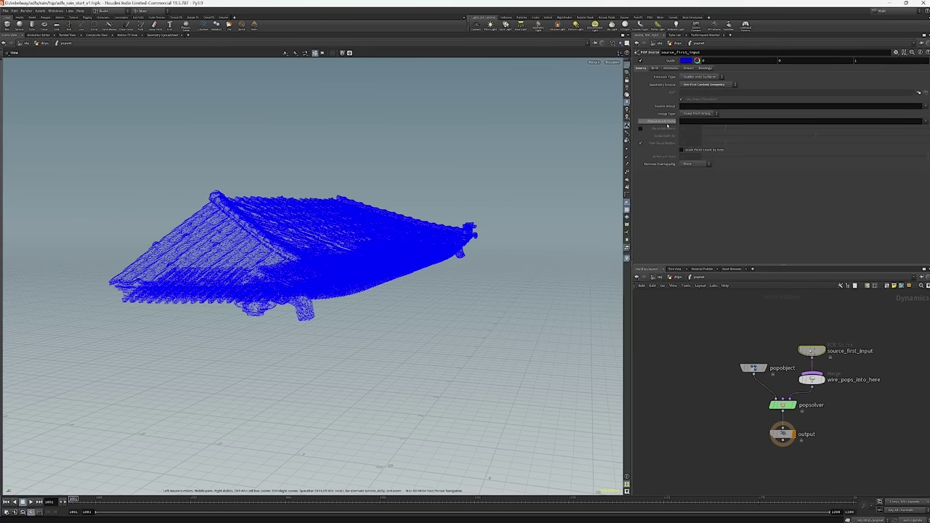
{"action": "left_click", "coordinate": [30, 501]}
{"action": "left_click_drag", "start_coordinate": [218, 276], "coordinate": [245, 289], "text": "alt"}
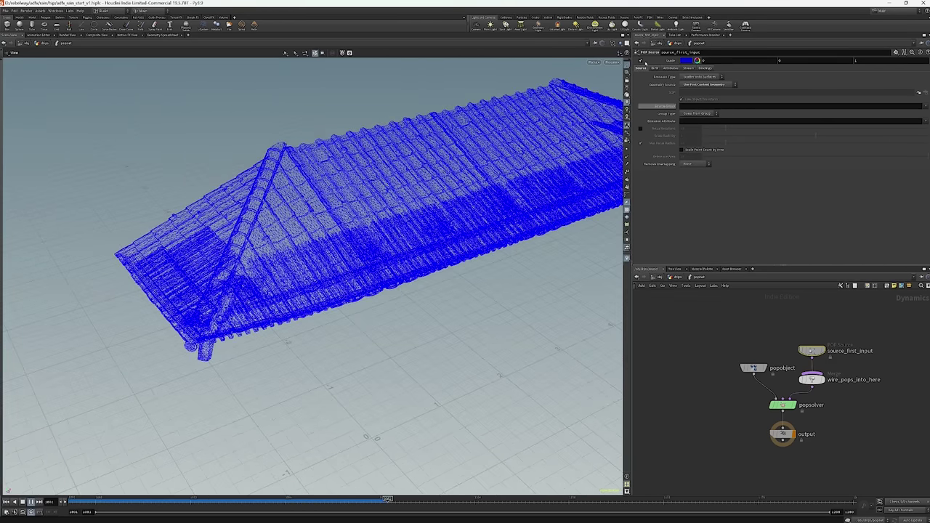
{"action": "left_click_drag", "start_coordinate": [407, 174], "coordinate": [424, 185], "text": "alt"}
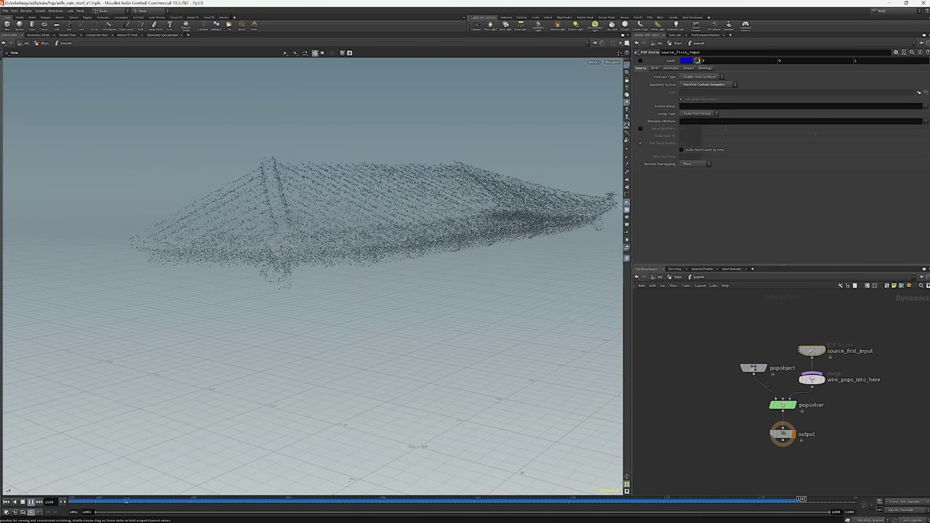
Set emit as the attribute controlling where source_first_input emits, play the simulation and return to the start frame.
{"action": "left_click", "coordinate": [700, 123]}
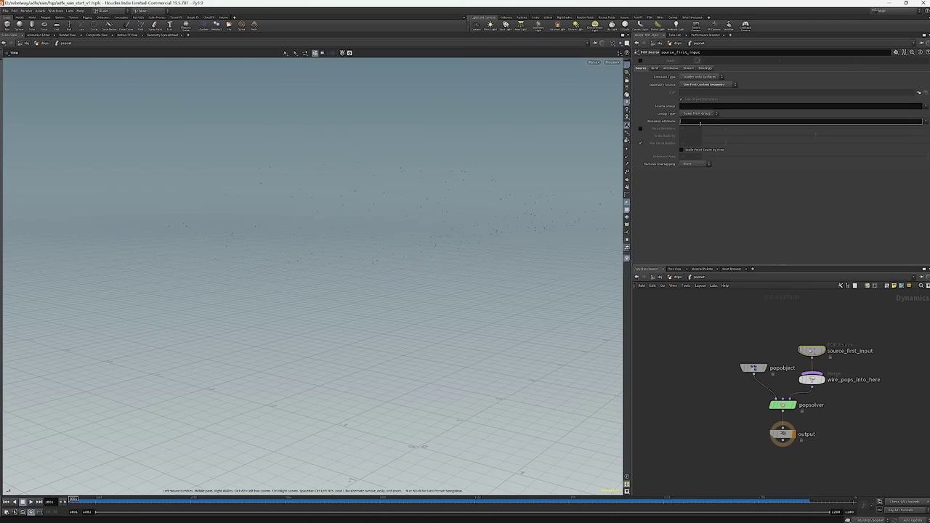
{"action": "key", "text": "Return"}
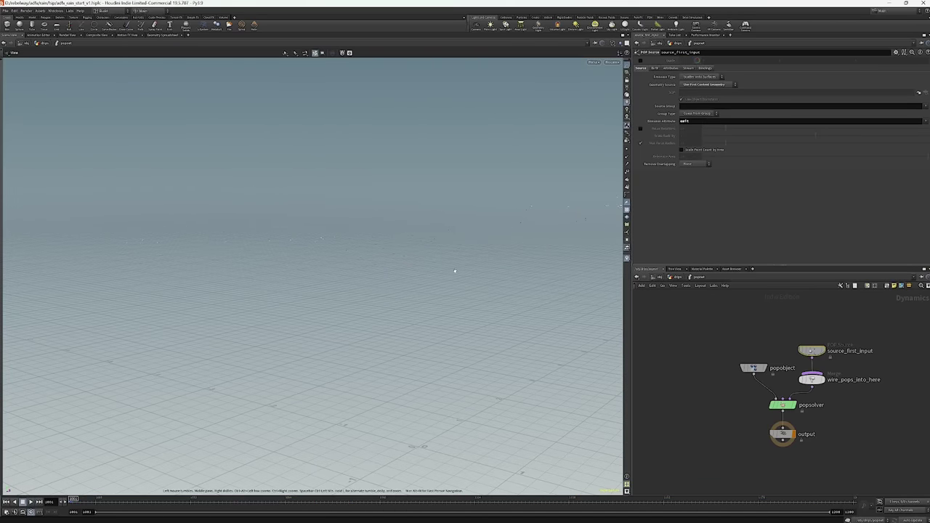
{"action": "left_click", "coordinate": [30, 502]}
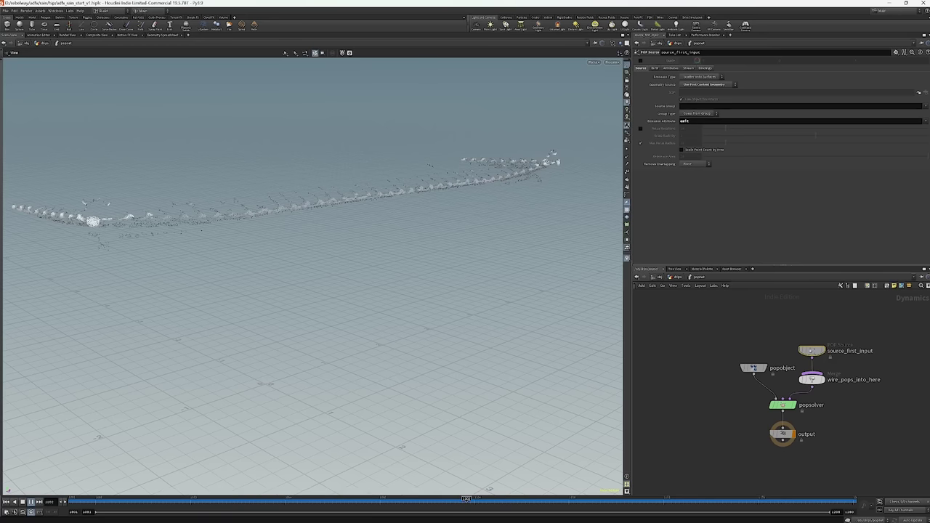
{"action": "key", "text": "ctrl+Up"}
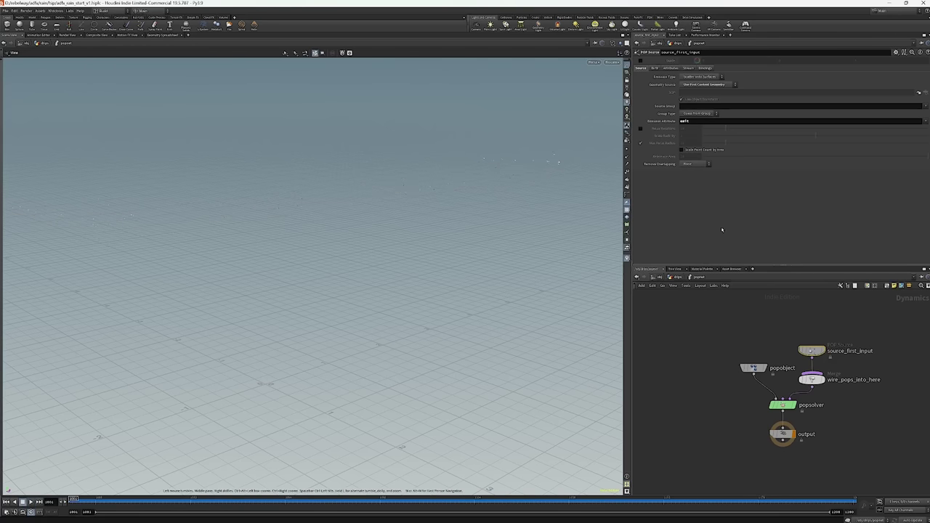
Limit the source's maximum points per timestep to 250 in its birth settings, play the result and rewind.
{"action": "left_click", "coordinate": [655, 69]}
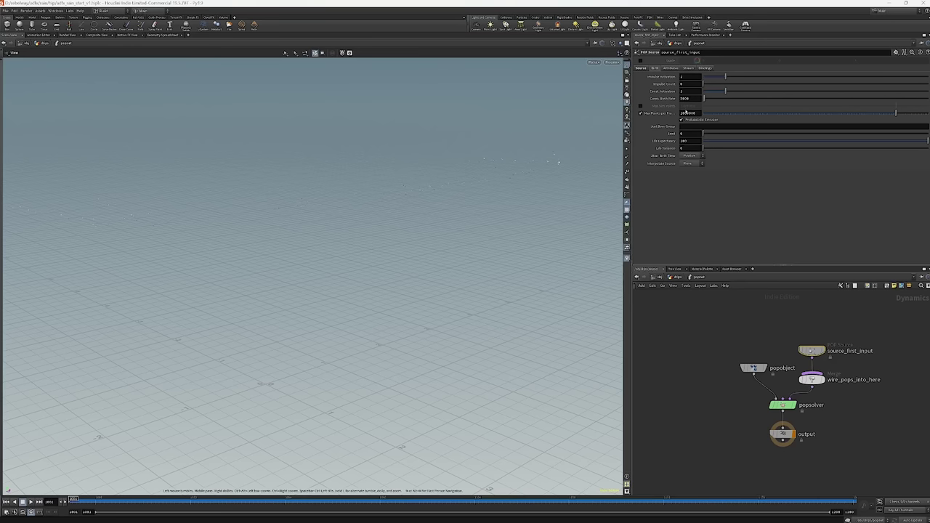
{"action": "left_click", "coordinate": [696, 113]}
{"action": "type", "text": "250"}
{"action": "key", "text": "Return"}
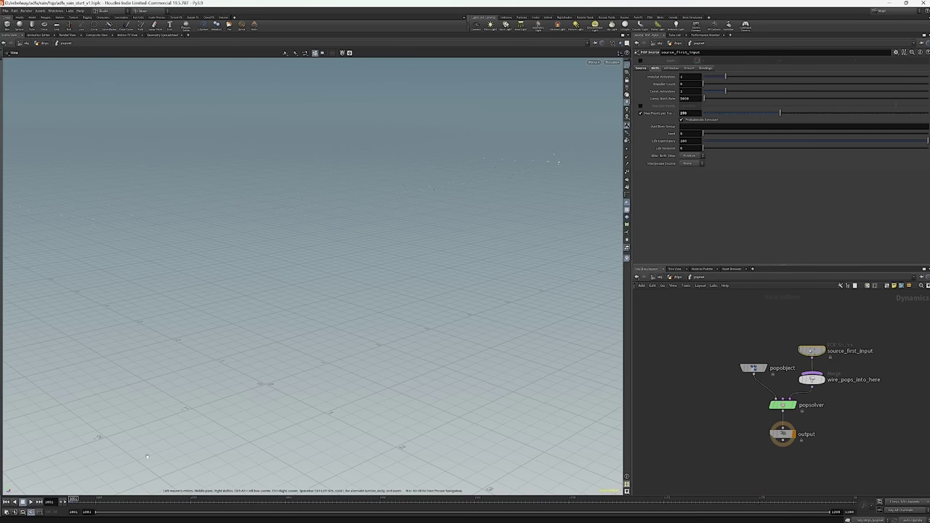
{"action": "left_click", "coordinate": [31, 502]}
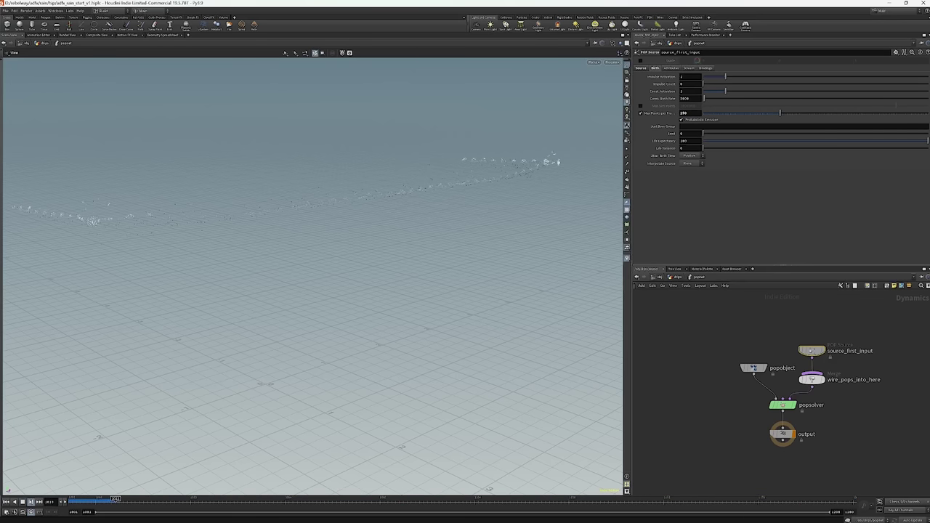
{"action": "key", "text": "ctrl+Left"}
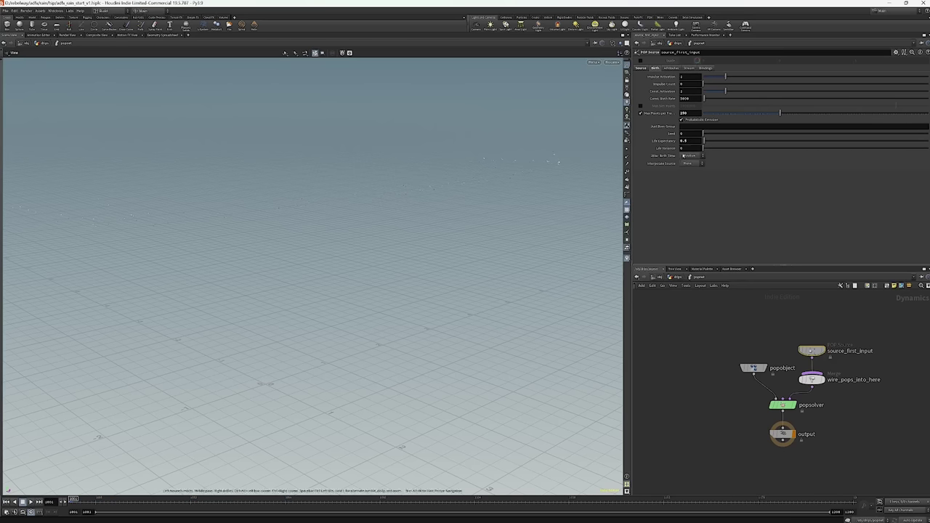
Set the particles' life expectancy to 0.5 and life variance to 0.2, play the simulation and rewind.
{"action": "type", "text": "2"}
{"action": "key", "text": "Return"}
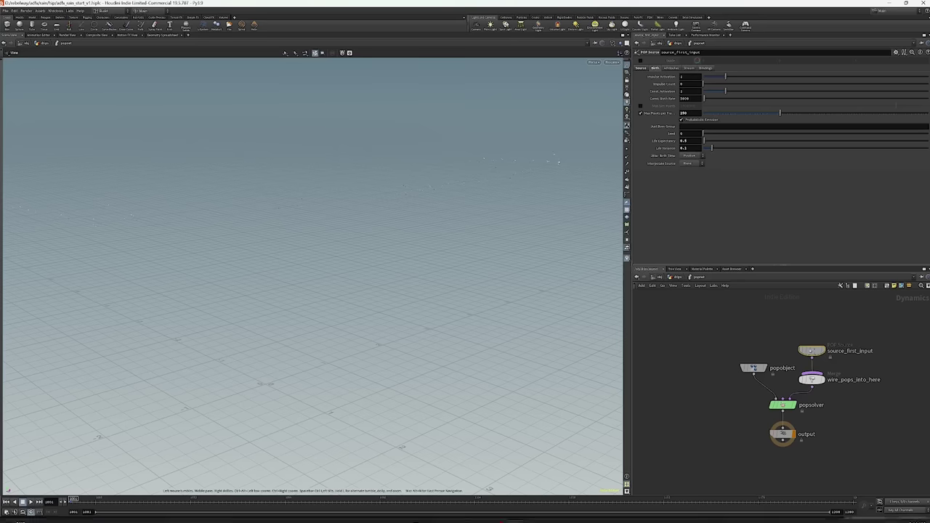
{"action": "left_click", "coordinate": [31, 501]}
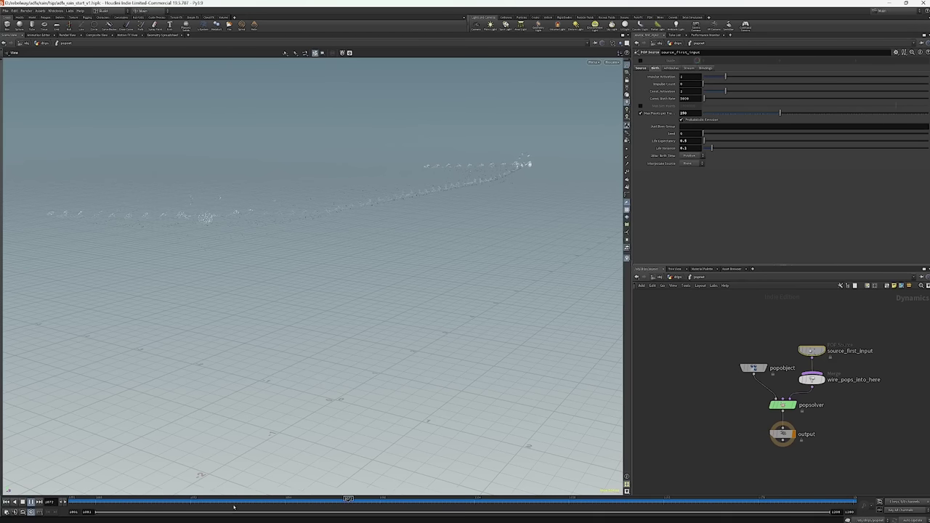
{"action": "key", "text": "ctrl+Up"}
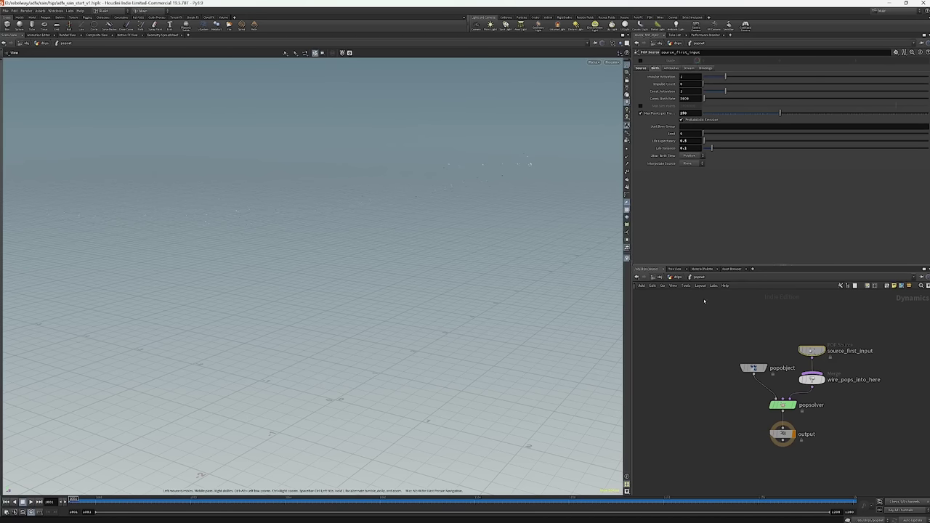
Return to the drips geometry network and add a Copy to Points node below popnet.
{"action": "left_click", "coordinate": [676, 278]}
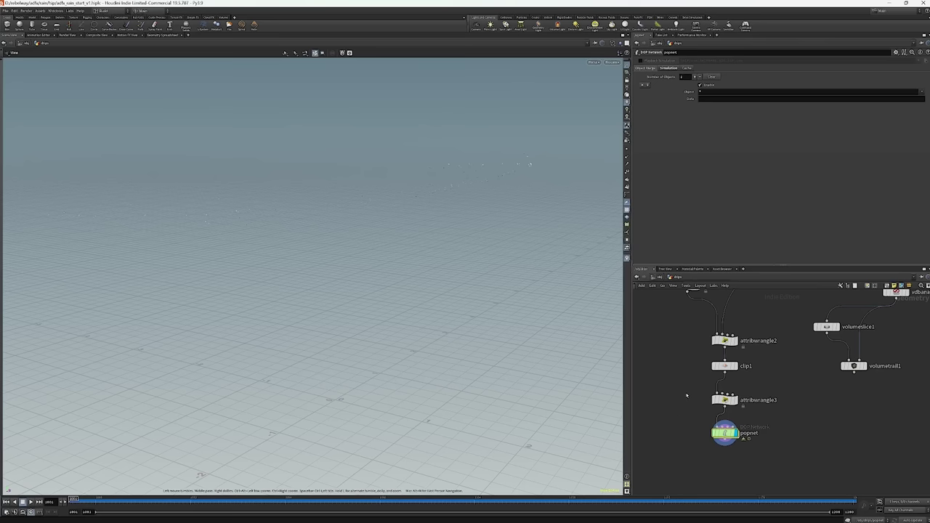
{"action": "middle_click_drag", "start_coordinate": [687, 396], "coordinate": [713, 377]}
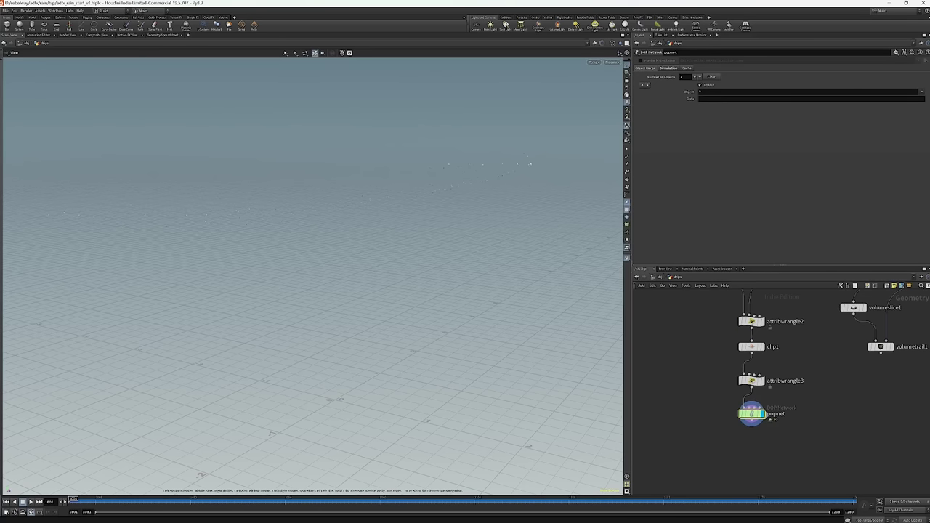
{"action": "key", "text": "Tab"}
{"action": "type", "text": "copy"}
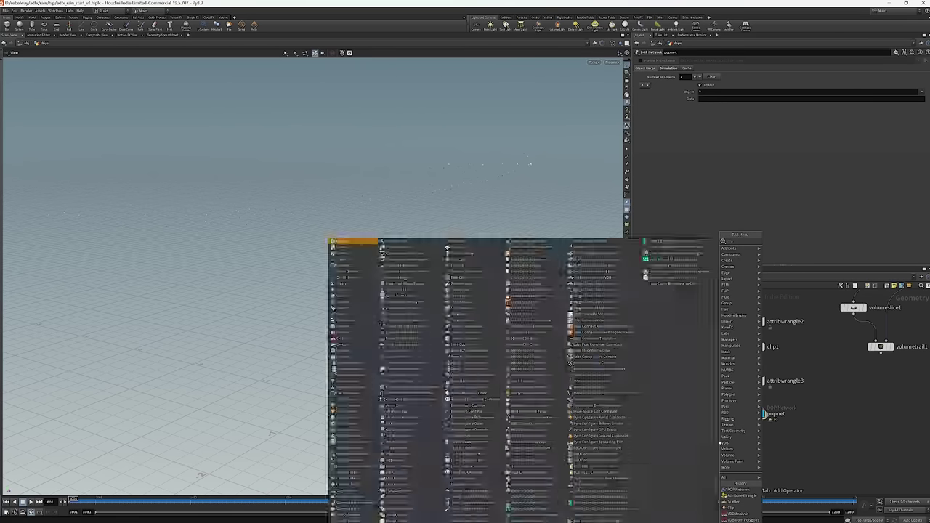
{"action": "key", "text": "Down"}
{"action": "key", "text": "Down"}
{"action": "key", "text": "Return"}
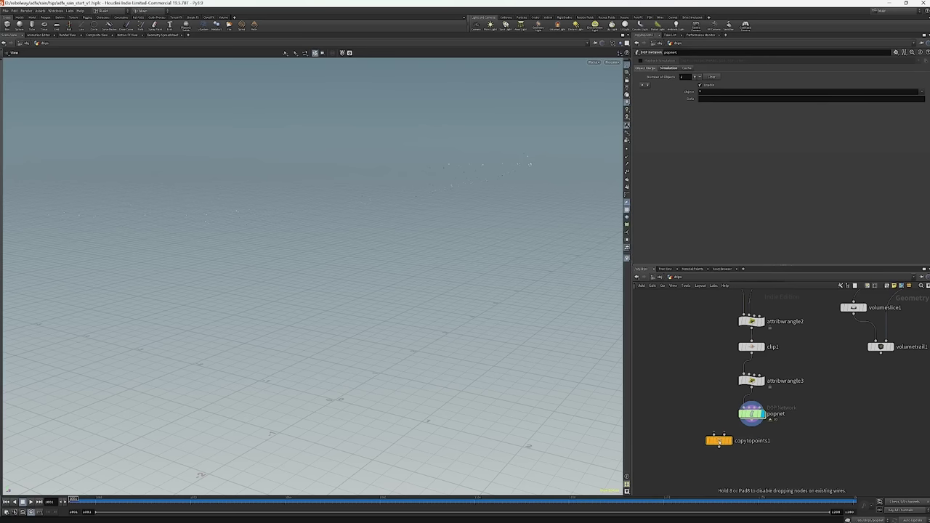
{"action": "left_click", "coordinate": [719, 440]}
{"action": "left_click_drag", "start_coordinate": [719, 440], "coordinate": [727, 448]}
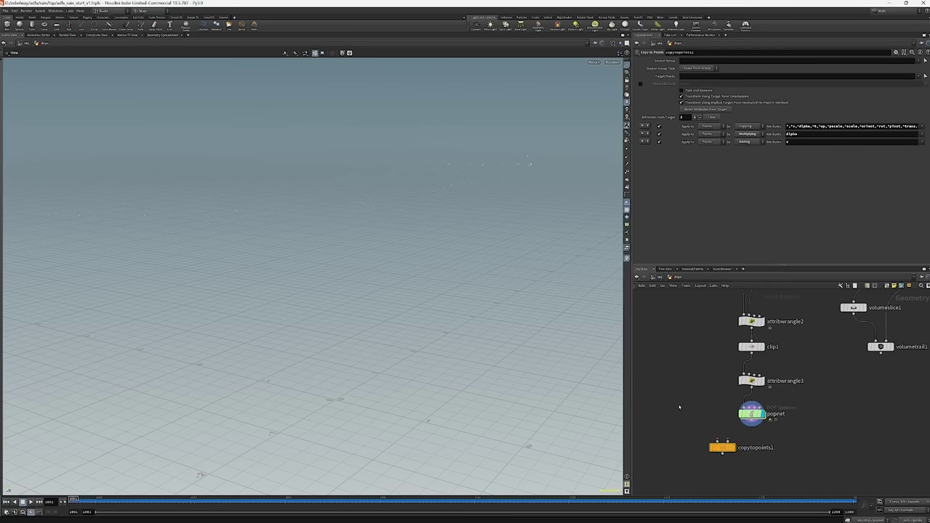
Add a Sphere, wire it and popnet into copytopoints1, display the copies and scrub the timeline to check them.
{"action": "key", "text": "Tab"}
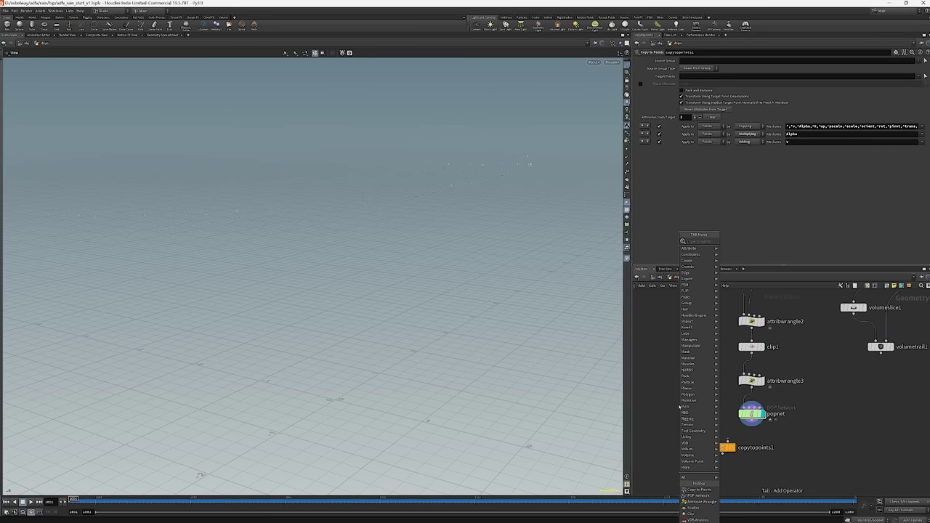
{"action": "type", "text": "sphere"}
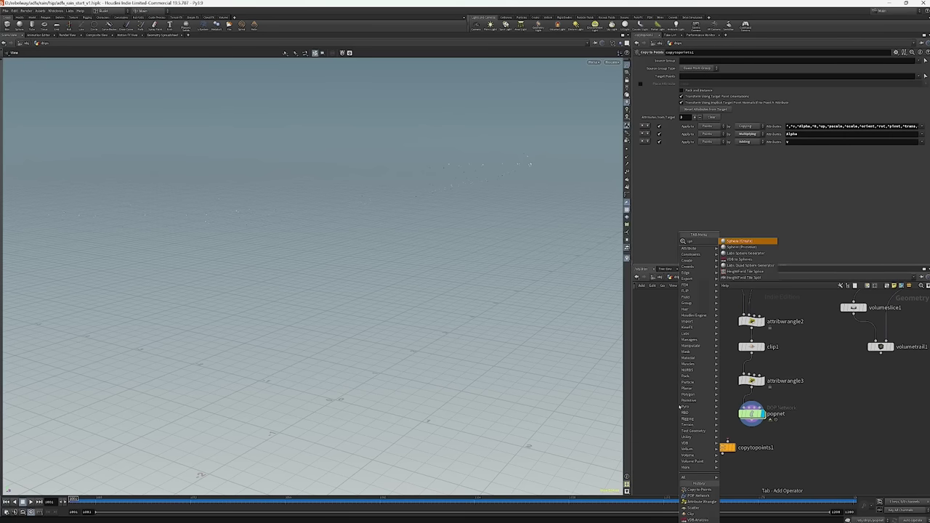
{"action": "key", "text": "Return"}
{"action": "left_click", "coordinate": [679, 405]}
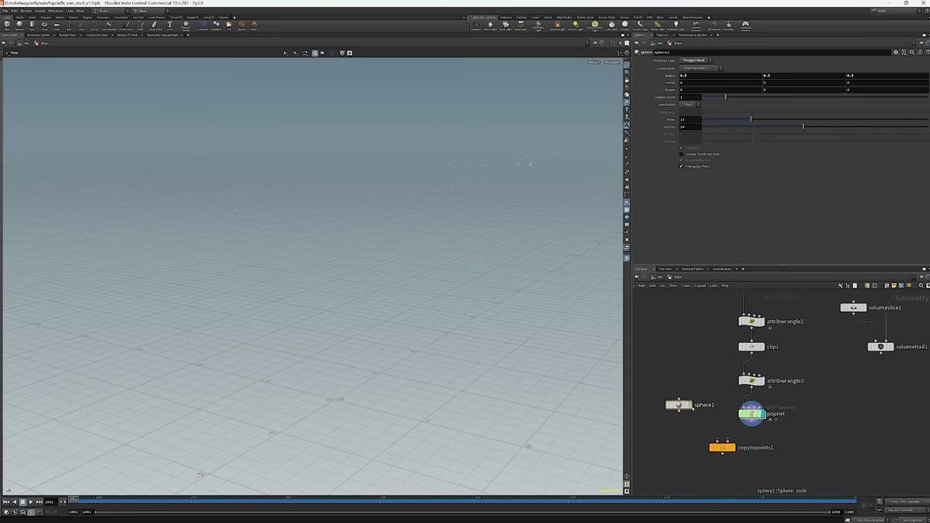
{"action": "mouse_move", "coordinate": [677, 418]}
{"action": "left_click_drag", "start_coordinate": [678, 411], "coordinate": [718, 441]}
{"action": "left_click", "coordinate": [730, 449]}
{"action": "left_click", "coordinate": [722, 448]}
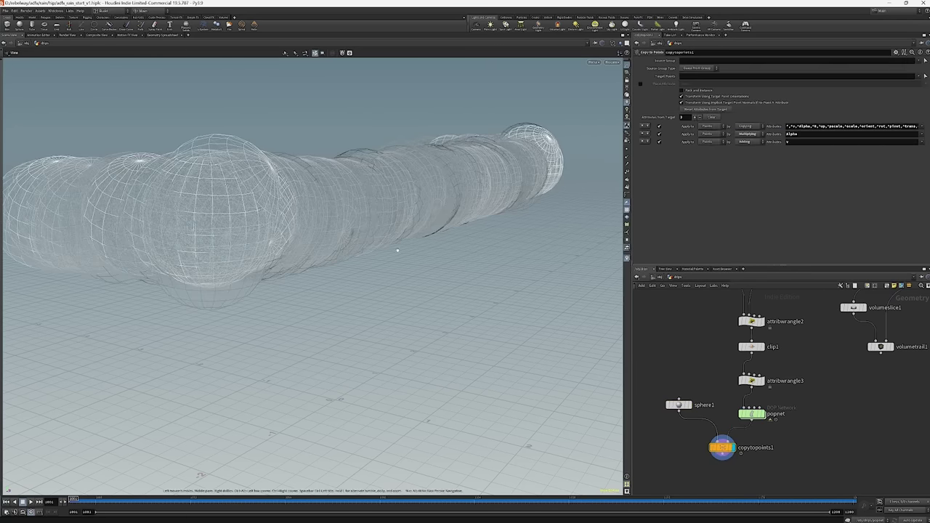
{"action": "left_click", "coordinate": [234, 500]}
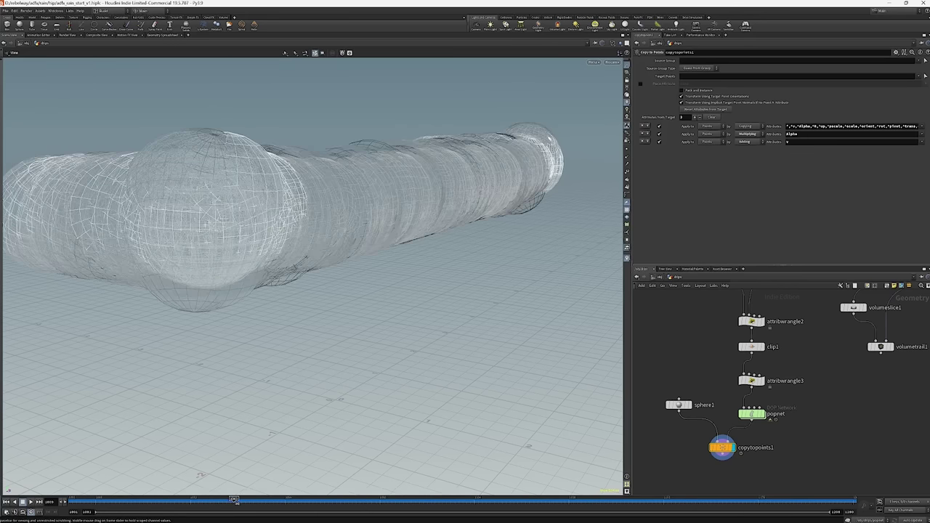
{"action": "mouse_move", "coordinate": [234, 499]}
{"action": "left_mouse_down"}
{"action": "mouse_move", "coordinate": [159, 500]}
{"action": "mouse_move", "coordinate": [553, 500]}
{"action": "left_mouse_up"}
Insert an Attribute Wrangle between popnet and copytopoints1 and save the scene.
{"action": "left_click", "coordinate": [752, 414]}
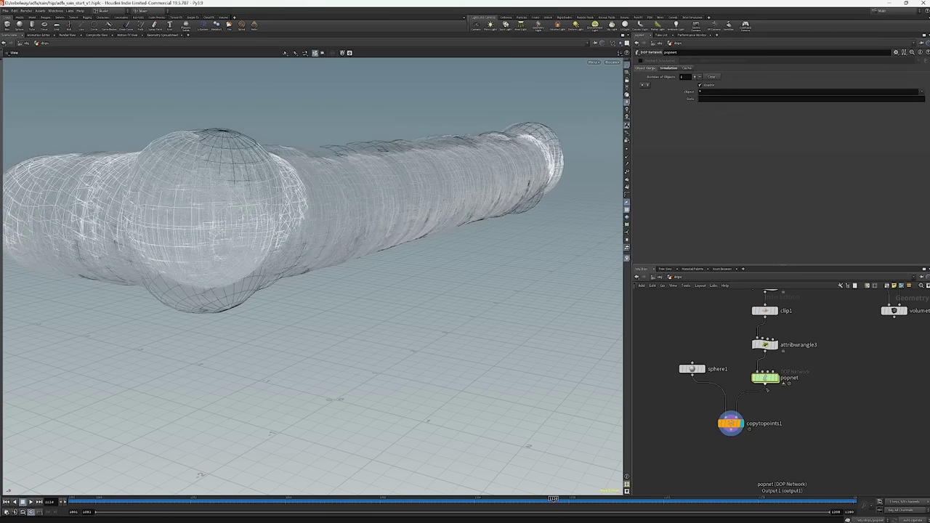
{"action": "left_click", "coordinate": [767, 384]}
{"action": "left_click", "coordinate": [792, 386]}
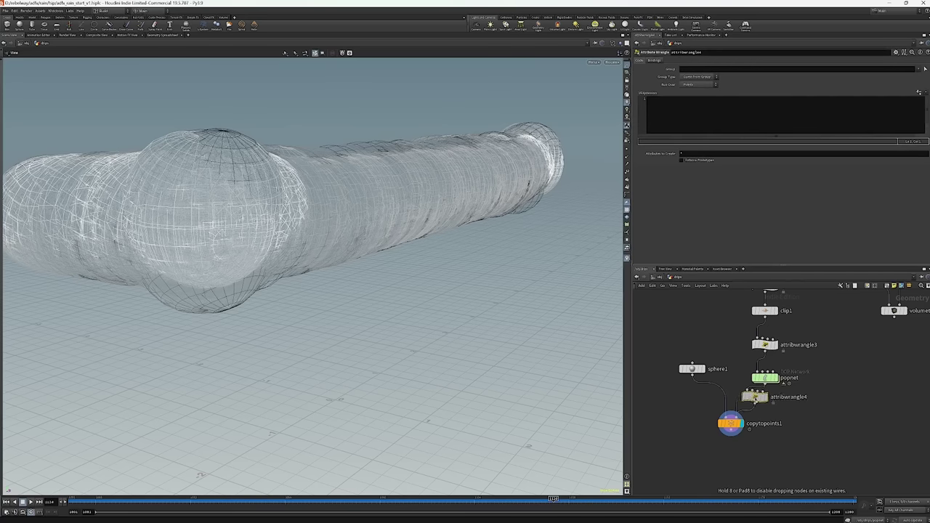
{"action": "left_click", "coordinate": [760, 400]}
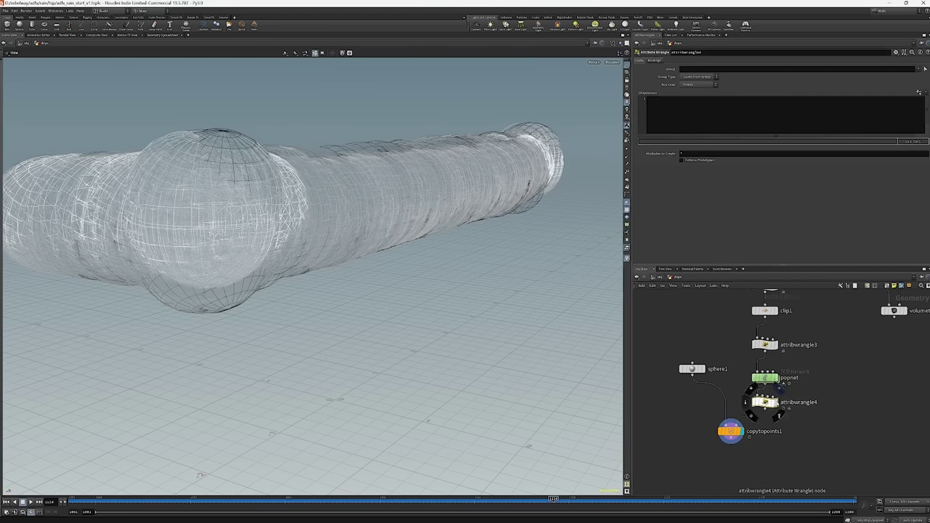
{"action": "key", "text": "ctrl+s"}
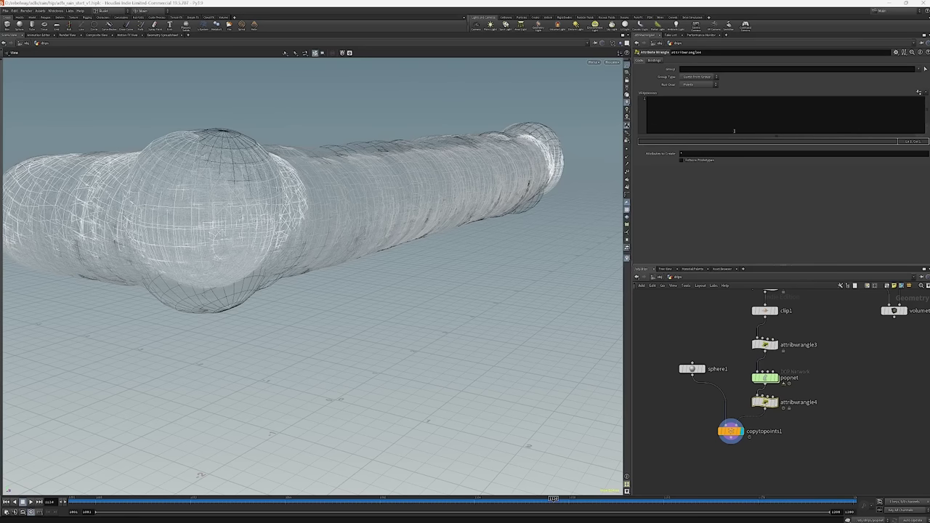
{"action": "left_click", "coordinate": [684, 107]}
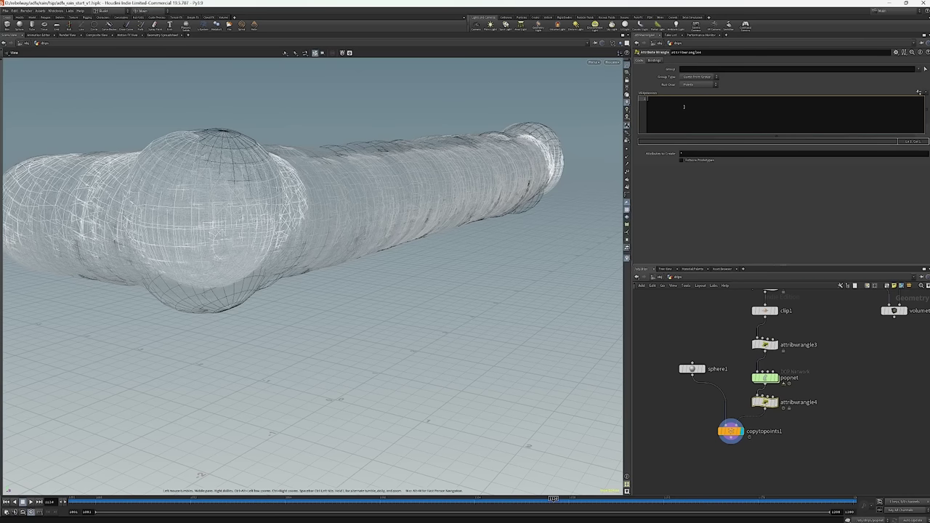
{"action": "type", "text": "float rnd = rand"}
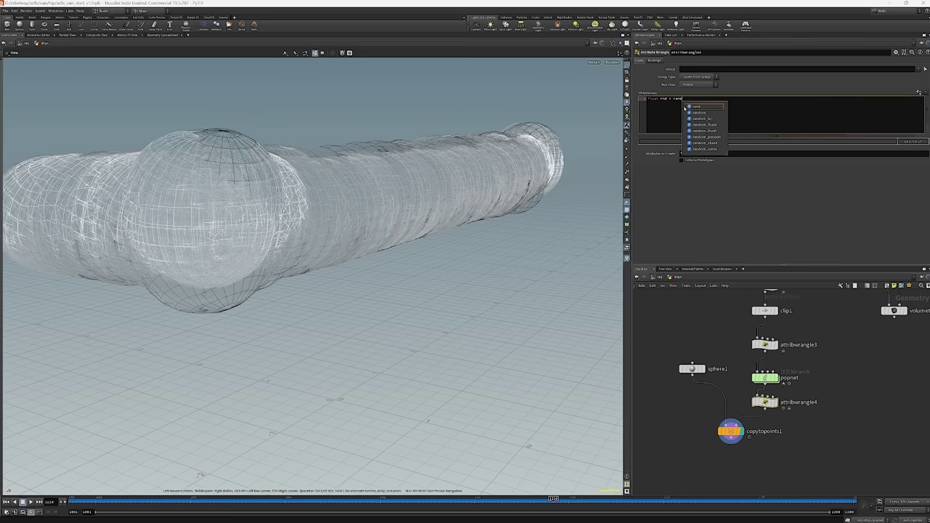
{"action": "type", "text": "("}
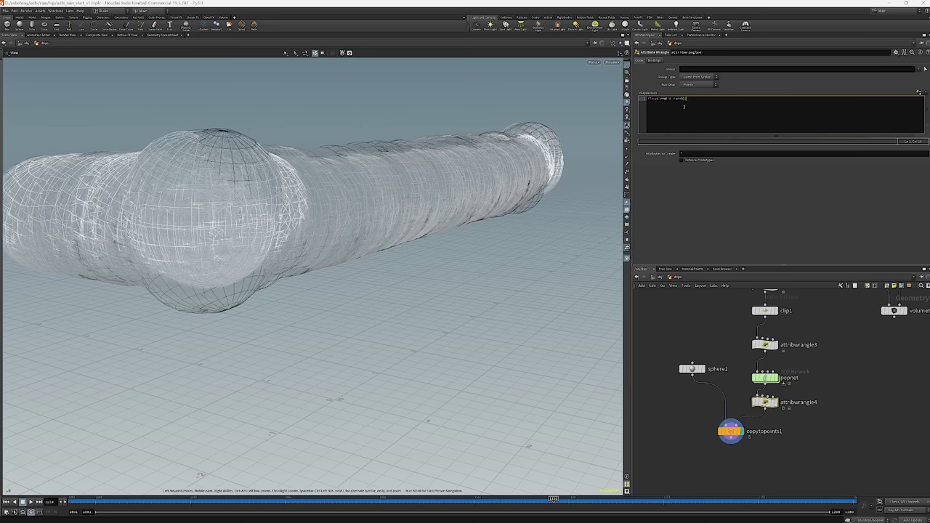
{"action": "type", "text": "tnum"}
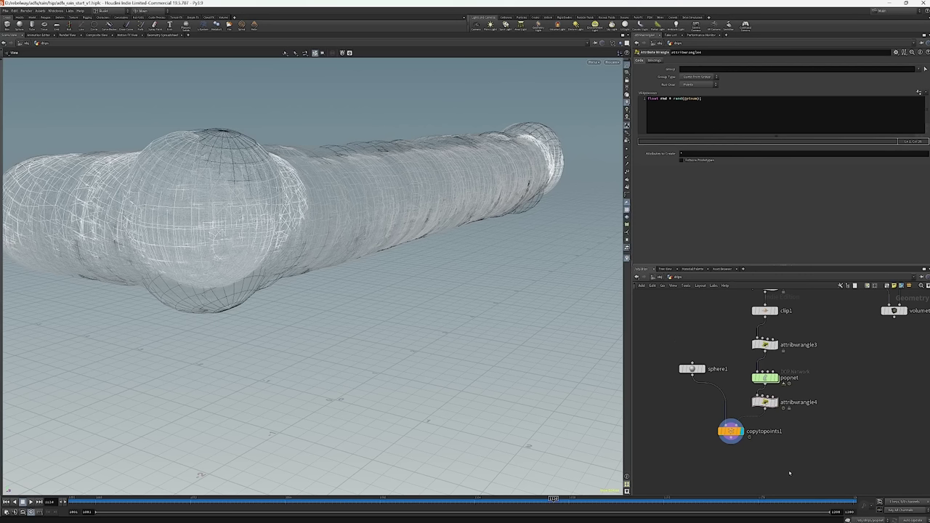
{"action": "left_click", "coordinate": [727, 106]}
{"action": "key", "text": "Return"}
{"action": "key", "text": "Return"}
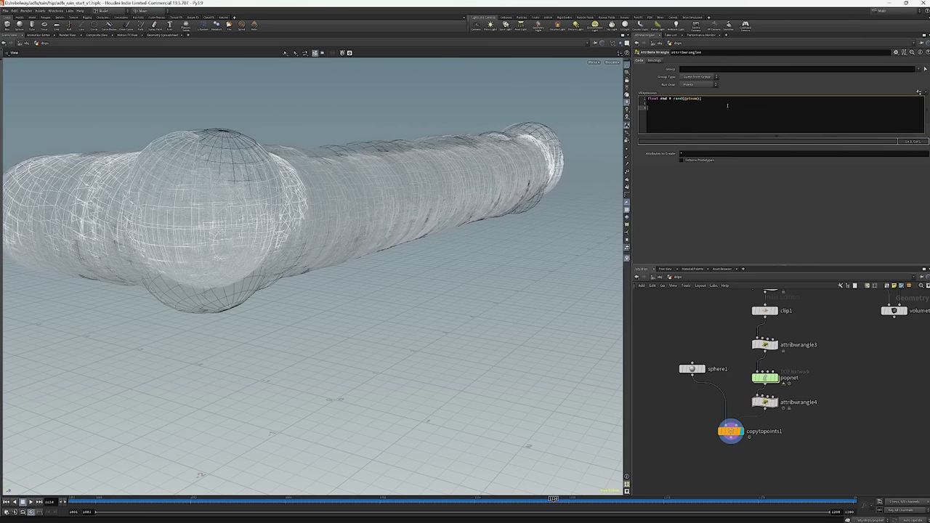
{"action": "type", "text": "f@pscale * rnd;"}
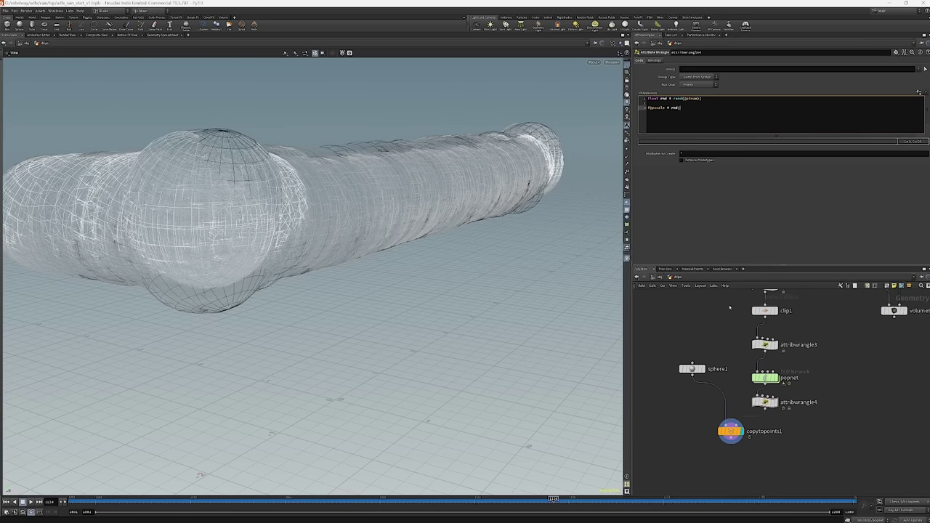
Declare the channel variables float min = ch('min'); and float max = ch('max'); below the rnd line in attribwrangle4.
{"action": "left_click_drag", "start_coordinate": [341, 190], "coordinate": [385, 169]}
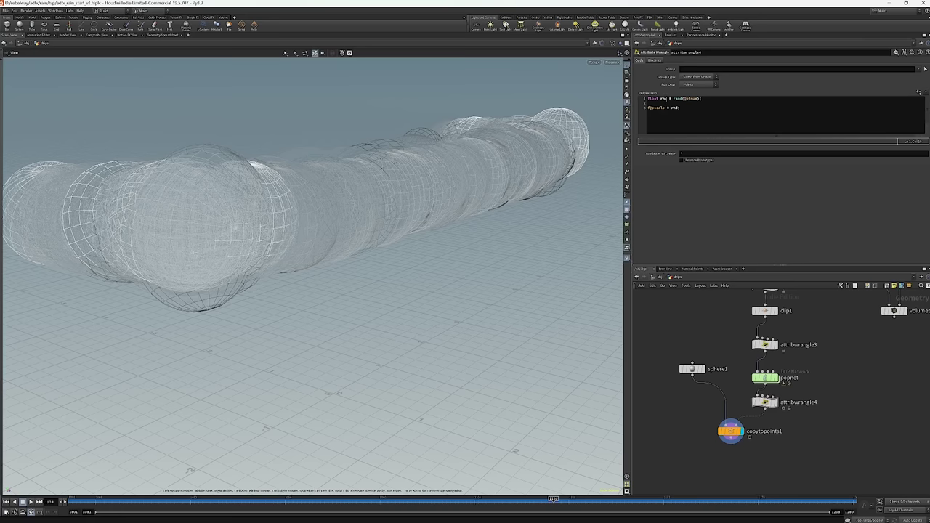
{"action": "left_click", "coordinate": [665, 103]}
{"action": "type", "text": "float "}
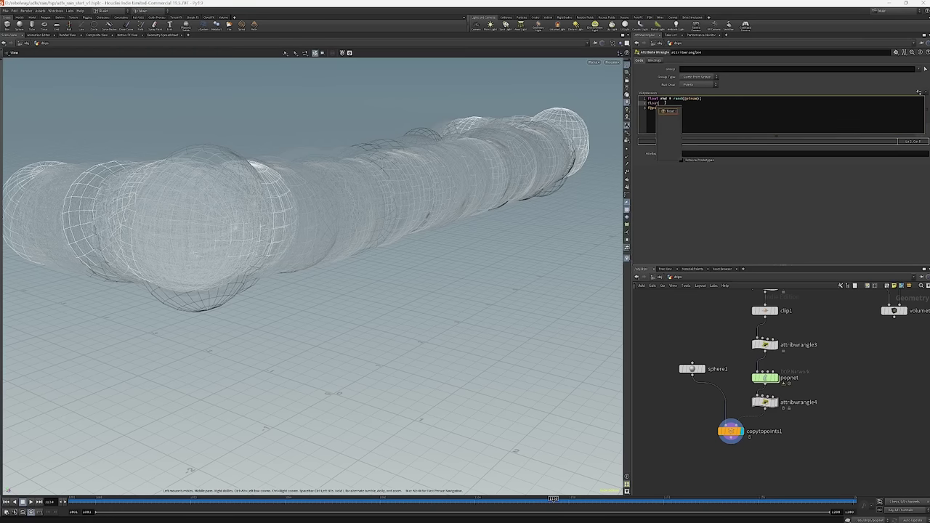
{"action": "type", "text": "min"}
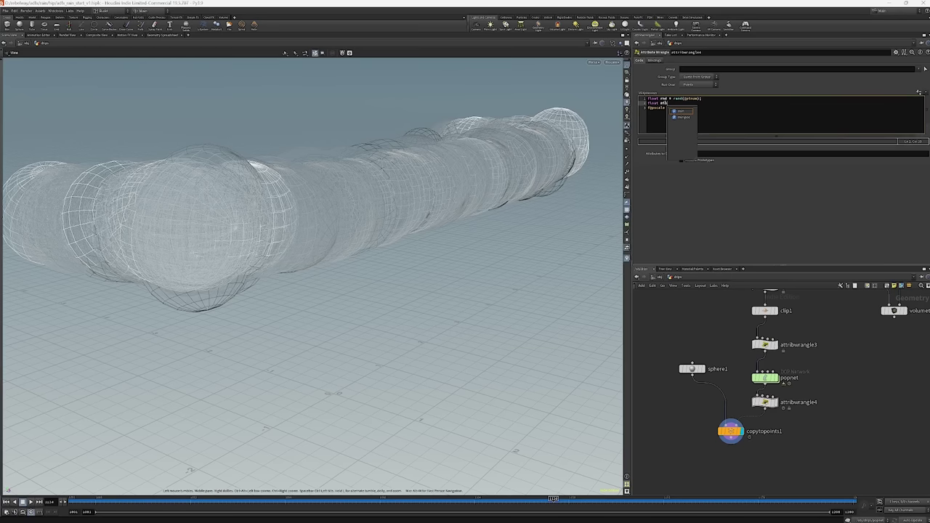
{"action": "type", "text": " = ch('"}
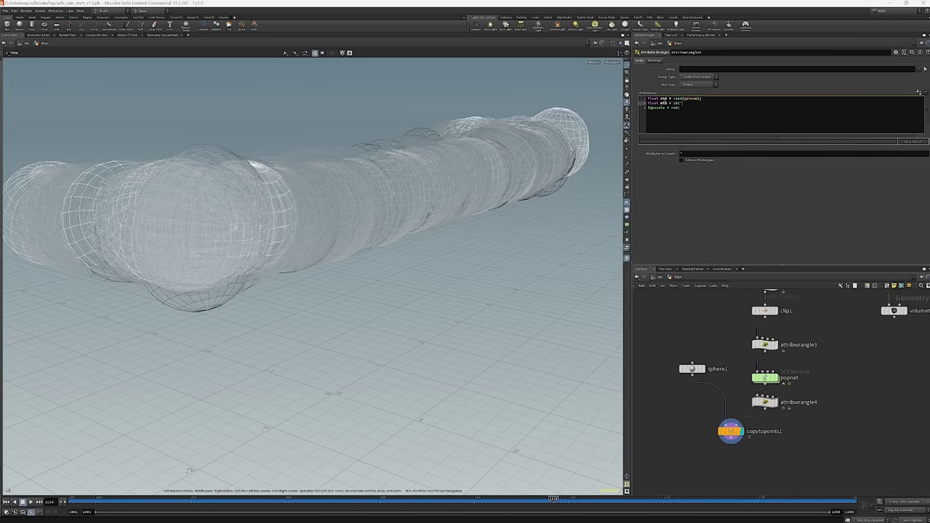
{"action": "type", "text": "min');"}
{"action": "key", "text": "Return"}
{"action": "type", "text": "flo"}
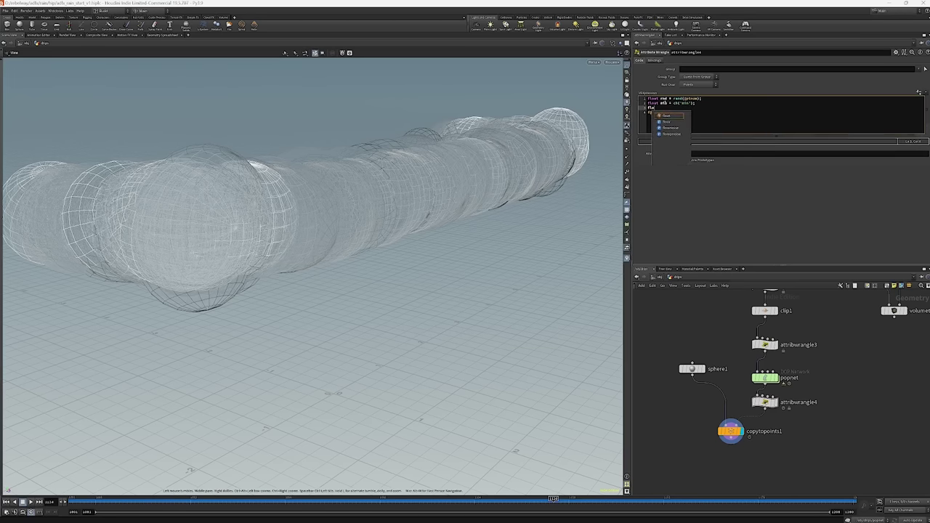
{"action": "type", "text": "at max = "}
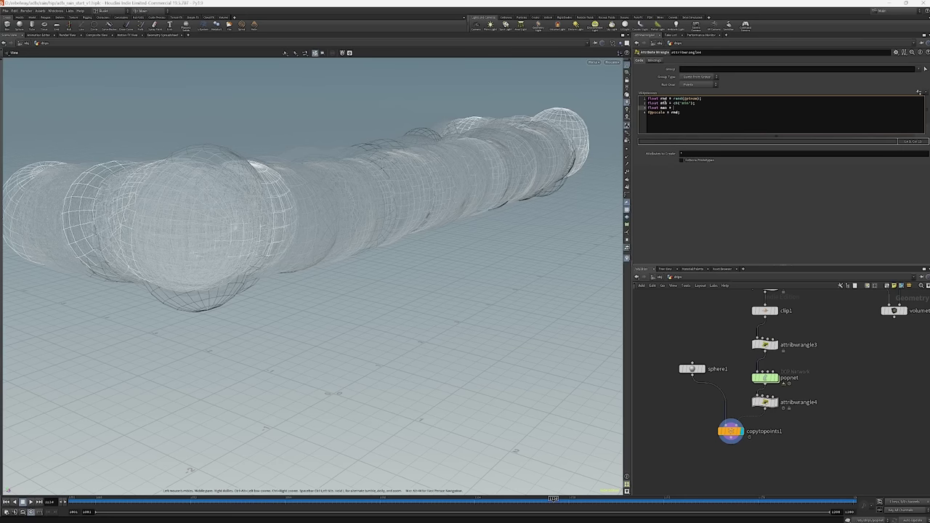
{"action": "type", "text": "ch('max');"}
Add float pscale = fit01(rnd, min, max); to the wrangle code and generate the channel parameters for it.
{"action": "key", "text": "Return"}
{"action": "key", "text": "Return"}
{"action": "type", "text": "float pscale"}
{"action": "type", "text": ";"}
{"action": "type", "text": "fit"}
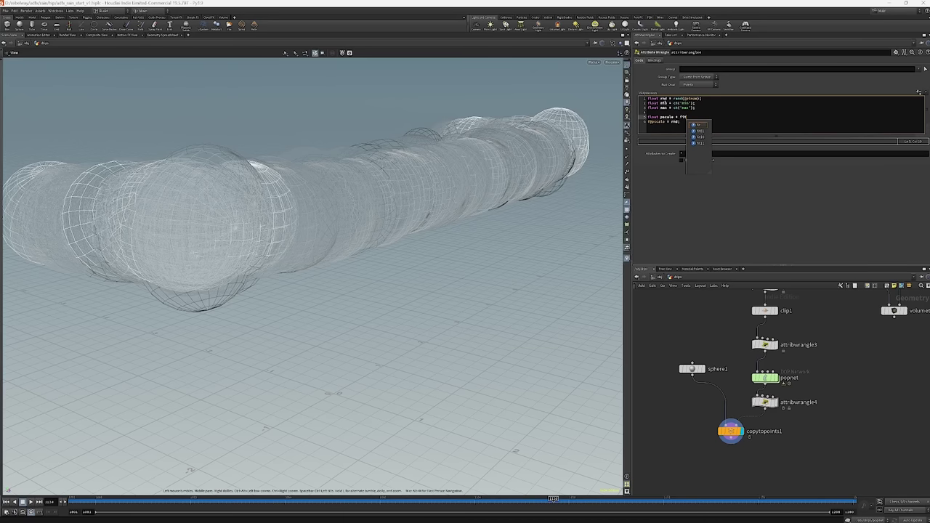
{"action": "type", "text": "01(r"}
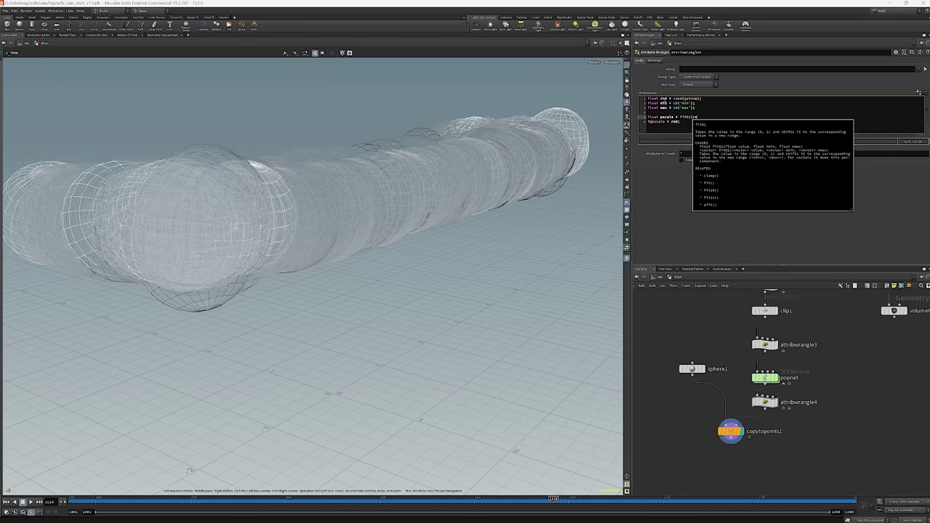
{"action": "type", "text": "nd"}
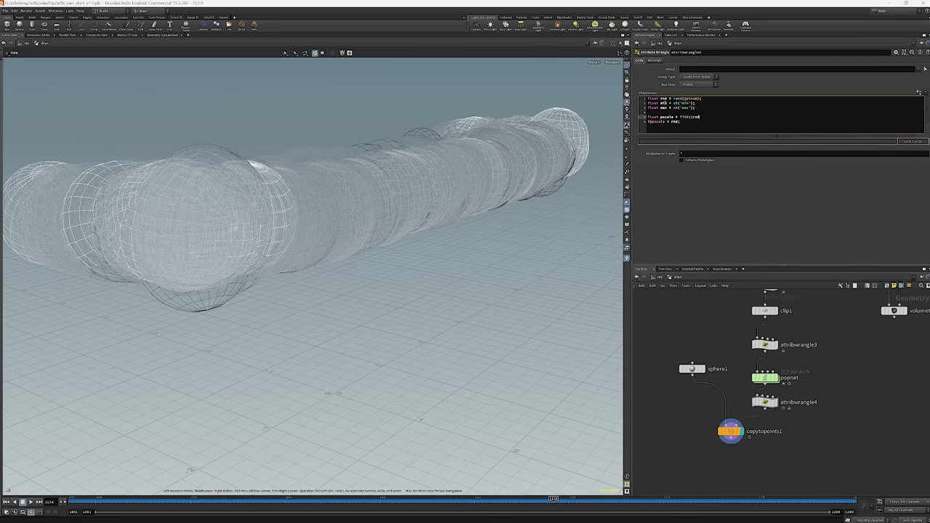
{"action": "type", "text": ", min, max);"}
{"action": "left_click", "coordinate": [920, 92]}
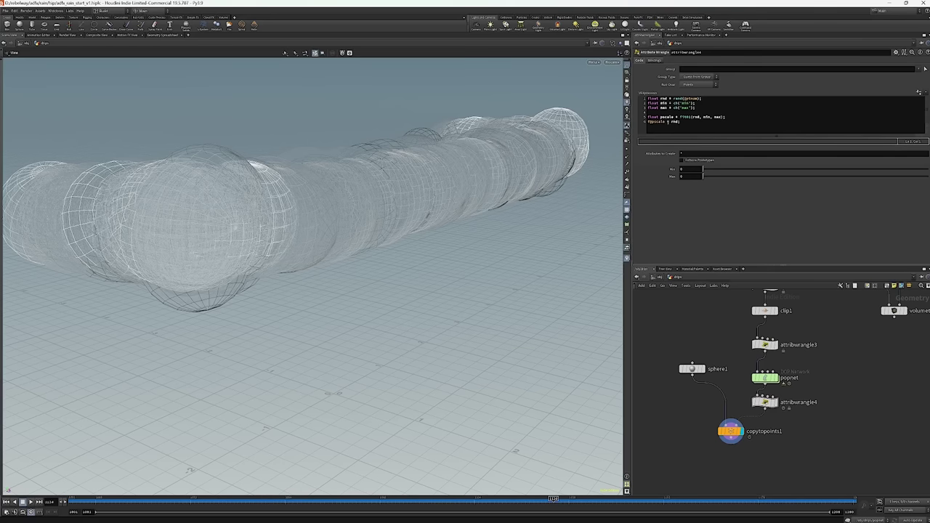
Move the f@pscale line down by one line and assign it pscale instead of rnd.
{"action": "left_click", "coordinate": [649, 121]}
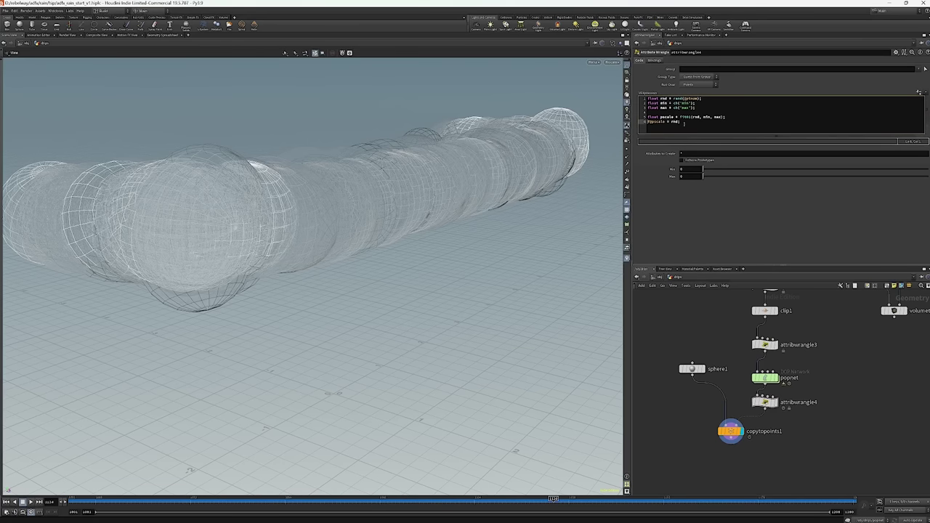
{"action": "key", "text": "Return"}
{"action": "type", "text": "f"}
{"action": "key", "text": "BackSpace"}
{"action": "key", "text": "BackSpace"}
{"action": "key", "text": "BackSpace"}
{"action": "type", "text": "pscale"}
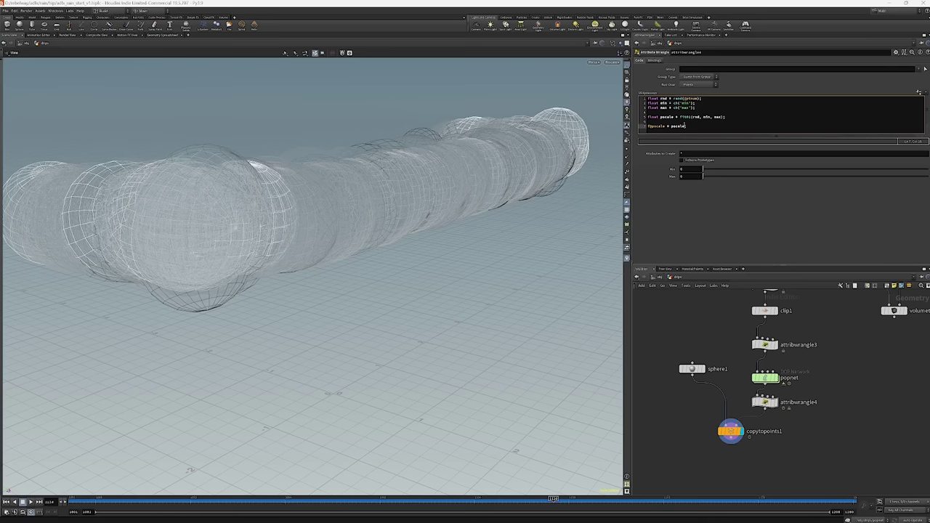
{"action": "left_click", "coordinate": [666, 227]}
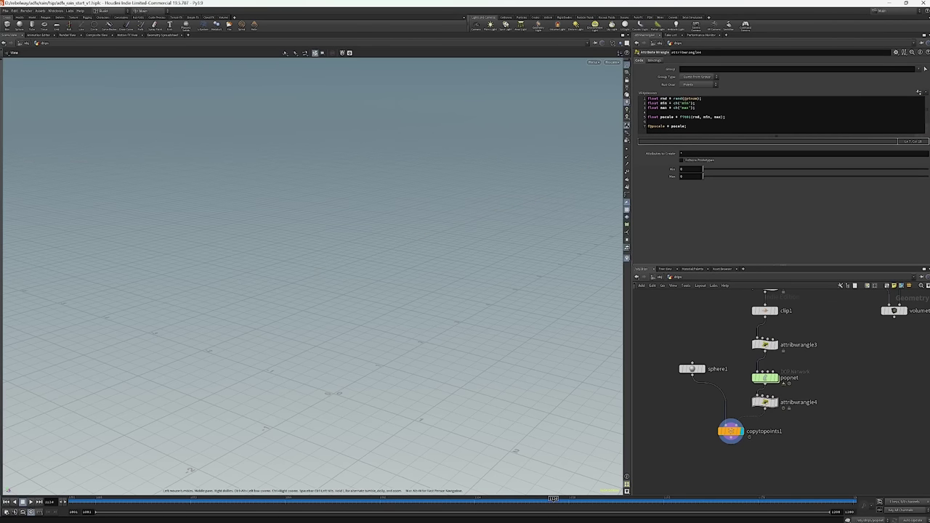
Set the wrangle's Max to 0.06 and Min to 0.03, and check the sphere sizes at another frame.
{"action": "left_click", "coordinate": [693, 176]}
{"action": "key", "text": "Return"}
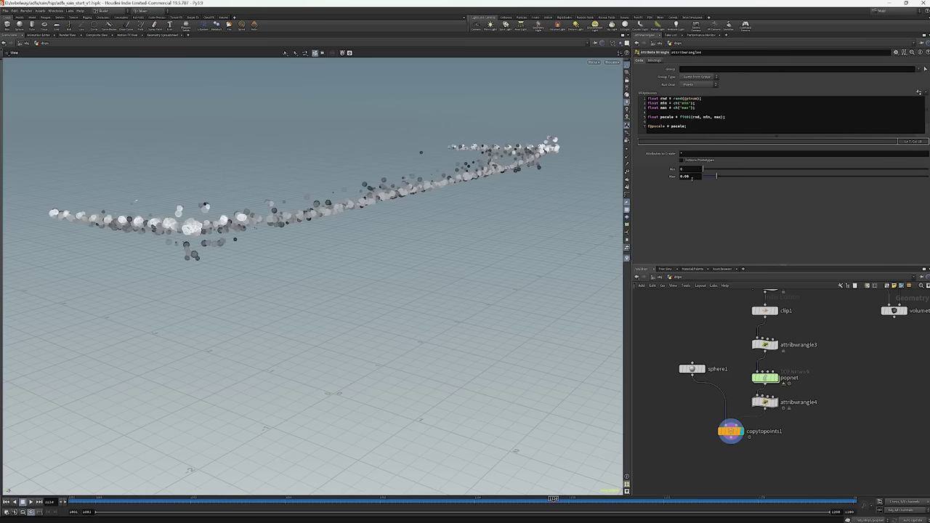
{"action": "left_click", "coordinate": [693, 168]}
{"action": "type", "text": "0.03"}
{"action": "key", "text": "Return"}
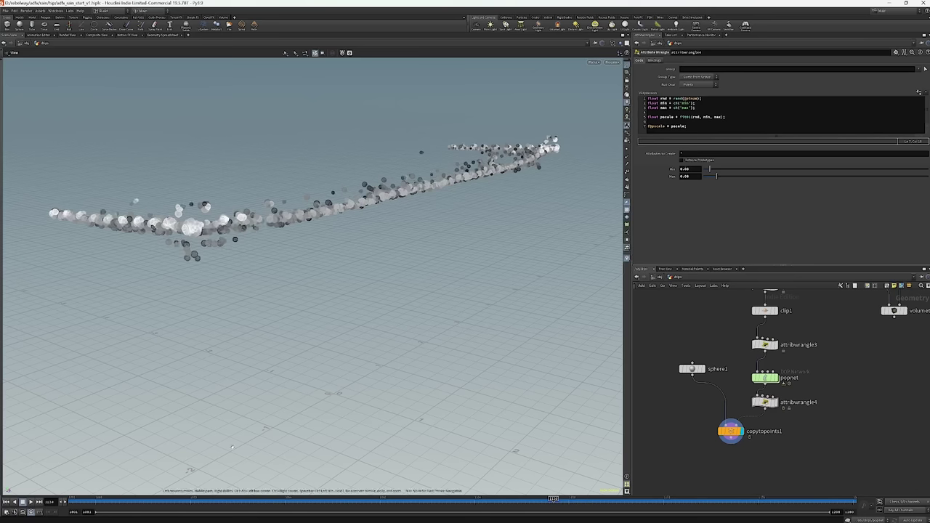
{"action": "left_click", "coordinate": [193, 499]}
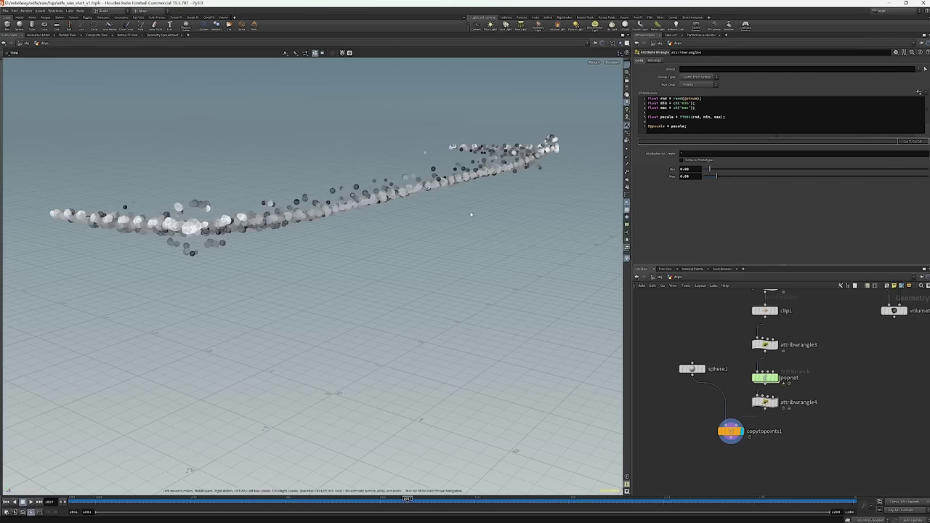
{"action": "left_click_drag", "start_coordinate": [440, 210], "coordinate": [509, 219]}
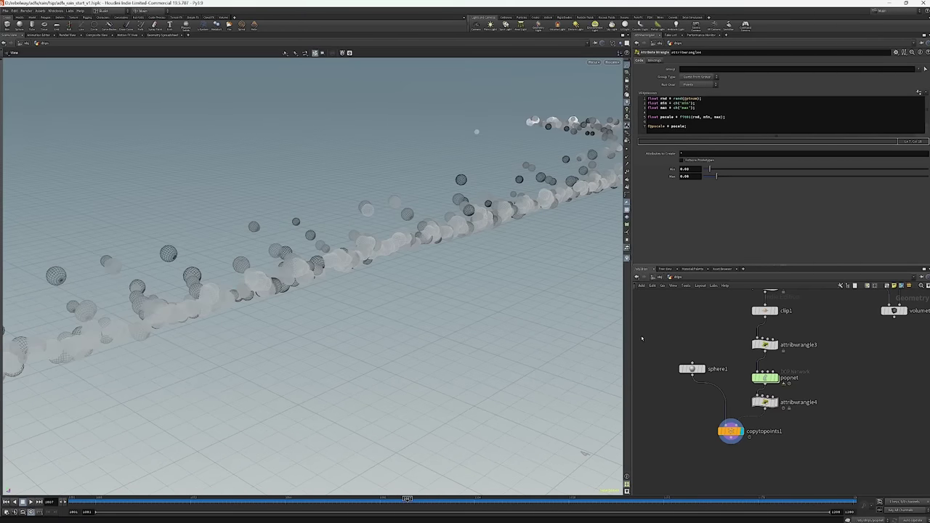
{"action": "mouse_move", "coordinate": [439, 236]}
{"action": "left_mouse_down"}
{"action": "mouse_move", "coordinate": [414, 211]}
{"action": "mouse_move", "coordinate": [450, 227]}
{"action": "left_mouse_up"}
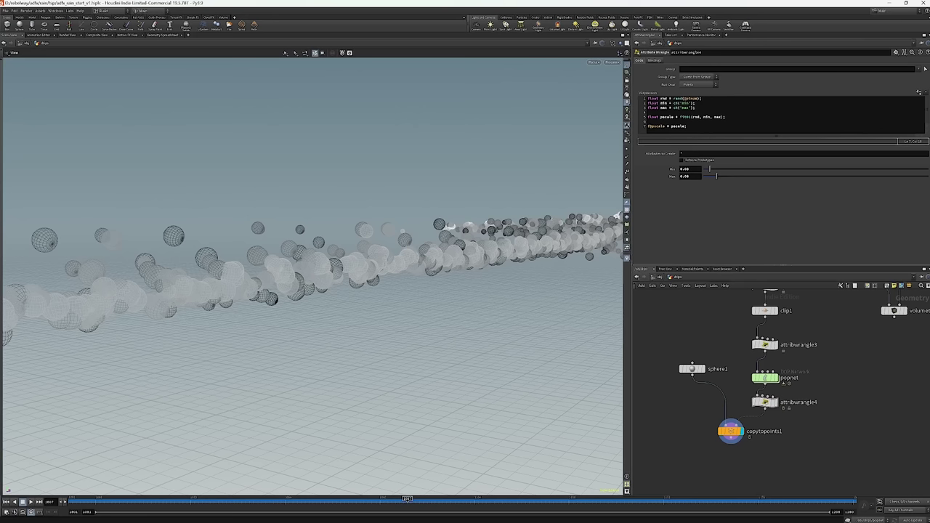
Insert rnd = chramp("rand_distribution", rnd); above the pscale line and generate its ramp parameter.
{"action": "left_click", "coordinate": [729, 117]}
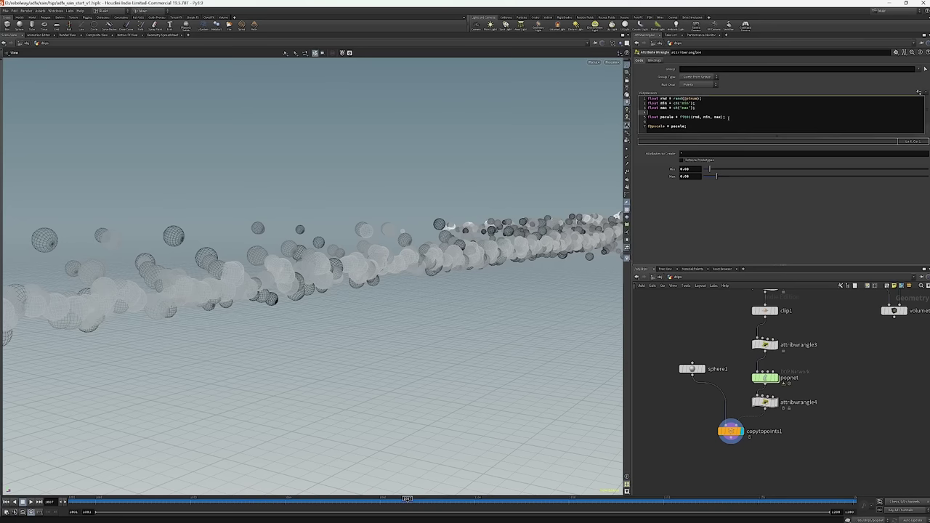
{"action": "key", "text": "Return"}
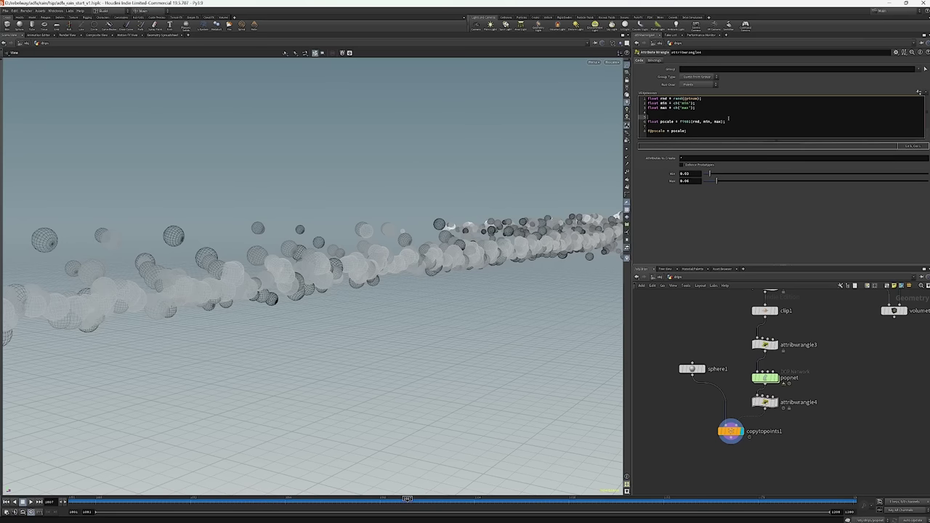
{"action": "type", "text": "rnd = ch"}
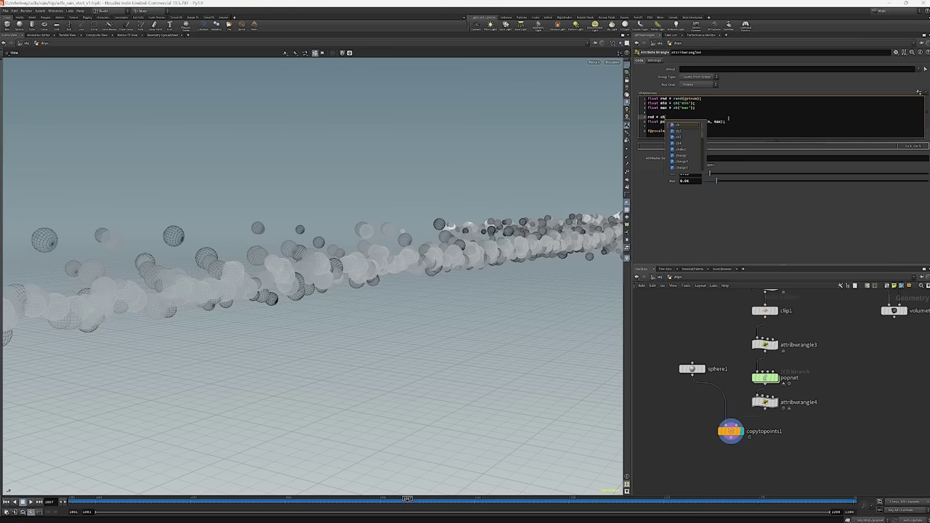
{"action": "type", "text": "ramp(\""}
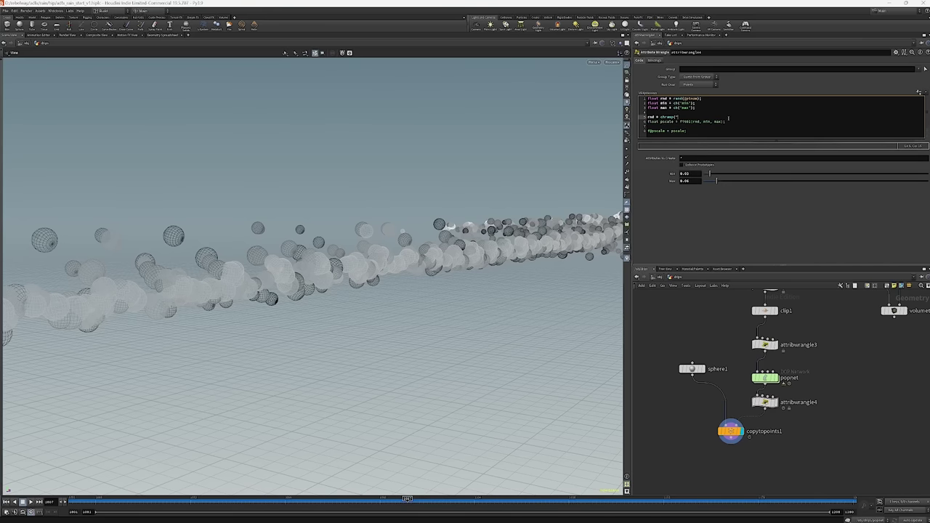
{"action": "type", "text": "rand_distribution\", rnd);"}
{"action": "key", "text": "Return"}
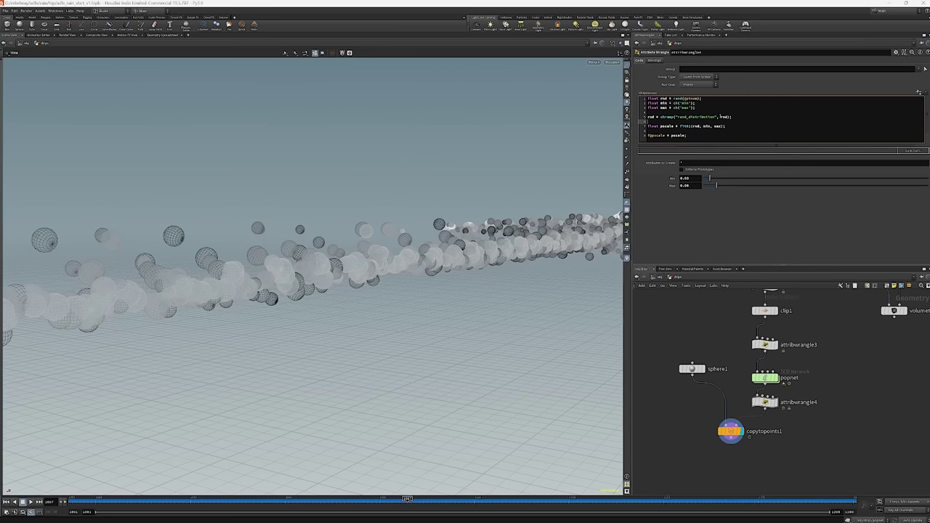
{"action": "double_click", "coordinate": [724, 117]}
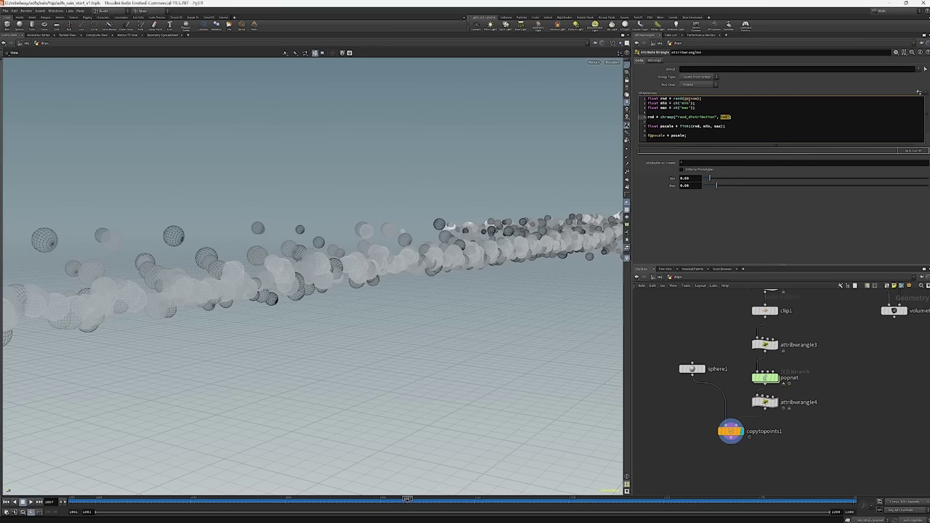
{"action": "left_click_drag", "start_coordinate": [701, 99], "coordinate": [675, 99]}
{"action": "left_click", "coordinate": [918, 93]}
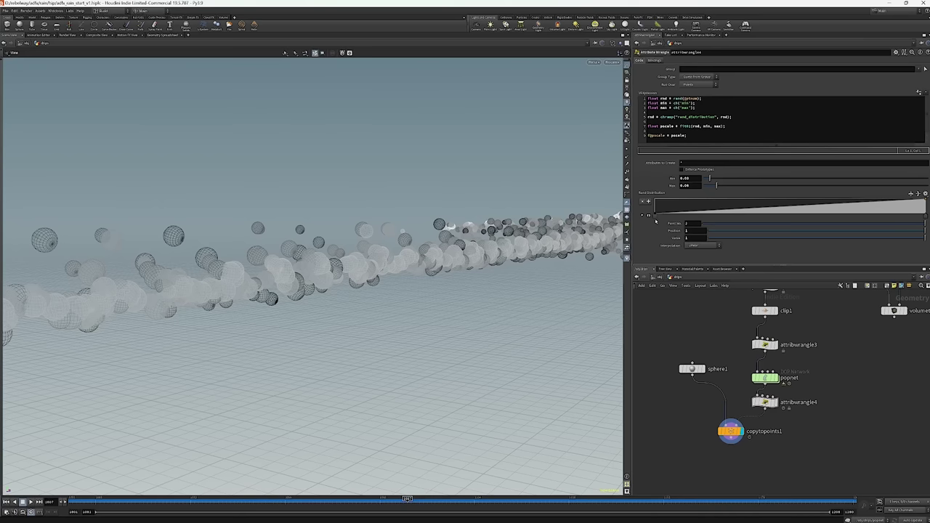
Shape the Rand Distribution ramp with B-Spline interpolation and a point near position 0.89, value 0.15, then check the drips along the timeline.
{"action": "left_click", "coordinate": [655, 215]}
{"action": "left_click", "coordinate": [921, 216]}
{"action": "left_click", "coordinate": [709, 246]}
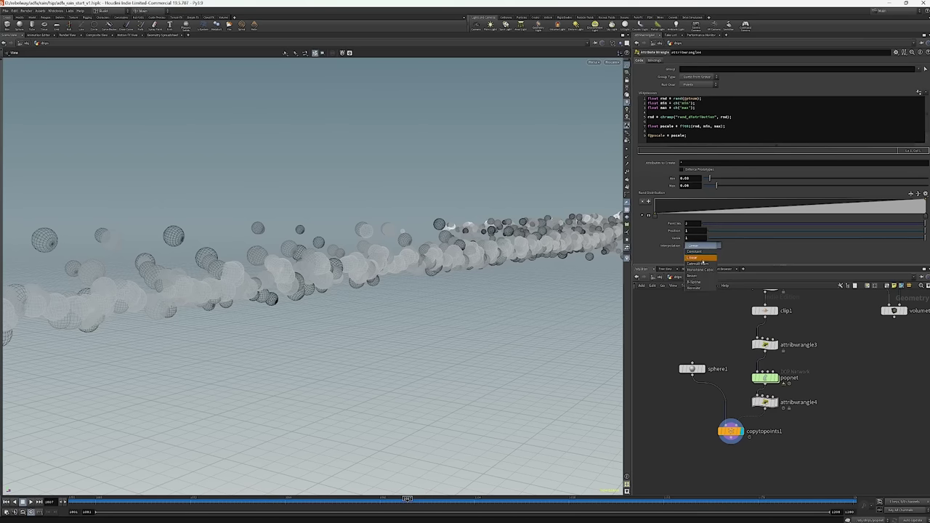
{"action": "left_click", "coordinate": [695, 281]}
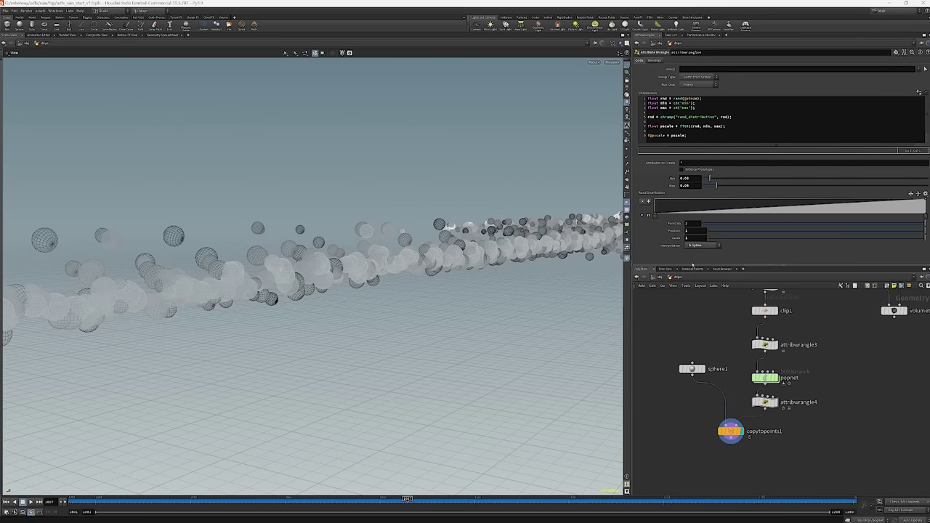
{"action": "left_click_drag", "start_coordinate": [775, 209], "coordinate": [895, 217]}
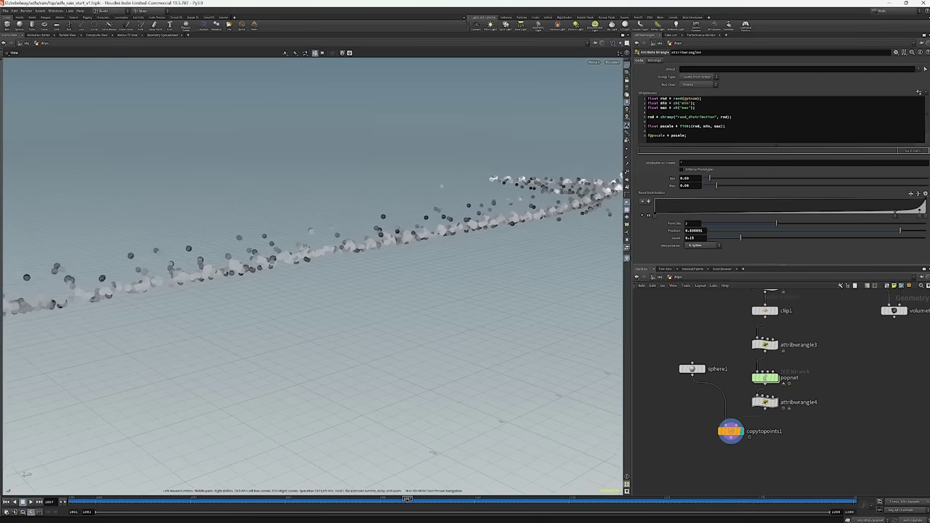
{"action": "left_click_drag", "start_coordinate": [306, 247], "coordinate": [533, 233]}
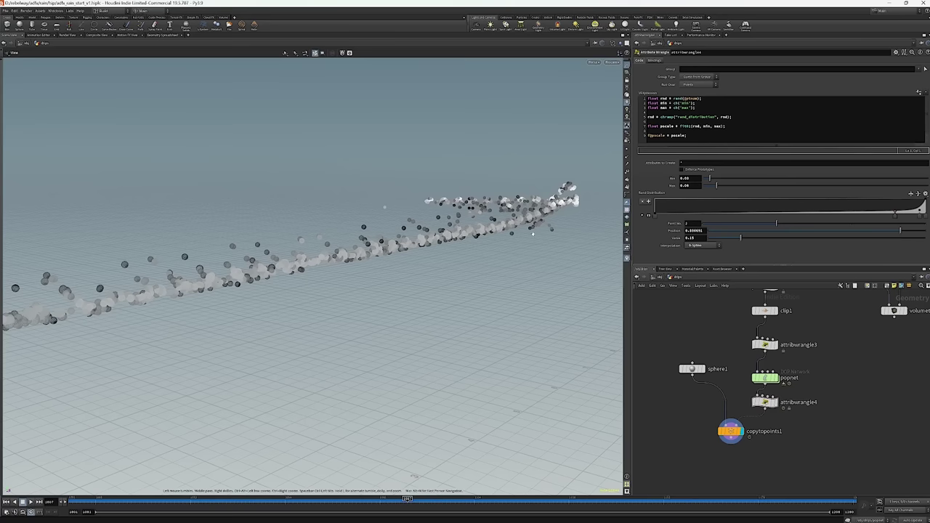
{"action": "mouse_move", "coordinate": [216, 520]}
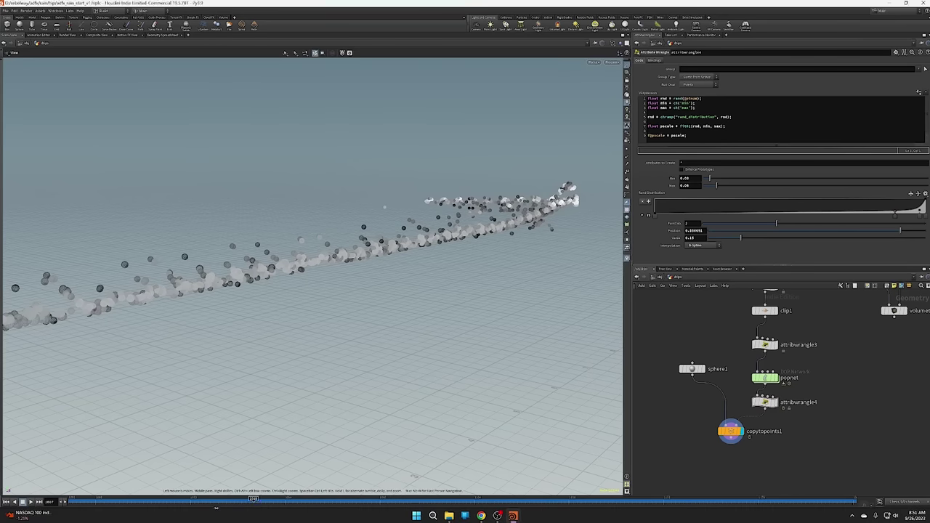
{"action": "mouse_move", "coordinate": [216, 507]}
{"action": "left_mouse_down"}
{"action": "mouse_move", "coordinate": [197, 507]}
{"action": "mouse_move", "coordinate": [477, 500]}
{"action": "left_mouse_up"}
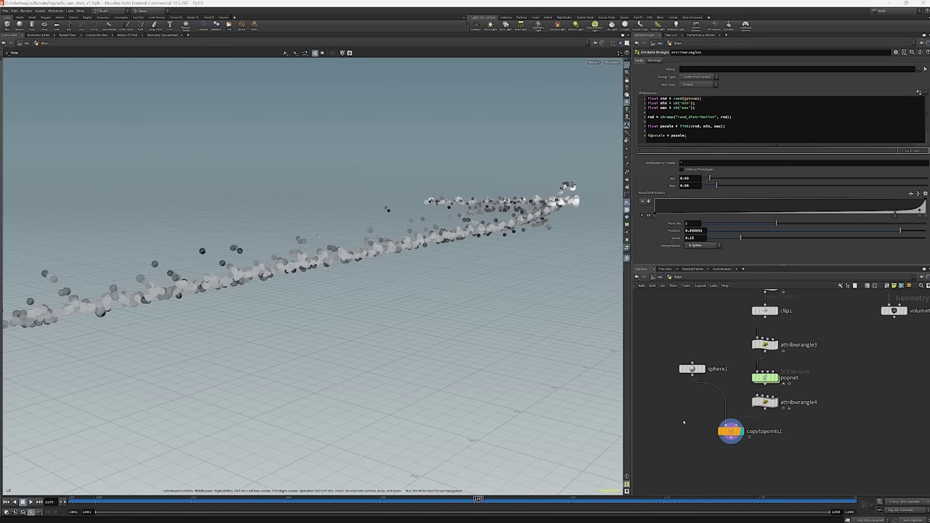
Inspect the geometry information of sphere1, attribwrangle4 and copytopoints1.
{"action": "middle_click_drag", "start_coordinate": [686, 422], "coordinate": [686, 379]}
{"action": "left_click", "coordinate": [695, 328]}
{"action": "middle_click", "coordinate": [694, 328]}
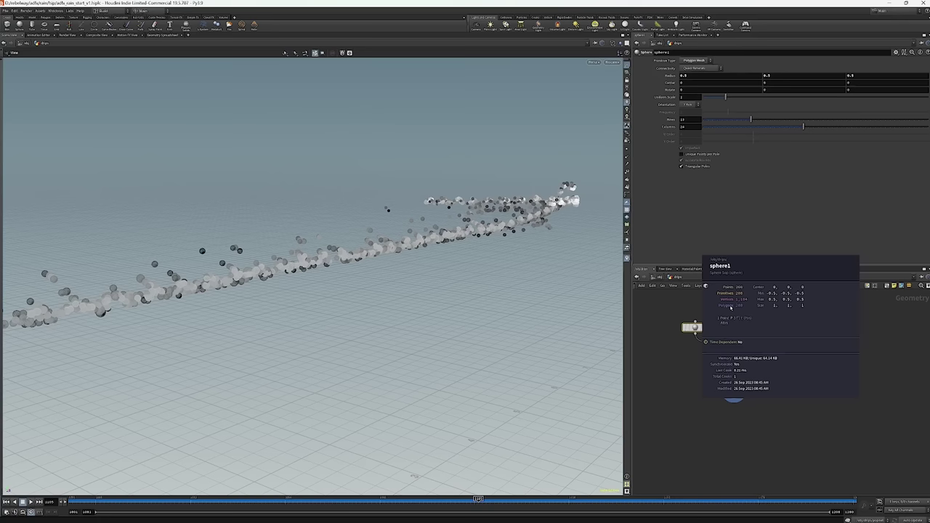
{"action": "middle_click", "coordinate": [773, 360]}
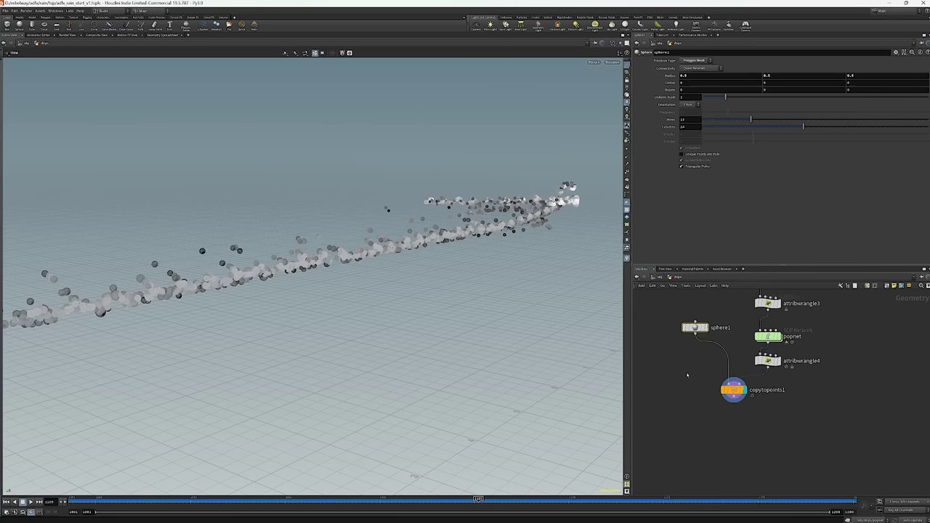
{"action": "middle_click", "coordinate": [735, 395]}
Inside popnet, revert source_first_input's particle limit to its default and set the constant birth rate to 250.
{"action": "double_click", "coordinate": [769, 336]}
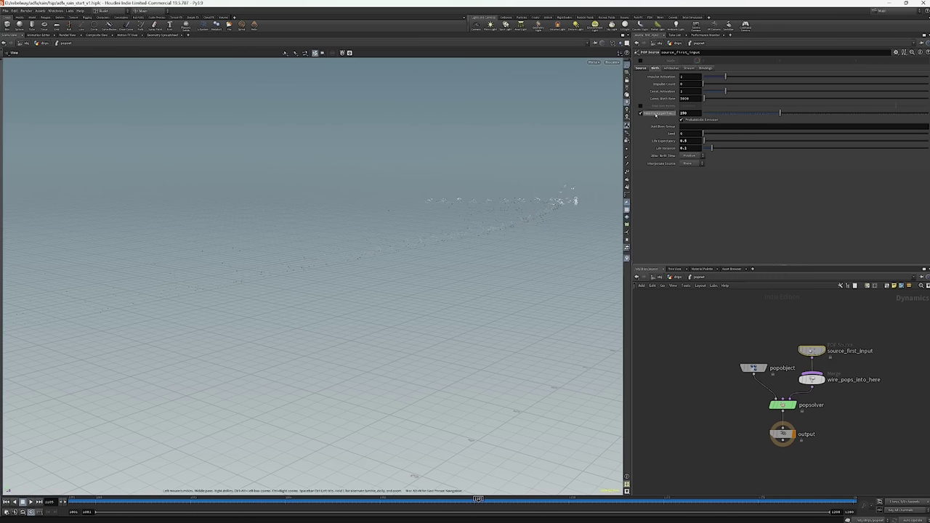
{"action": "right_click", "coordinate": [664, 114]}
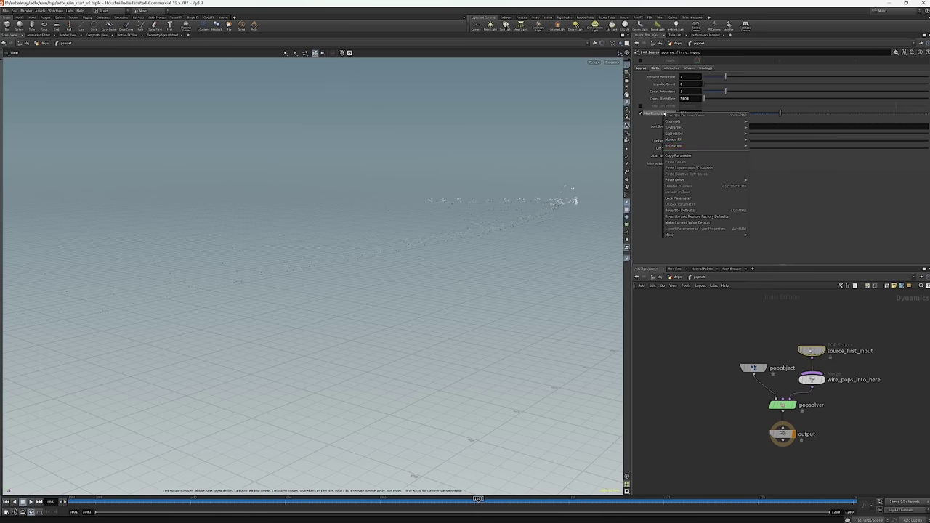
{"action": "left_click", "coordinate": [686, 210]}
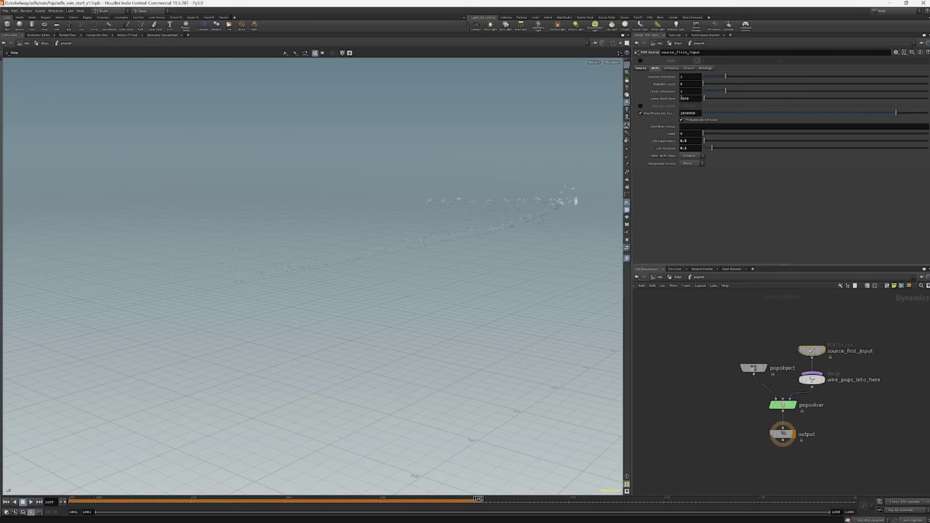
{"action": "double_click", "coordinate": [693, 99]}
{"action": "type", "text": "250"}
{"action": "key", "text": "Return"}
{"action": "left_click", "coordinate": [677, 277]}
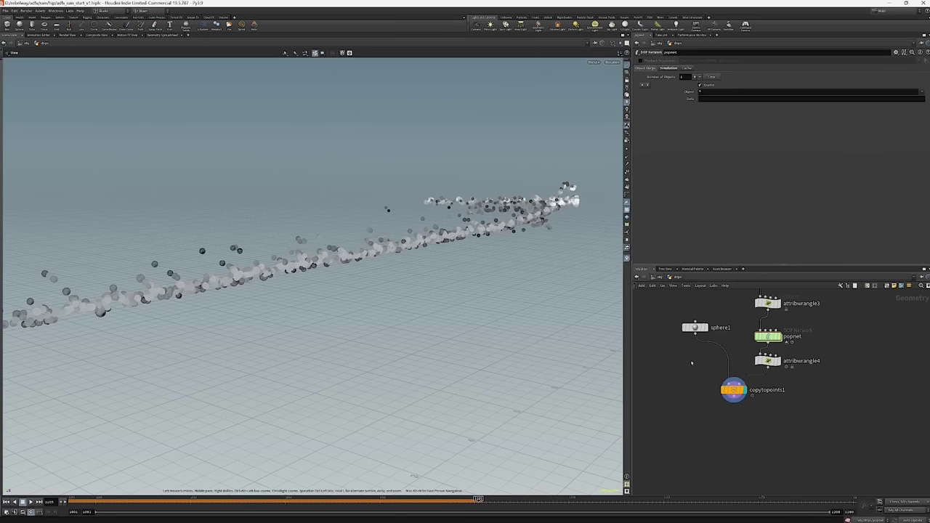
Replay the simulation from the first frame to check the drip density, and return to frame 1001.
{"action": "left_click", "coordinate": [15, 502]}
{"action": "left_click", "coordinate": [5, 502]}
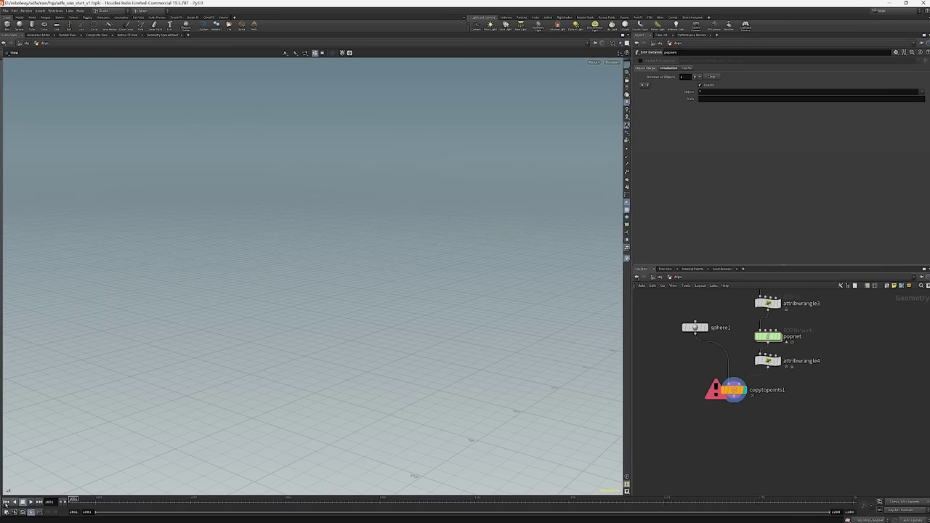
{"action": "left_click", "coordinate": [30, 502]}
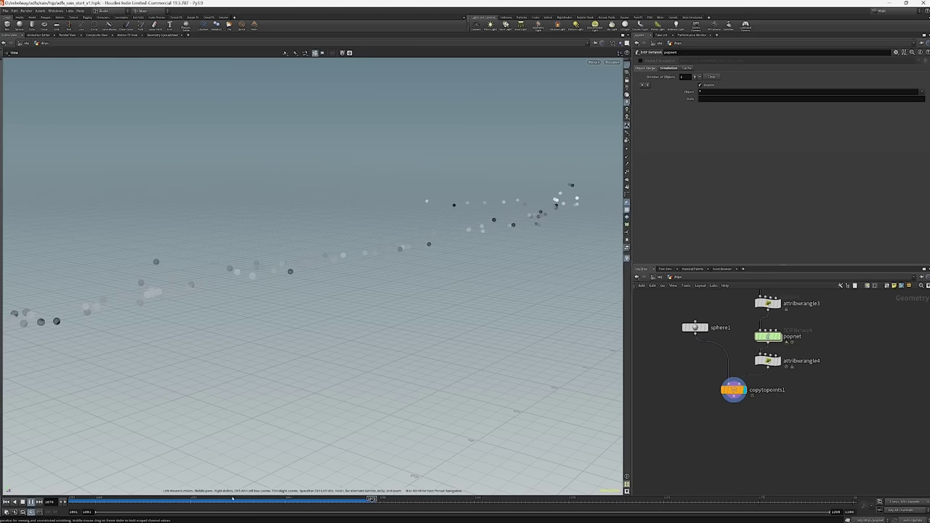
{"action": "left_click", "coordinate": [203, 500]}
{"action": "left_click_drag", "start_coordinate": [202, 500], "coordinate": [73, 499]}
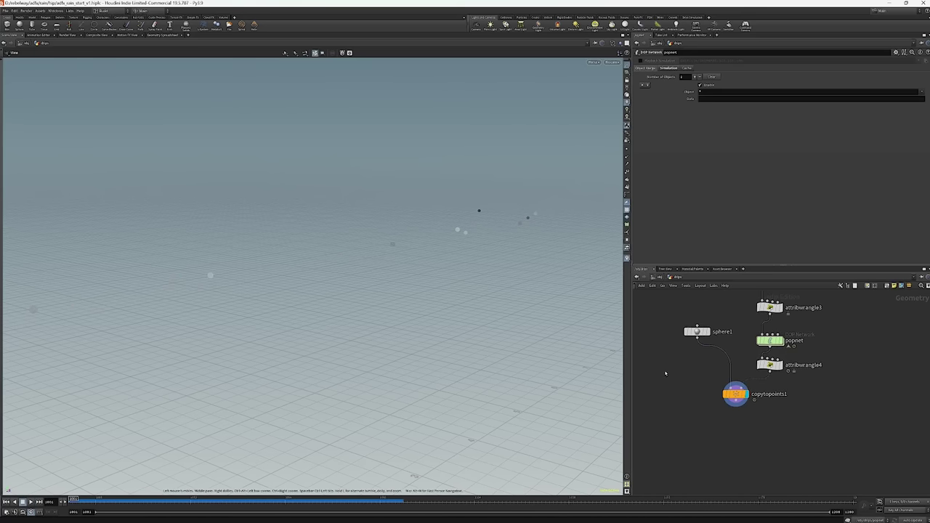
{"action": "scroll", "coordinate": [735, 393], "scroll_direction": "down", "scroll_amount": 2}
{"action": "middle_click_drag", "start_coordinate": [729, 410], "coordinate": [734, 377]}
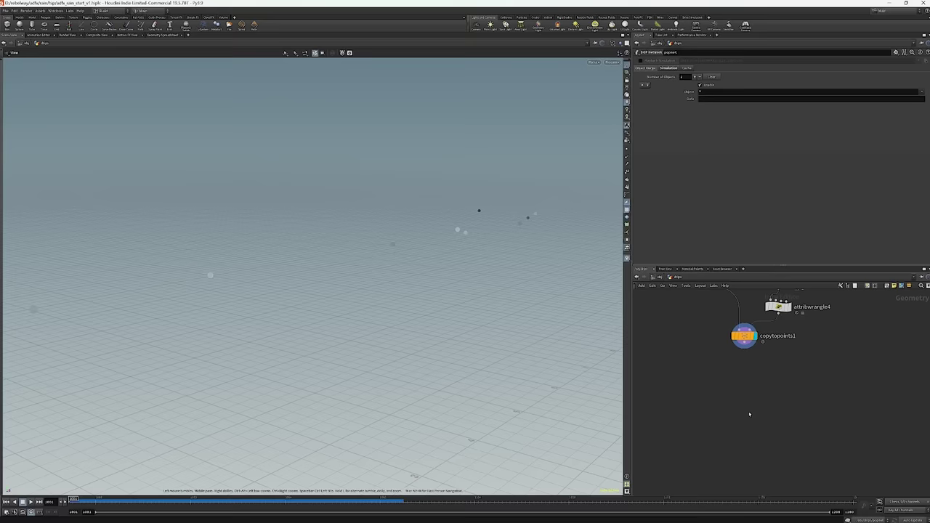
{"action": "key", "text": "Tab"}
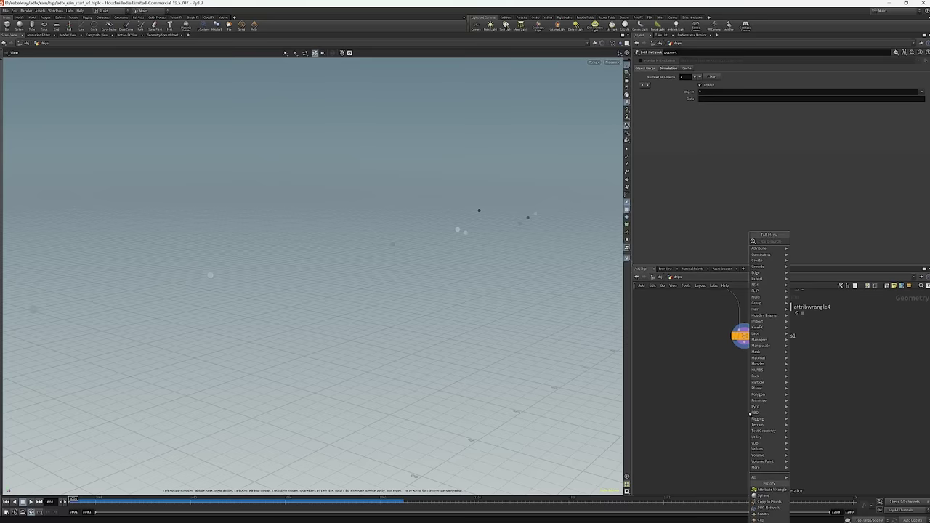
{"action": "type", "text": "g"}
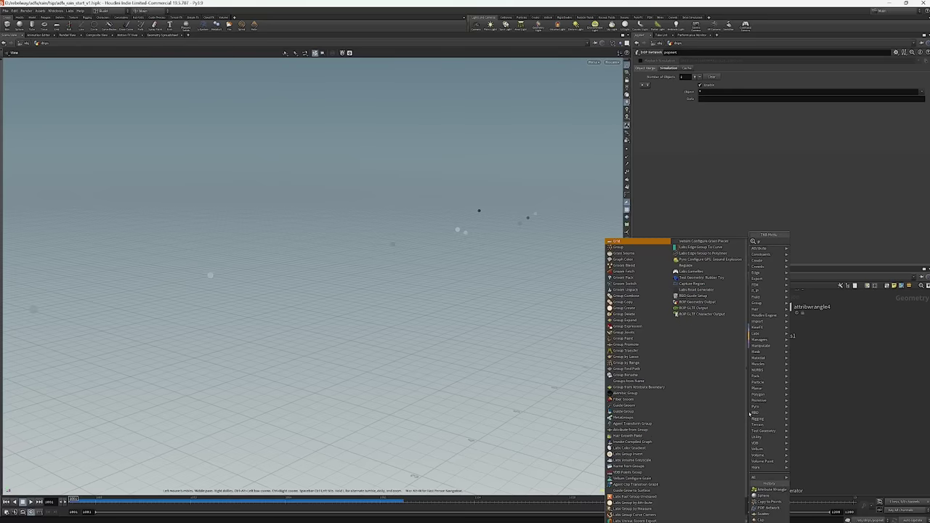
{"action": "key", "text": "Escape"}
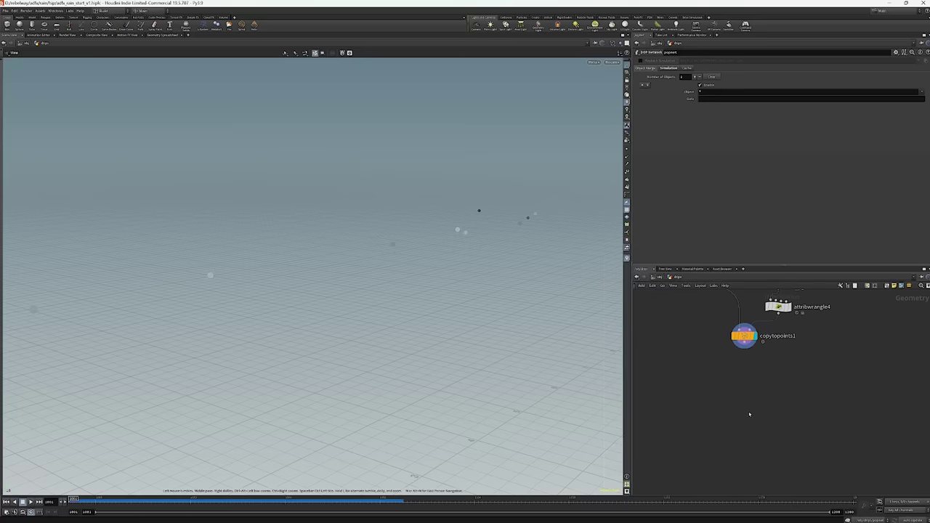
{"action": "key", "text": "Tab"}
{"action": "type", "text": "vel"}
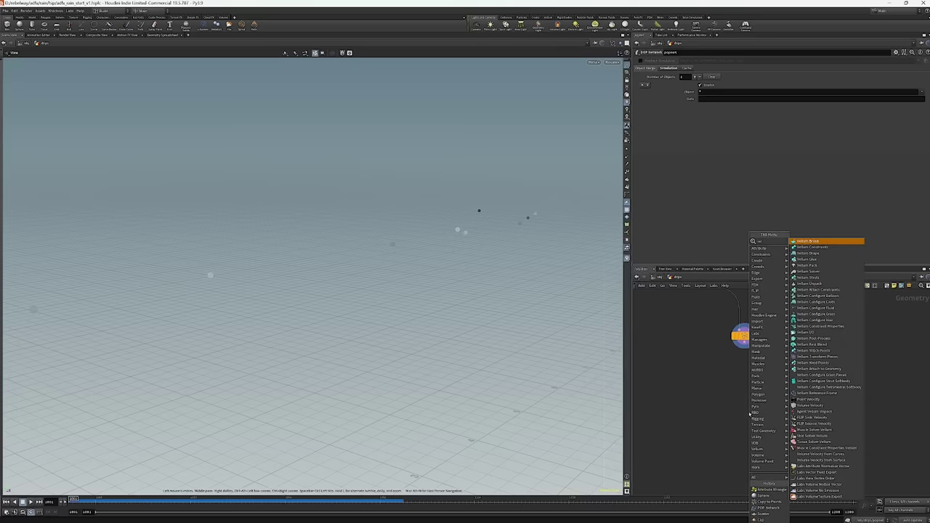
{"action": "left_click", "coordinate": [820, 344]}
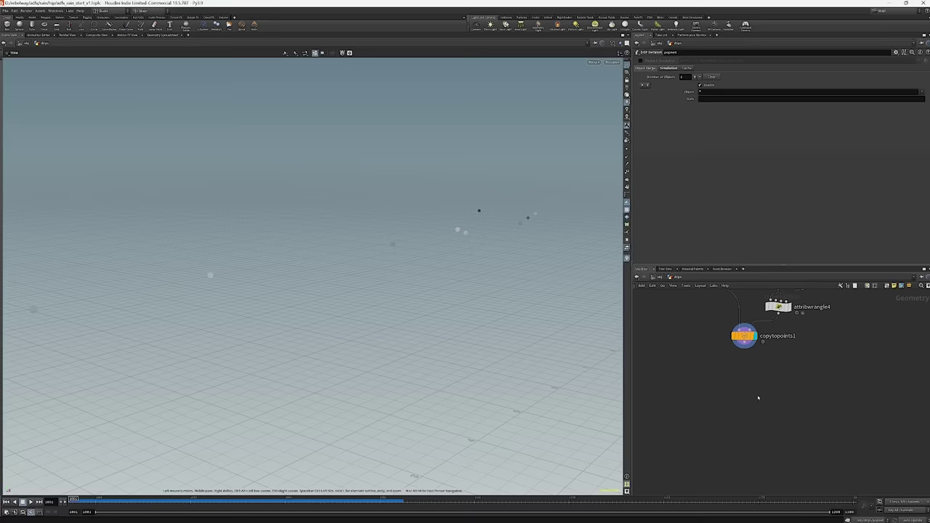
Add a Vellum Configure Grain node below copytopoints1, wire copytopoints1 into it and display it.
{"action": "key", "text": "Tab"}
{"action": "type", "text": "vel"}
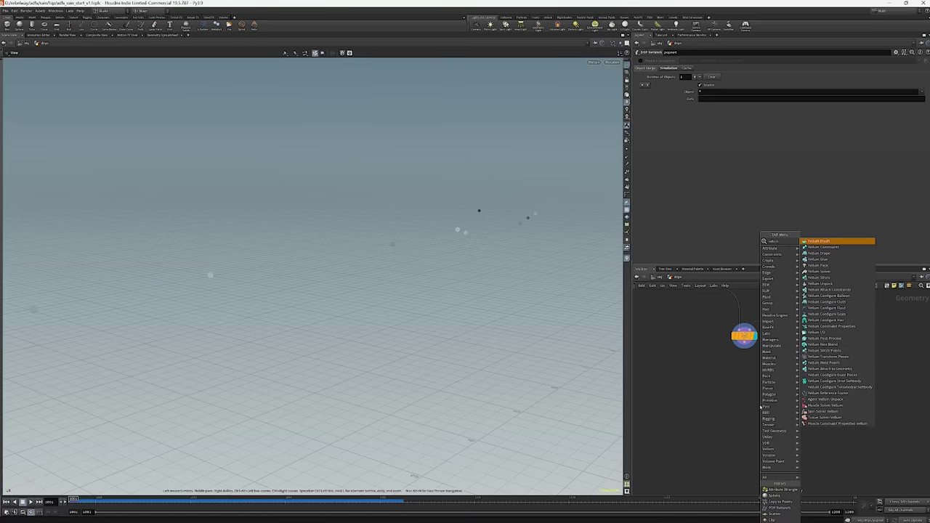
{"action": "type", "text": "con"}
{"action": "key", "text": "Down"}
{"action": "key", "text": "Down"}
{"action": "key", "text": "Down"}
{"action": "key", "text": "Down"}
{"action": "key", "text": "Down"}
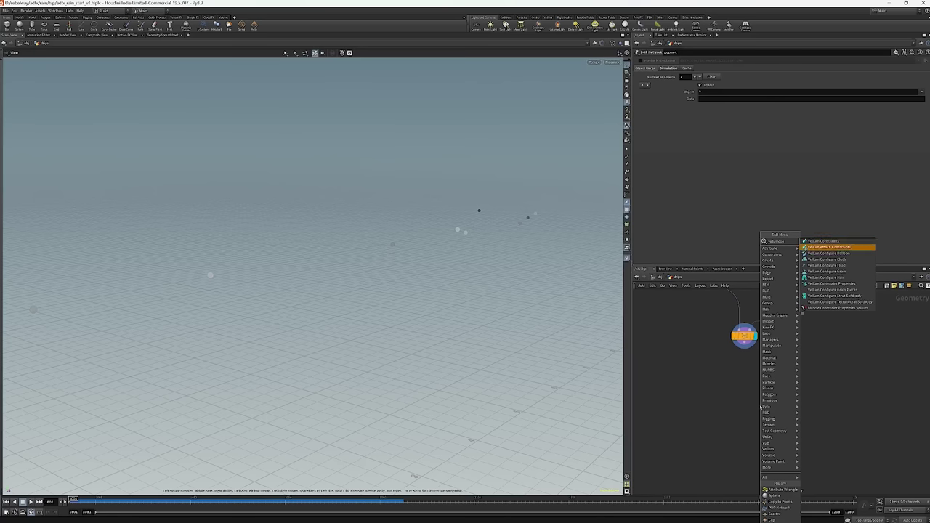
{"action": "key", "text": "Return"}
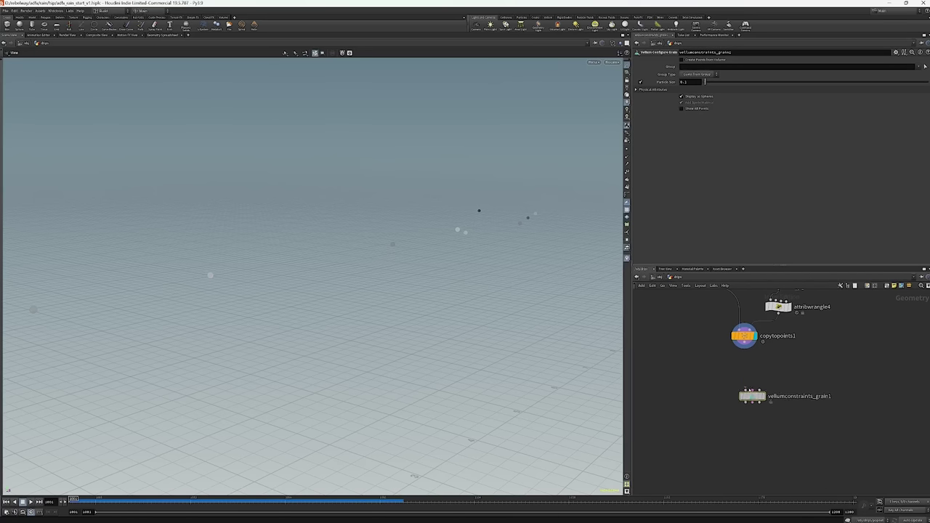
{"action": "left_click", "coordinate": [744, 382]}
{"action": "left_click_drag", "start_coordinate": [745, 346], "coordinate": [741, 375]}
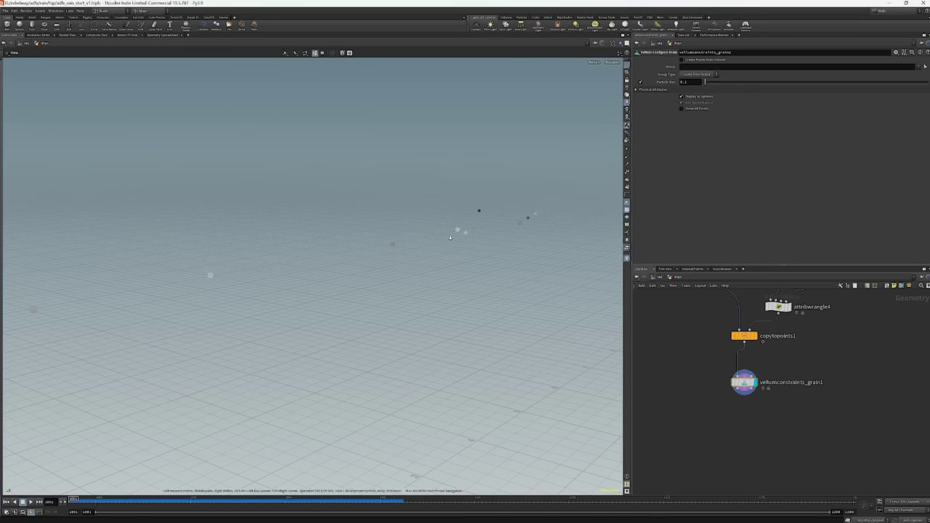
Enable Create Points from Volume on vellumconstraints_grain1 and set its Particle Size to 0.008.
{"action": "left_click_drag", "start_coordinate": [450, 237], "coordinate": [488, 181]}
{"action": "scroll", "coordinate": [432, 221], "scroll_direction": "up", "scroll_amount": 1}
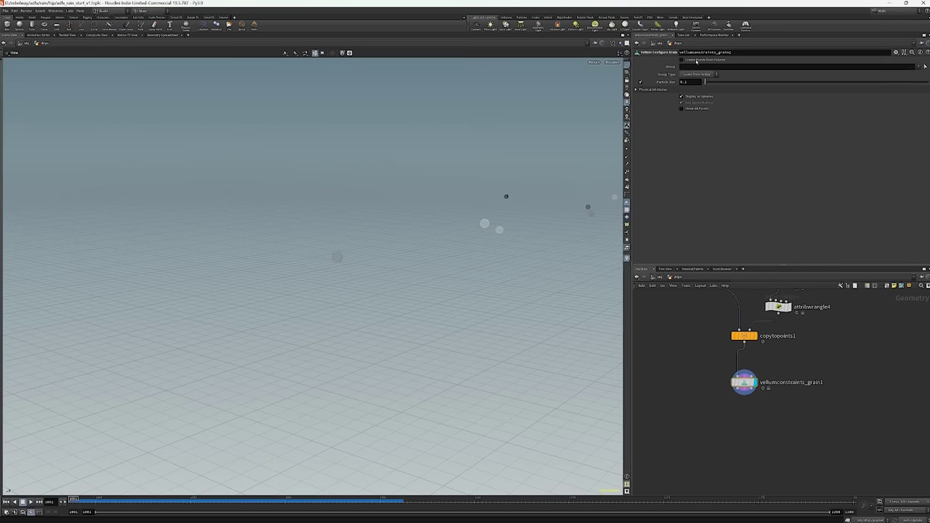
{"action": "left_click", "coordinate": [696, 61]}
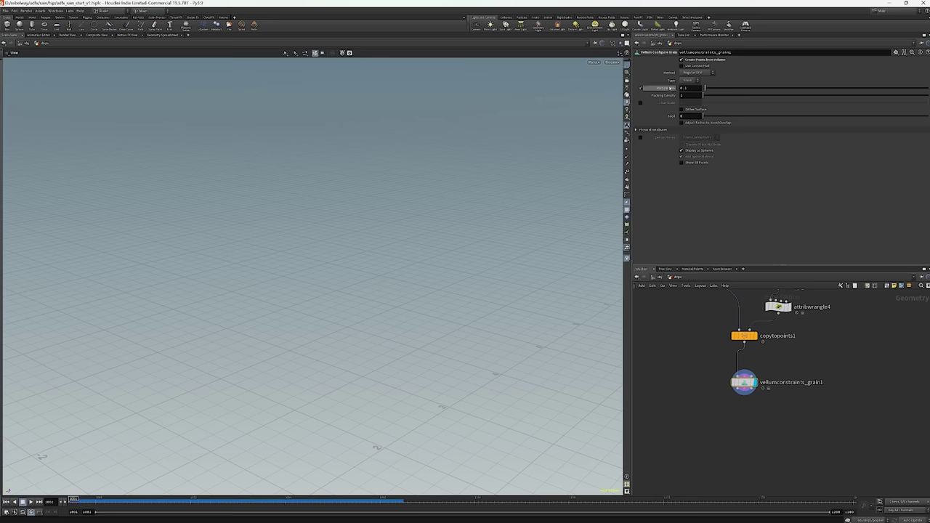
{"action": "left_click", "coordinate": [690, 88]}
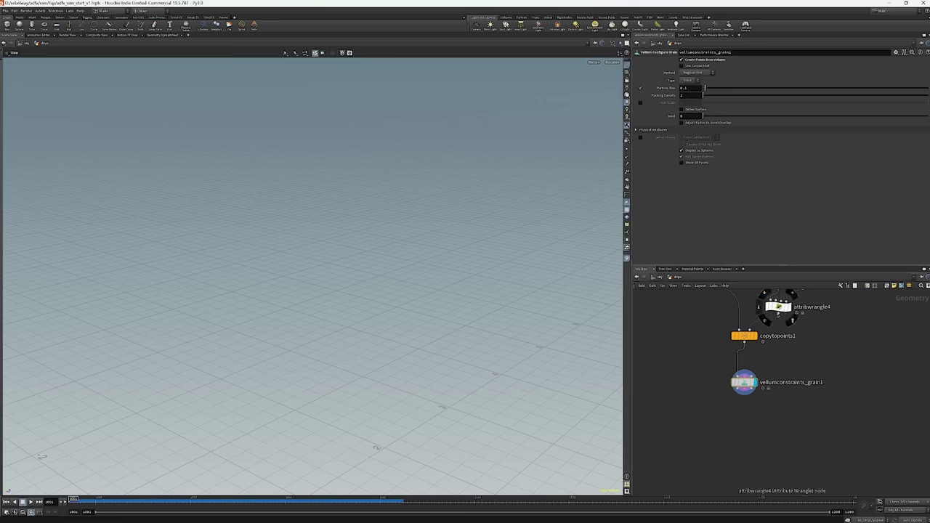
{"action": "scroll", "coordinate": [774, 309], "scroll_direction": "up", "scroll_amount": 2}
{"action": "left_click", "coordinate": [747, 345]}
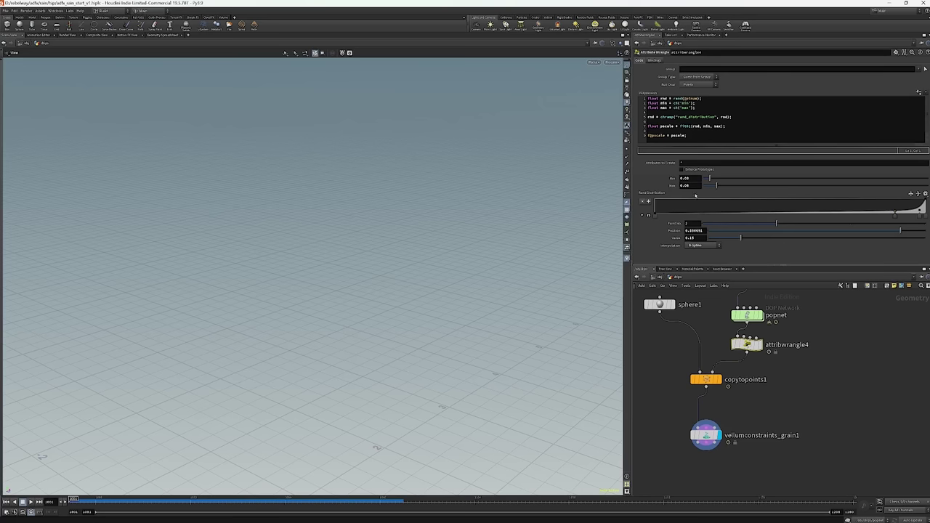
{"action": "left_click", "coordinate": [705, 435]}
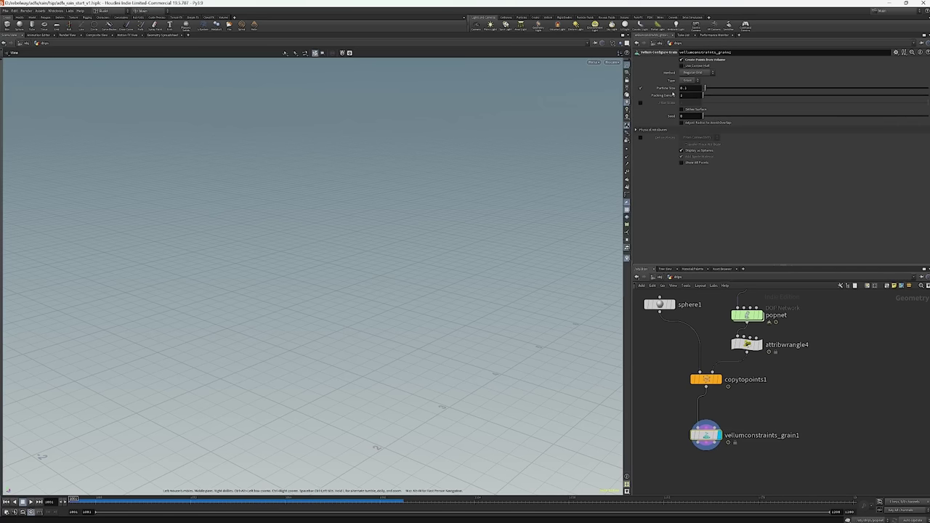
{"action": "left_click", "coordinate": [687, 88]}
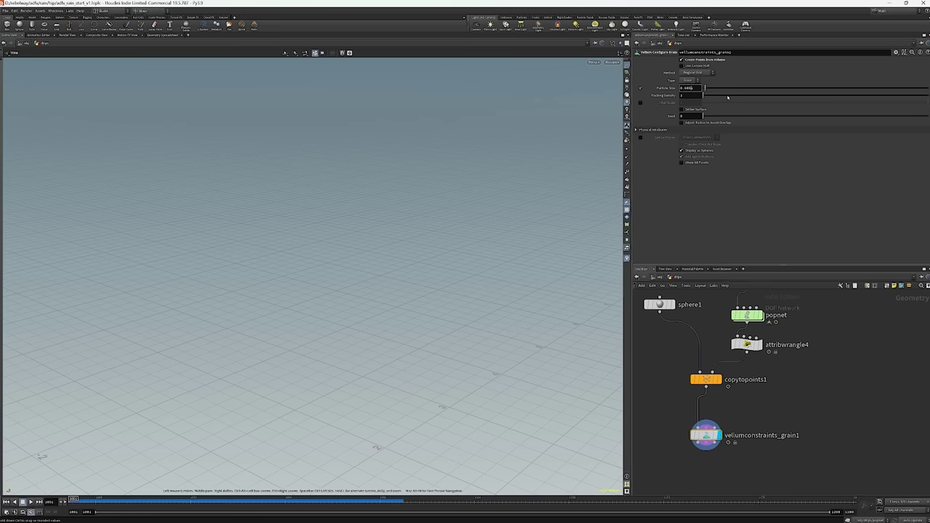
{"action": "key", "text": "Return"}
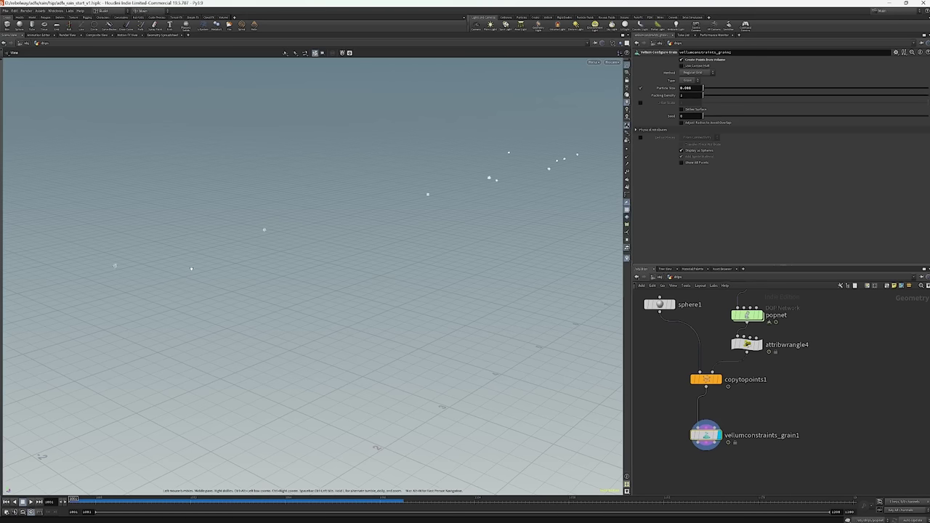
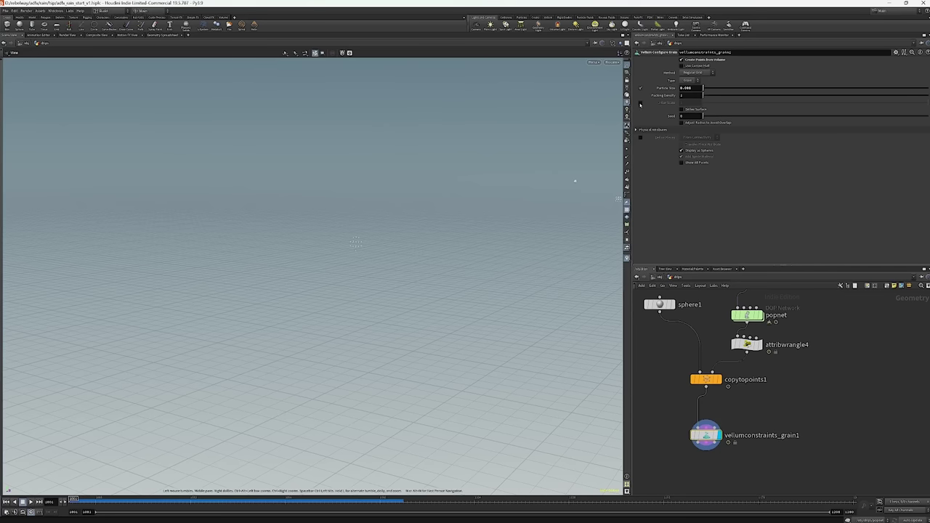
Enable Jitter Scale, change the grain node's Type to Fluid and inspect its geometry information.
{"action": "left_click", "coordinate": [641, 102]}
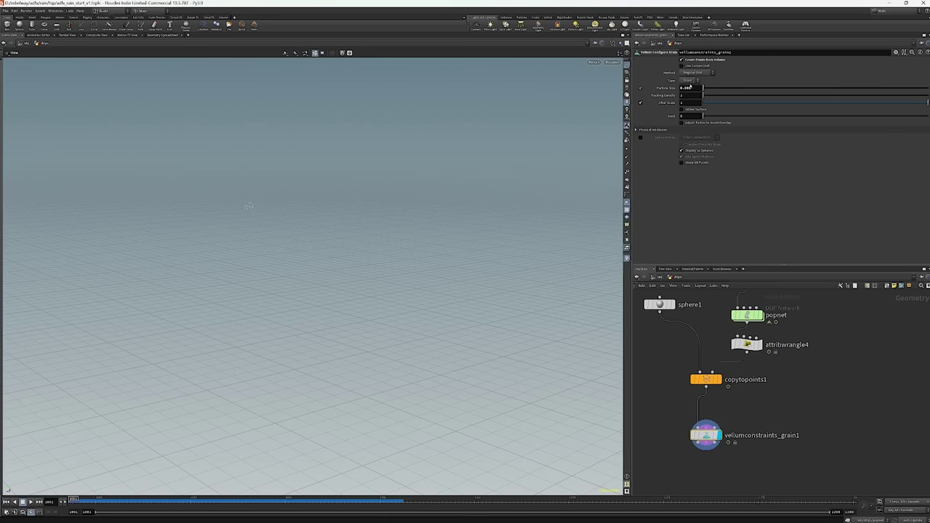
{"action": "left_click", "coordinate": [691, 81]}
{"action": "left_click", "coordinate": [685, 94]}
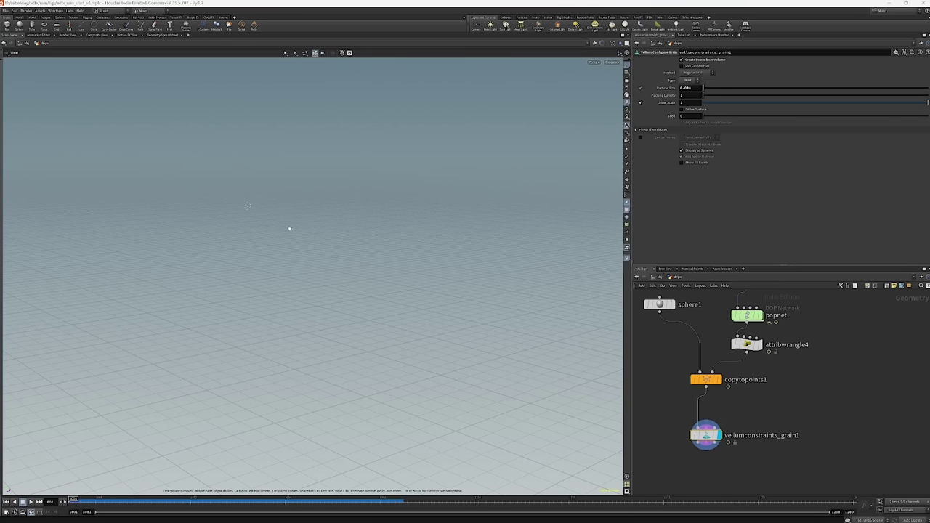
{"action": "middle_click", "coordinate": [706, 436]}
Turn off Display as Spheres and Add Sprite Material, and enable Viscosity and Surface Tension in the grain node's physical attributes.
{"action": "left_click", "coordinate": [639, 131]}
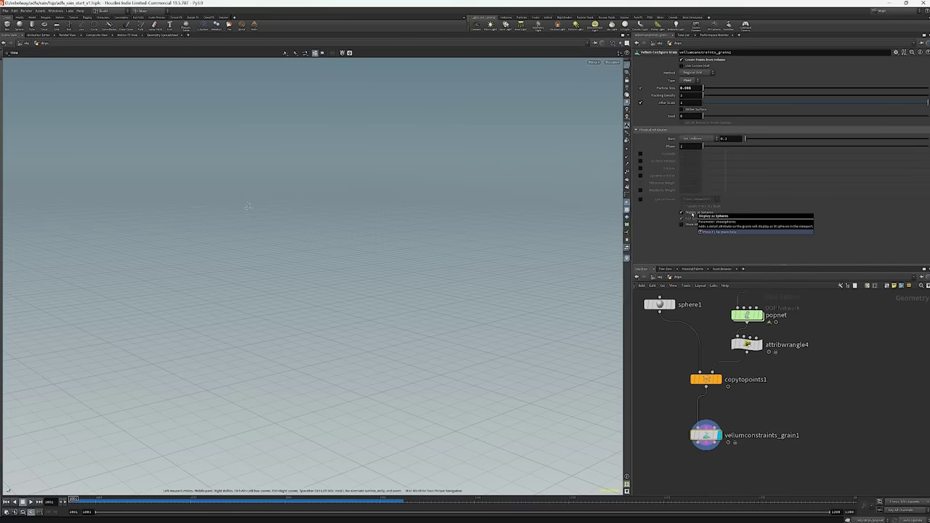
{"action": "left_click", "coordinate": [693, 213]}
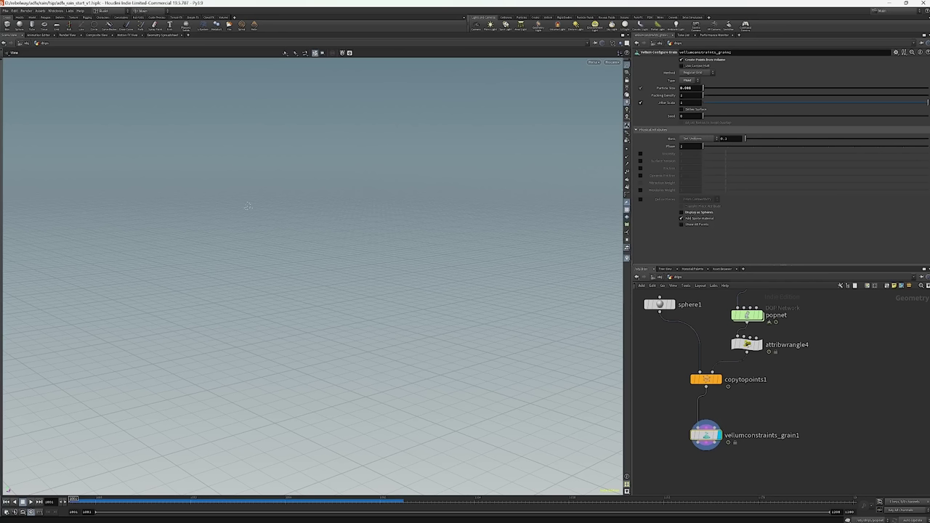
{"action": "left_click", "coordinate": [640, 154]}
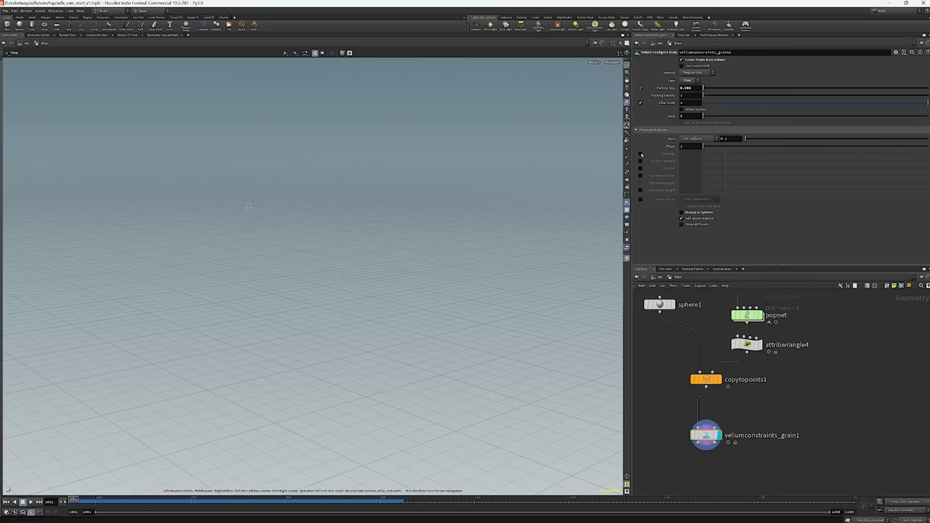
{"action": "left_click", "coordinate": [640, 161]}
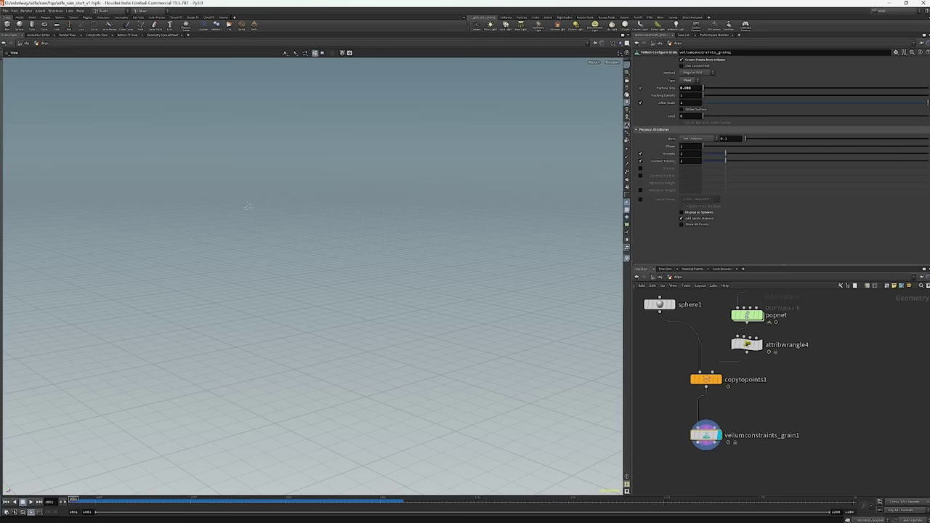
{"action": "middle_click", "coordinate": [705, 435]}
{"action": "left_click", "coordinate": [692, 219]}
Add a Null below vellumconstraints_grain1, wire it to the node's geometry output and rename it GEO.
{"action": "middle_click_drag", "start_coordinate": [724, 416], "coordinate": [757, 363]}
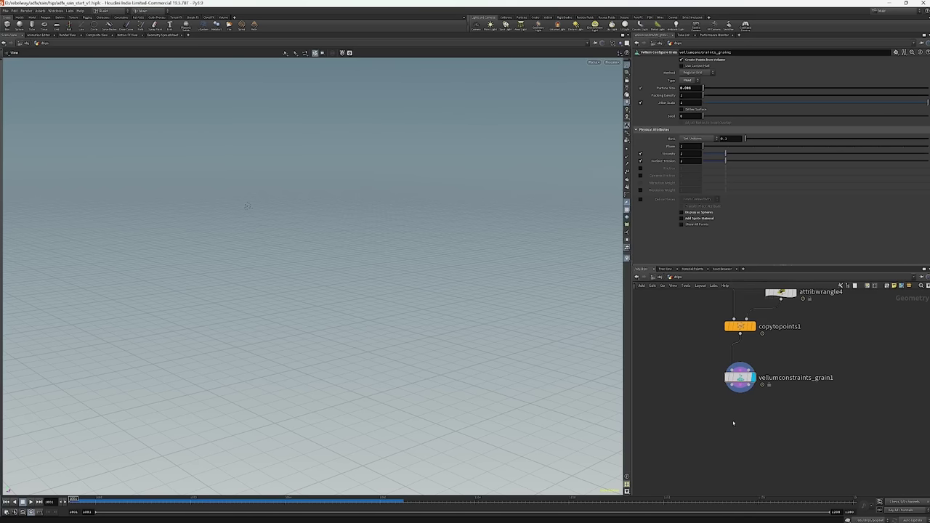
{"action": "key", "text": "Tab"}
{"action": "type", "text": "null"}
{"action": "key", "text": "Return"}
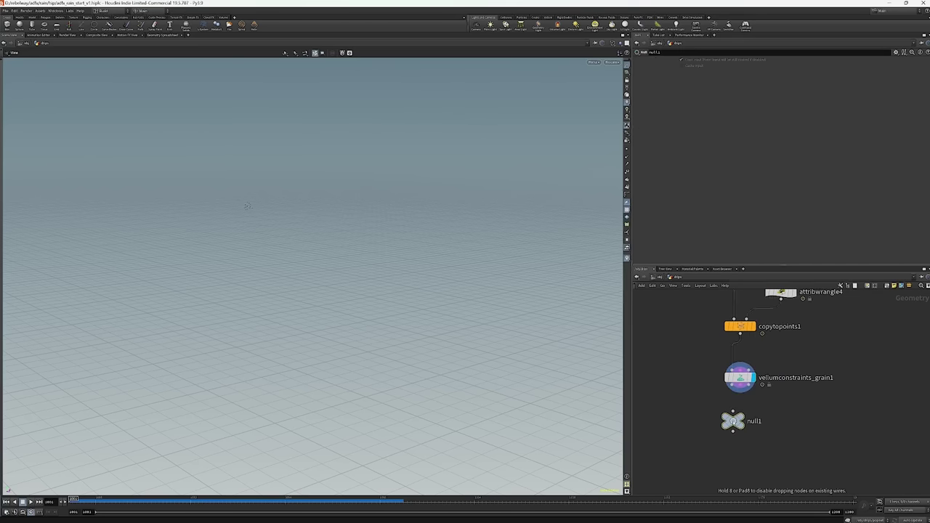
{"action": "left_click", "coordinate": [704, 437]}
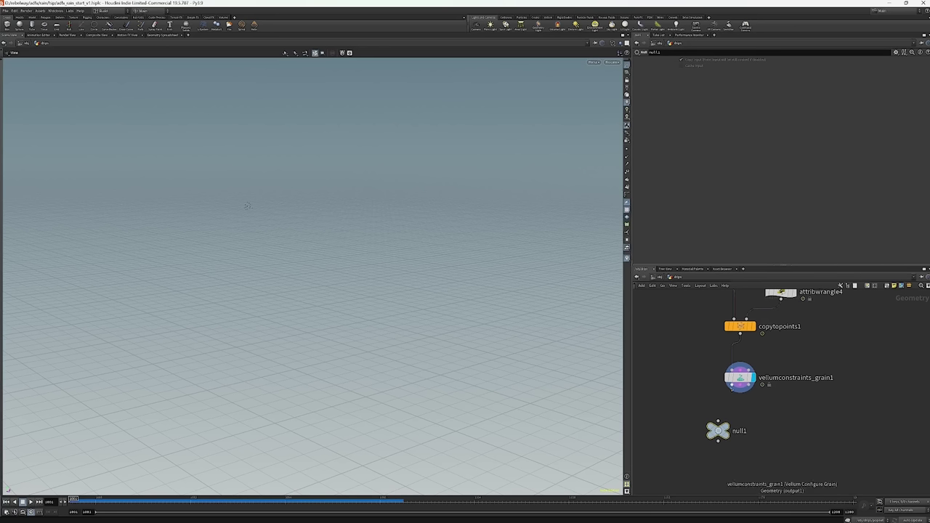
{"action": "double_click", "coordinate": [739, 431]}
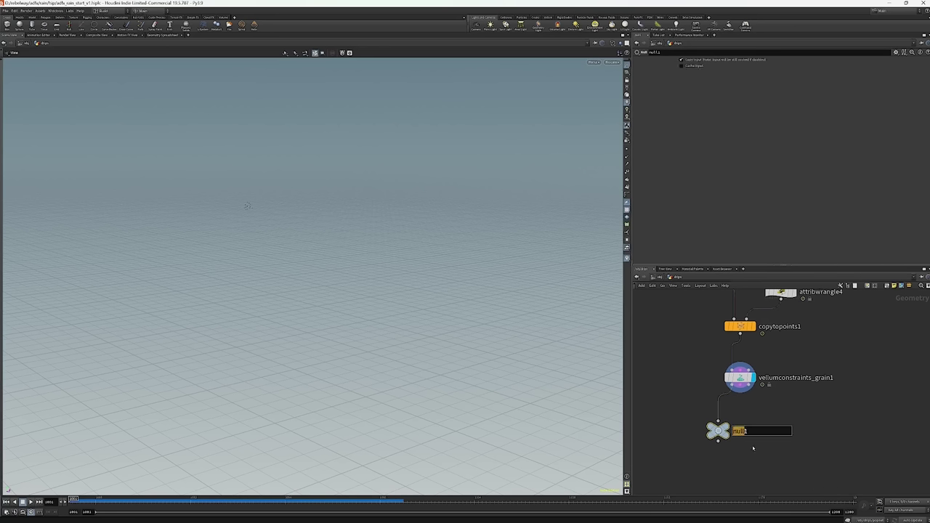
{"action": "type", "text": "GEO"}
{"action": "key", "text": "Return"}
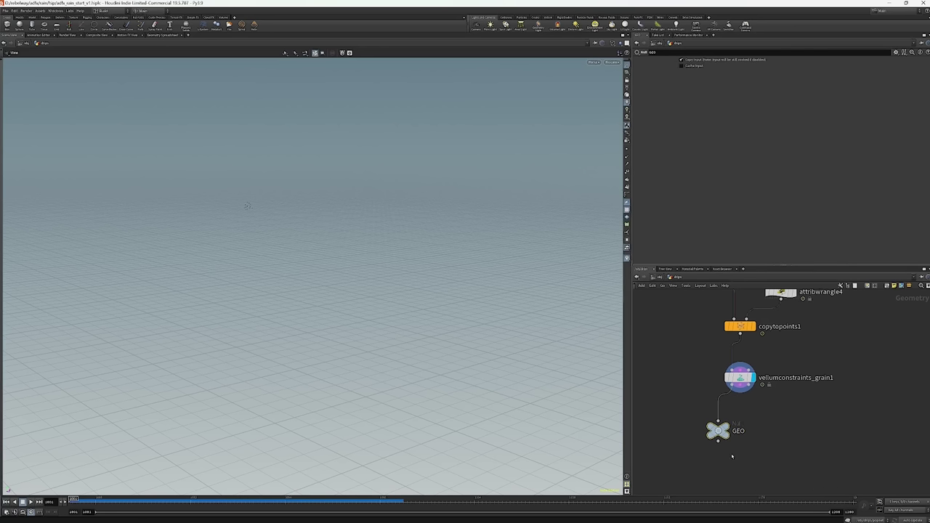
Duplicate the GEO null, wire the copy to the grain node's constraint output and rename it CON.
{"action": "left_click_drag", "start_coordinate": [718, 430], "coordinate": [690, 428]}
{"action": "key", "text": "ctrl+c"}
{"action": "key", "text": "ctrl+v"}
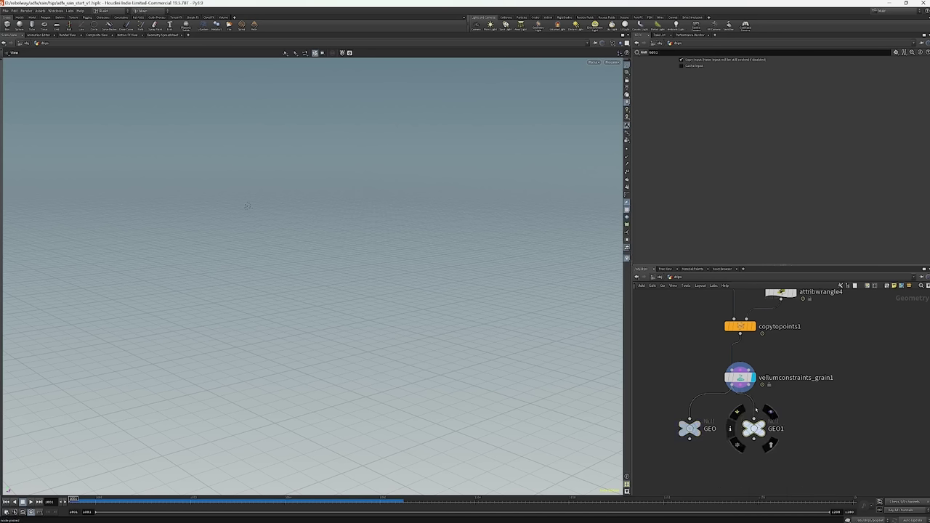
{"action": "double_click", "coordinate": [777, 429]}
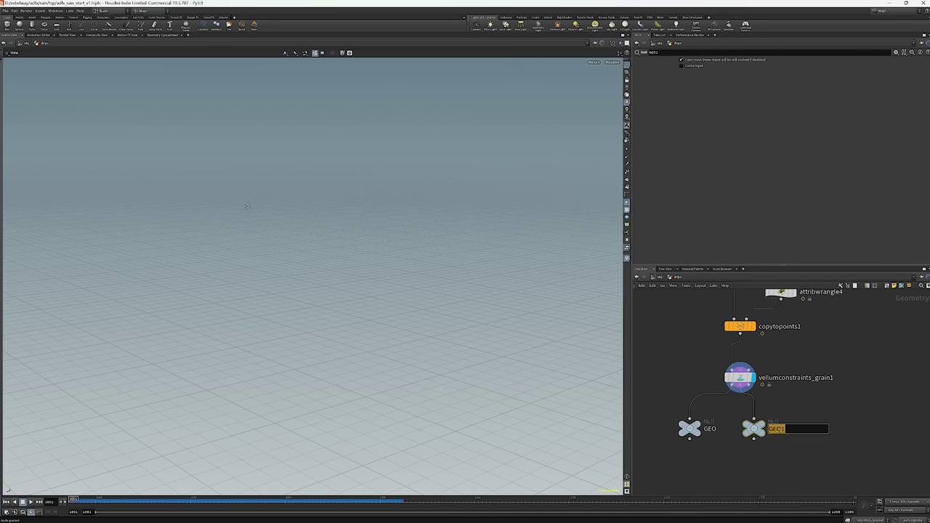
{"action": "type", "text": "CON"}
{"action": "key", "text": "Return"}
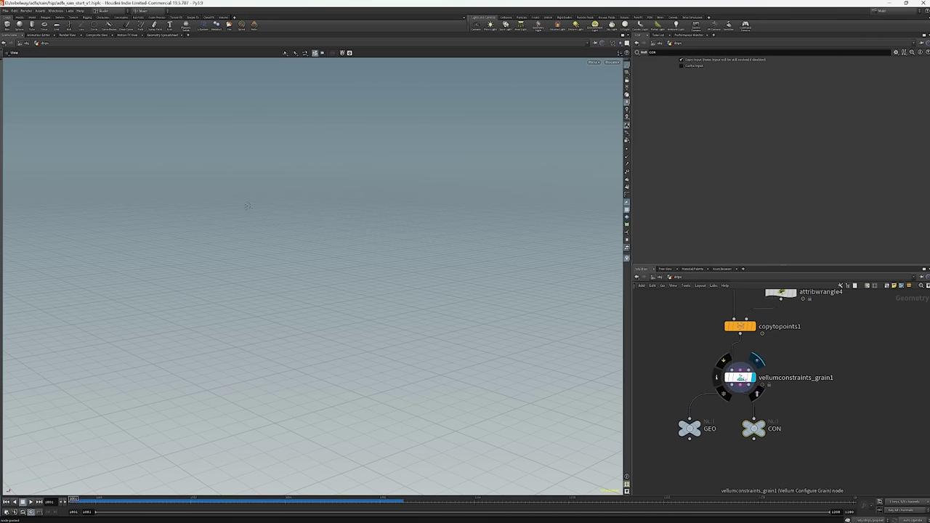
Inspect the grain node's internal network, check the CON null's output and set the display to the GEO null.
{"action": "double_click", "coordinate": [740, 378]}
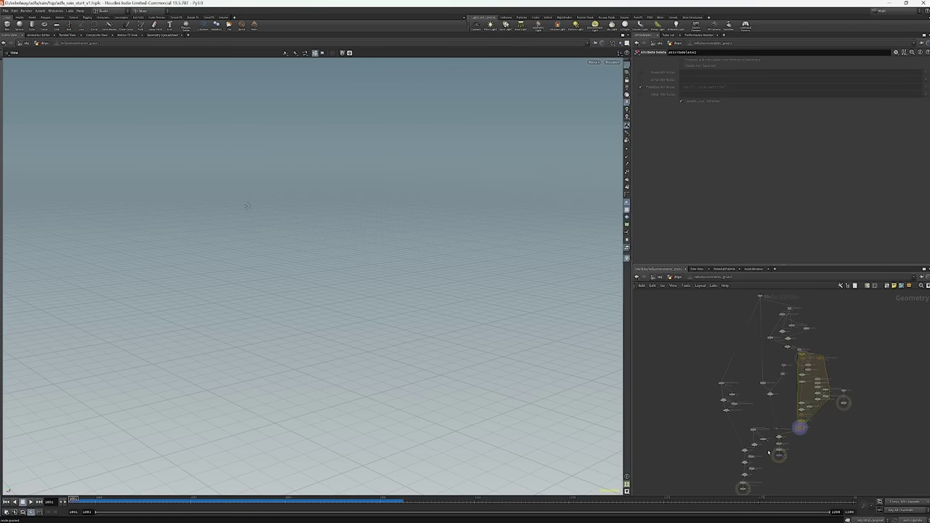
{"action": "key", "text": "u"}
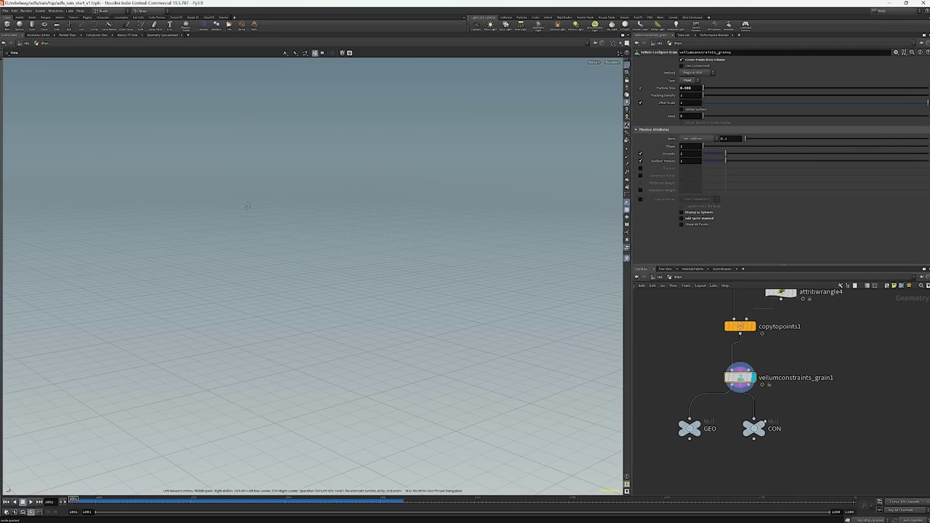
{"action": "left_click", "coordinate": [755, 429]}
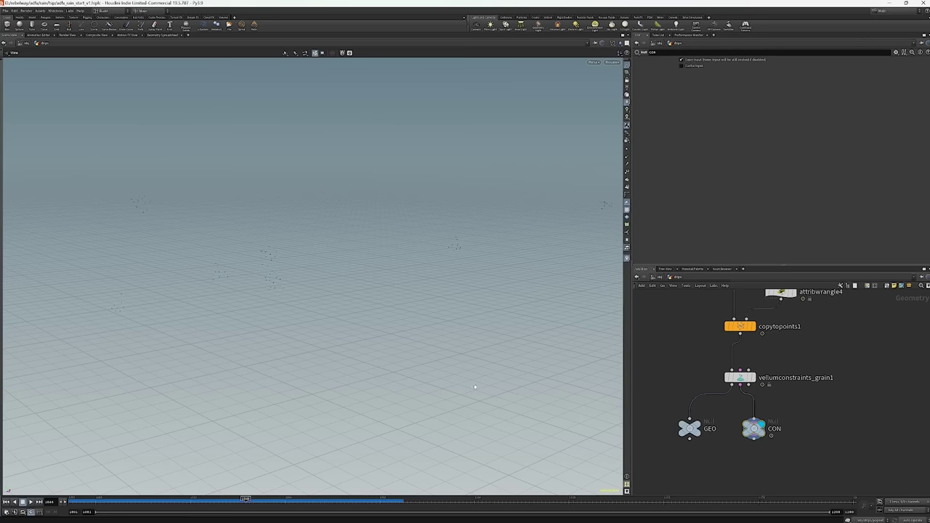
{"action": "left_click", "coordinate": [705, 412]}
{"action": "left_click_drag", "start_coordinate": [682, 398], "coordinate": [702, 387]}
{"action": "left_click", "coordinate": [658, 346]}
Add a DOP Network below the GEO and CON nulls and go inside it.
{"action": "middle_click_drag", "start_coordinate": [683, 371], "coordinate": [683, 349]}
{"action": "scroll", "coordinate": [698, 364], "scroll_direction": "down", "scroll_amount": 2}
{"action": "key", "text": "Tab"}
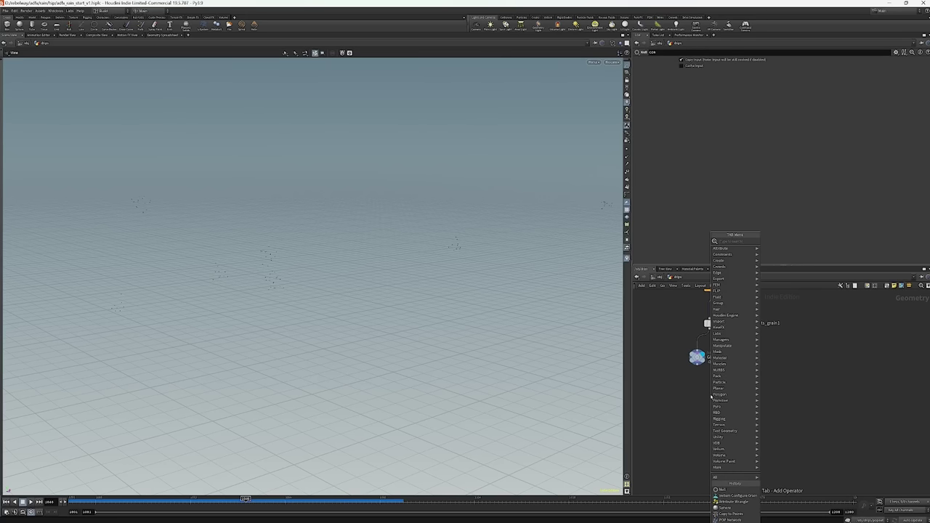
{"action": "type", "text": "dop"}
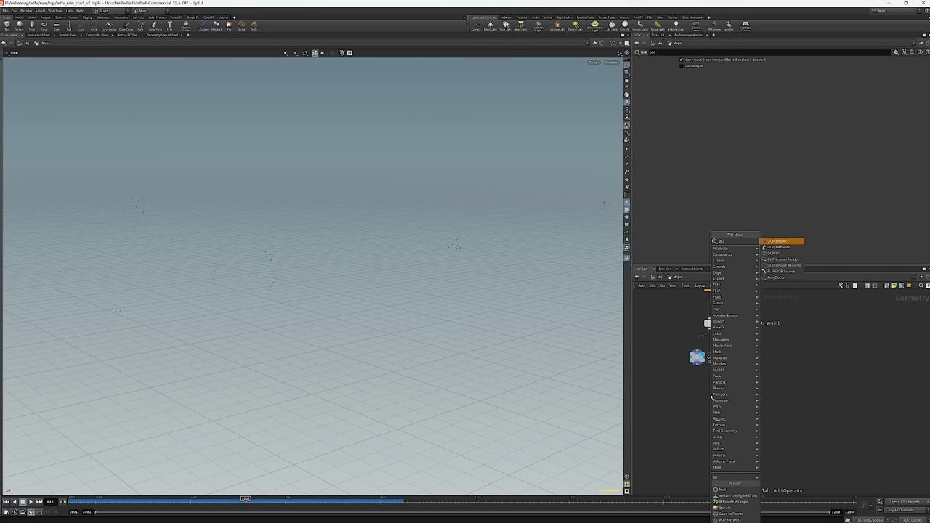
{"action": "key", "text": "Down"}
{"action": "key", "text": "Return"}
{"action": "left_click", "coordinate": [715, 395]}
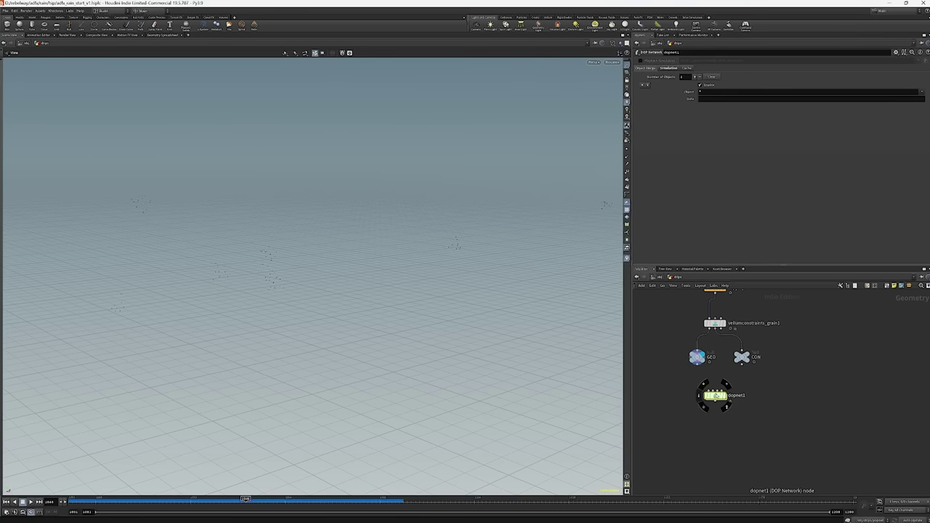
{"action": "double_click", "coordinate": [715, 395]}
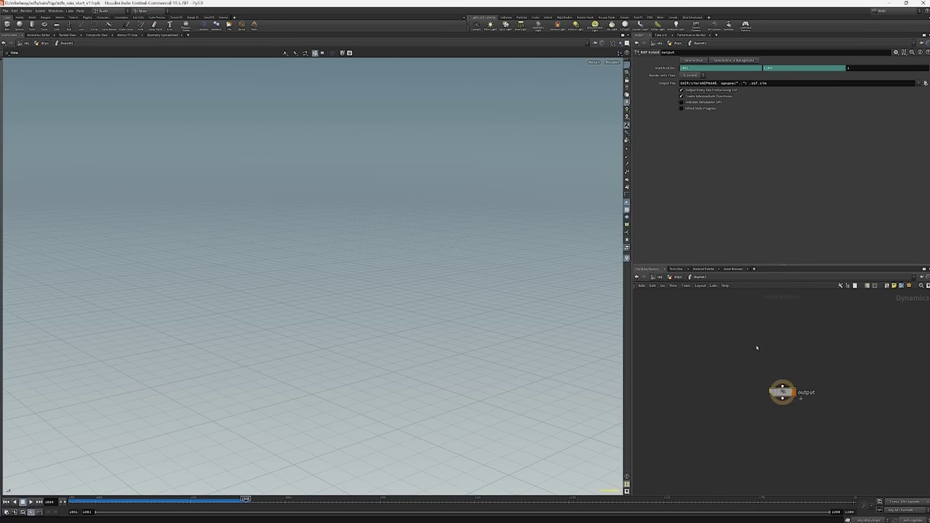
{"action": "key", "text": "Tab"}
{"action": "type", "text": "vol"}
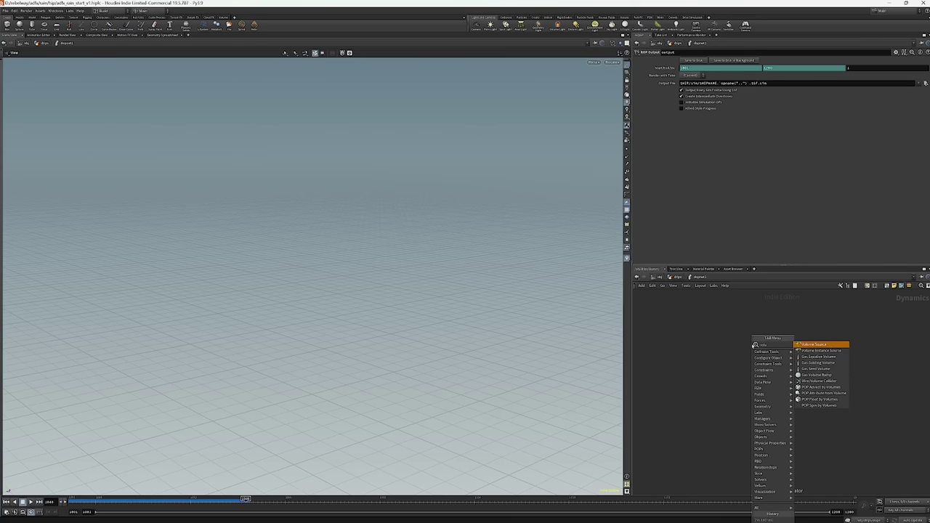
{"action": "key", "text": "Down"}
{"action": "key", "text": "Down"}
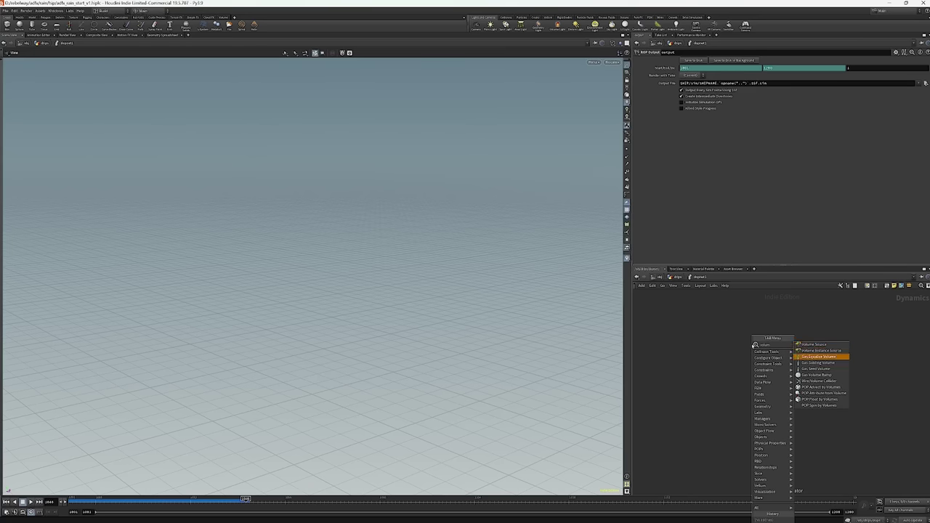
{"action": "key", "text": "Escape"}
Add a Vellum Solver and place it directly above the output node.
{"action": "key", "text": "Tab"}
{"action": "type", "text": "vel"}
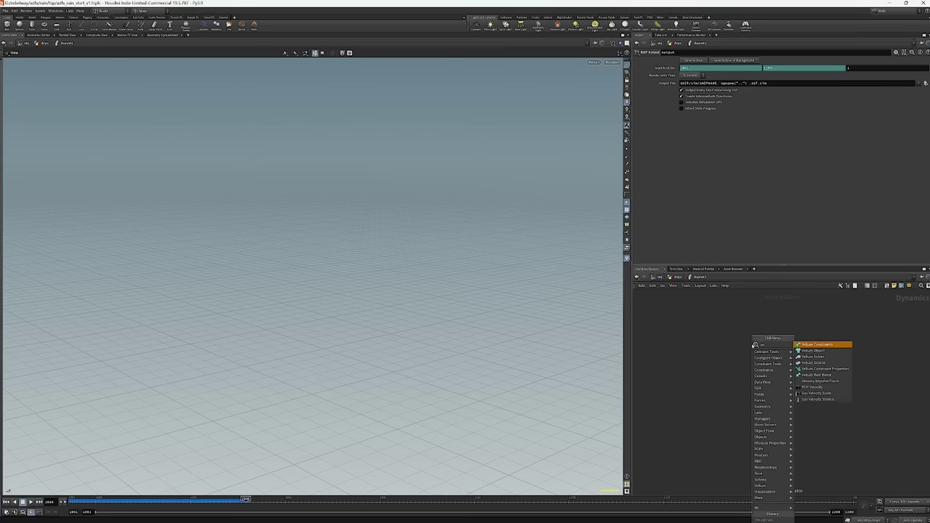
{"action": "key", "text": "Down"}
{"action": "key", "text": "Down"}
{"action": "key", "text": "Return"}
{"action": "left_click", "coordinate": [752, 346]}
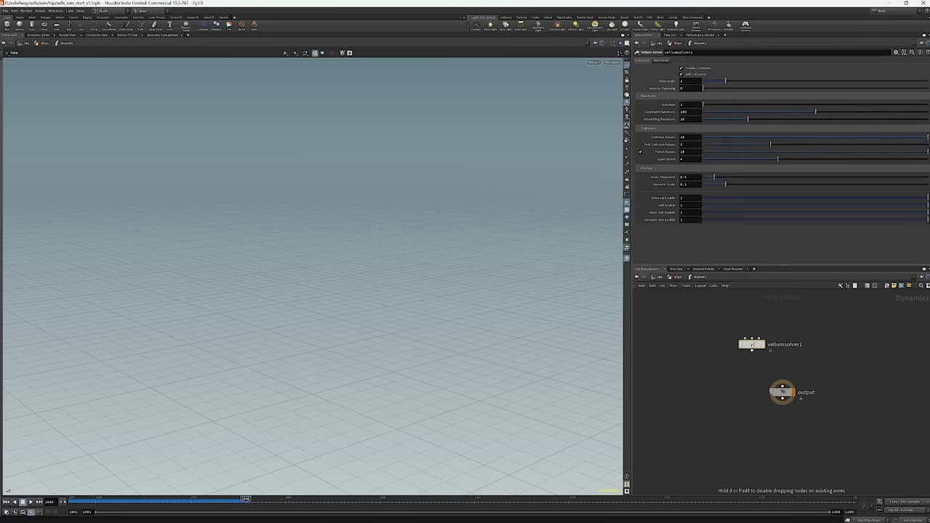
{"action": "left_click_drag", "start_coordinate": [752, 346], "coordinate": [773, 336]}
Add a Vellum Object above vellumsolver1 and wire it into the solver's first input.
{"action": "key", "text": "Tab"}
{"action": "type", "text": "vel"}
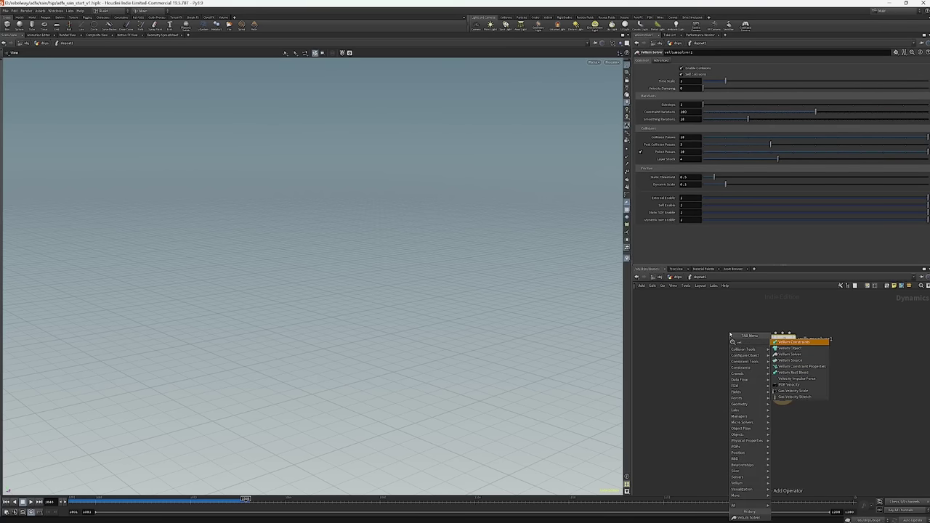
{"action": "key", "text": "Return"}
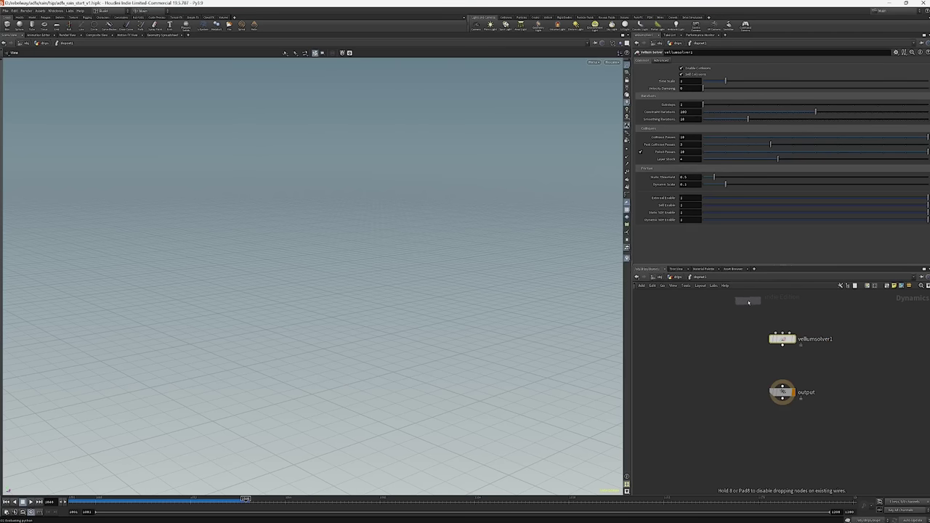
{"action": "left_click", "coordinate": [746, 303]}
{"action": "left_click", "coordinate": [747, 311]}
{"action": "left_click", "coordinate": [782, 333]}
{"action": "left_click_drag", "start_coordinate": [785, 343], "coordinate": [784, 352]}
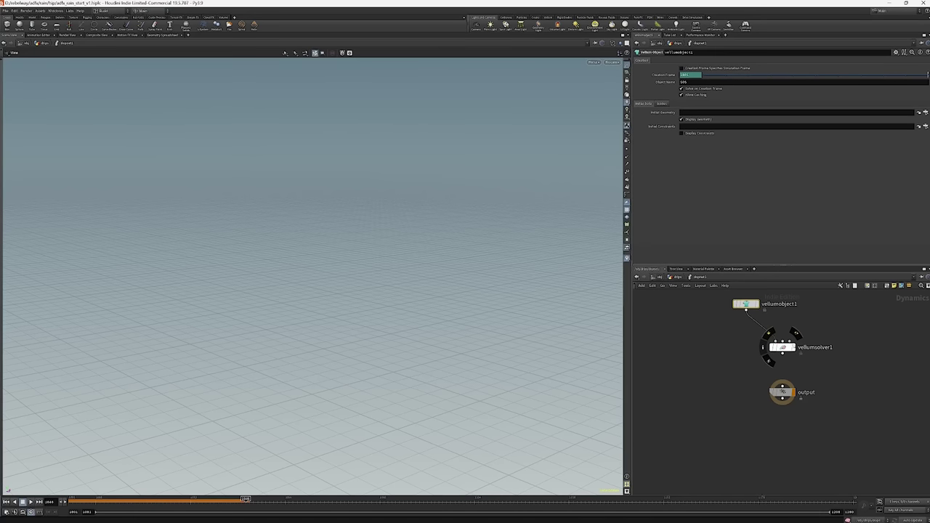
Wire vellumsolver1 into the output node and return the timeline to frame 1001.
{"action": "left_click_drag", "start_coordinate": [776, 391], "coordinate": [777, 403]}
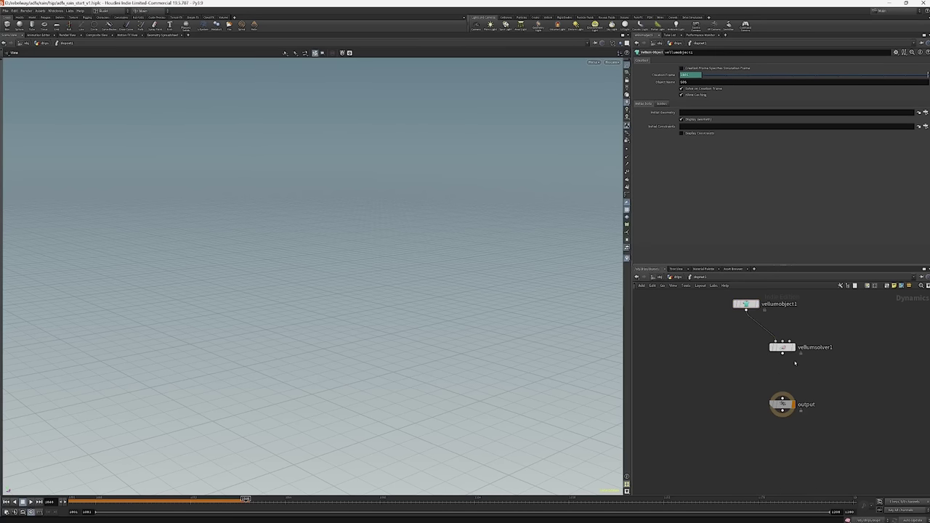
{"action": "left_click_drag", "start_coordinate": [783, 354], "coordinate": [782, 397]}
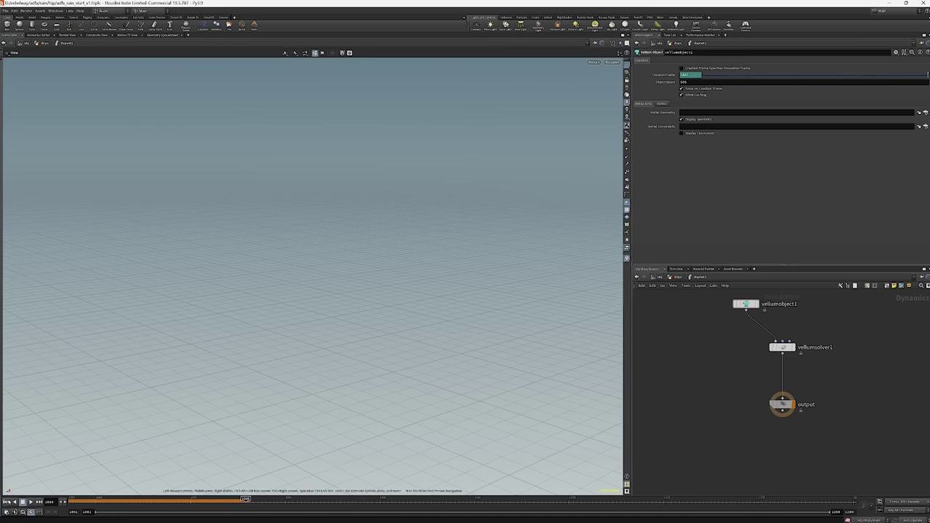
{"action": "left_click", "coordinate": [7, 502]}
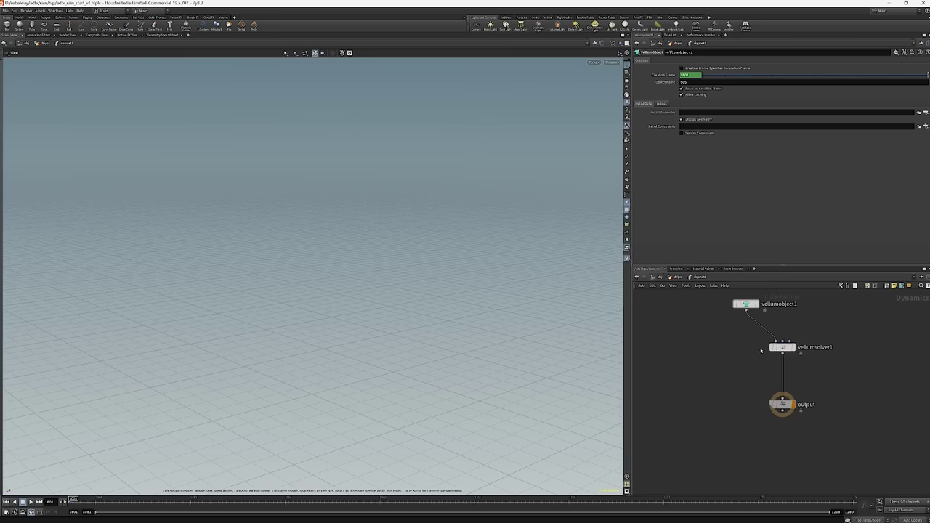
Set vellumobject1's Initial Geometry to ../../GEO and its Initial Constraints to ../../CON.
{"action": "left_click", "coordinate": [675, 278]}
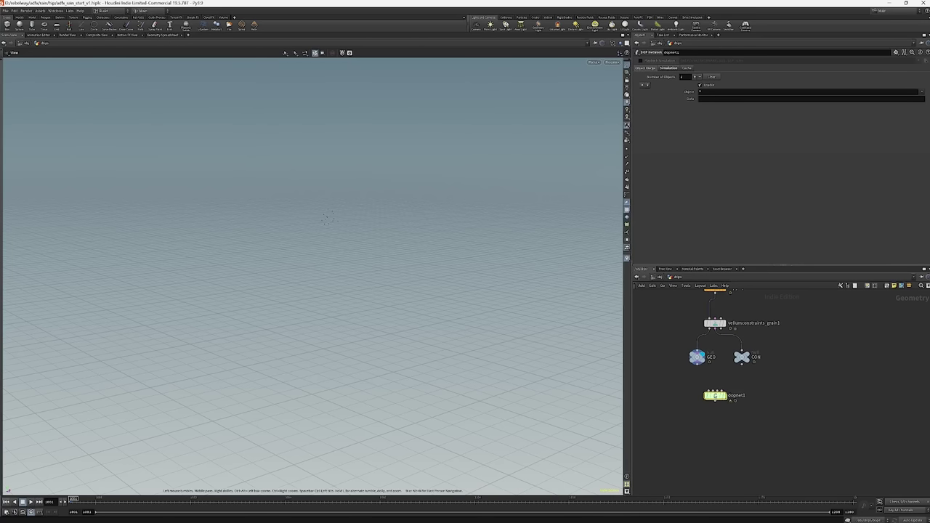
{"action": "double_click", "coordinate": [715, 396]}
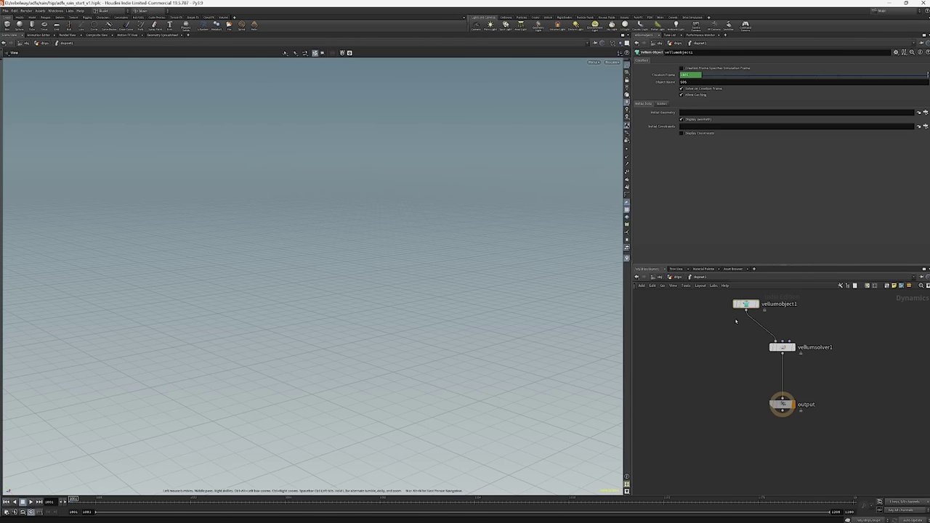
{"action": "middle_click_drag", "start_coordinate": [736, 321], "coordinate": [732, 337]}
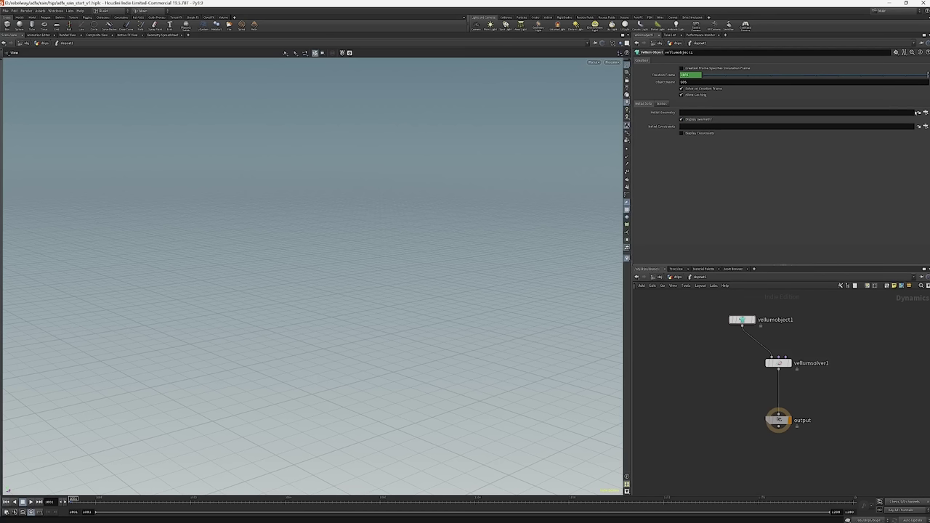
{"action": "left_click", "coordinate": [833, 114]}
{"action": "type", "text": "../../GEO"}
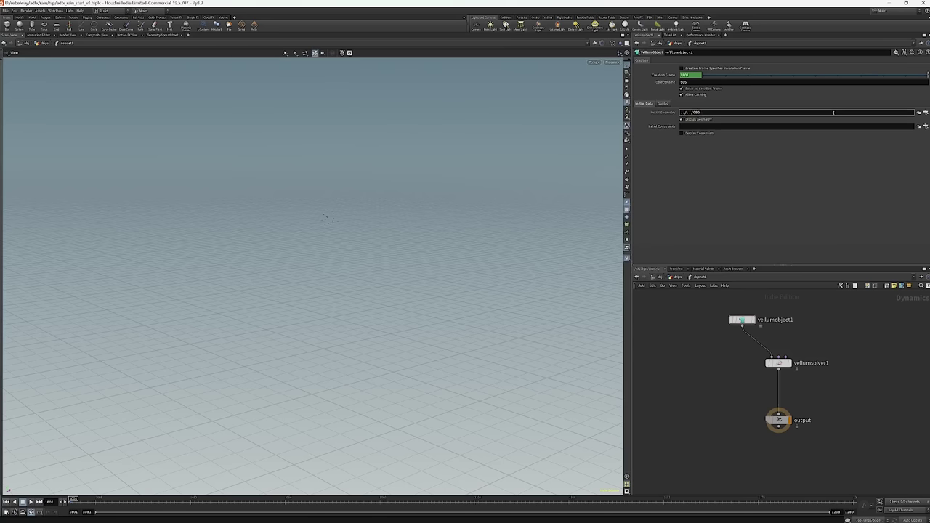
{"action": "key", "text": "Return"}
{"action": "left_click", "coordinate": [790, 128]}
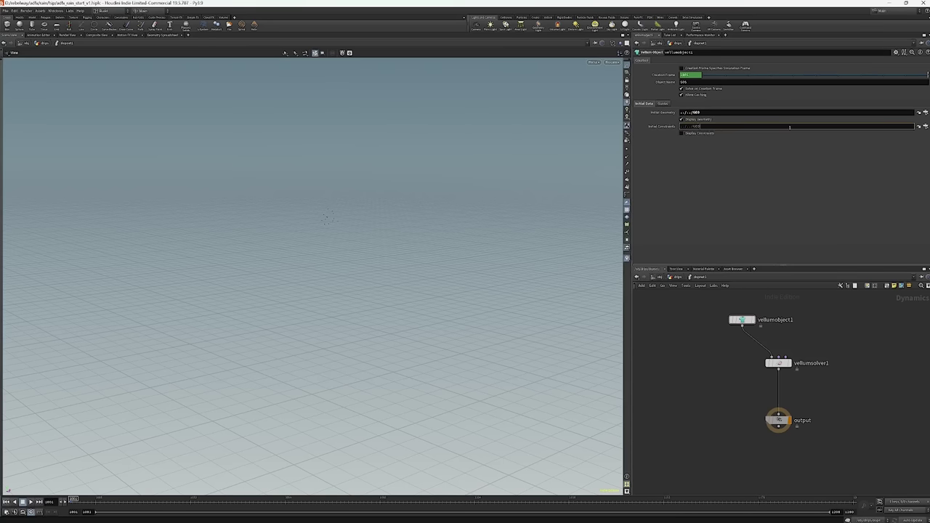
{"action": "type", "text": "../../CON"}
{"action": "key", "text": "Return"}
Play the Vellum simulation to check how the drips behave and return to the first frame.
{"action": "key", "text": "Up"}
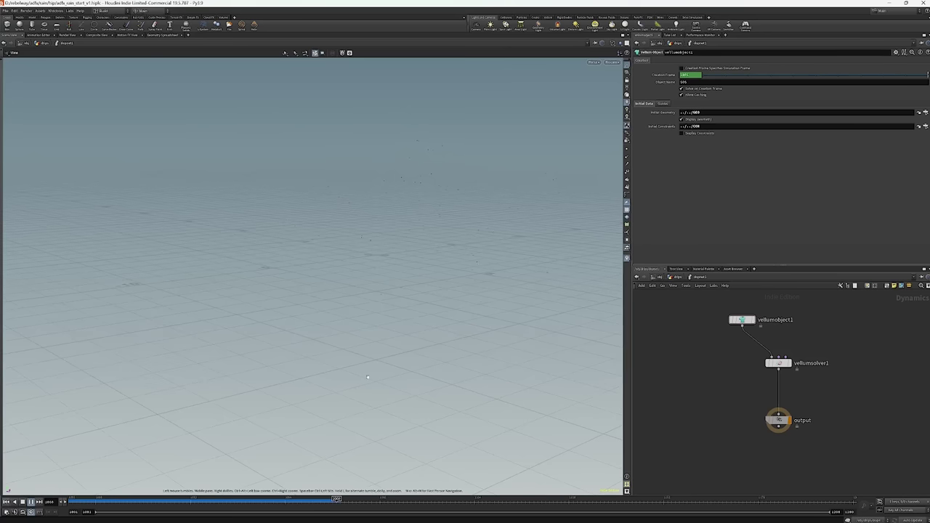
{"action": "key", "text": "ctrl+Up"}
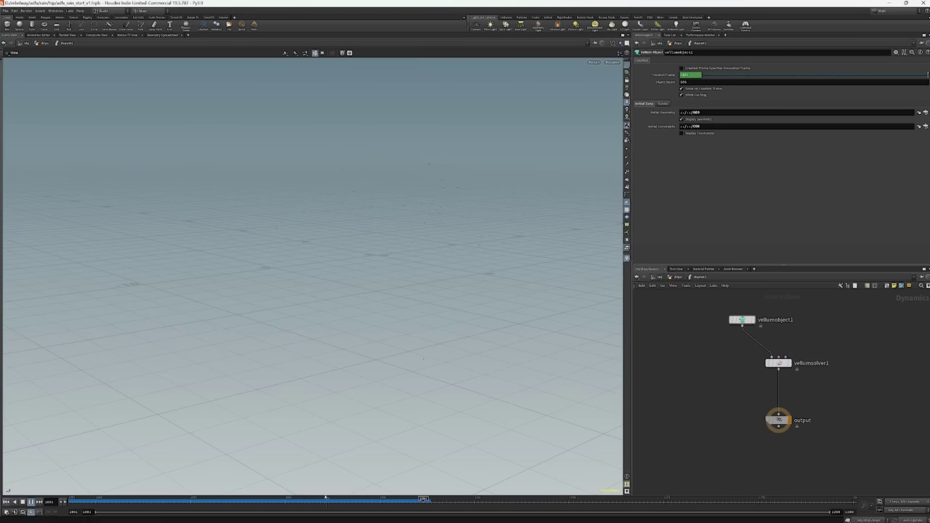
{"action": "key", "text": "Up"}
{"action": "key", "text": "ctrl+Up"}
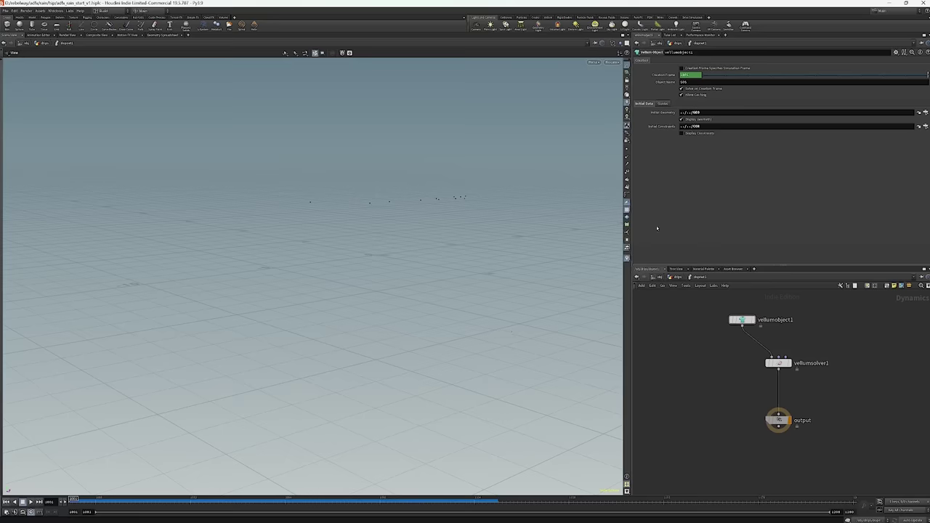
Clear the Initial Geometry and Initial Constraints paths on vellumobject1.
{"action": "left_click", "coordinate": [707, 113]}
{"action": "key", "text": "BackSpace"}
{"action": "left_click", "coordinate": [735, 128]}
{"action": "key", "text": "BackSpace"}
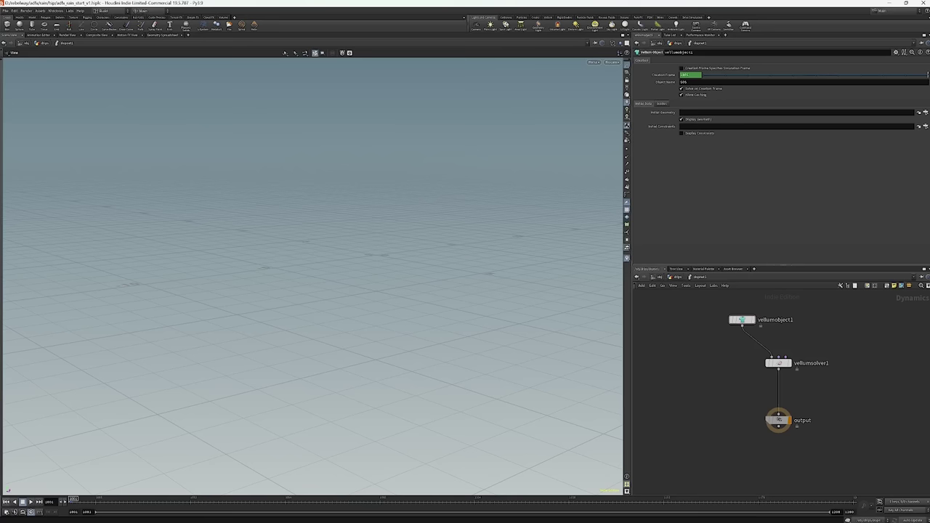
Add a Vellum Source node beside vellumobject1 in the DOP network.
{"action": "key", "text": "Tab"}
{"action": "type", "text": "vel"}
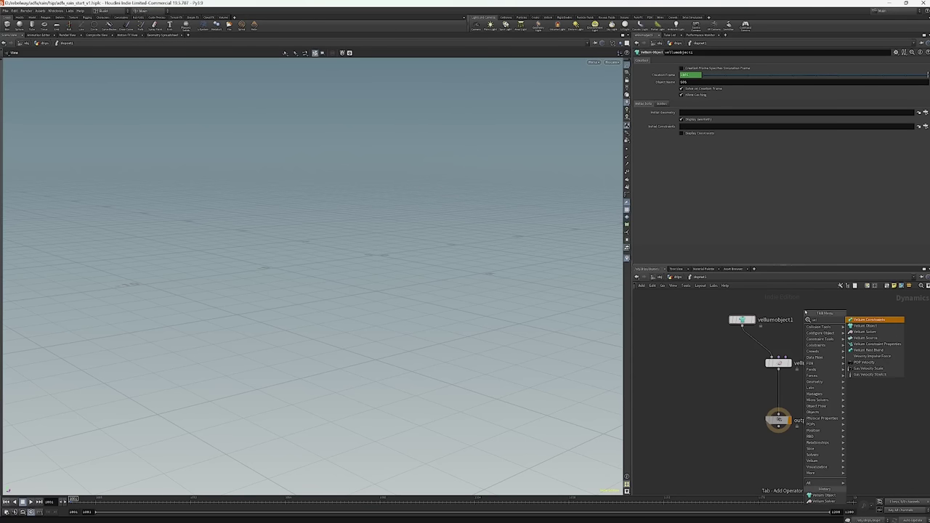
{"action": "key", "text": "Down"}
{"action": "key", "text": "Down"}
{"action": "key", "text": "Down"}
{"action": "key", "text": "Return"}
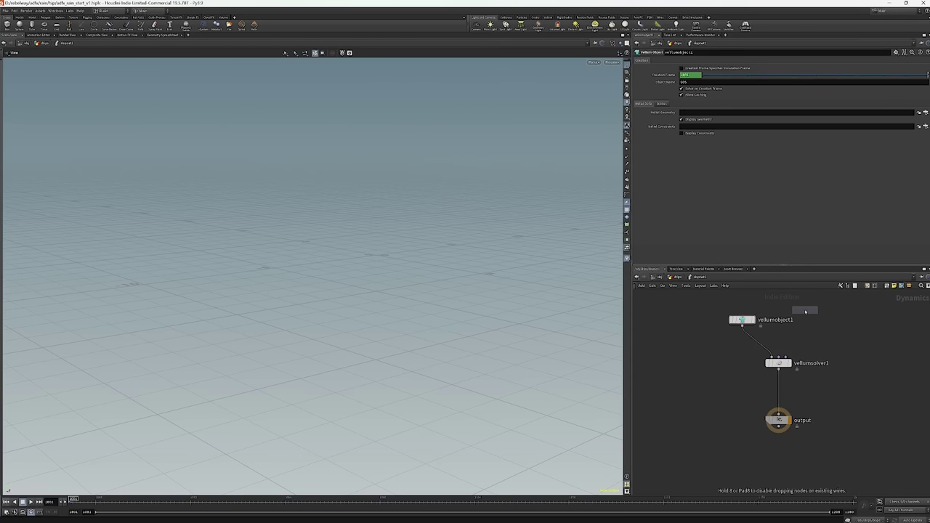
{"action": "left_click", "coordinate": [807, 311]}
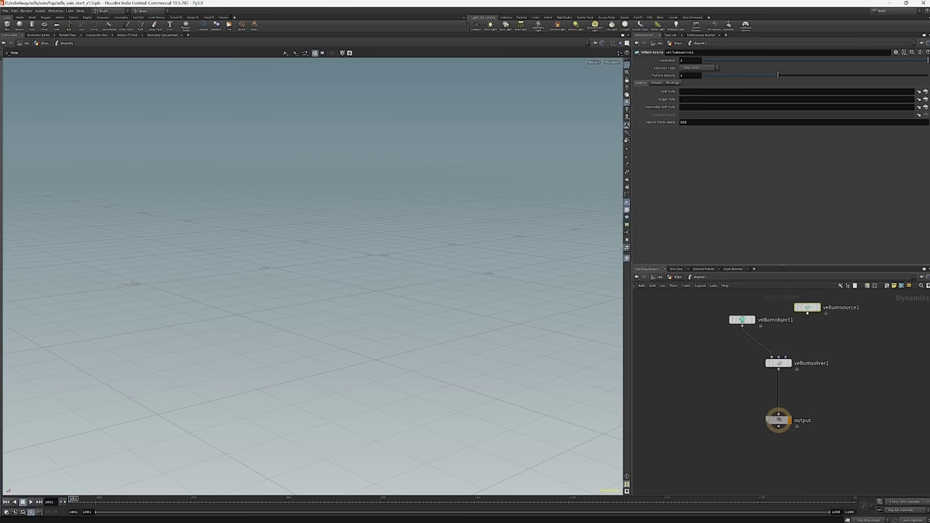
Set vellumsource1's SOP Path to ../../GEO, its Constraint SOP Path to ../../CON and its Emission Type to Each Substep.
{"action": "left_click", "coordinate": [697, 90]}
{"action": "type", "text": "../../"}
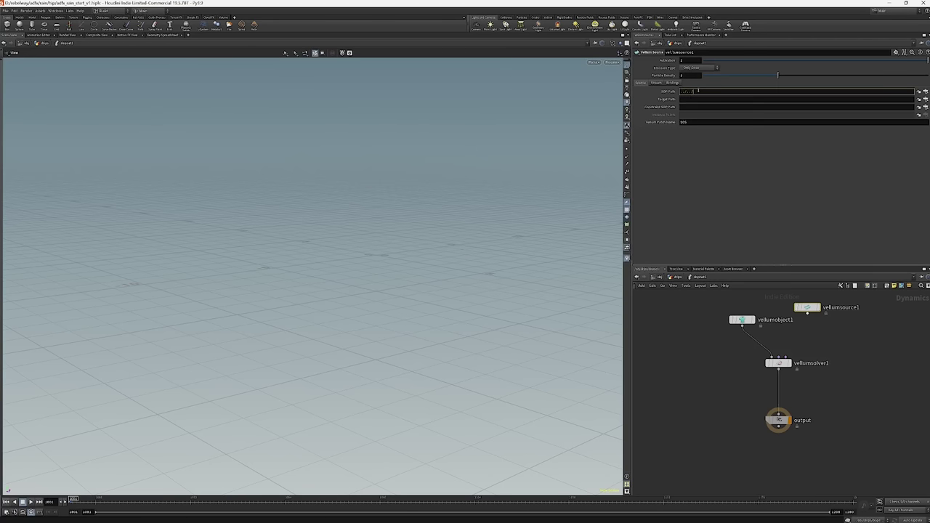
{"action": "type", "text": "GEO"}
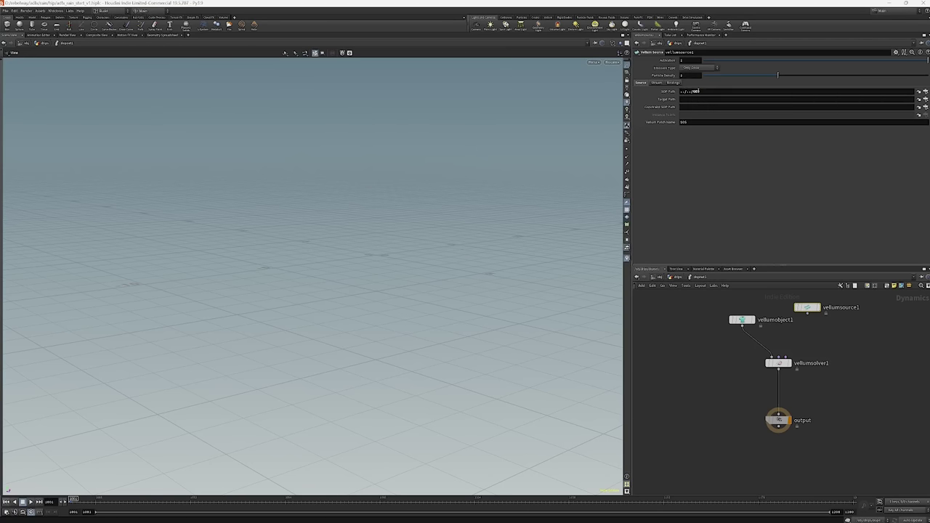
{"action": "key", "text": "Return"}
{"action": "left_click", "coordinate": [701, 106]}
{"action": "type", "text": "../../"}
{"action": "left_click", "coordinate": [727, 119]}
{"action": "left_click", "coordinate": [699, 68]}
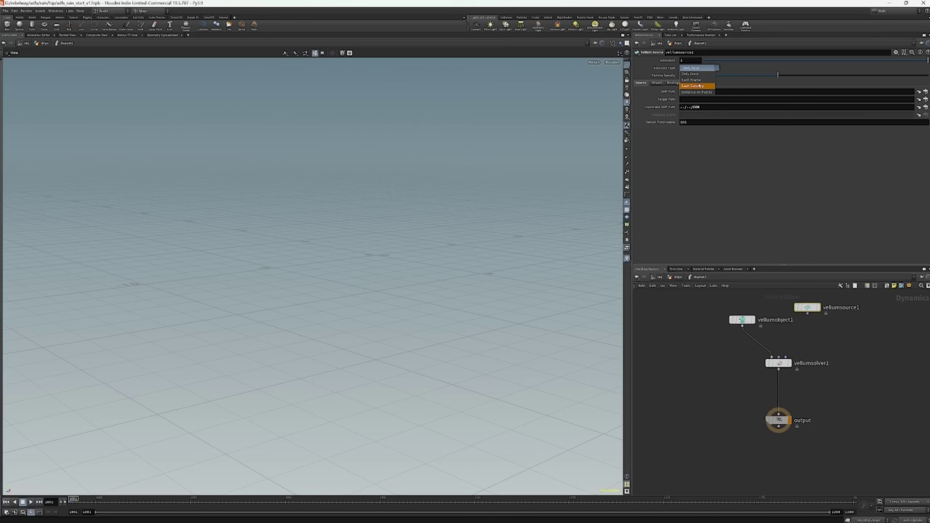
{"action": "left_click", "coordinate": [699, 86]}
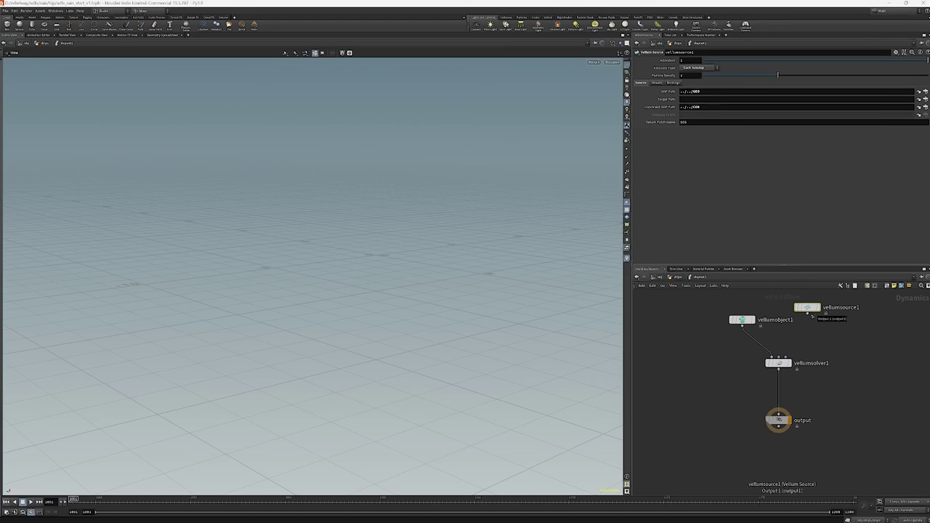
Wire vellumsource1 into vellumsolver1's third input, play the simulation as a test and return to frame 1001.
{"action": "left_click", "coordinate": [810, 314]}
{"action": "left_click", "coordinate": [785, 357]}
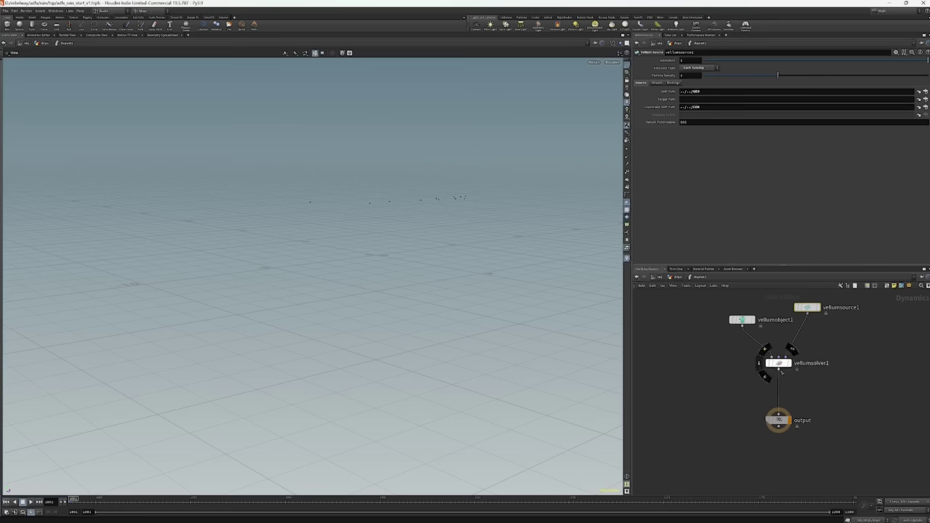
{"action": "key", "text": "Up"}
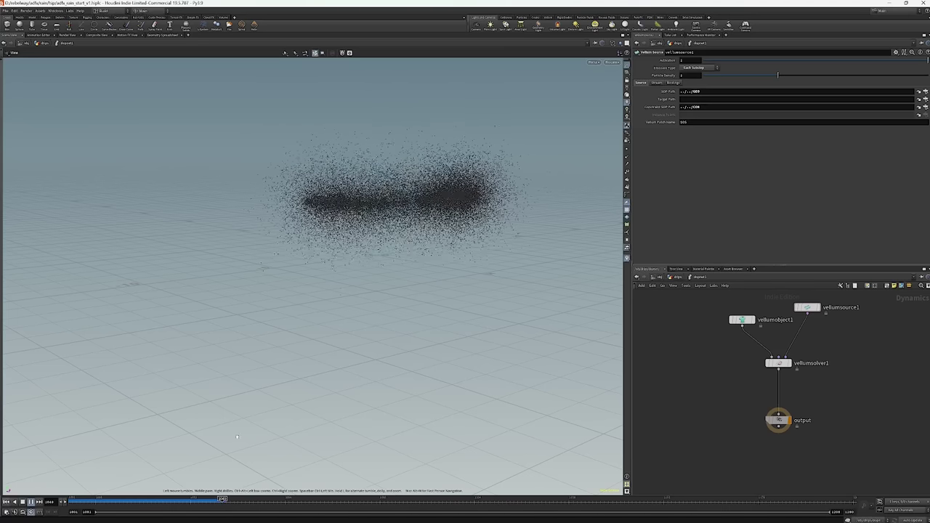
{"action": "left_click", "coordinate": [73, 499]}
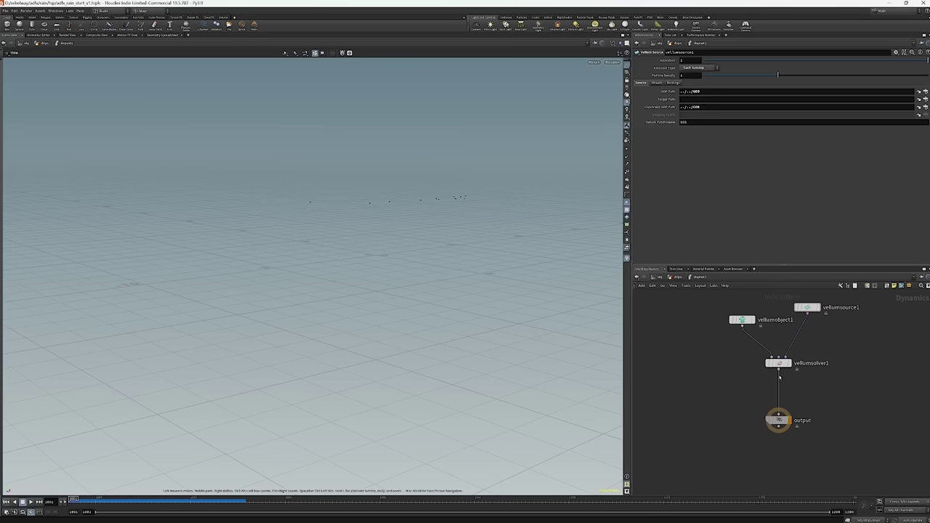
Insert a Gravity Force node between vellumsolver1 and output, and play the simulation.
{"action": "key", "text": "Tab"}
{"action": "mouse_move", "coordinate": [818, 370]}
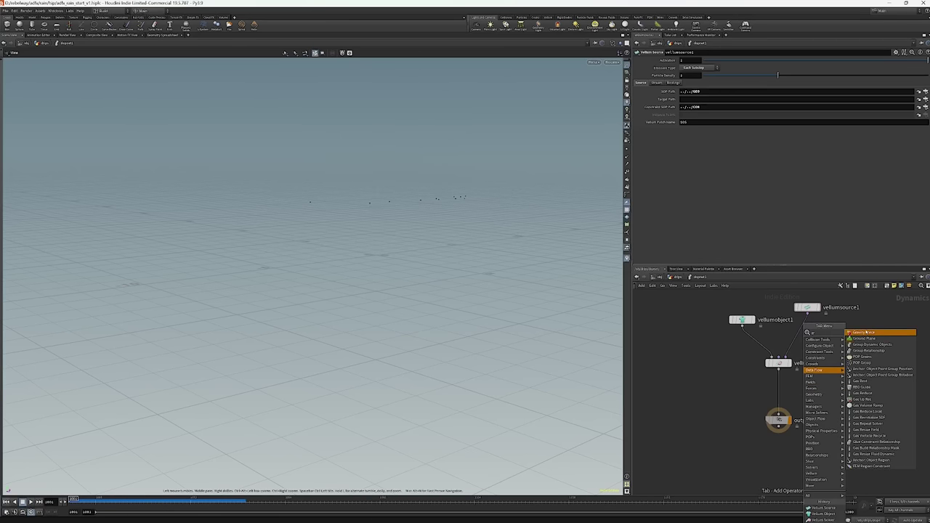
{"action": "left_click", "coordinate": [867, 332]}
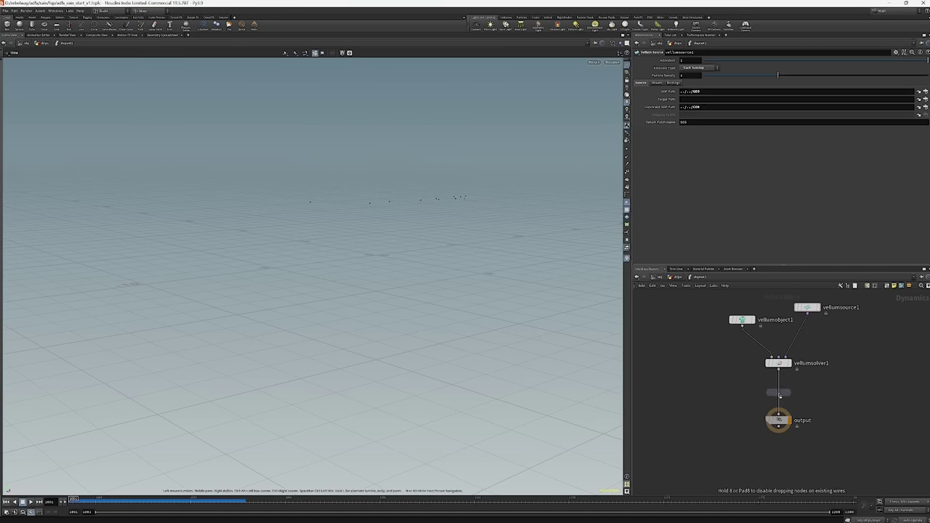
{"action": "left_click", "coordinate": [778, 393]}
{"action": "key", "text": "Up"}
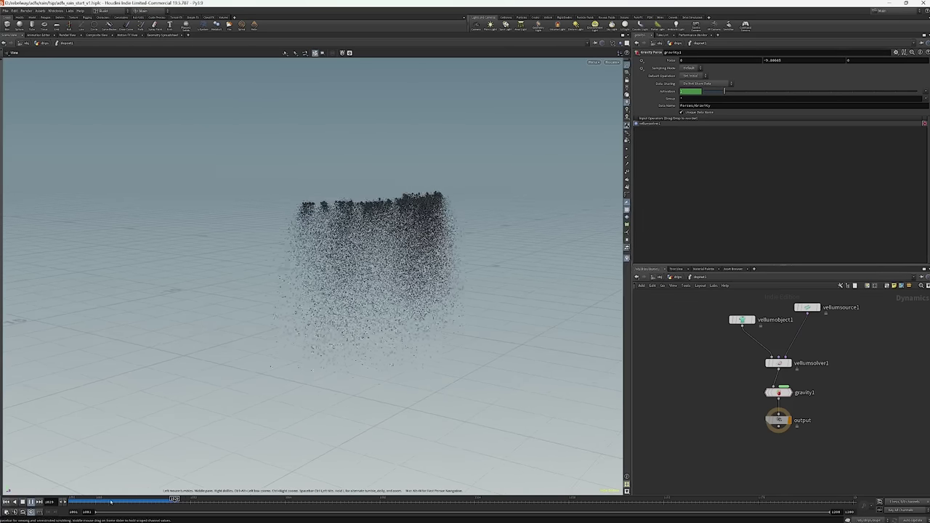
Set vellumsolver1's Substeps to 5, Constraint Iterations to 20 and Smoothing Iterations to 3.
{"action": "left_click", "coordinate": [779, 363]}
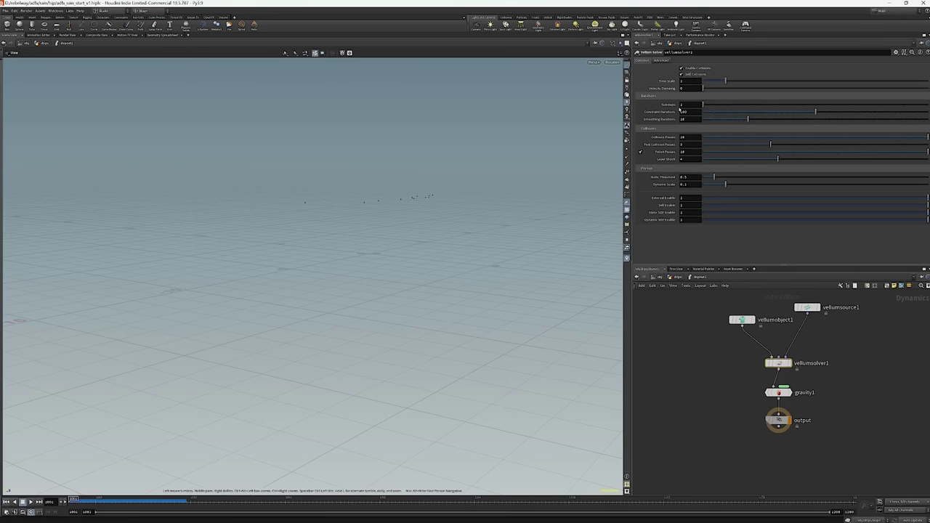
{"action": "left_click", "coordinate": [694, 105]}
{"action": "type", "text": "5"}
{"action": "key", "text": "Return"}
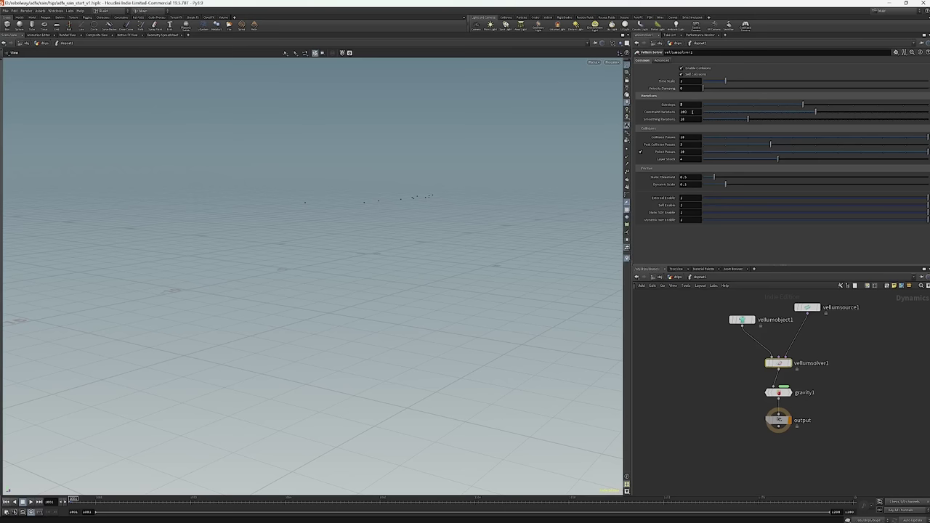
{"action": "double_click", "coordinate": [695, 112]}
{"action": "type", "text": "20"}
{"action": "key", "text": "Return"}
{"action": "double_click", "coordinate": [685, 119]}
{"action": "type", "text": "2"}
{"action": "key", "text": "Return"}
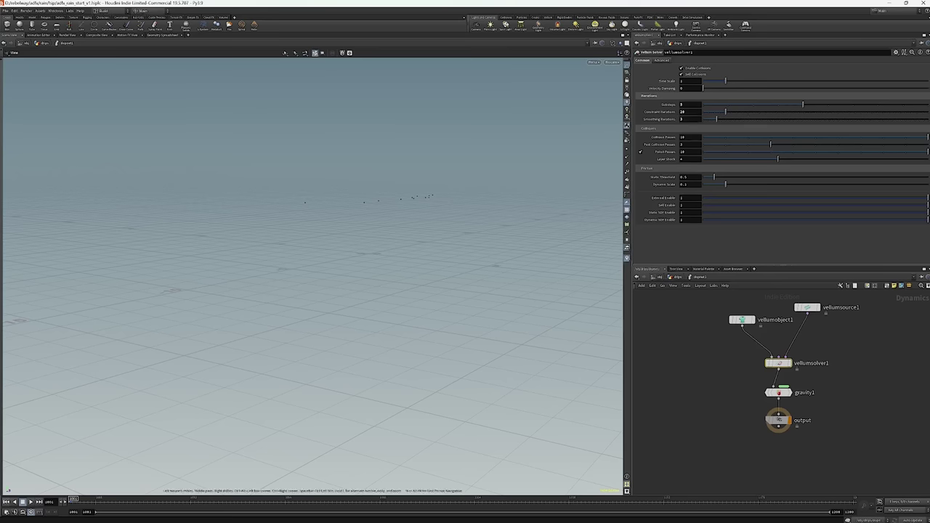
Play the simulation and inspect up close how the falling particles spread.
{"action": "key", "text": "Up"}
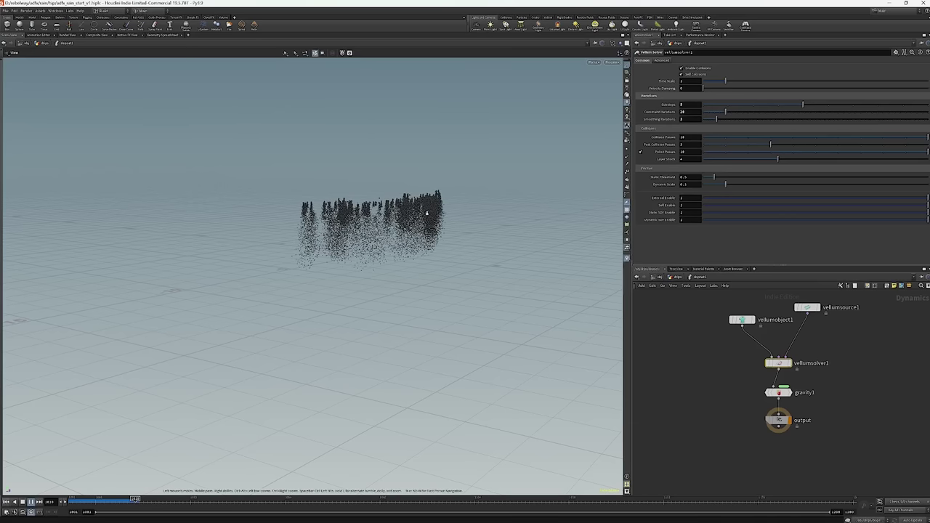
{"action": "scroll", "coordinate": [283, 249], "scroll_direction": "up", "scroll_amount": 3}
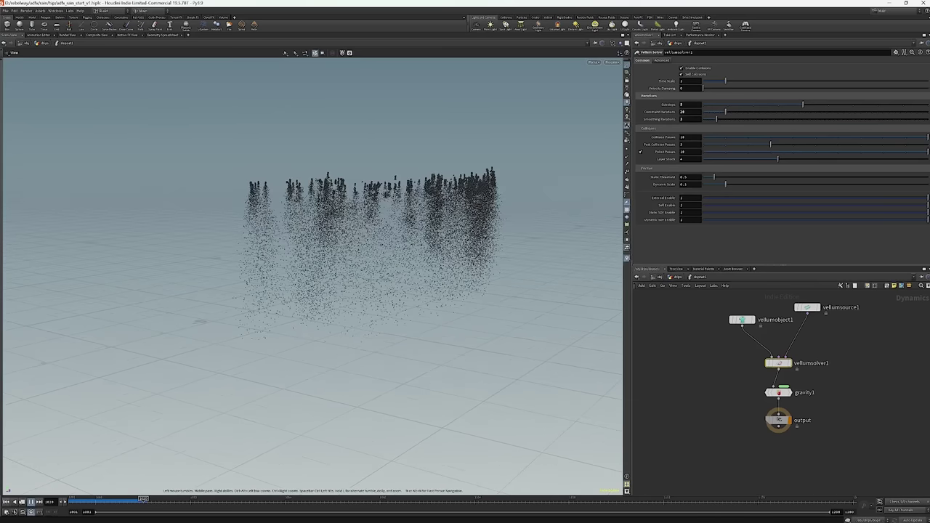
{"action": "left_click_drag", "start_coordinate": [283, 249], "coordinate": [301, 176]}
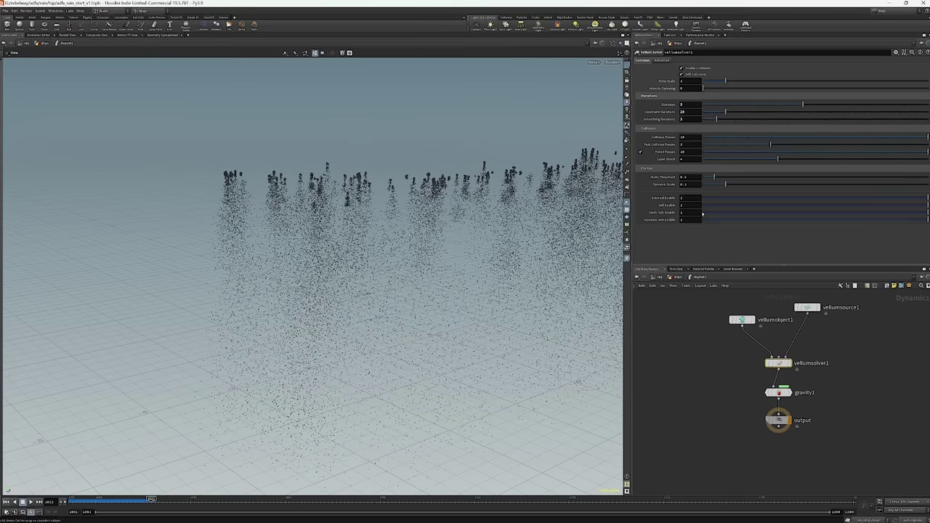
In vellumsolver1's advanced Grain Collisions settings, set Repulsion Weight to 0 and Attraction Weight to 1.
{"action": "left_click", "coordinate": [658, 60]}
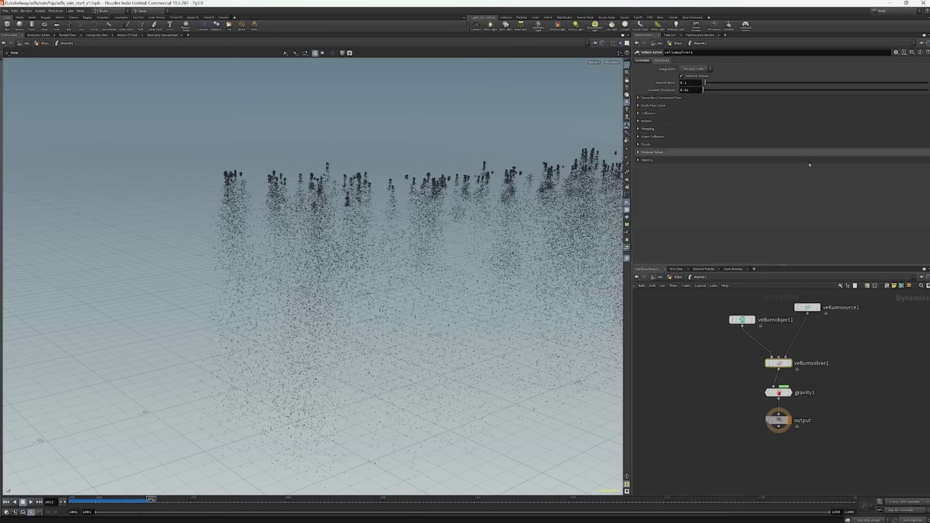
{"action": "left_click", "coordinate": [638, 137]}
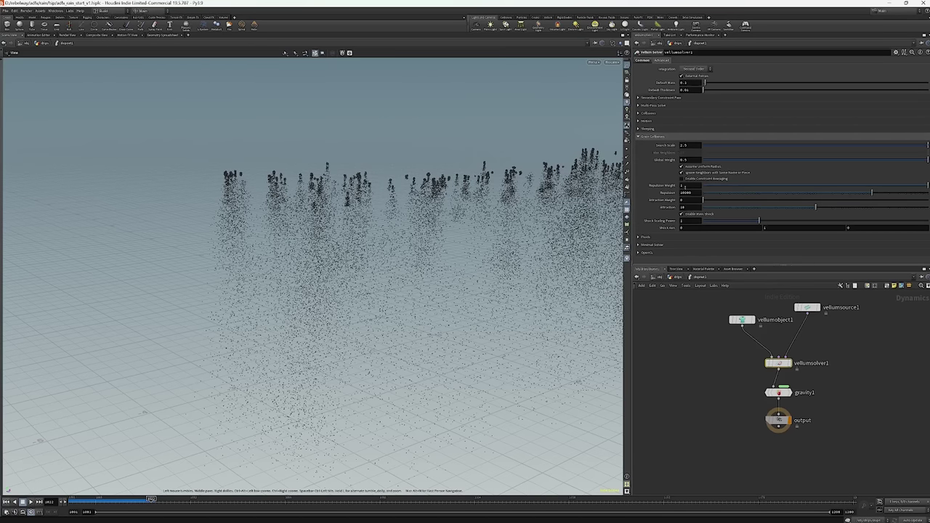
{"action": "double_click", "coordinate": [683, 186]}
{"action": "type", "text": "0"}
{"action": "key", "text": "Return"}
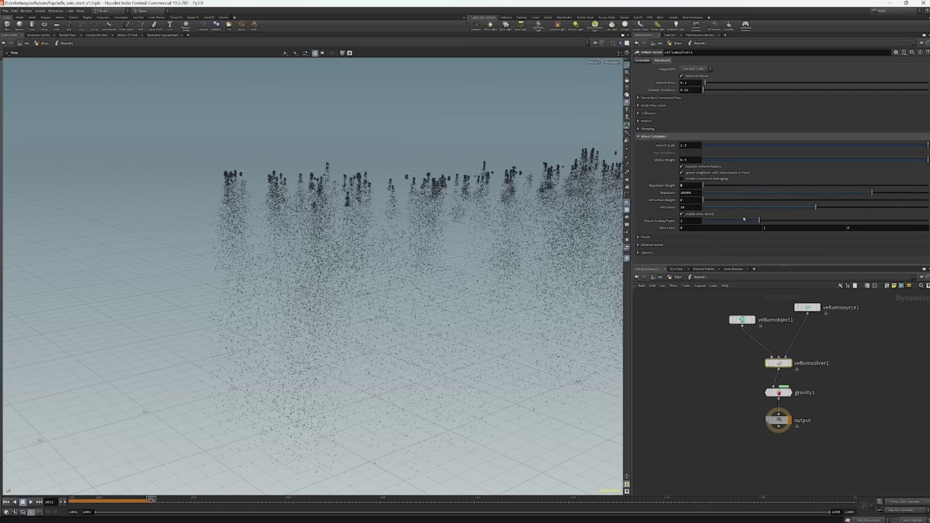
{"action": "left_click", "coordinate": [689, 199]}
{"action": "type", "text": "1"}
{"action": "key", "text": "Return"}
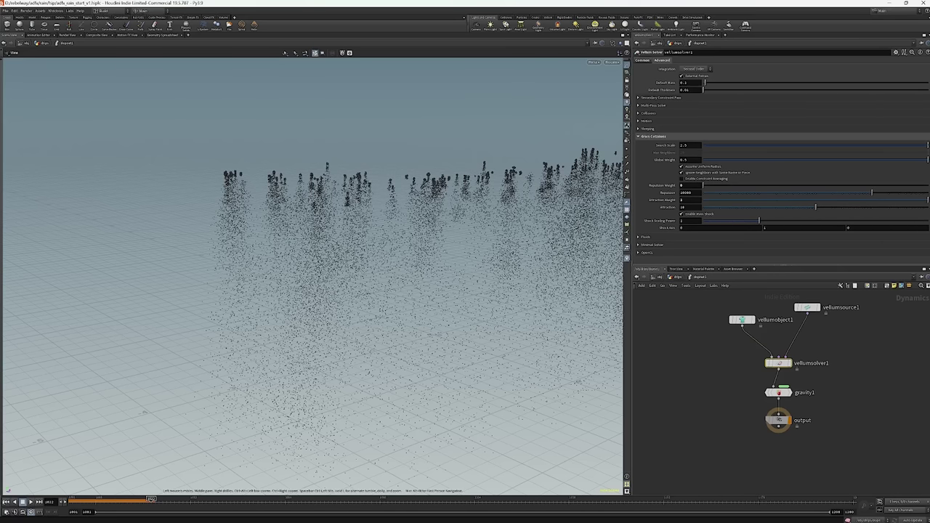
Replay the simulation from the first frame to check the new grain weights, and return to frame 1001.
{"action": "left_click", "coordinate": [6, 502]}
{"action": "left_click", "coordinate": [30, 502]}
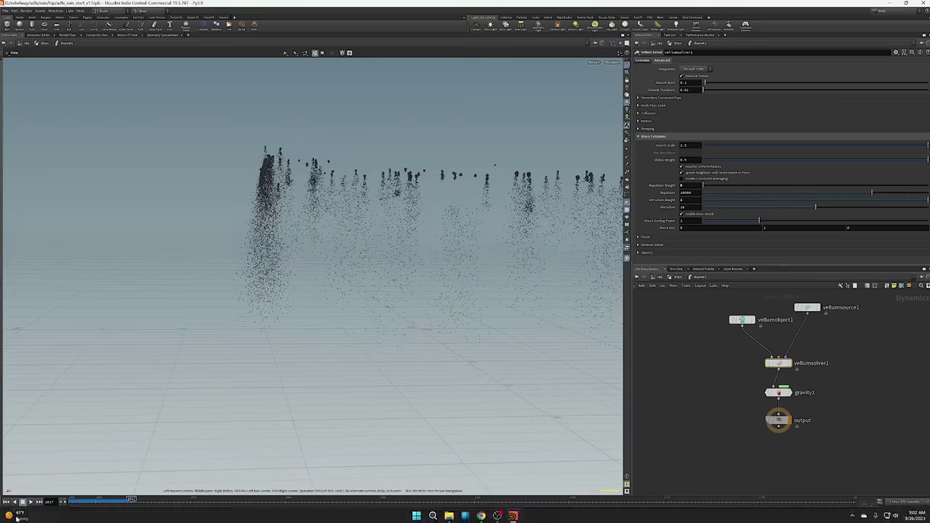
{"action": "key", "text": "ctrl+Left"}
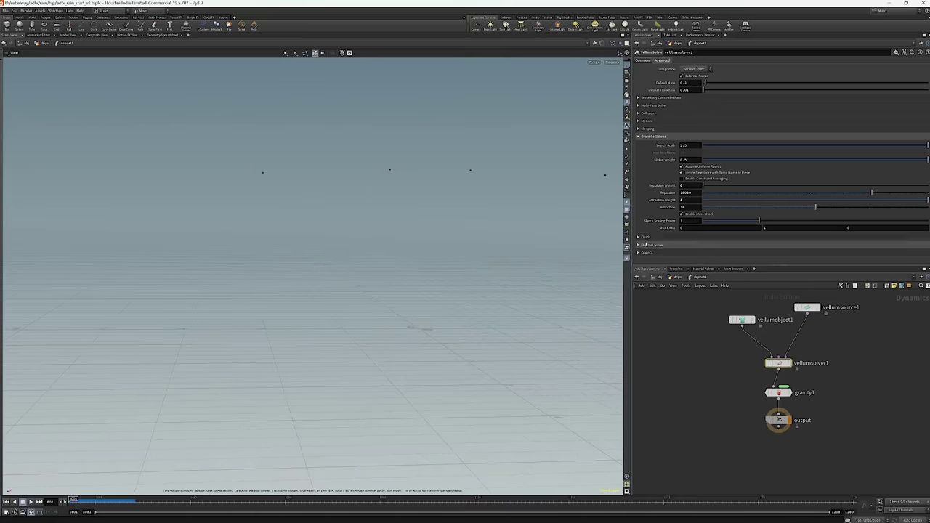
Set the Viscosity in vellumsolver1's Fluids settings to 300.
{"action": "left_click", "coordinate": [643, 237]}
{"action": "scroll", "coordinate": [665, 217], "scroll_direction": "down", "scroll_amount": 2}
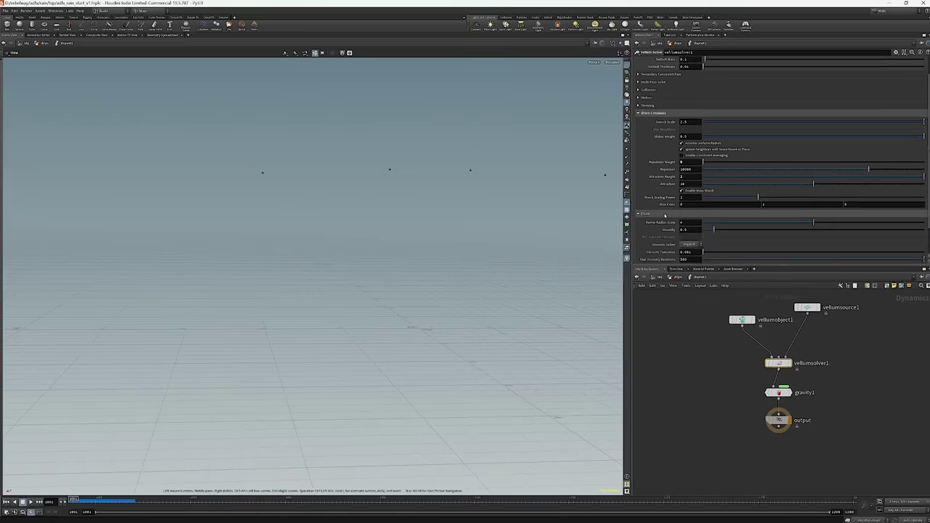
{"action": "scroll", "coordinate": [666, 215], "scroll_direction": "down", "scroll_amount": 1}
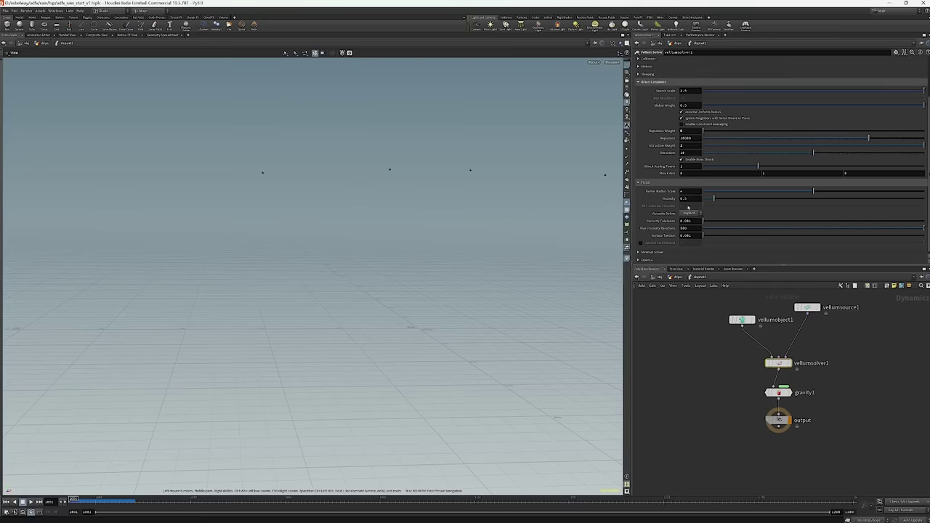
{"action": "double_click", "coordinate": [693, 198]}
{"action": "type", "text": "300"}
{"action": "key", "text": "Return"}
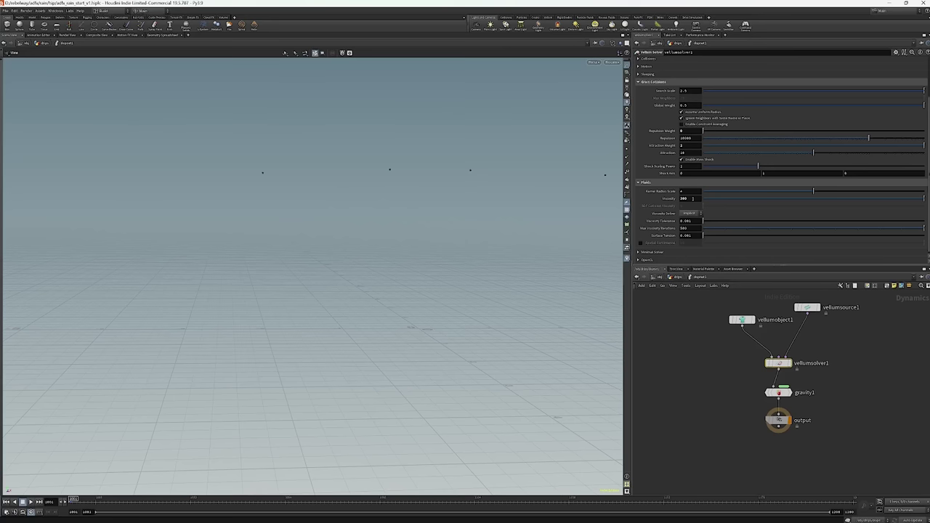
Play and scrub the viscous simulation, examining from several angles how the drips clump and stretch.
{"action": "key", "text": "Up"}
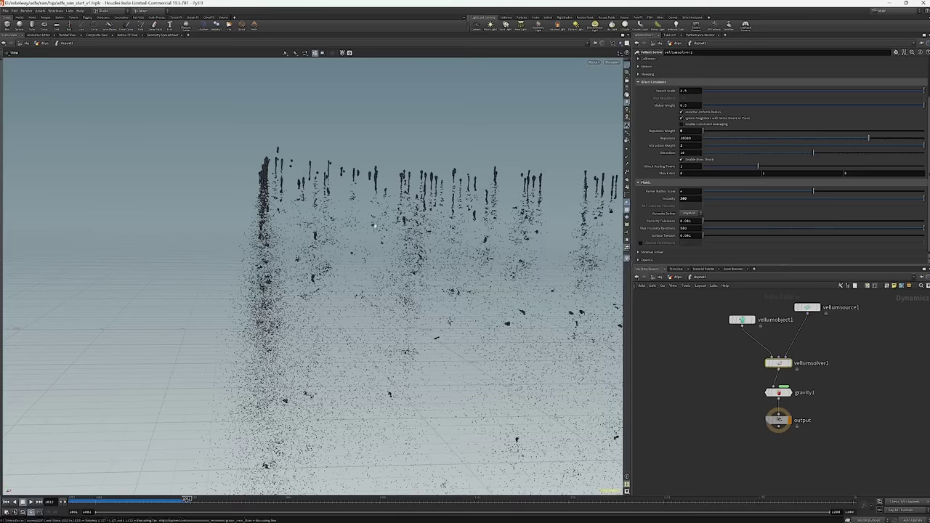
{"action": "left_click_drag", "start_coordinate": [407, 247], "coordinate": [398, 187]}
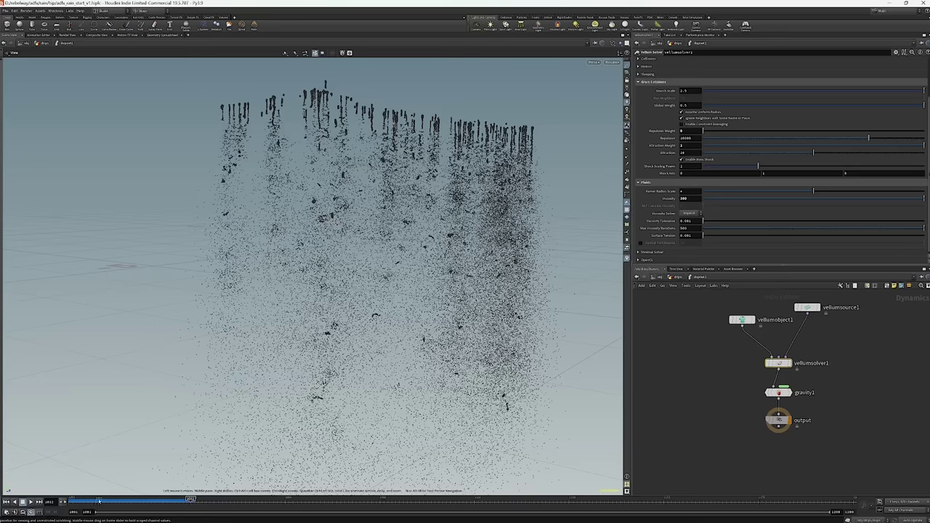
{"action": "left_click_drag", "start_coordinate": [112, 502], "coordinate": [158, 502]}
{"action": "left_click_drag", "start_coordinate": [470, 160], "coordinate": [407, 167]}
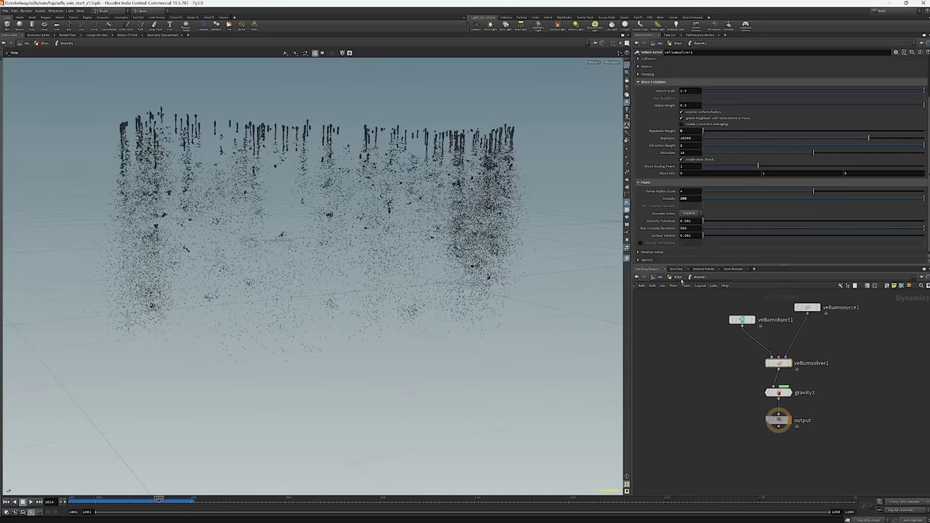
Go up to the drips geometry network and examine dopnet1's node information and point attributes.
{"action": "left_click", "coordinate": [681, 279]}
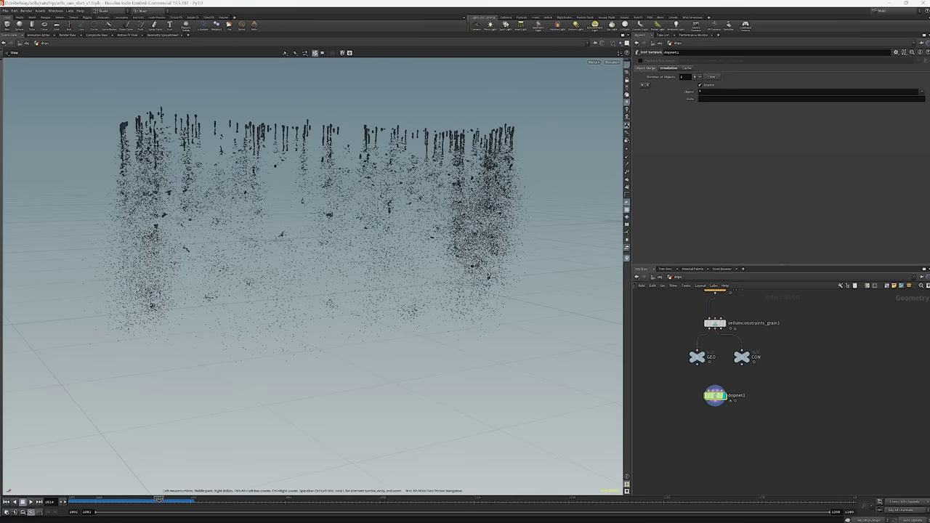
{"action": "middle_click", "coordinate": [714, 395]}
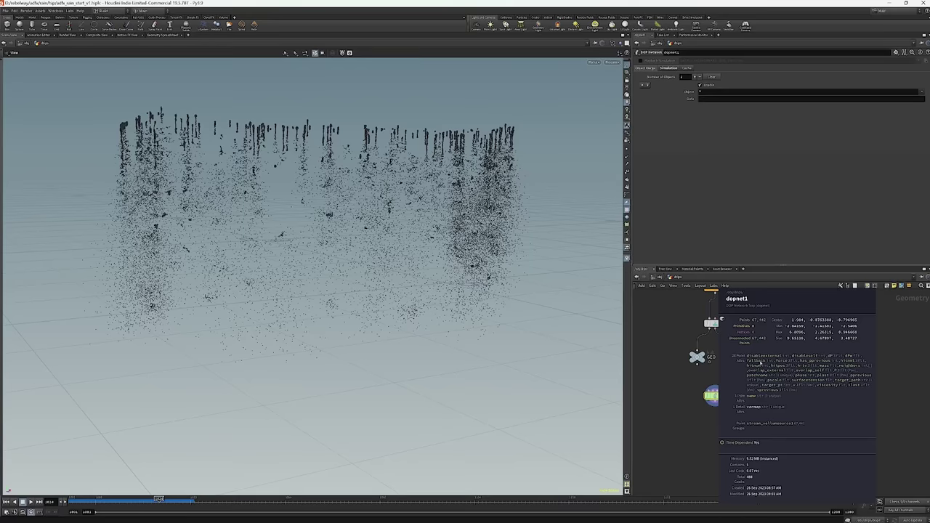
{"action": "left_click", "coordinate": [675, 402]}
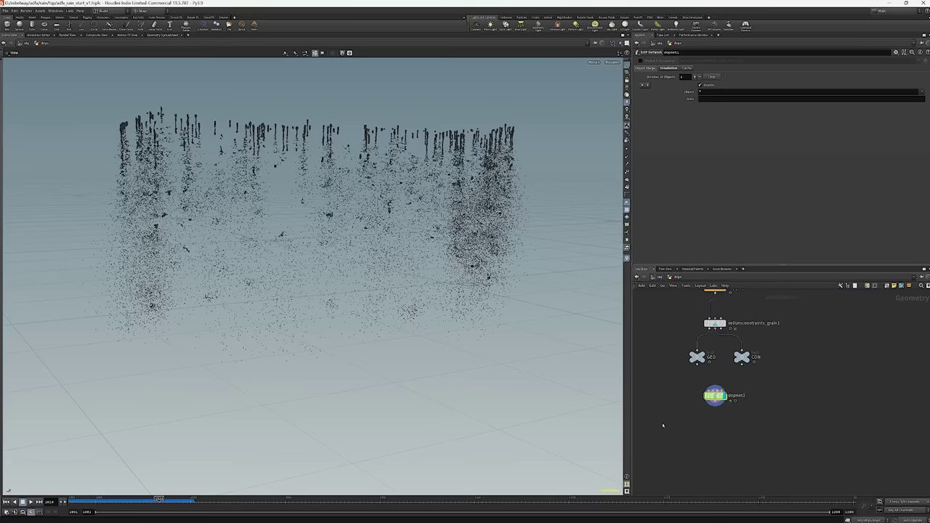
Add an Attribute Delete node directly below dopnet1, feed it the simulation output and make it the displayed node.
{"action": "key", "text": "Tab"}
{"action": "mouse_move", "coordinate": [721, 402]}
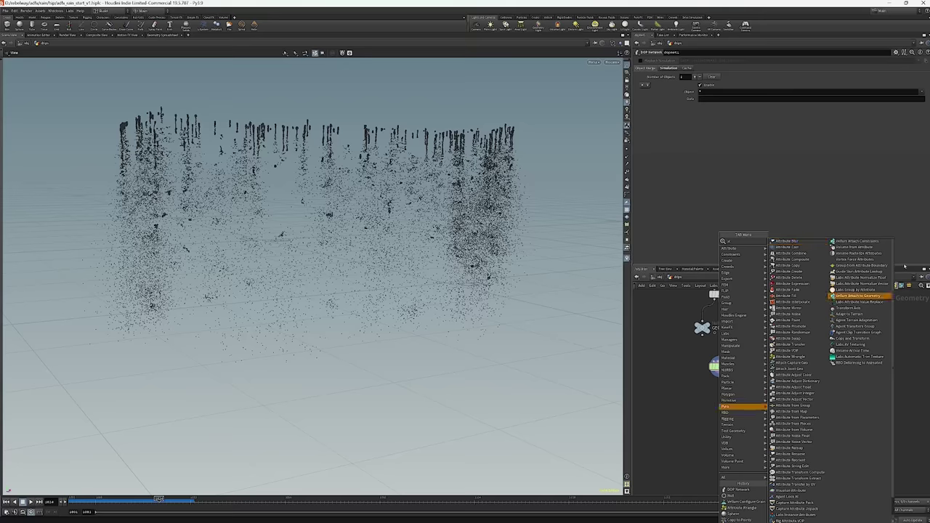
{"action": "left_click", "coordinate": [790, 277]}
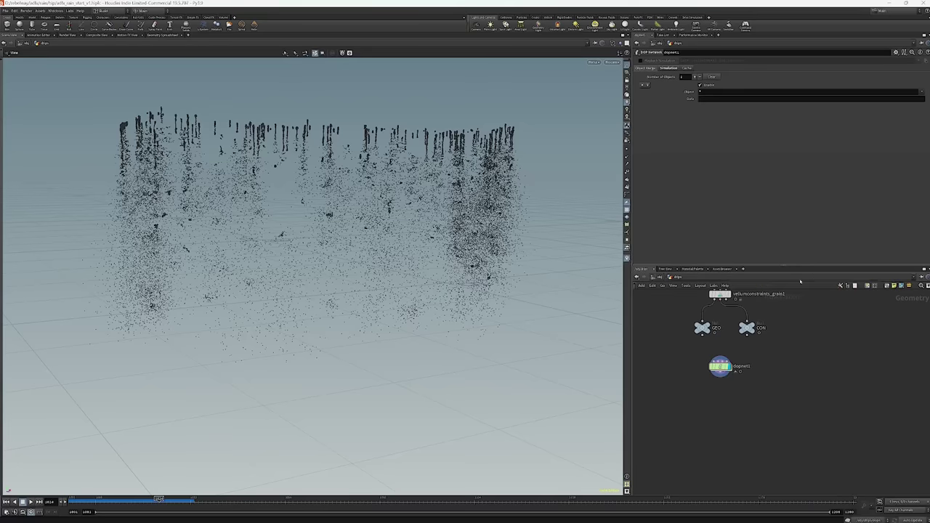
{"action": "left_click", "coordinate": [724, 403]}
{"action": "left_click_drag", "start_coordinate": [725, 398], "coordinate": [721, 375]}
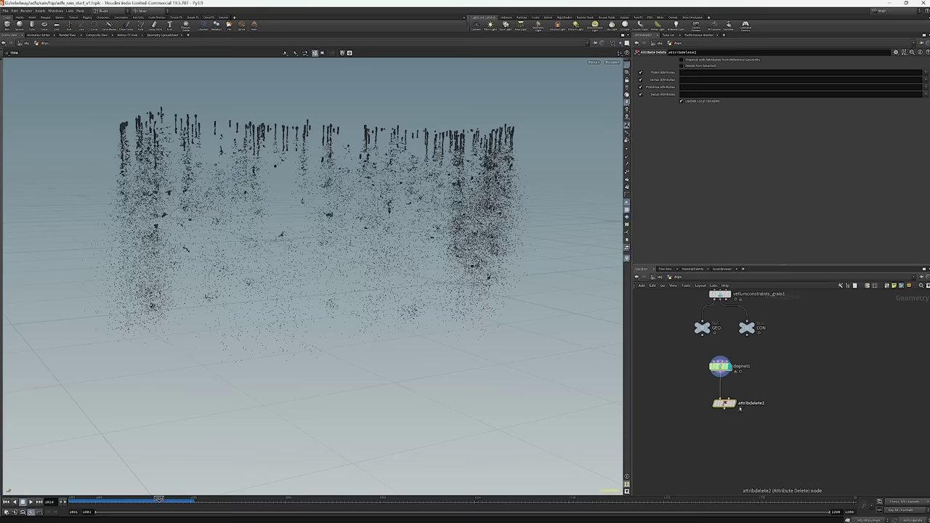
{"action": "mouse_move", "coordinate": [726, 404]}
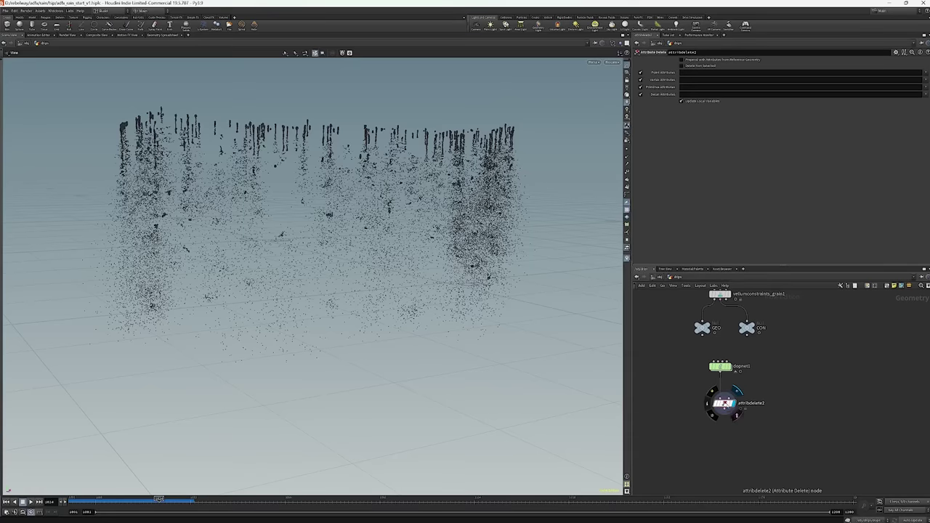
{"action": "left_click_drag", "start_coordinate": [725, 404], "coordinate": [722, 400]}
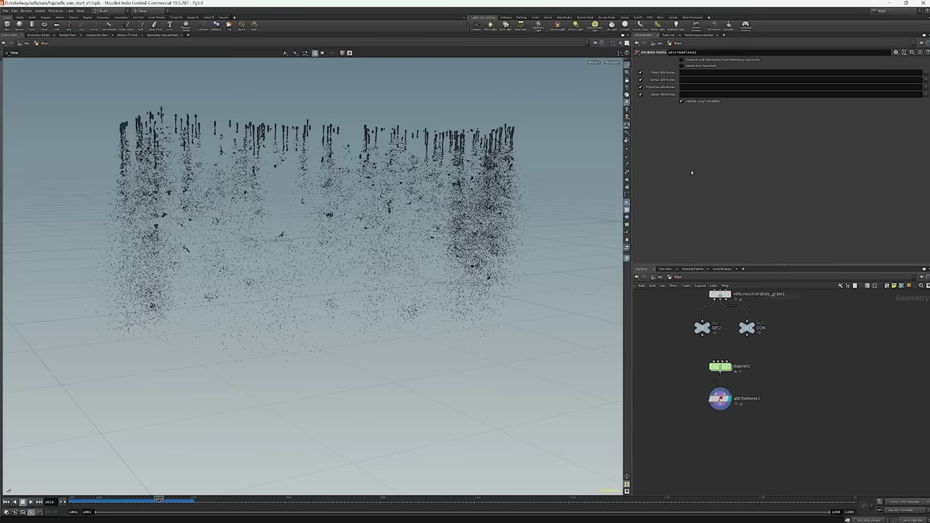
Configure attribdelete2 to delete the non-selected attributes, with v as the point attribute to keep, and check the node's information.
{"action": "left_click", "coordinate": [721, 73]}
{"action": "key", "text": "Home"}
{"action": "key", "text": "Delete"}
{"action": "key", "text": "Delete"}
{"action": "key", "text": "Delete"}
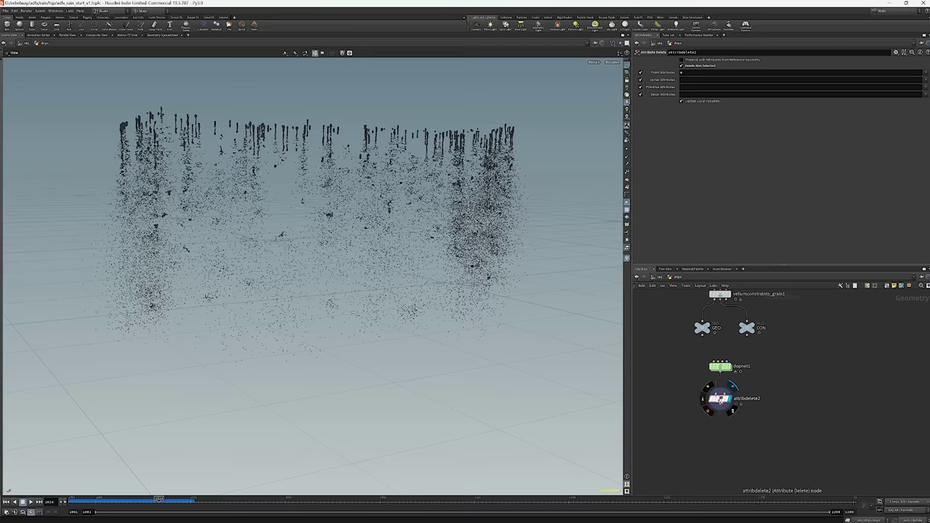
{"action": "middle_click", "coordinate": [720, 398]}
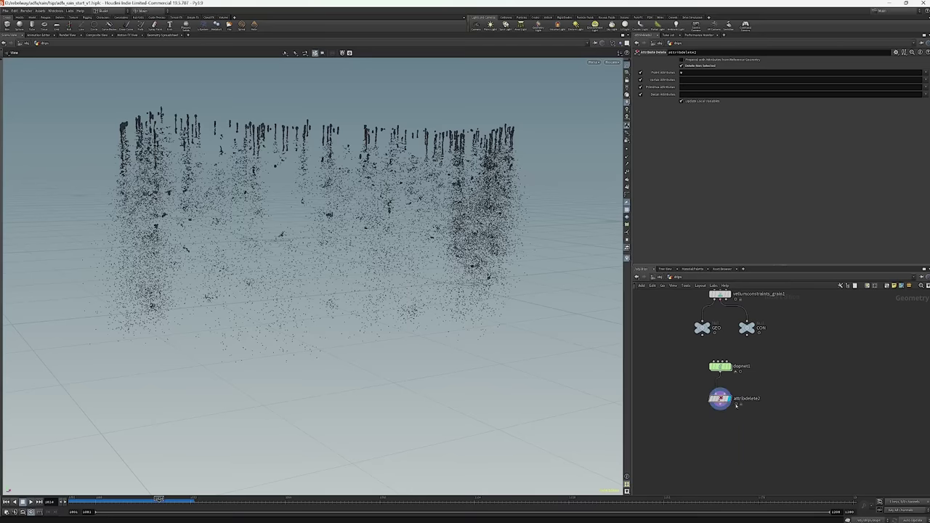
Add a File Cache node below attribdelete2, wired to its output and set as the displayed node.
{"action": "middle_click_drag", "start_coordinate": [704, 396], "coordinate": [705, 378]}
{"action": "key", "text": "Tab"}
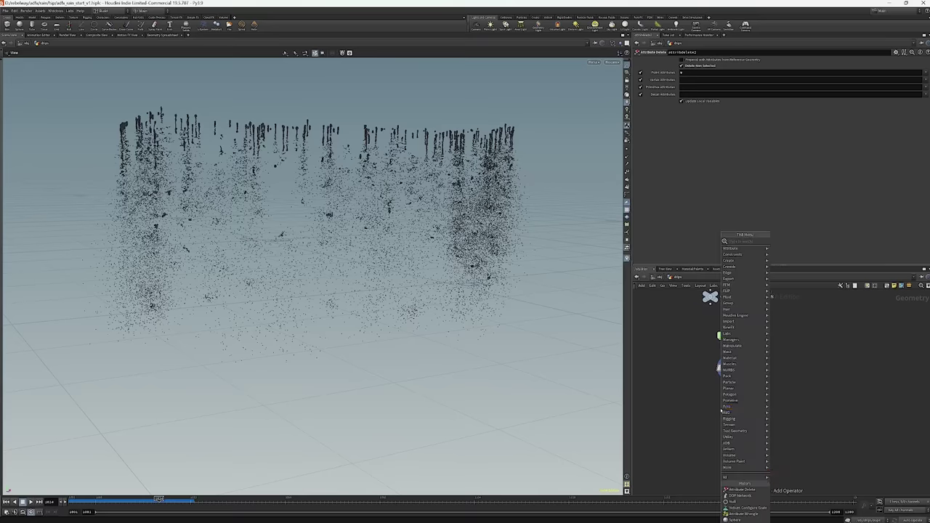
{"action": "mouse_move", "coordinate": [723, 408]}
{"action": "type", "text": "fi"}
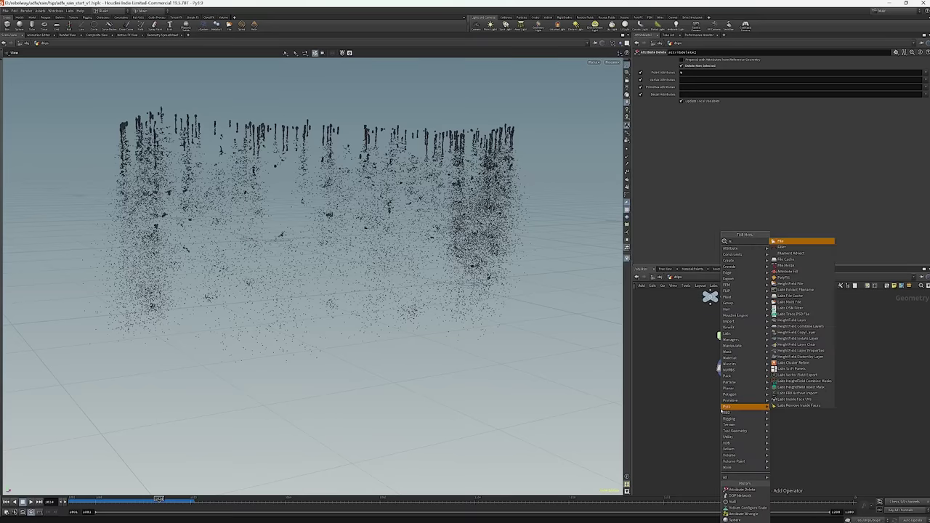
{"action": "key", "text": "Down"}
{"action": "key", "text": "Down"}
{"action": "key", "text": "Down"}
{"action": "key", "text": "Return"}
{"action": "left_click", "coordinate": [721, 411]}
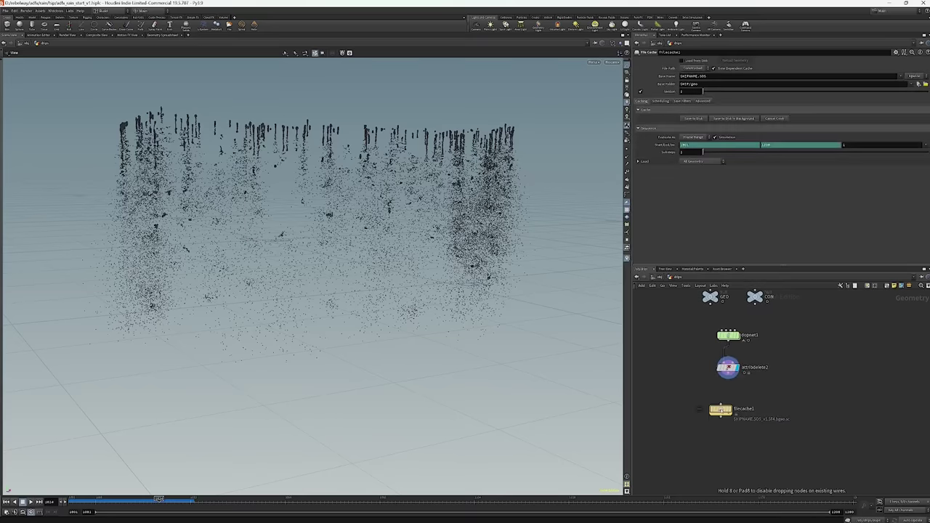
{"action": "left_click_drag", "start_coordinate": [721, 410], "coordinate": [729, 400]}
Set filecache1's base folder to D:/rebelway/adfx/rain/geo/drip_sim.
{"action": "left_click", "coordinate": [725, 84]}
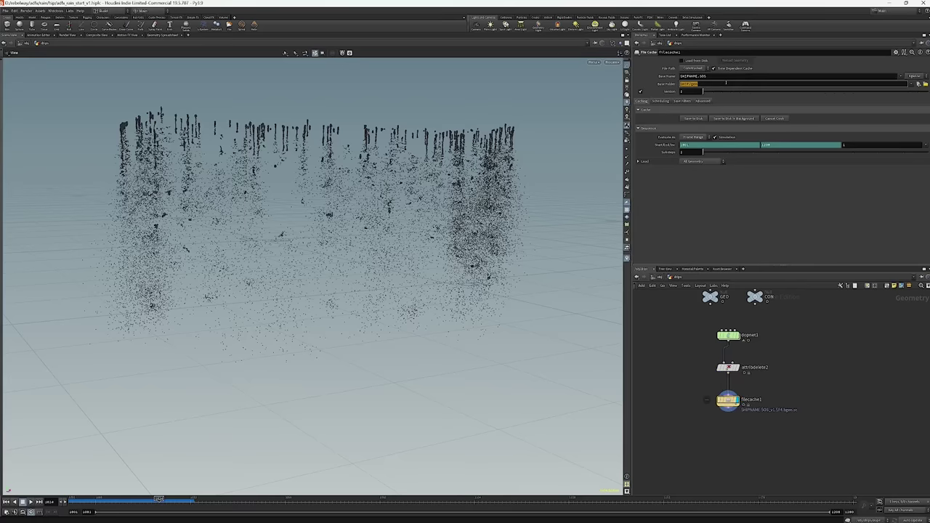
{"action": "type", "text": "D:/rebelway/adfx/rain/geo/drip_sim/v1"}
{"action": "key", "text": "Return"}
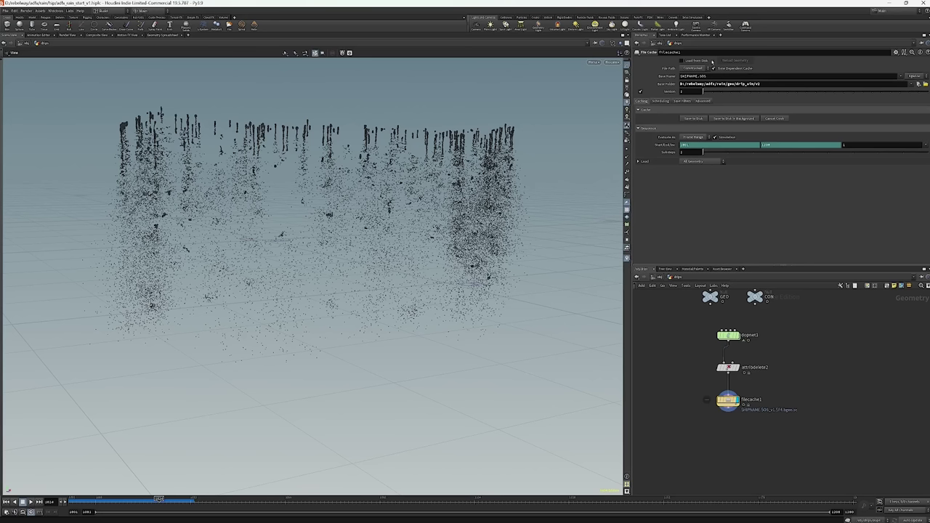
{"action": "left_click", "coordinate": [766, 84]}
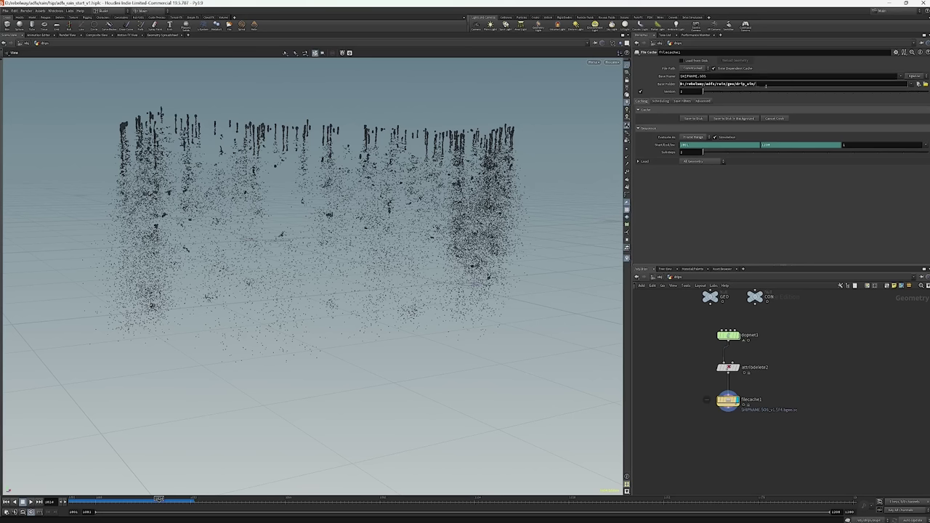
{"action": "key", "text": "BackSpace"}
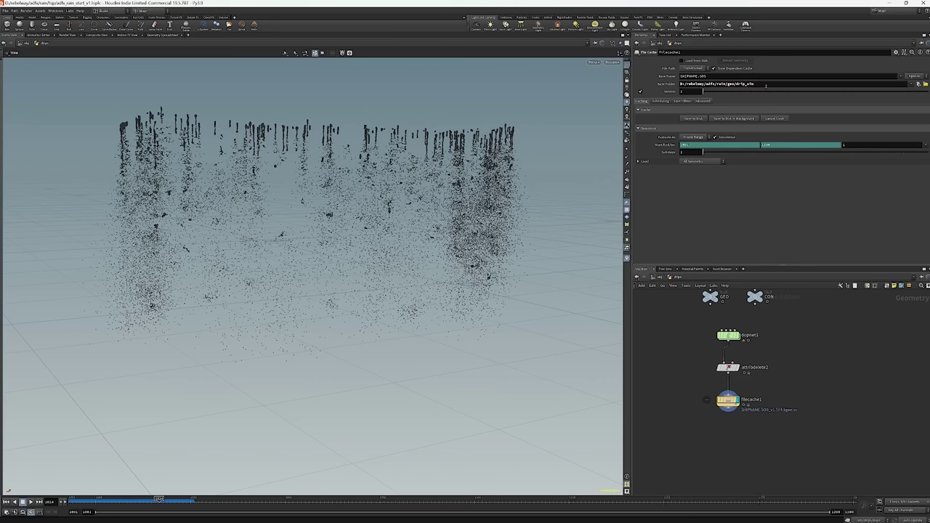
Set the file cache's version to 2 and its base name to drip_sim.
{"action": "left_click", "coordinate": [680, 92]}
{"action": "type", "text": "2"}
{"action": "left_click", "coordinate": [716, 77]}
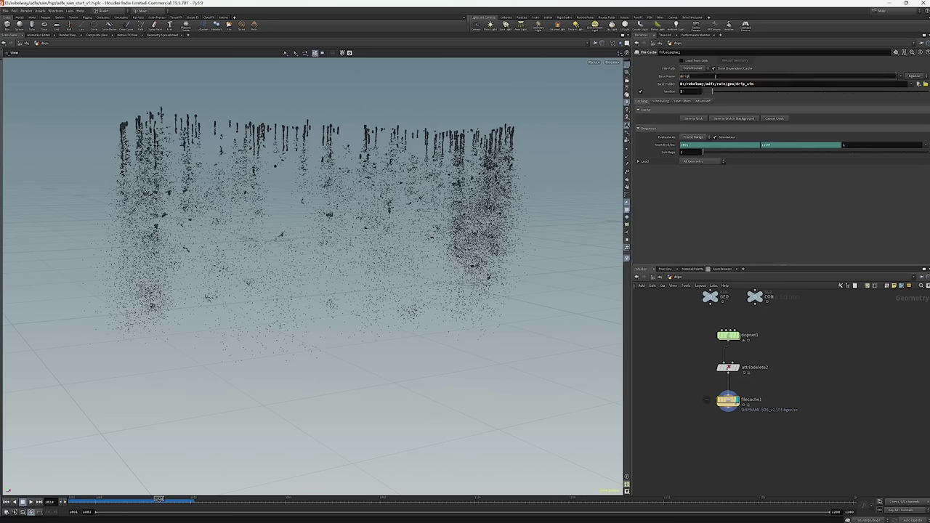
{"action": "key", "text": "Return"}
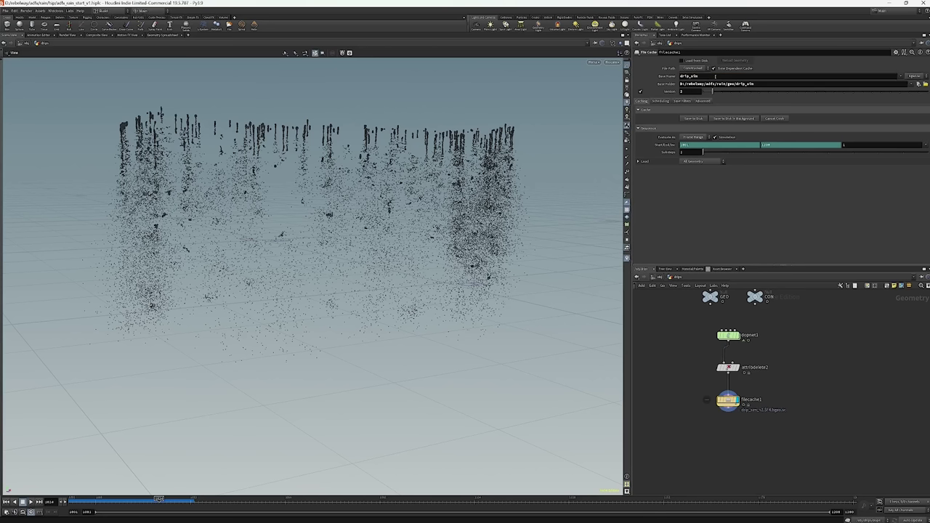
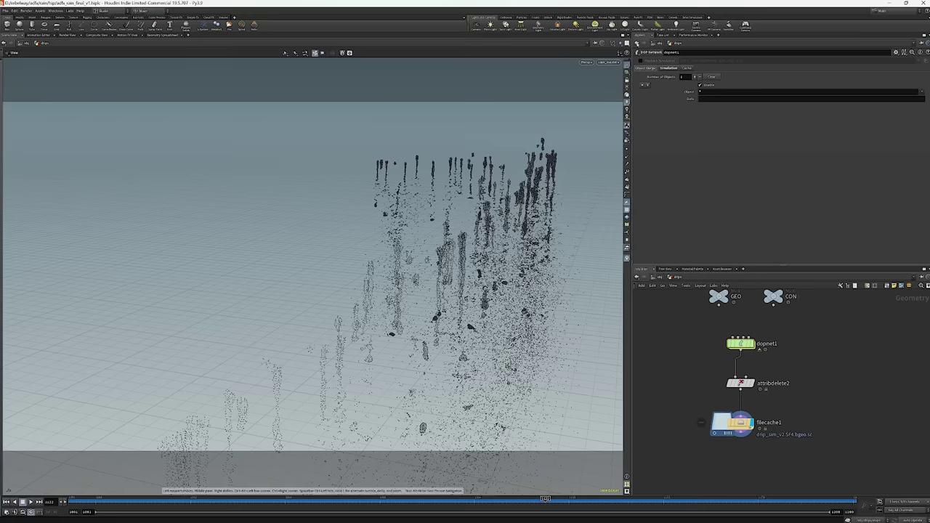
Ghost the other scene objects in the viewport so the drips show against the building.
{"action": "left_click", "coordinate": [619, 44]}
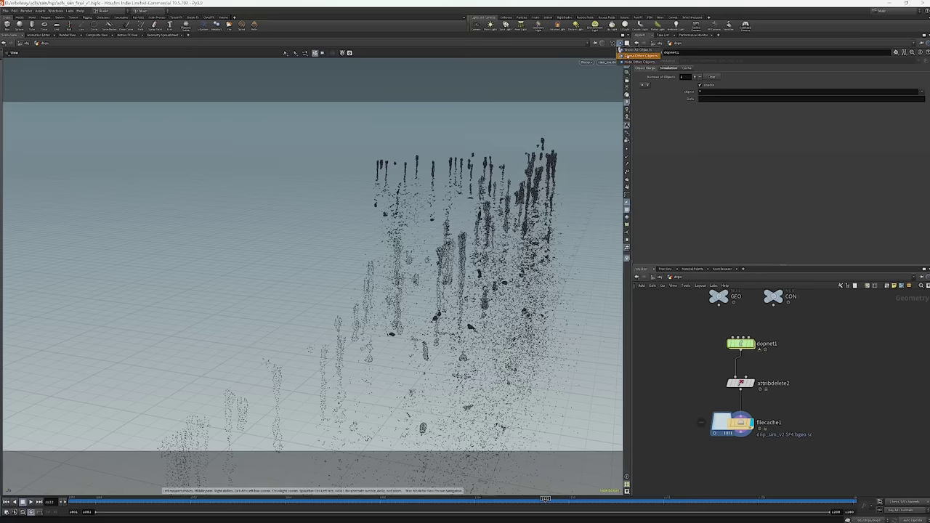
{"action": "left_click", "coordinate": [627, 55]}
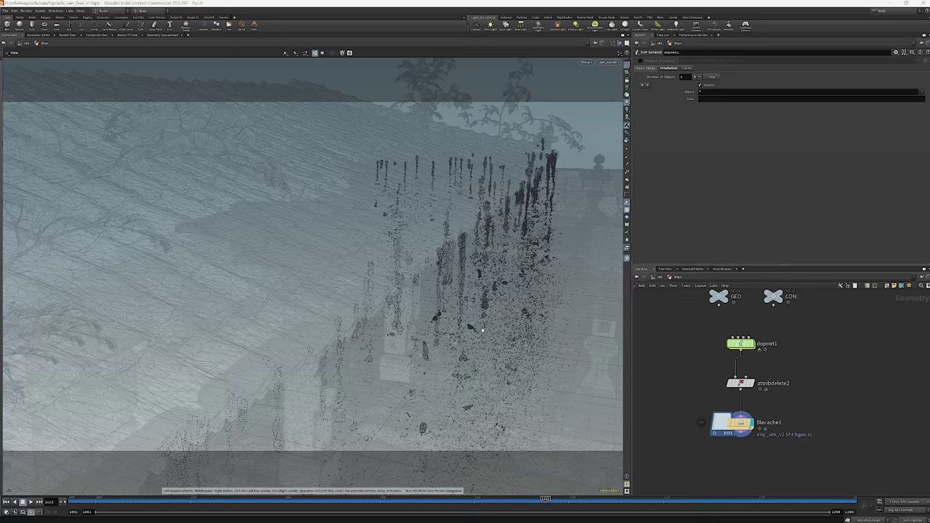
Add an Attribute Blur node below filecache1, connected to the cached drips and displayed.
{"action": "middle_click_drag", "start_coordinate": [679, 398], "coordinate": [686, 359]}
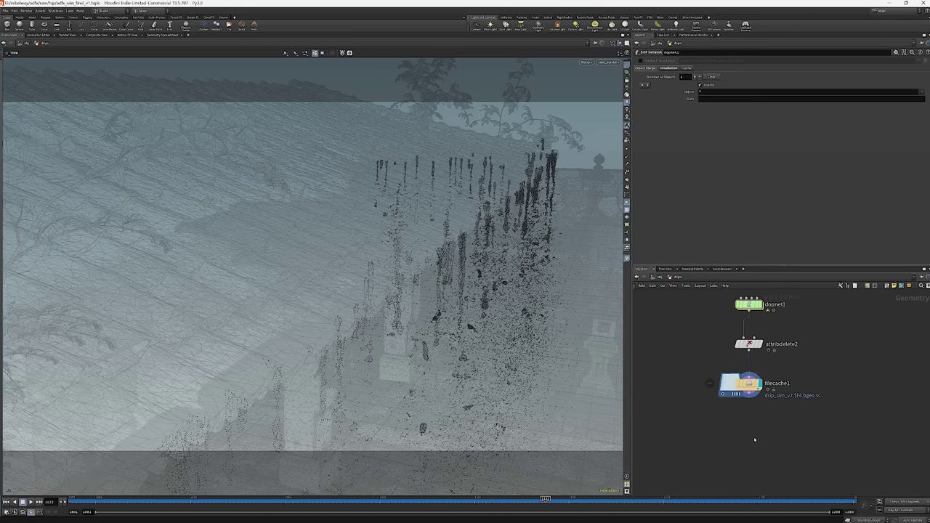
{"action": "key", "text": "Tab"}
{"action": "key", "text": "Return"}
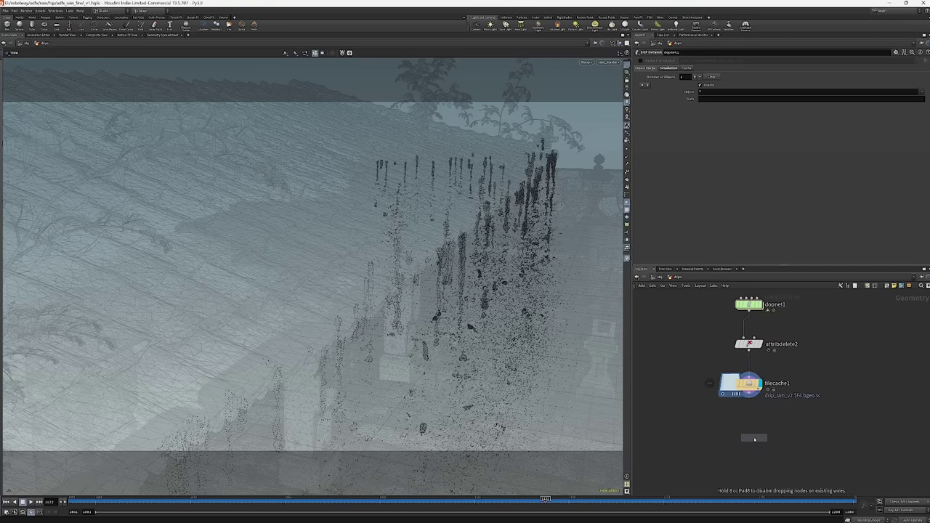
{"action": "left_click", "coordinate": [754, 439]}
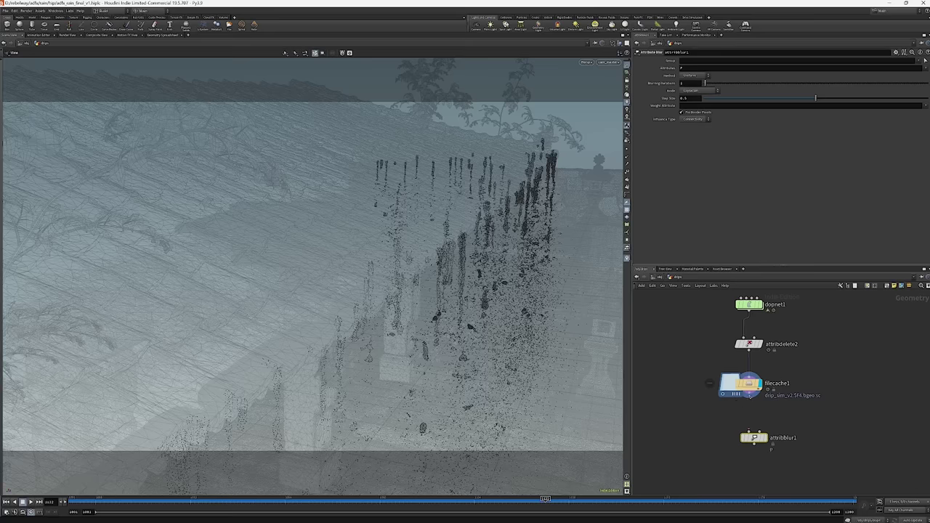
{"action": "left_click_drag", "start_coordinate": [750, 397], "coordinate": [754, 434]}
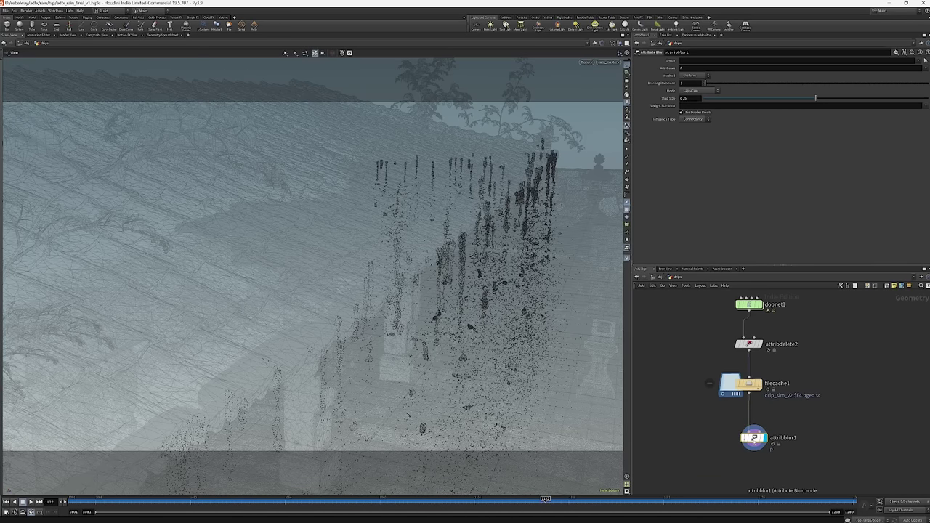
{"action": "left_click_drag", "start_coordinate": [755, 439], "coordinate": [750, 432]}
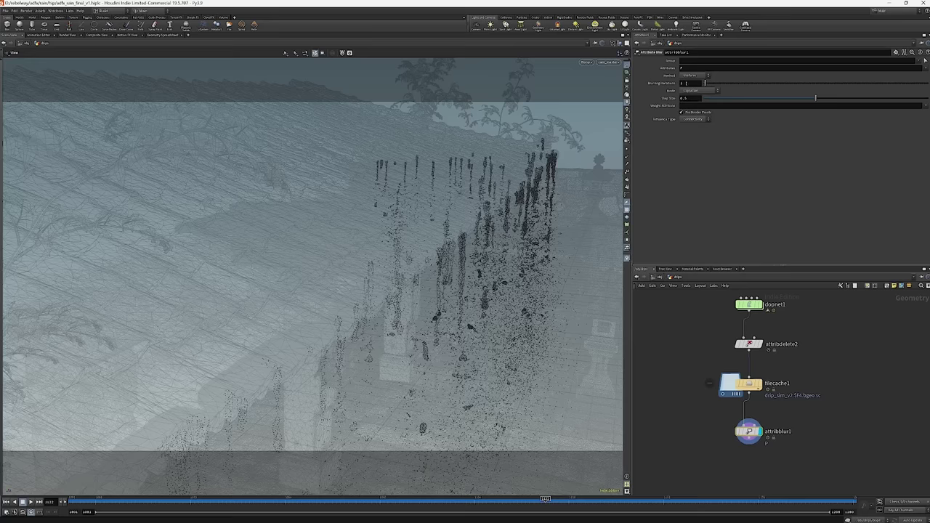
Set attribblur1's Blurring Iterations to 5 and its Influence Type to Proximity.
{"action": "left_click", "coordinate": [693, 82]}
{"action": "type", "text": "3"}
{"action": "key", "text": "Return"}
{"action": "left_click", "coordinate": [689, 117]}
{"action": "left_click", "coordinate": [692, 125]}
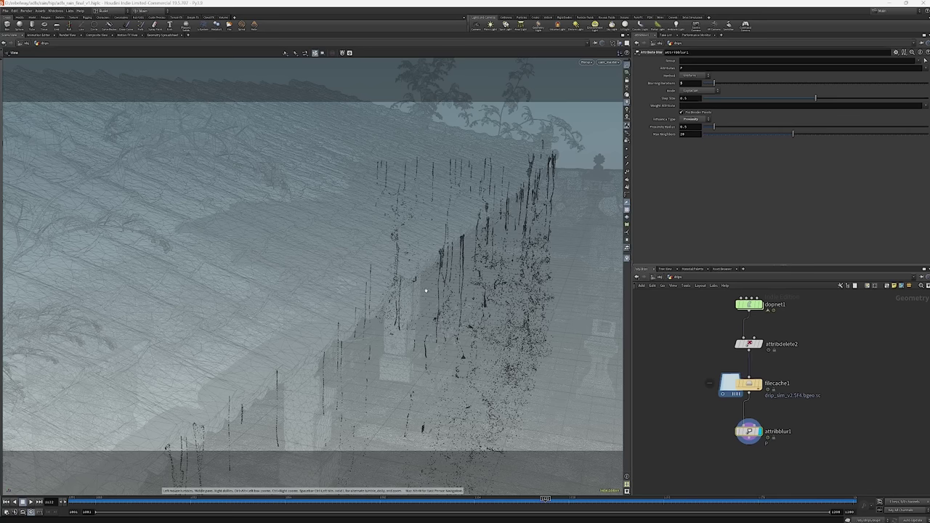
Examine the blurred drips along the roof edge from several angles, and play and scrub the cached animation.
{"action": "left_click_drag", "start_coordinate": [441, 298], "coordinate": [337, 211]}
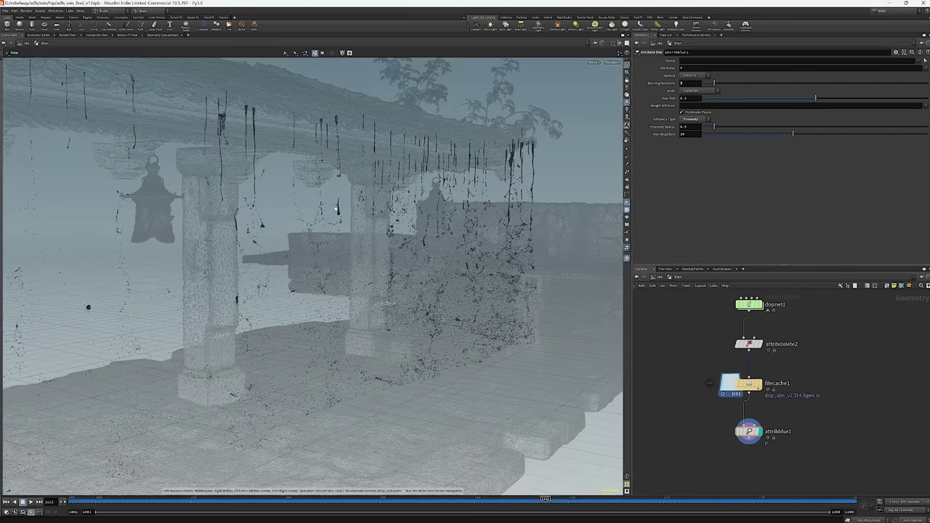
{"action": "scroll", "coordinate": [236, 135], "scroll_direction": "up", "scroll_amount": 5}
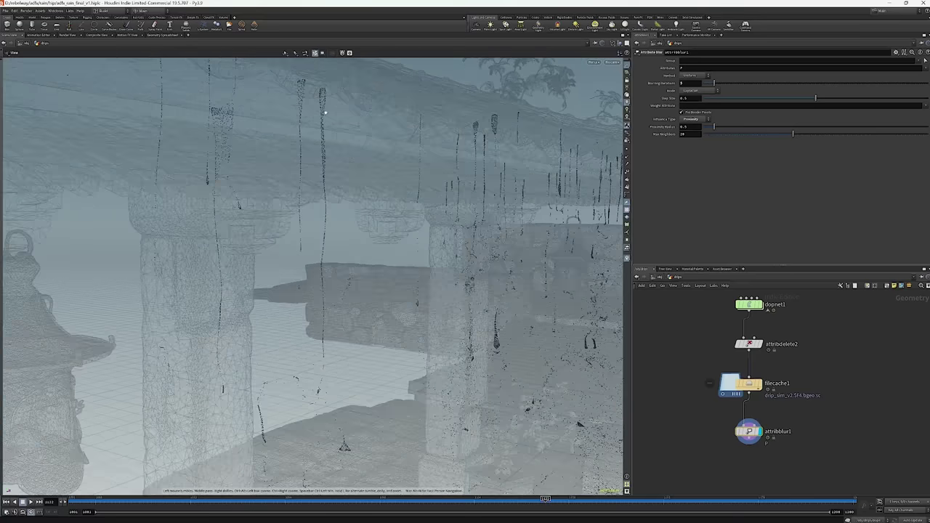
{"action": "left_click_drag", "start_coordinate": [264, 129], "coordinate": [317, 218]}
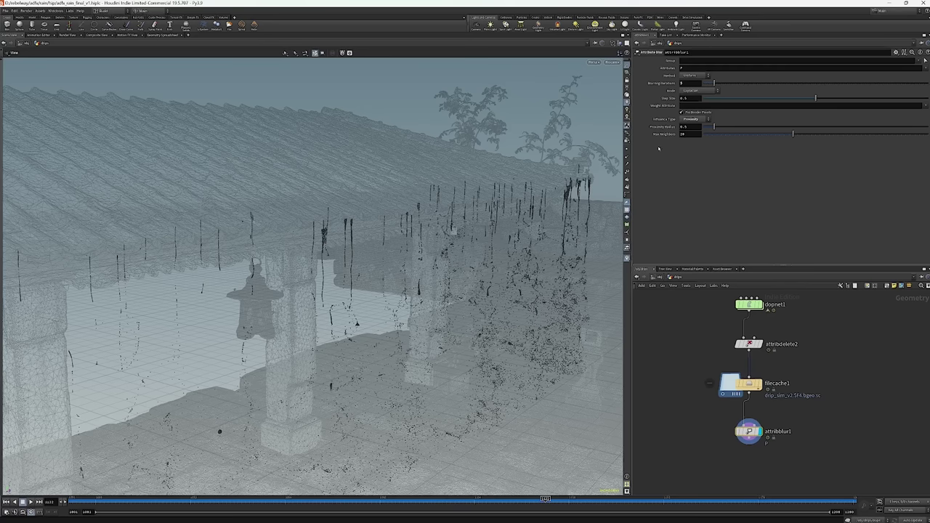
{"action": "left_click", "coordinate": [690, 92]}
{"action": "left_click", "coordinate": [691, 92]}
{"action": "left_click_drag", "start_coordinate": [378, 268], "coordinate": [352, 263]}
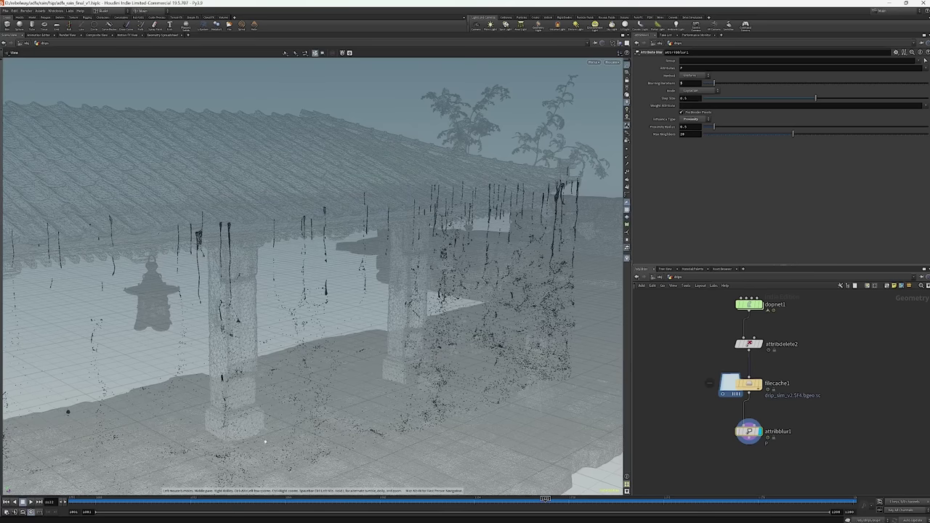
{"action": "left_click_drag", "start_coordinate": [302, 499], "coordinate": [471, 499]}
{"action": "key", "text": "Up"}
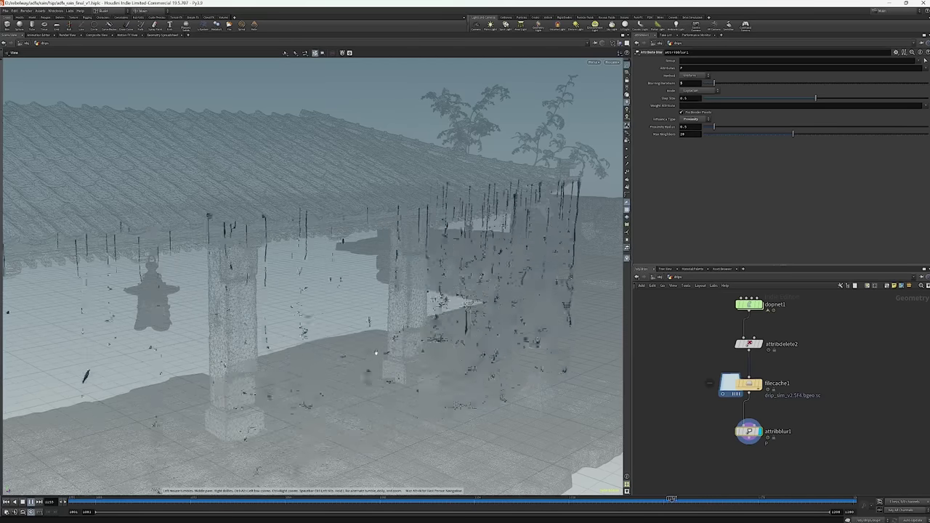
{"action": "left_click", "coordinate": [301, 500]}
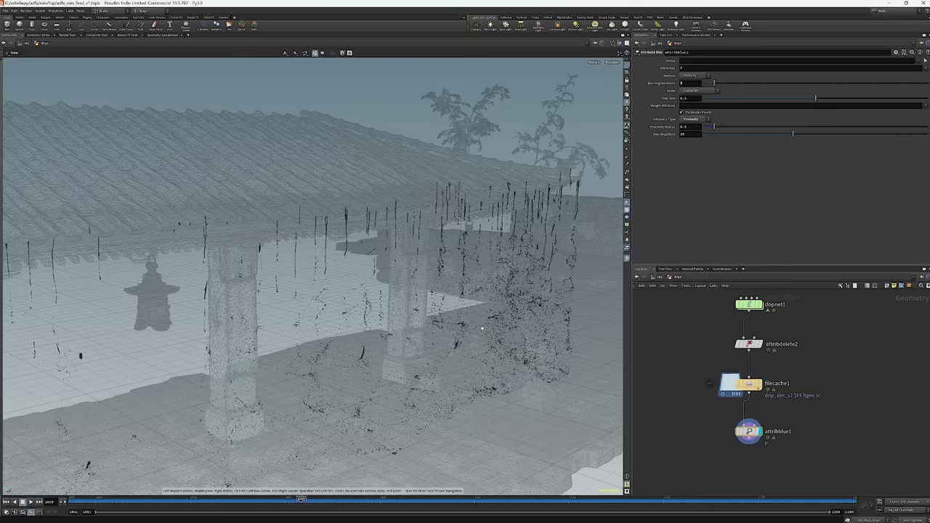
Add an Attribute VOP node connected to attribblur1's output and align it directly below that node.
{"action": "middle_click_drag", "start_coordinate": [716, 447], "coordinate": [706, 395]}
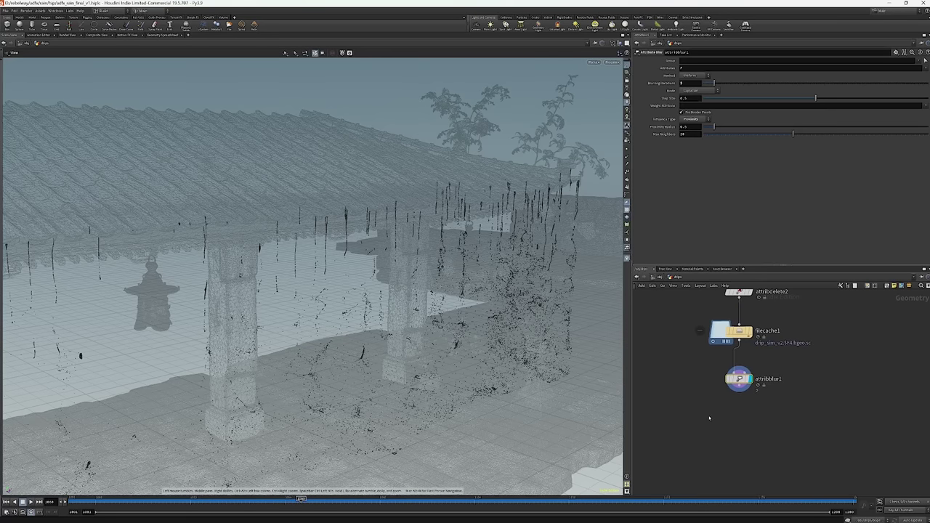
{"action": "key", "text": "Tab"}
{"action": "type", "text": "a"}
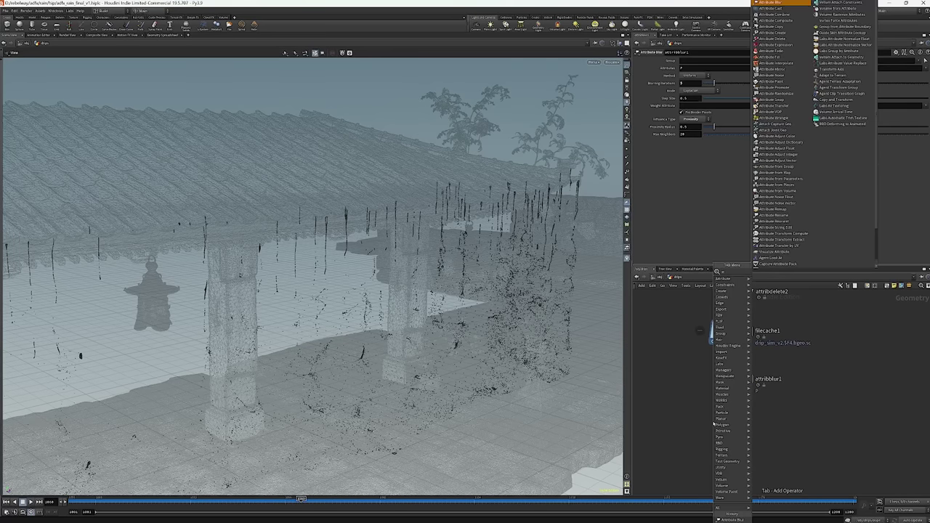
{"action": "type", "text": "ttv"}
{"action": "key", "text": "Return"}
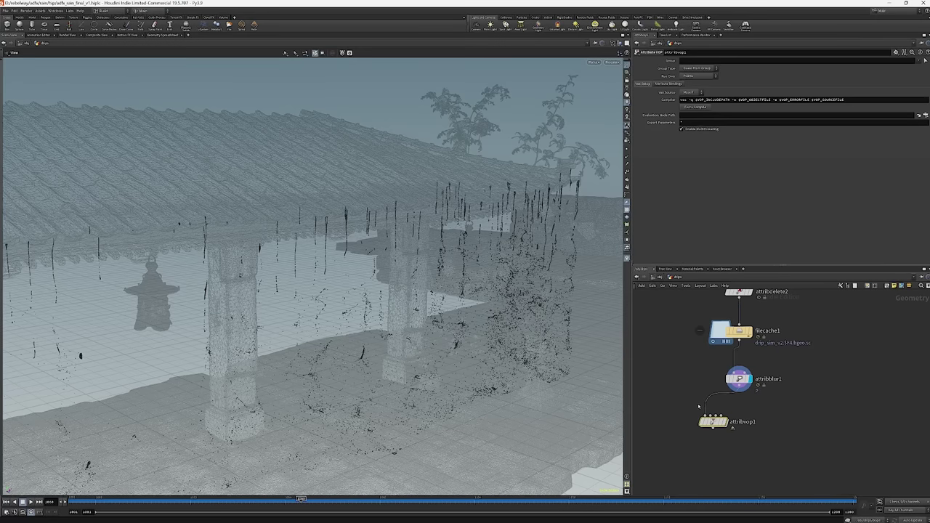
{"action": "left_click", "coordinate": [713, 422]}
{"action": "left_click_drag", "start_coordinate": [713, 422], "coordinate": [738, 412]}
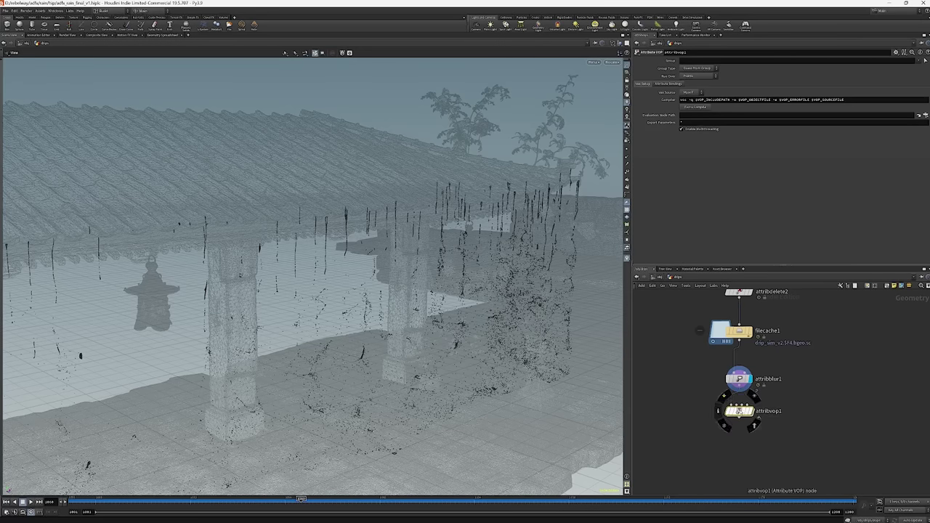
Enter attribvop1's inner network and add a Point Cloud Open node between the global variables and output nodes.
{"action": "double_click", "coordinate": [740, 412]}
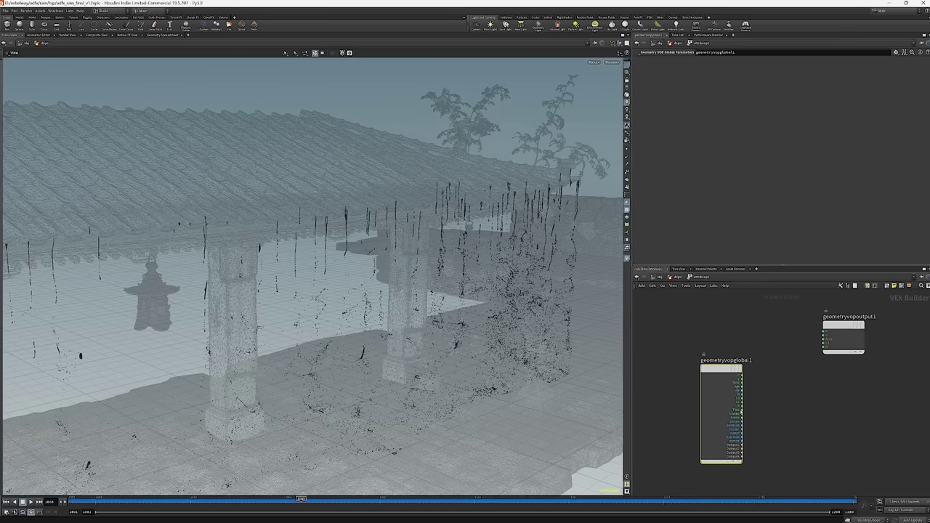
{"action": "key", "text": "l"}
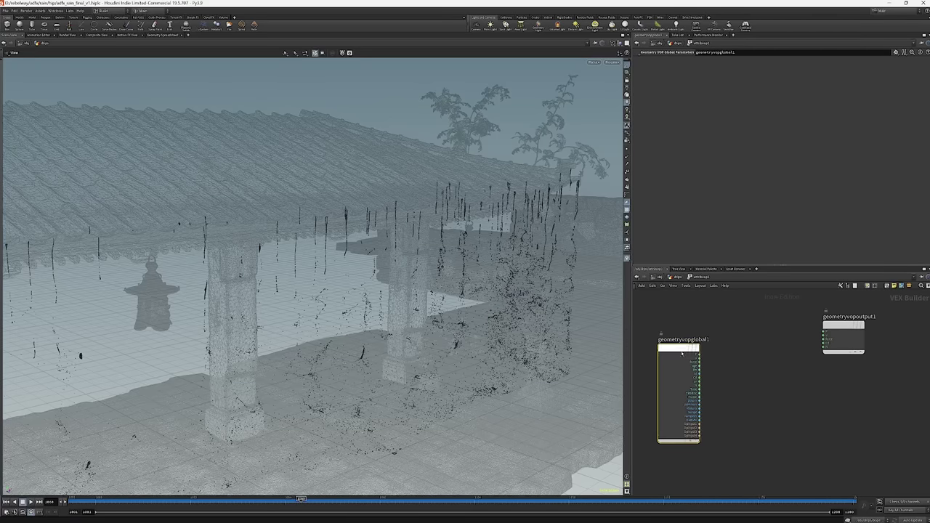
{"action": "left_click", "coordinate": [771, 385]}
{"action": "key", "text": "Tab"}
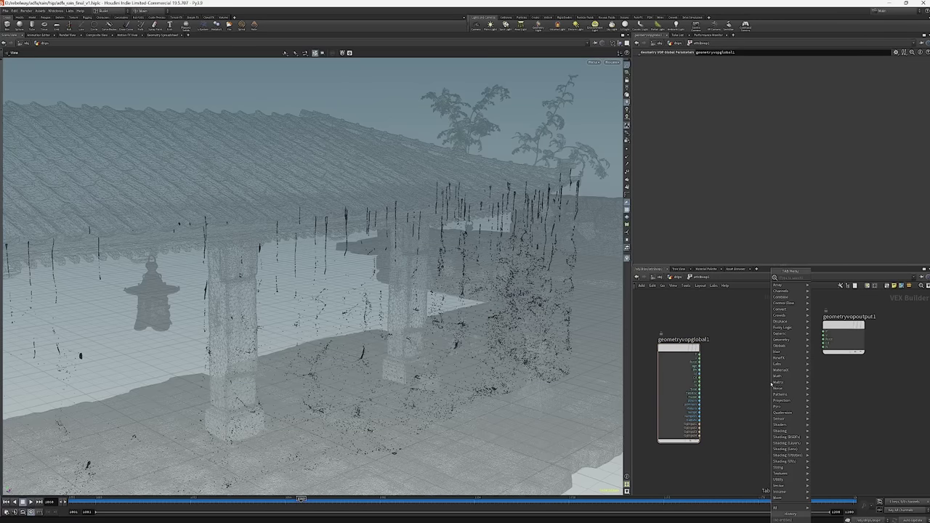
{"action": "type", "text": "poin"}
{"action": "key", "text": "Down"}
{"action": "key", "text": "Down"}
{"action": "key", "text": "Down"}
{"action": "key", "text": "Down"}
{"action": "key", "text": "Down"}
{"action": "key", "text": "Down"}
{"action": "key", "text": "Down"}
{"action": "key", "text": "Down"}
{"action": "key", "text": "Down"}
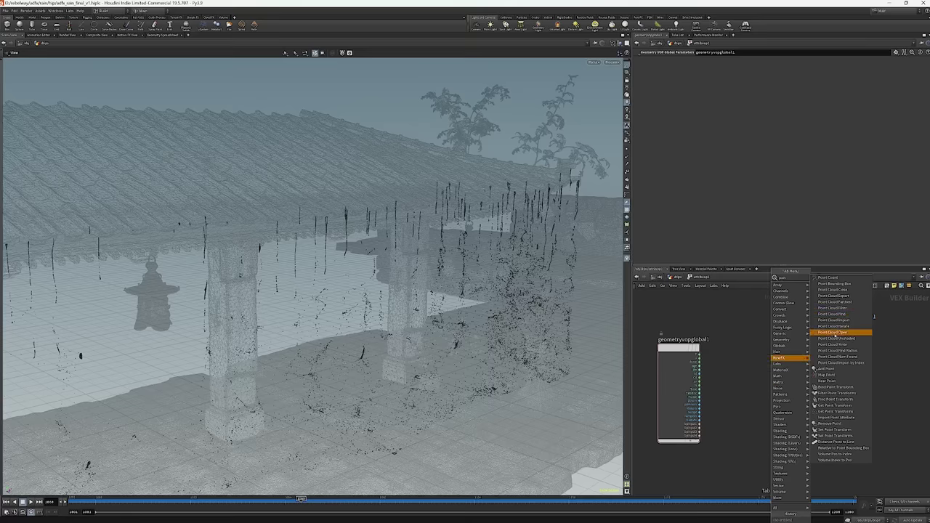
{"action": "left_click", "coordinate": [834, 332]}
{"action": "left_click", "coordinate": [753, 389]}
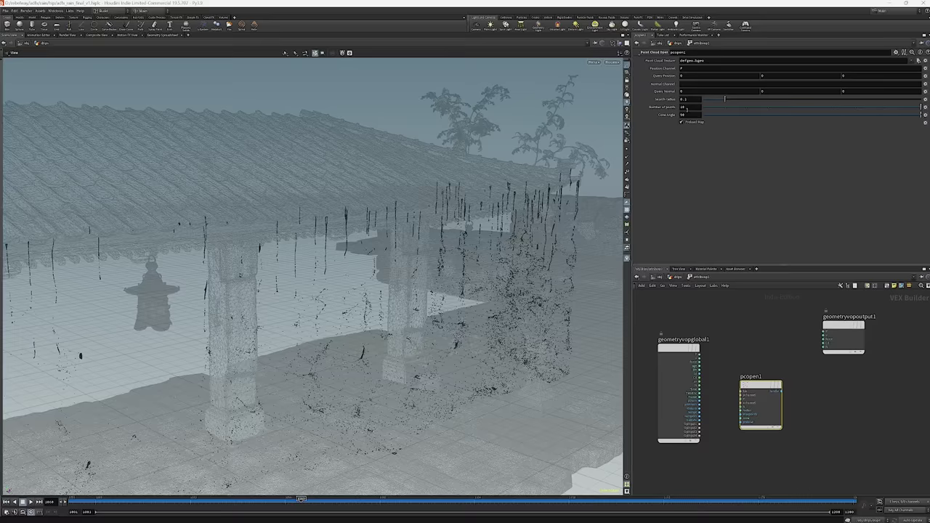
{"action": "left_click_drag", "start_coordinate": [761, 404], "coordinate": [764, 407]}
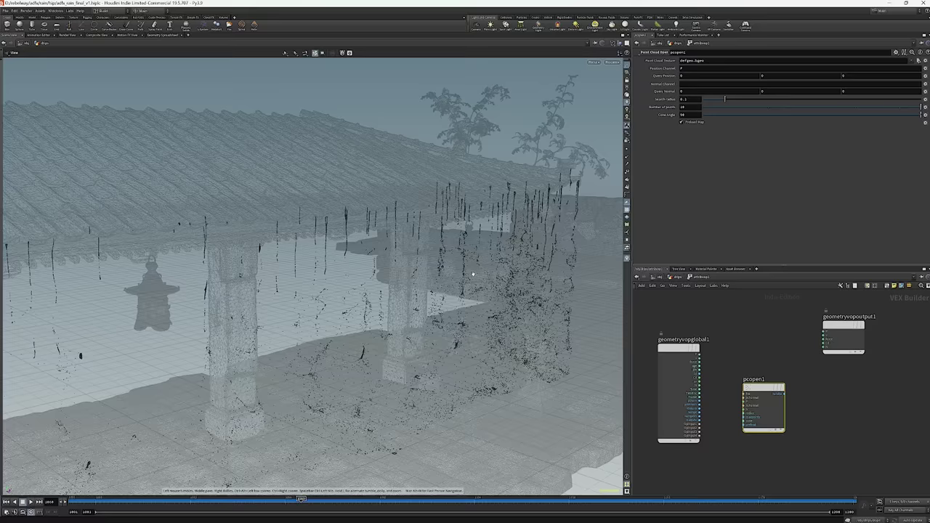
{"action": "left_click_drag", "start_coordinate": [763, 396], "coordinate": [769, 389]}
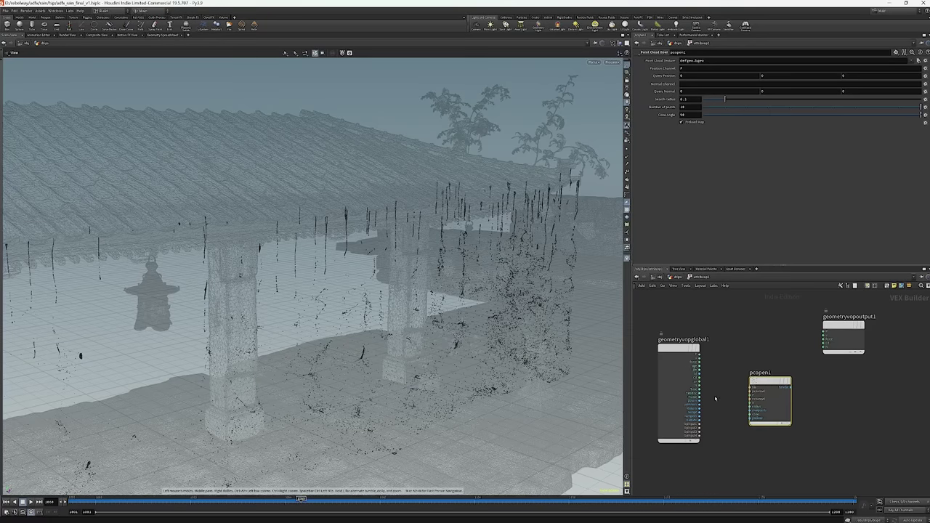
Wire geometryvopglobal1's first OpInput and P outputs into pcopen1's file and P inputs.
{"action": "left_click_drag", "start_coordinate": [701, 425], "coordinate": [751, 389]}
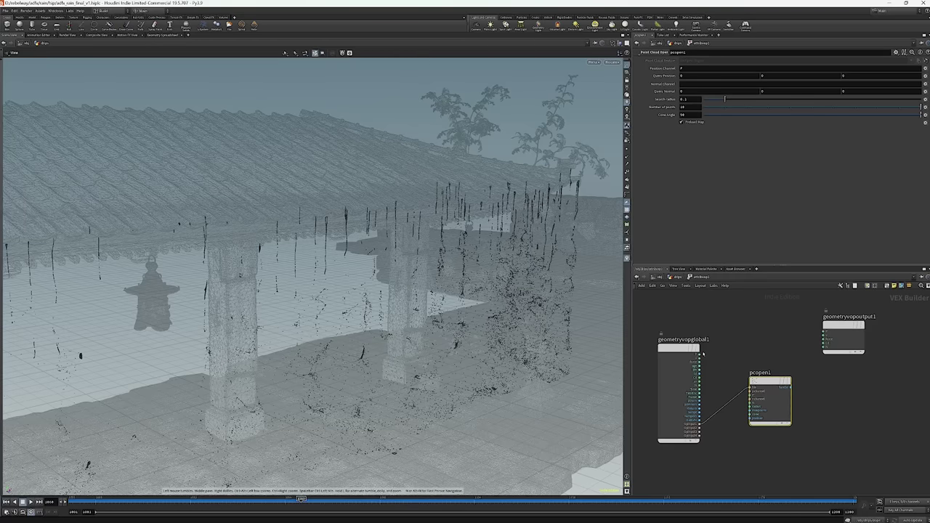
{"action": "left_click", "coordinate": [697, 354]}
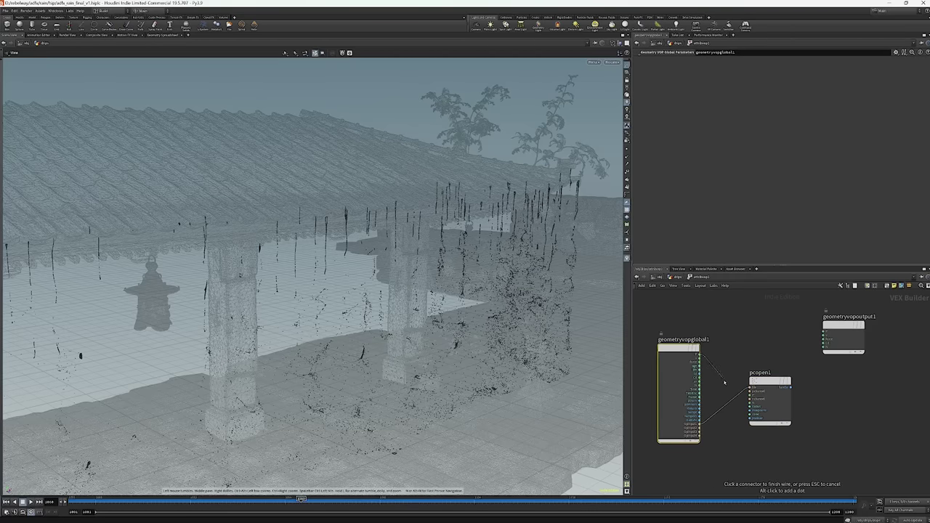
{"action": "left_click_drag", "start_coordinate": [698, 355], "coordinate": [744, 398]}
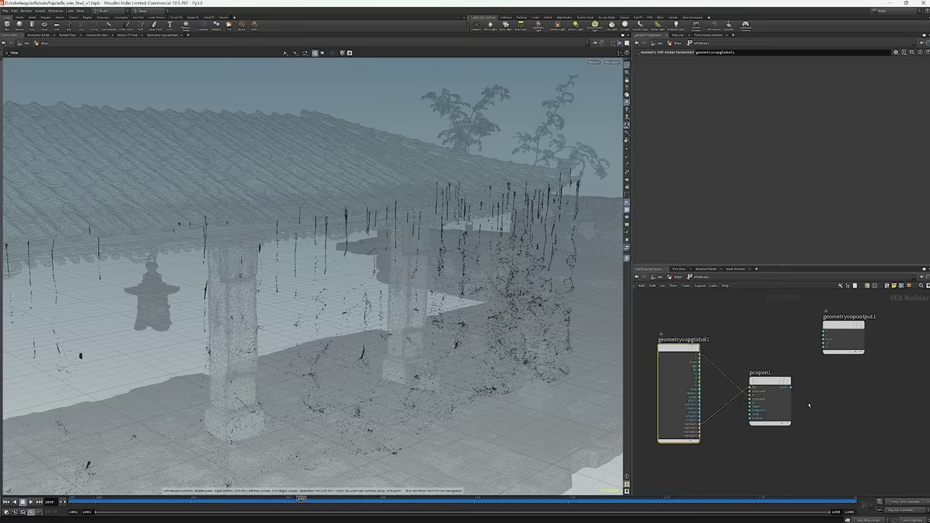
Add a Point Cloud Num Found node beside pcopen1 and feed it pcopen1's handle output.
{"action": "middle_click_drag", "start_coordinate": [840, 390], "coordinate": [792, 376]}
{"action": "left_click", "coordinate": [792, 376]}
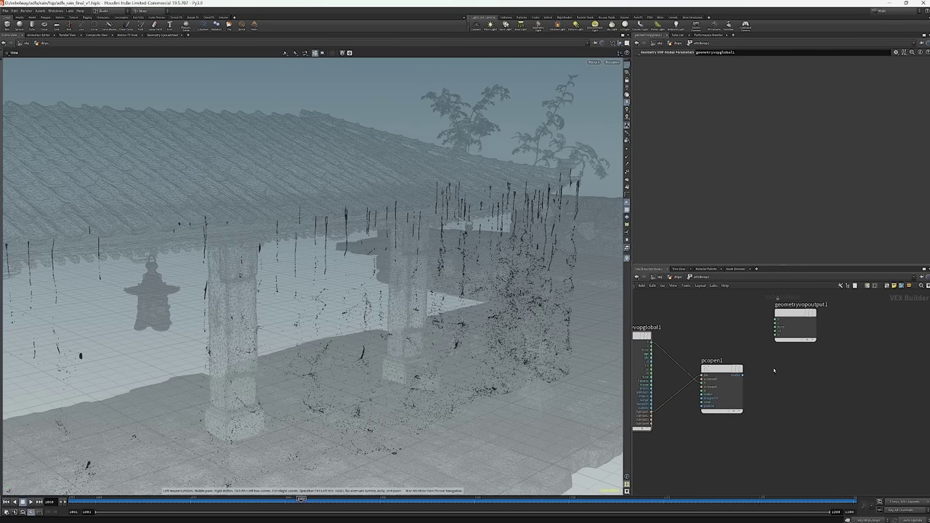
{"action": "left_click", "coordinate": [739, 378]}
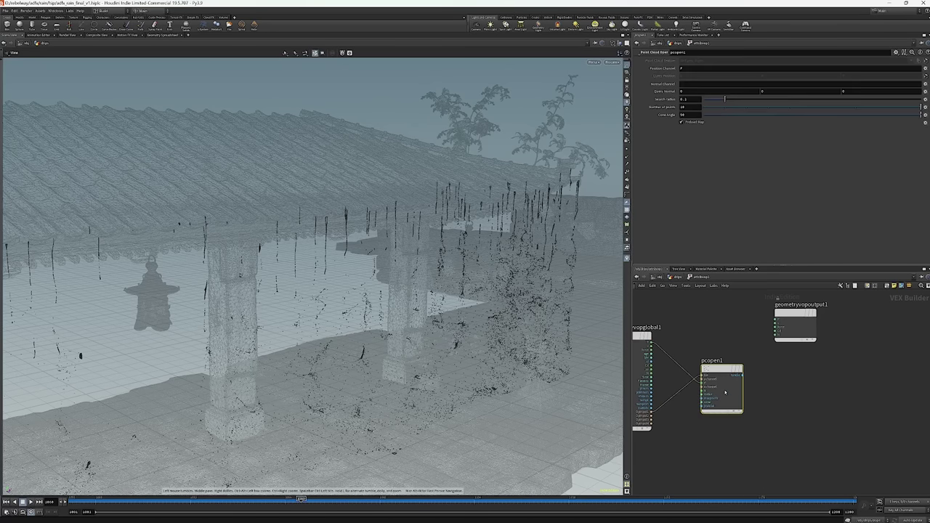
{"action": "left_click", "coordinate": [768, 378]}
{"action": "key", "text": "Tab"}
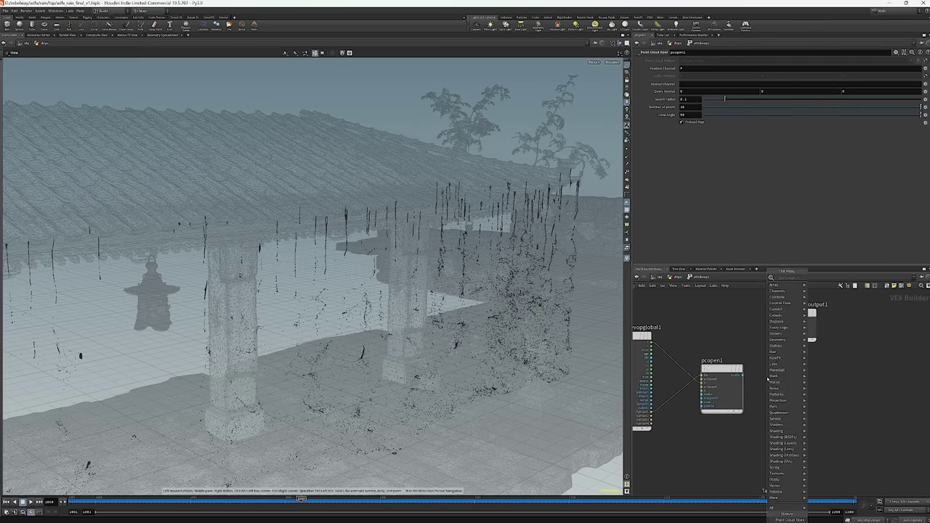
{"action": "type", "text": "pc"}
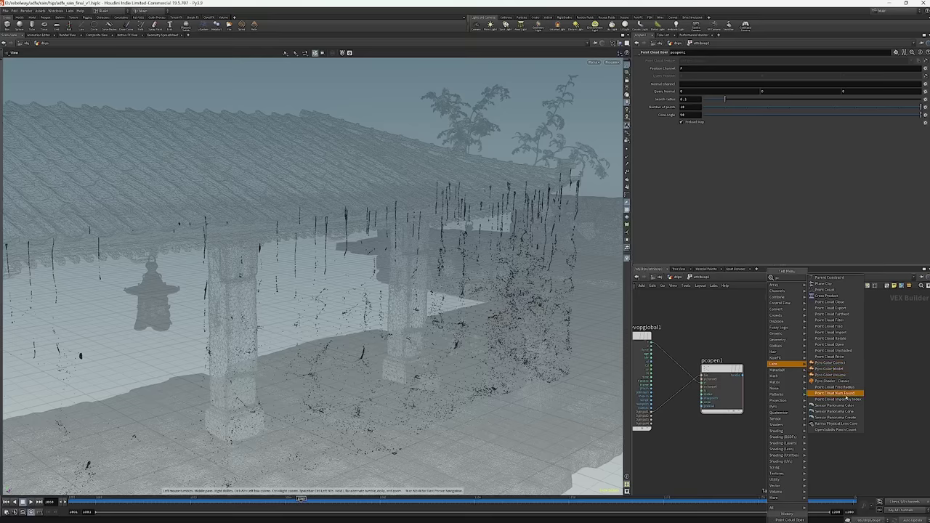
{"action": "left_click", "coordinate": [836, 393]}
{"action": "left_click", "coordinate": [791, 379]}
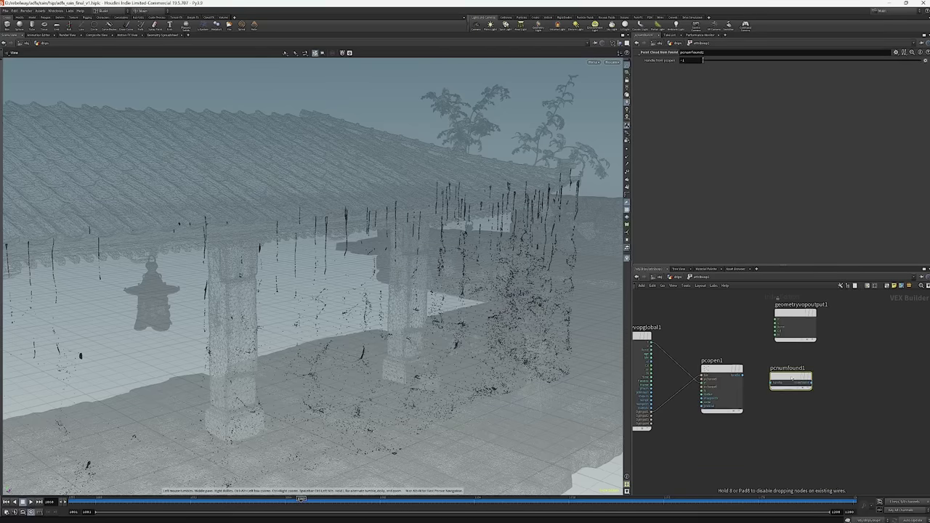
{"action": "left_click_drag", "start_coordinate": [742, 378], "coordinate": [779, 378]}
Promote pcopen1's search radius and number of points inputs to parameters.
{"action": "left_click", "coordinate": [722, 368]}
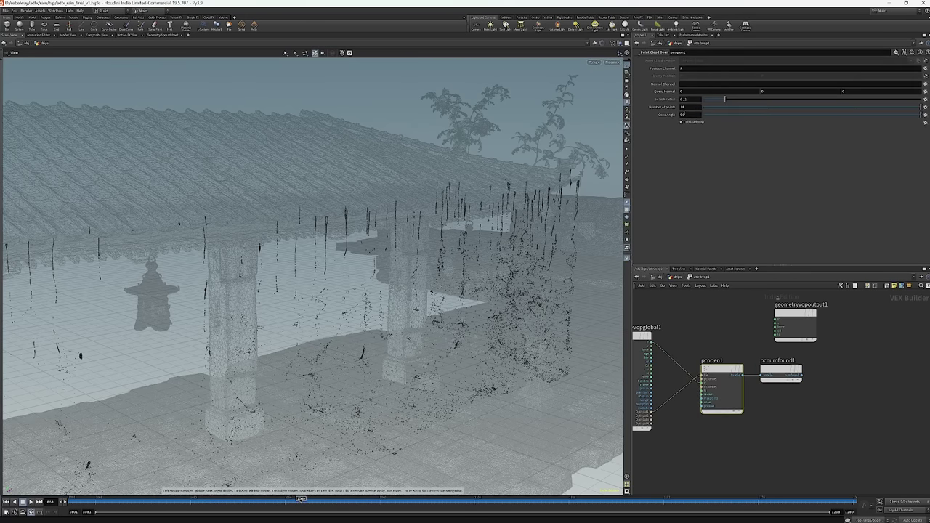
{"action": "scroll", "coordinate": [684, 415], "scroll_direction": "up", "scroll_amount": 3}
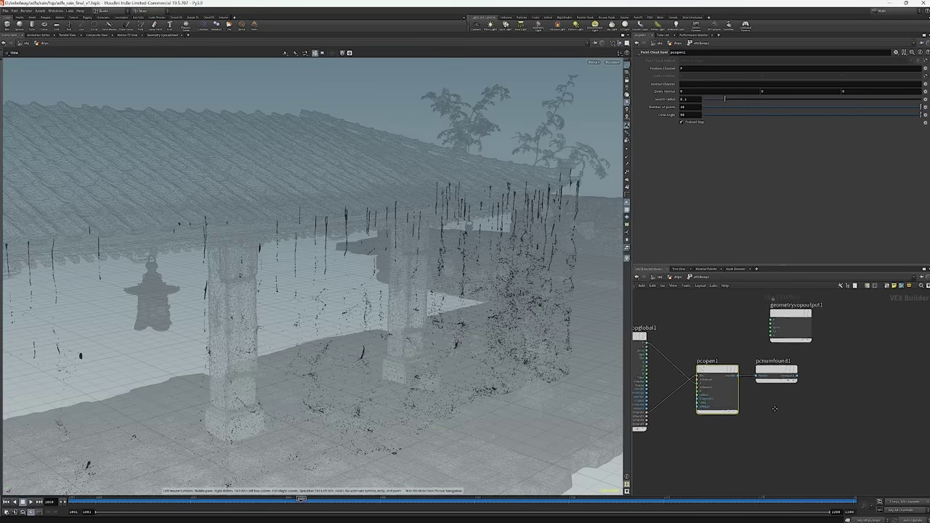
{"action": "left_click", "coordinate": [720, 378]}
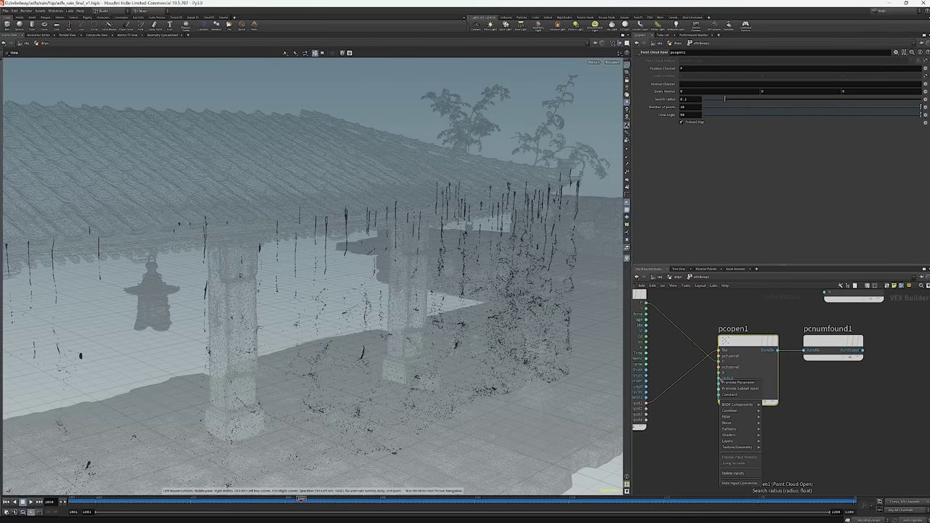
{"action": "left_click", "coordinate": [731, 381]}
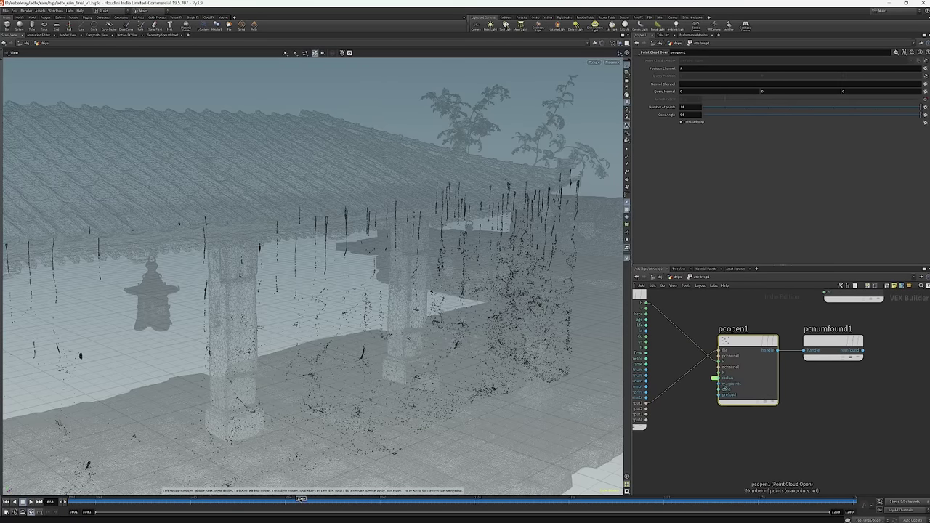
{"action": "left_click", "coordinate": [718, 384]}
{"action": "left_click", "coordinate": [740, 388]}
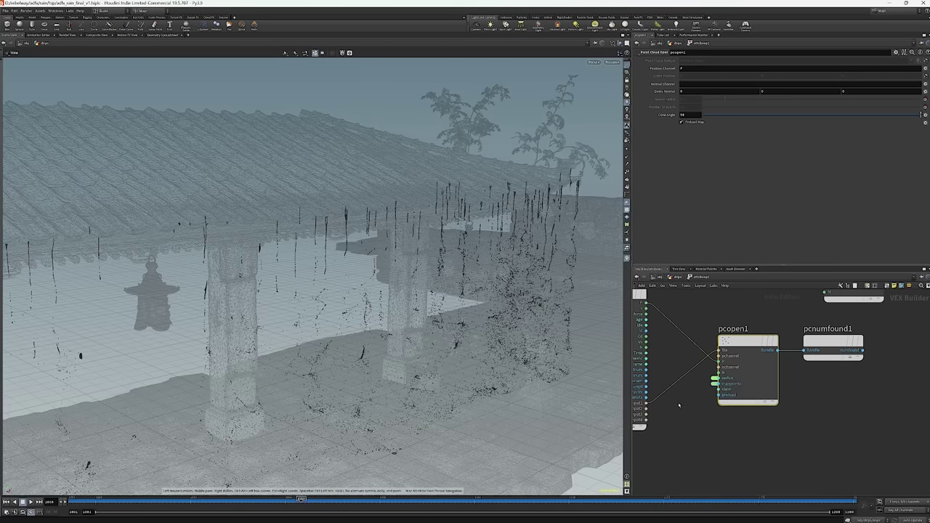
Expand the promoted maxpoints and radius parameters into full nodes and arrange them below and beside pcopen1's inputs.
{"action": "scroll", "coordinate": [696, 410], "scroll_direction": "down", "scroll_amount": 1}
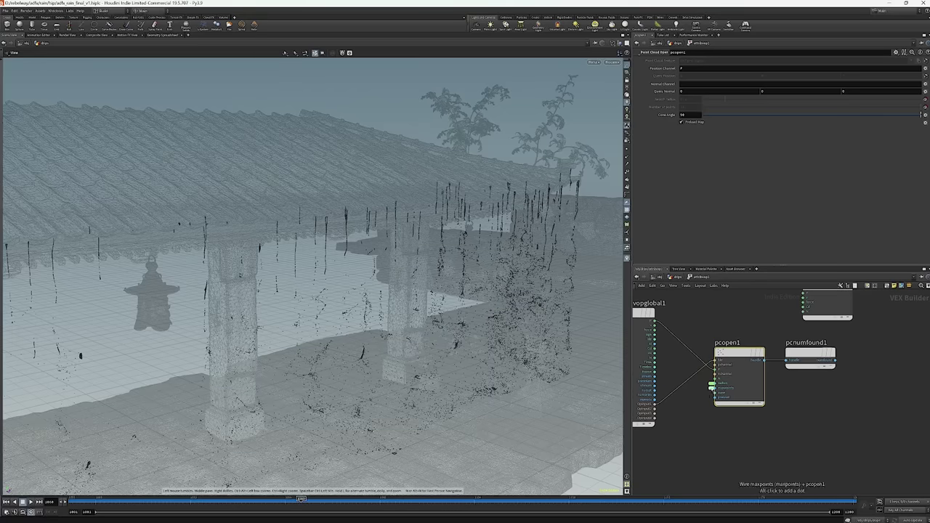
{"action": "left_click", "coordinate": [709, 396]}
{"action": "scroll", "coordinate": [682, 420], "scroll_direction": "down", "scroll_amount": 1}
{"action": "middle_click_drag", "start_coordinate": [682, 420], "coordinate": [720, 387]}
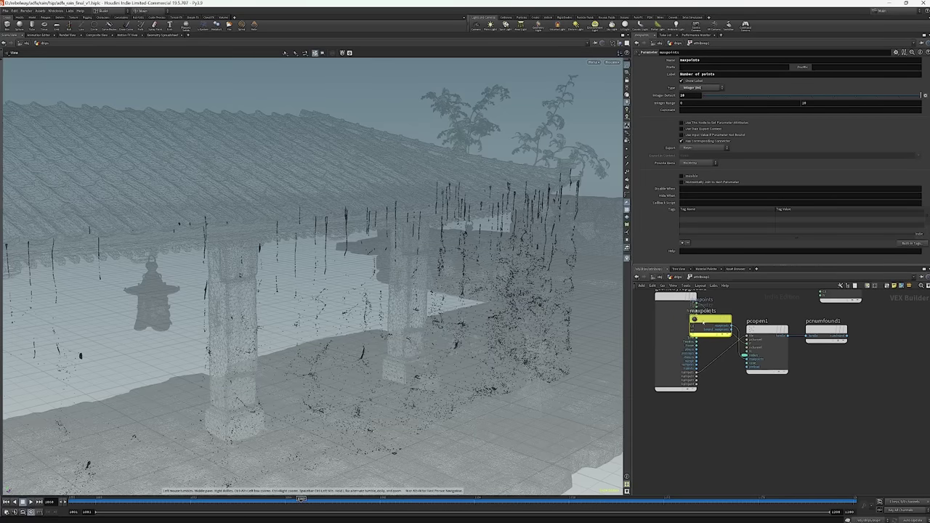
{"action": "left_click_drag", "start_coordinate": [693, 323], "coordinate": [692, 418]}
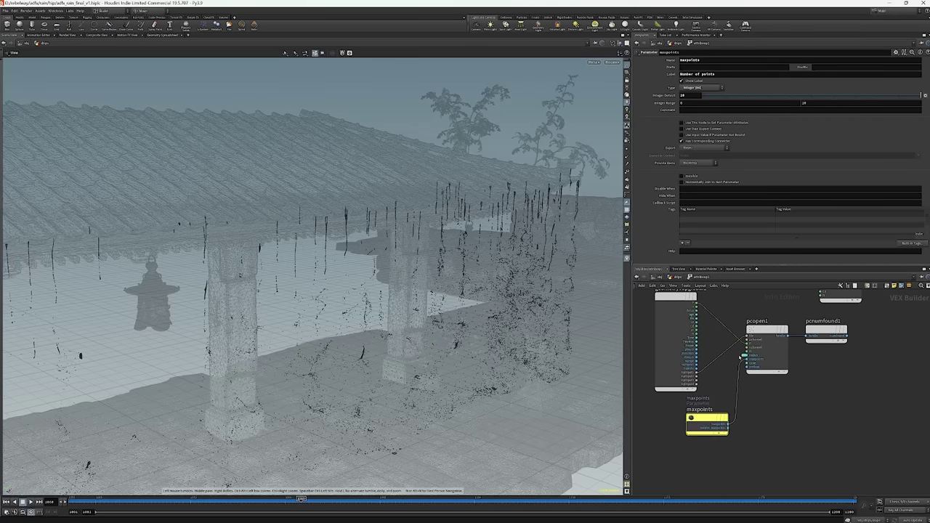
{"action": "middle_click", "coordinate": [743, 355]}
{"action": "scroll", "coordinate": [710, 371], "scroll_direction": "down", "scroll_amount": 2}
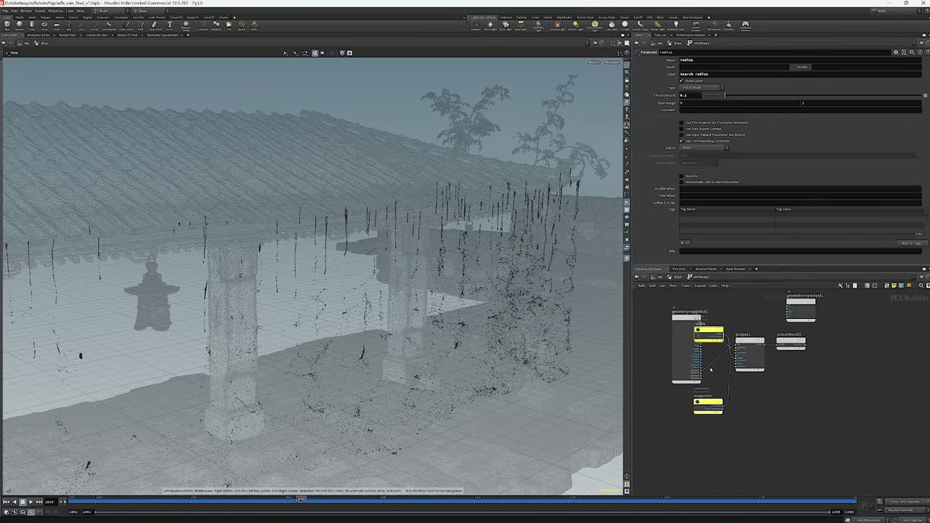
{"action": "middle_click_drag", "start_coordinate": [710, 370], "coordinate": [740, 386]}
{"action": "left_click_drag", "start_coordinate": [720, 363], "coordinate": [664, 336]}
{"action": "left_click_drag", "start_coordinate": [736, 348], "coordinate": [736, 387]}
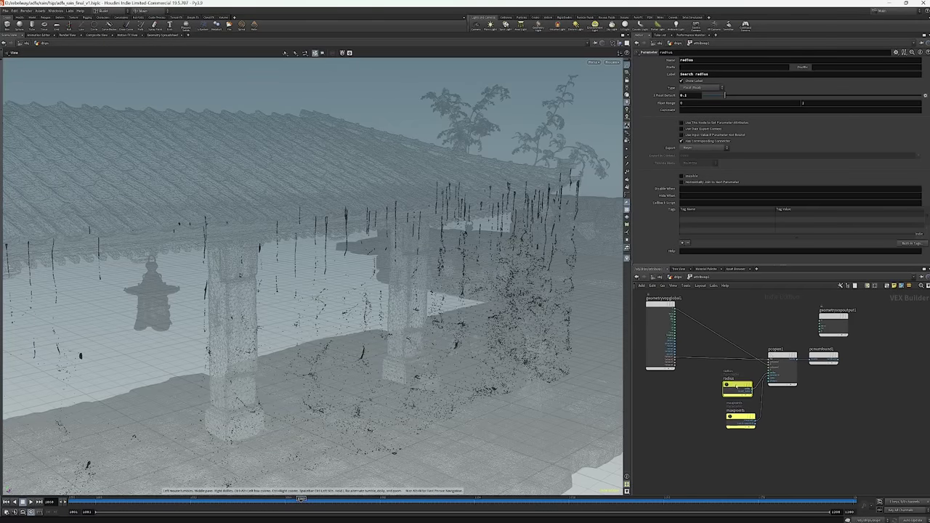
Move the output node farther away and add a Fit Range node fed by pcnumfound1's number of points output.
{"action": "left_click", "coordinate": [781, 371]}
{"action": "scroll", "coordinate": [773, 404], "scroll_direction": "up", "scroll_amount": 2}
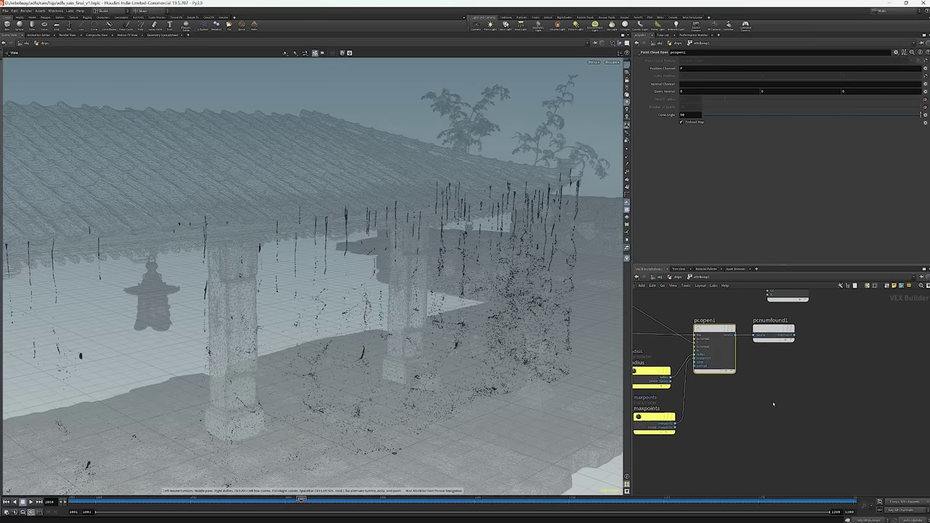
{"action": "middle_click_drag", "start_coordinate": [825, 369], "coordinate": [770, 395]}
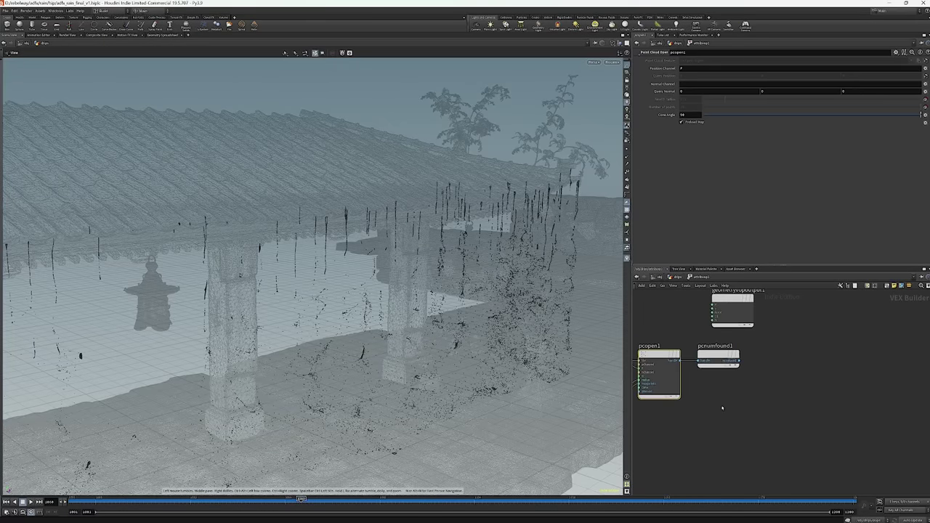
{"action": "left_click", "coordinate": [718, 356]}
{"action": "left_click_drag", "start_coordinate": [744, 299], "coordinate": [899, 323]}
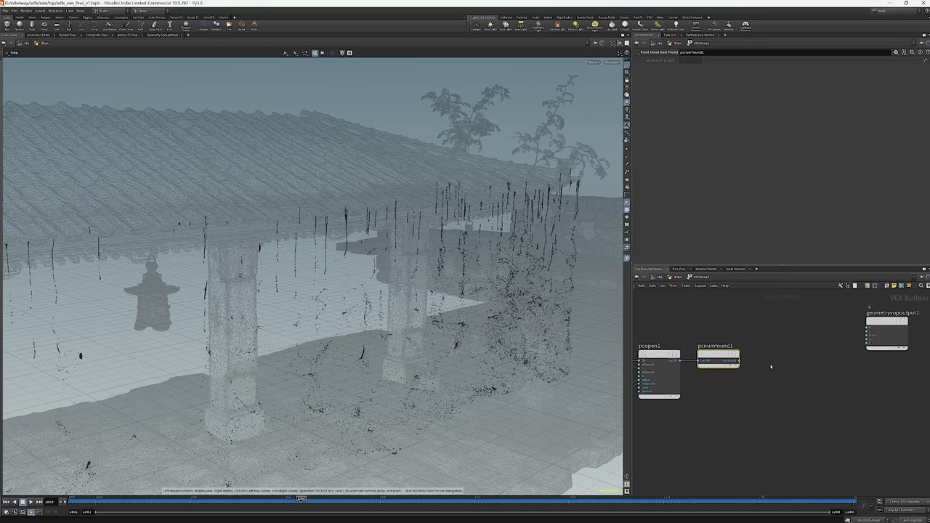
{"action": "key", "text": "Tab"}
{"action": "type", "text": "fi"}
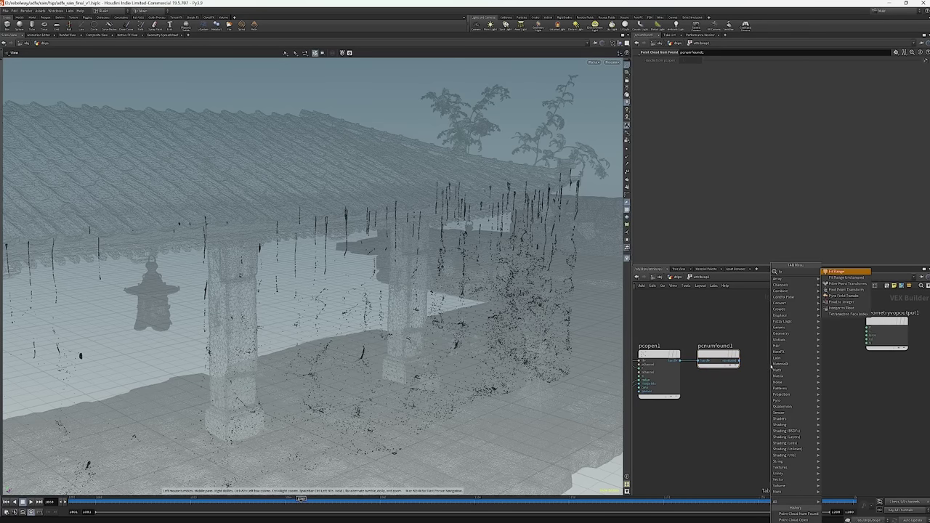
{"action": "key", "text": "Return"}
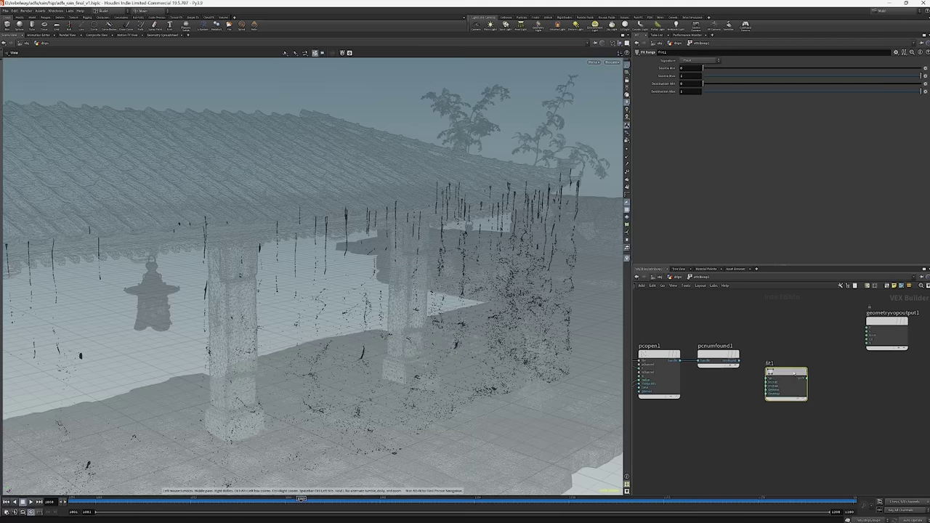
{"action": "left_click", "coordinate": [825, 369]}
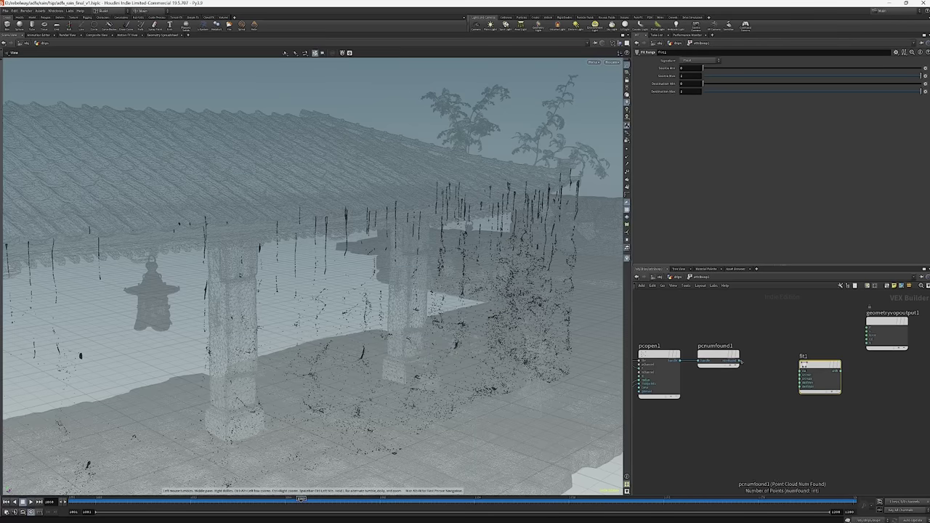
{"action": "left_click", "coordinate": [739, 361]}
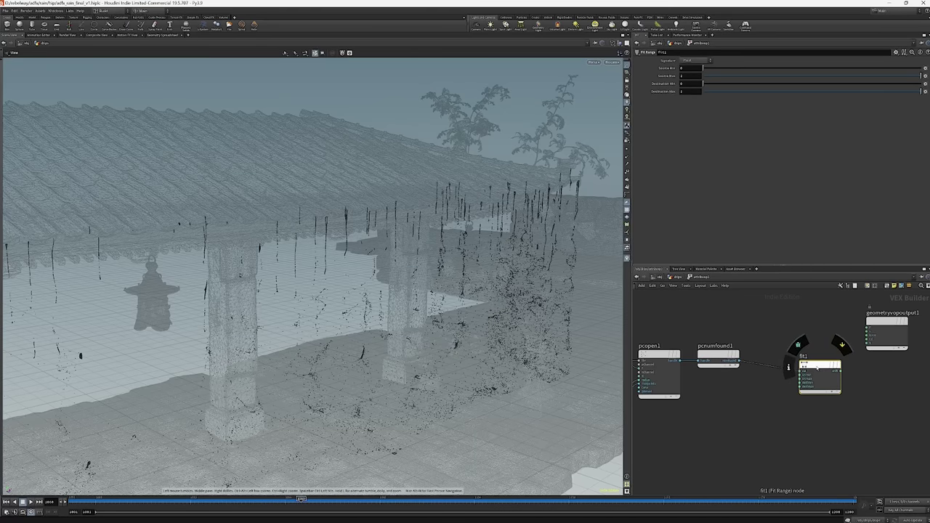
{"action": "left_click_drag", "start_coordinate": [817, 369], "coordinate": [814, 386]}
{"action": "middle_click_drag", "start_coordinate": [674, 441], "coordinate": [756, 408]}
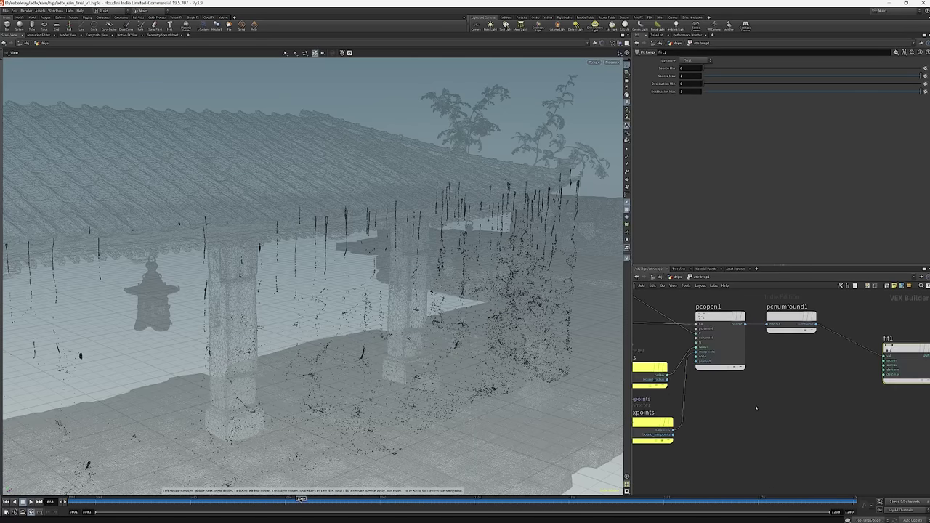
{"action": "left_click", "coordinate": [730, 365]}
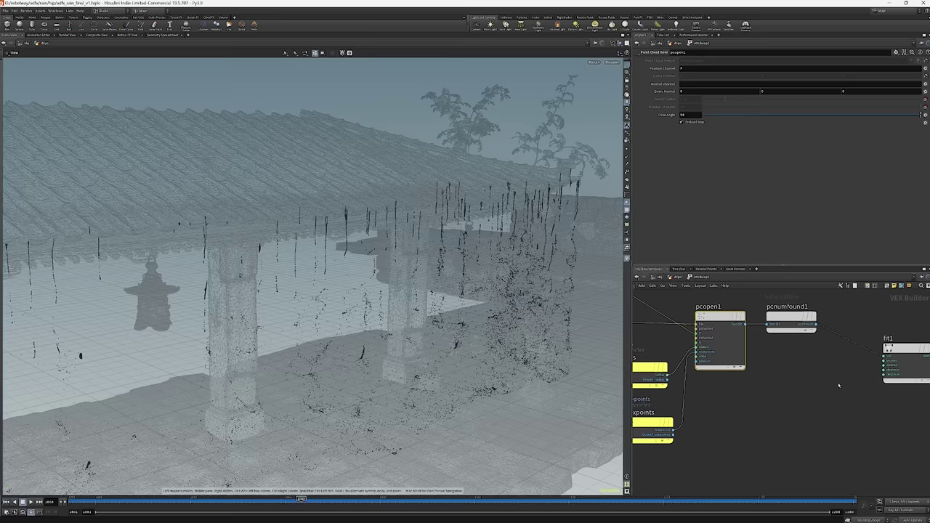
{"action": "scroll", "coordinate": [814, 379], "scroll_direction": "down", "scroll_amount": 2}
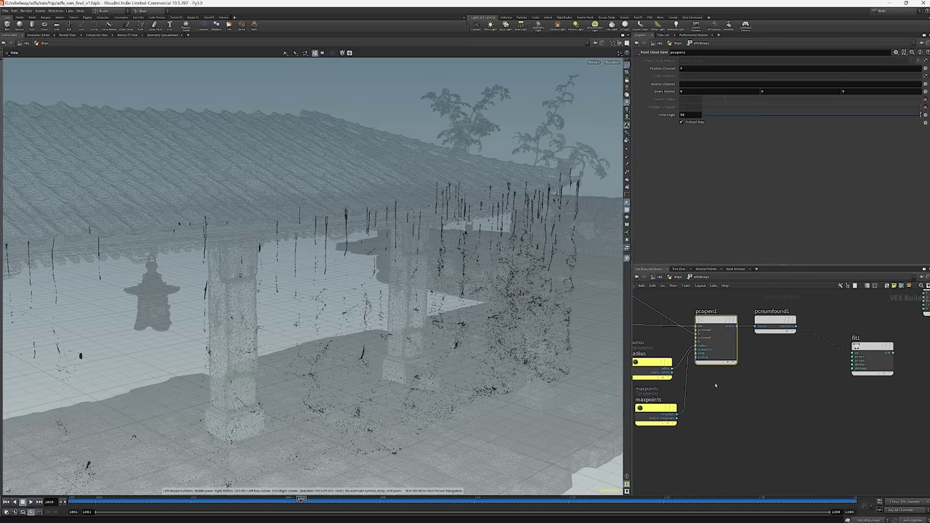
Connect the maxpoints parameter to fit1's source maximum, tidy the layout and set fit1's source minimum to 1.
{"action": "left_click", "coordinate": [676, 418]}
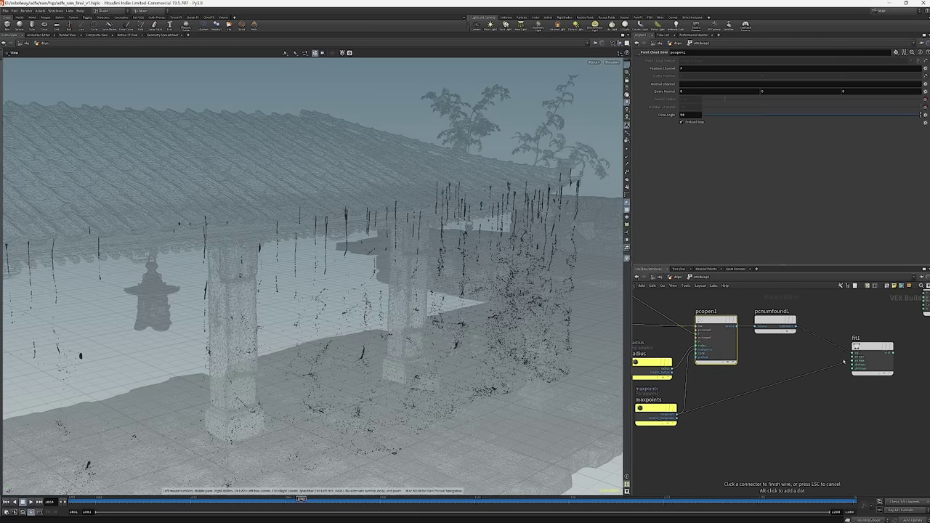
{"action": "left_click", "coordinate": [845, 361]}
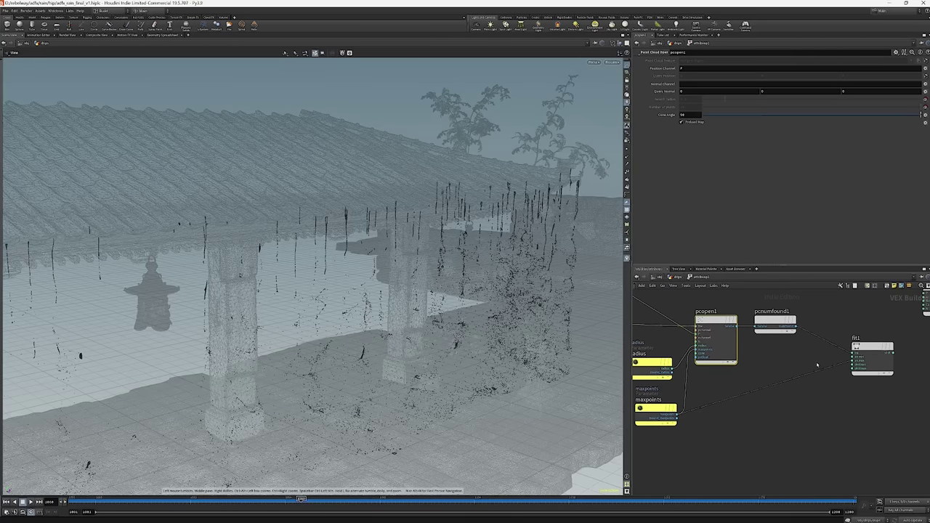
{"action": "key", "text": "l"}
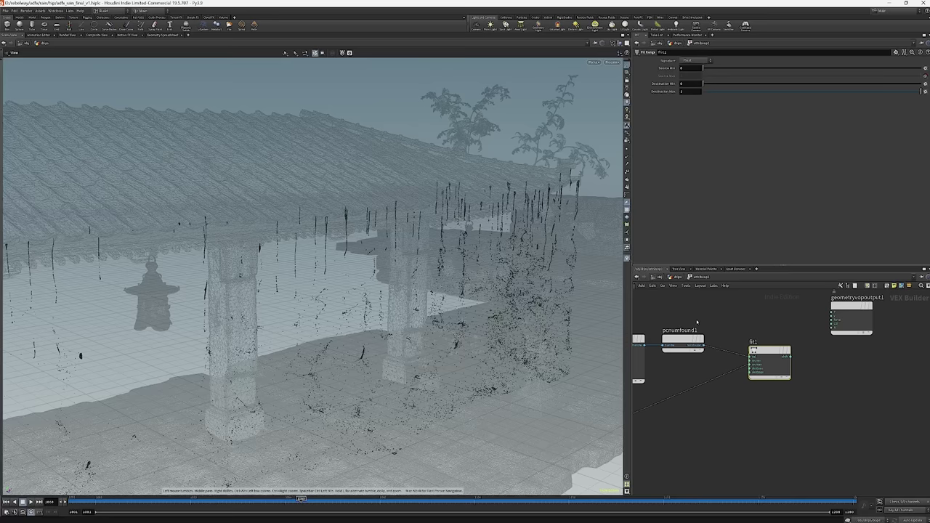
{"action": "left_click", "coordinate": [691, 68]}
{"action": "type", "text": "1"}
{"action": "key", "text": "Return"}
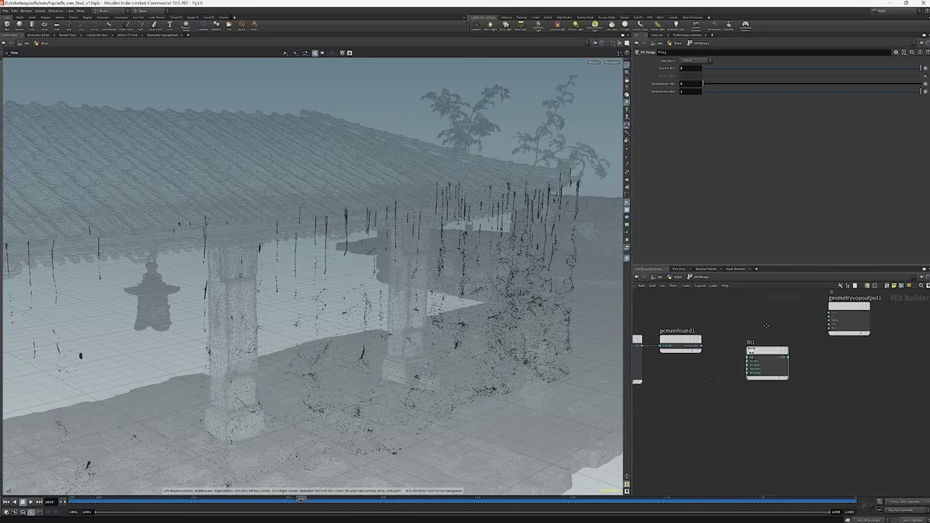
Align fit1 beside pcnumfound1 and connect its shifted value to the colour input of the geometry output node.
{"action": "middle_click_drag", "start_coordinate": [782, 320], "coordinate": [888, 324]}
{"action": "middle_click_drag", "start_coordinate": [783, 339], "coordinate": [745, 353]}
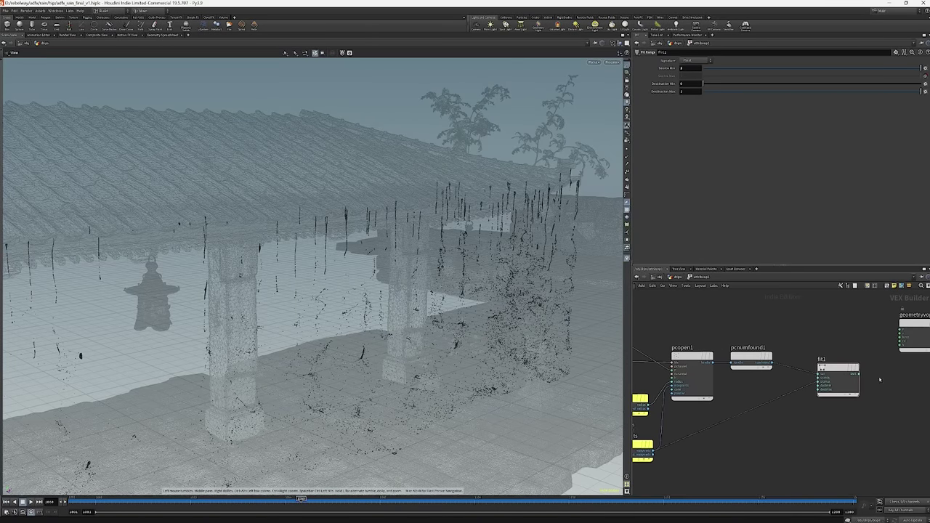
{"action": "left_click_drag", "start_coordinate": [838, 365], "coordinate": [820, 358]}
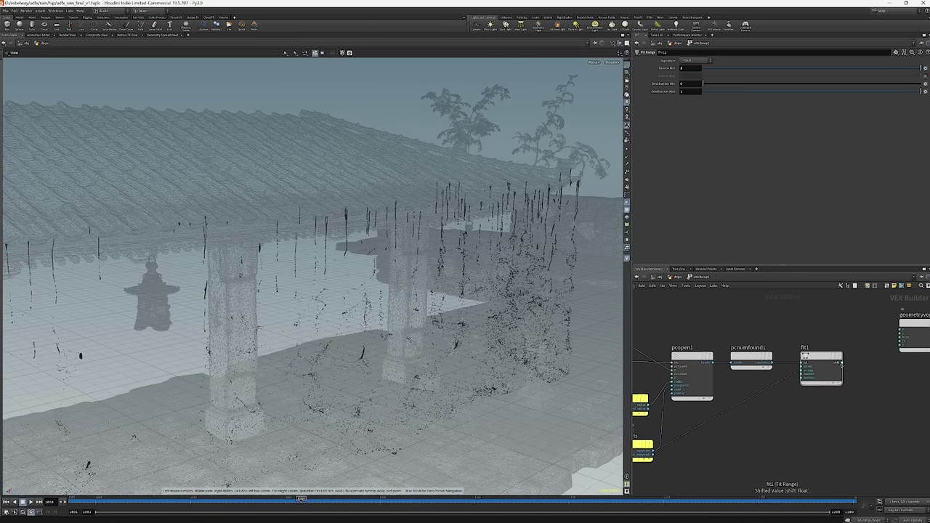
{"action": "left_click", "coordinate": [841, 362]}
{"action": "left_click", "coordinate": [899, 342]}
{"action": "middle_click_drag", "start_coordinate": [786, 320], "coordinate": [849, 316]}
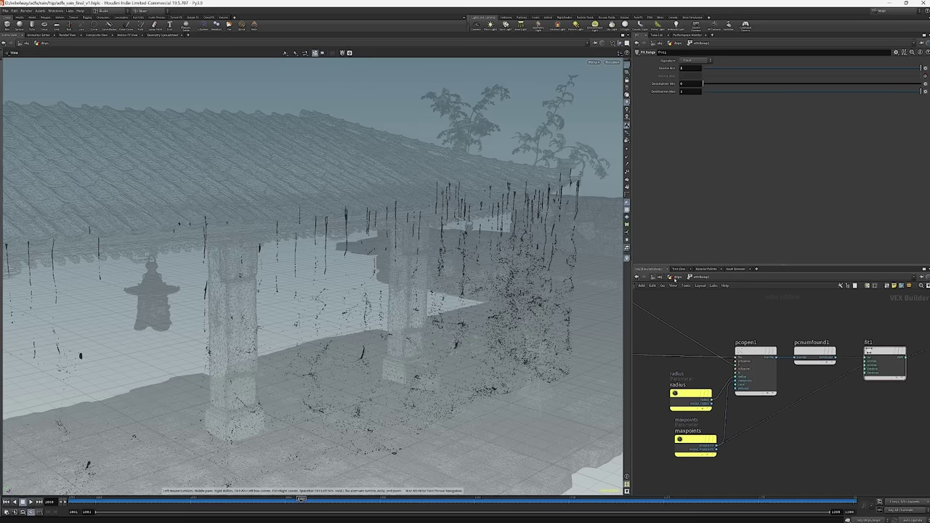
Return to the drips geometry network and set attribvop1's search radius to 0.01.
{"action": "left_click", "coordinate": [676, 278]}
{"action": "left_click", "coordinate": [755, 415]}
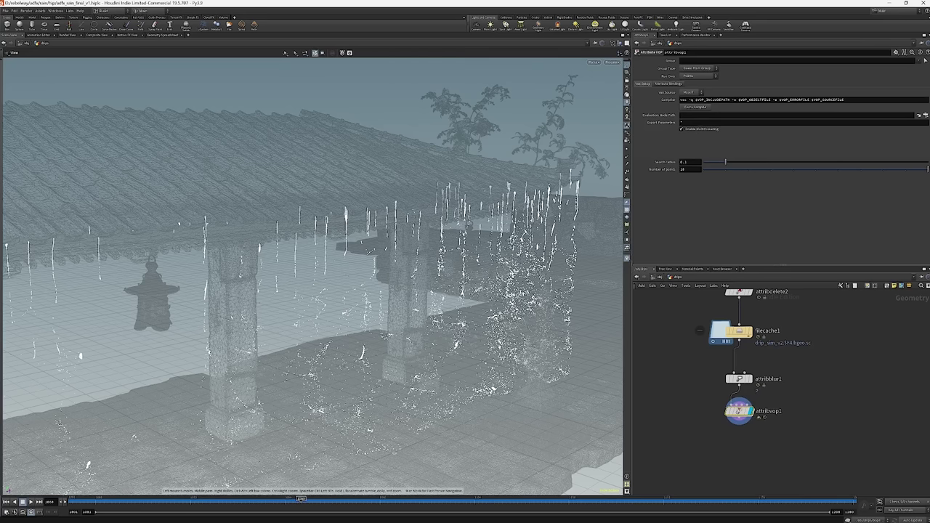
{"action": "left_click_drag", "start_coordinate": [313, 276], "coordinate": [610, 173]}
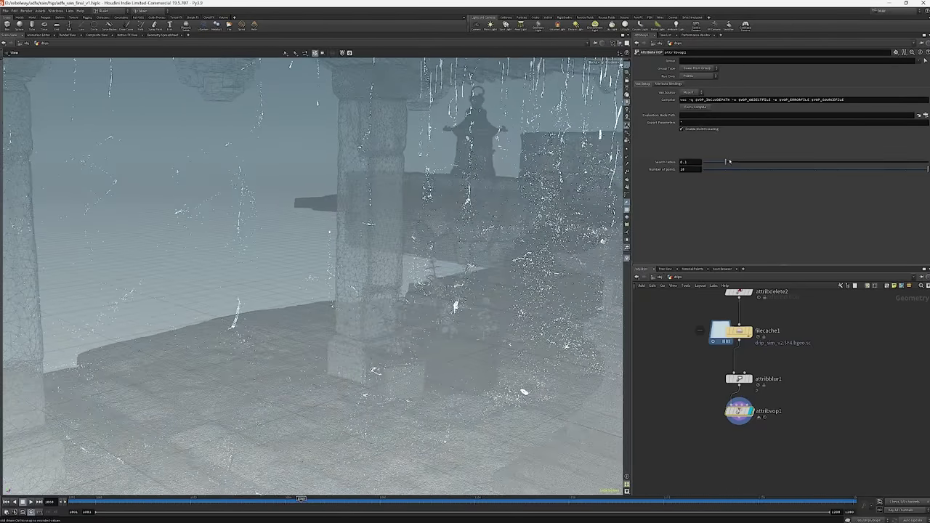
{"action": "left_click", "coordinate": [684, 168]}
{"action": "double_click", "coordinate": [686, 162]}
{"action": "type", "text": "1"}
{"action": "key", "text": "Return"}
{"action": "left_click_drag", "start_coordinate": [291, 218], "coordinate": [299, 192]}
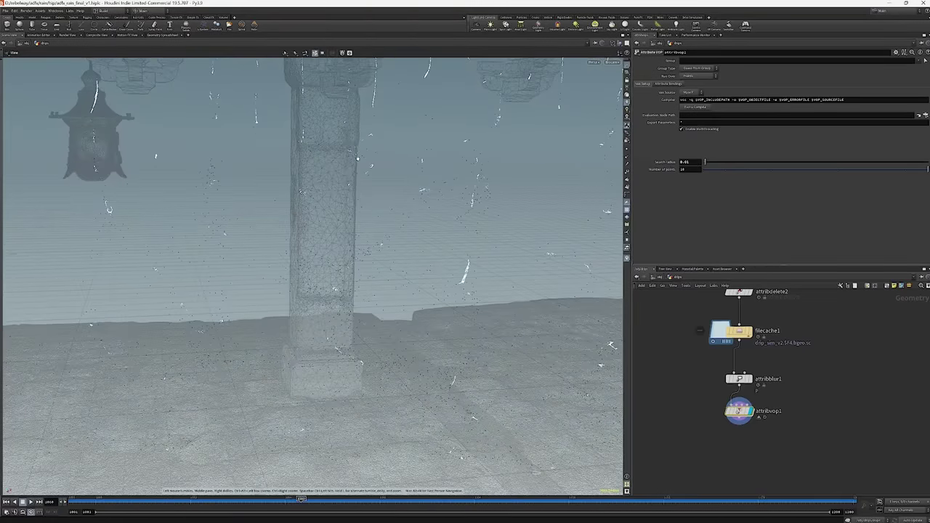
Inspect the colored drips around the pillars and set attribvop1's number of points to 25.
{"action": "left_click", "coordinate": [686, 169]}
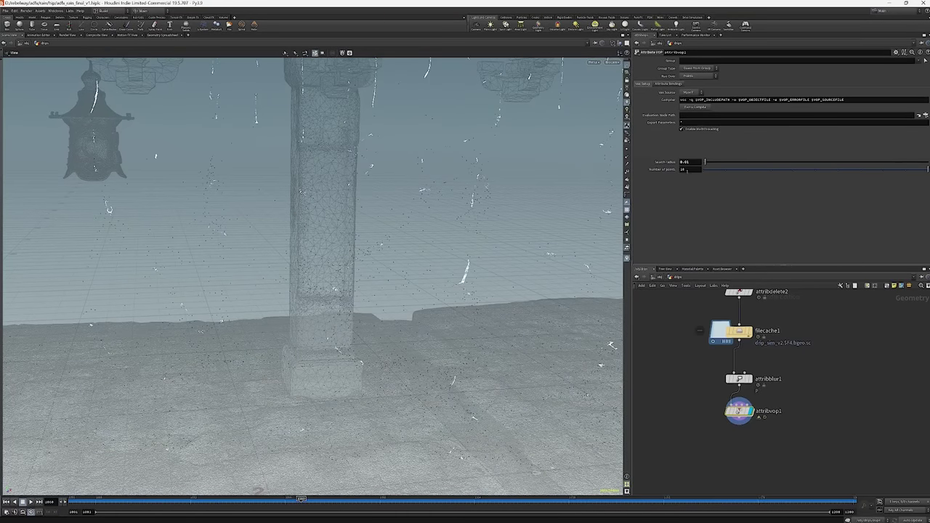
{"action": "left_click_drag", "start_coordinate": [437, 218], "coordinate": [378, 225]}
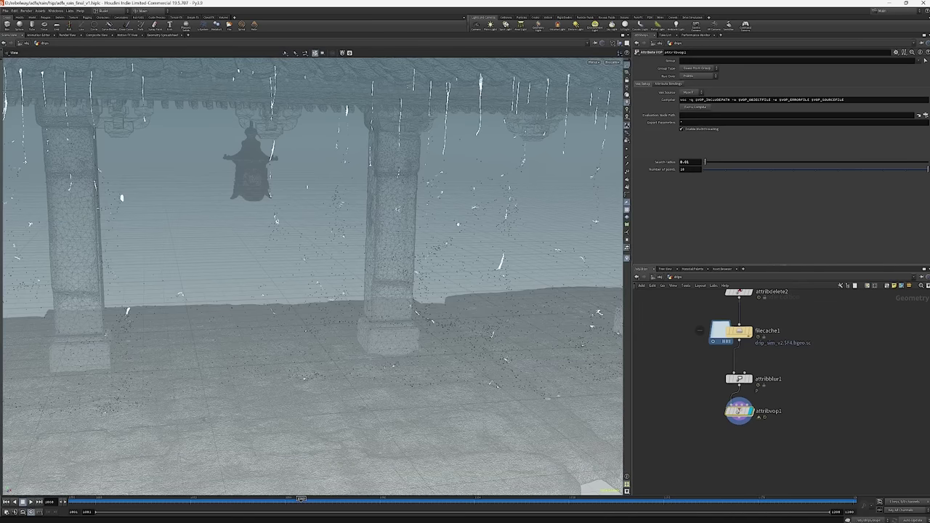
{"action": "double_click", "coordinate": [690, 168]}
{"action": "type", "text": "25"}
{"action": "key", "text": "Return"}
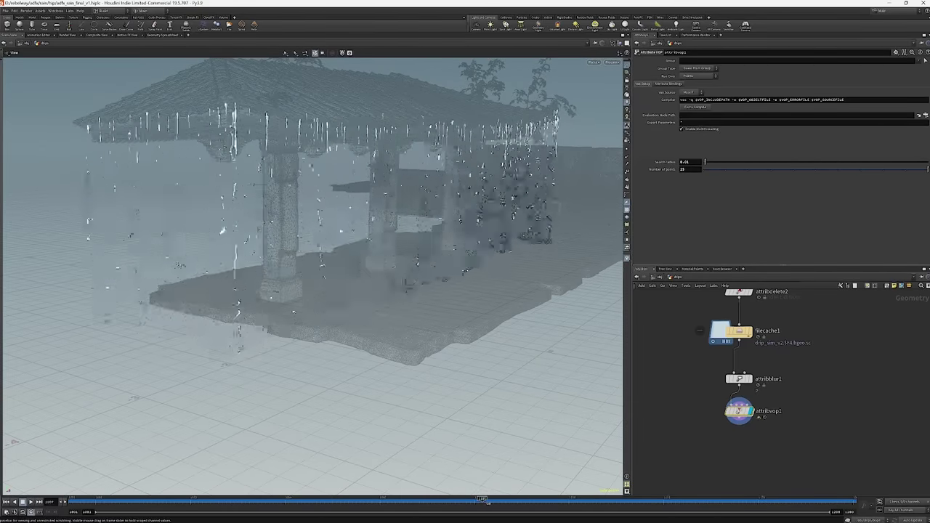
Add a Blast node below attribvop1, connect it to attribvop1 and display it.
{"action": "key", "text": "Tab"}
{"action": "mouse_move", "coordinate": [754, 442]}
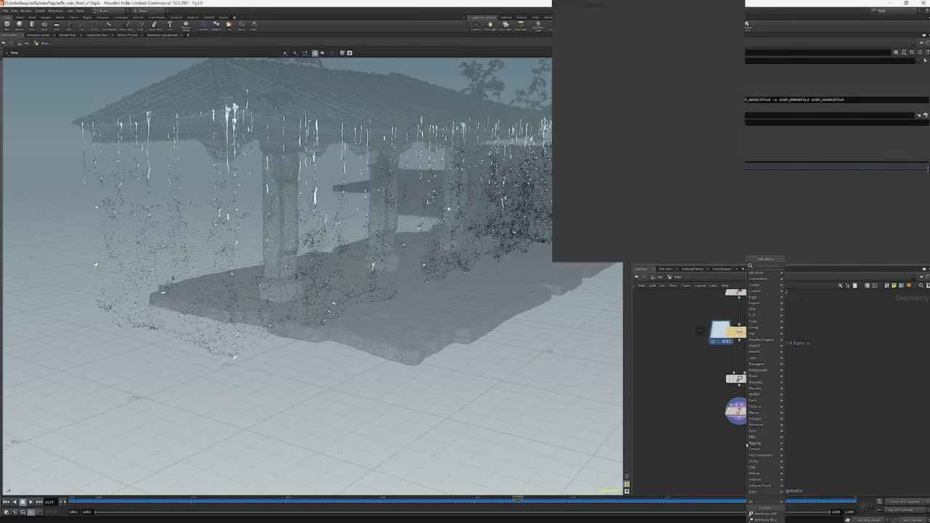
{"action": "key", "text": "Return"}
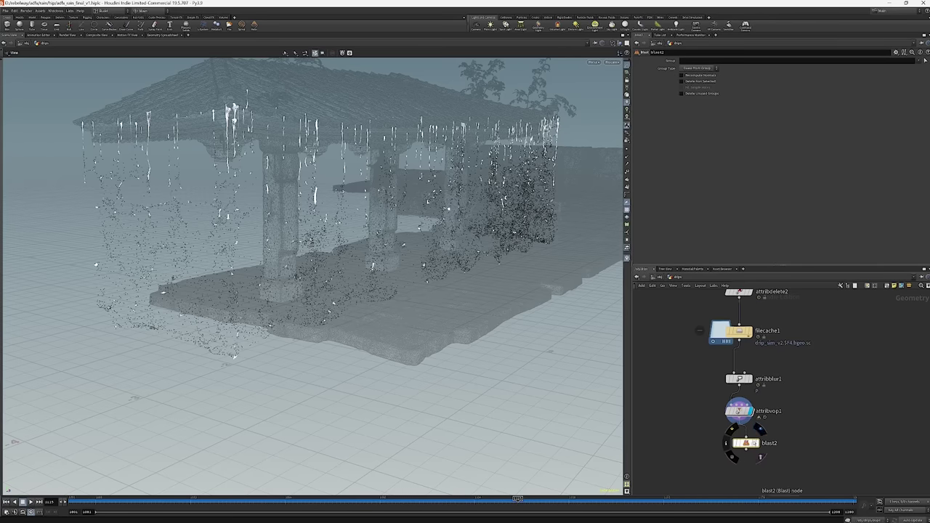
{"action": "left_click", "coordinate": [761, 429]}
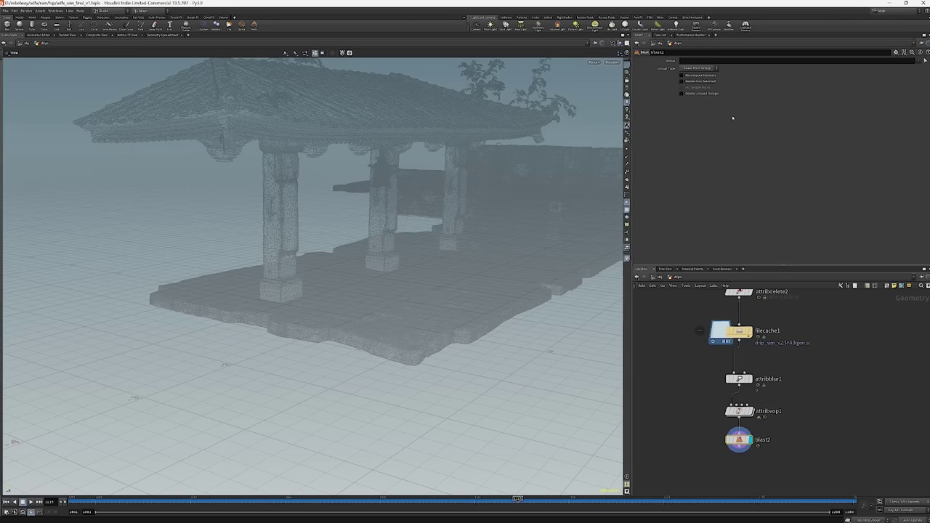
{"action": "left_click", "coordinate": [724, 62]}
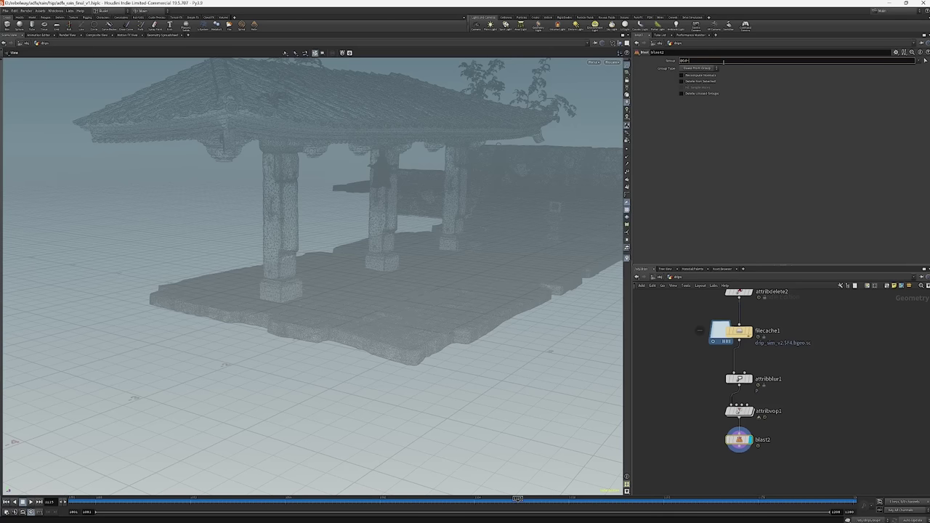
{"action": "key", "text": "Return"}
{"action": "left_click", "coordinate": [705, 68]}
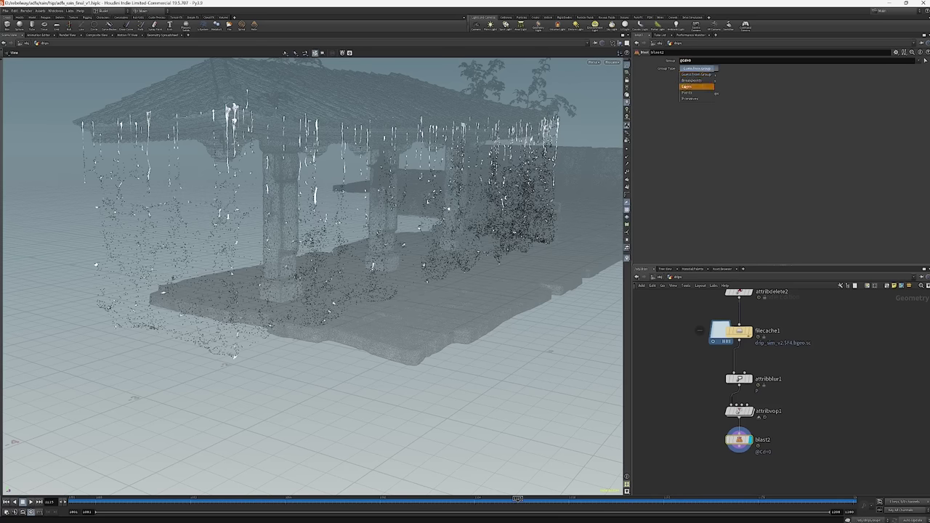
{"action": "left_click", "coordinate": [684, 93]}
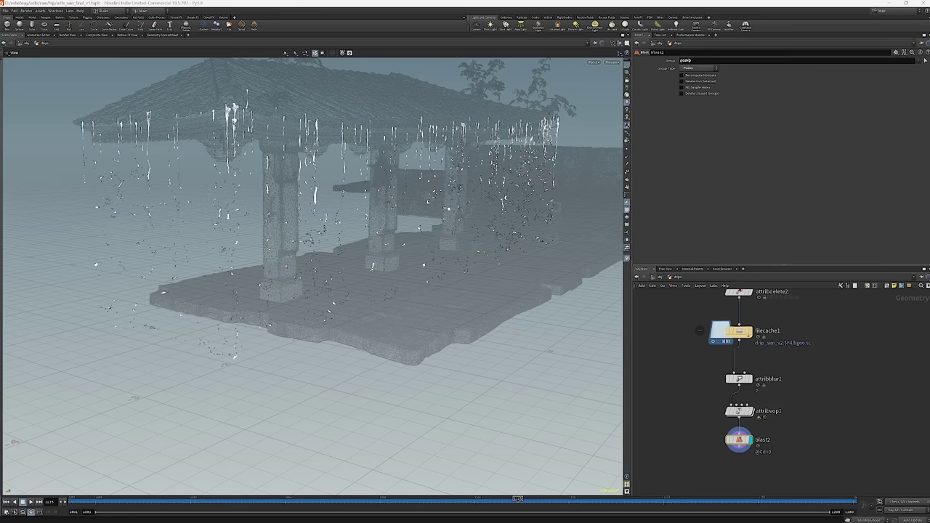
{"action": "left_click_drag", "start_coordinate": [313, 276], "coordinate": [205, 252]}
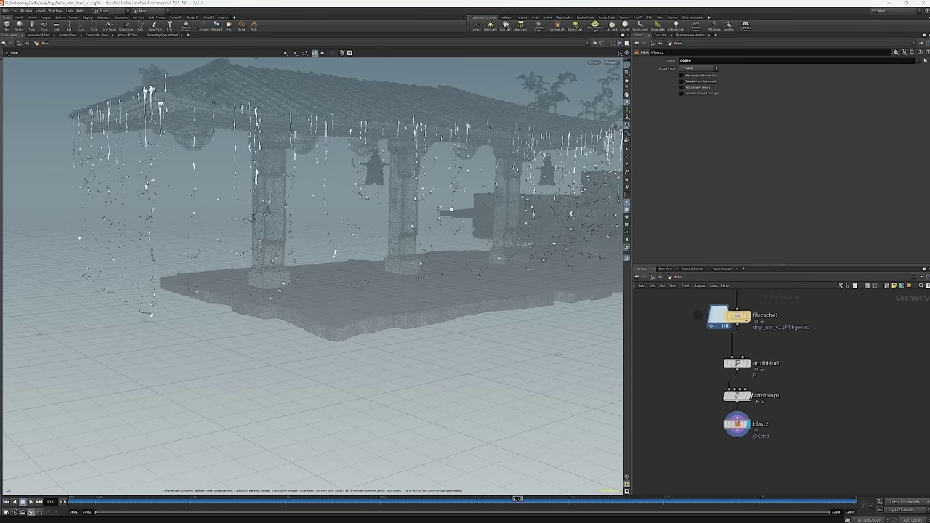
{"action": "key", "text": "f"}
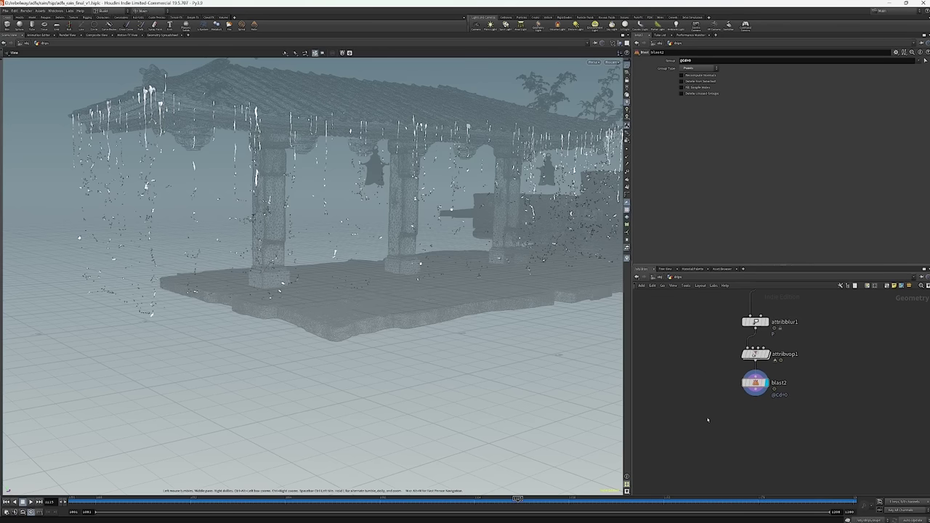
{"action": "key", "text": "Tab"}
{"action": "type", "text": "wrangle"}
{"action": "key", "text": "Return"}
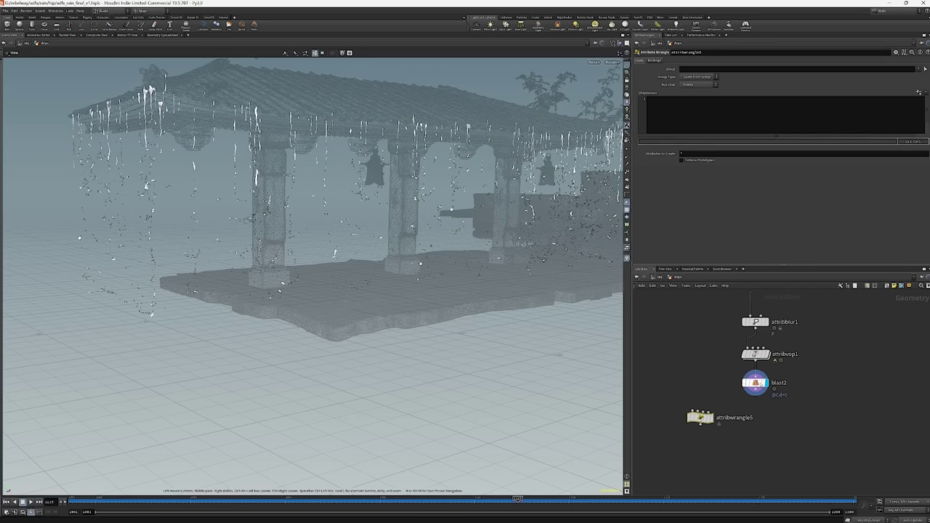
{"action": "mouse_move", "coordinate": [757, 399]}
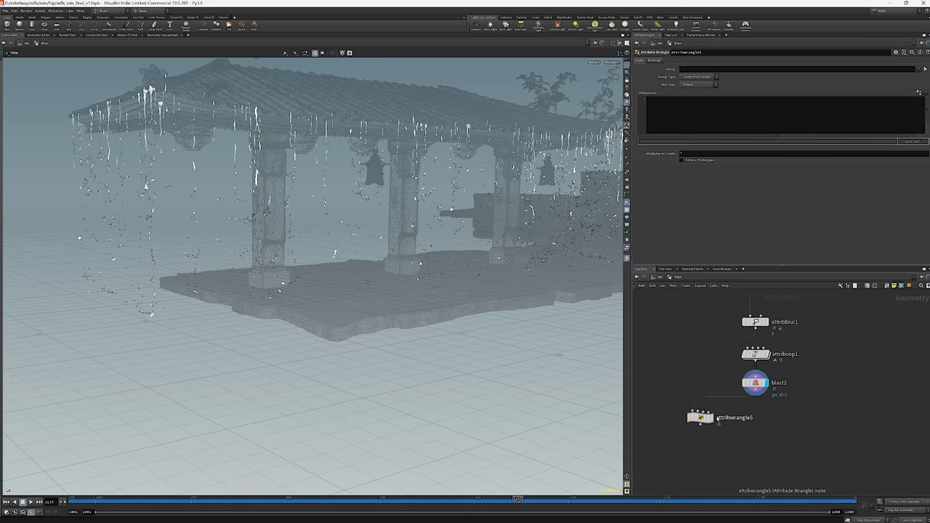
{"action": "left_click", "coordinate": [716, 404]}
{"action": "key", "text": "l"}
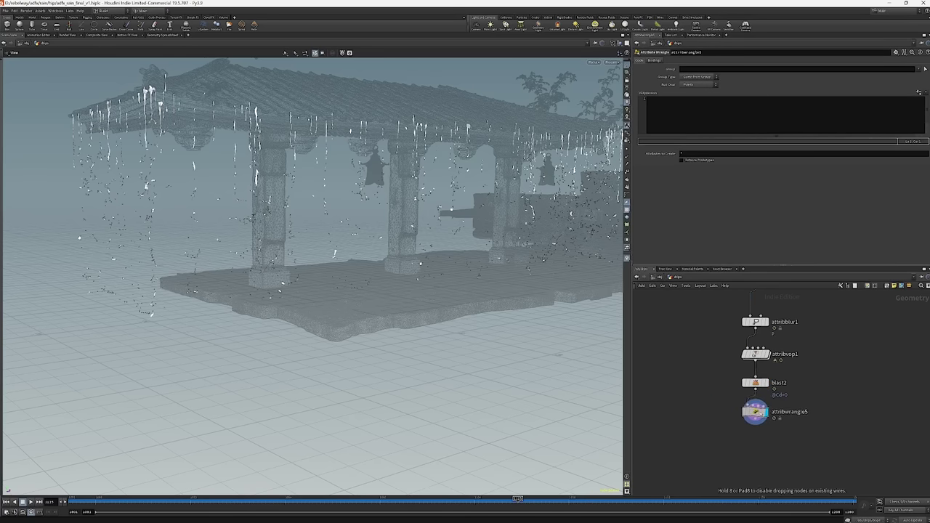
{"action": "left_click", "coordinate": [688, 104]}
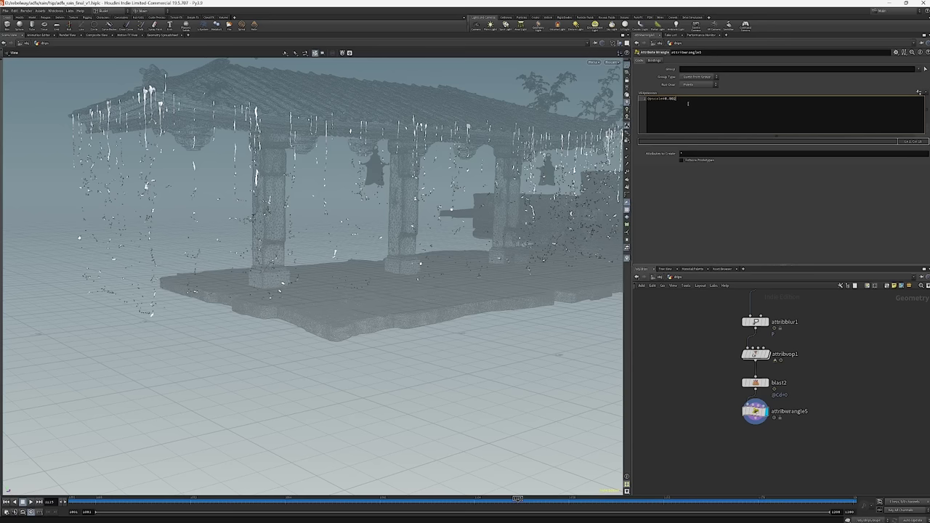
{"action": "type", "text": ";"}
Add a Copy to Points node below attribwrangle5, using the wrangled points as its target points.
{"action": "key", "text": "Tab"}
{"action": "type", "text": "copy"}
{"action": "key", "text": "Down"}
{"action": "key", "text": "Down"}
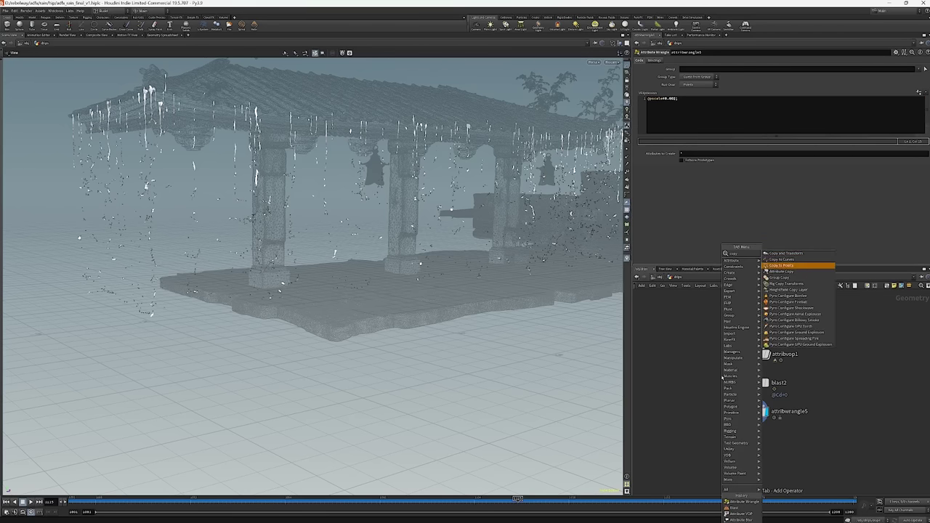
{"action": "key", "text": "Return"}
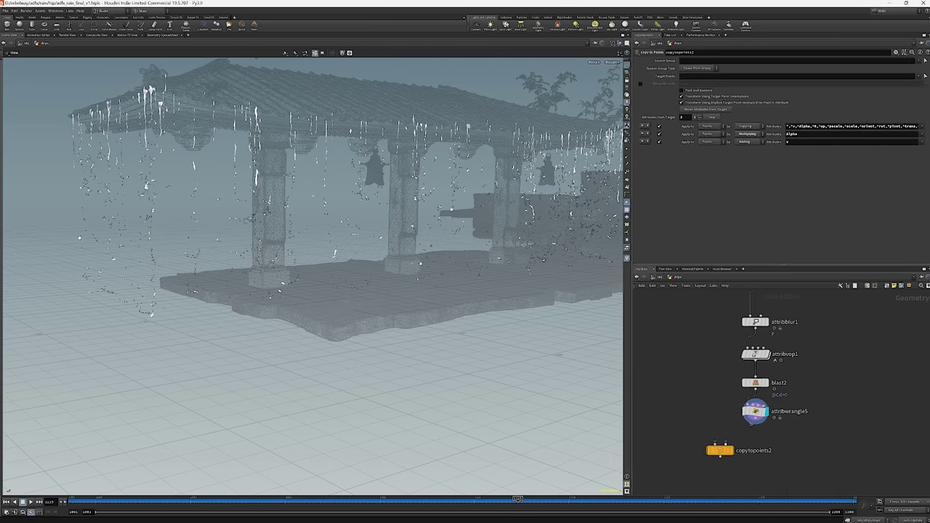
{"action": "left_click", "coordinate": [719, 450]}
Add a Sphere of type Primitive and connect it to the first input of copytopoints2.
{"action": "key", "text": "Tab"}
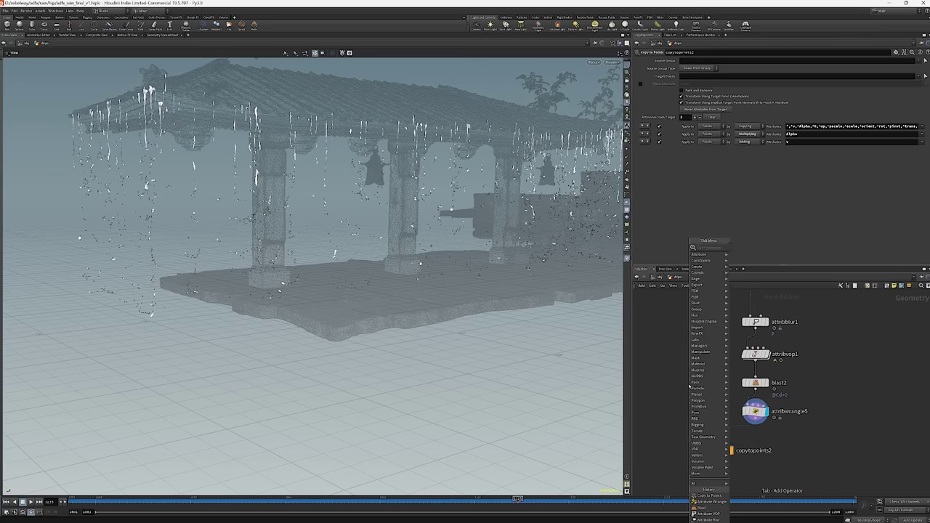
{"action": "type", "text": "sphere"}
{"action": "key", "text": "Return"}
{"action": "left_click", "coordinate": [689, 383]}
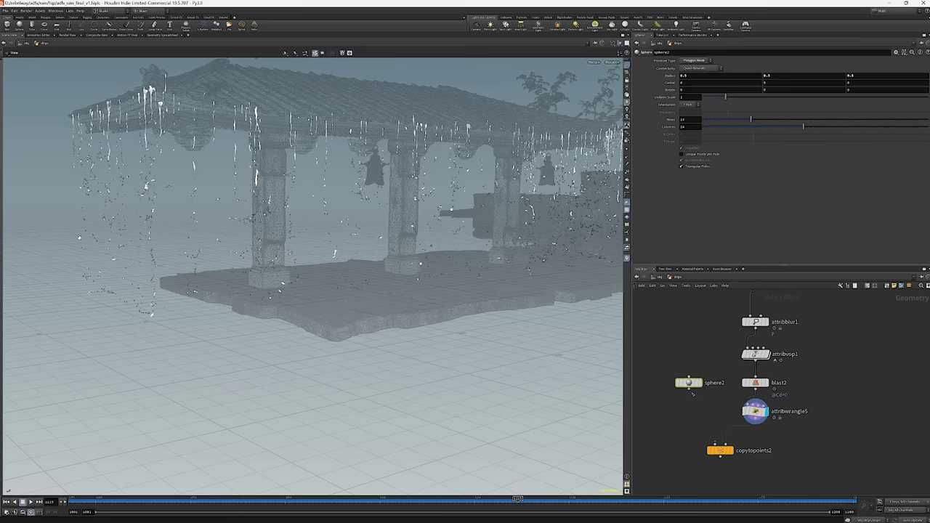
{"action": "left_click_drag", "start_coordinate": [689, 389], "coordinate": [716, 445]}
{"action": "left_click", "coordinate": [696, 60]}
{"action": "left_click", "coordinate": [691, 62]}
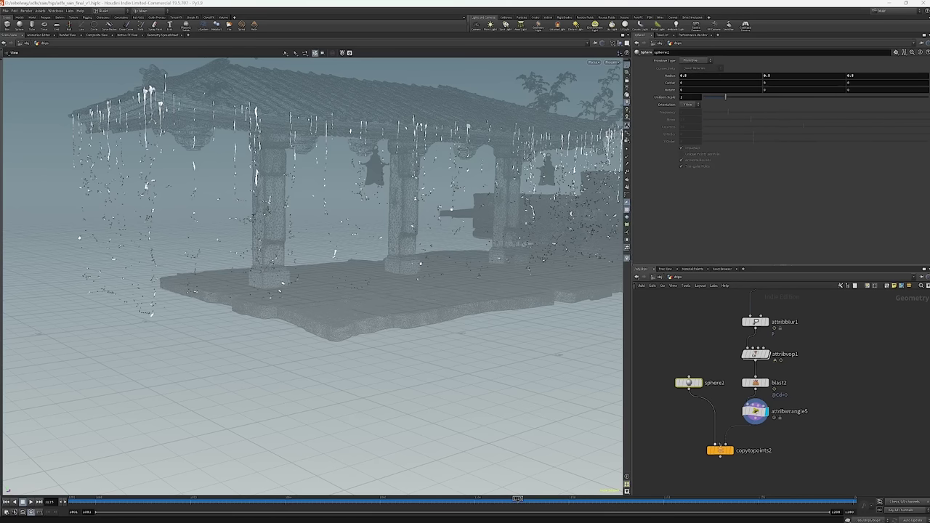
Display copytopoints2 and enable its Pack and Instance option.
{"action": "left_click", "coordinate": [732, 451]}
{"action": "left_click", "coordinate": [719, 451]}
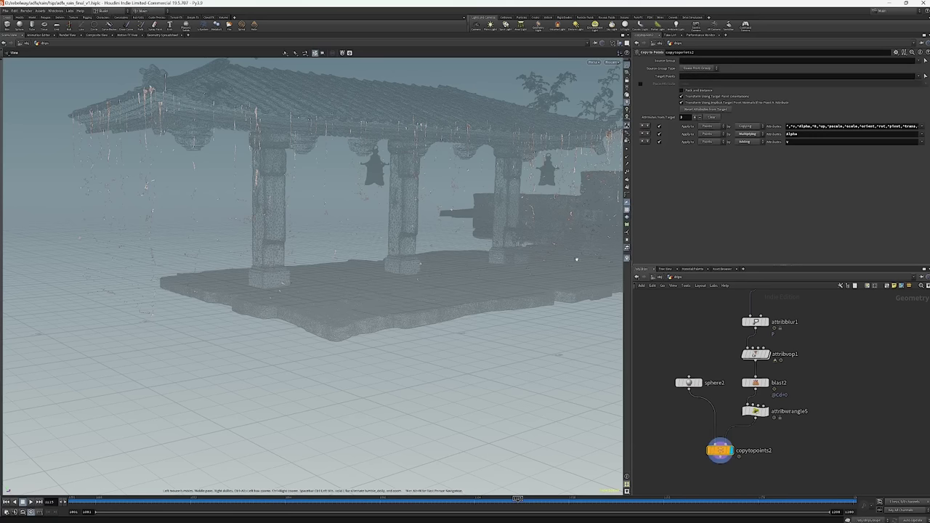
{"action": "scroll", "coordinate": [668, 393], "scroll_direction": "down", "scroll_amount": 2}
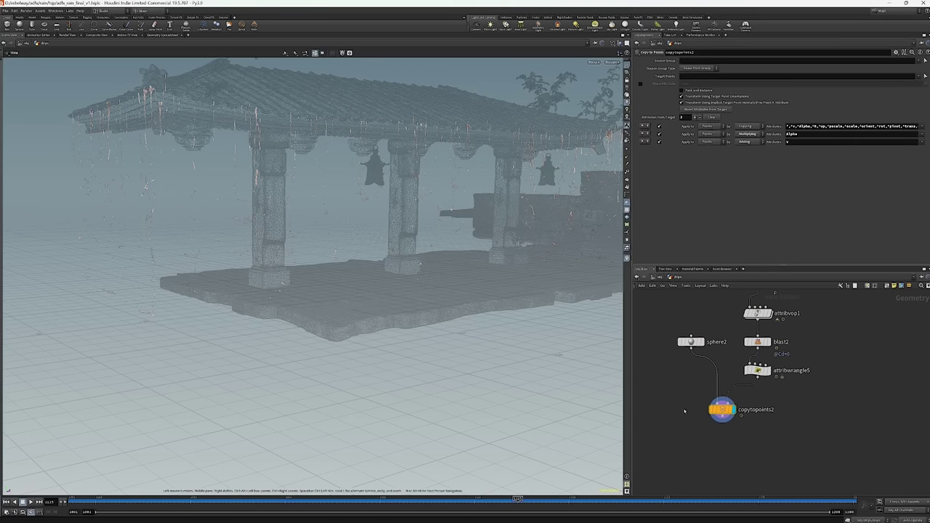
{"action": "left_click", "coordinate": [683, 90]}
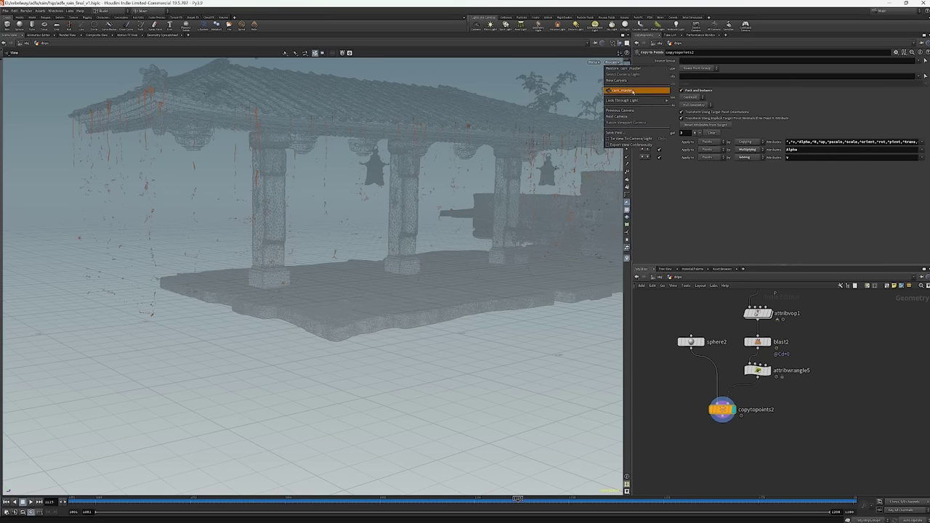
Examine the drips through cam_master and from other angles, with and without wireframe shading.
{"action": "left_click", "coordinate": [626, 90]}
{"action": "key", "text": "w"}
{"action": "left_click_drag", "start_coordinate": [453, 306], "coordinate": [404, 236]}
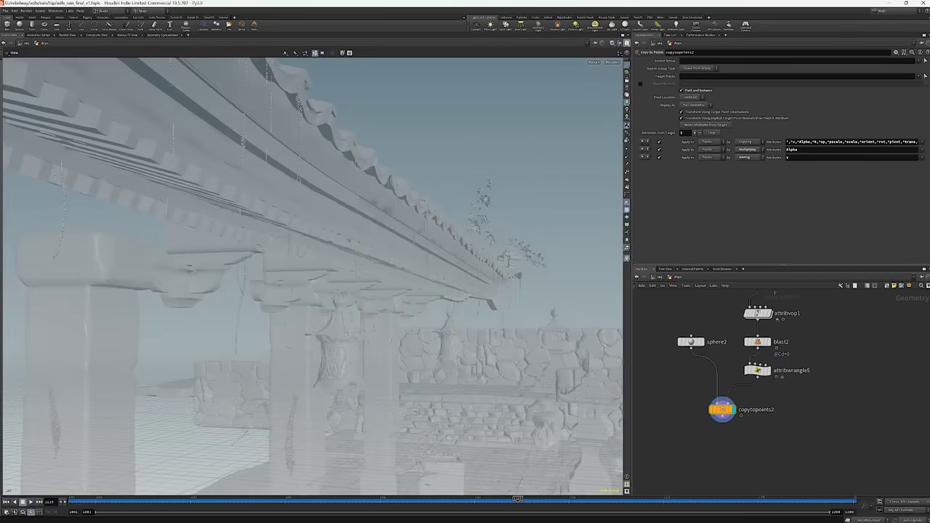
{"action": "left_click_drag", "start_coordinate": [553, 109], "coordinate": [502, 162]}
{"action": "left_click_drag", "start_coordinate": [432, 217], "coordinate": [305, 289]}
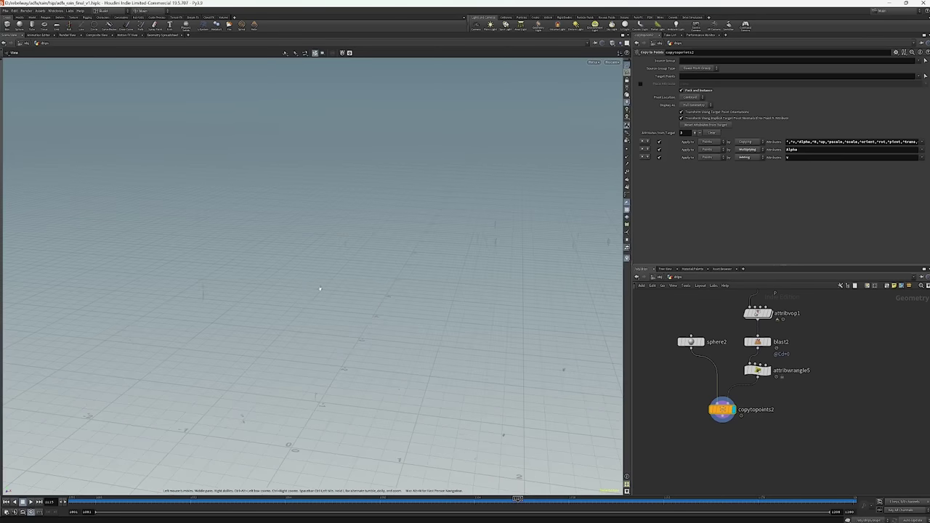
{"action": "mouse_move", "coordinate": [400, 220]}
{"action": "left_mouse_down"}
{"action": "mouse_move", "coordinate": [519, 199]}
{"action": "mouse_move", "coordinate": [536, 201]}
{"action": "mouse_move", "coordinate": [542, 218]}
{"action": "left_mouse_up"}
{"action": "key", "text": "w"}
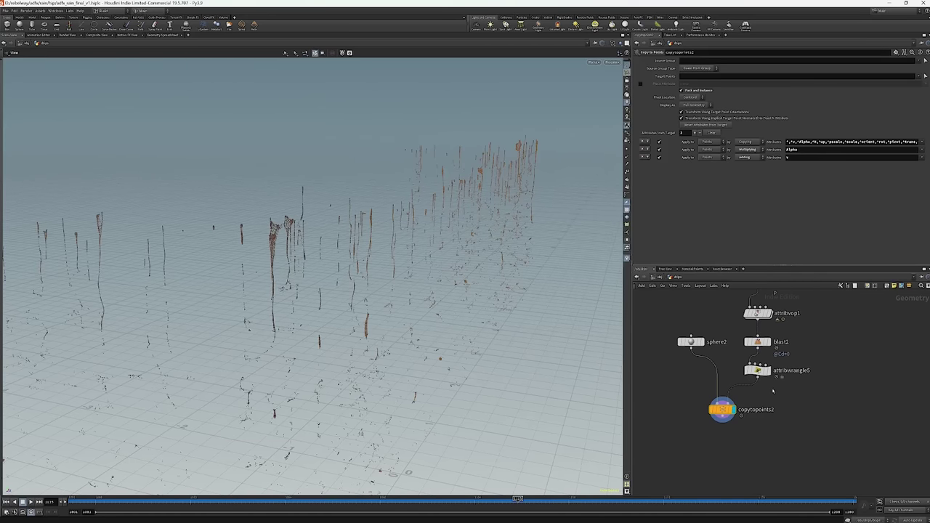
{"action": "left_click", "coordinate": [759, 371]}
{"action": "left_click", "coordinate": [769, 371]}
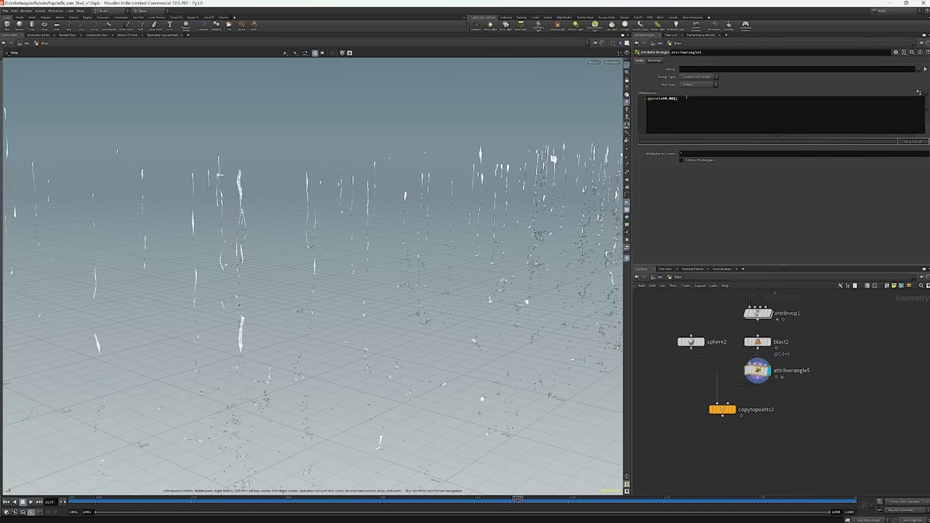
{"action": "left_click", "coordinate": [674, 97]}
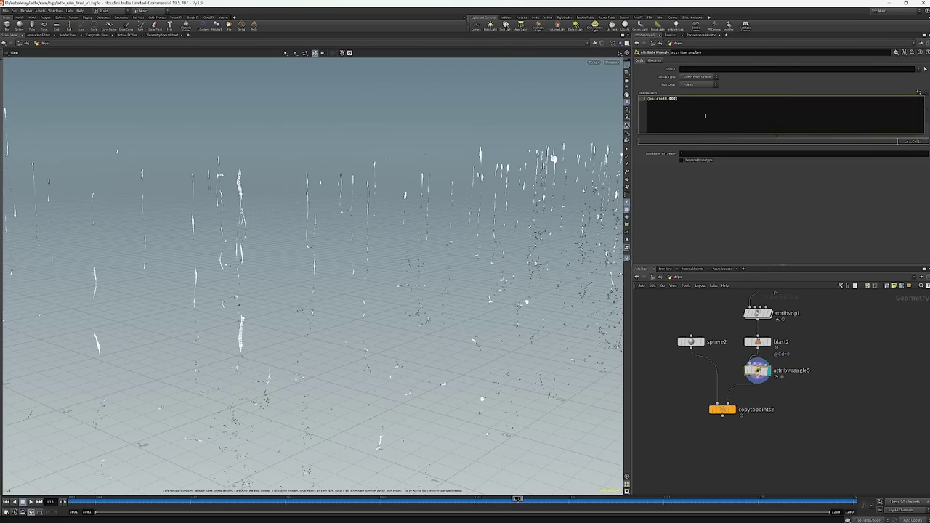
{"action": "type", "text": ";"}
{"action": "type", "text": "Cd.x"}
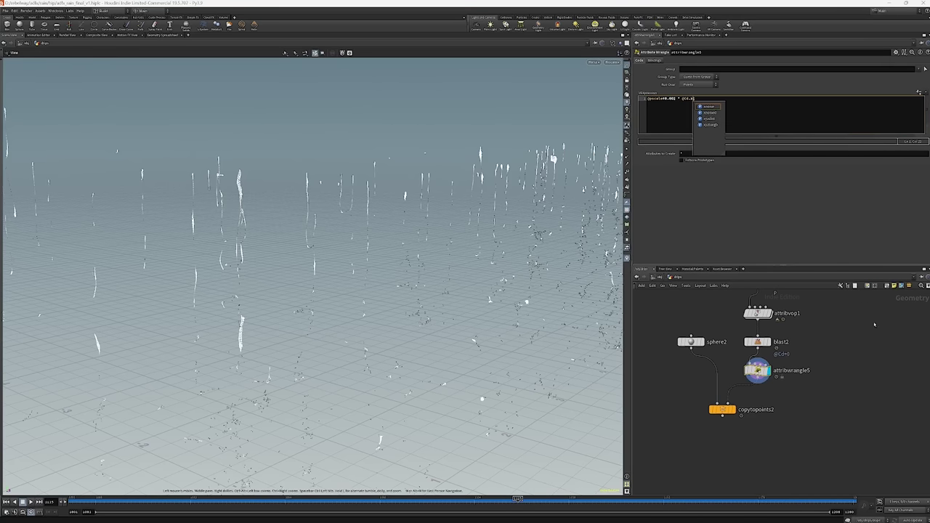
{"action": "key", "text": "Escape"}
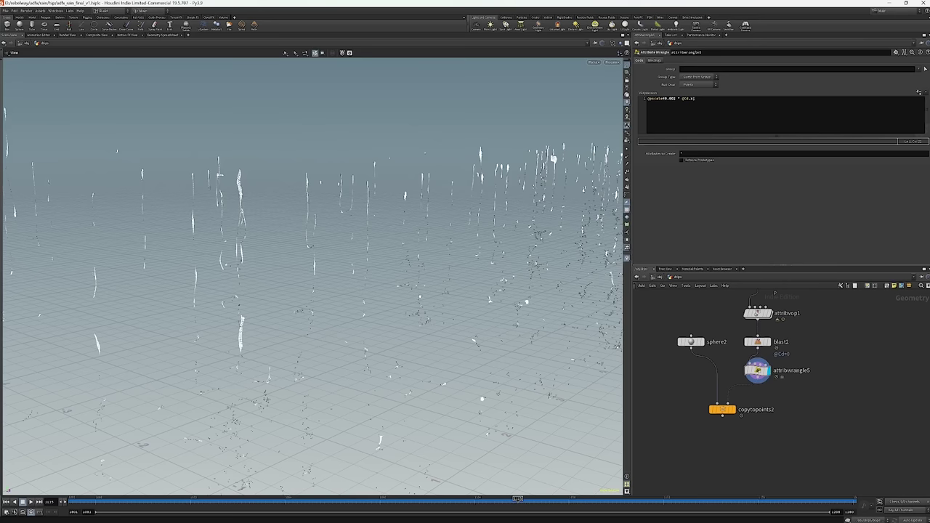
Add a Null node to the drips network and connect it below attribwrangle5.
{"action": "key", "text": "Tab"}
{"action": "type", "text": "null"}
{"action": "key", "text": "Return"}
{"action": "left_click", "coordinate": [817, 414]}
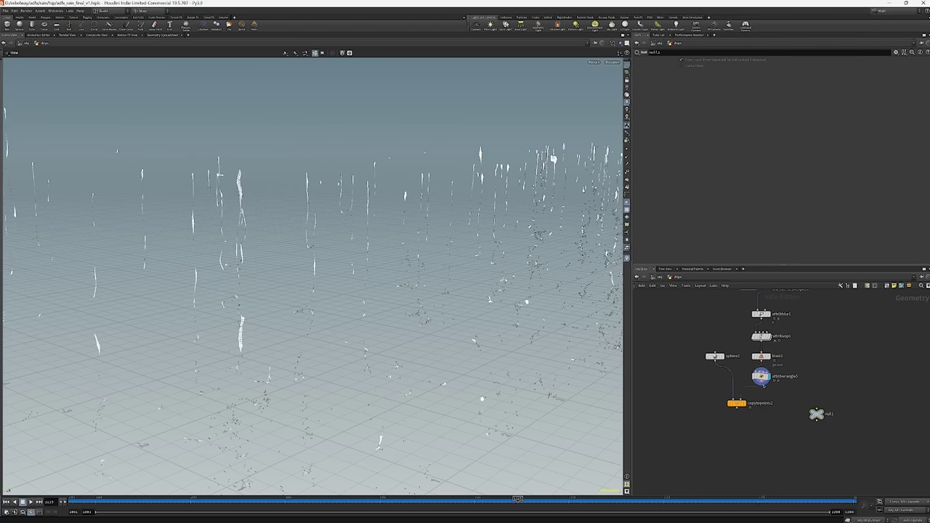
{"action": "left_click_drag", "start_coordinate": [817, 413], "coordinate": [774, 435]}
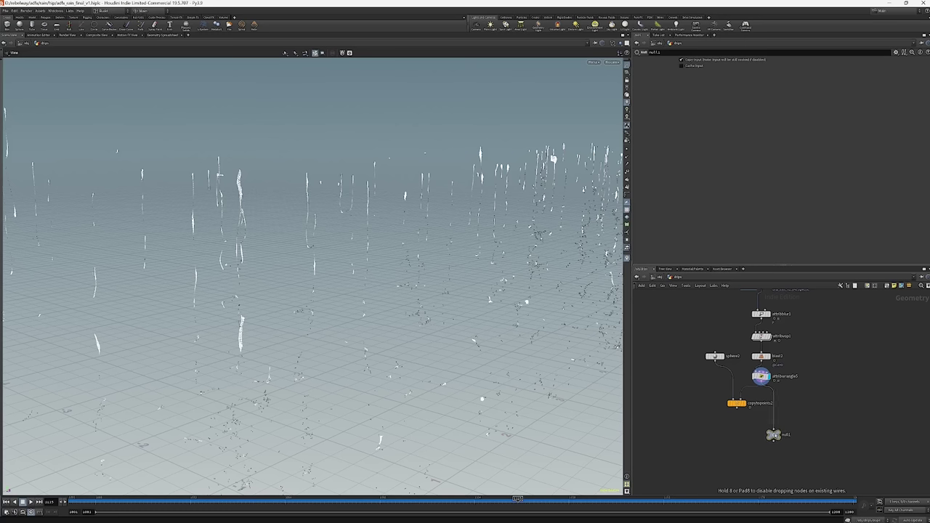
Rename the Null node OUT_drops, display it and align it directly below attribwrangle5.
{"action": "double_click", "coordinate": [786, 435]}
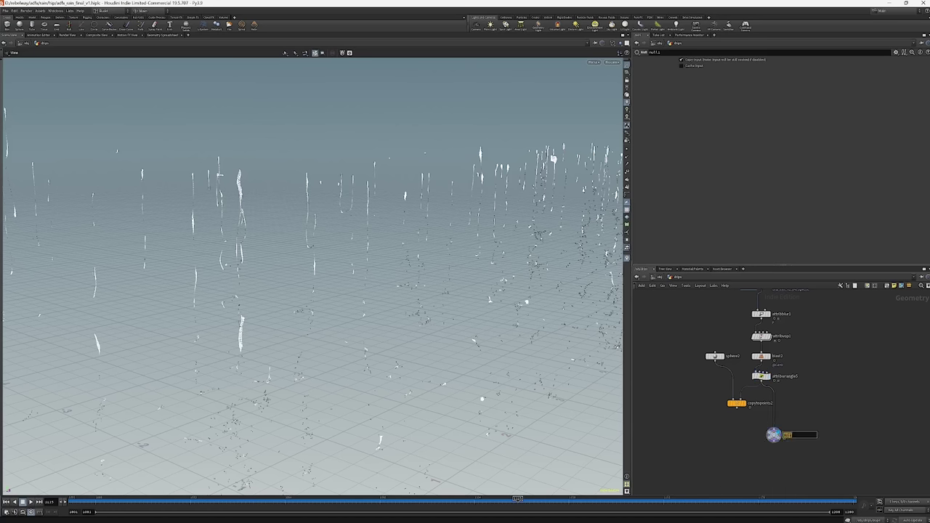
{"action": "type", "text": "OUT_drops"}
{"action": "key", "text": "Return"}
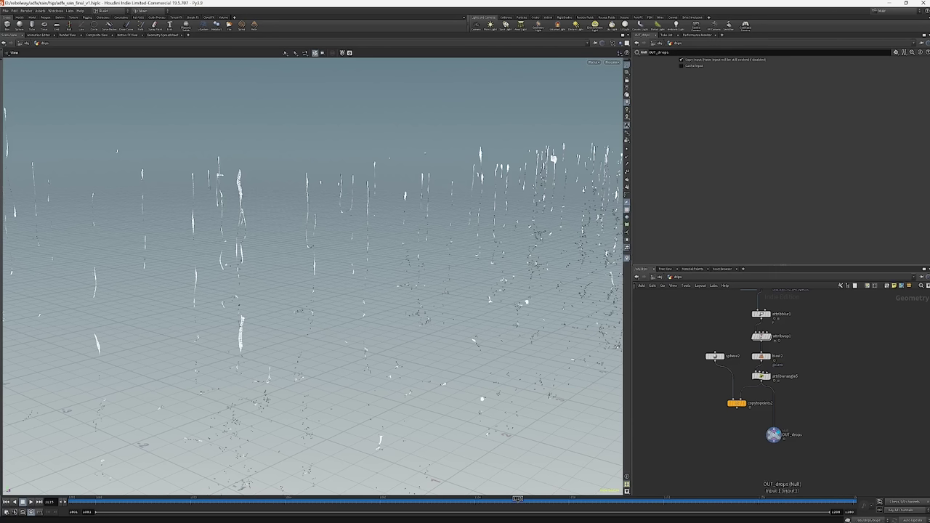
{"action": "left_click_drag", "start_coordinate": [774, 434], "coordinate": [761, 434]}
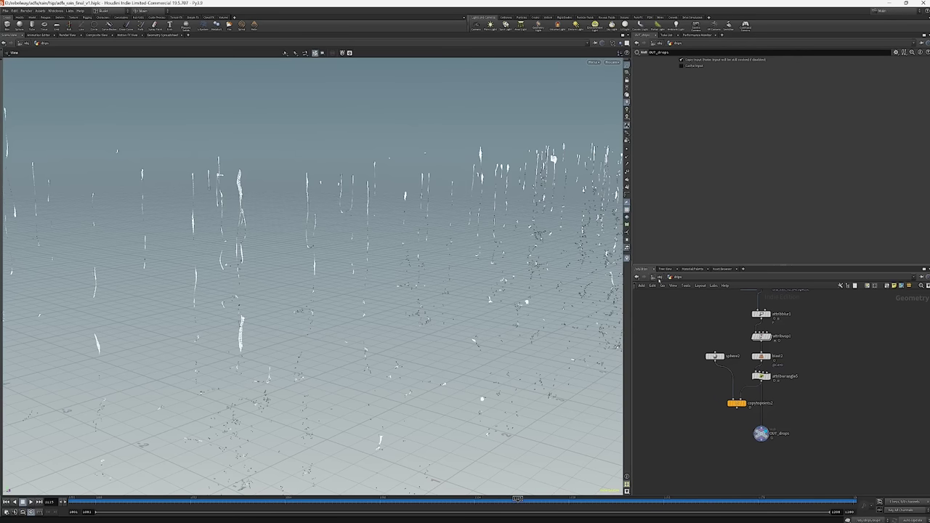
Add a new Geometry object at the object level, near the drips object.
{"action": "key", "text": "u"}
{"action": "left_click_drag", "start_coordinate": [313, 276], "coordinate": [429, 263]}
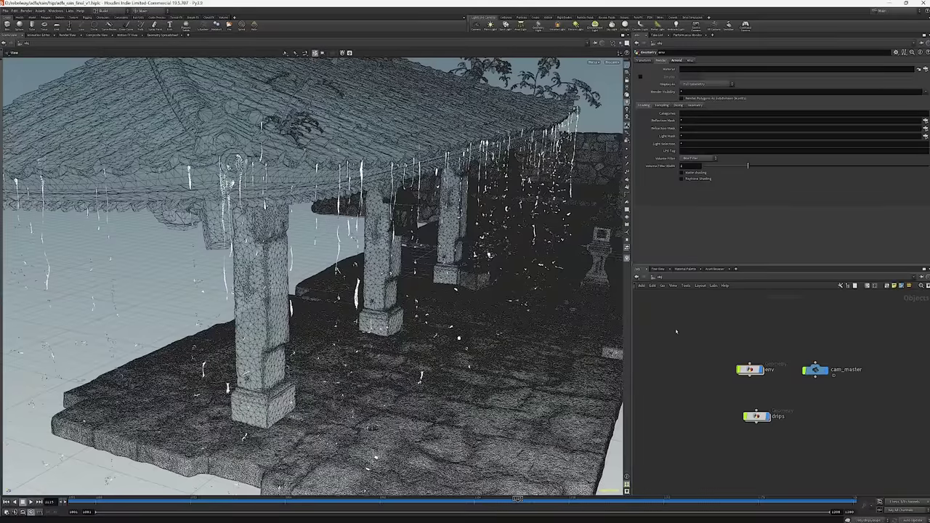
{"action": "left_click_drag", "start_coordinate": [436, 320], "coordinate": [513, 313]}
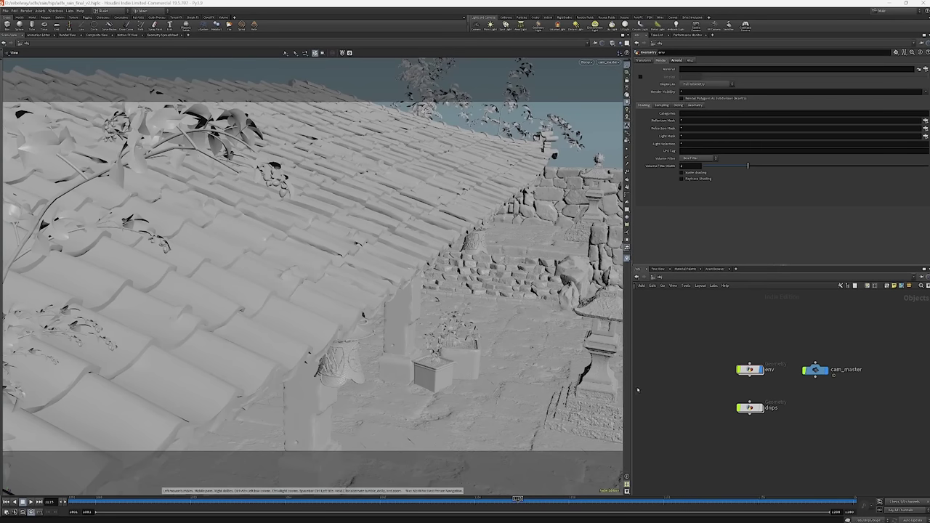
{"action": "key", "text": "Tab"}
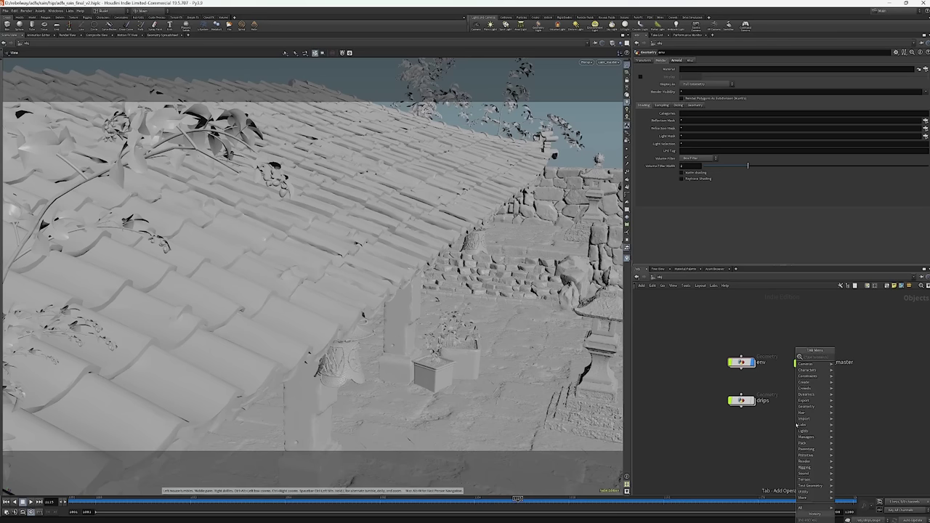
{"action": "type", "text": "geo"}
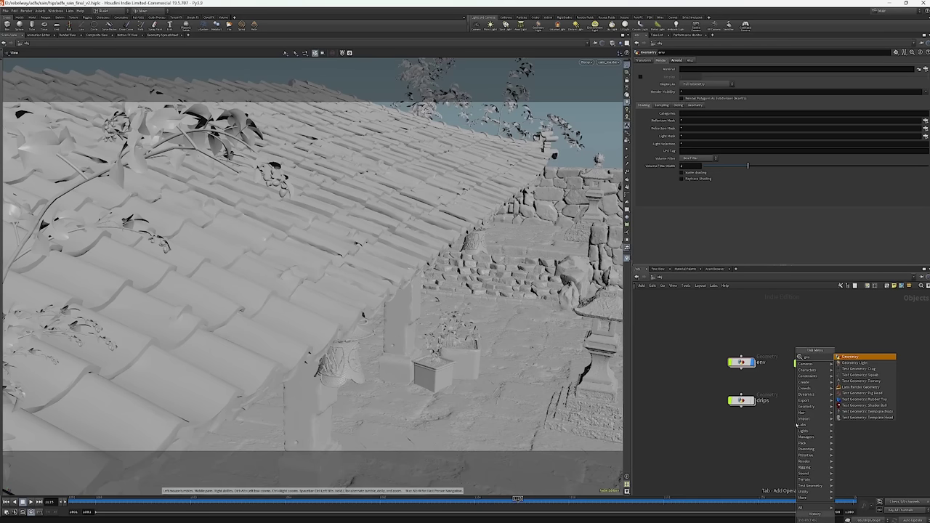
{"action": "key", "text": "Return"}
{"action": "left_click", "coordinate": [796, 423]}
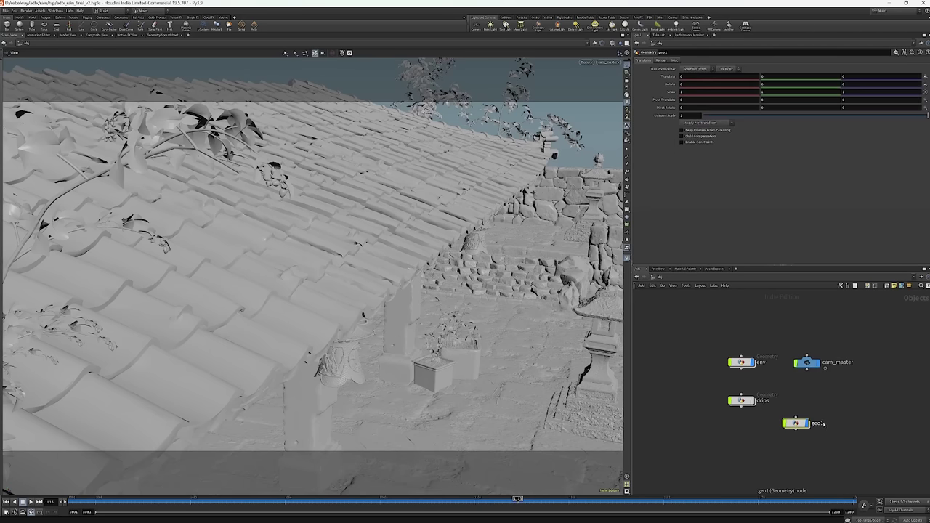
Rename the new Geometry object puddle and place it beneath cam_master.
{"action": "double_click", "coordinate": [817, 423]}
{"action": "type", "text": "puddle"}
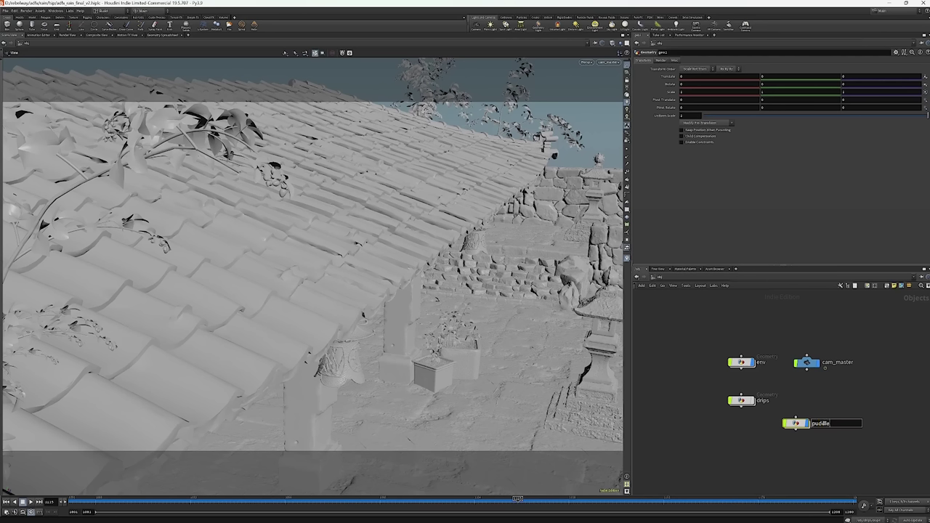
{"action": "key", "text": "Return"}
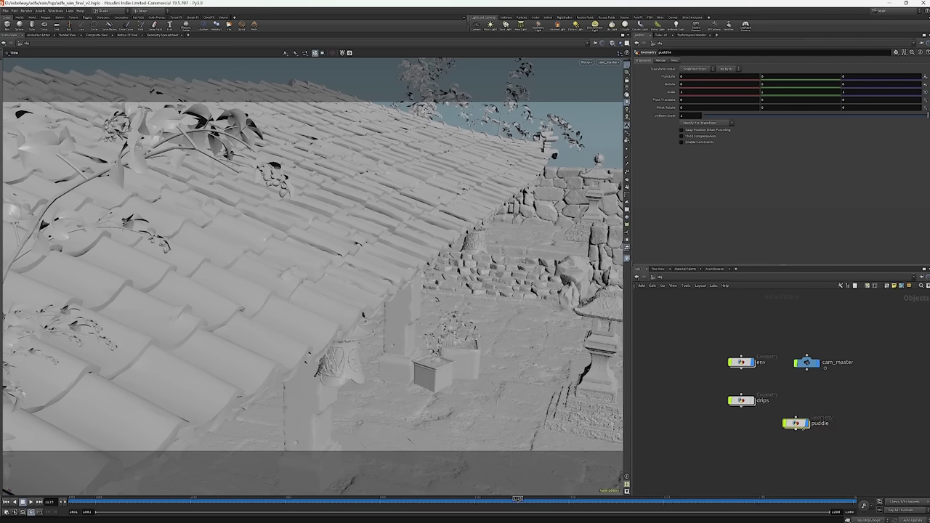
{"action": "left_click_drag", "start_coordinate": [799, 424], "coordinate": [803, 407]}
Add an Object Merge node inside the puddle network.
{"action": "double_click", "coordinate": [806, 408]}
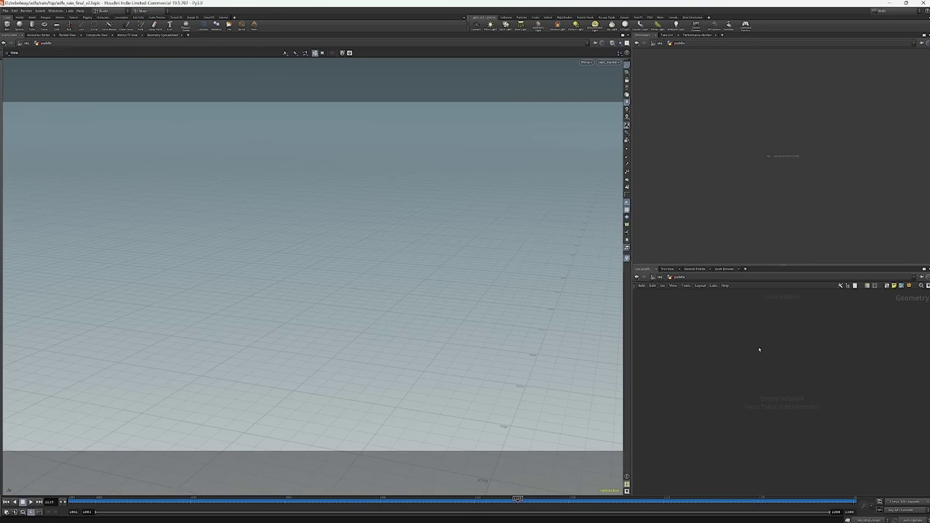
{"action": "key", "text": "Tab"}
{"action": "type", "text": "o"}
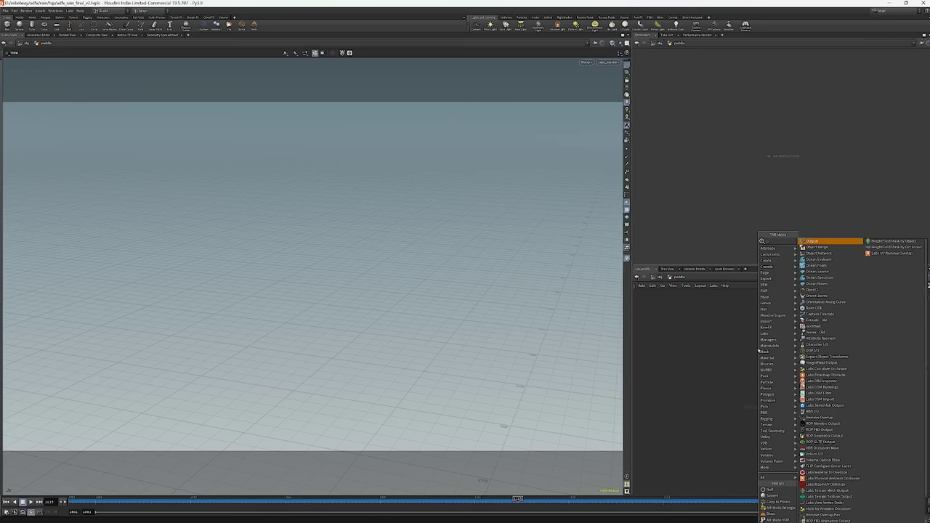
{"action": "type", "text": "bj"}
{"action": "key", "text": "Return"}
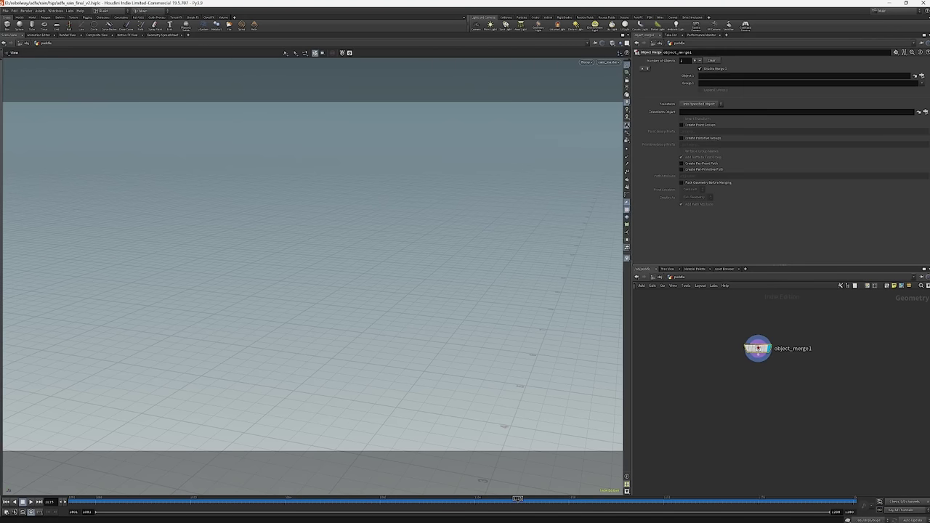
Set Object 1 of the Object Merge node to /obj/env/extra_Elements.
{"action": "left_click", "coordinate": [915, 75]}
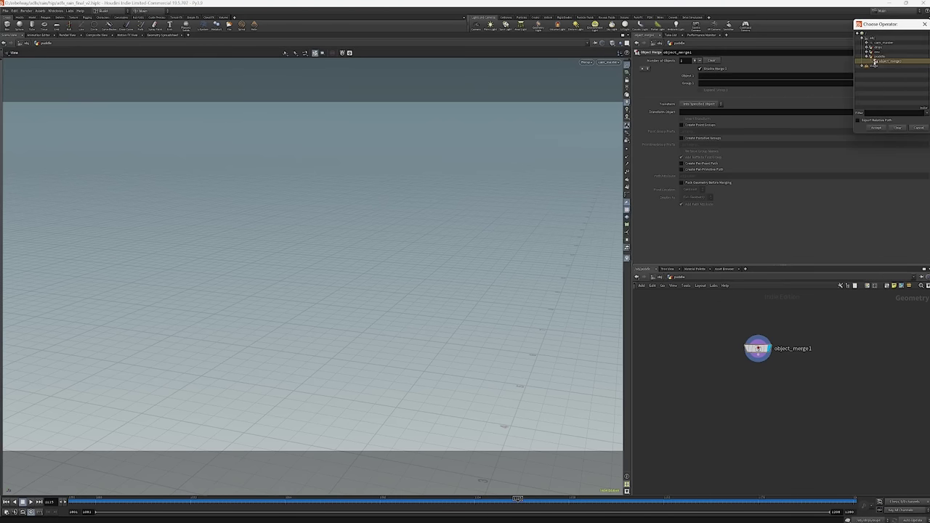
{"action": "left_click", "coordinate": [868, 53]}
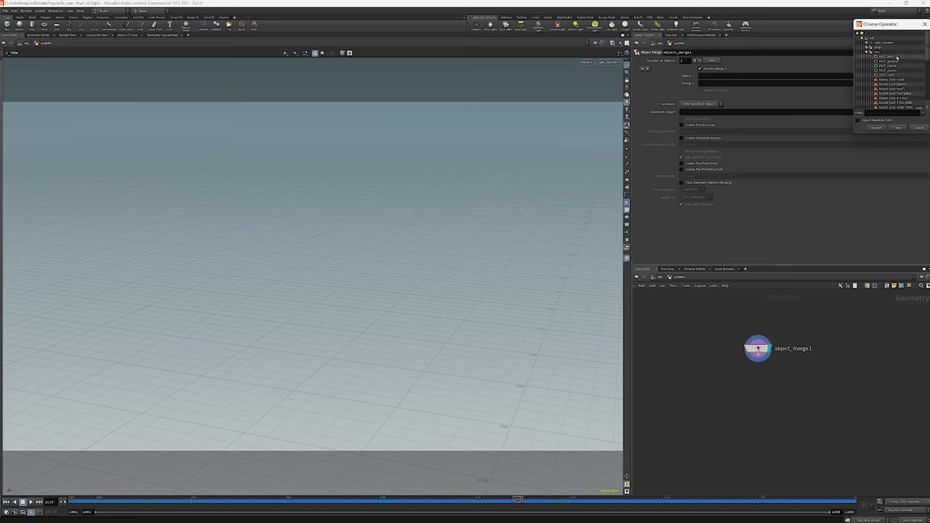
{"action": "scroll", "coordinate": [897, 59], "scroll_direction": "down", "scroll_amount": 3}
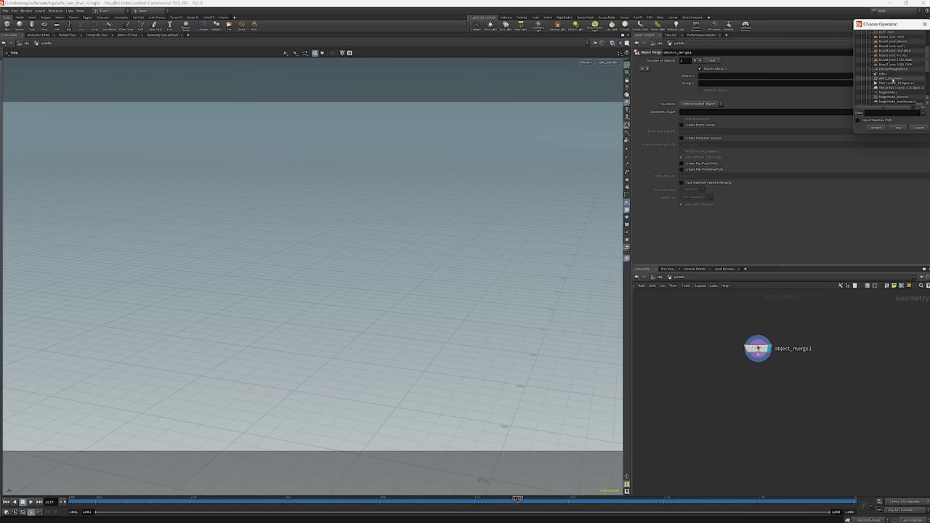
{"action": "left_click", "coordinate": [883, 78]}
{"action": "left_click", "coordinate": [877, 128]}
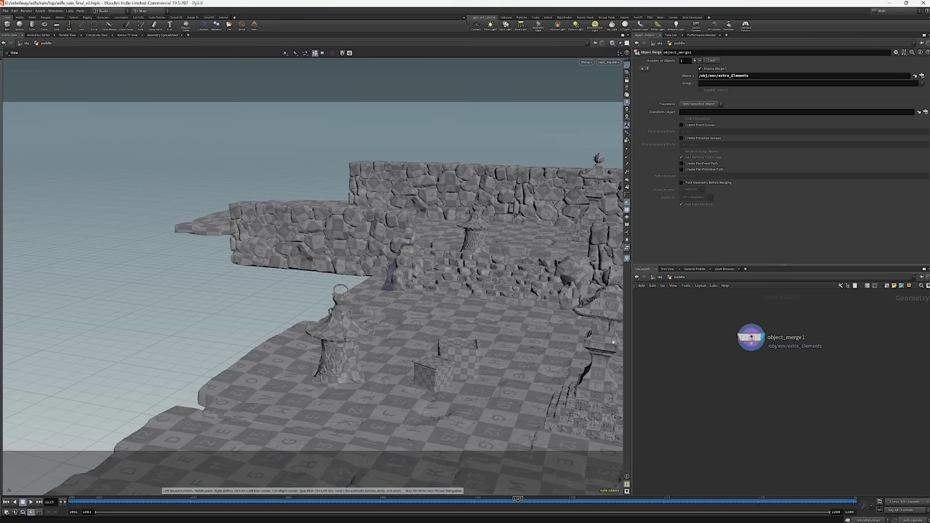
Isolate the paved ground slabs with a Blast node, selecting them by group and deleting the non-selected geometry.
{"action": "key", "text": "s"}
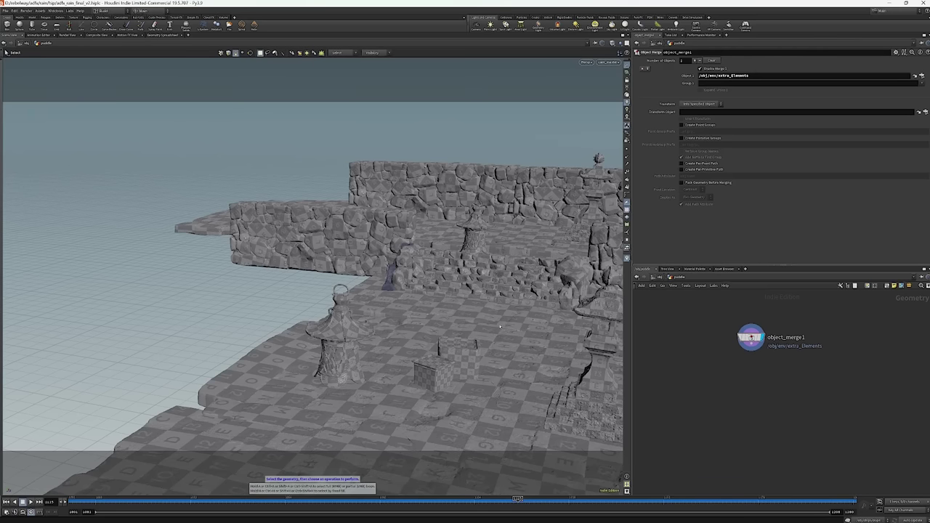
{"action": "left_click", "coordinate": [504, 330]}
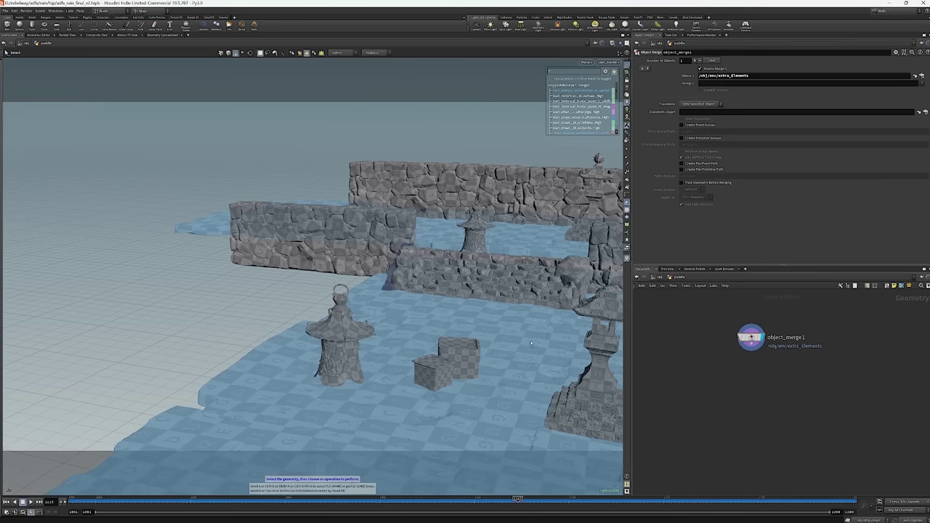
{"action": "left_click", "coordinate": [521, 350], "text": "ctrl"}
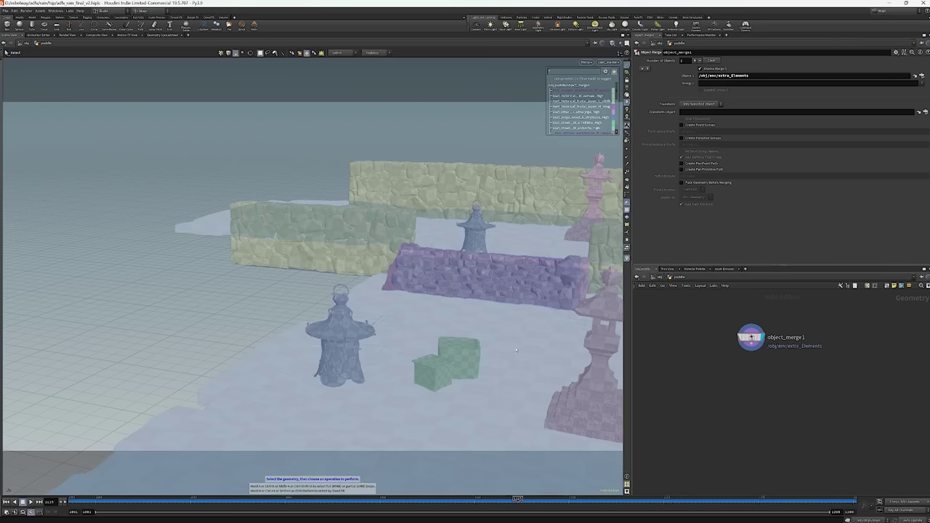
{"action": "key", "text": "Delete"}
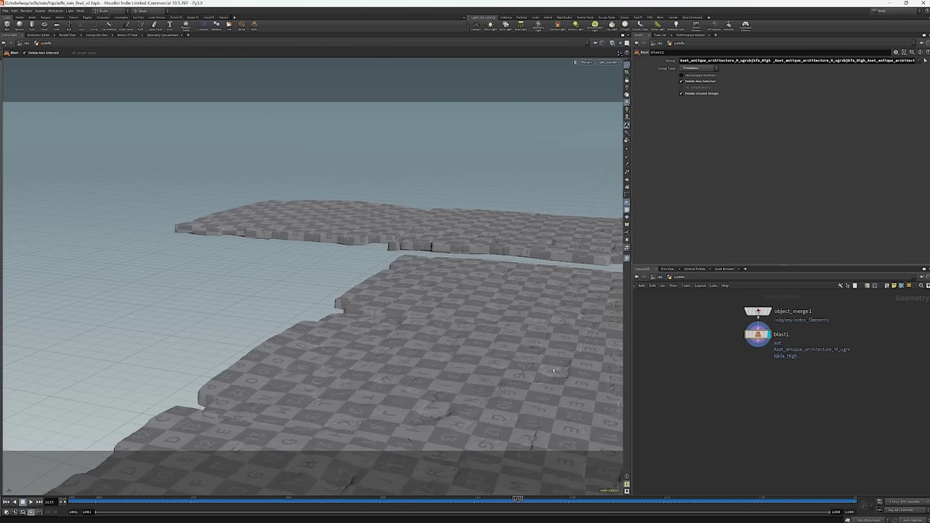
{"action": "key", "text": "Escape"}
{"action": "left_click_drag", "start_coordinate": [511, 371], "coordinate": [408, 337]}
{"action": "key", "text": "Return"}
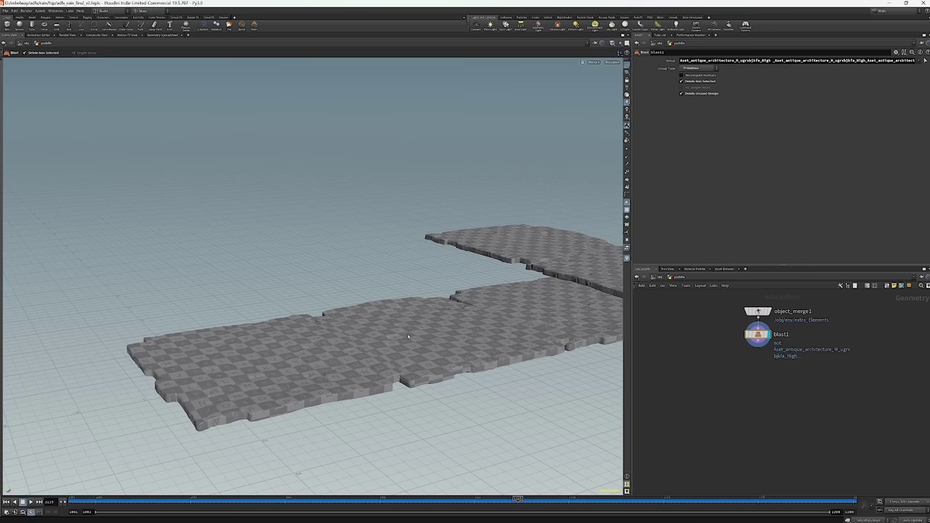
Add an unconnected Shallow Water Solver node below the Blast node in the puddle network.
{"action": "key", "text": "Tab"}
{"action": "type", "text": "sha"}
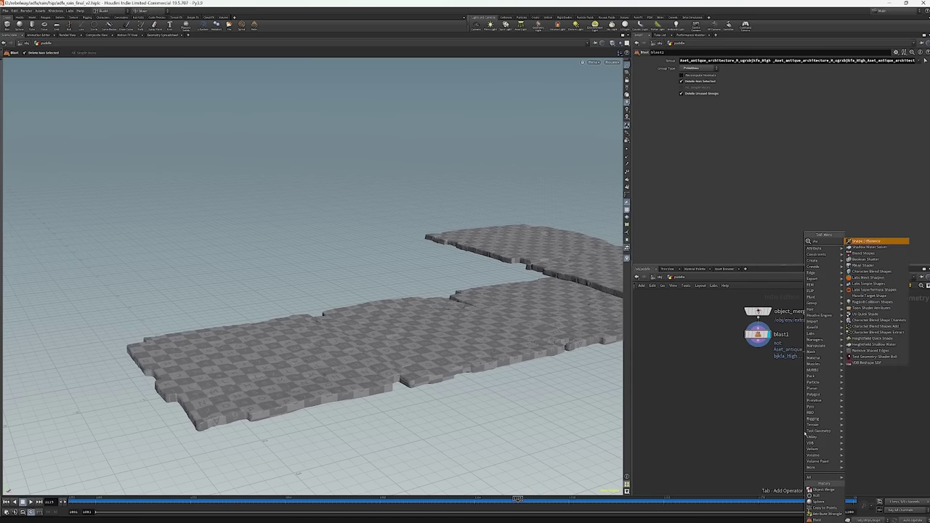
{"action": "key", "text": "Down"}
{"action": "key", "text": "Return"}
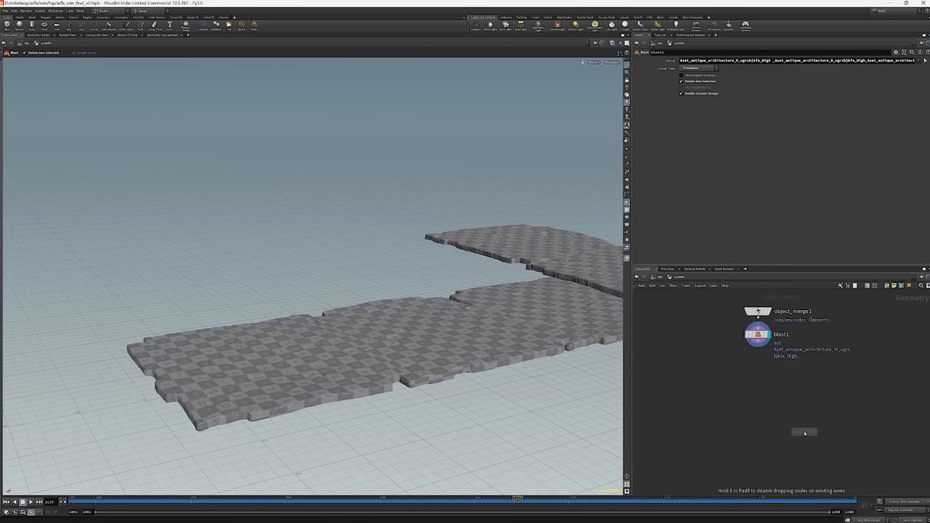
{"action": "left_click", "coordinate": [703, 445]}
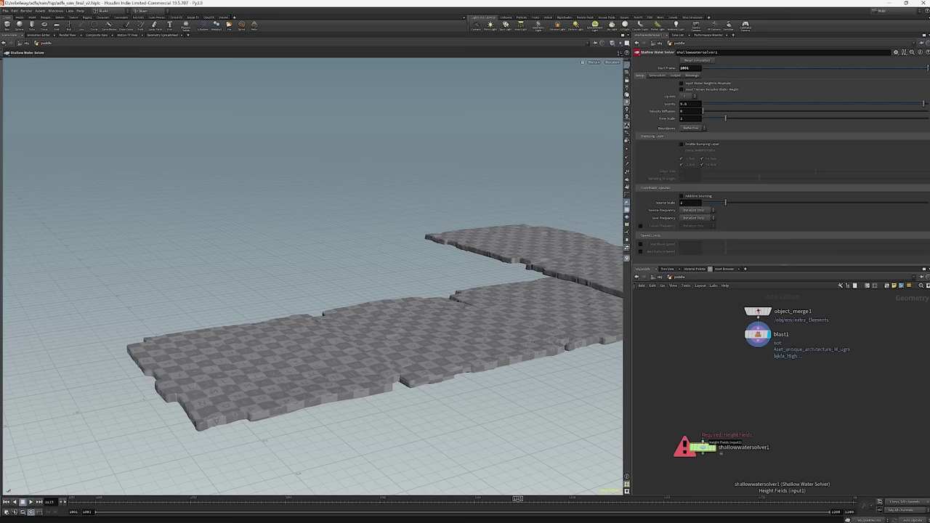
{"action": "scroll", "coordinate": [699, 437], "scroll_direction": "down", "scroll_amount": 1}
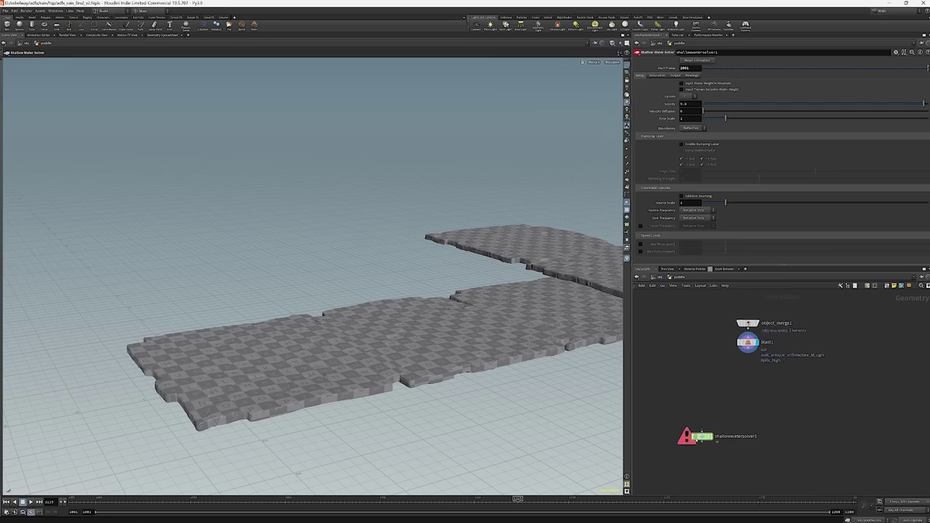
Add a HeightField node above the Shallow Water Solver, display it and inspect its volume information.
{"action": "left_click_drag", "start_coordinate": [699, 436], "coordinate": [700, 455]}
{"action": "key", "text": "Tab"}
{"action": "type", "text": "h"}
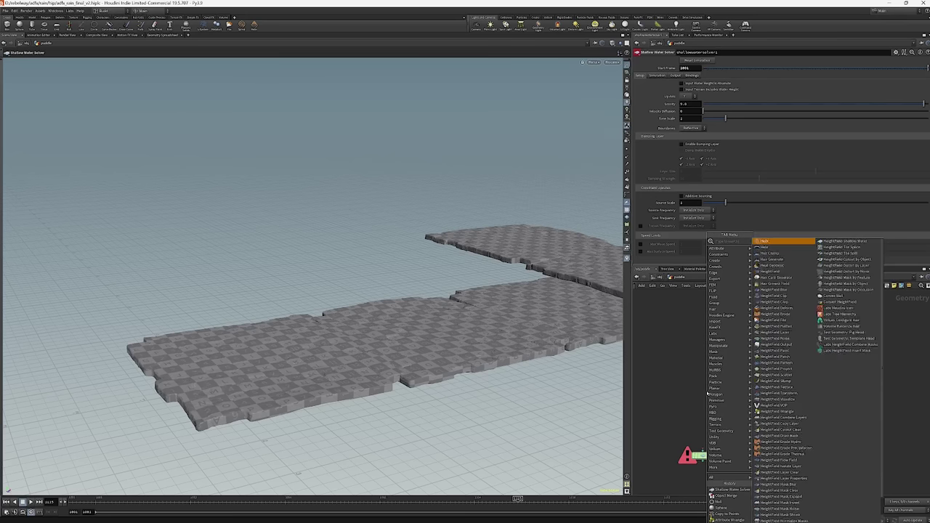
{"action": "type", "text": "ei"}
{"action": "key", "text": "Return"}
{"action": "left_click", "coordinate": [707, 393]}
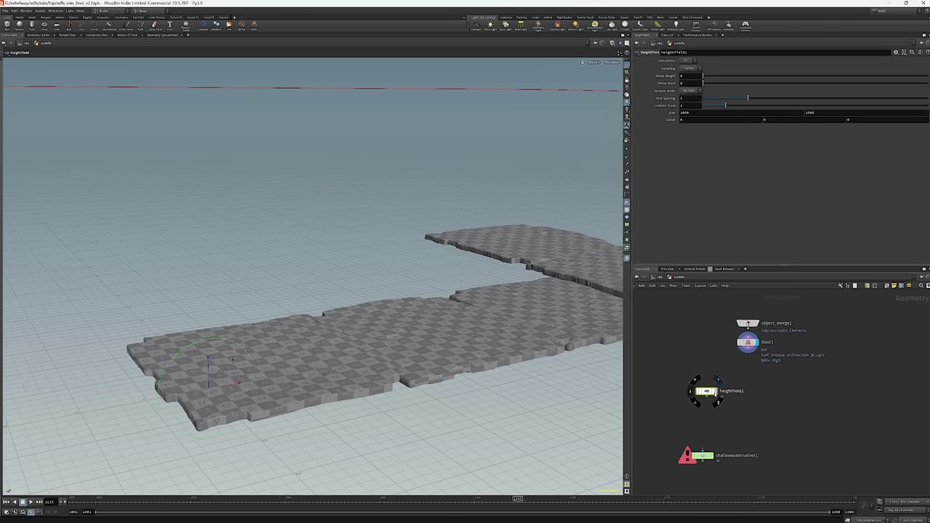
{"action": "left_click", "coordinate": [717, 380]}
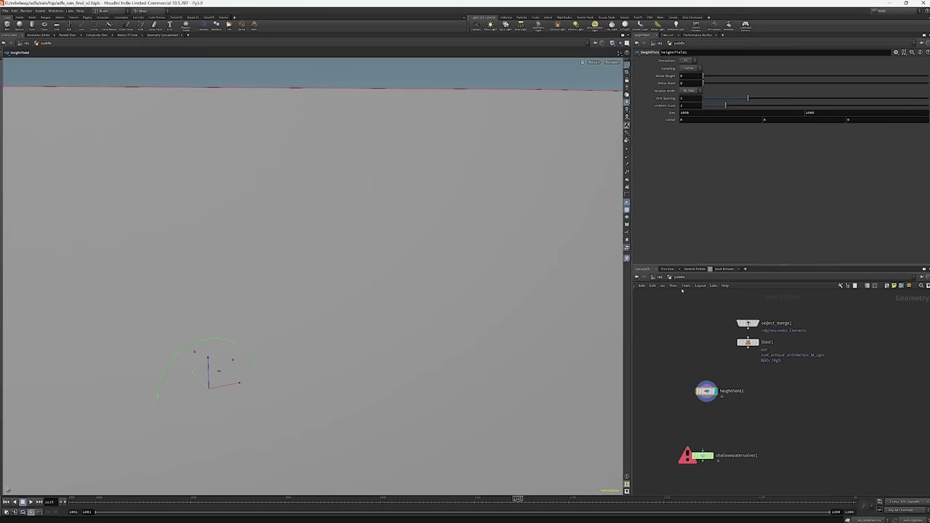
{"action": "middle_click", "coordinate": [706, 392]}
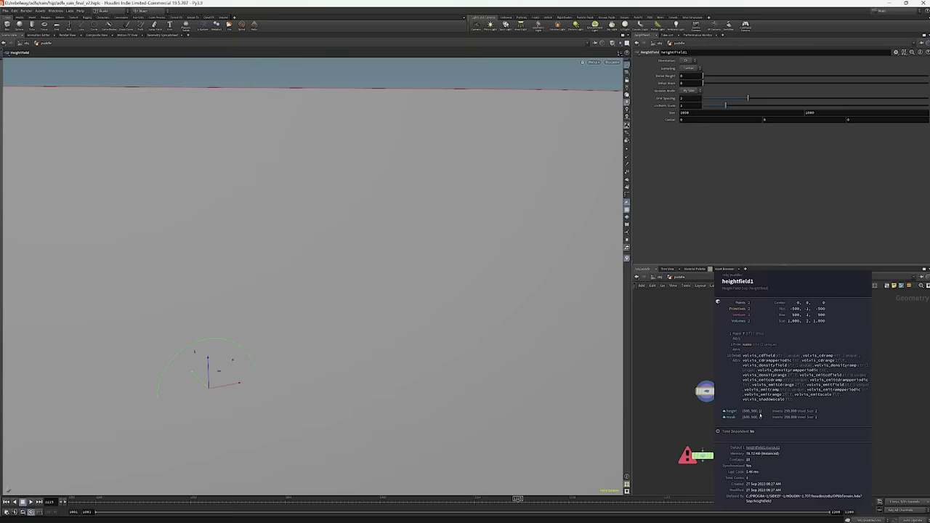
{"action": "left_click", "coordinate": [760, 415]}
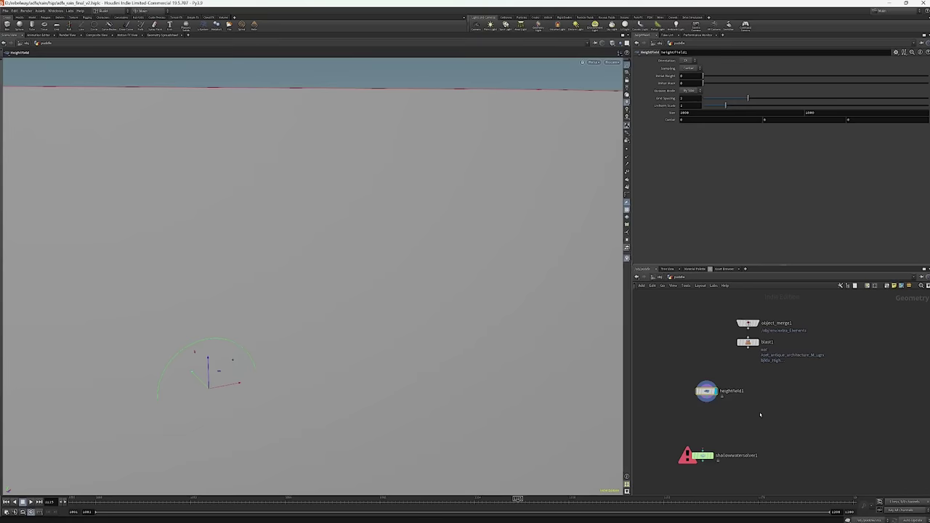
{"action": "middle_click_drag", "start_coordinate": [758, 411], "coordinate": [769, 404]}
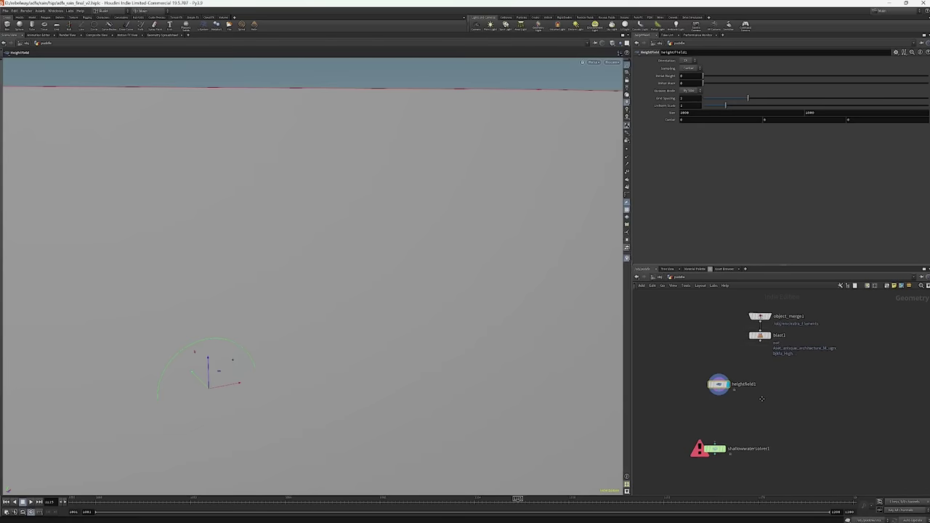
{"action": "middle_click", "coordinate": [715, 384]}
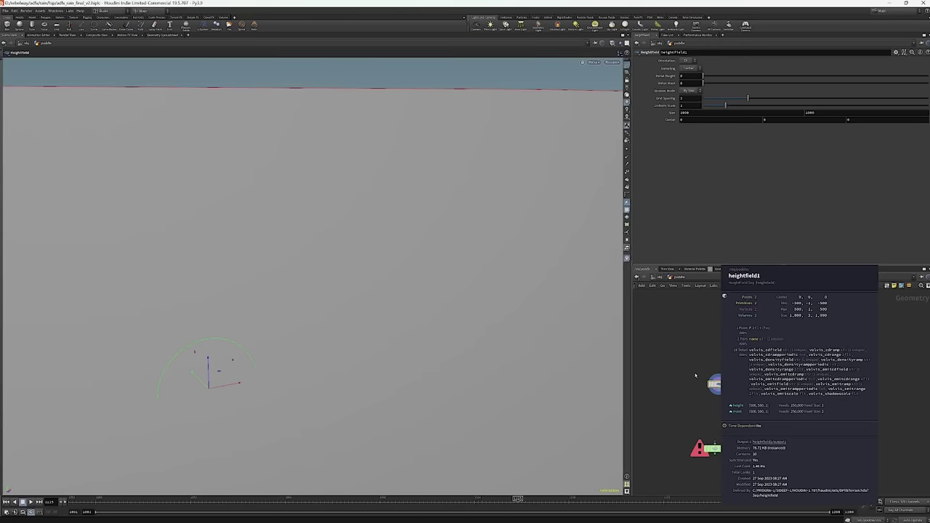
{"action": "left_click", "coordinate": [667, 377]}
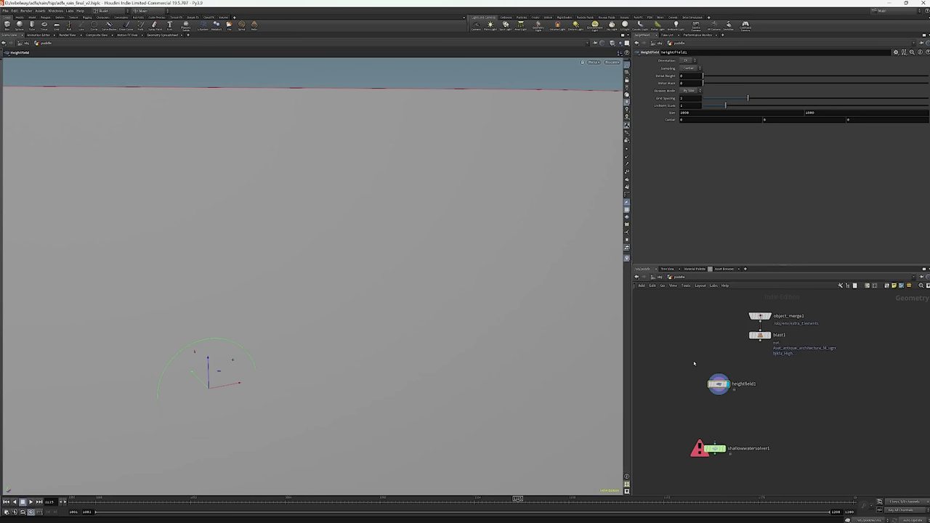
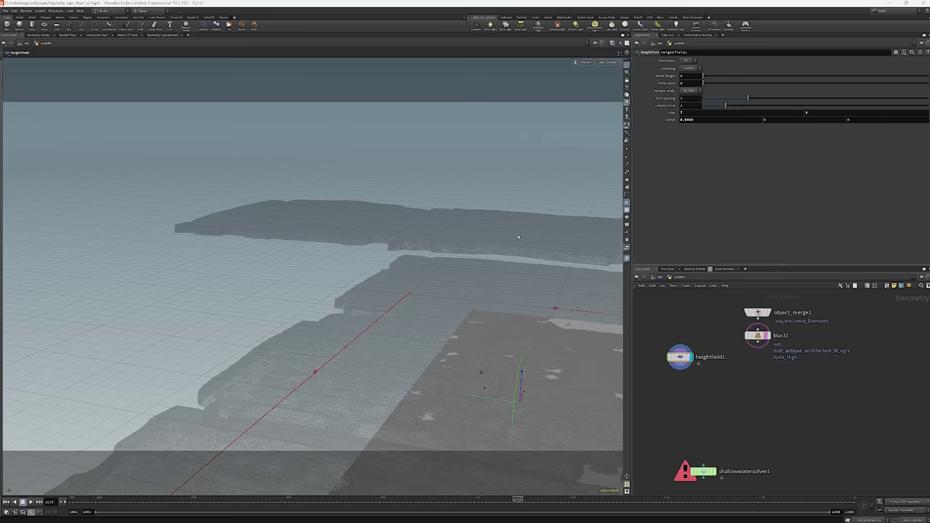
Reposition and lengthen the height field along the paved walkway, checking its coverage from several angles.
{"action": "left_click_drag", "start_coordinate": [524, 397], "coordinate": [562, 332]}
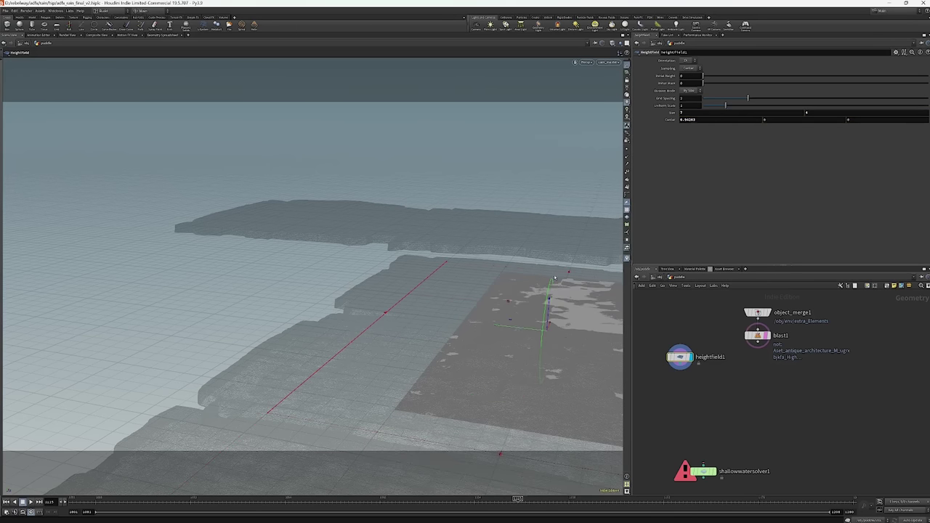
{"action": "left_click_drag", "start_coordinate": [569, 270], "coordinate": [568, 269]}
{"action": "left_click_drag", "start_coordinate": [500, 454], "coordinate": [495, 519]}
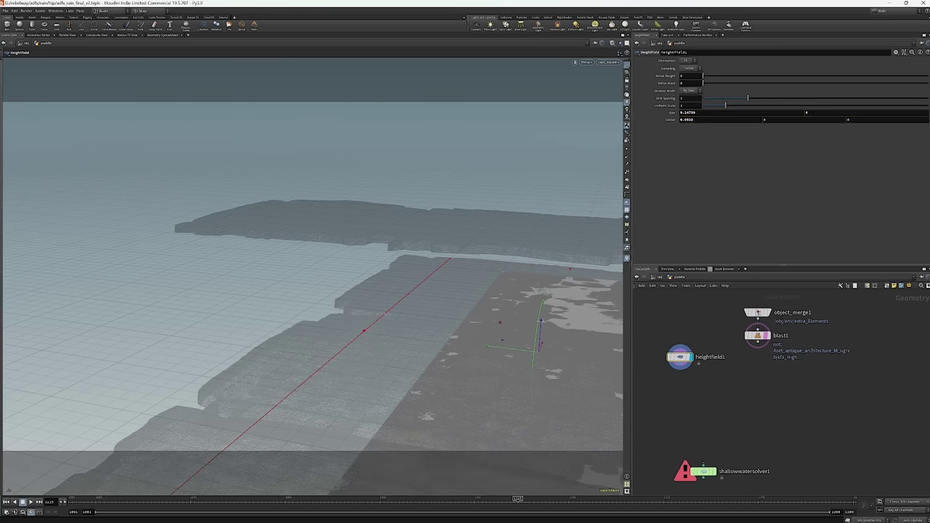
{"action": "key", "text": "Escape"}
{"action": "scroll", "coordinate": [232, 352], "scroll_direction": "down", "scroll_amount": 3}
{"action": "left_click_drag", "start_coordinate": [233, 351], "coordinate": [509, 334]}
{"action": "key", "text": "Return"}
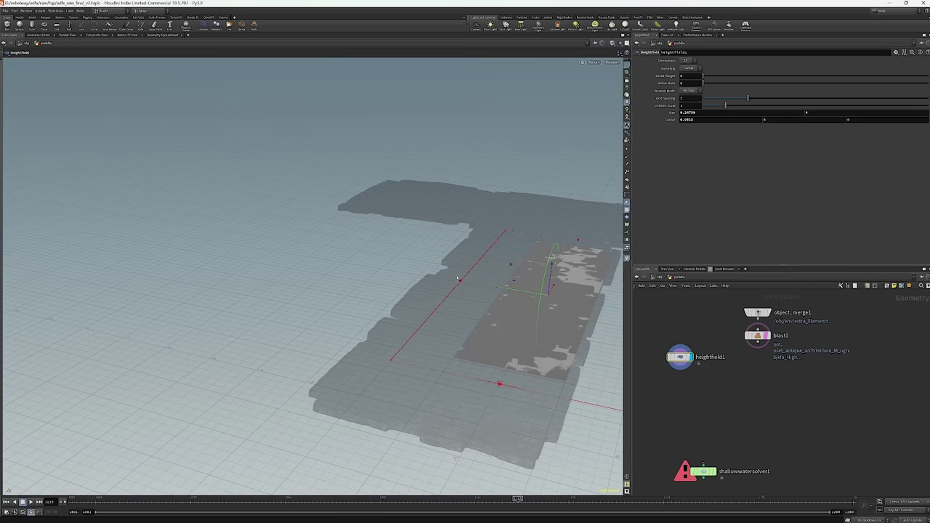
{"action": "left_click_drag", "start_coordinate": [422, 263], "coordinate": [450, 293], "text": "alt"}
{"action": "key", "text": "Escape"}
{"action": "key", "text": "Return"}
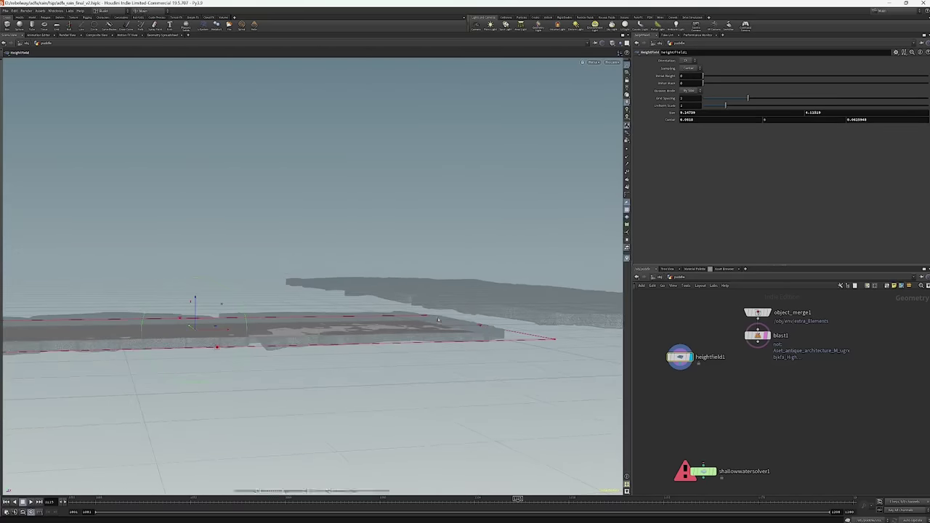
Check the height field through the scene camera and widen it across the walkway to about 5.1 units.
{"action": "left_click_drag", "start_coordinate": [447, 293], "coordinate": [482, 249]}
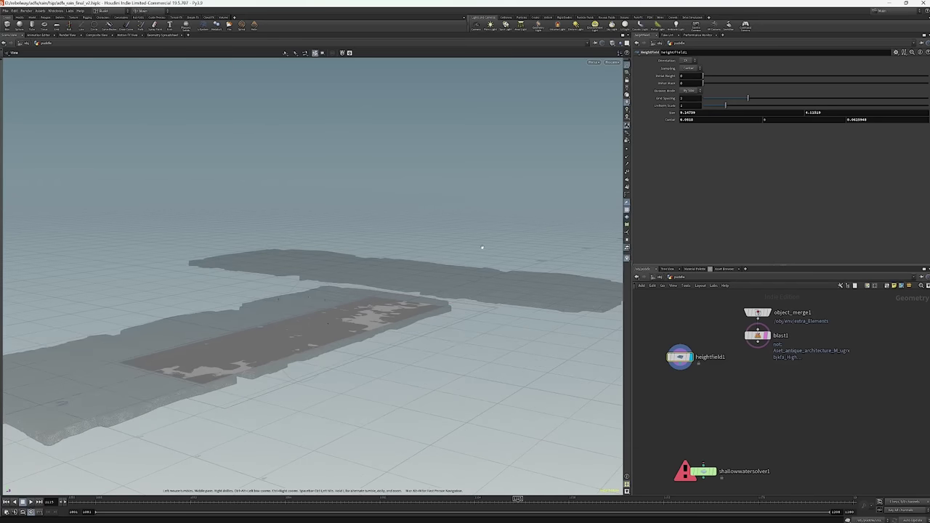
{"action": "left_click", "coordinate": [613, 63]}
{"action": "left_click", "coordinate": [627, 93]}
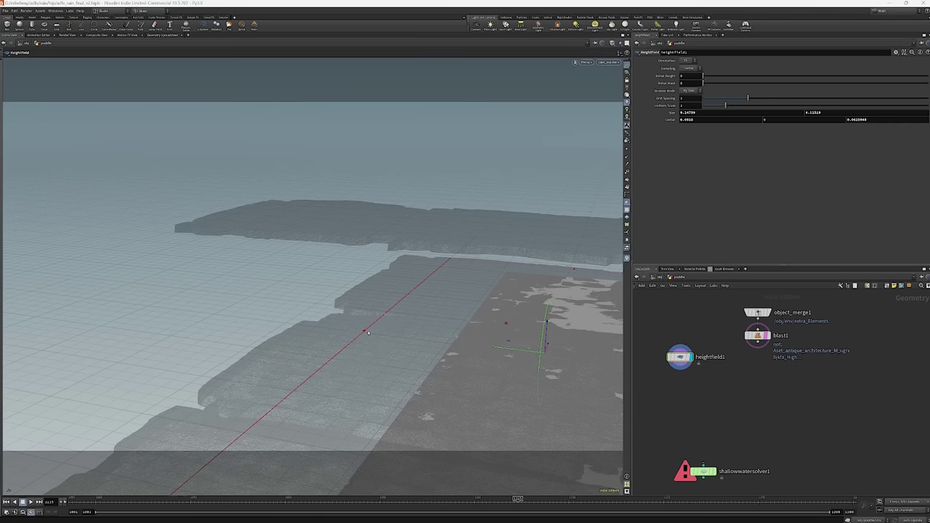
{"action": "key", "text": "space+1"}
{"action": "left_click_drag", "start_coordinate": [374, 324], "coordinate": [383, 313]}
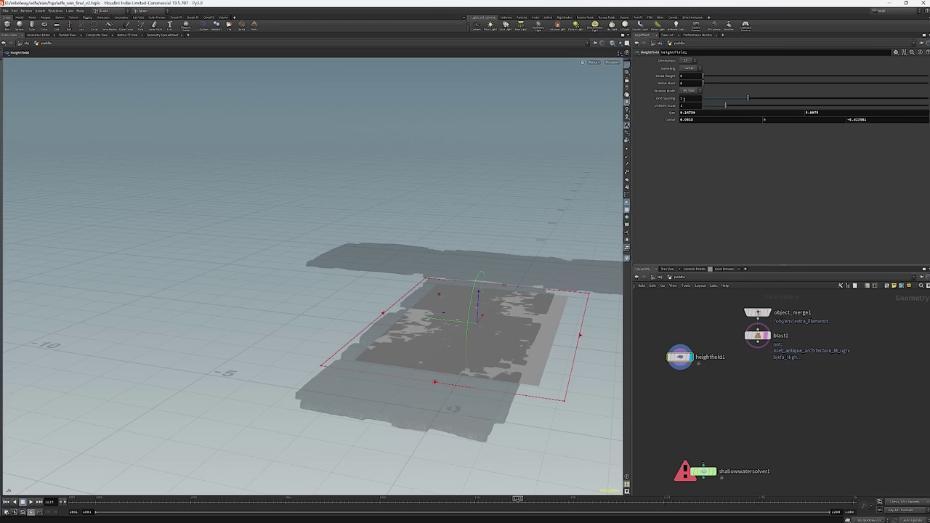
Set the height field's grid spacing to 0.005.
{"action": "double_click", "coordinate": [684, 99]}
{"action": "type", "text": "0.005"}
{"action": "key", "text": "Return"}
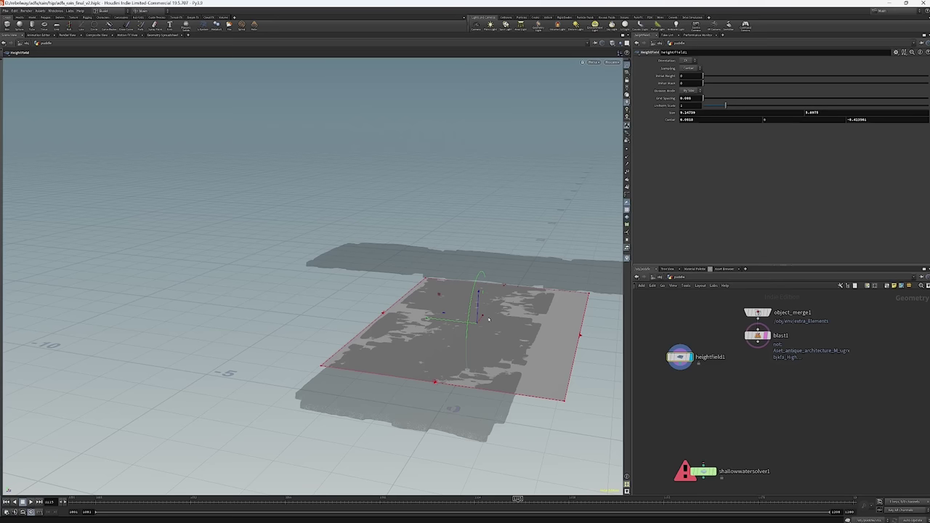
Pull both long edges of the height field inward to fit the slabs, making it about 3.8 units wide.
{"action": "left_click_drag", "start_coordinate": [554, 347], "coordinate": [535, 339]}
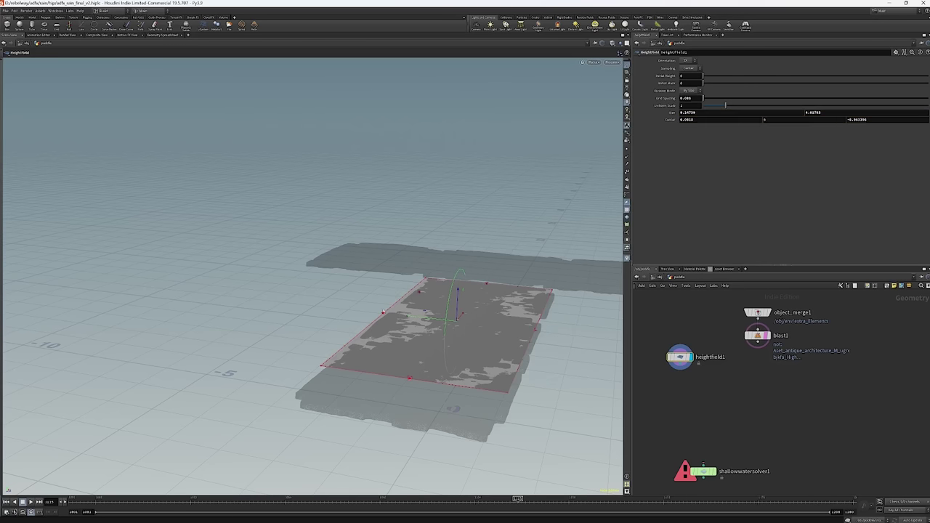
{"action": "left_click_drag", "start_coordinate": [383, 314], "coordinate": [392, 317]}
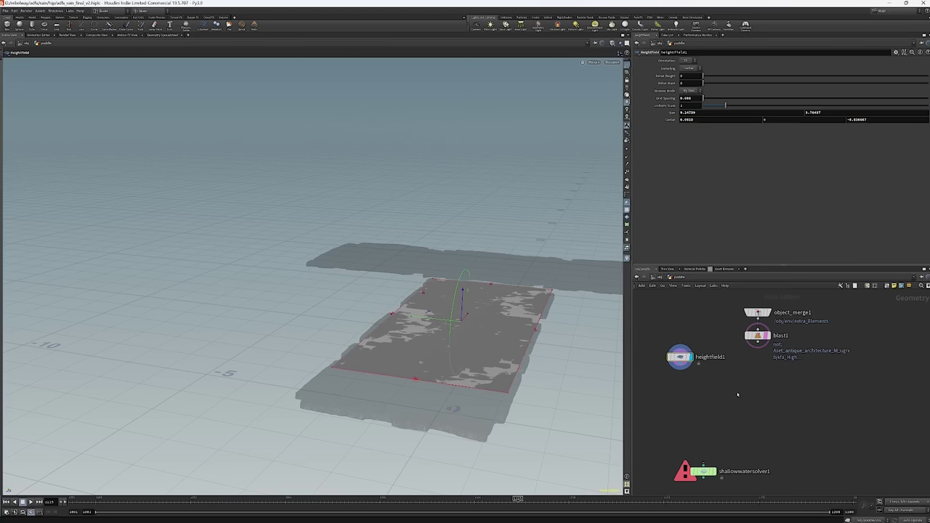
{"action": "key", "text": "Escape"}
{"action": "left_click_drag", "start_coordinate": [481, 323], "coordinate": [501, 333]}
{"action": "key", "text": "Return"}
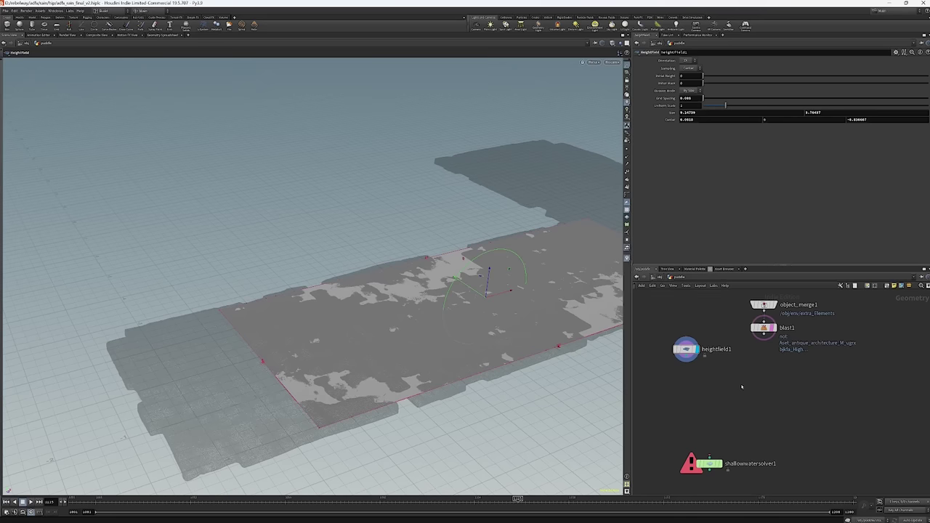
Display the isolated slabs from the Blast node for reference and add a HeightField Project node below the HeightField.
{"action": "left_click", "coordinate": [773, 328]}
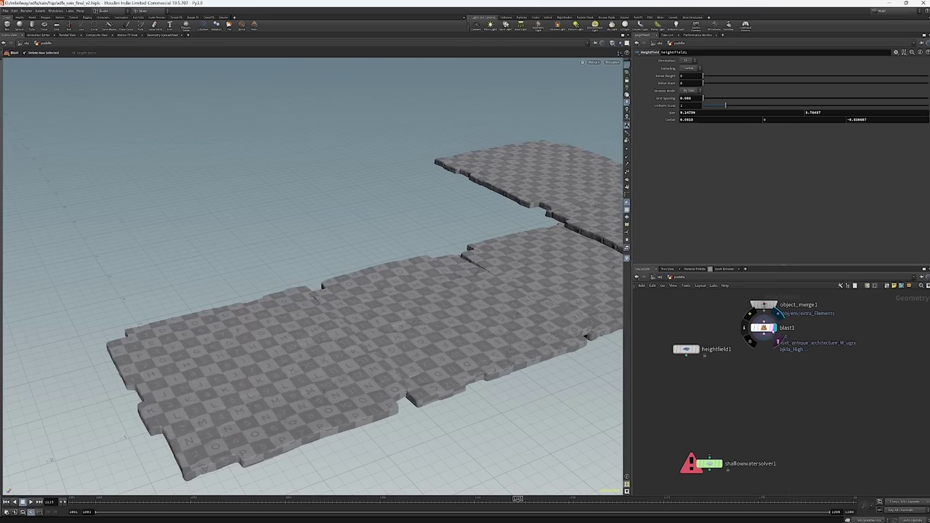
{"action": "key", "text": "Escape"}
{"action": "left_click_drag", "start_coordinate": [512, 310], "coordinate": [462, 289]}
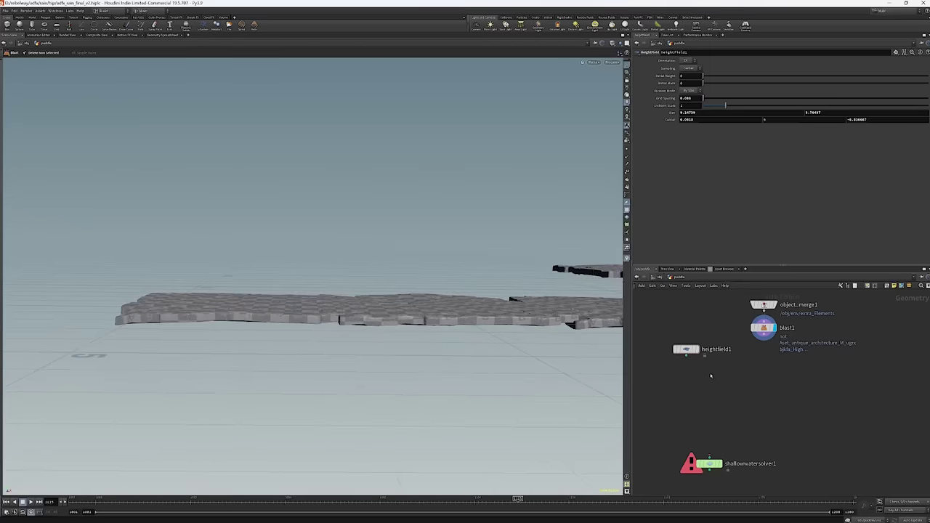
{"action": "key", "text": "Tab"}
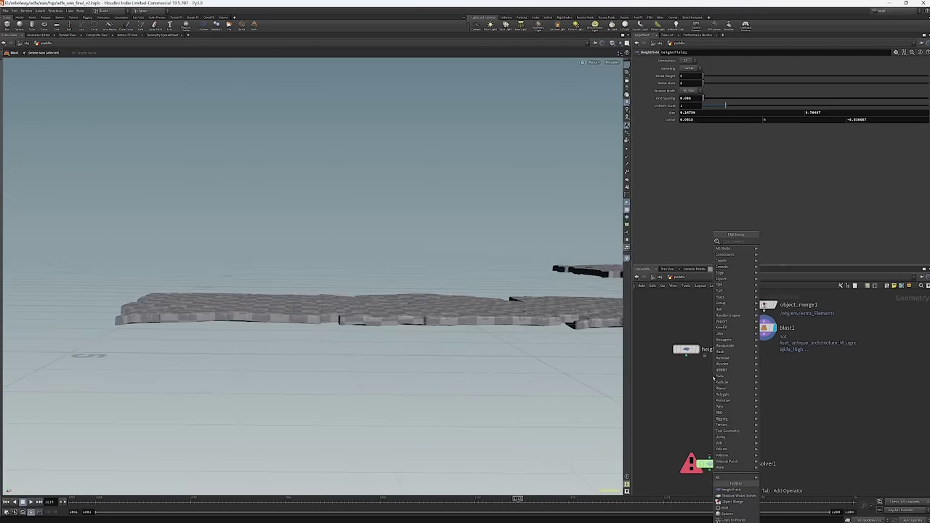
{"action": "type", "text": "hei"}
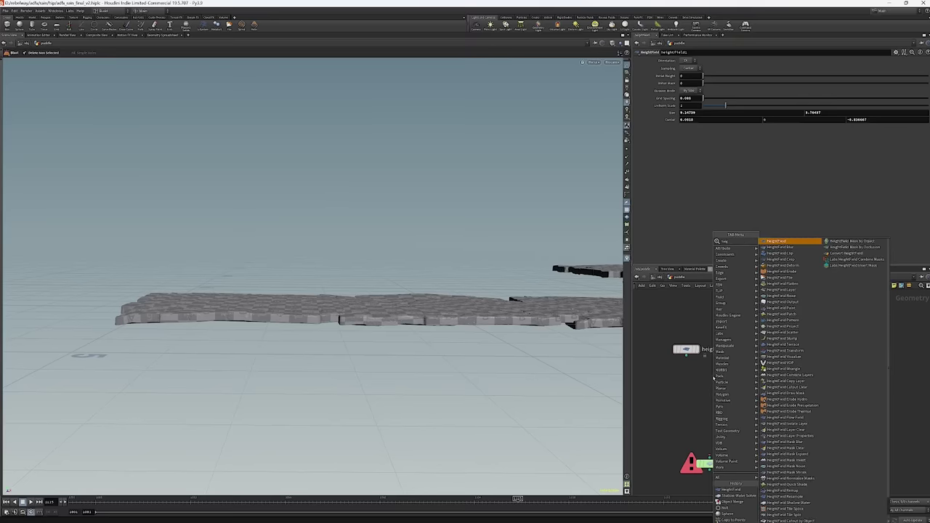
{"action": "type", "text": "gp"}
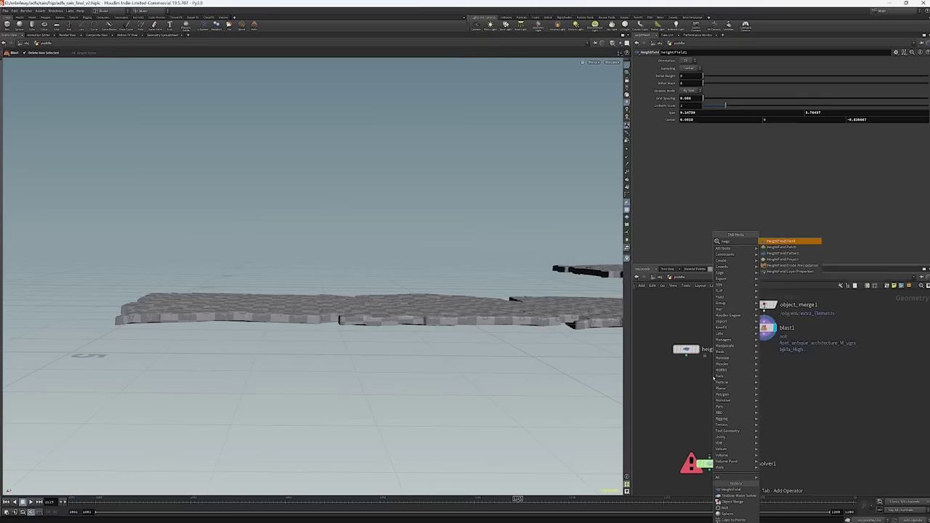
{"action": "key", "text": "Down"}
{"action": "key", "text": "Down"}
{"action": "key", "text": "Down"}
{"action": "key", "text": "Return"}
{"action": "left_click", "coordinate": [715, 379]}
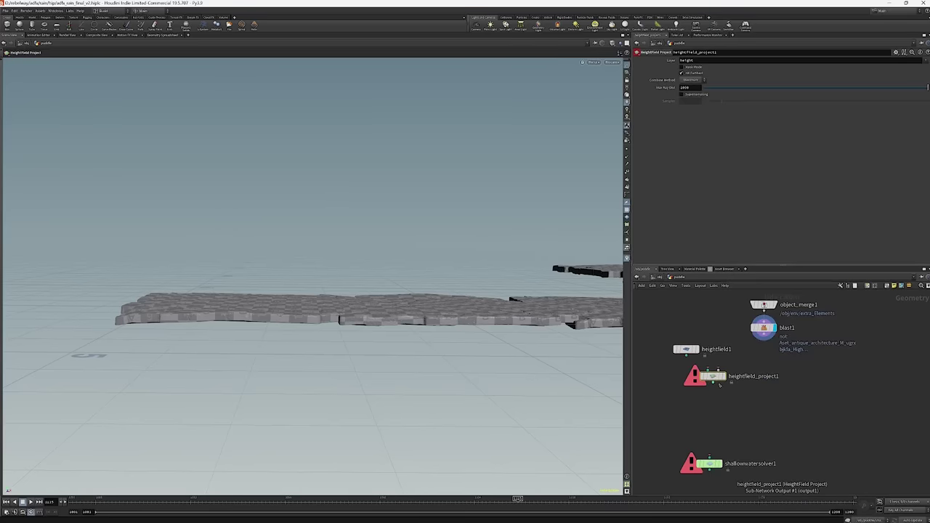
Connect the HeightField and the Blast output to the HeightField Project node, display it and examine the projected surface.
{"action": "left_click", "coordinate": [684, 354]}
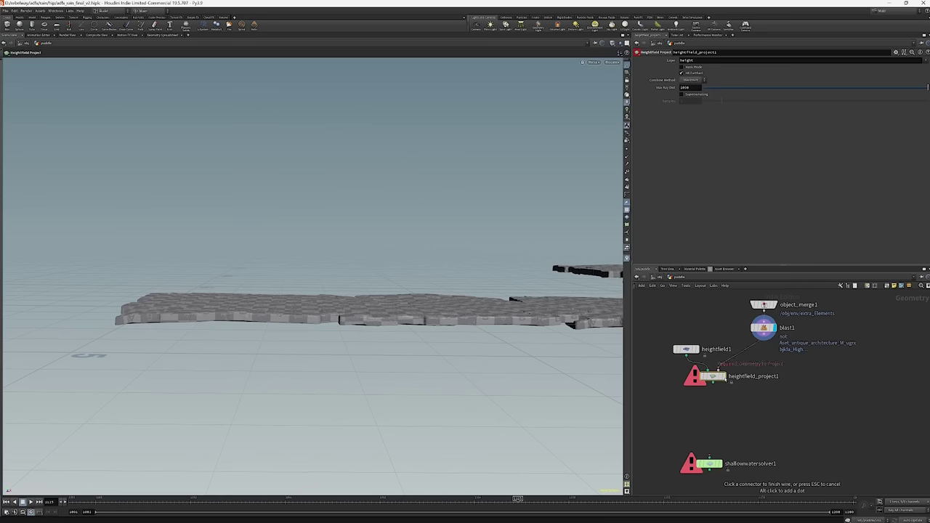
{"action": "left_click", "coordinate": [718, 370]}
{"action": "left_click", "coordinate": [722, 376]}
{"action": "scroll", "coordinate": [524, 248], "scroll_direction": "up", "scroll_amount": 5}
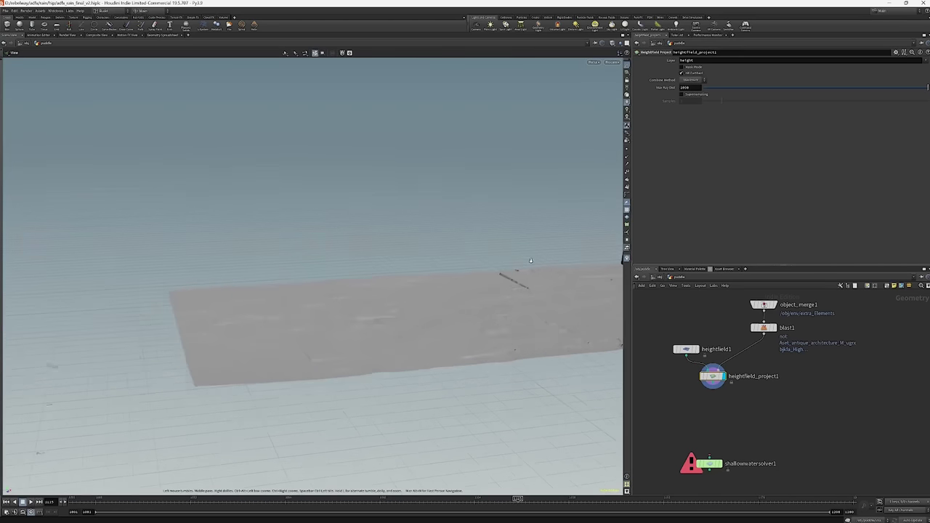
{"action": "left_click_drag", "start_coordinate": [524, 247], "coordinate": [458, 345]}
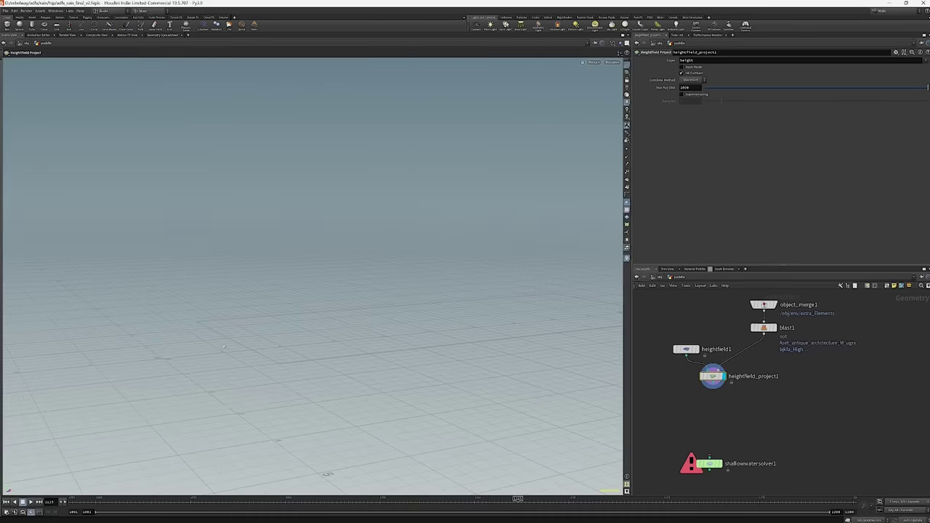
{"action": "mouse_move", "coordinate": [221, 320]}
{"action": "left_mouse_down"}
{"action": "mouse_move", "coordinate": [378, 333]}
{"action": "mouse_move", "coordinate": [372, 344]}
{"action": "mouse_move", "coordinate": [476, 316]}
{"action": "left_mouse_up"}
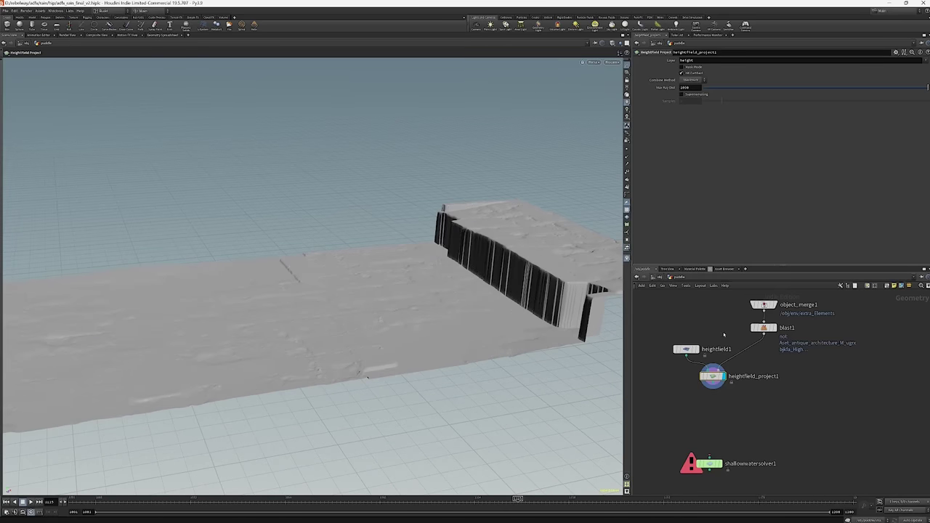
{"action": "left_click_drag", "start_coordinate": [538, 279], "coordinate": [469, 247]}
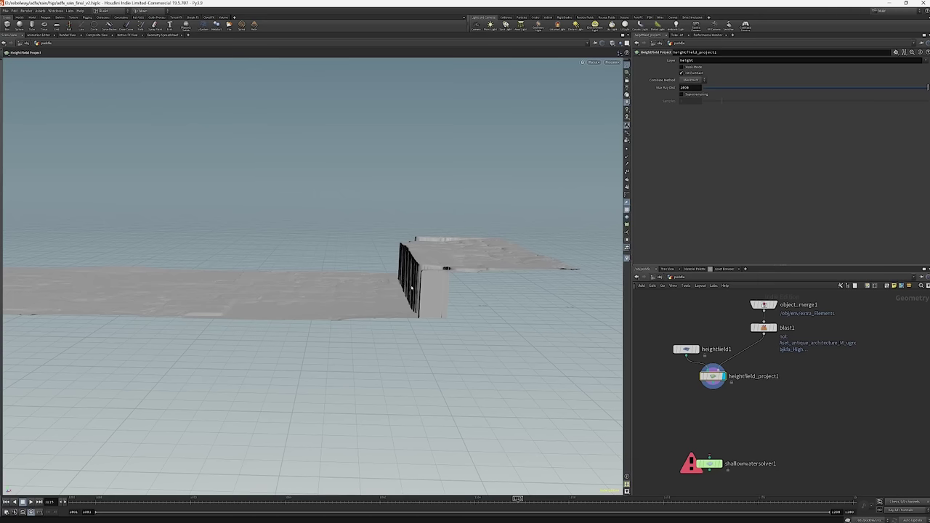
{"action": "left_click_drag", "start_coordinate": [519, 316], "coordinate": [541, 323], "text": "alt"}
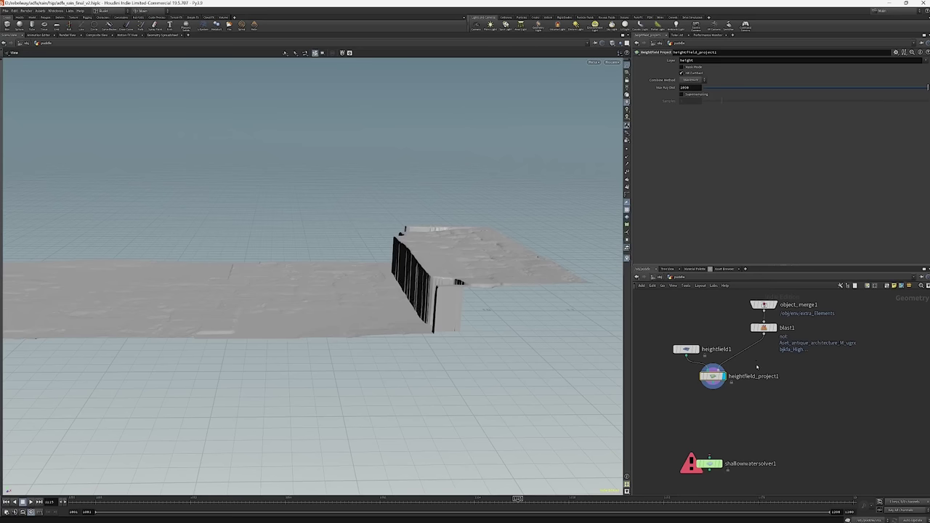
Shorten the height field so it ends before the raised slab platform, and select the HeightField Project node again.
{"action": "left_click", "coordinate": [686, 349]}
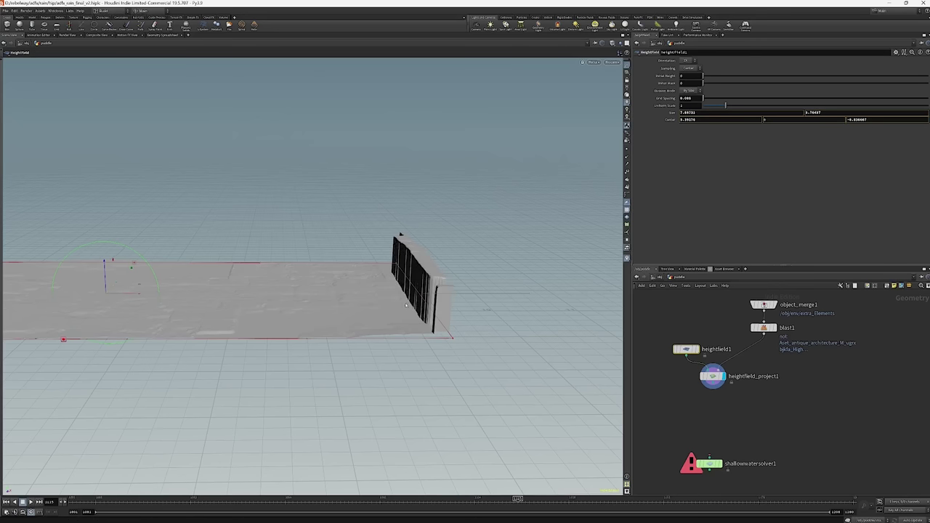
{"action": "left_click_drag", "start_coordinate": [405, 306], "coordinate": [394, 300]}
{"action": "key", "text": "Escape"}
{"action": "left_click_drag", "start_coordinate": [342, 239], "coordinate": [599, 296]}
{"action": "left_click", "coordinate": [716, 378]}
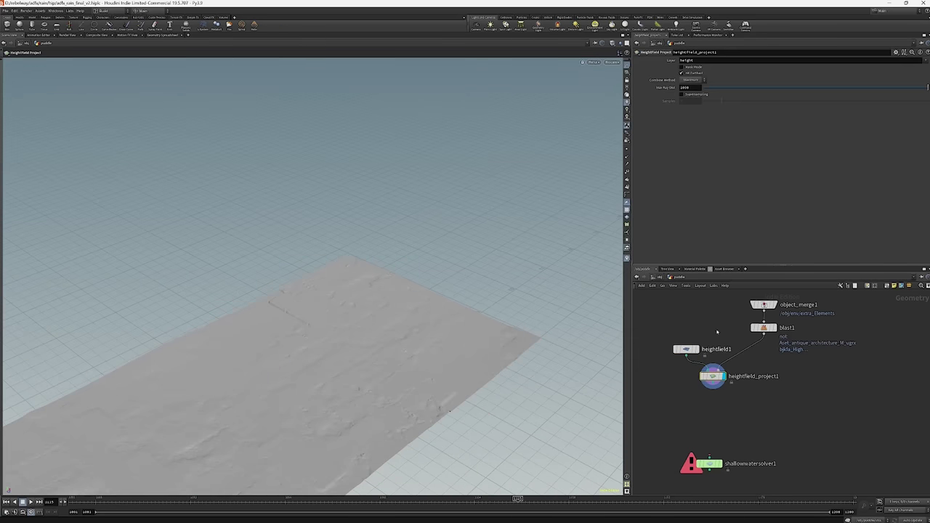
Look through the scene camera, wire the HeightField Project output into the Shallow Water Solver and display the solver at frame 1001.
{"action": "left_click", "coordinate": [610, 63]}
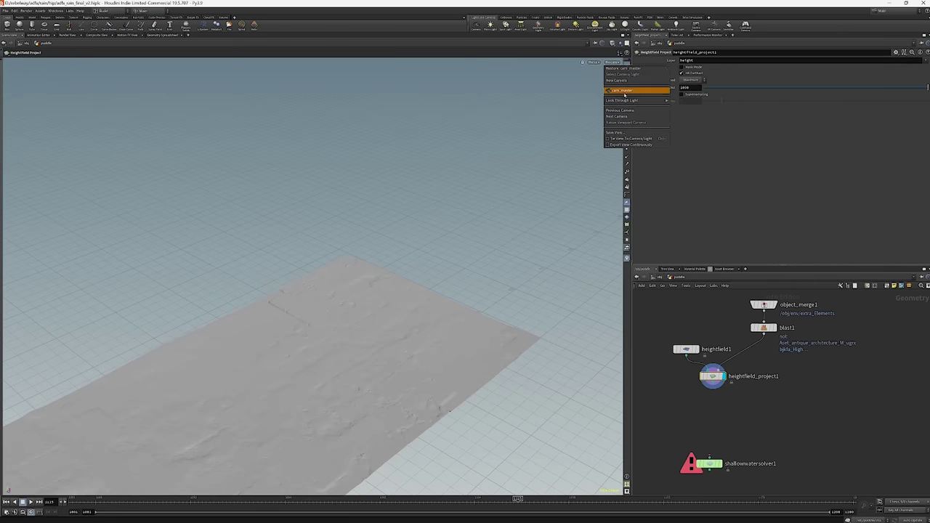
{"action": "left_click", "coordinate": [633, 92]}
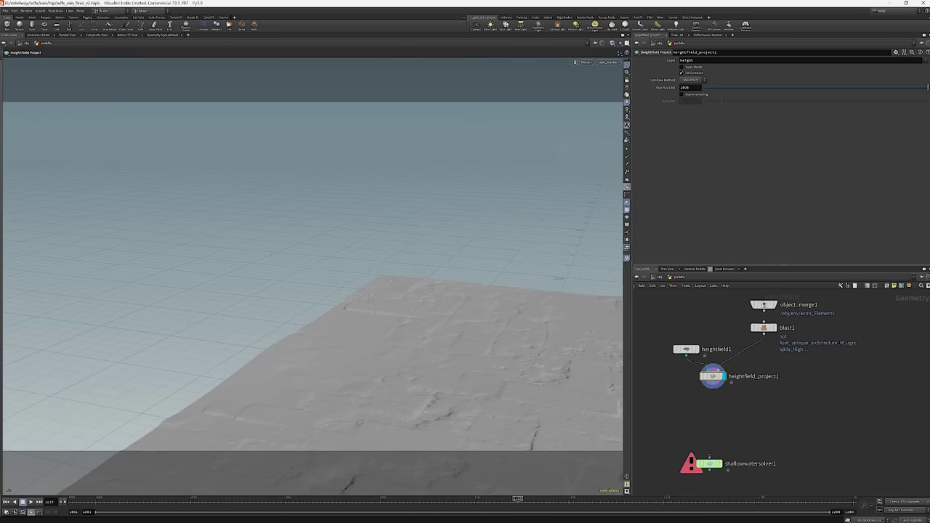
{"action": "left_click_drag", "start_coordinate": [712, 387], "coordinate": [709, 457]}
{"action": "middle_click_drag", "start_coordinate": [737, 454], "coordinate": [751, 423]}
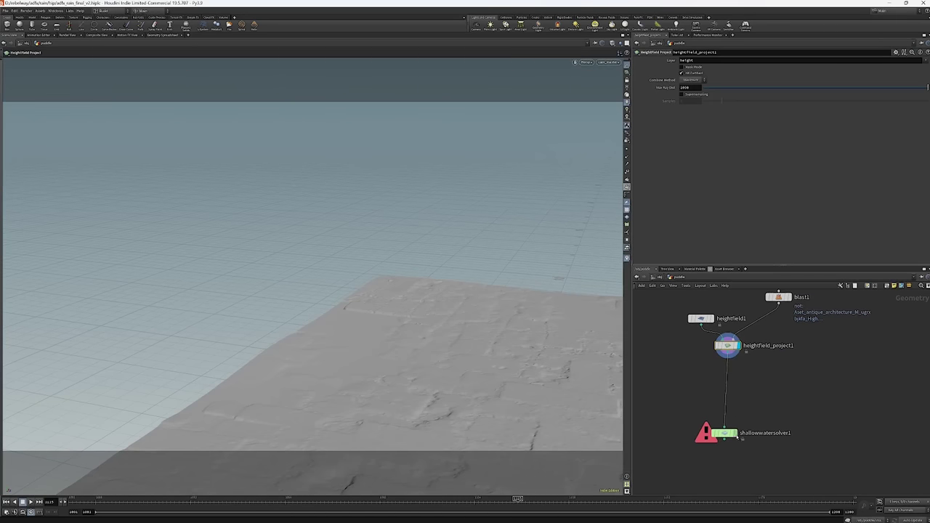
{"action": "mouse_move", "coordinate": [738, 421]}
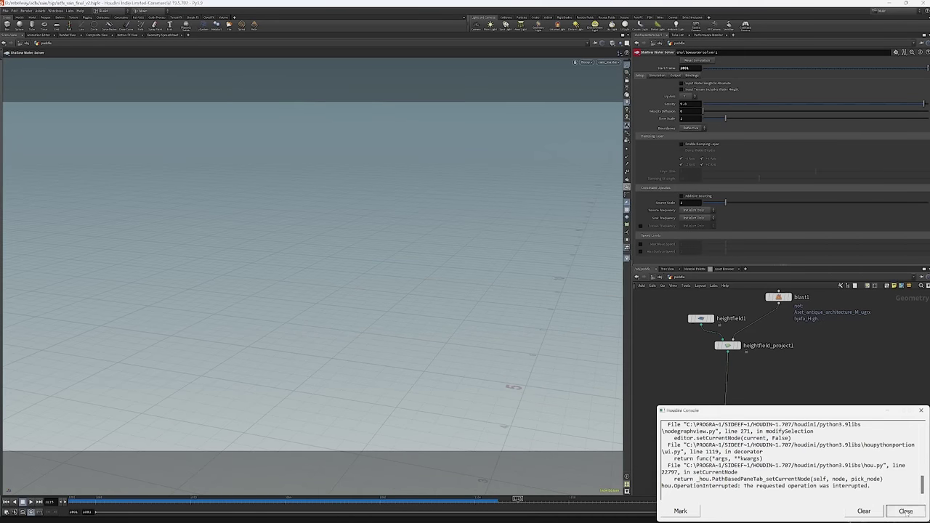
{"action": "left_click", "coordinate": [905, 511]}
{"action": "left_click", "coordinate": [6, 502]}
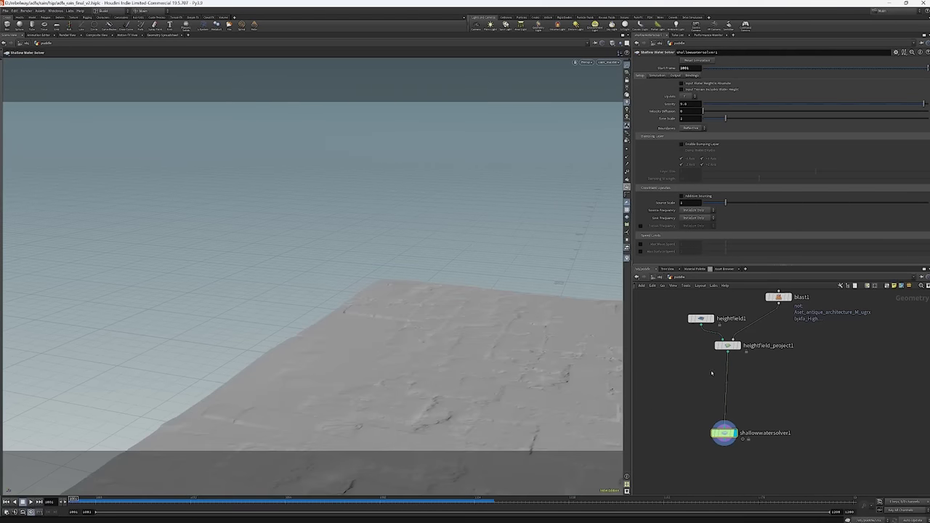
Play the simulation, return to the first frame and review the Shallow Water Solver's layer bindings.
{"action": "middle_click_drag", "start_coordinate": [667, 376], "coordinate": [678, 374]}
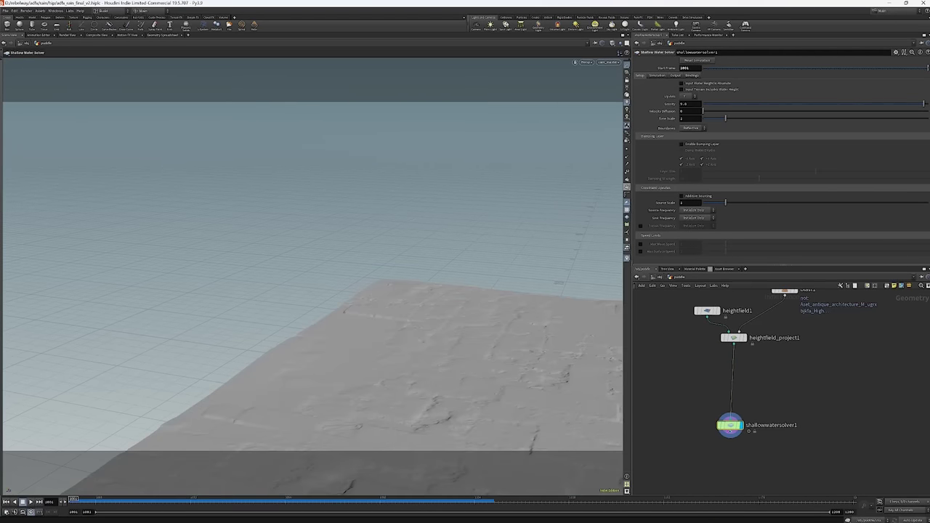
{"action": "left_click_drag", "start_coordinate": [730, 427], "coordinate": [735, 404]}
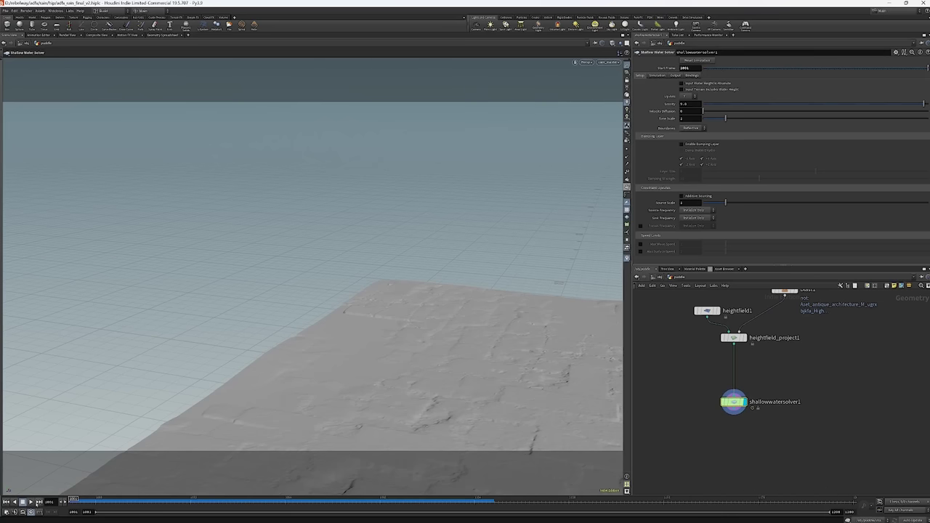
{"action": "left_click", "coordinate": [31, 501]}
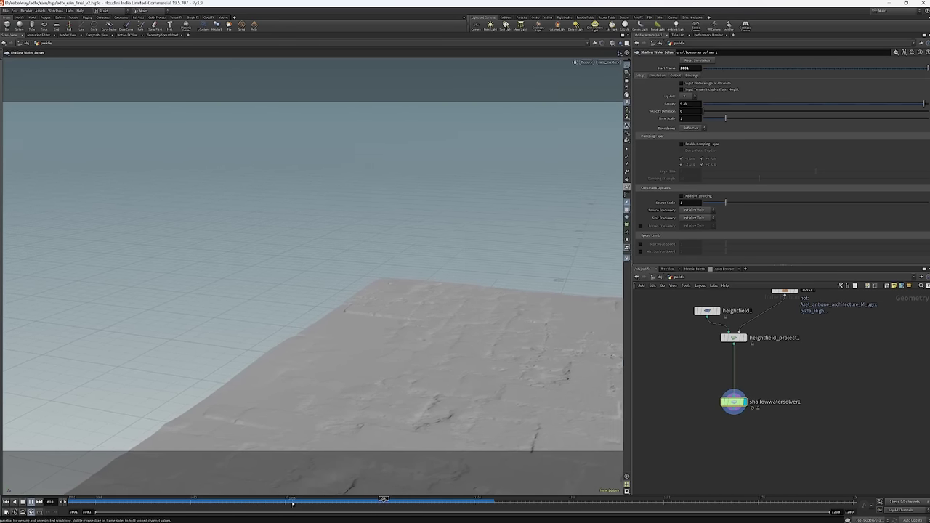
{"action": "key", "text": "ctrl+Up"}
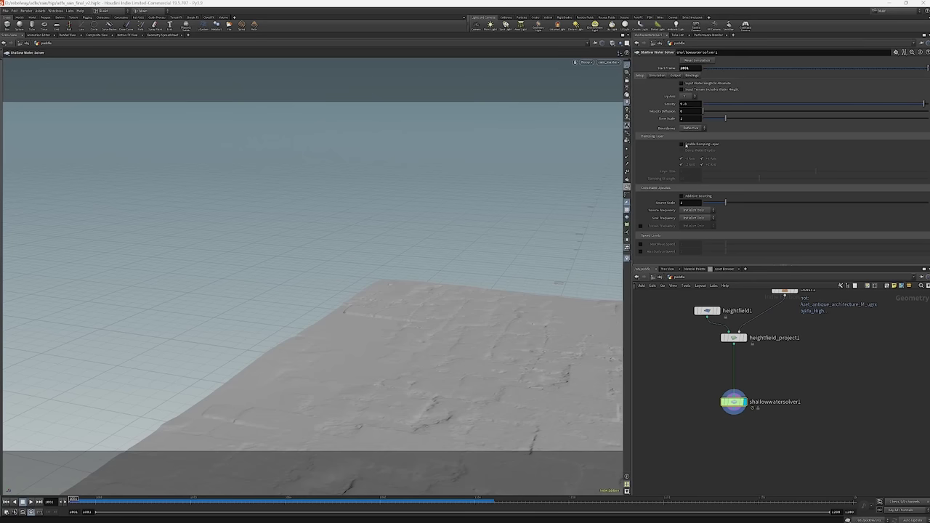
{"action": "left_click", "coordinate": [692, 76]}
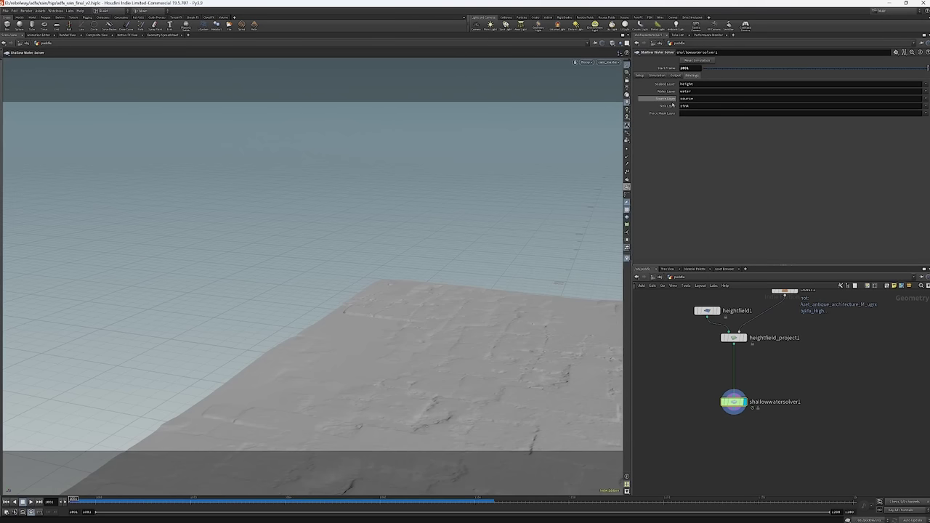
{"action": "mouse_move", "coordinate": [669, 102]}
Add a HeightField Mask by Object node, connect its terrain input to the HeightField Project output and display it.
{"action": "middle_click_drag", "start_coordinate": [641, 350], "coordinate": [657, 404]}
{"action": "left_click_drag", "start_coordinate": [723, 365], "coordinate": [708, 354]}
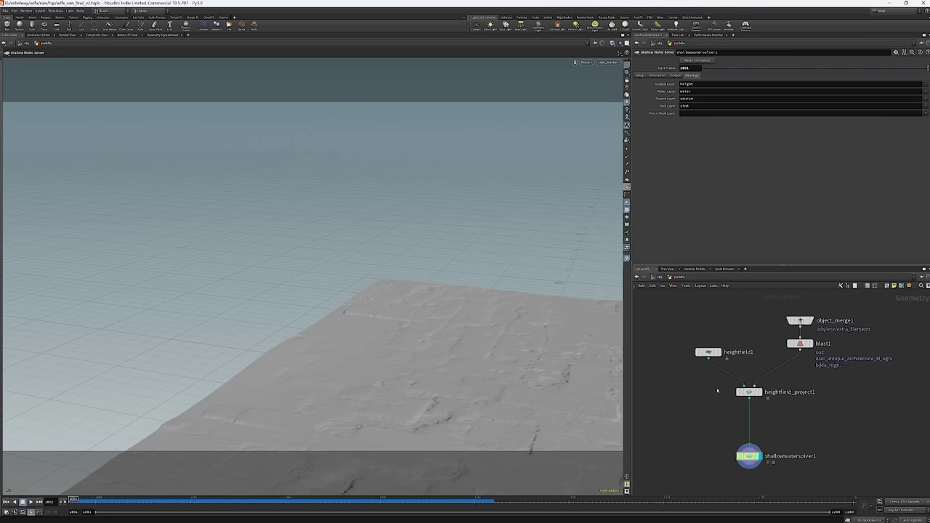
{"action": "left_click", "coordinate": [750, 392]}
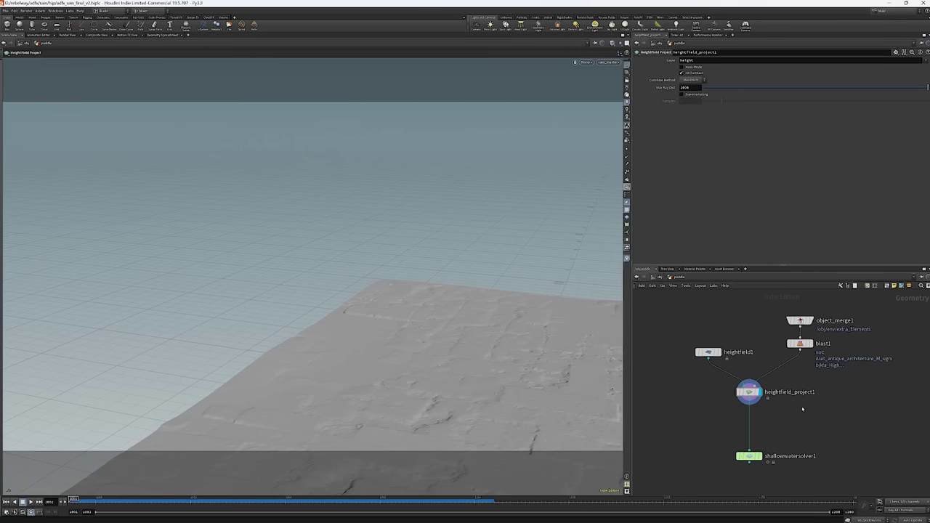
{"action": "key", "text": "Tab"}
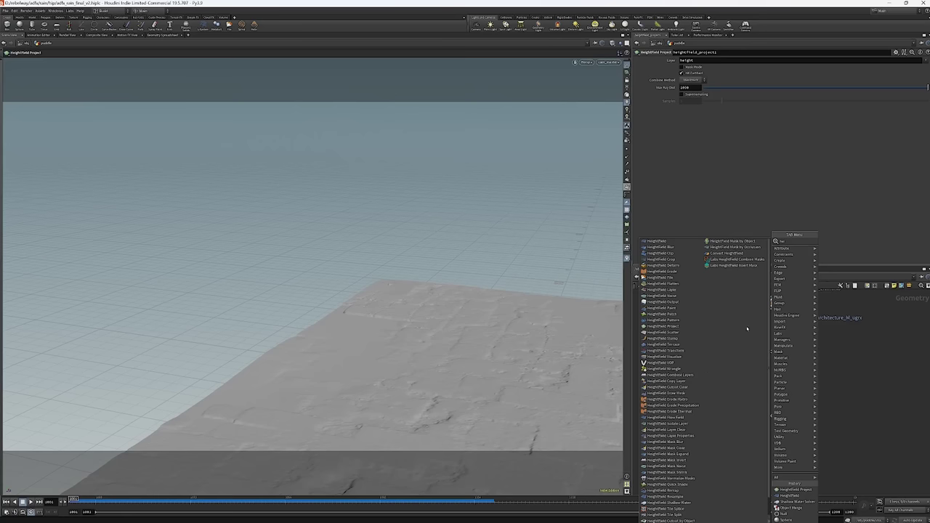
{"action": "left_click", "coordinate": [736, 241]}
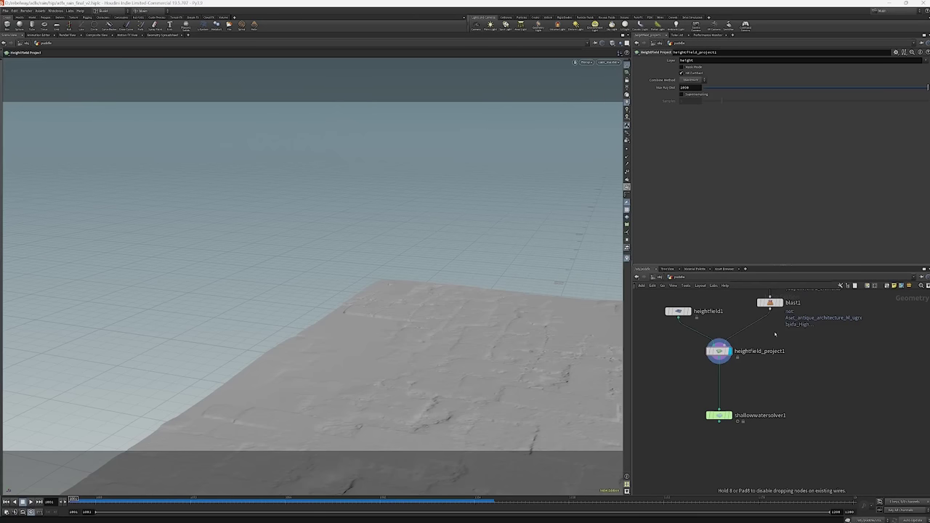
{"action": "left_click", "coordinate": [760, 378]}
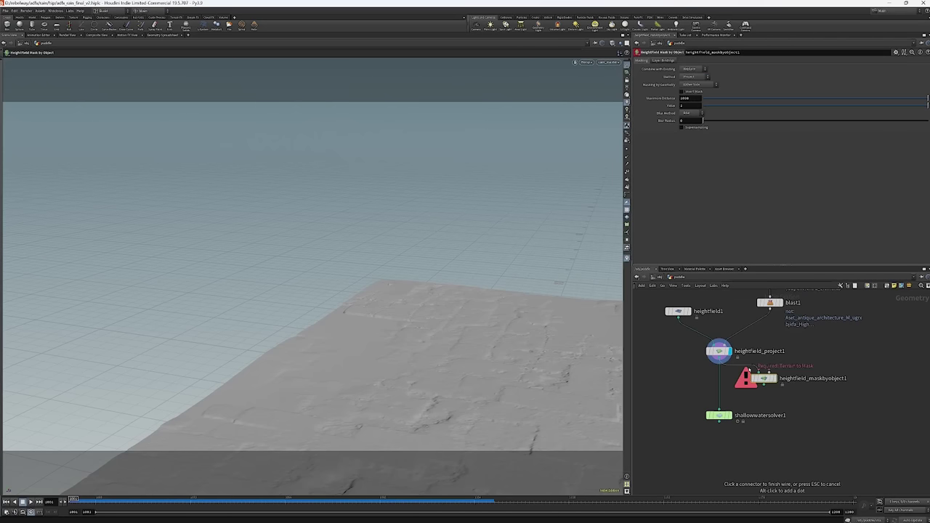
{"action": "left_click", "coordinate": [777, 365]}
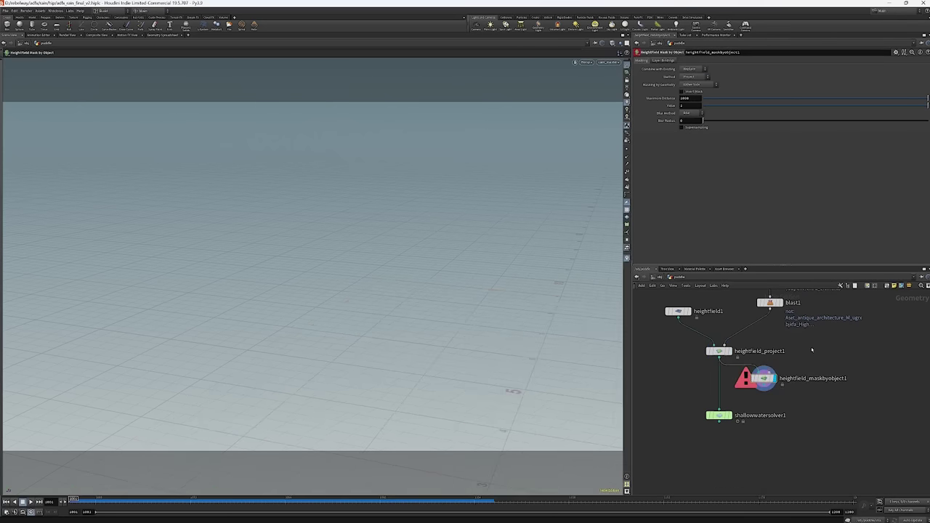
Add a Grid node and connect it as the masking geometry of the HeightField Mask by Object node.
{"action": "key", "text": "Tab"}
{"action": "mouse_move", "coordinate": [813, 350]}
{"action": "type", "text": "grid"}
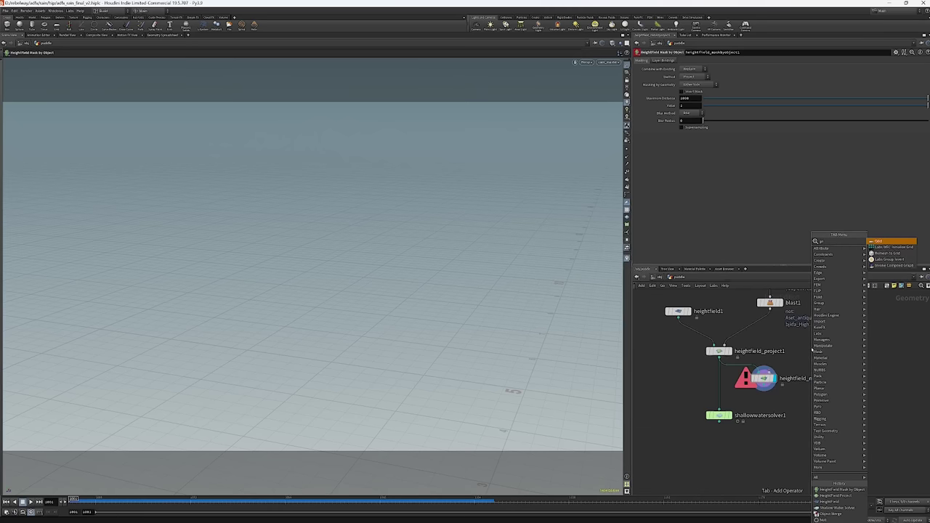
{"action": "key", "text": "Return"}
{"action": "left_click", "coordinate": [820, 352]}
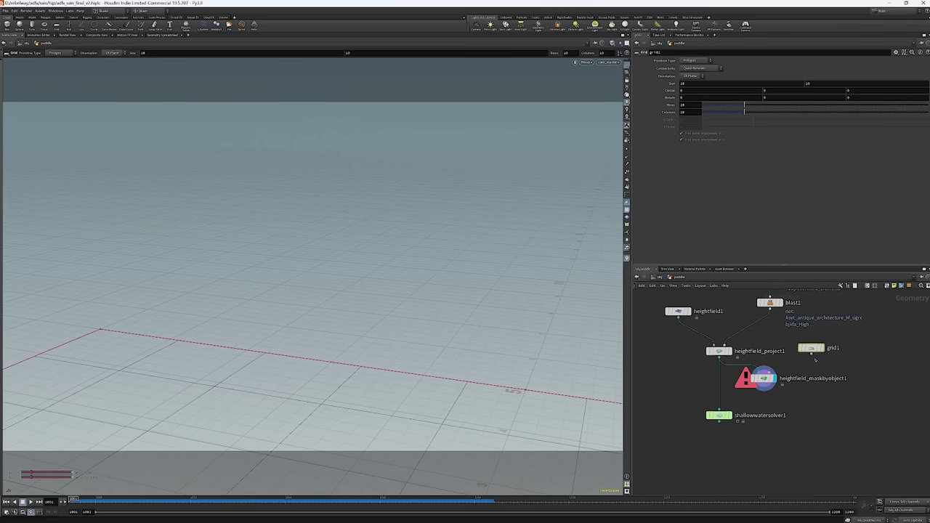
{"action": "left_click_drag", "start_coordinate": [812, 354], "coordinate": [768, 369]}
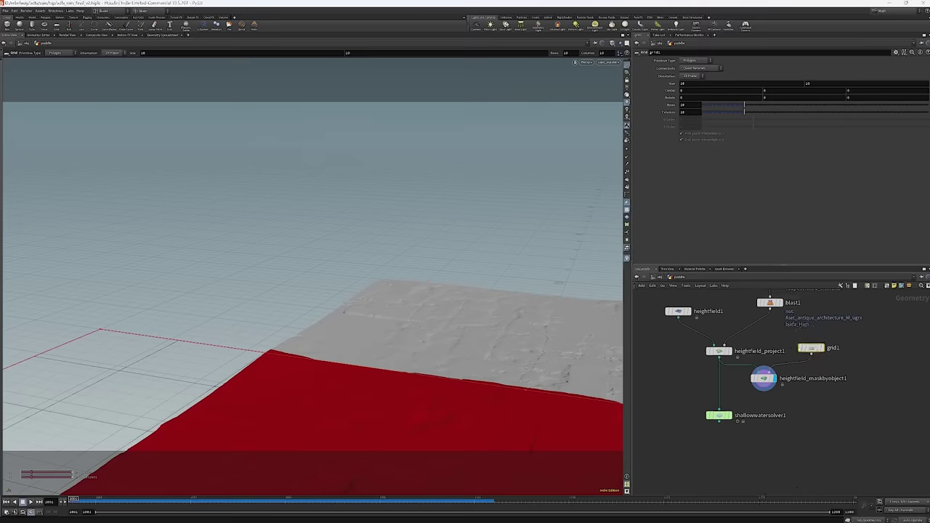
Set the grid's length to 7 and reduce its width to suit the height field.
{"action": "left_click", "coordinate": [703, 84]}
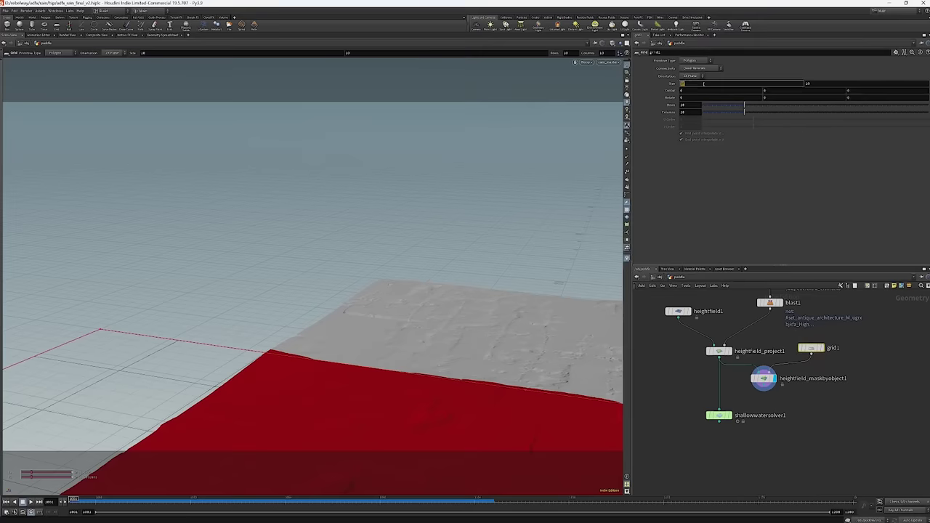
{"action": "type", "text": "7"}
{"action": "key", "text": "Return"}
{"action": "left_click", "coordinate": [813, 83]}
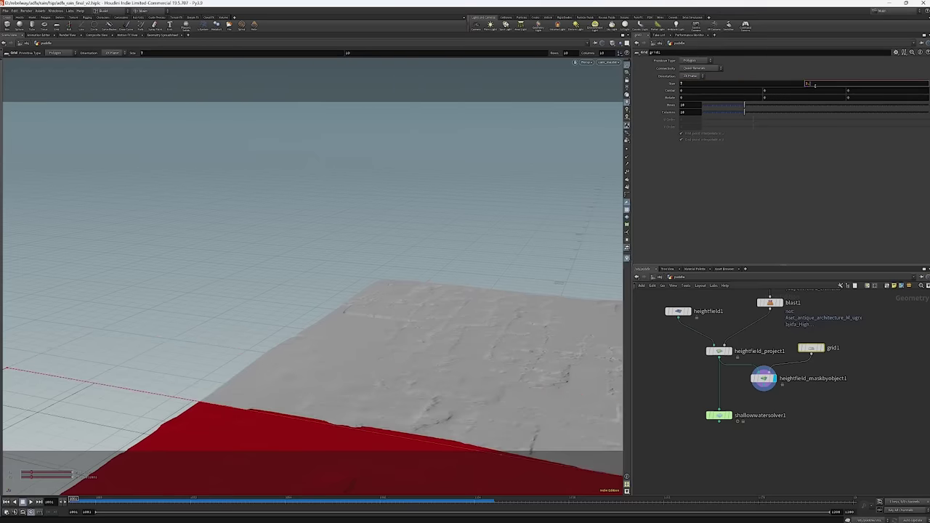
{"action": "key", "text": "Return"}
Move the grid over the height field and fit it just inside the edges, making it about 6.85 units long.
{"action": "key", "text": "h"}
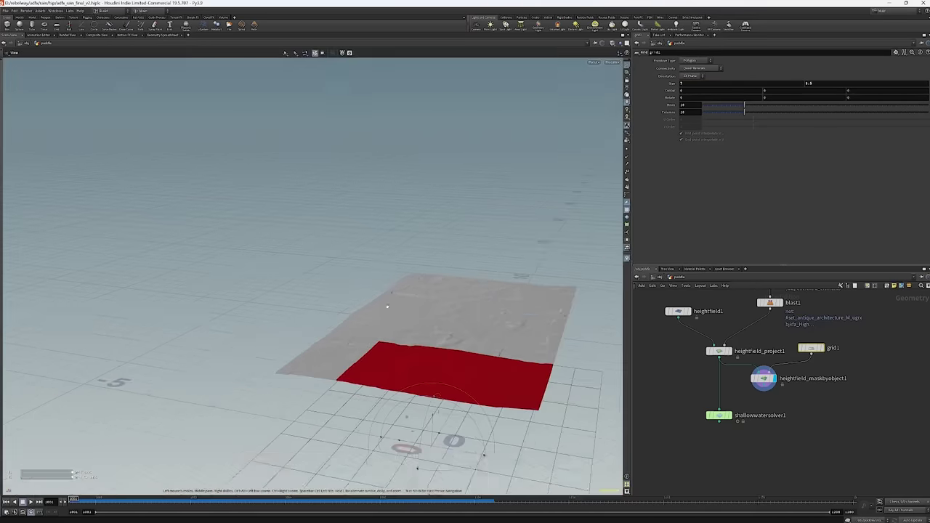
{"action": "left_click_drag", "start_coordinate": [468, 259], "coordinate": [298, 329]}
{"action": "key", "text": "Return"}
{"action": "left_click_drag", "start_coordinate": [143, 451], "coordinate": [468, 400]}
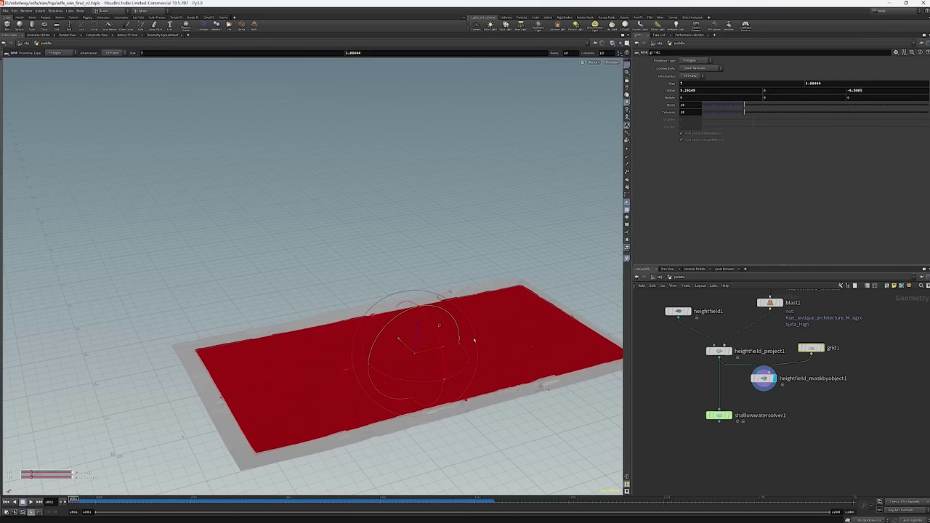
{"action": "left_click_drag", "start_coordinate": [567, 325], "coordinate": [568, 322]}
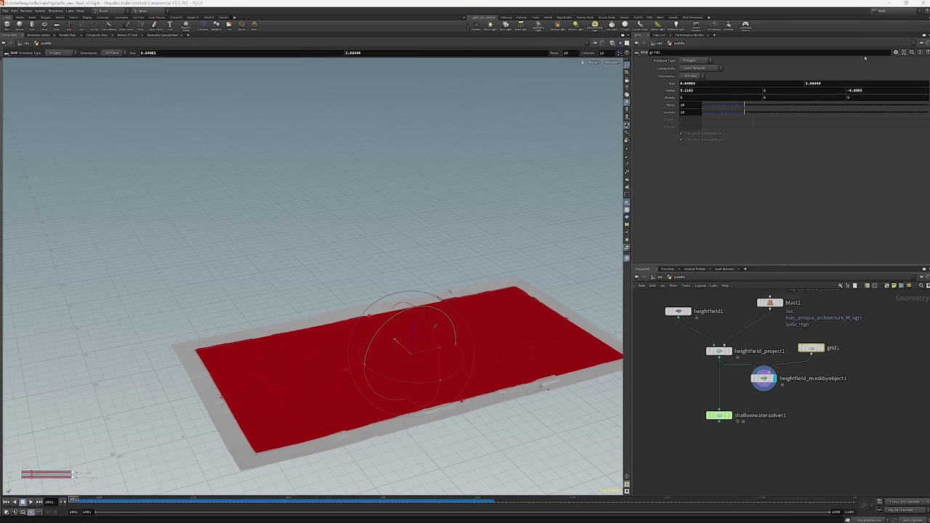
Set the HeightField Mask by Object node to mask by geometry above the heightfield.
{"action": "left_click", "coordinate": [763, 378]}
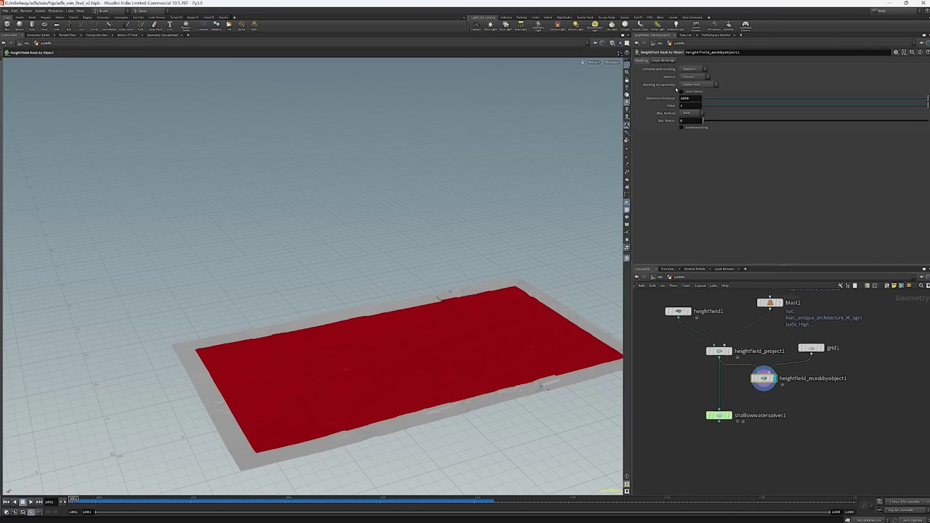
{"action": "mouse_move", "coordinate": [661, 87]}
{"action": "left_click", "coordinate": [703, 85]}
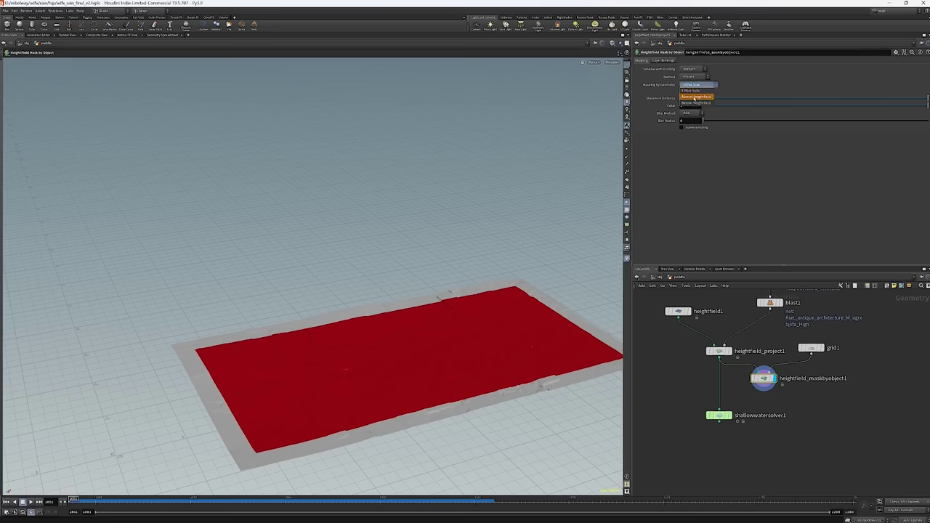
{"action": "left_click", "coordinate": [696, 96]}
Show the grid as a template and set its center height to 0.01 to enlarge the masked puddle areas.
{"action": "left_click", "coordinate": [803, 347]}
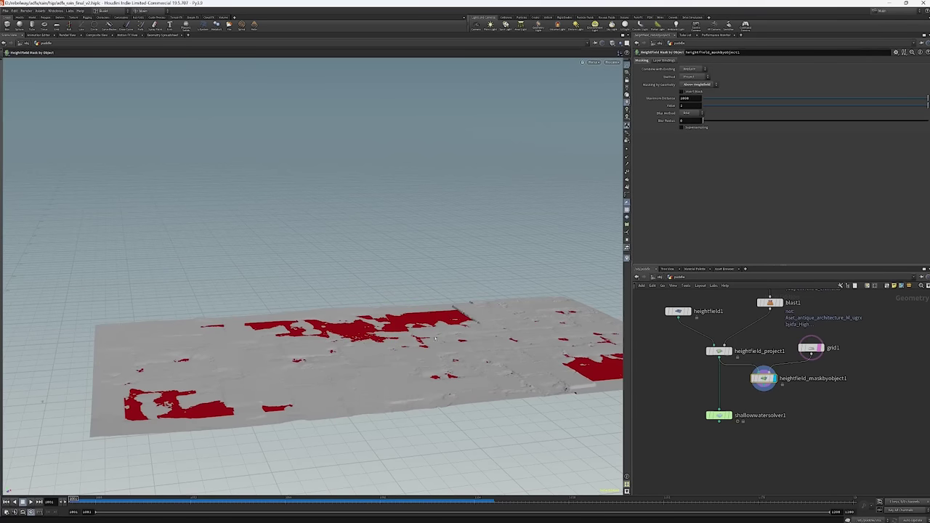
{"action": "left_click", "coordinate": [811, 347]}
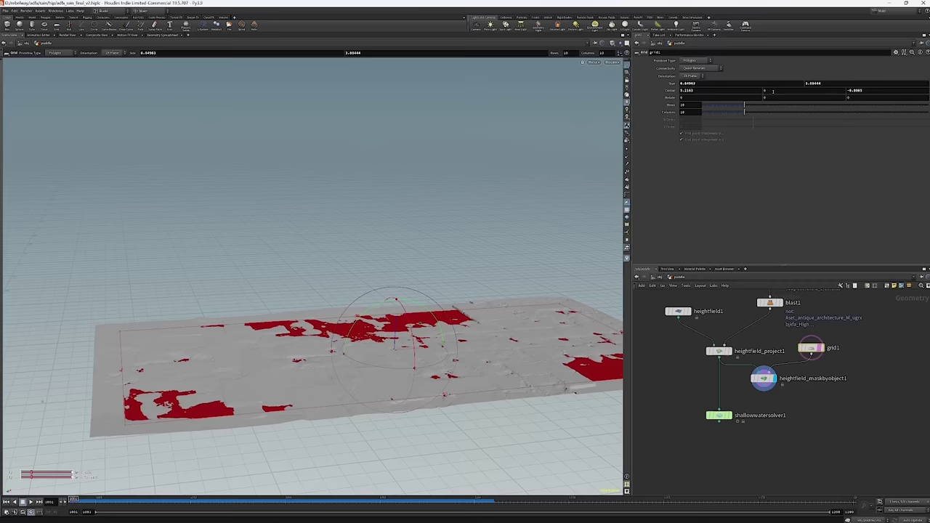
{"action": "left_click", "coordinate": [773, 91]}
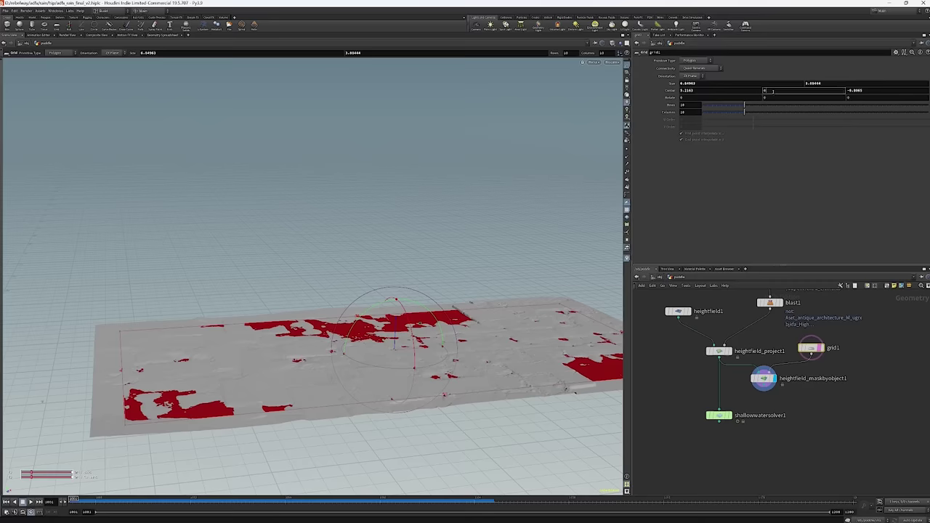
{"action": "key", "text": "Return"}
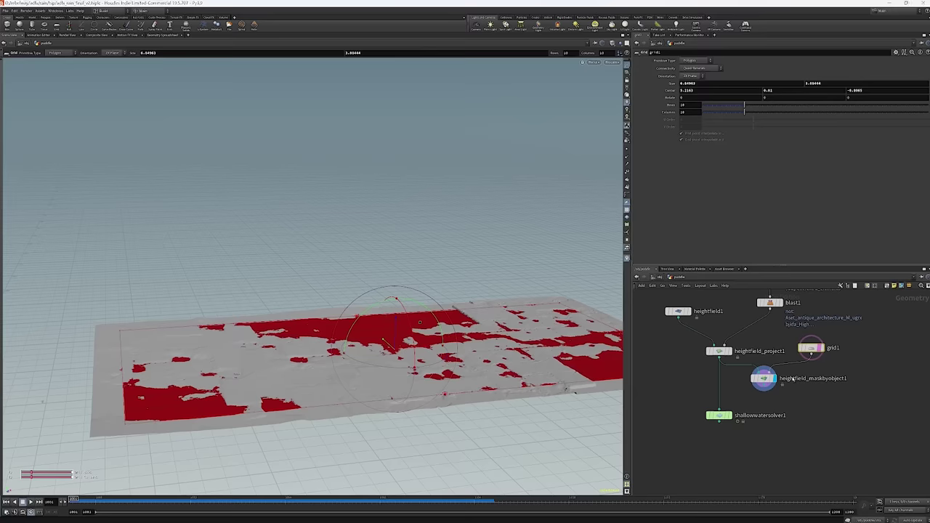
Connect the HeightField Mask by Object output to the Shallow Water Solver and display the solver.
{"action": "middle_click", "coordinate": [763, 378]}
{"action": "mouse_move", "coordinate": [731, 419]}
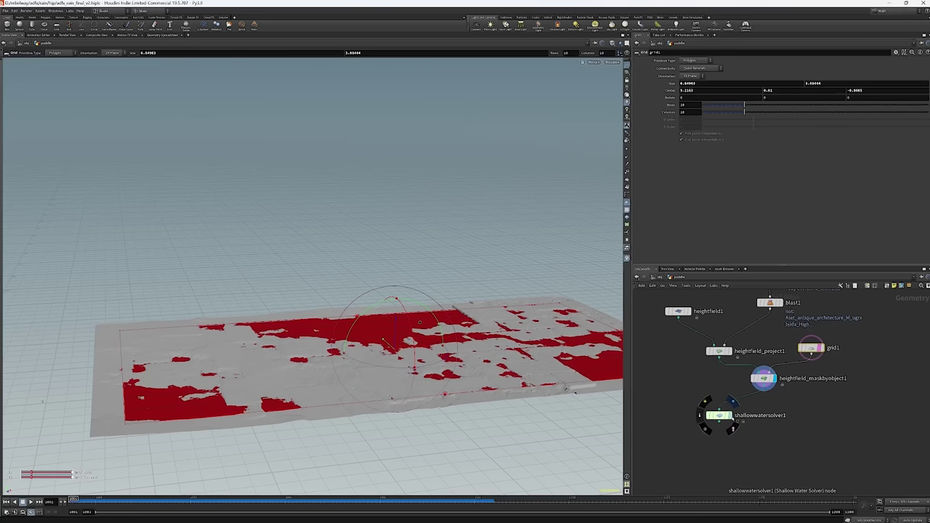
{"action": "left_click", "coordinate": [731, 420]}
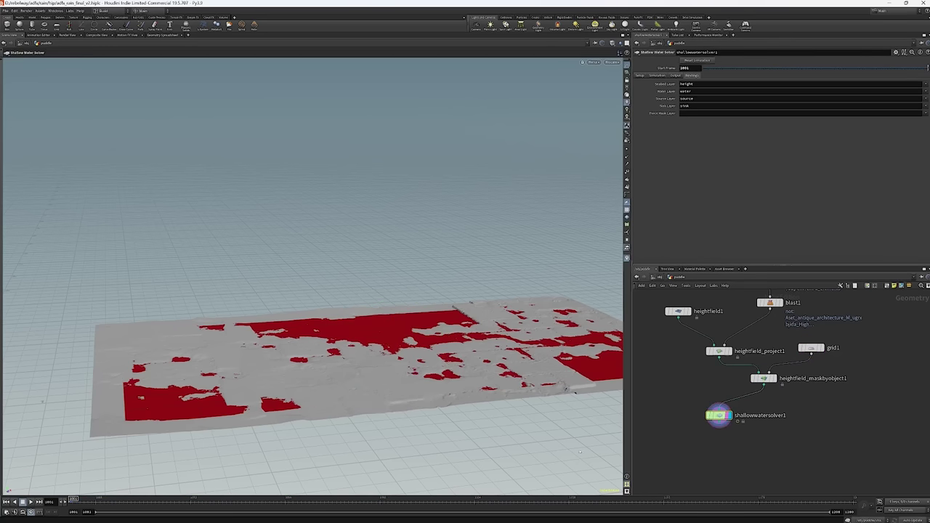
Play the simulation with the mask connected, return to the first frame and check the mask node's layer information.
{"action": "left_click", "coordinate": [30, 502]}
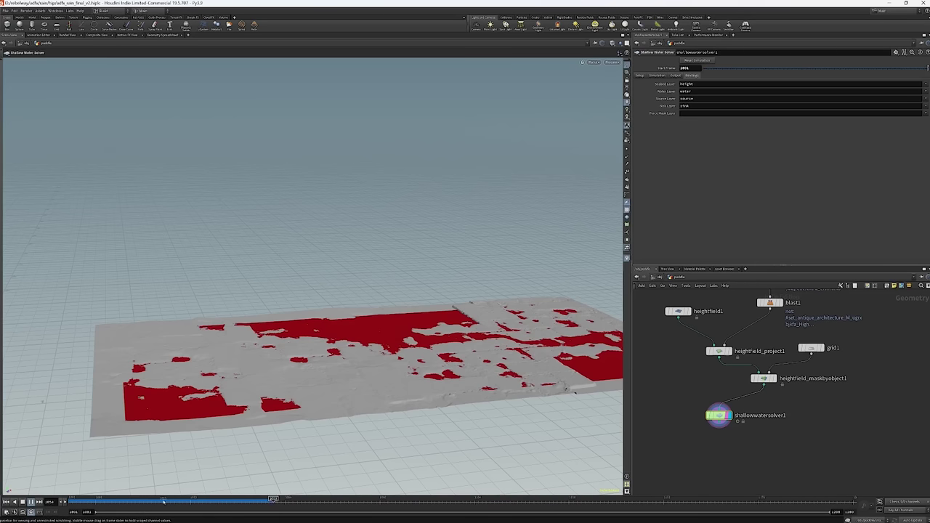
{"action": "key", "text": "ctrl+Up"}
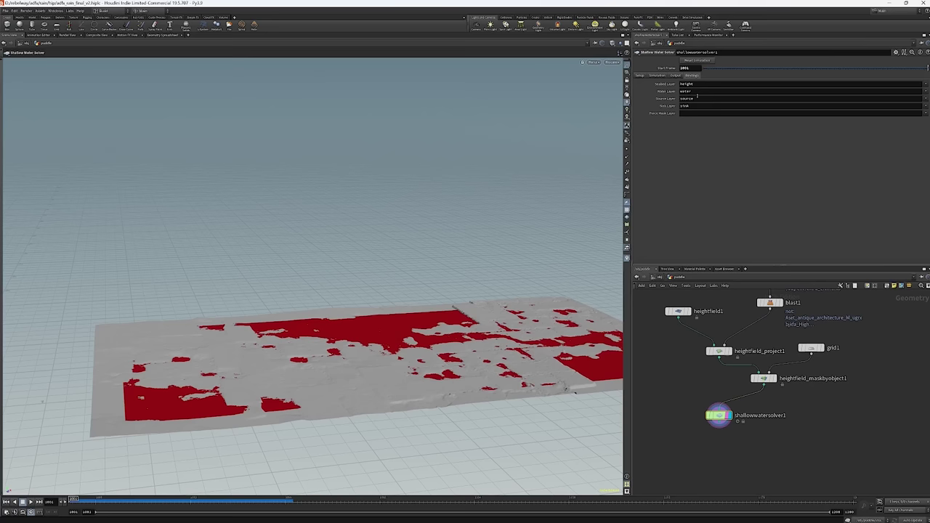
{"action": "middle_click", "coordinate": [763, 378]}
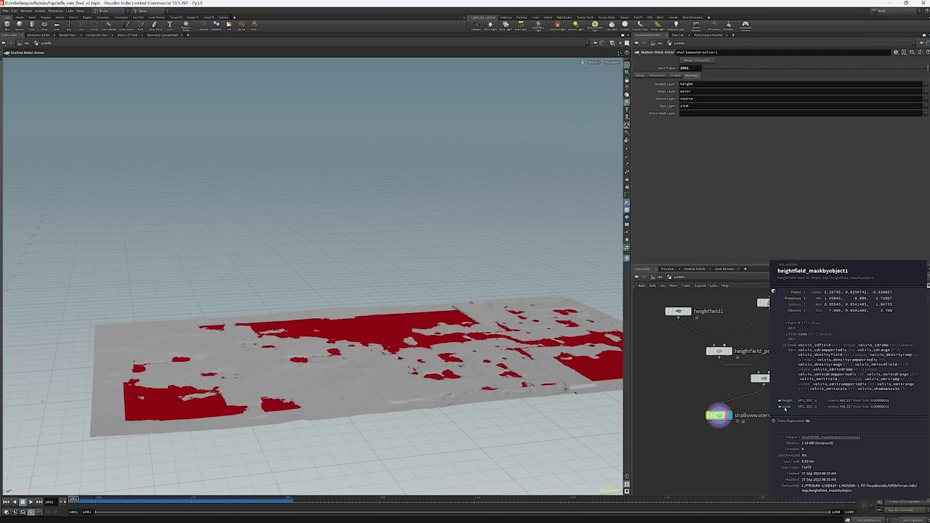
Set the Shallow Water Solver's source layer to mask, play the simulation and return to the first frame.
{"action": "double_click", "coordinate": [702, 99]}
{"action": "type", "text": "mask"}
{"action": "key", "text": "Return"}
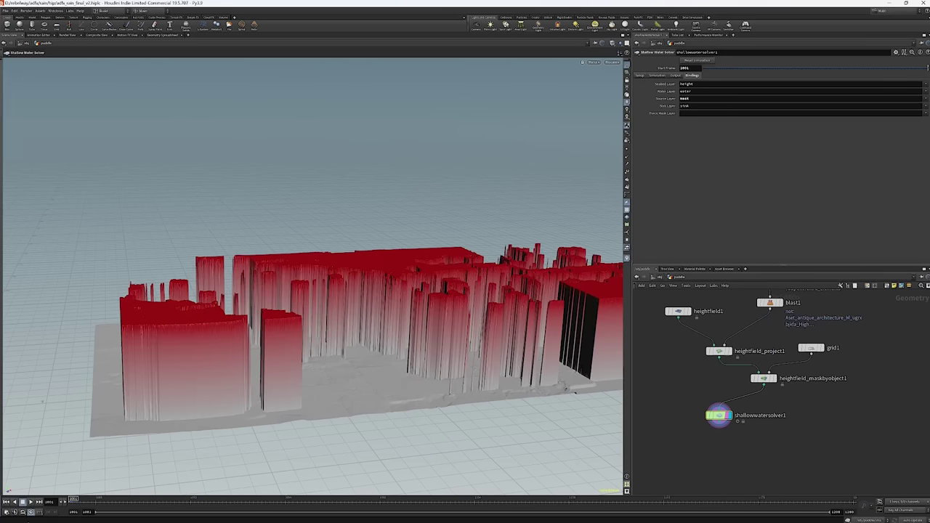
{"action": "left_click", "coordinate": [31, 502]}
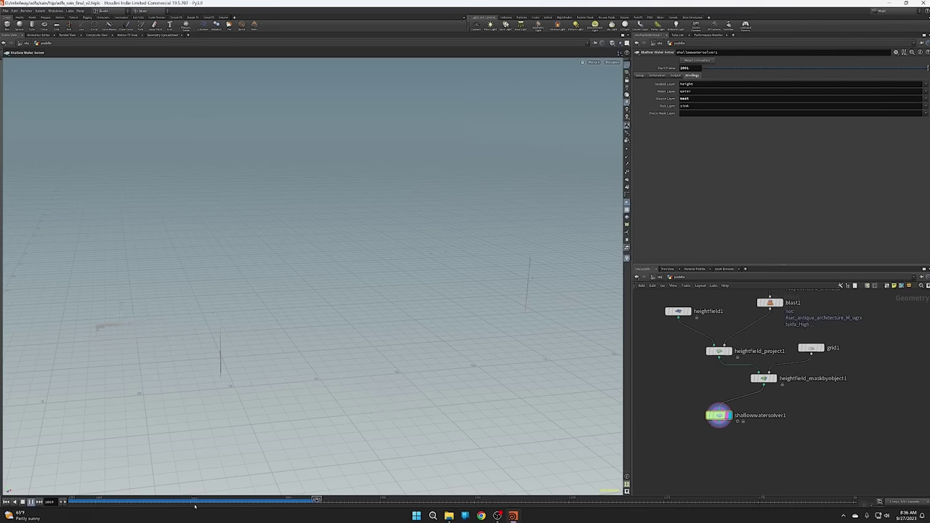
{"action": "left_click", "coordinate": [6, 502]}
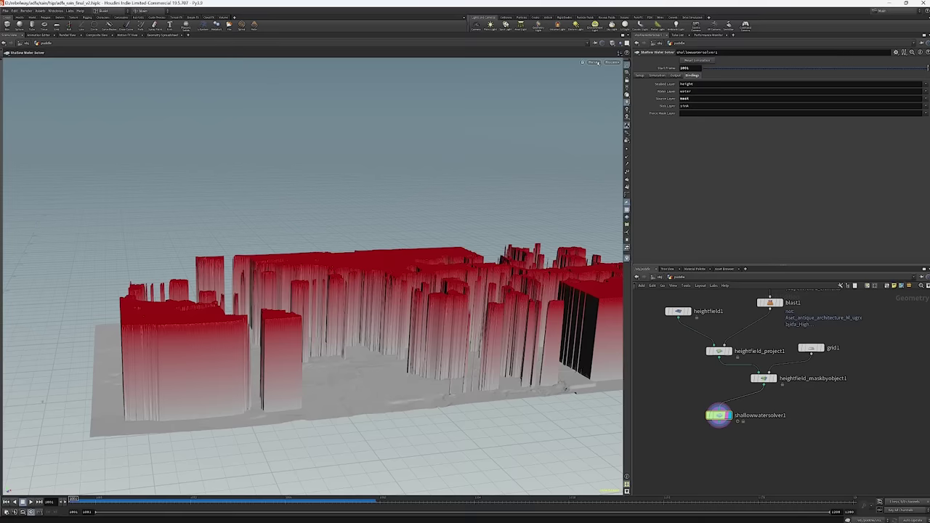
Reduce the solver's Source Scale to 0.02 and play the simulation to check the ground up close.
{"action": "left_click", "coordinate": [640, 77]}
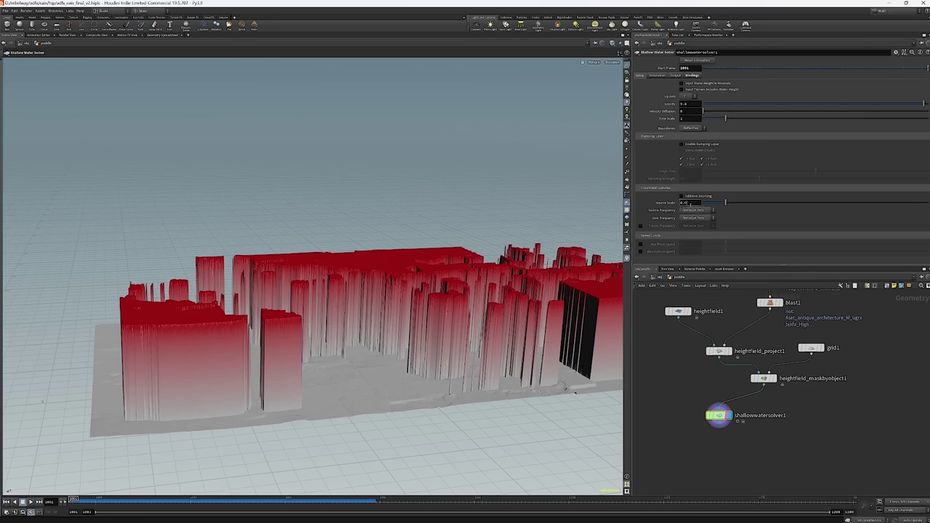
{"action": "left_click_drag", "start_coordinate": [724, 202], "coordinate": [703, 202]}
{"action": "key", "text": "Up"}
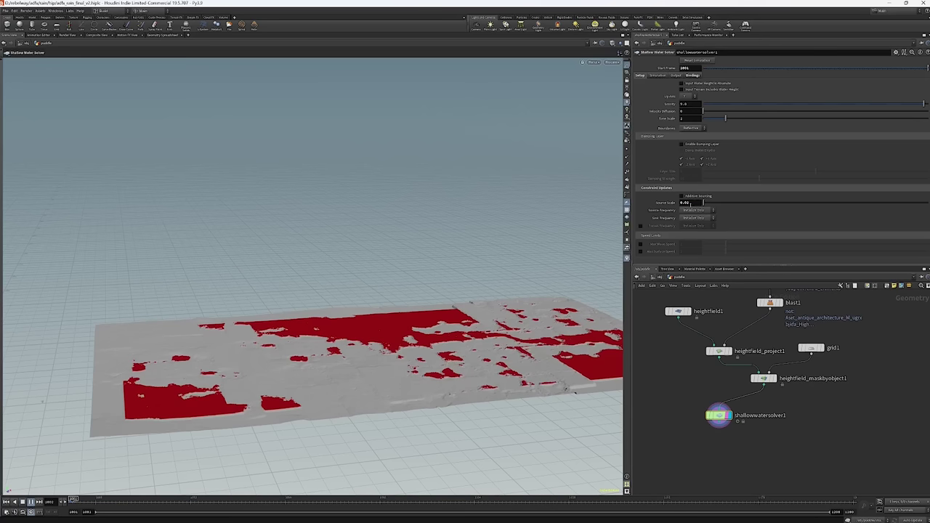
{"action": "right_click_drag", "start_coordinate": [457, 354], "coordinate": [488, 288]}
{"action": "mouse_move", "coordinate": [488, 287]}
{"action": "left_mouse_down"}
{"action": "mouse_move", "coordinate": [485, 325]}
{"action": "mouse_move", "coordinate": [484, 303]}
{"action": "left_mouse_up"}
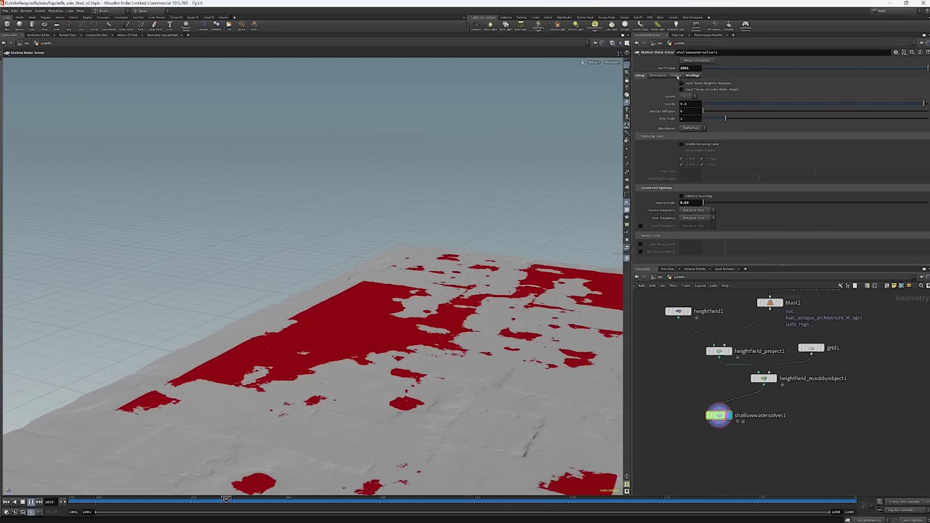
Set the solver's visualization to Color by Water Layer with a maximum visualize range of 0.05.
{"action": "left_click", "coordinate": [676, 75]}
{"action": "left_click", "coordinate": [692, 100]}
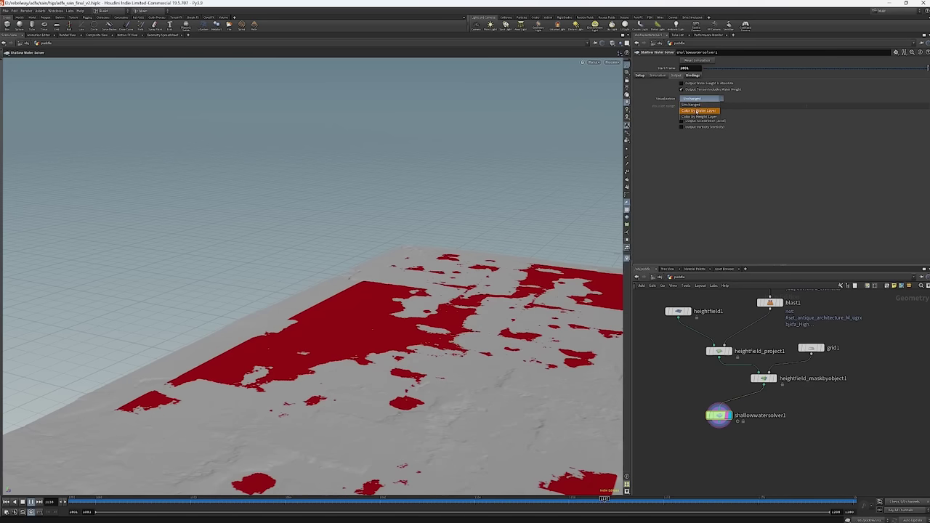
{"action": "left_click", "coordinate": [697, 111]}
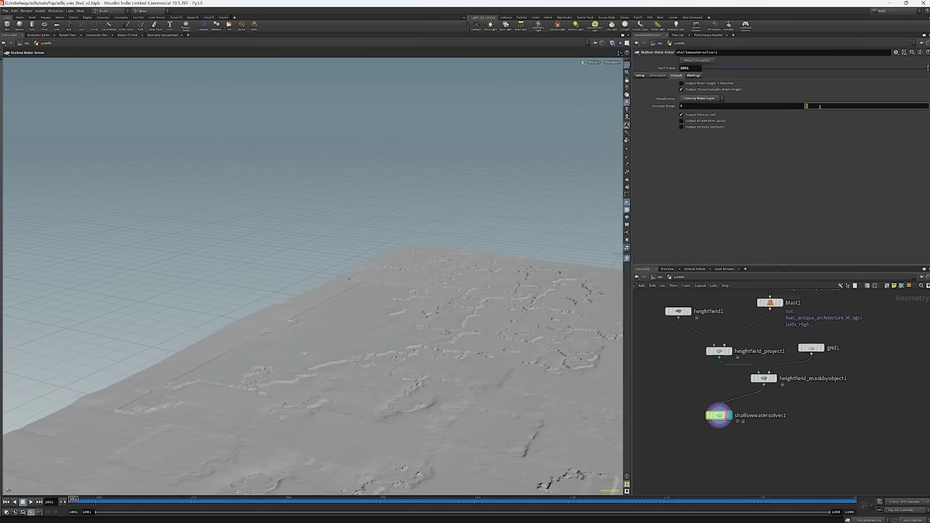
{"action": "type", "text": "5"}
{"action": "key", "text": "Return"}
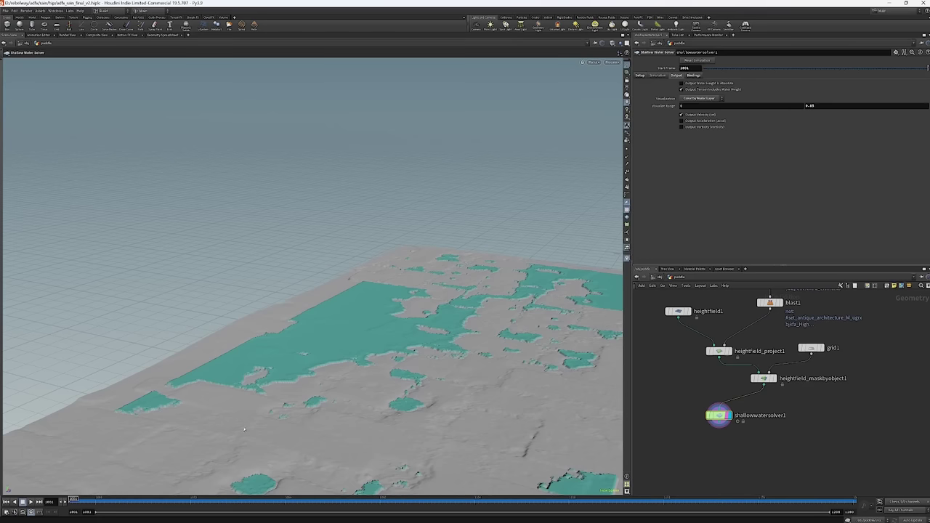
Play the coloured water simulation, examine how it spreads over the ground, and look through the scene camera at the first frame.
{"action": "left_click", "coordinate": [31, 502]}
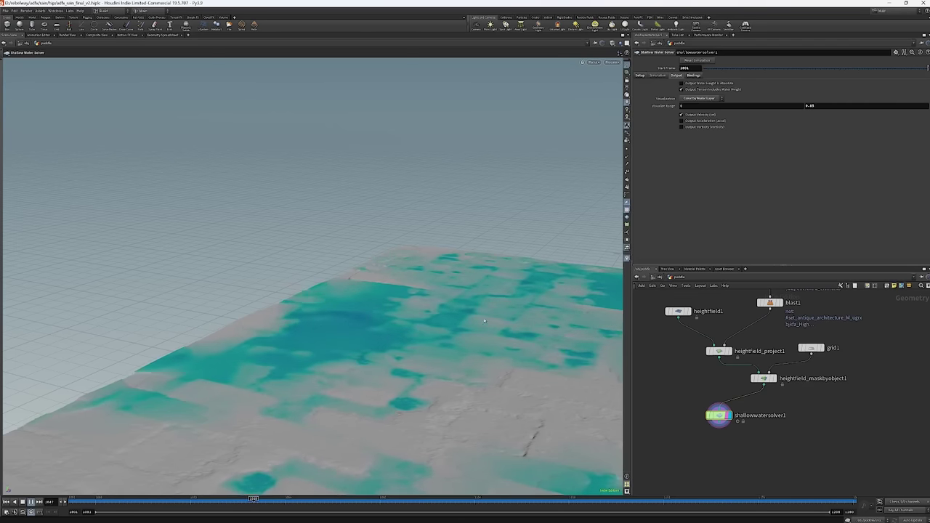
{"action": "left_click_drag", "start_coordinate": [509, 305], "coordinate": [414, 259]}
{"action": "scroll", "coordinate": [413, 259], "scroll_direction": "up", "scroll_amount": 3}
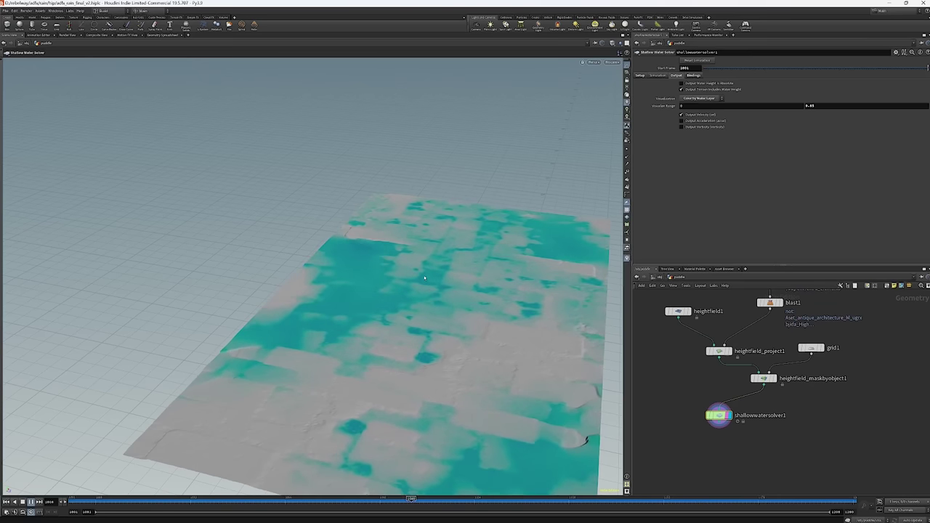
{"action": "key", "text": "ctrl+Up"}
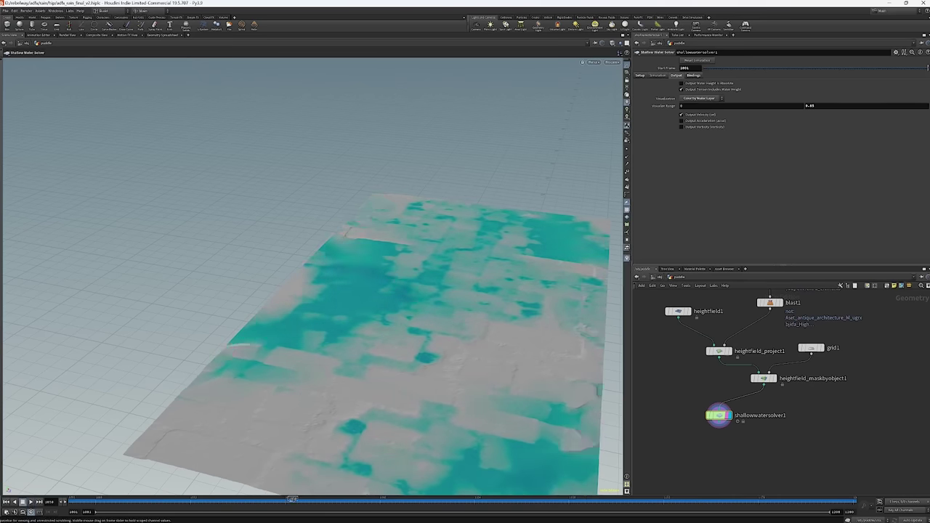
{"action": "left_click", "coordinate": [612, 62]}
{"action": "left_click", "coordinate": [622, 90]}
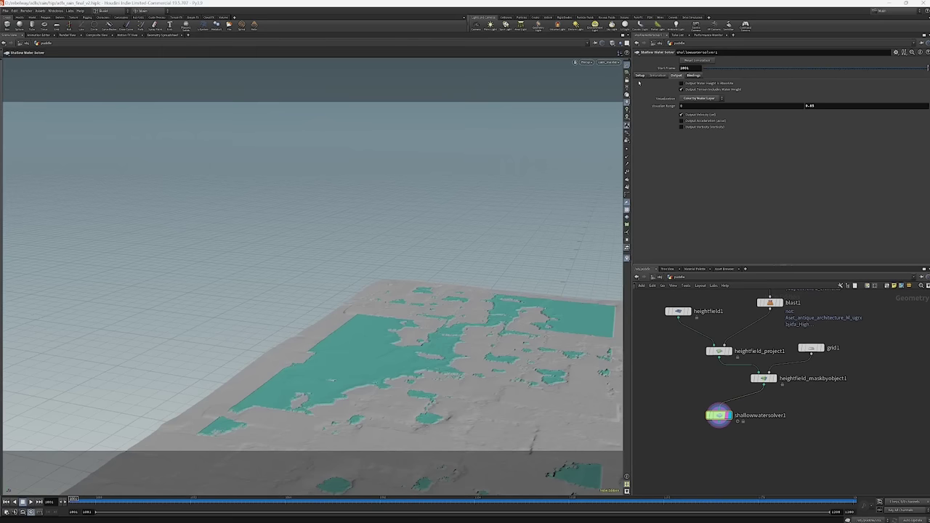
Set the solver's Source Frequency to Once per Frame, then play and scrub the simulation to check the water before returning to the first frame.
{"action": "left_click", "coordinate": [640, 75]}
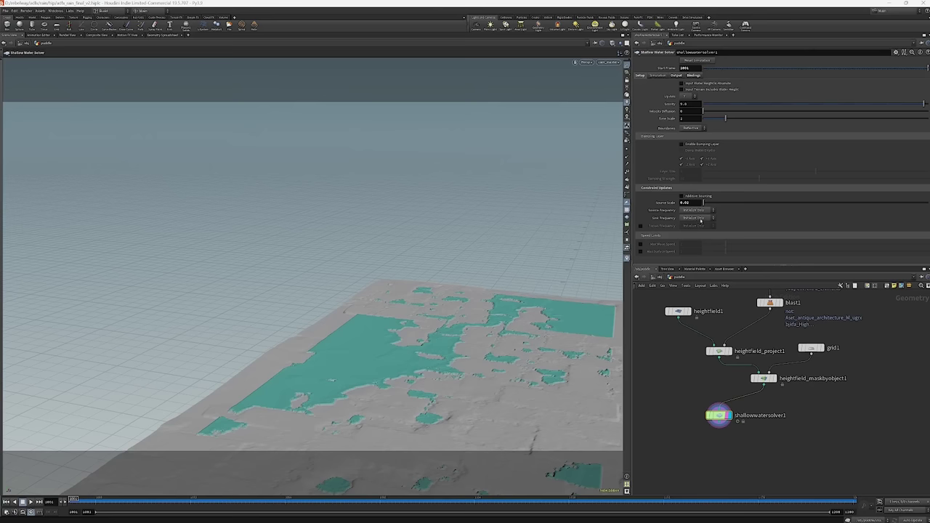
{"action": "left_click", "coordinate": [698, 210]}
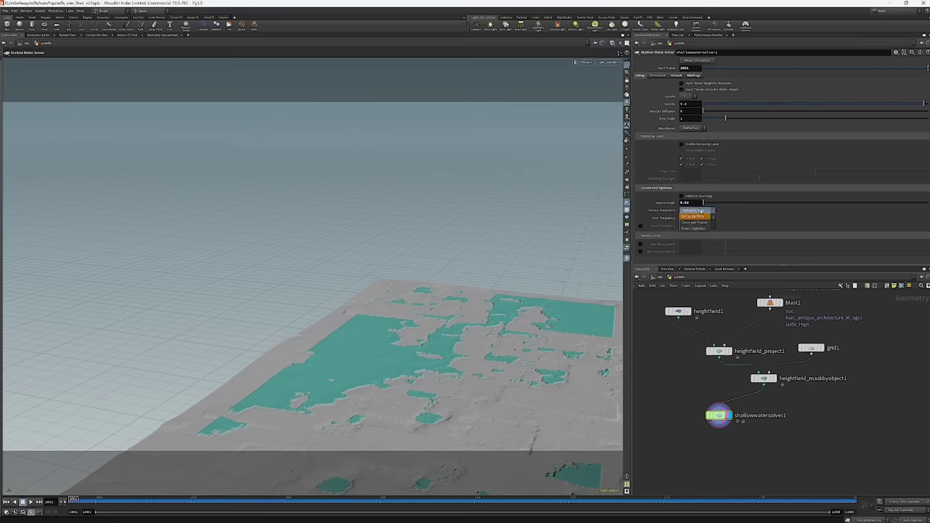
{"action": "left_click", "coordinate": [695, 223]}
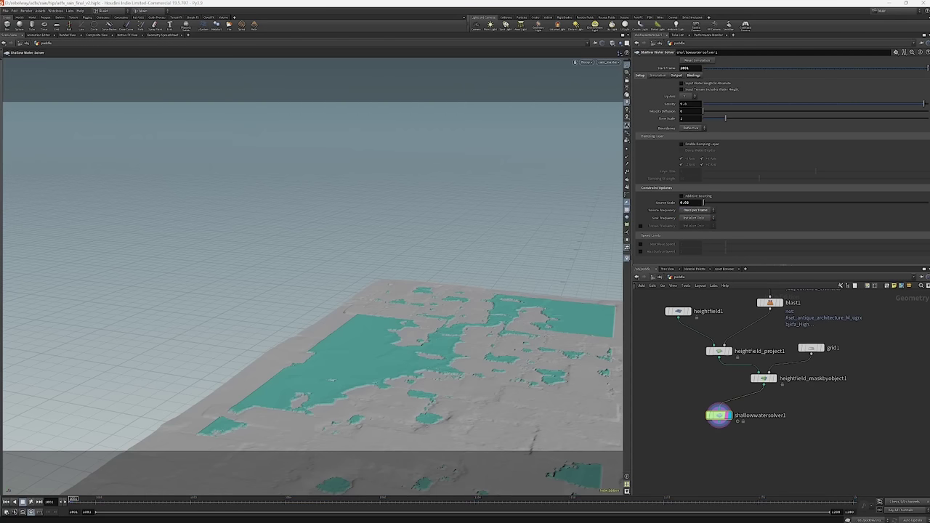
{"action": "key", "text": "Up"}
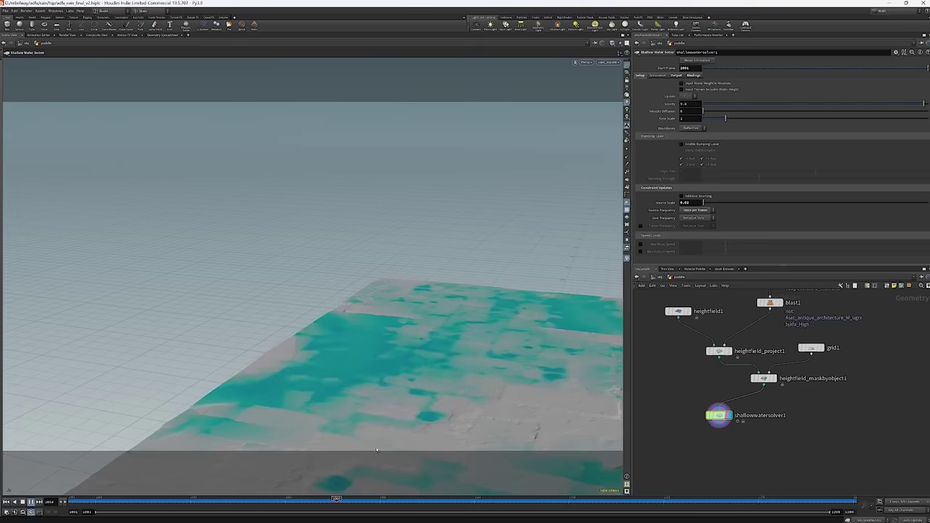
{"action": "left_click", "coordinate": [359, 500]}
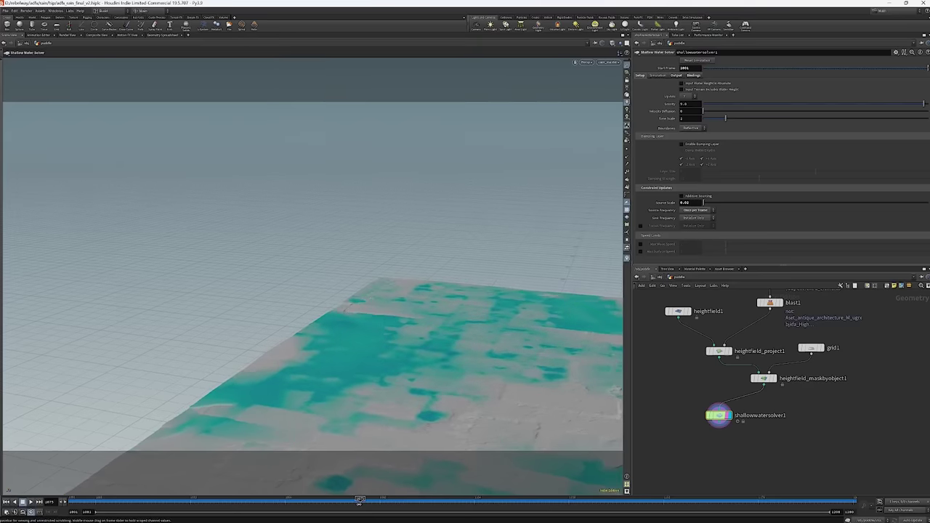
{"action": "left_click_drag", "start_coordinate": [359, 502], "coordinate": [482, 516]}
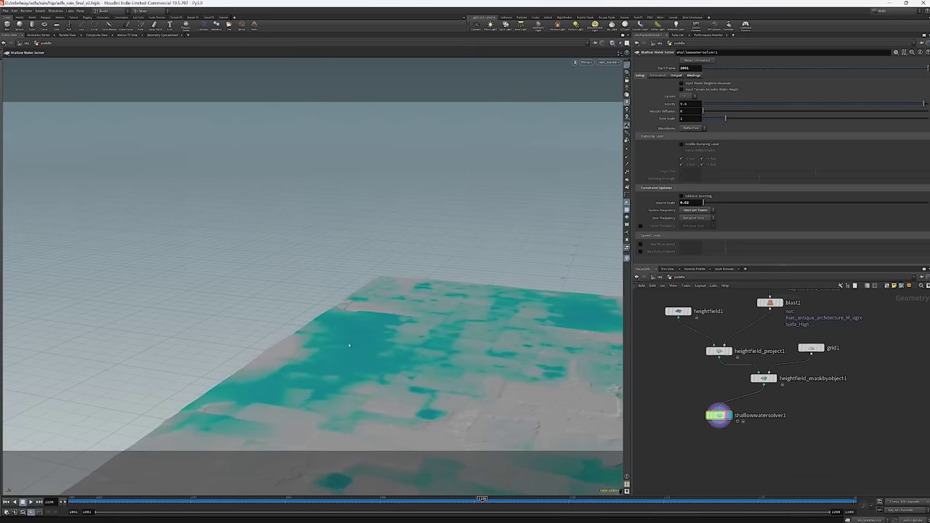
{"action": "key", "text": "ctrl+Left"}
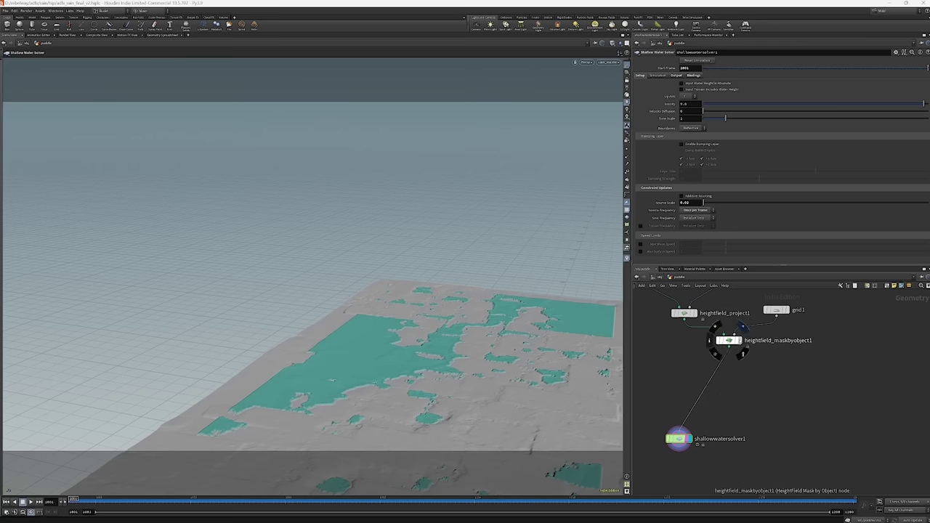
Add a Scatter node fed by the HeightField Mask by Object output and display it.
{"action": "left_click", "coordinate": [729, 341]}
{"action": "left_click_drag", "start_coordinate": [729, 342], "coordinate": [712, 344]}
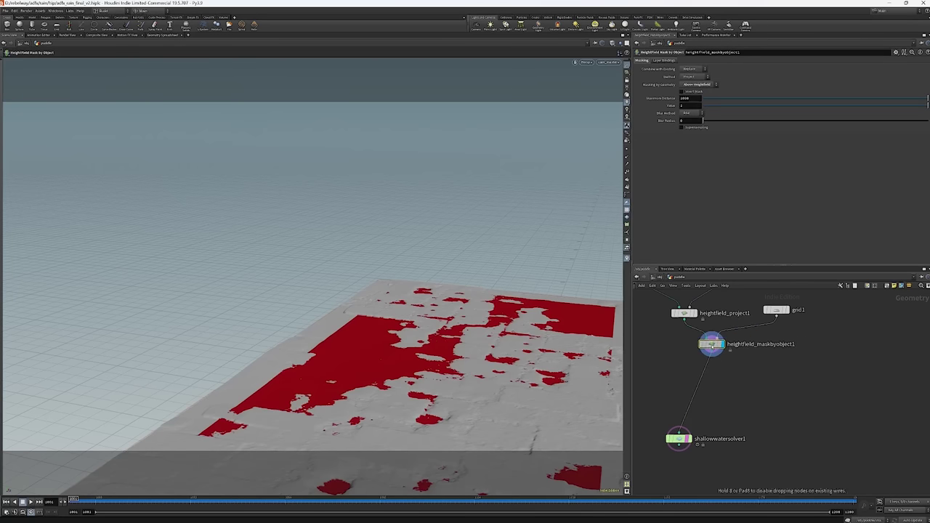
{"action": "key", "text": "Tab"}
{"action": "type", "text": "sca"}
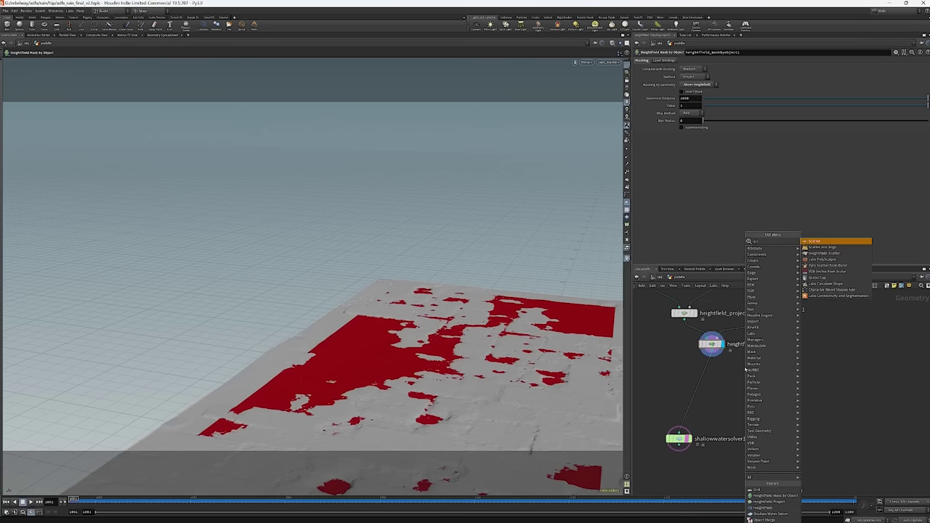
{"action": "key", "text": "Return"}
{"action": "left_click", "coordinate": [767, 372]}
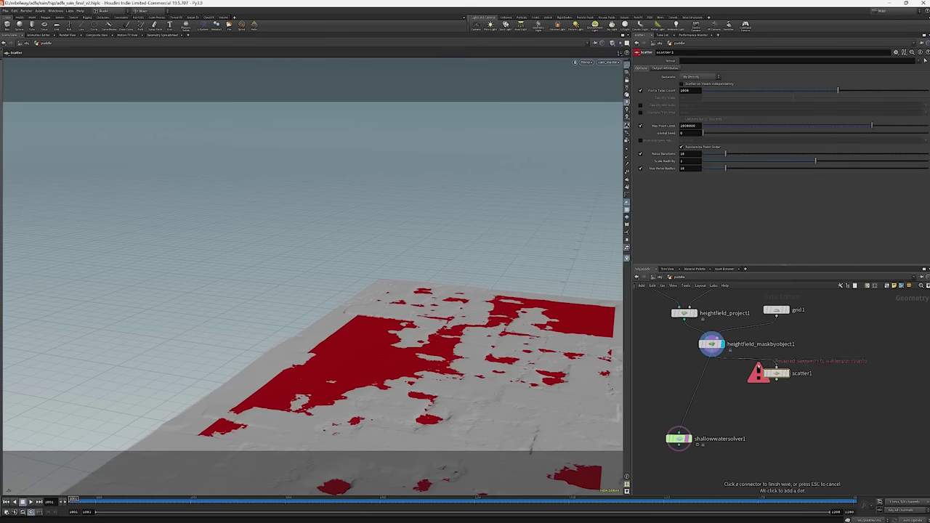
{"action": "left_click", "coordinate": [791, 361]}
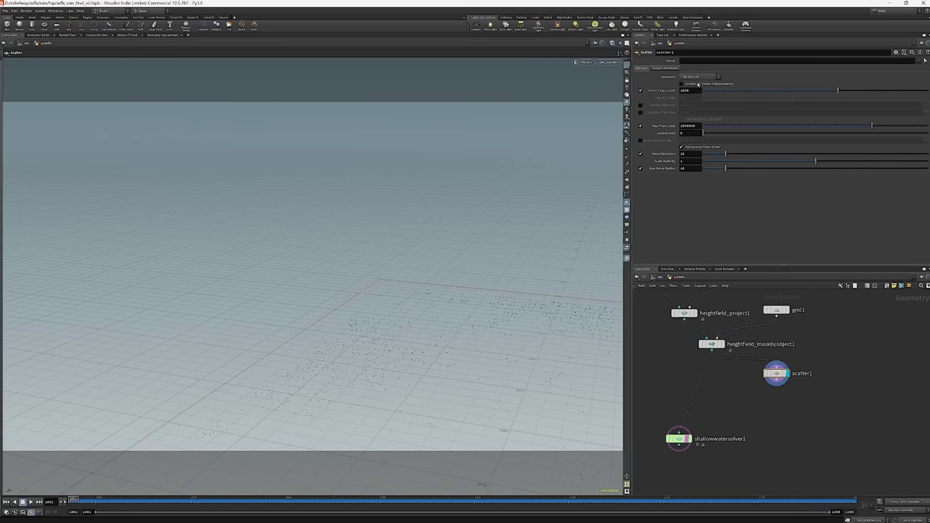
{"action": "left_click", "coordinate": [921, 62]}
{"action": "left_click", "coordinate": [911, 79]}
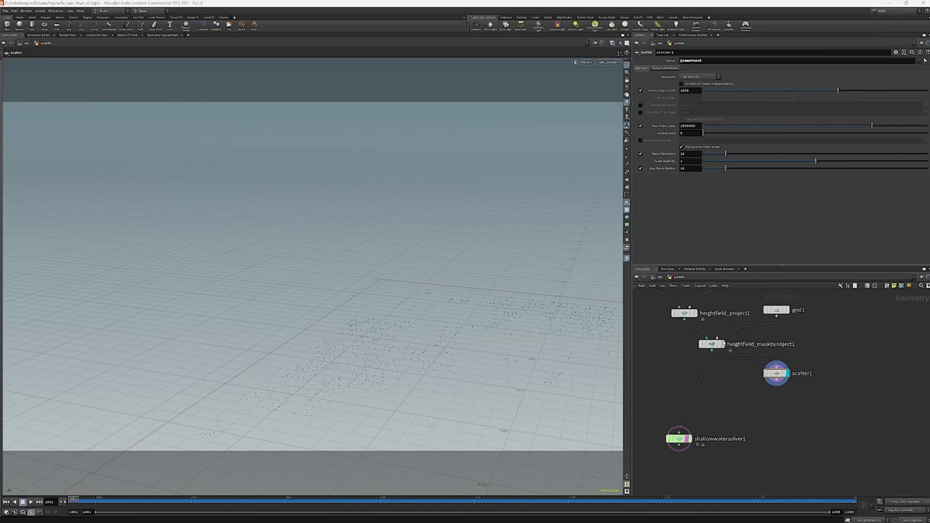
{"action": "left_click", "coordinate": [720, 344]}
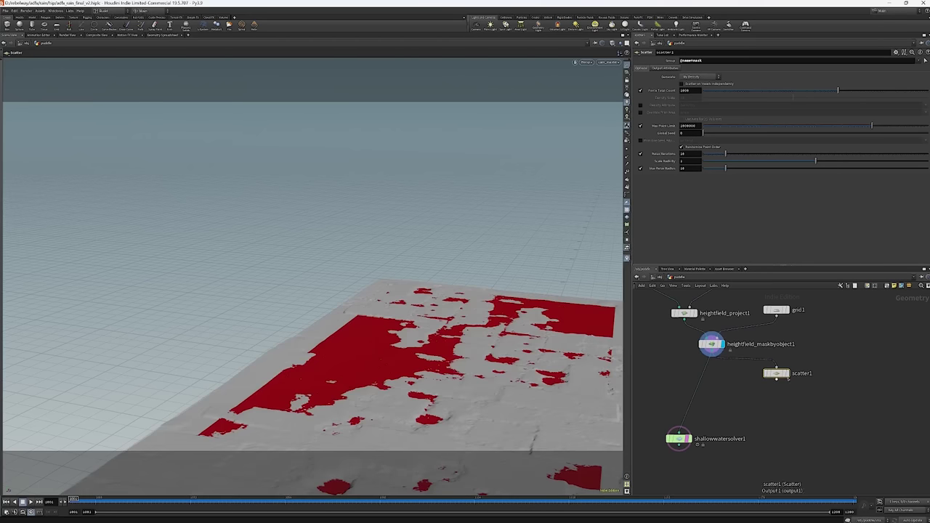
{"action": "left_click", "coordinate": [787, 375]}
{"action": "key", "text": "Tab"}
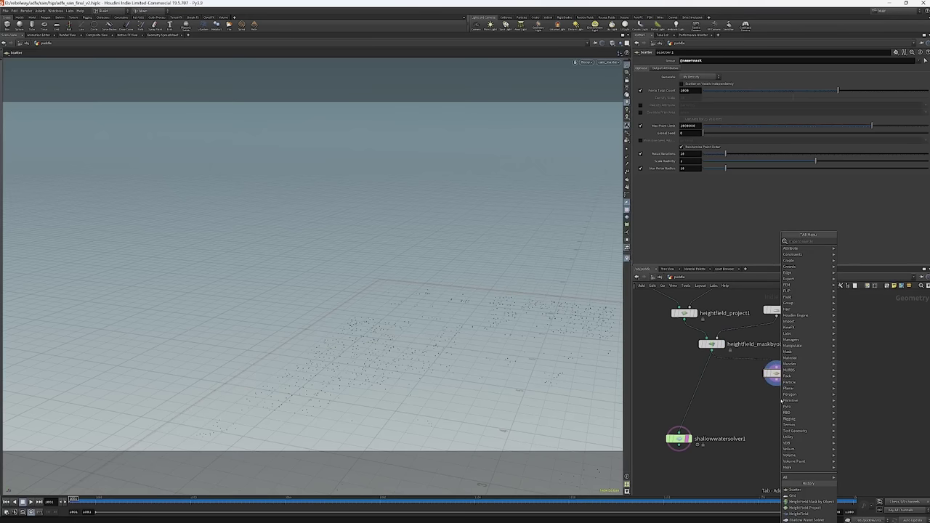
{"action": "type", "text": "attribwrangle"}
{"action": "key", "text": "Return"}
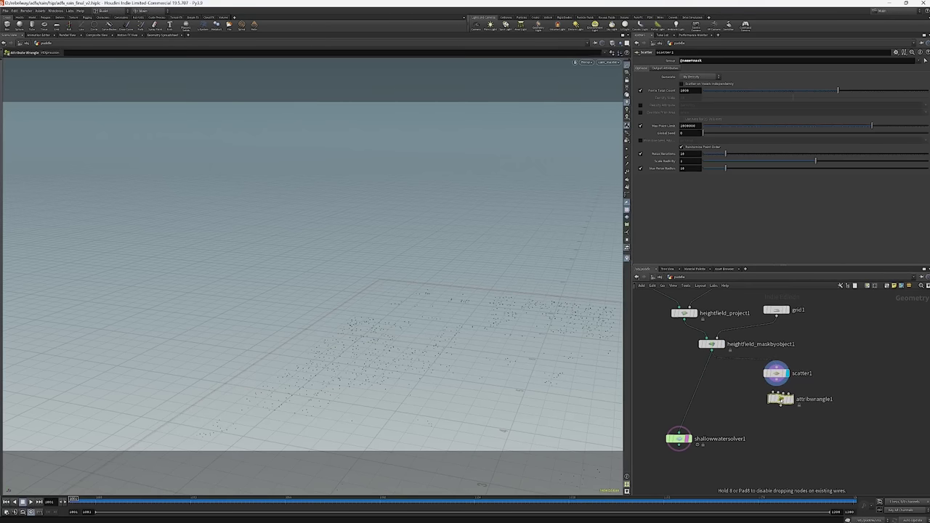
{"action": "left_click", "coordinate": [780, 399]}
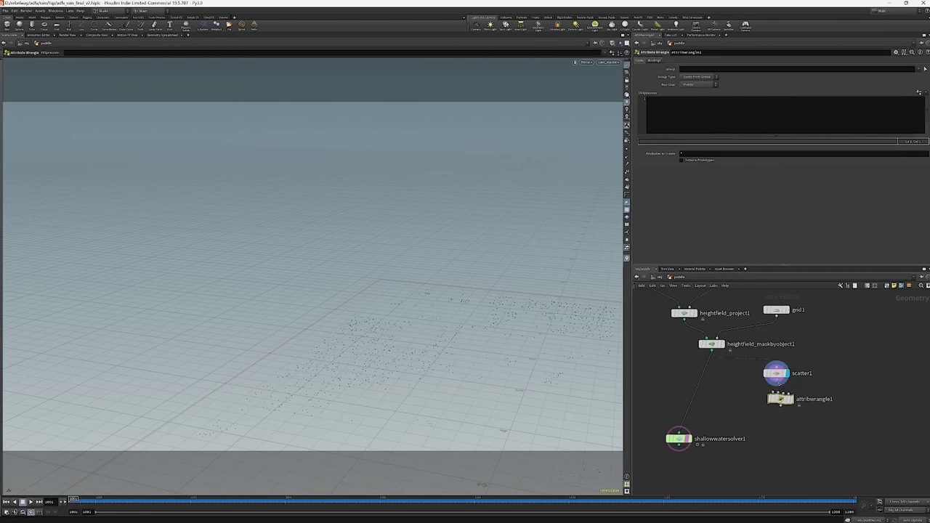
{"action": "left_click", "coordinate": [777, 383]}
{"action": "left_click", "coordinate": [776, 391]}
{"action": "left_click", "coordinate": [787, 398]}
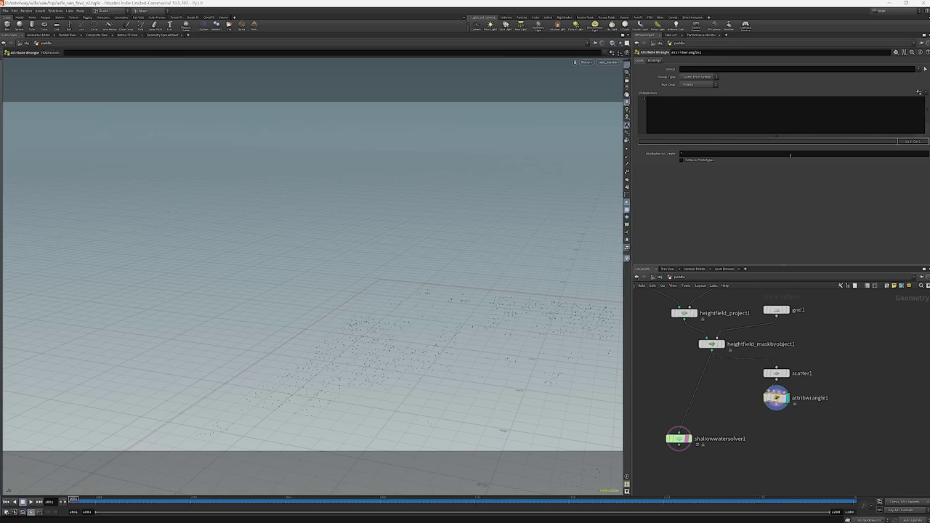
{"action": "left_click", "coordinate": [712, 97]}
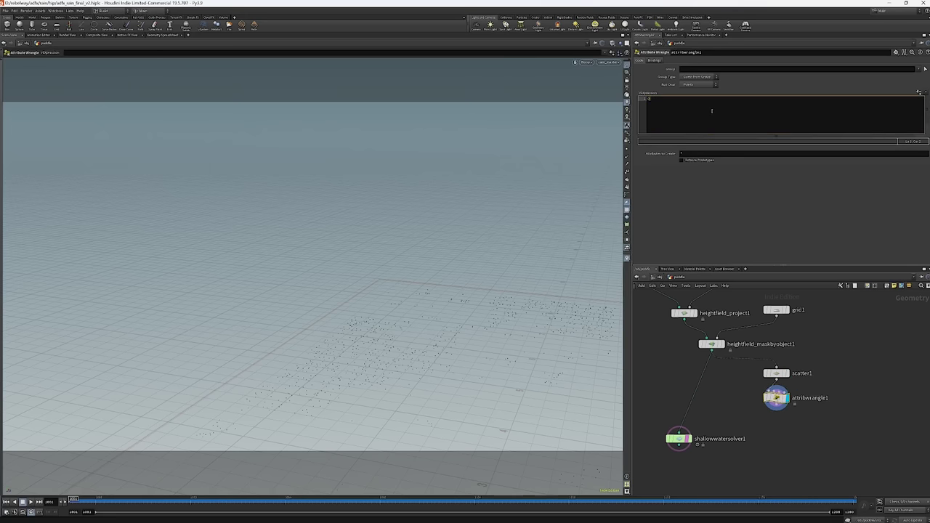
{"action": "type", "text": "@pscale = 0.05;"}
Set the Scatter node's Force Total Count to 50.
{"action": "left_click", "coordinate": [777, 373]}
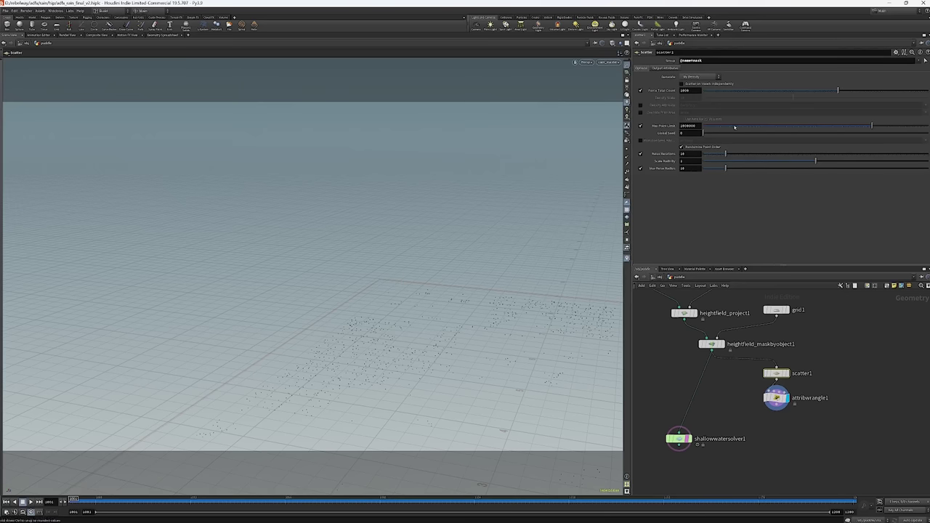
{"action": "double_click", "coordinate": [691, 90]}
{"action": "type", "text": "50"}
{"action": "key", "text": "Return"}
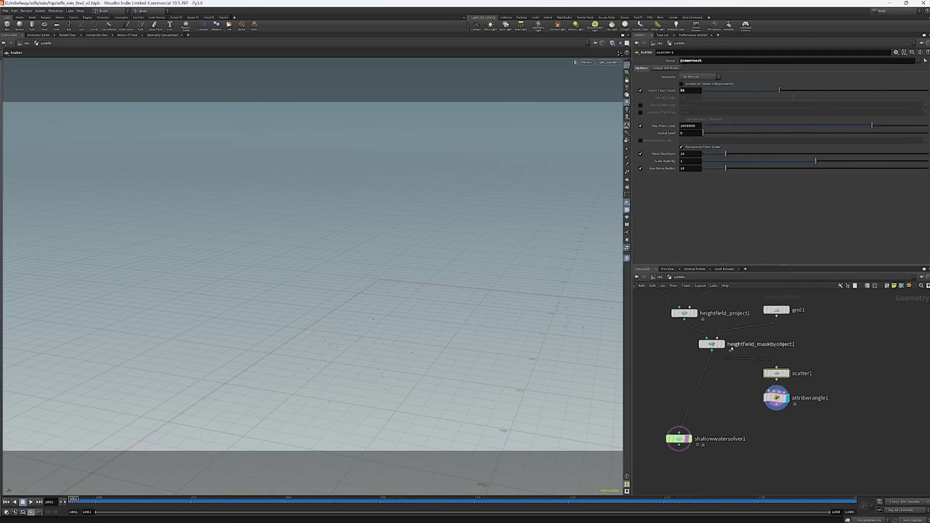
Add a Copy to Points node below the Attribute Wrangle.
{"action": "key", "text": "Tab"}
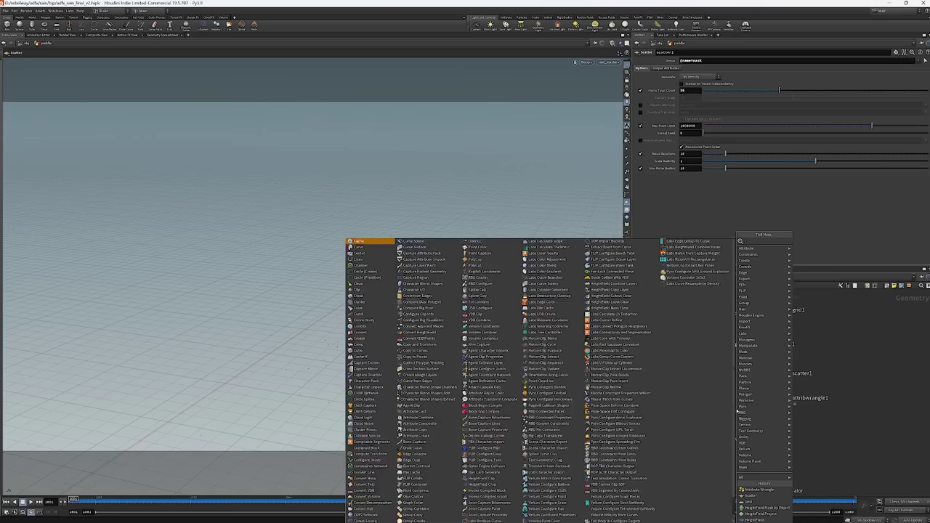
{"action": "type", "text": "copy"}
{"action": "key", "text": "Down"}
{"action": "key", "text": "Down"}
{"action": "key", "text": "Return"}
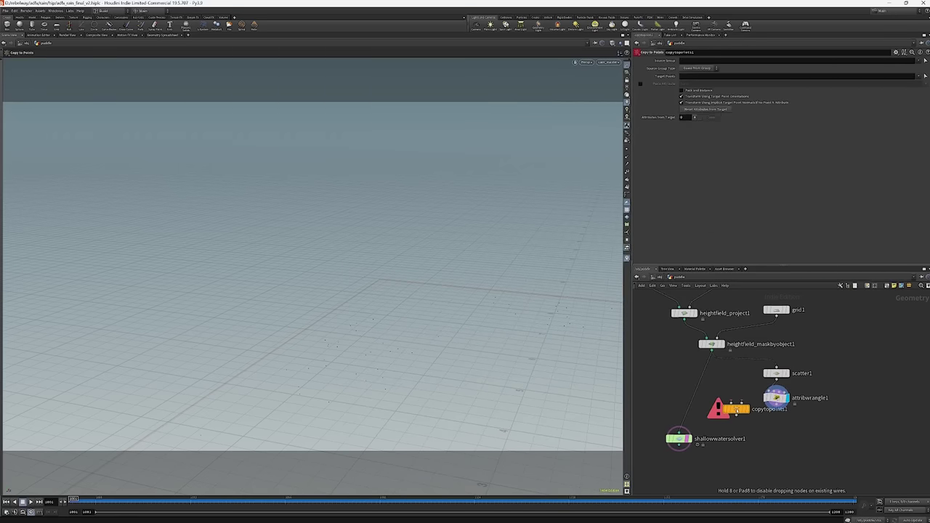
{"action": "left_click", "coordinate": [751, 420]}
Add a Sphere node, copy it onto the wrangled scatter points through Copy to Points, and display the result.
{"action": "key", "text": "Tab"}
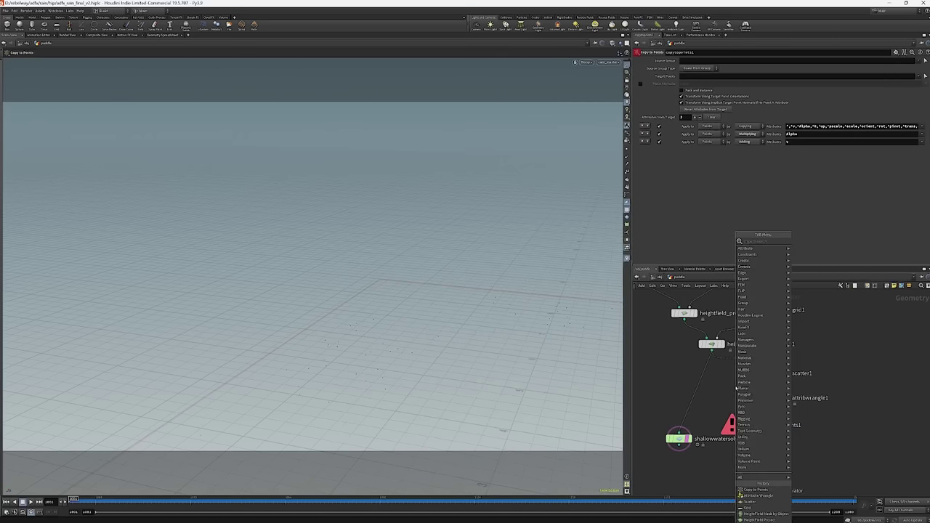
{"action": "type", "text": "sph"}
{"action": "key", "text": "Return"}
{"action": "left_click", "coordinate": [735, 386]}
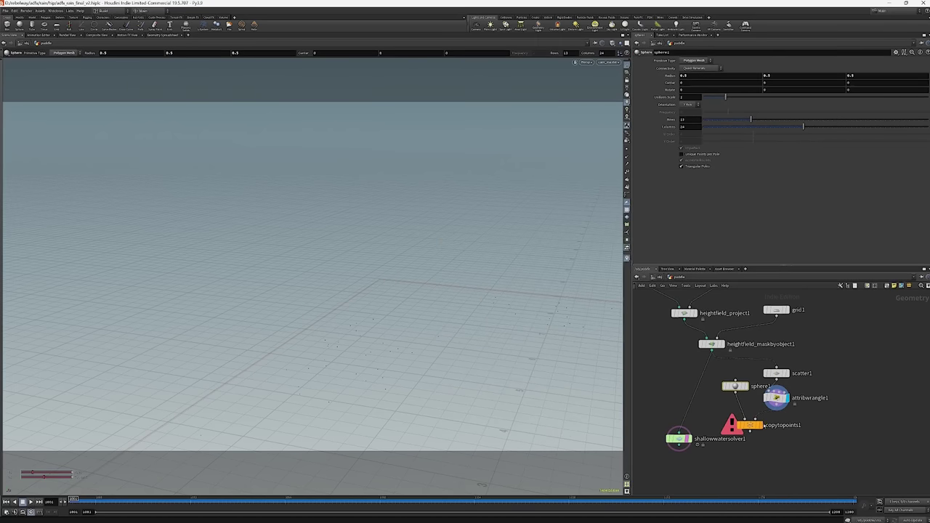
{"action": "middle_click_drag", "start_coordinate": [735, 386], "coordinate": [760, 329]}
{"action": "left_click_drag", "start_coordinate": [705, 381], "coordinate": [668, 471]}
{"action": "left_click", "coordinate": [785, 367]}
Play the timeline to check whether the copied spheres change over time, and return to the first frame.
{"action": "middle_click_drag", "start_coordinate": [699, 380], "coordinate": [707, 350]}
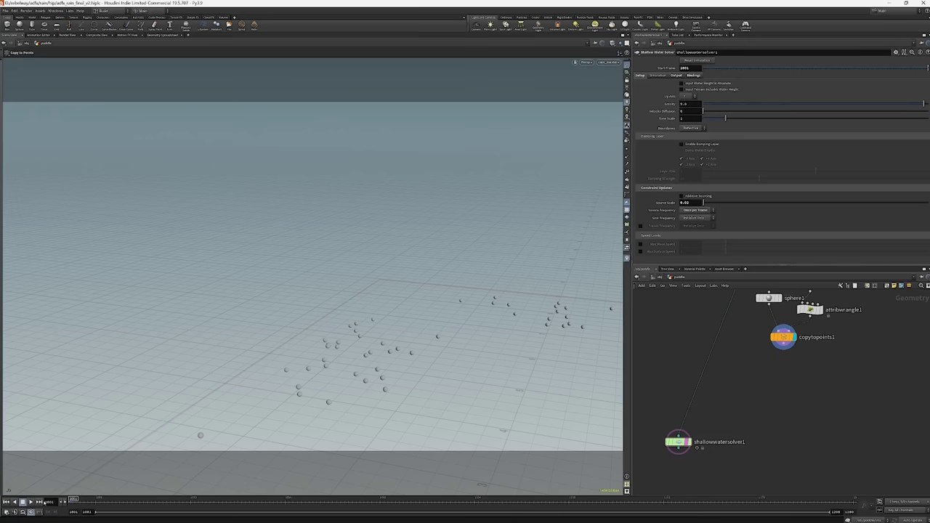
{"action": "left_click", "coordinate": [32, 502]}
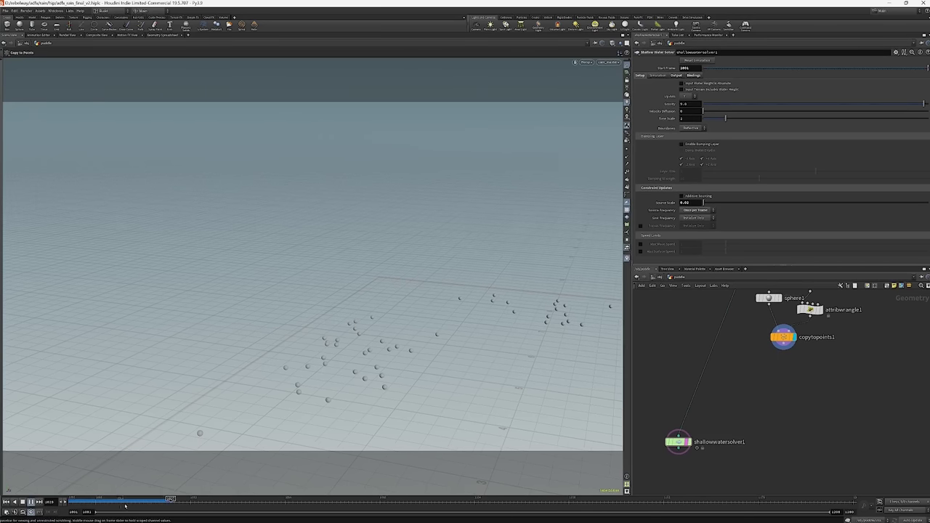
{"action": "key", "text": "ctrl+Up"}
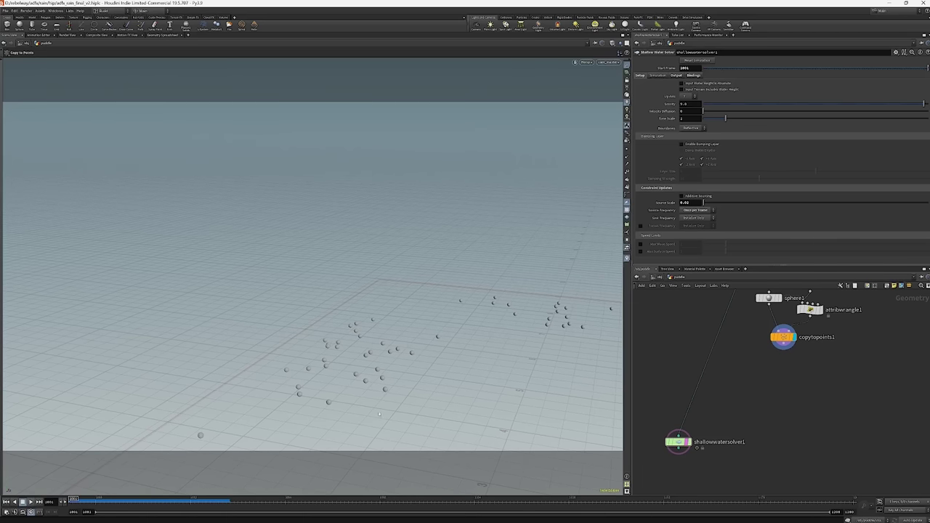
Set the Scatter node's Global Seed to $F and preview the animated points.
{"action": "middle_click_drag", "start_coordinate": [731, 340], "coordinate": [703, 378]}
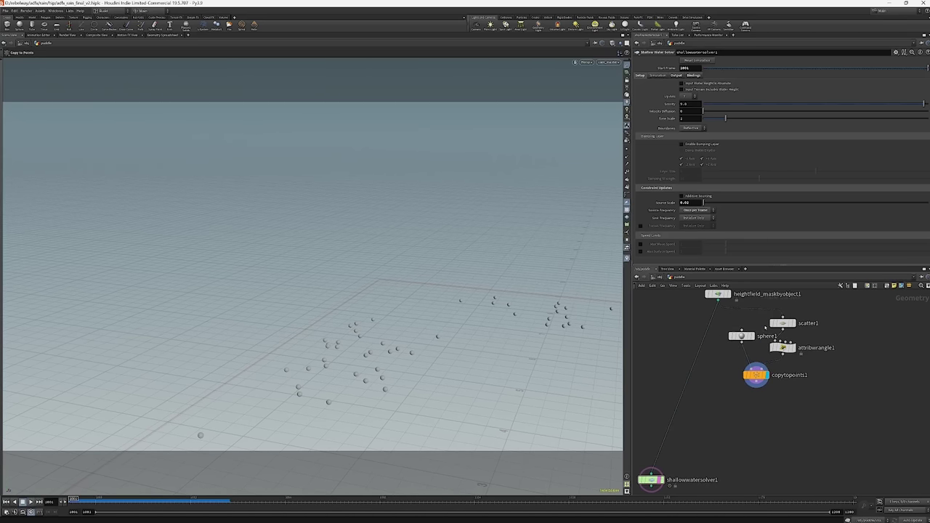
{"action": "left_click", "coordinate": [776, 322]}
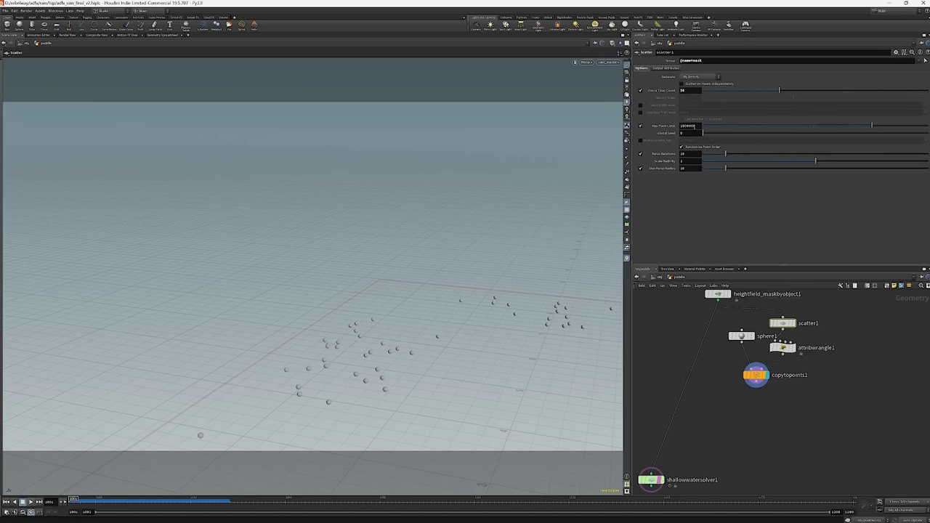
{"action": "left_click", "coordinate": [689, 133]}
{"action": "type", "text": "$"}
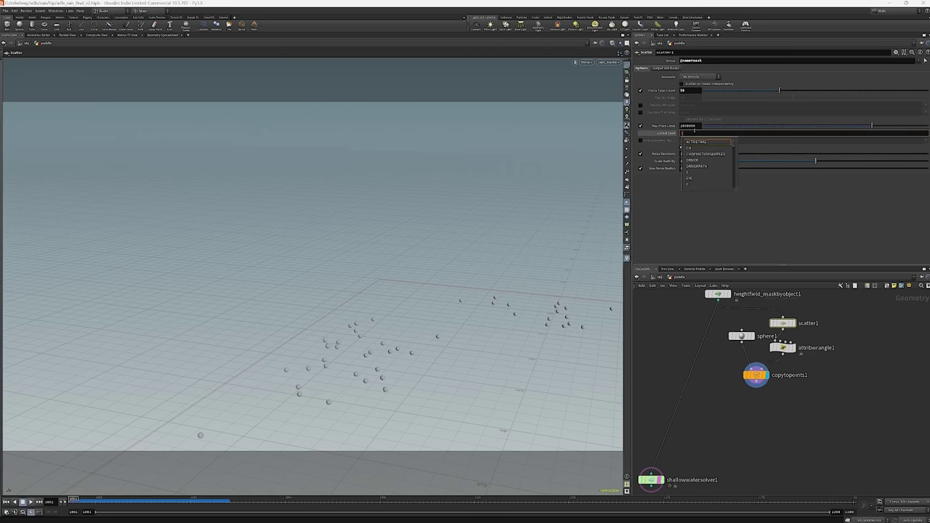
{"action": "type", "text": "F"}
{"action": "key", "text": "Return"}
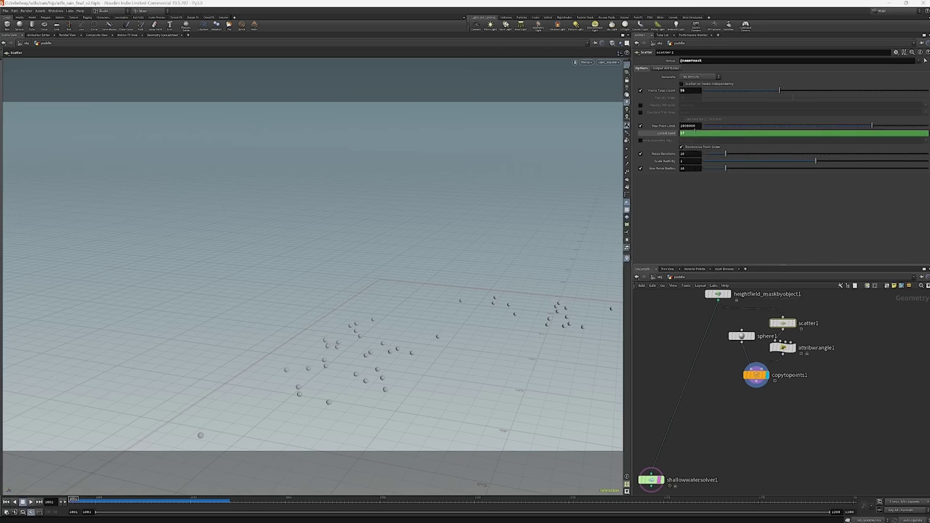
{"action": "key", "text": "ctrl+Left"}
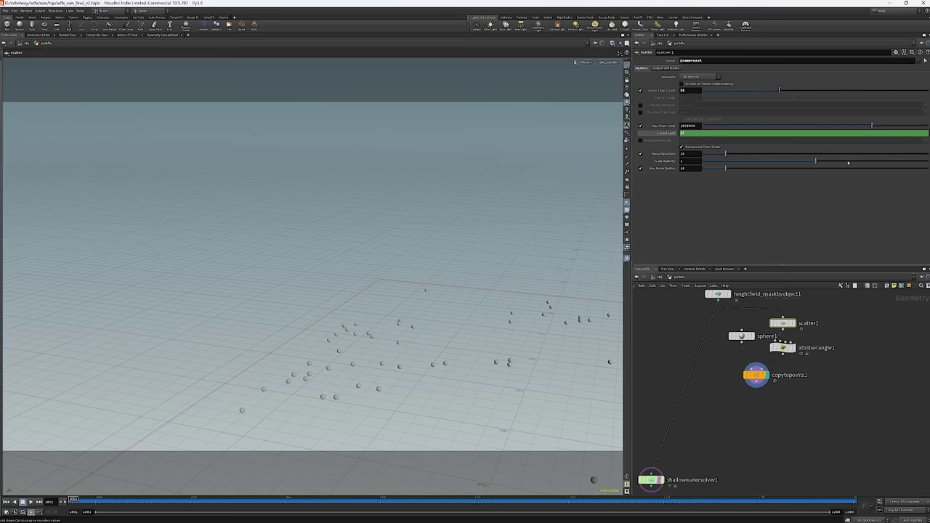
Change the Scatter node's Global Seed expression to $F/3 and scrub the timeline to check the timing.
{"action": "left_click", "coordinate": [659, 134]}
{"action": "left_click", "coordinate": [660, 134]}
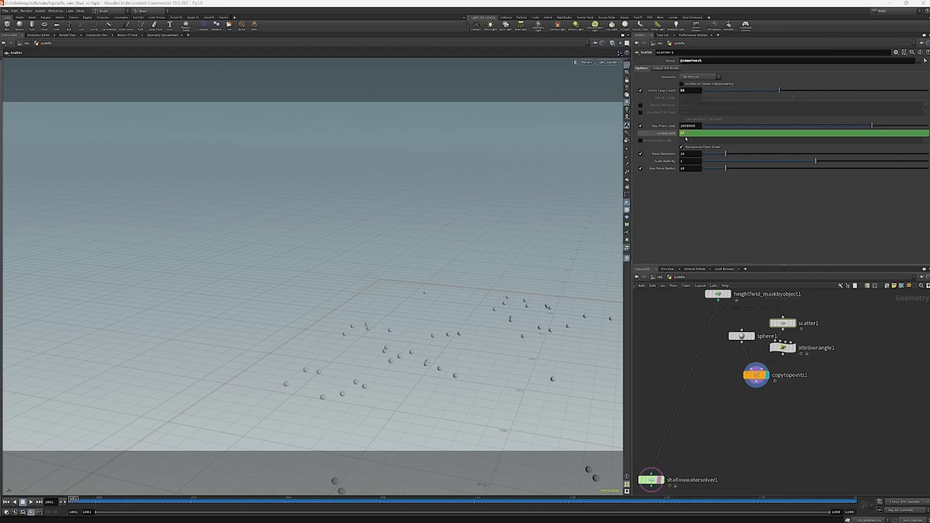
{"action": "type", "text": "/3"}
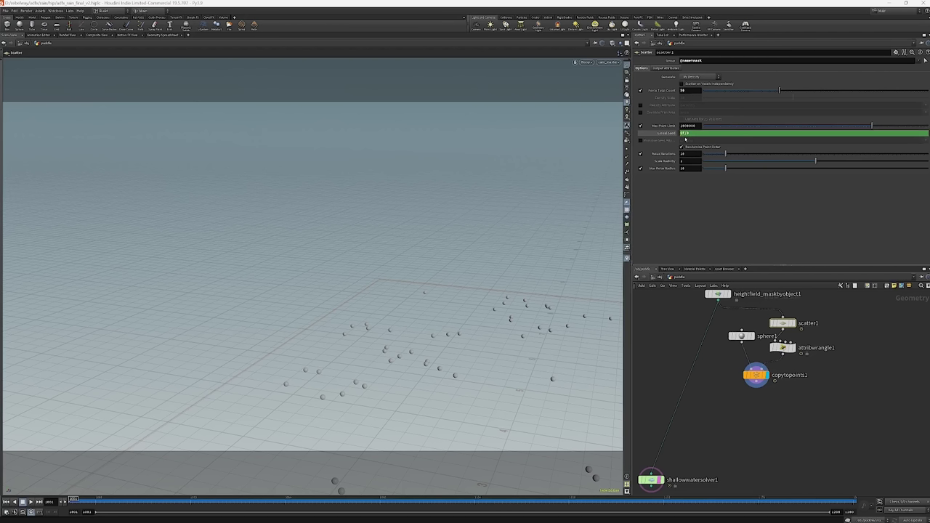
{"action": "left_click", "coordinate": [668, 134]}
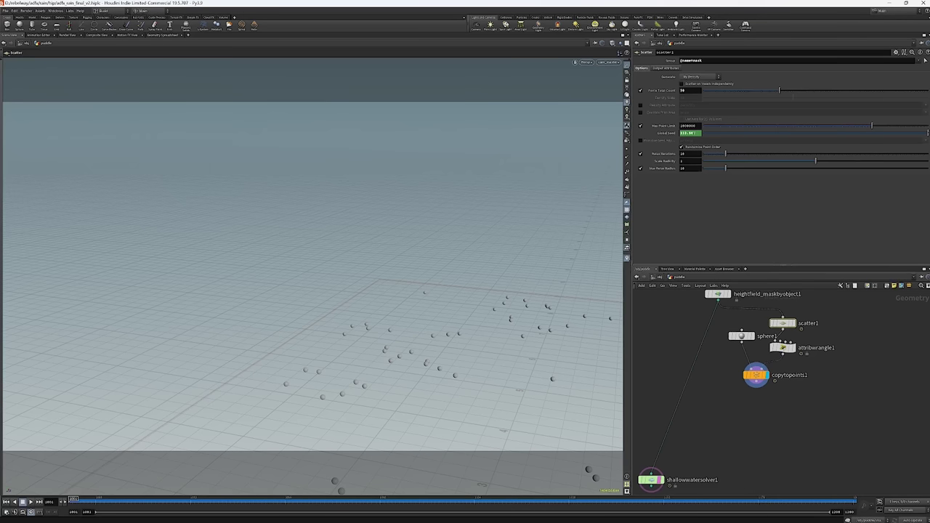
{"action": "left_click_drag", "start_coordinate": [115, 500], "coordinate": [178, 500]}
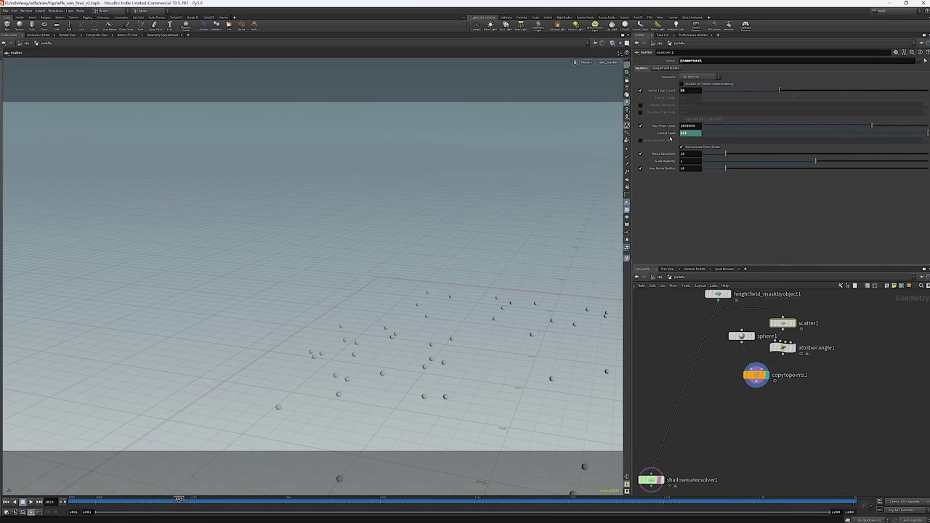
Wrap the Global Seed expression as floor($F/3) and play the timeline to check how the points change.
{"action": "left_click", "coordinate": [666, 134]}
{"action": "key", "text": "BackSpace"}
{"action": "key", "text": "BackSpace"}
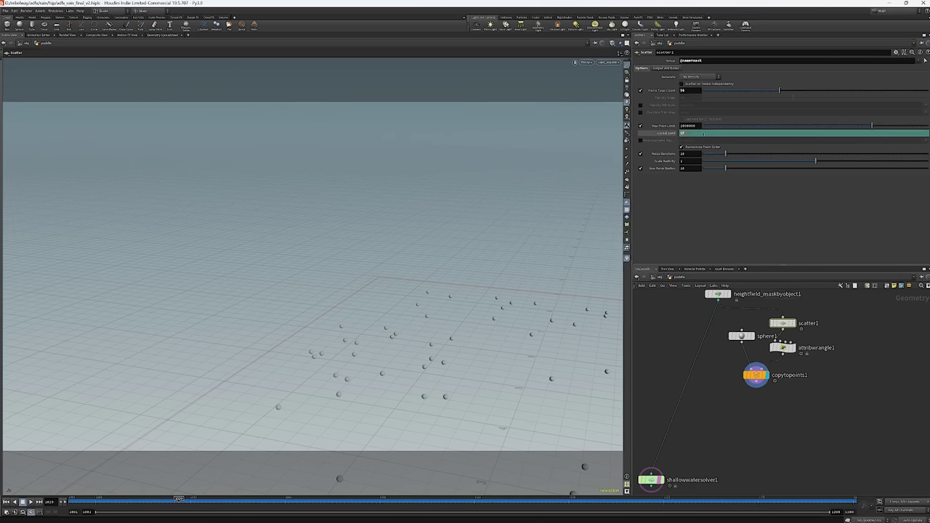
{"action": "type", "text": "loor("}
{"action": "mouse_move", "coordinate": [652, 137]}
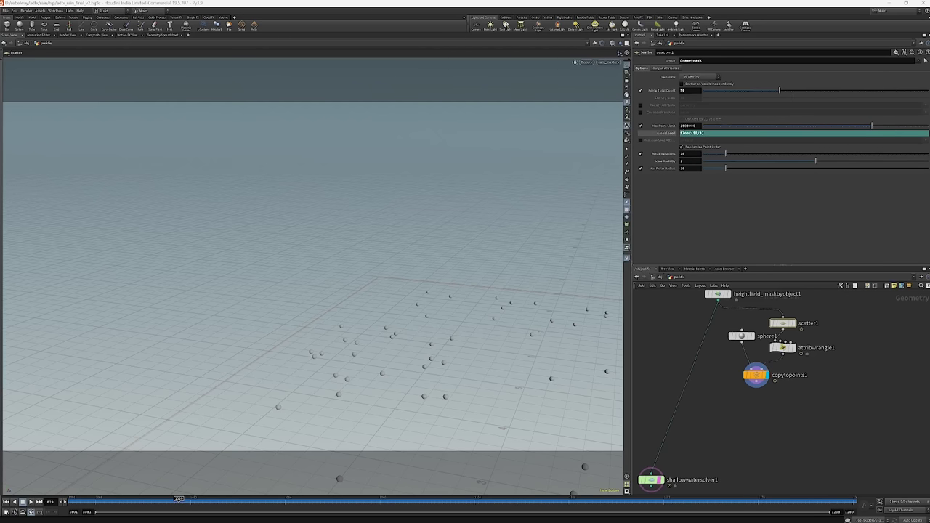
{"action": "left_click", "coordinate": [672, 135]}
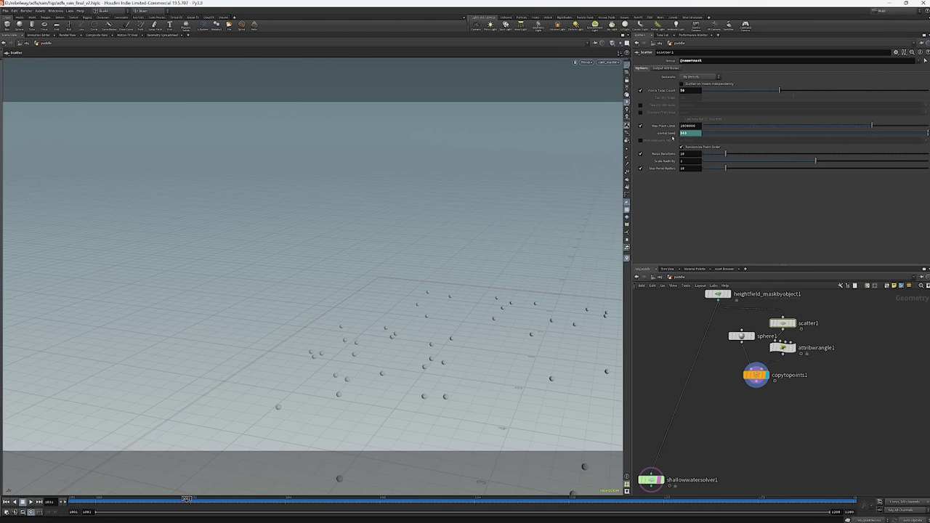
{"action": "key", "text": "Right"}
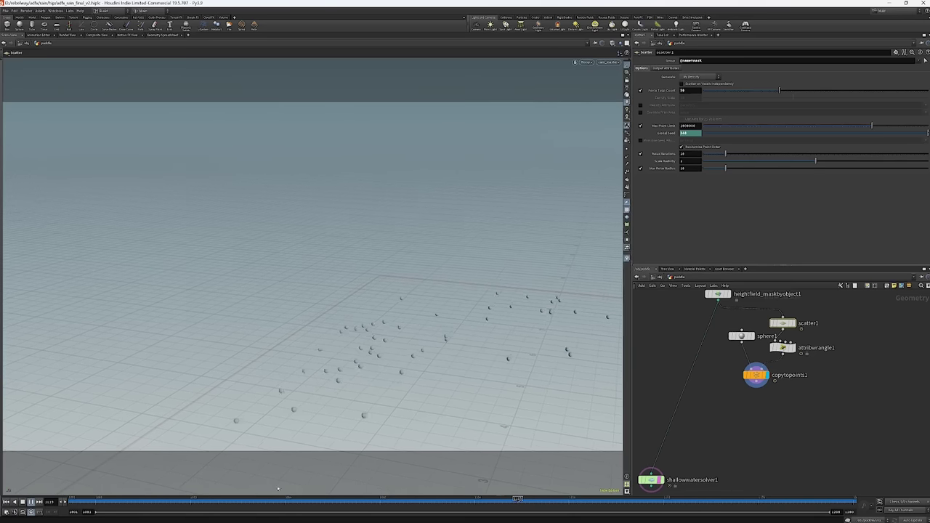
{"action": "left_click", "coordinate": [73, 500]}
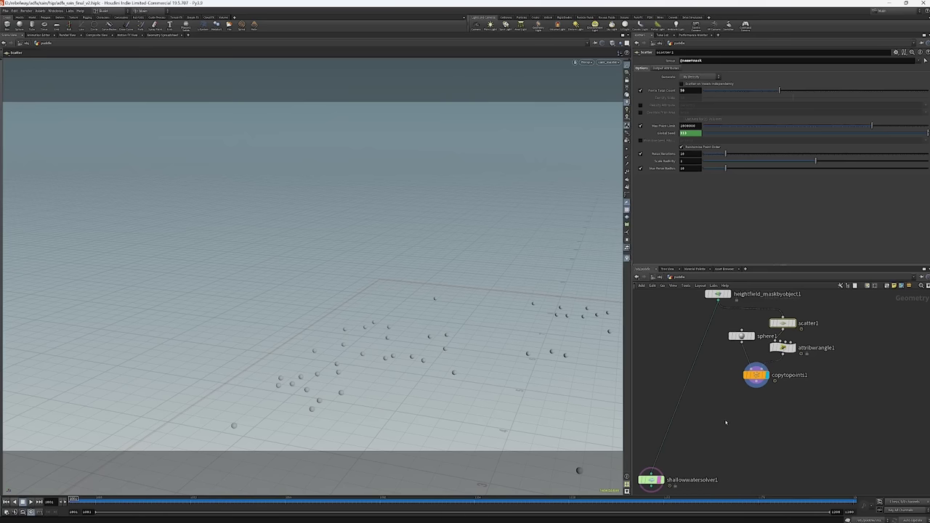
Add a second HeightField Mask by Object node below Copy to Points.
{"action": "middle_click_drag", "start_coordinate": [730, 415], "coordinate": [752, 394]}
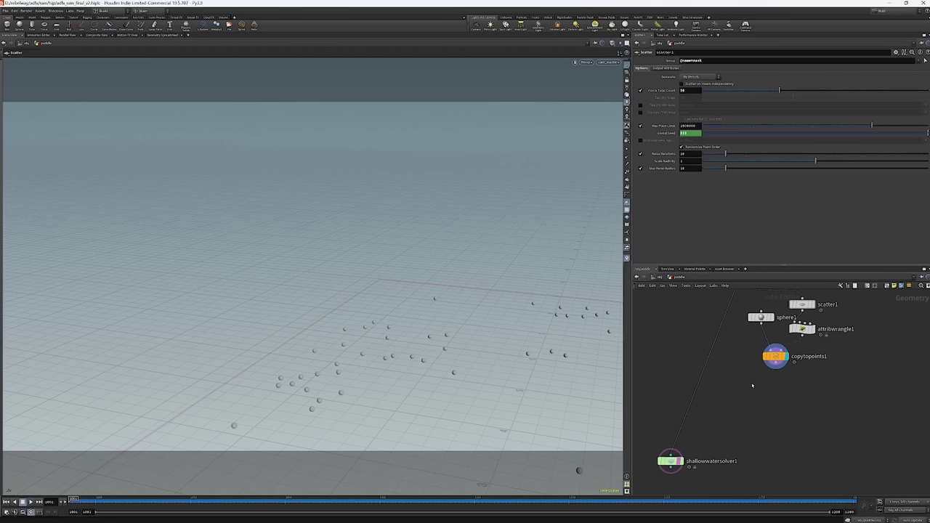
{"action": "key", "text": "Tab"}
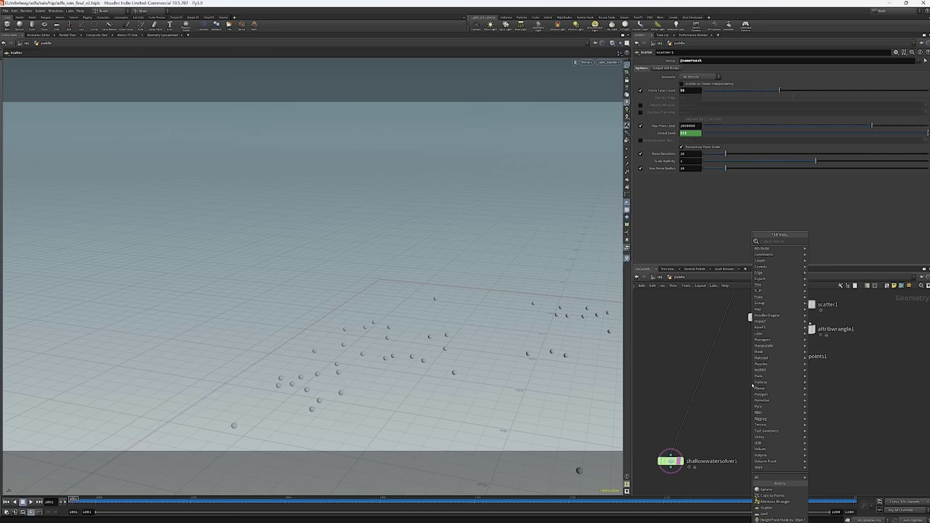
{"action": "type", "text": "hei"}
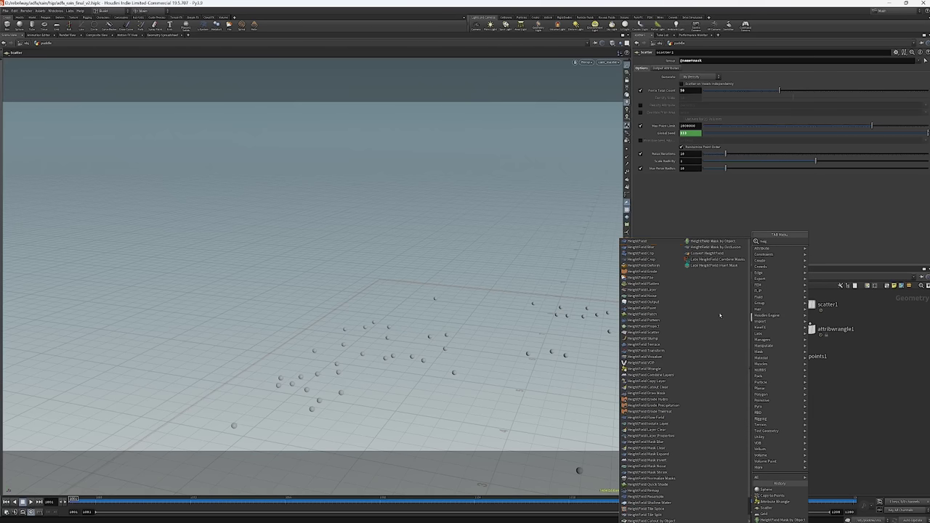
{"action": "left_click", "coordinate": [712, 240]}
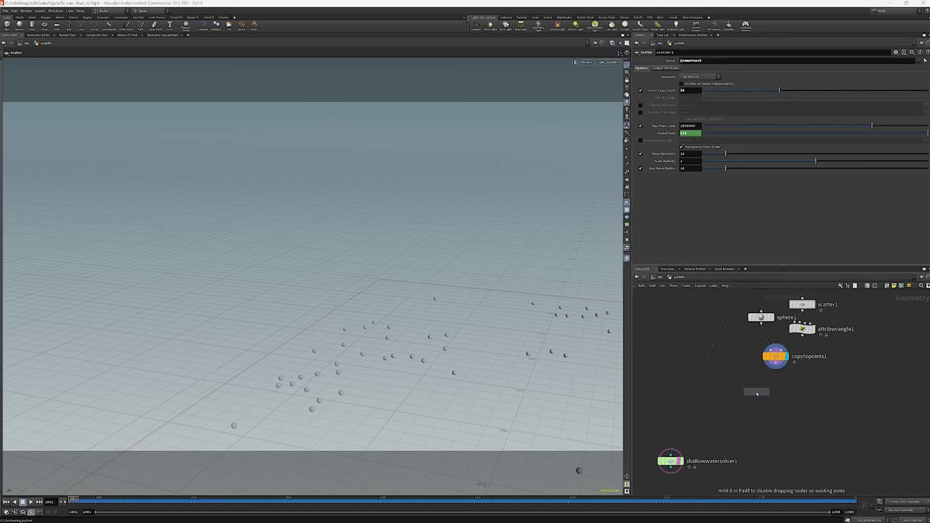
{"action": "left_click", "coordinate": [758, 393]}
Feed the second mask node with the first HeightField Mask by Object and the copied spheres, display it and preview the animated mask.
{"action": "middle_click_drag", "start_coordinate": [756, 364], "coordinate": [760, 417]}
{"action": "left_click", "coordinate": [742, 335]}
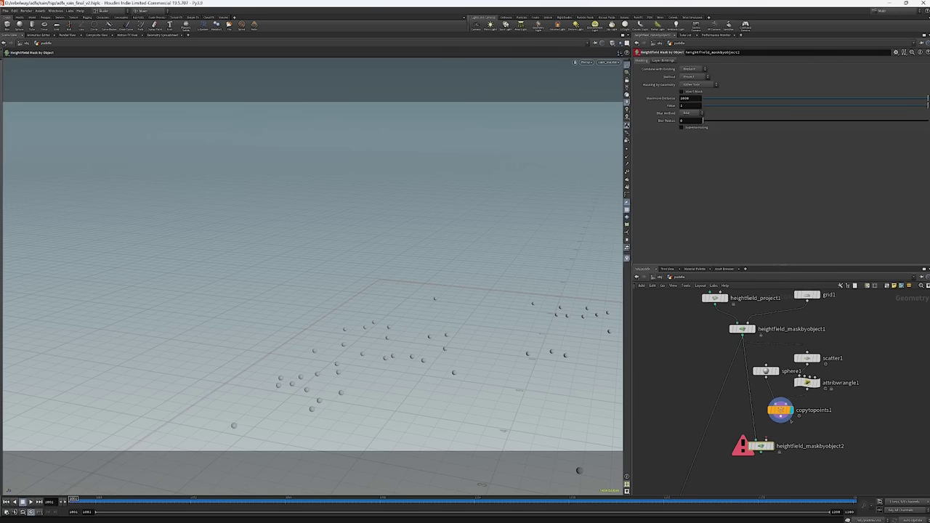
{"action": "left_click", "coordinate": [760, 439]}
{"action": "left_click", "coordinate": [772, 446]}
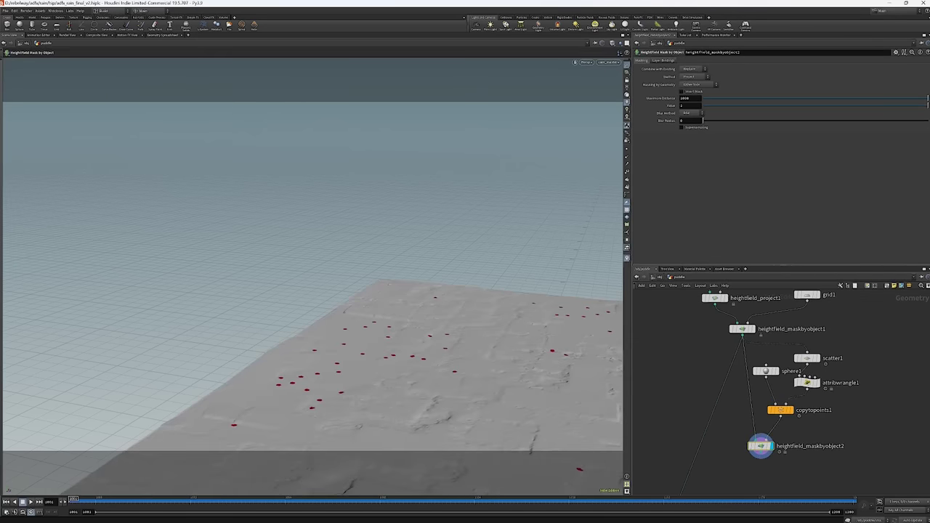
{"action": "left_click", "coordinate": [30, 501]}
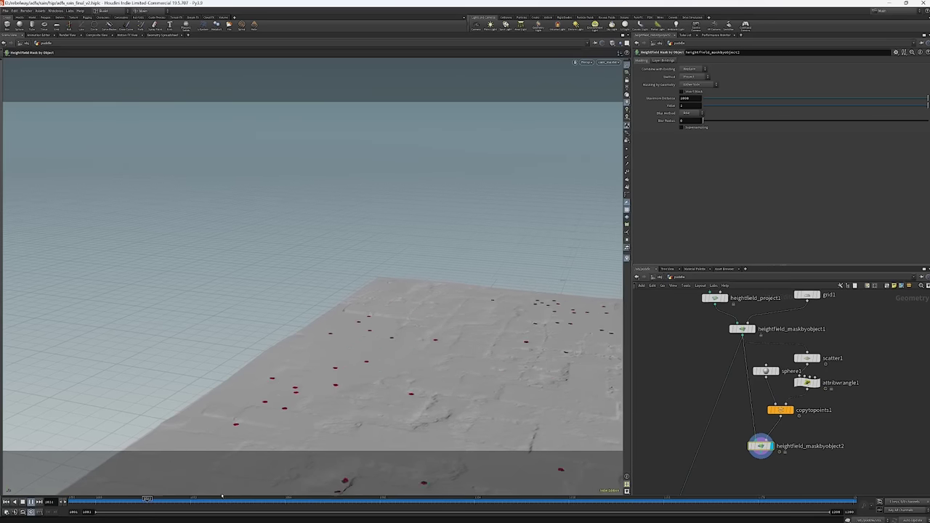
{"action": "left_click", "coordinate": [30, 502]}
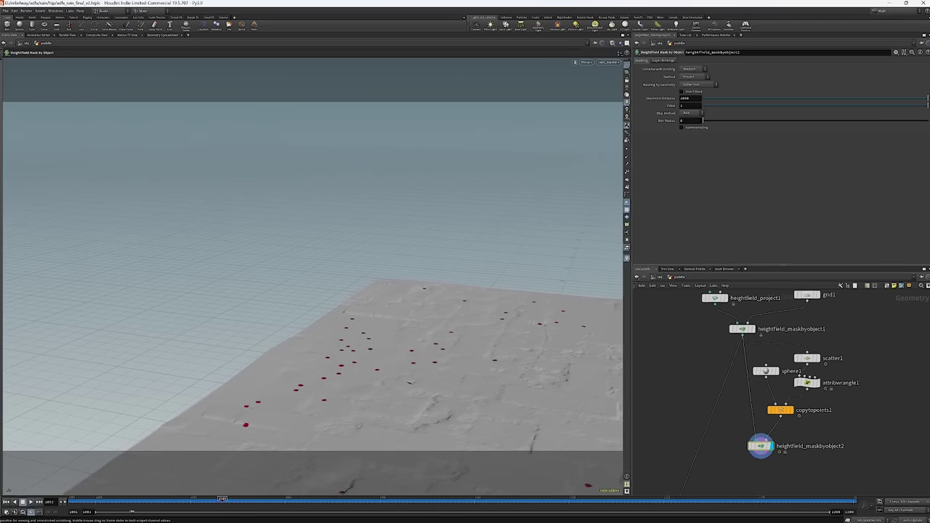
Rewire the Shallow Water Solver's input to the second HeightField Mask by Object, display the solver and play the simulation.
{"action": "middle_click_drag", "start_coordinate": [719, 469], "coordinate": [730, 409]}
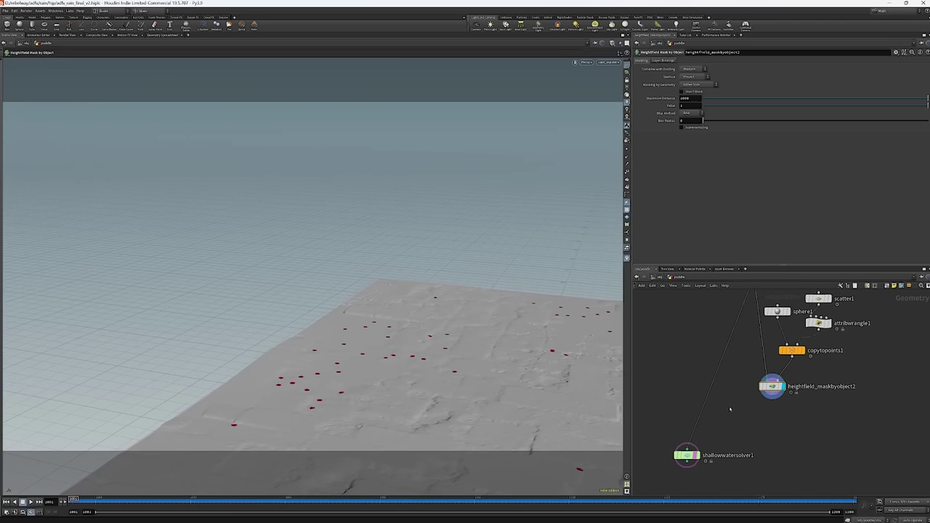
{"action": "left_click_drag", "start_coordinate": [772, 395], "coordinate": [689, 448]}
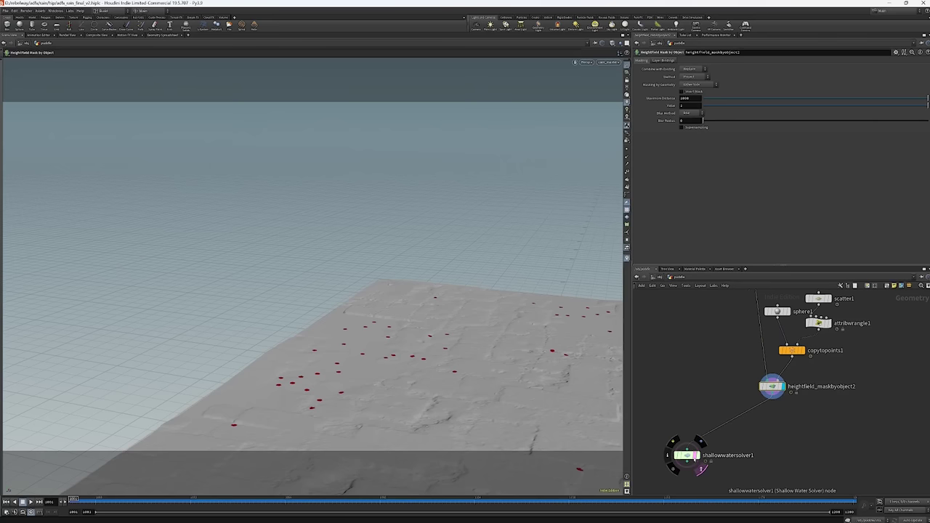
{"action": "left_click", "coordinate": [687, 455]}
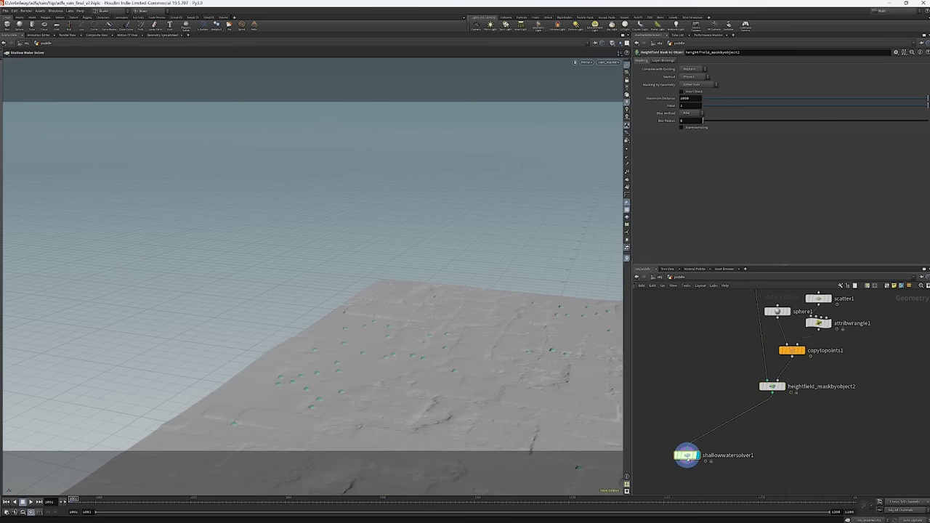
{"action": "left_click", "coordinate": [31, 502]}
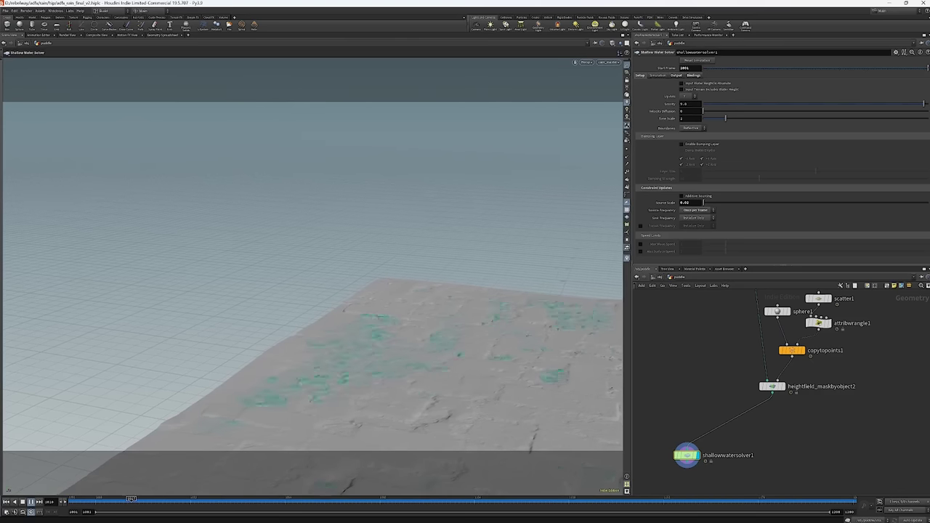
{"action": "key", "text": "ctrl+Left"}
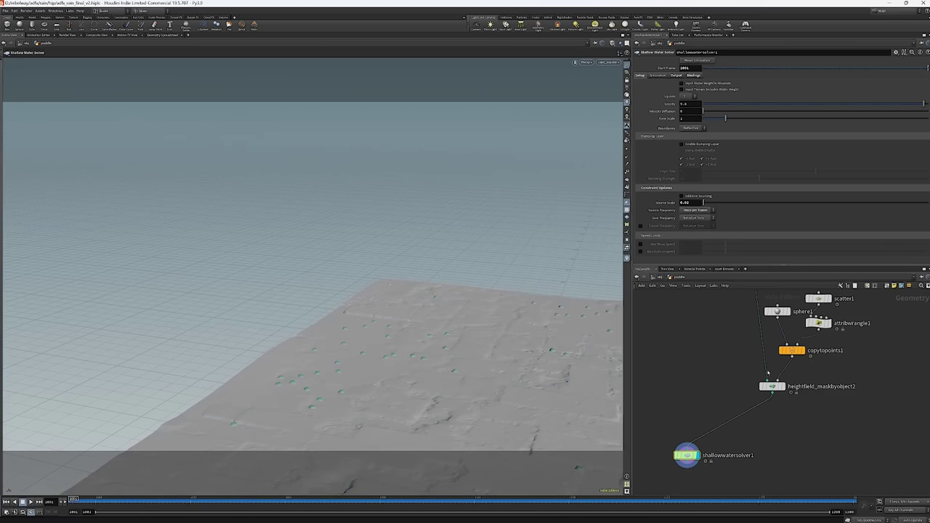
Add a Switch node beside the second HeightField Mask by Object, above the Shallow Water Solver.
{"action": "key", "text": "c"}
{"action": "left_click", "coordinate": [772, 386]}
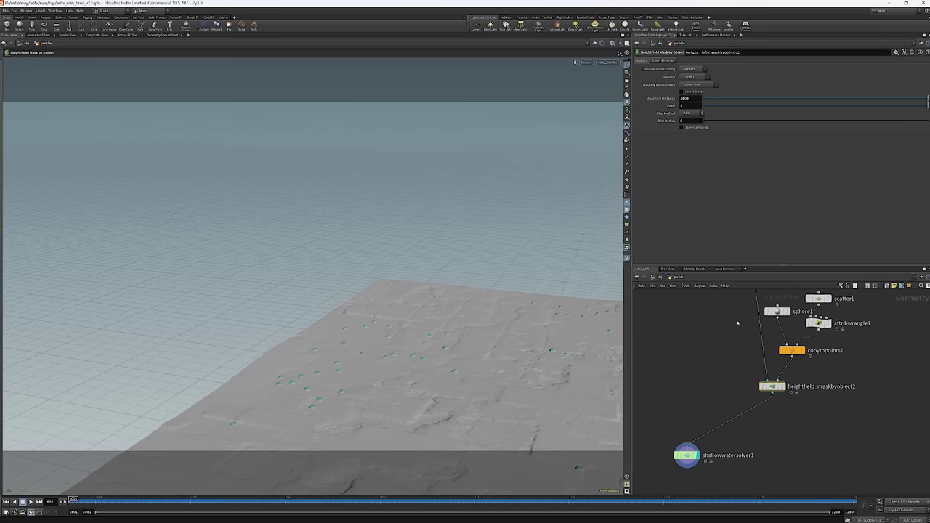
{"action": "middle_click_drag", "start_coordinate": [716, 389], "coordinate": [729, 395]}
{"action": "key", "text": "Tab"}
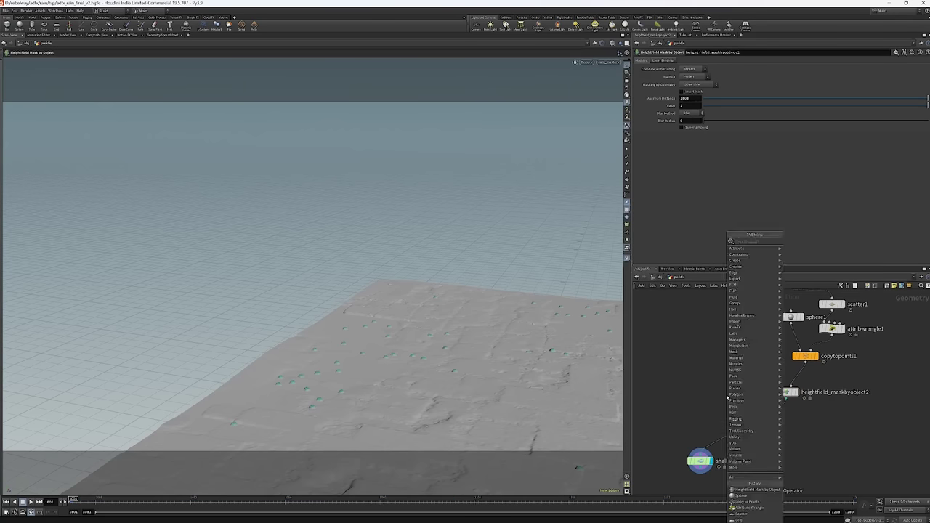
{"action": "type", "text": "sw"}
{"action": "key", "text": "Down"}
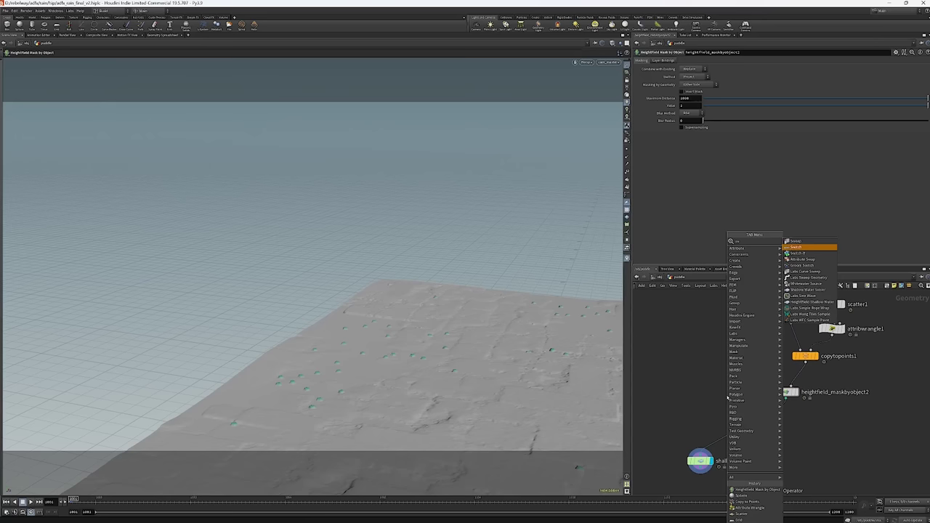
{"action": "key", "text": "Return"}
{"action": "left_click", "coordinate": [727, 395]}
{"action": "middle_click_drag", "start_coordinate": [725, 359], "coordinate": [728, 421]}
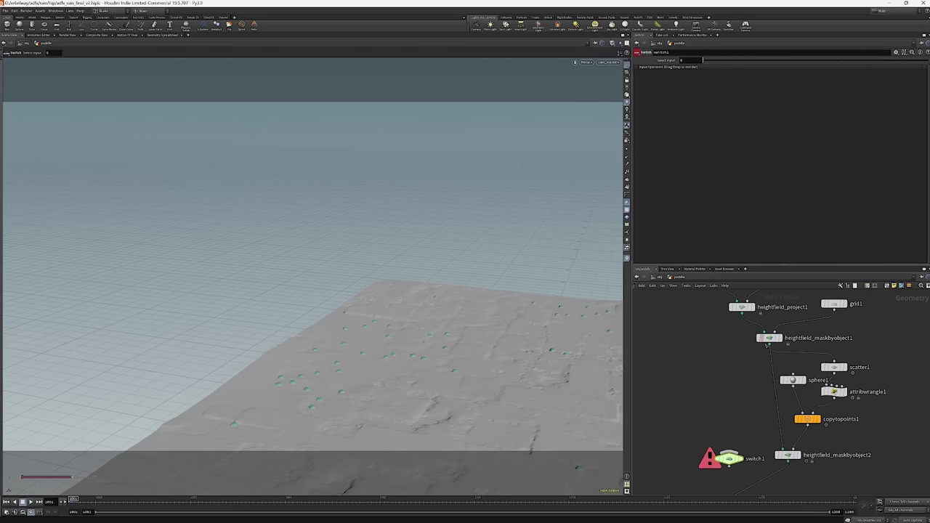
Wire the first and second HeightField Mask by Object nodes into the Switch in that order and display the Switch.
{"action": "left_click", "coordinate": [769, 346]}
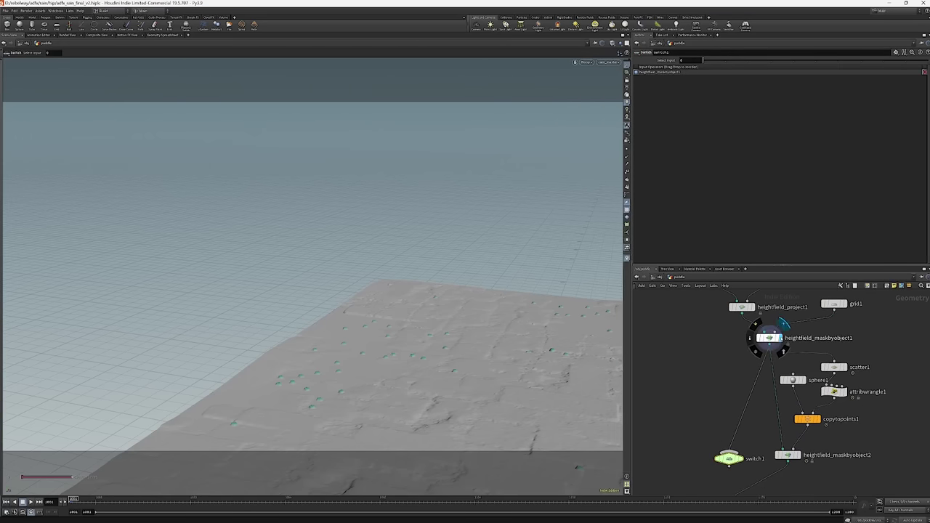
{"action": "left_click", "coordinate": [780, 338]}
{"action": "middle_click_drag", "start_coordinate": [711, 421], "coordinate": [735, 368]}
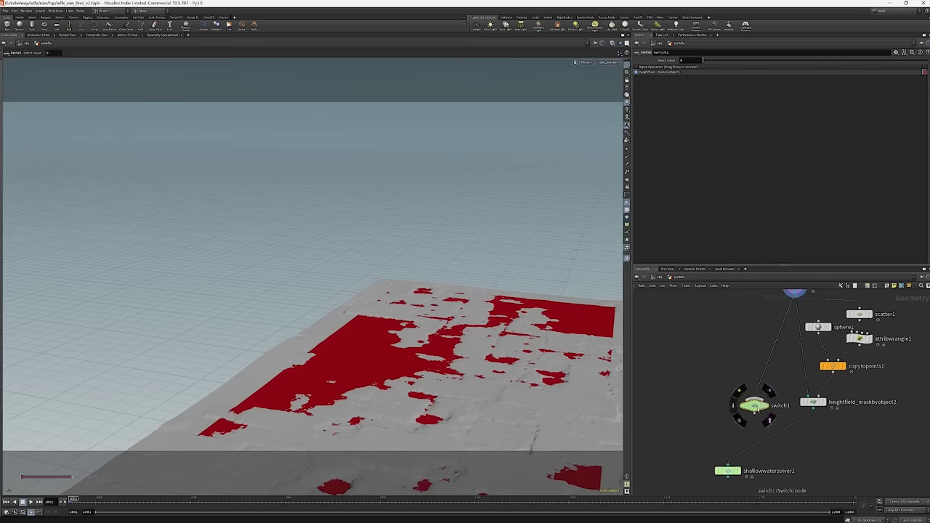
{"action": "left_click_drag", "start_coordinate": [753, 402], "coordinate": [720, 424]}
{"action": "left_click", "coordinate": [813, 408]}
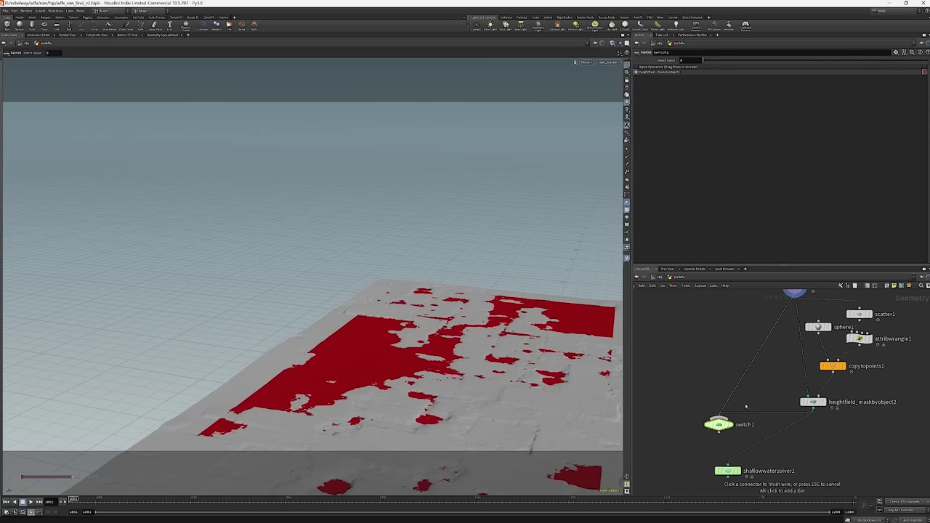
{"action": "left_click", "coordinate": [723, 422]}
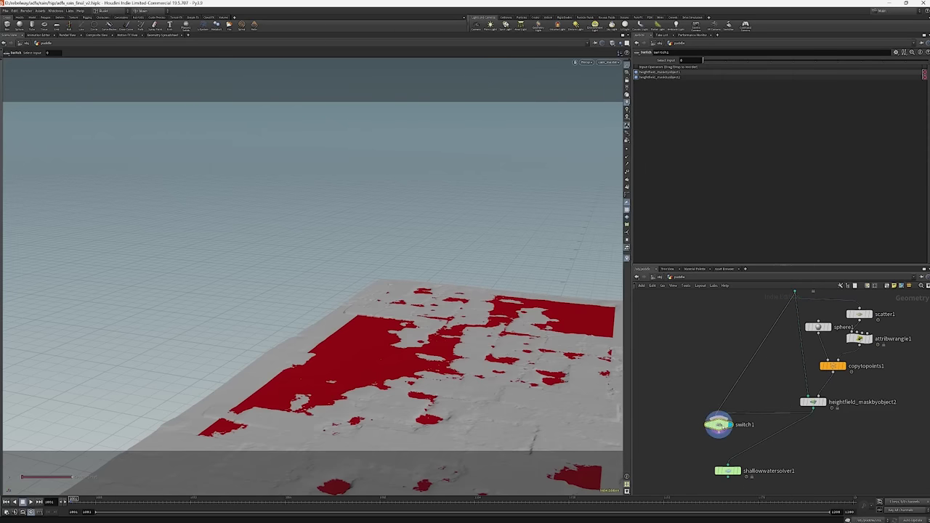
{"action": "left_click_drag", "start_coordinate": [781, 395], "coordinate": [822, 416]}
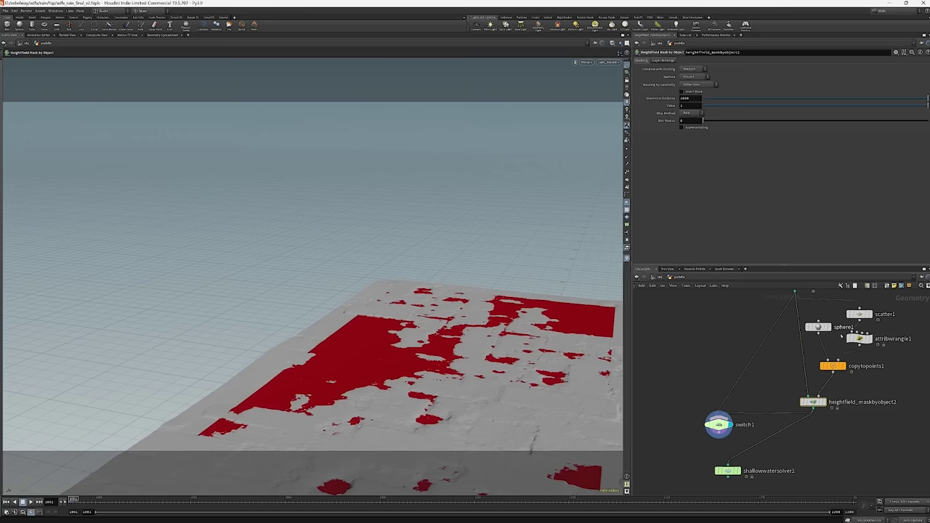
Set the Switch's Select Input to the expression $F>1001.
{"action": "left_click", "coordinate": [719, 425]}
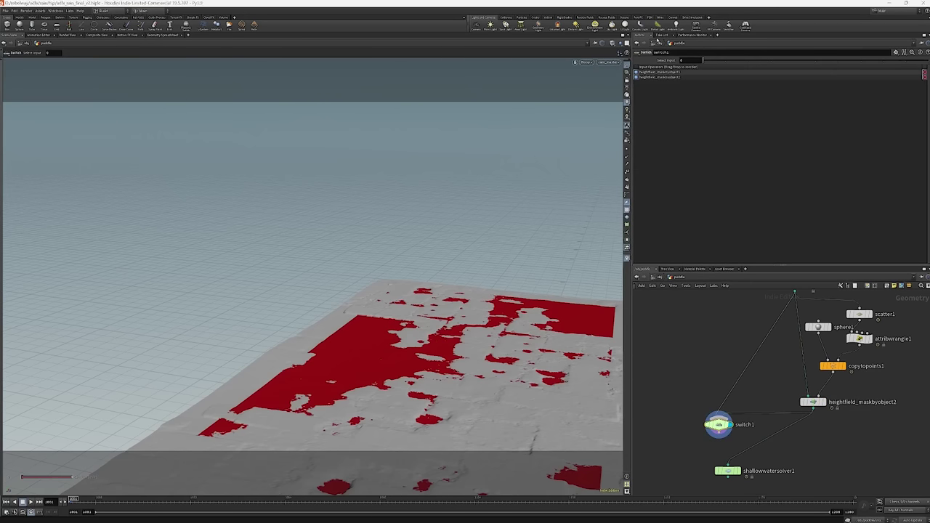
{"action": "double_click", "coordinate": [686, 60]}
{"action": "type", "text": "$"}
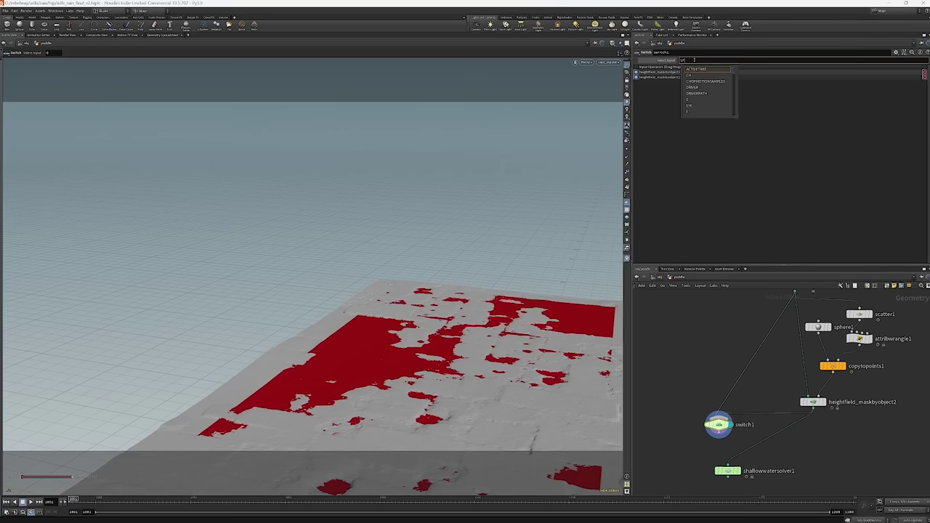
{"action": "type", "text": "F-100"}
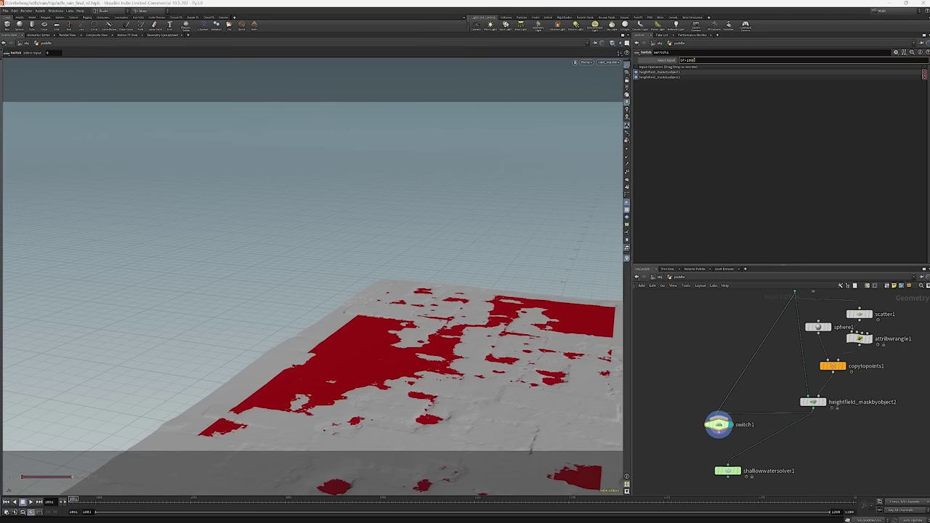
{"action": "type", "text": "1"}
{"action": "key", "text": "Return"}
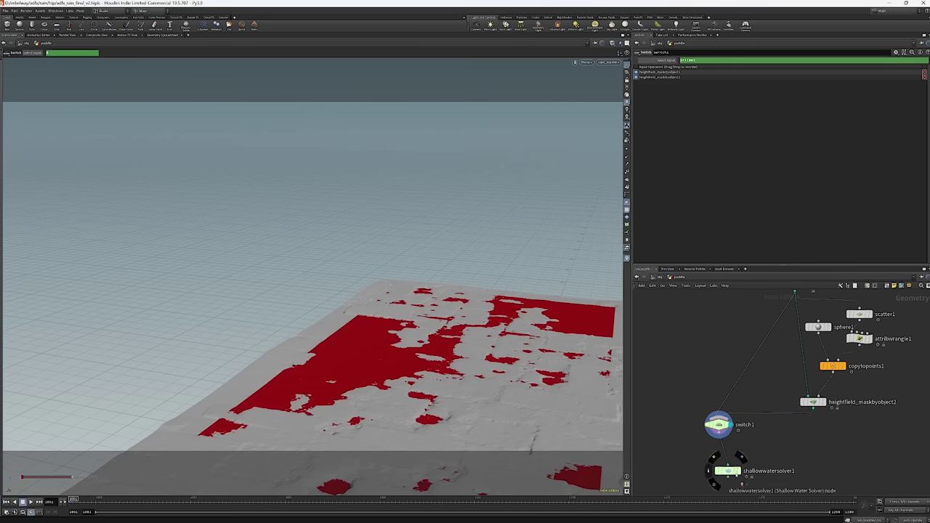
Feed the Shallow Water Solver from the Switch, display the solver, play the simulation and align the solver below the Switch.
{"action": "left_click", "coordinate": [739, 471]}
{"action": "left_click", "coordinate": [727, 471]}
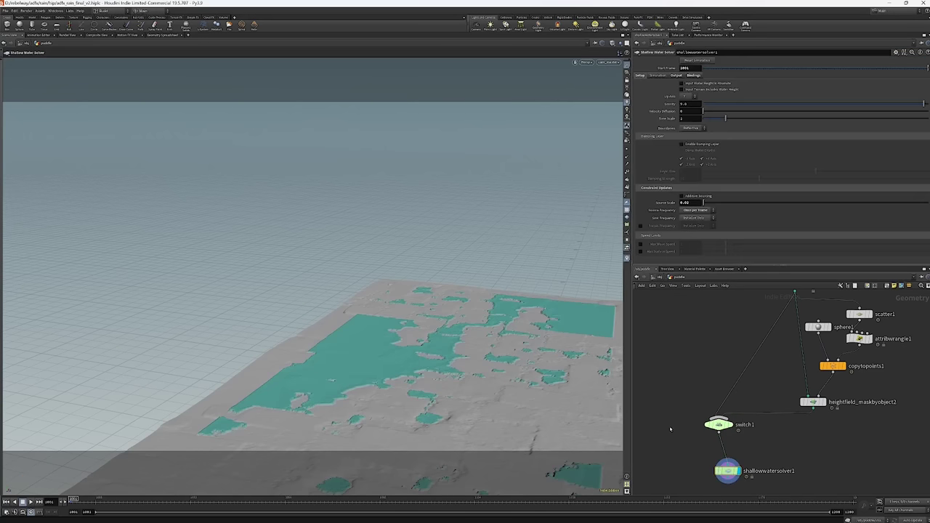
{"action": "key", "text": "Up"}
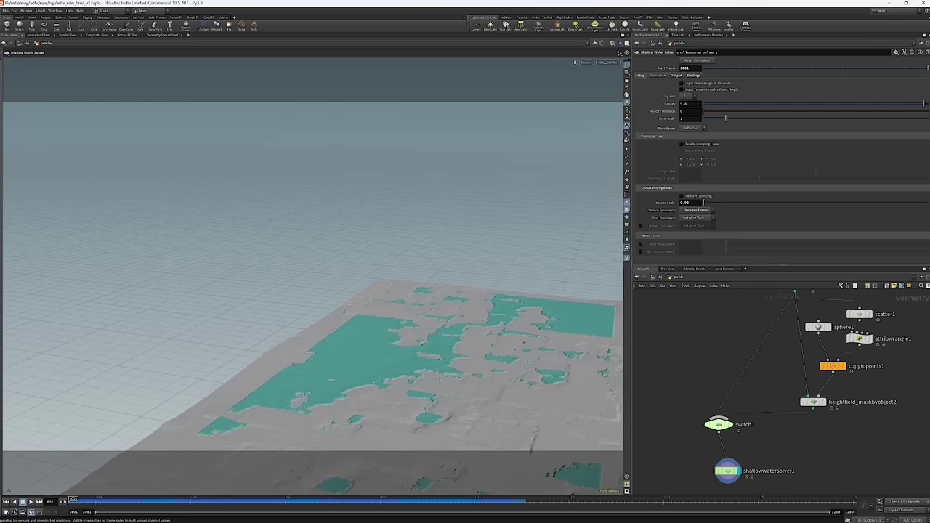
{"action": "key", "text": "ctrl+Up"}
{"action": "left_click_drag", "start_coordinate": [379, 503], "coordinate": [467, 502]}
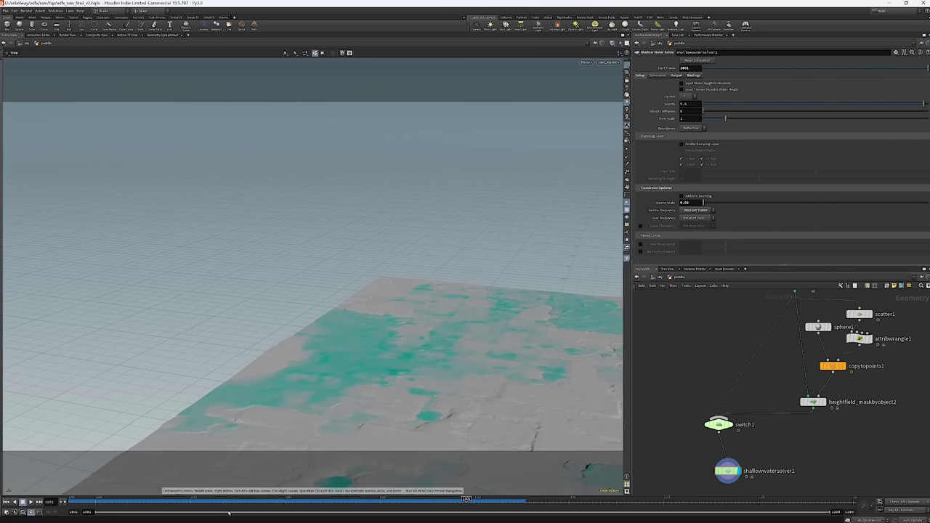
{"action": "key", "text": "ctrl+Up"}
{"action": "left_click_drag", "start_coordinate": [733, 473], "coordinate": [773, 489]}
{"action": "middle_click_drag", "start_coordinate": [773, 489], "coordinate": [776, 442]}
{"action": "left_click_drag", "start_coordinate": [775, 439], "coordinate": [722, 414]}
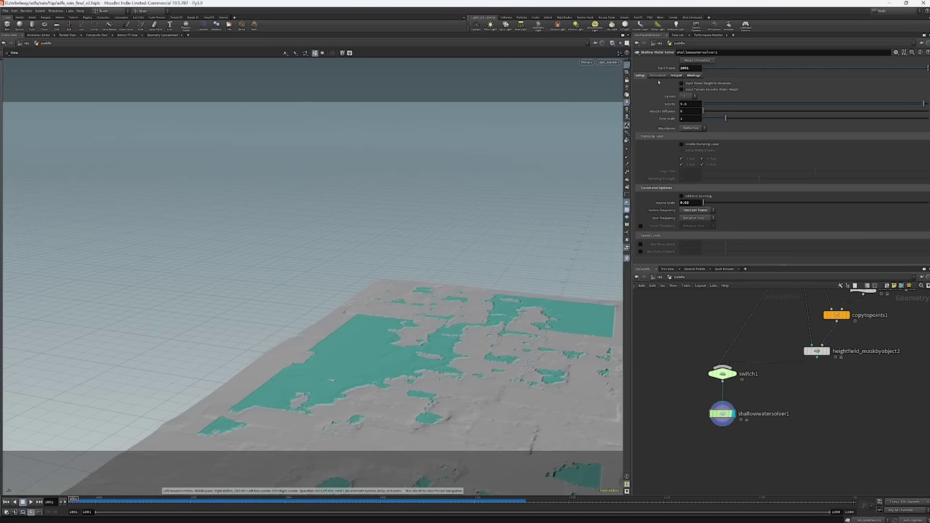
Set the Shallow Water Solver's Substeps to 20.
{"action": "left_click", "coordinate": [658, 76]}
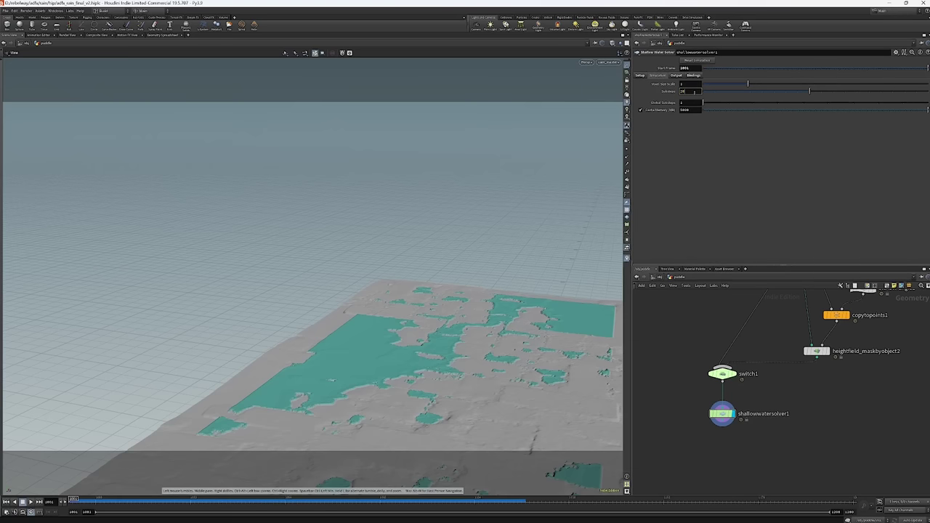
{"action": "key", "text": "Return"}
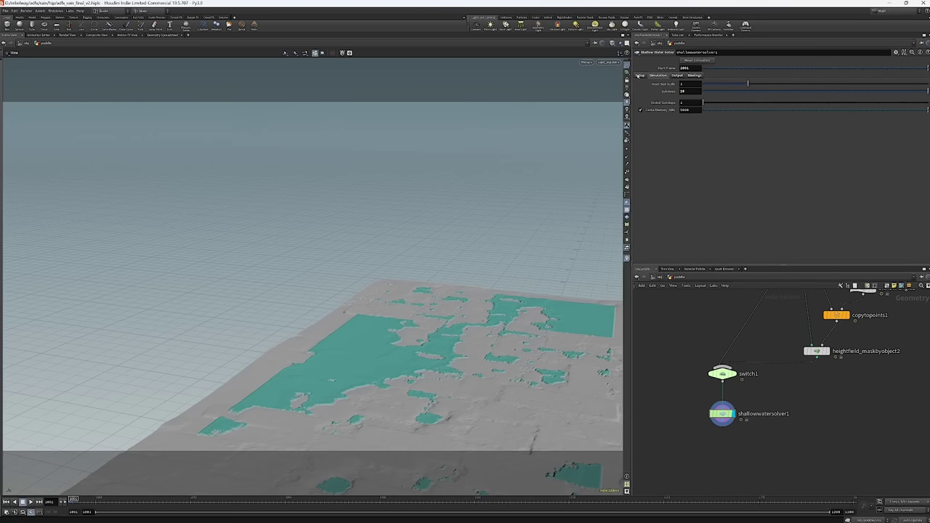
{"action": "left_click", "coordinate": [658, 75]}
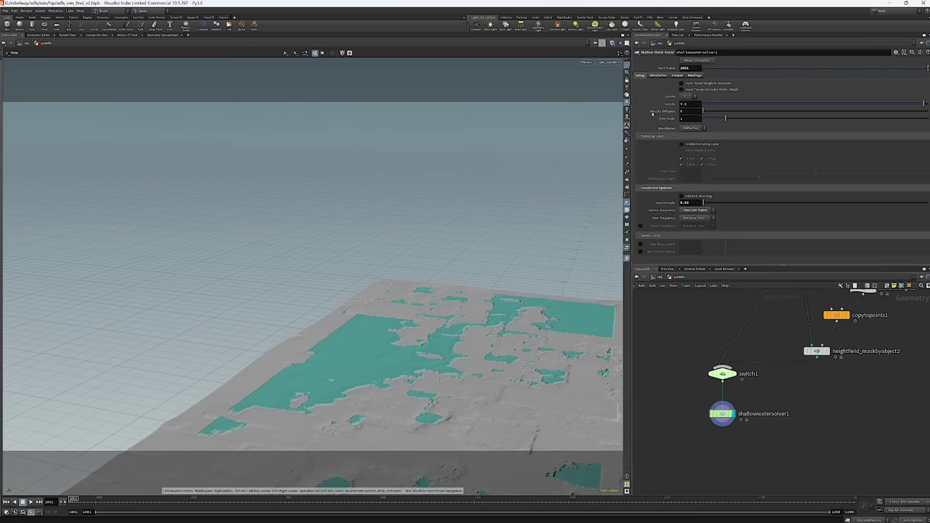
Enable the solver's damping layer, play the simulation and set Damping Strength to 1.
{"action": "left_click", "coordinate": [698, 145]}
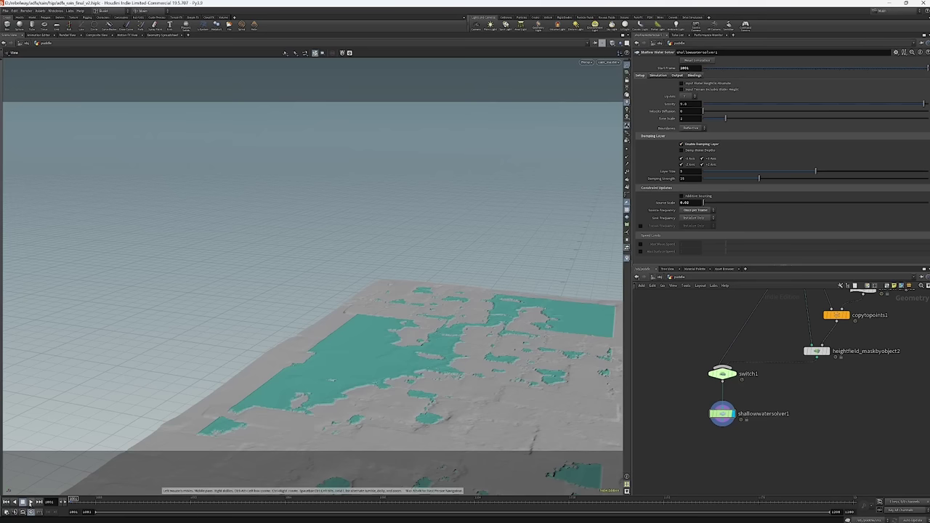
{"action": "left_click", "coordinate": [31, 501]}
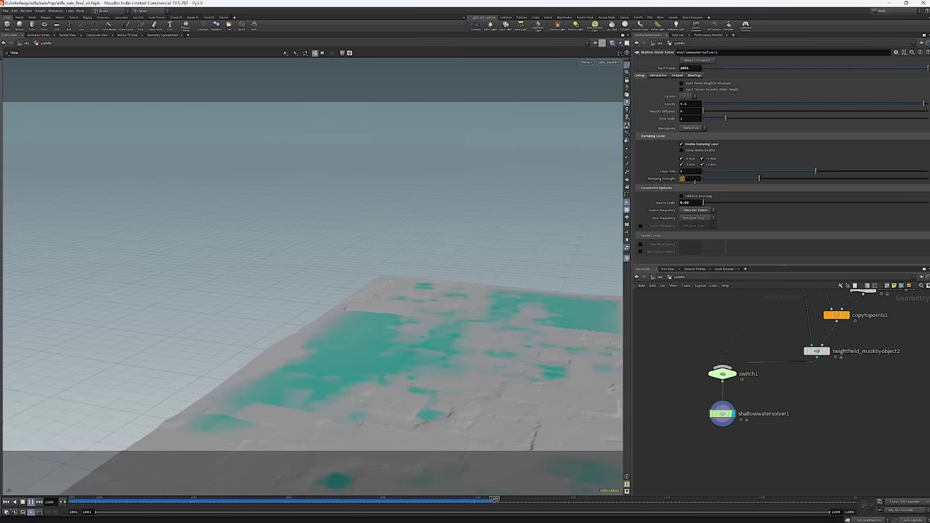
{"action": "type", "text": "0.1"}
{"action": "key", "text": "Return"}
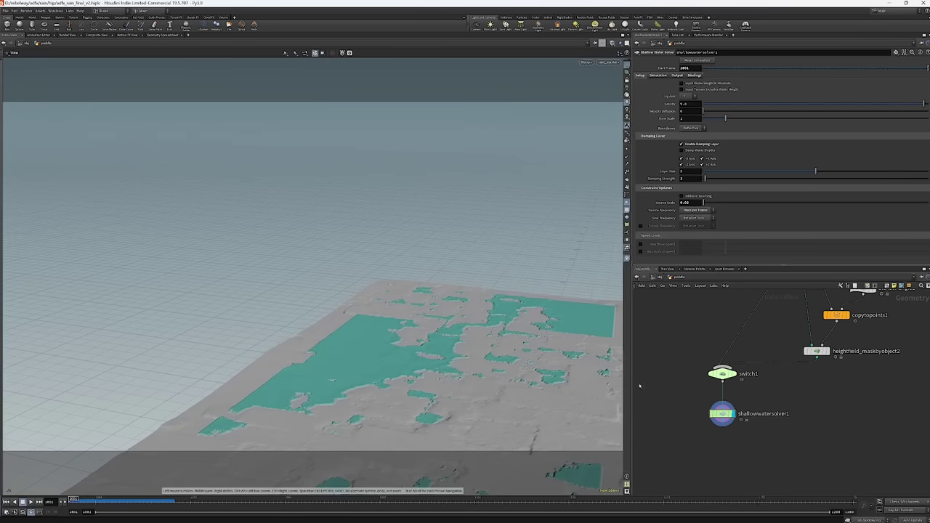
Space out the second mask and Attribute Wrangle nodes, display the Scatter node and scrub the timeline to check its points.
{"action": "scroll", "coordinate": [727, 392], "scroll_direction": "up", "scroll_amount": 4}
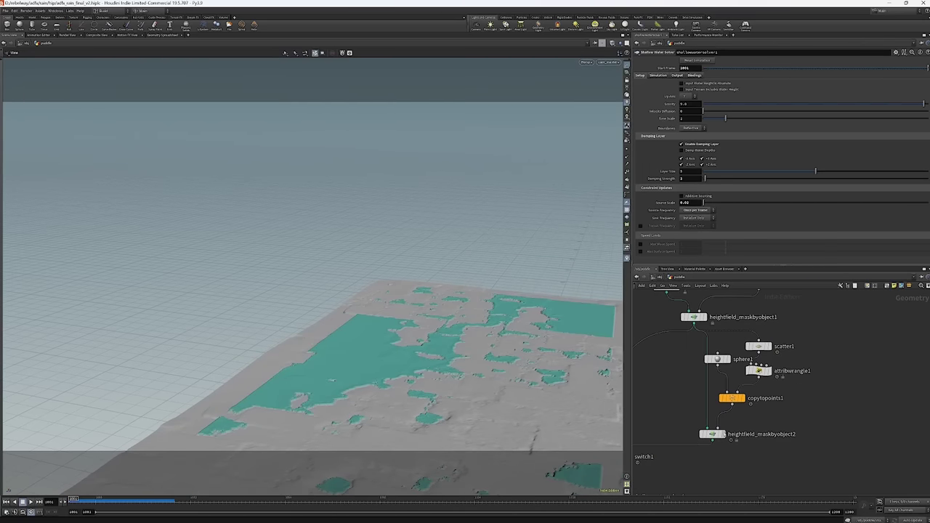
{"action": "left_click_drag", "start_coordinate": [713, 434], "coordinate": [695, 434]}
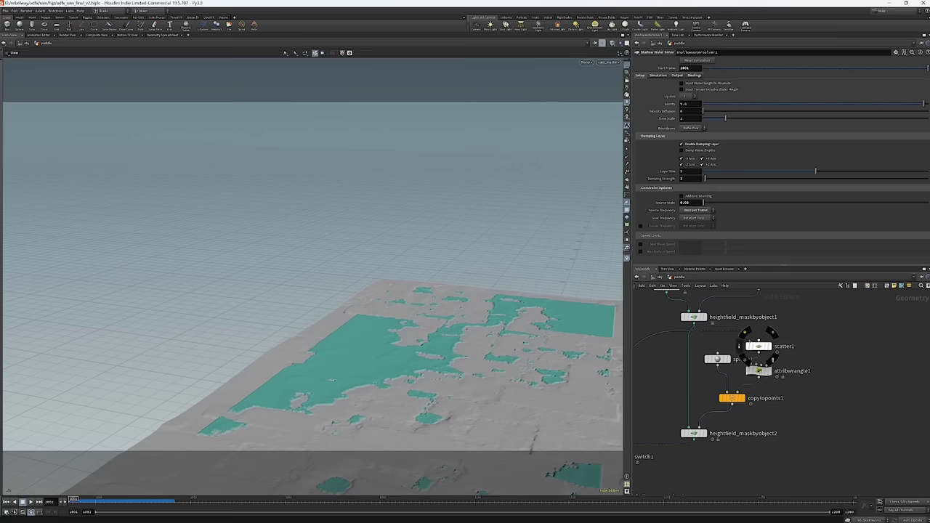
{"action": "left_click", "coordinate": [758, 346]}
{"action": "left_click_drag", "start_coordinate": [759, 371], "coordinate": [783, 373]}
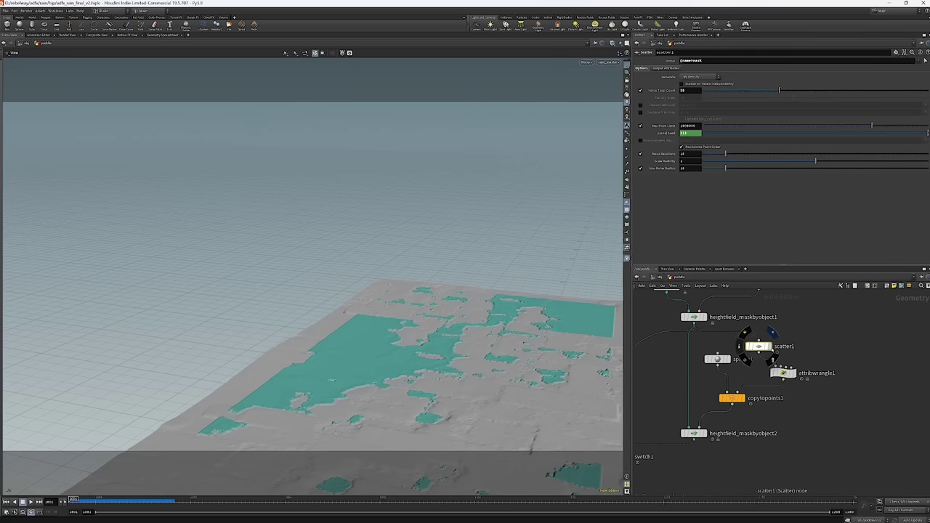
{"action": "left_click", "coordinate": [769, 347]}
{"action": "left_click_drag", "start_coordinate": [159, 502], "coordinate": [194, 502]}
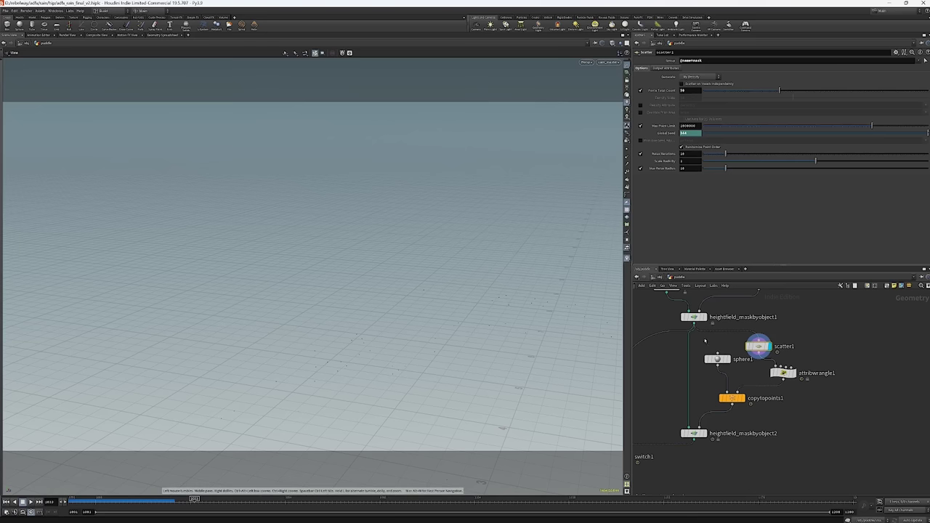
Duplicate the Scatter node and set the copy's Global Seed to floor($F/3)+21.
{"action": "key", "text": "ctrl+v"}
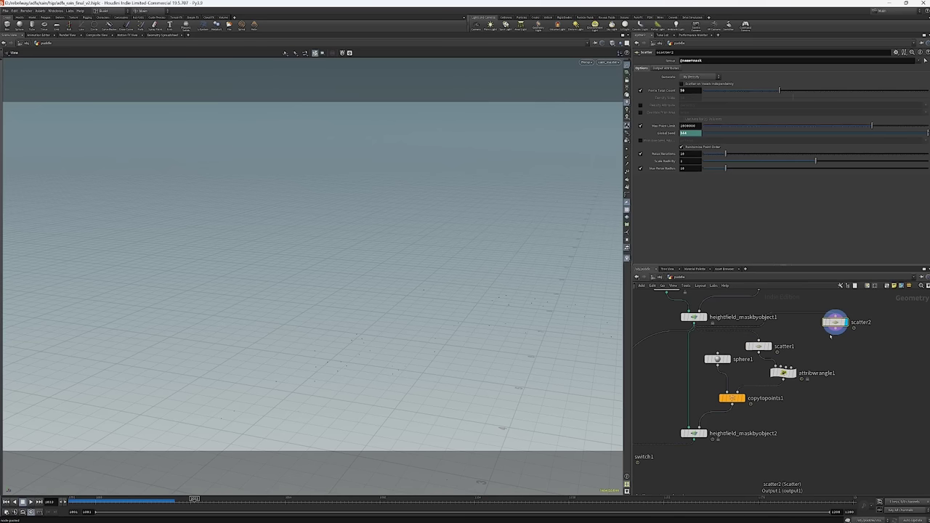
{"action": "left_click", "coordinate": [666, 133]}
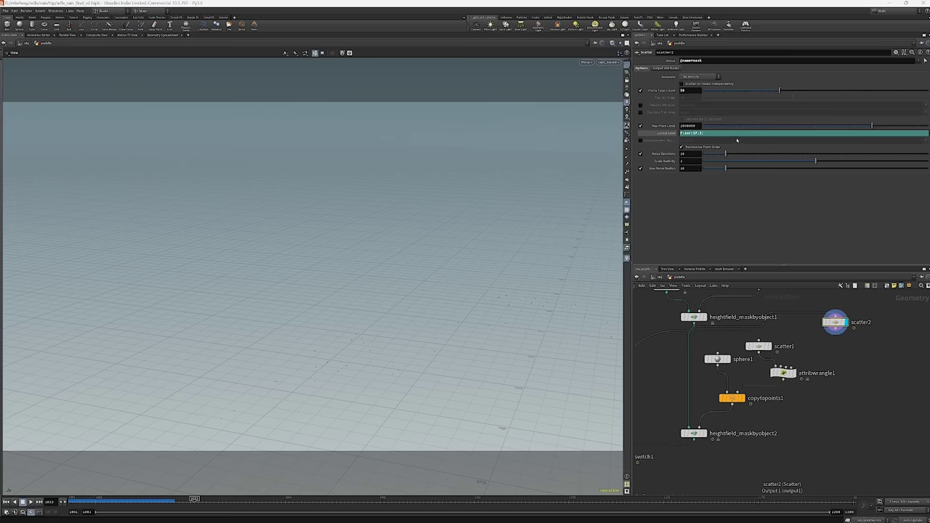
{"action": "type", "text": "+21"}
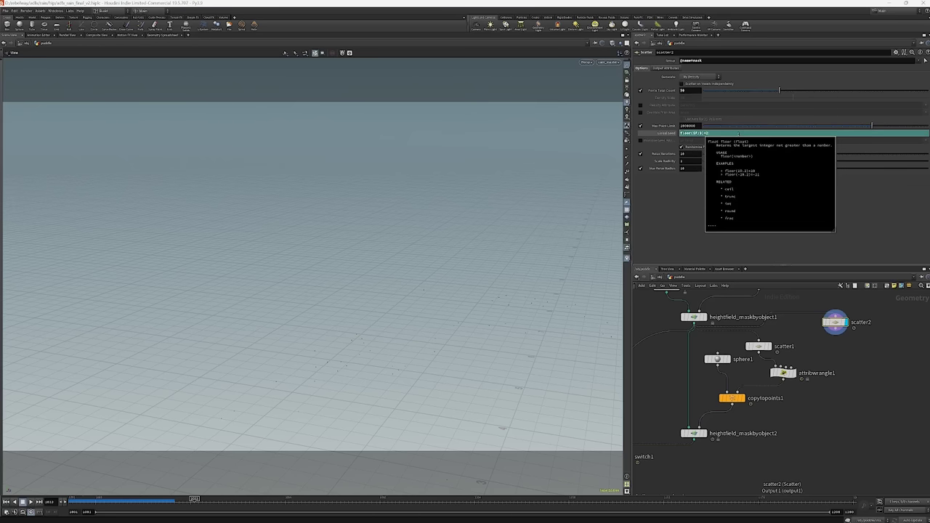
{"action": "key", "text": "Return"}
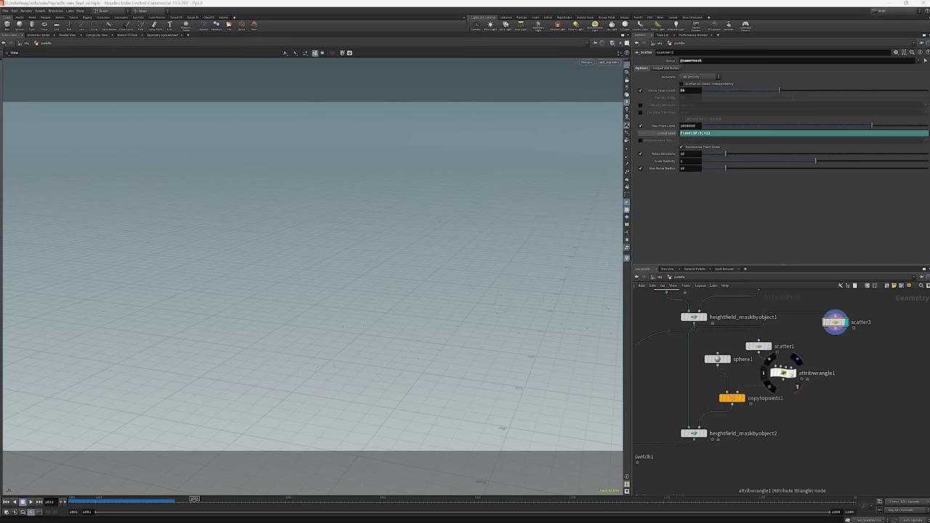
Add a Merge node ahead of the Attribute Wrangle and combine both Scatter nodes in it.
{"action": "left_click_drag", "start_coordinate": [783, 373], "coordinate": [791, 379]}
{"action": "key", "text": "Tab"}
{"action": "type", "text": "scatter"}
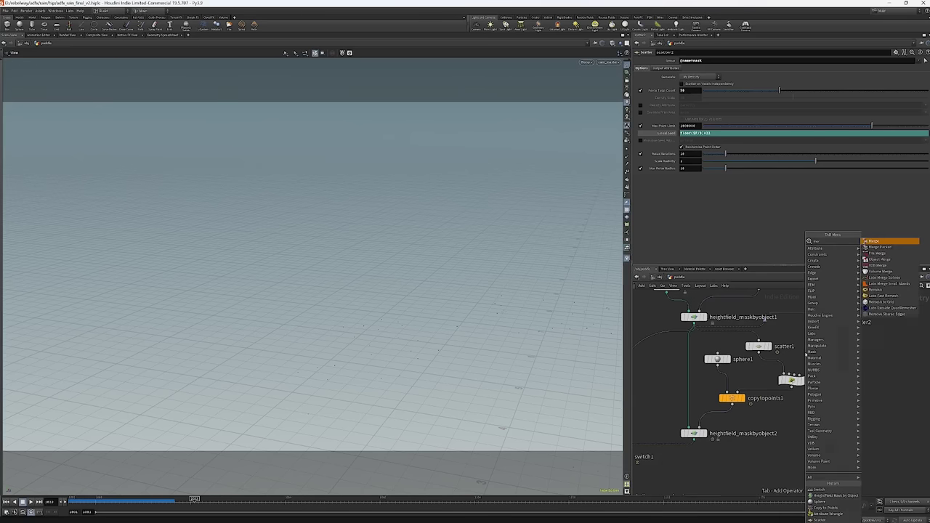
{"action": "key", "text": "Return"}
{"action": "left_click", "coordinate": [806, 354]}
{"action": "left_click_drag", "start_coordinate": [806, 354], "coordinate": [789, 373]}
{"action": "left_click_drag", "start_coordinate": [847, 322], "coordinate": [790, 365]}
Display the Merge node and play the timeline to check the combined scatter points.
{"action": "middle_click_drag", "start_coordinate": [753, 392], "coordinate": [735, 383]}
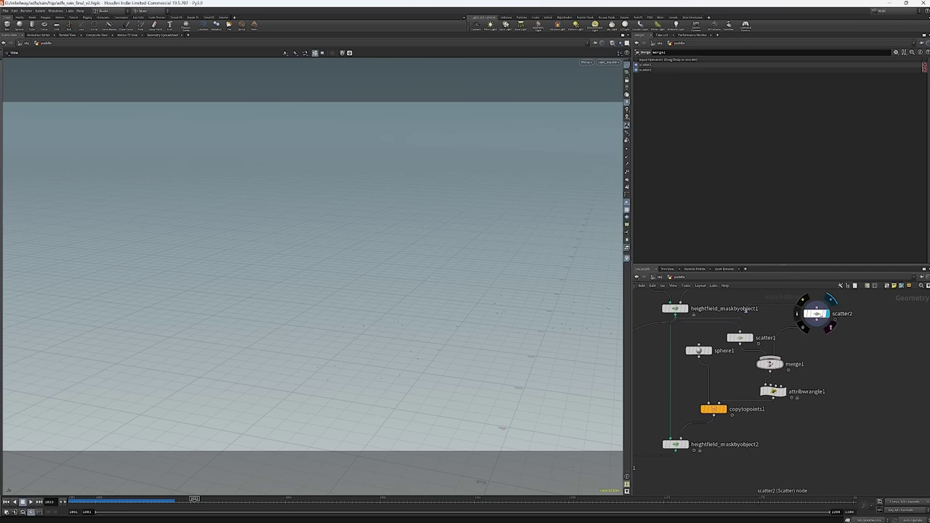
{"action": "left_click_drag", "start_coordinate": [828, 321], "coordinate": [825, 330]}
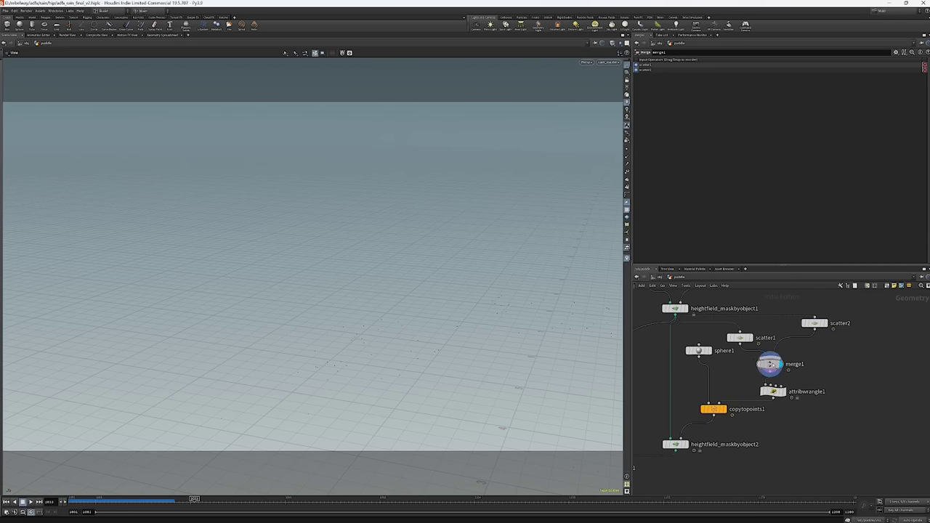
{"action": "key", "text": "Up"}
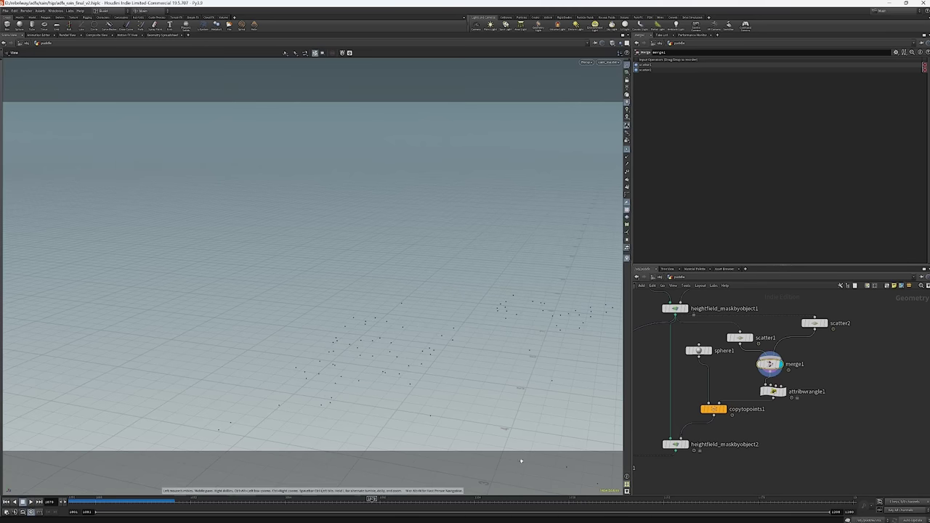
Duplicate the second Scatter node into the Merge, set the copy's Global Seed to floor($F/3)+88, and play the timeline.
{"action": "left_click_drag", "start_coordinate": [815, 322], "coordinate": [798, 334]}
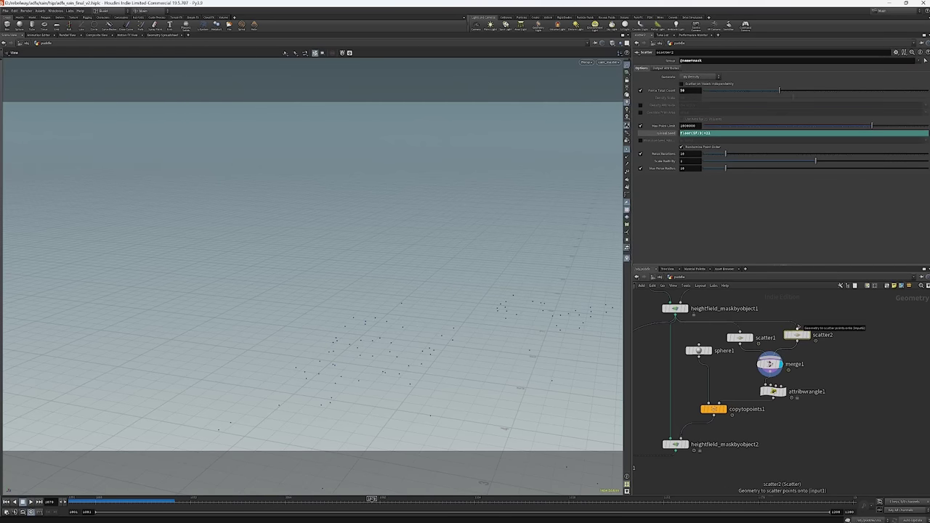
{"action": "key", "text": "ctrl+c"}
{"action": "key", "text": "ctrl+v"}
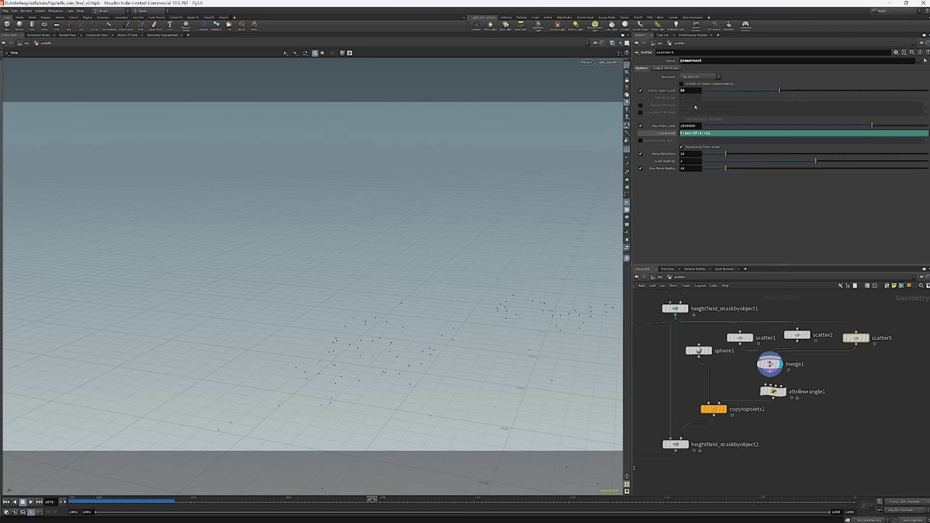
{"action": "double_click", "coordinate": [710, 133]}
{"action": "type", "text": "8"}
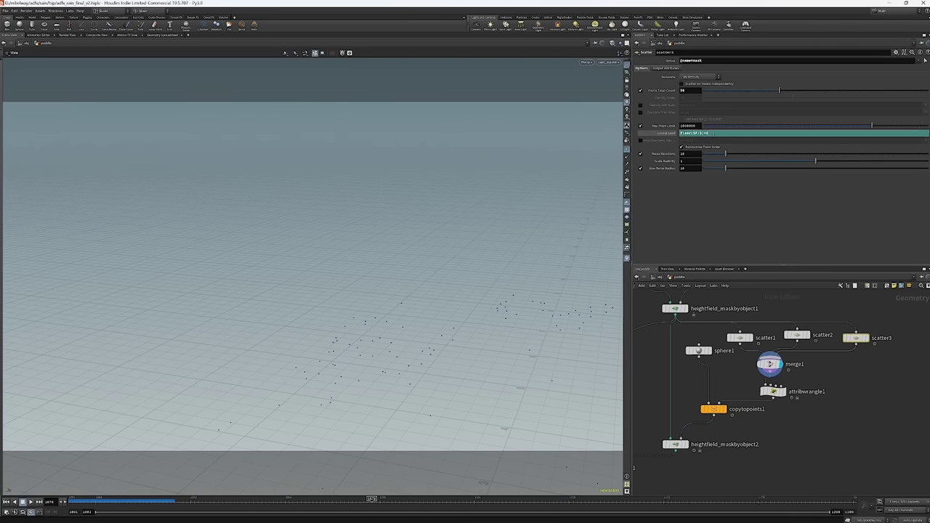
{"action": "type", "text": "8"}
{"action": "key", "text": "Return"}
{"action": "key", "text": "Up"}
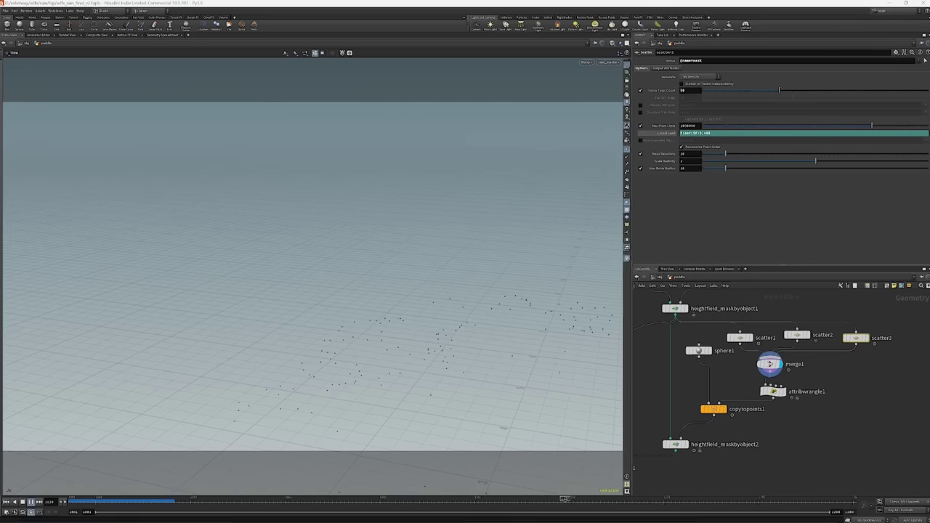
{"action": "mouse_move", "coordinate": [510, 521]}
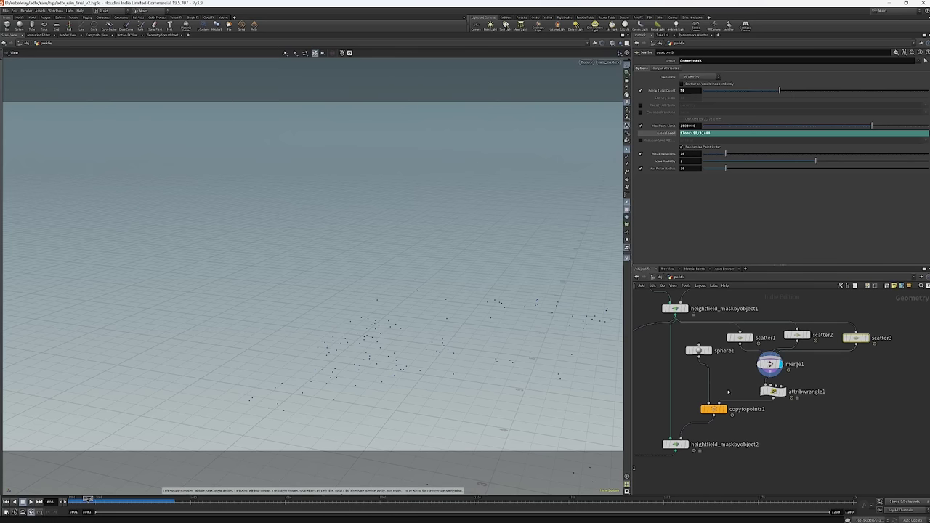
{"action": "left_click_drag", "start_coordinate": [773, 392], "coordinate": [767, 385]}
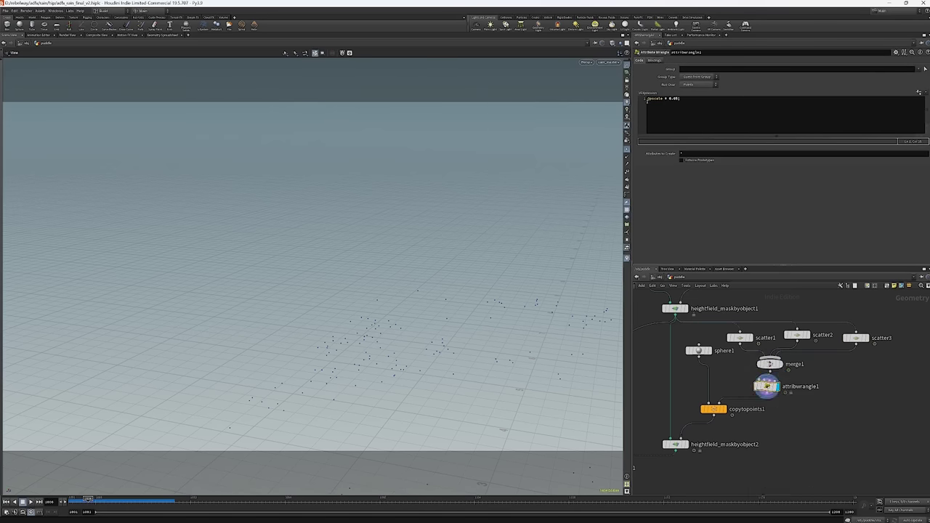
{"action": "left_click", "coordinate": [647, 101]}
{"action": "key", "text": "Return"}
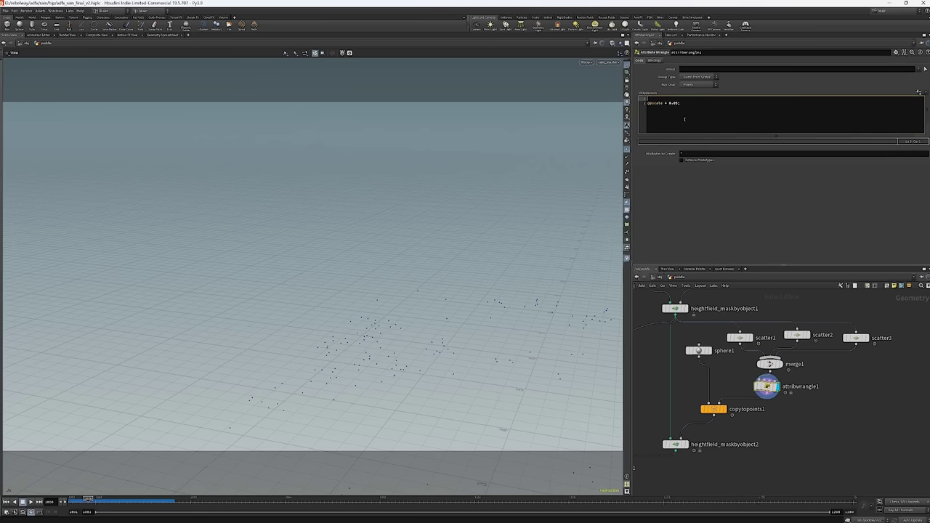
{"action": "type", "text": "float rnd"}
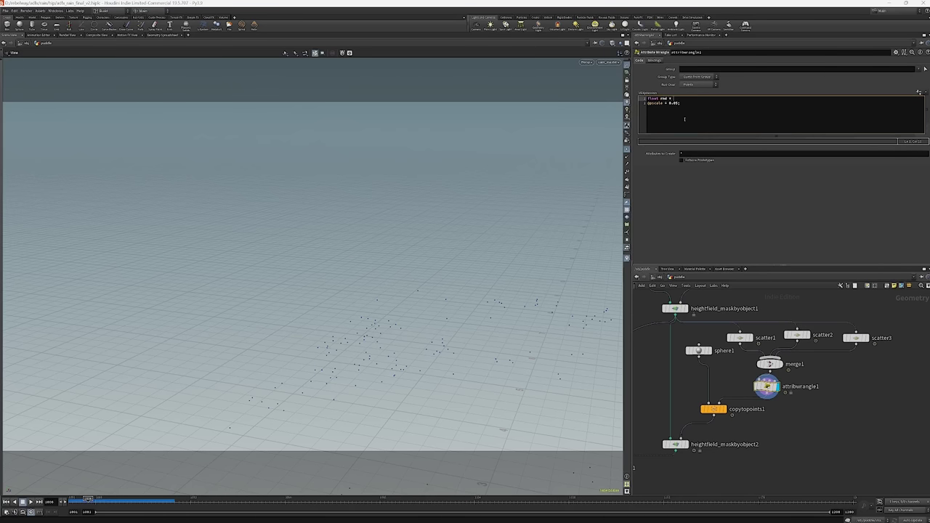
{"action": "type", "text": " = rand(@ptnum);"}
{"action": "left_click", "coordinate": [685, 118]}
Declare float min = ch('min'); and float max = ch('max'); below the random value in the wrangle code.
{"action": "key", "text": "Up"}
{"action": "key", "text": "End"}
{"action": "key", "text": "Return"}
{"action": "type", "text": "float min"}
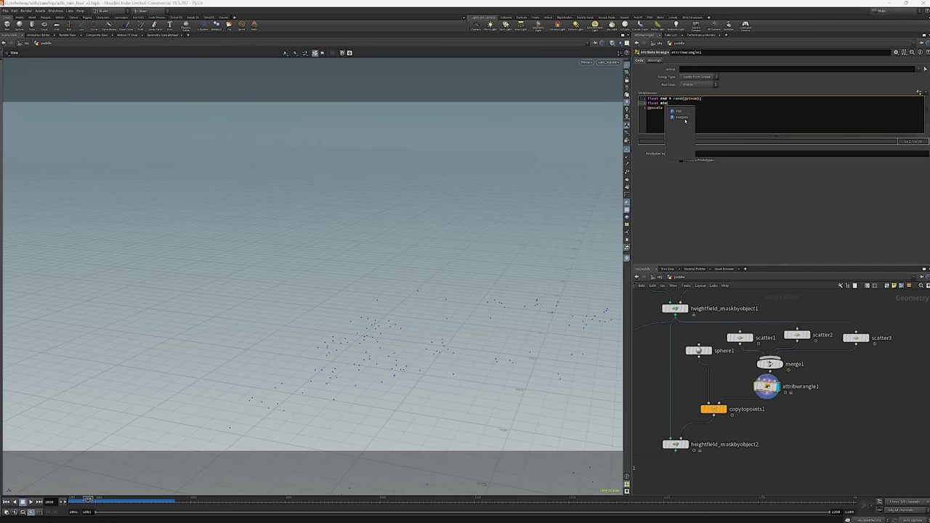
{"action": "key", "text": "Down"}
{"action": "type", "text": "= ch('"}
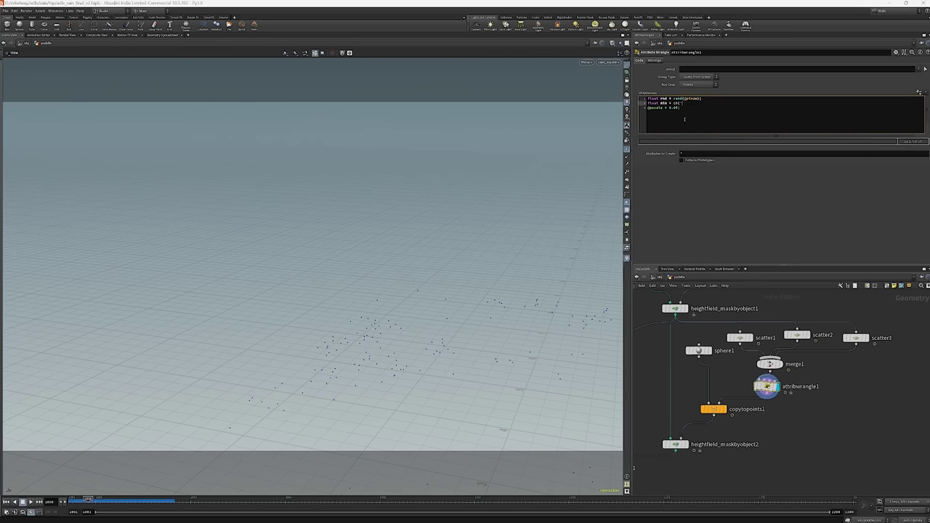
{"action": "type", "text": "min'"}
{"action": "key", "text": "Return"}
{"action": "type", "text": "float max = ch('max'"}
{"action": "key", "text": "Return"}
{"action": "left_click", "coordinate": [685, 119]}
Replace the wrangle's fixed pscale value with fit01(rnd, min, max).
{"action": "type", "text": "fit(r"}
{"action": "type", "text": ", 0"}
{"action": "key", "text": "BackSpace"}
{"action": "key", "text": "BackSpace"}
{"action": "key", "text": "BackSpace"}
{"action": "key", "text": "BackSpace"}
{"action": "key", "text": "BackSpace"}
{"action": "type", "text": "01(rnd, 0"}
{"action": "key", "text": "BackSpace"}
{"action": "type", "text": "min, max)"}
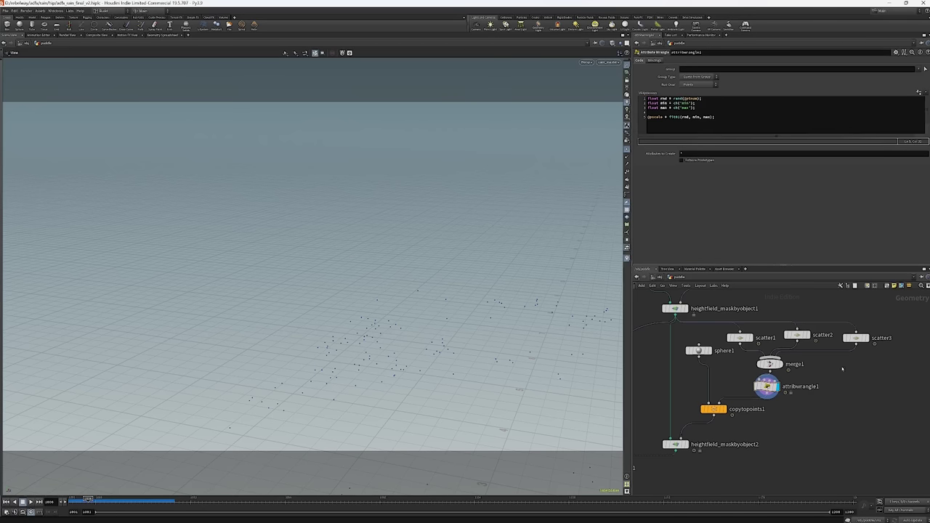
Create the wrangle's channel parameters and set Min to 0.02 and Max to 0.08.
{"action": "left_click", "coordinate": [920, 92]}
{"action": "left_click", "coordinate": [685, 169]}
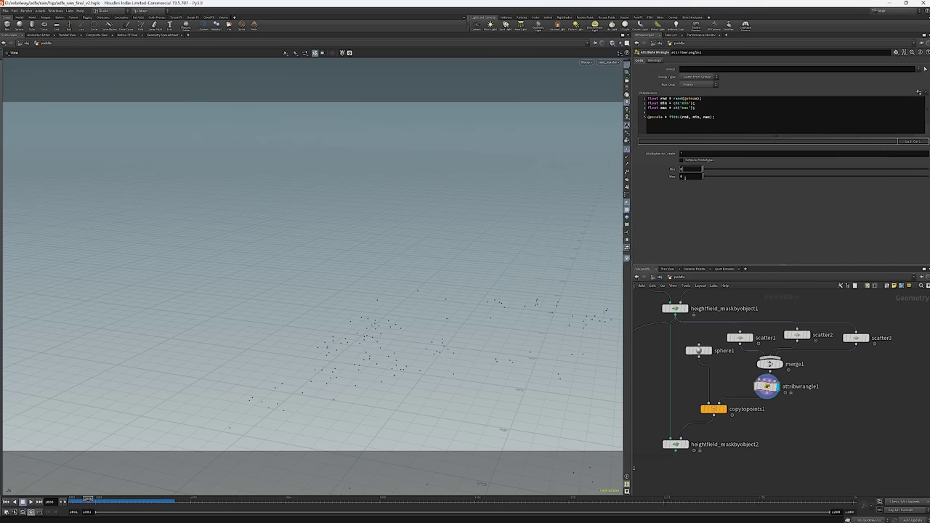
{"action": "left_click", "coordinate": [685, 176]}
{"action": "left_click", "coordinate": [687, 168]}
{"action": "type", "text": "0.02"}
{"action": "key", "text": "Return"}
Return to the first frame, display the Shallow Water Solver, reset its simulation and play it through.
{"action": "middle_click_drag", "start_coordinate": [781, 415], "coordinate": [791, 396]}
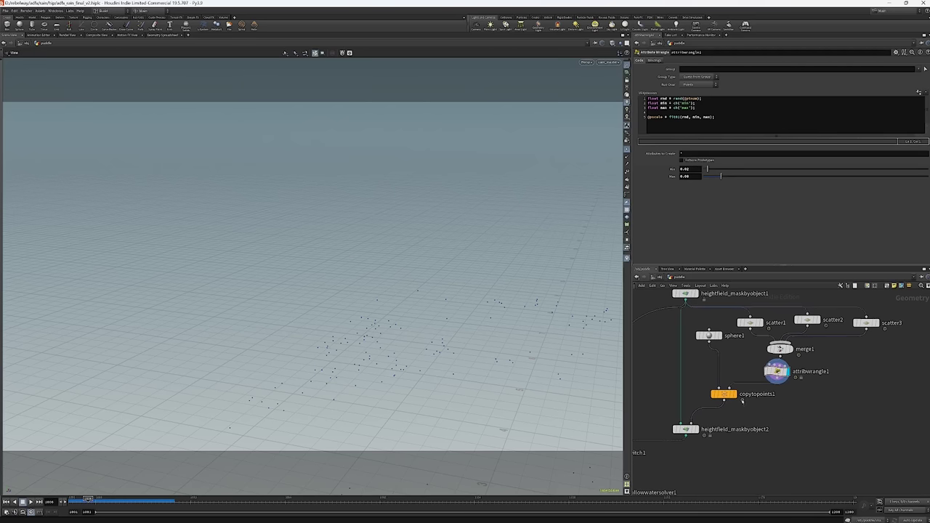
{"action": "middle_click_drag", "start_coordinate": [700, 455], "coordinate": [778, 387]}
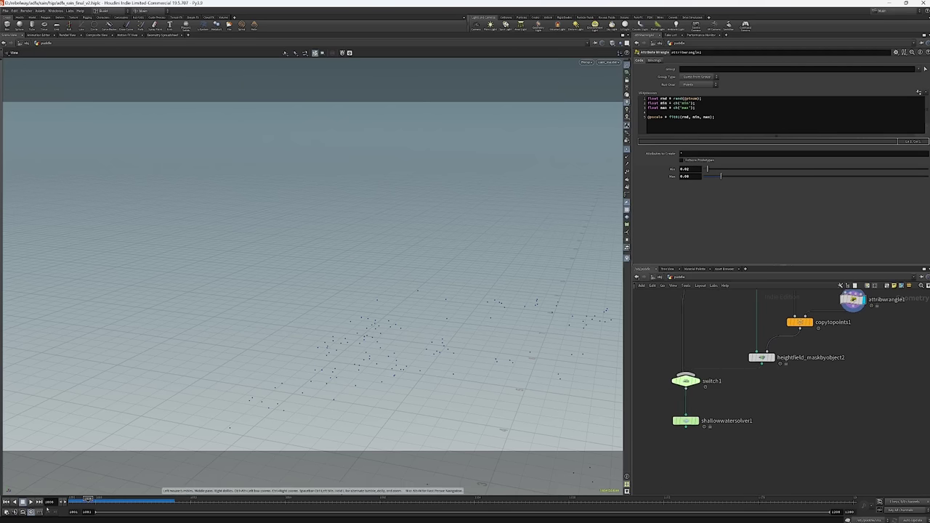
{"action": "left_click_drag", "start_coordinate": [87, 500], "coordinate": [73, 500]}
{"action": "left_click", "coordinate": [700, 421]}
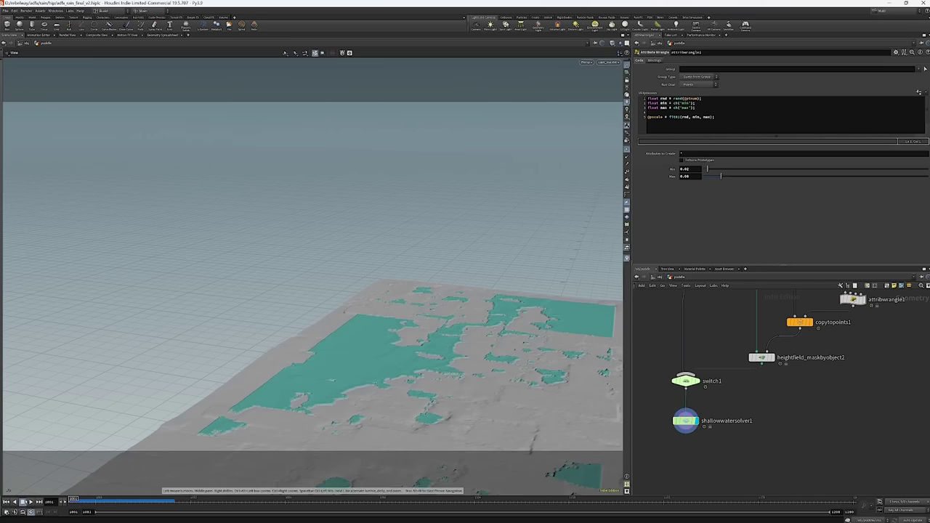
{"action": "left_click", "coordinate": [683, 420]}
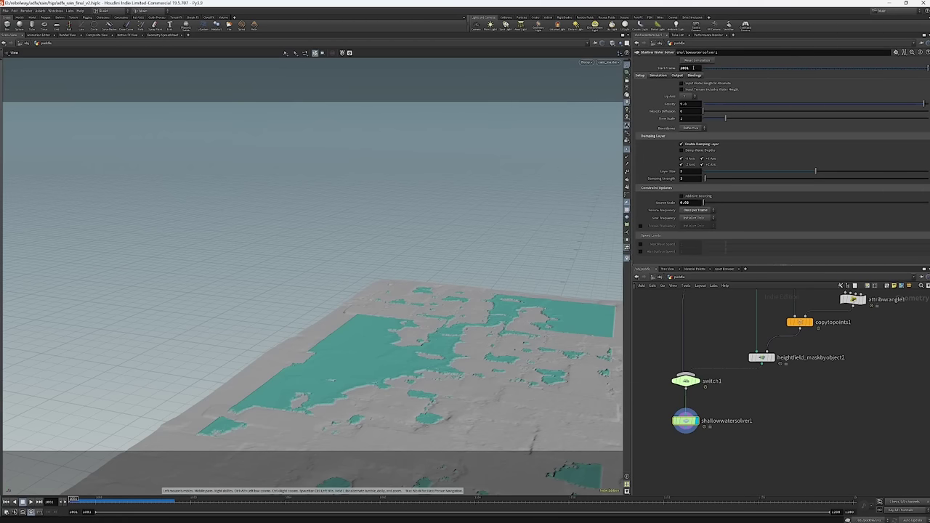
{"action": "left_click", "coordinate": [697, 60]}
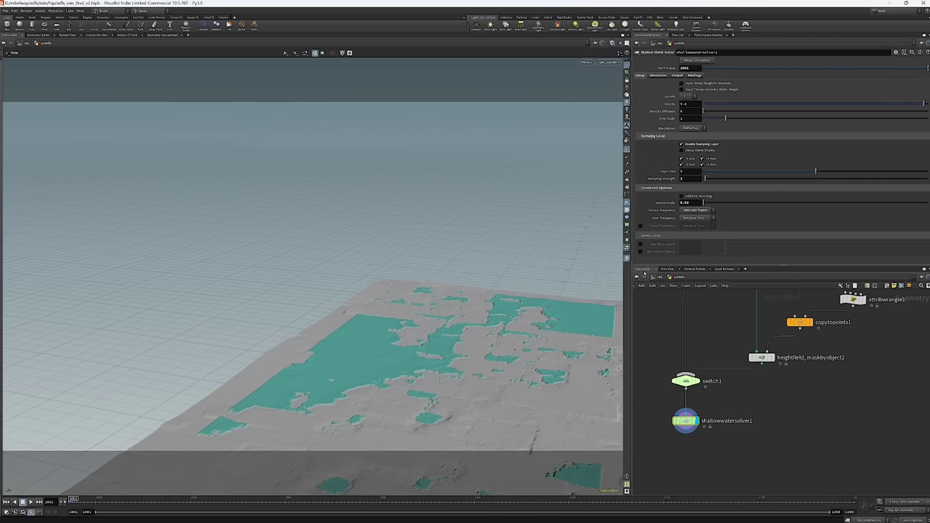
{"action": "left_click", "coordinate": [31, 501]}
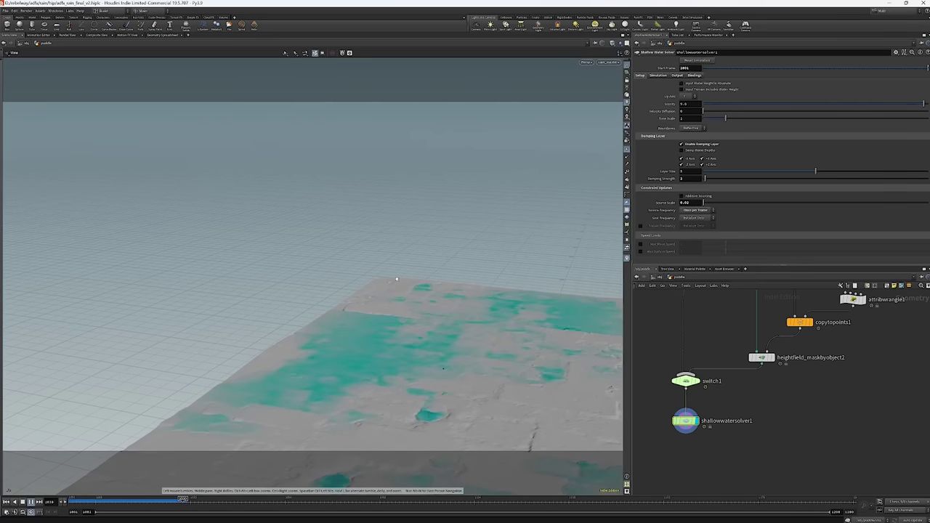
{"action": "mouse_move", "coordinate": [687, 420]}
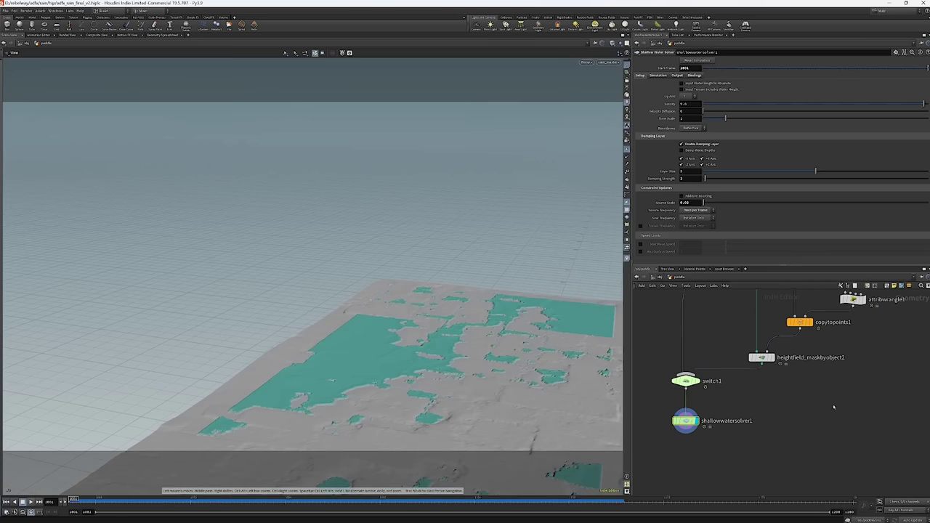
Move the upstream heightfield, blast, projection, grid and first mask nodes away from the Scatter branches to free up space.
{"action": "scroll", "coordinate": [834, 408], "scroll_direction": "down", "scroll_amount": 5}
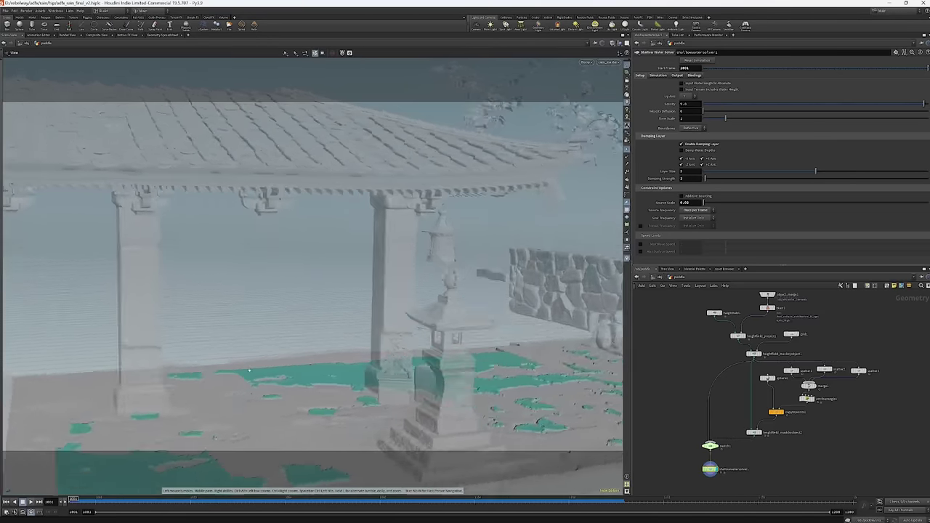
{"action": "key", "text": "Escape"}
{"action": "left_click_drag", "start_coordinate": [535, 368], "coordinate": [497, 261]}
{"action": "scroll", "coordinate": [496, 260], "scroll_direction": "down", "scroll_amount": 5}
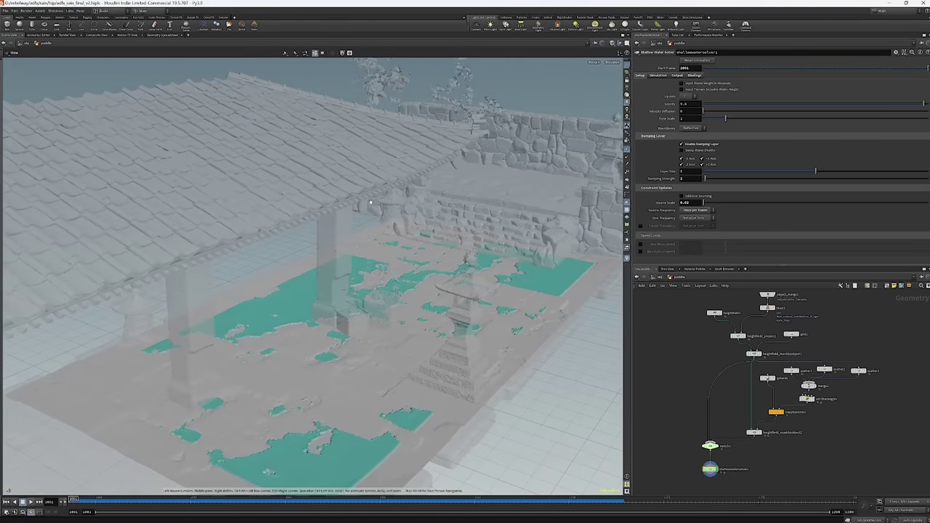
{"action": "left_click_drag", "start_coordinate": [449, 203], "coordinate": [407, 211]}
{"action": "middle_click_drag", "start_coordinate": [749, 340], "coordinate": [707, 368]}
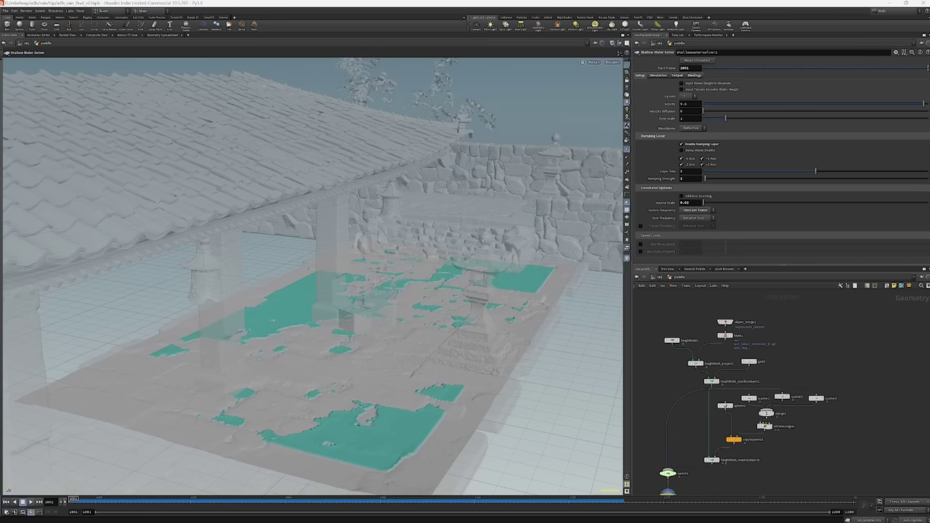
{"action": "left_click_drag", "start_coordinate": [645, 305], "coordinate": [691, 353]}
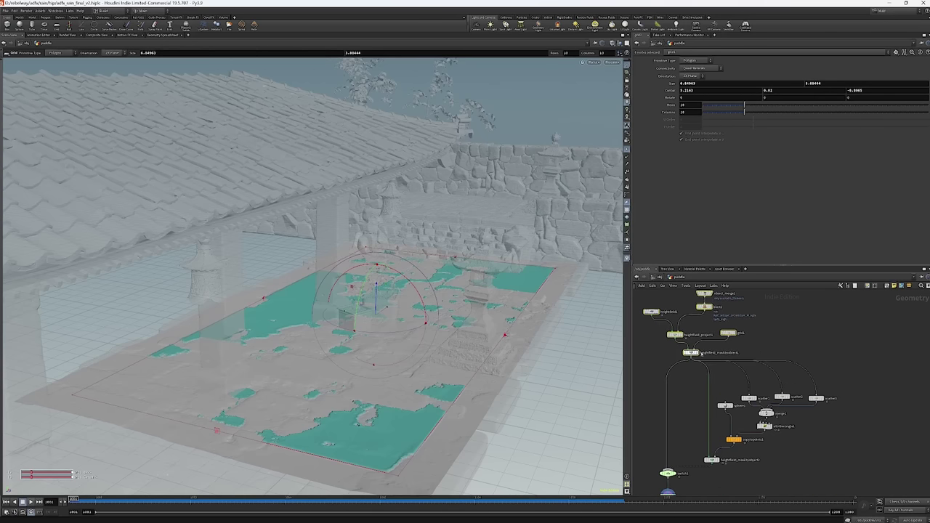
Add an Object Merge node that imports OUT_roof from the env object and display the roof geometry.
{"action": "key", "text": "Tab"}
{"action": "type", "text": "ob"}
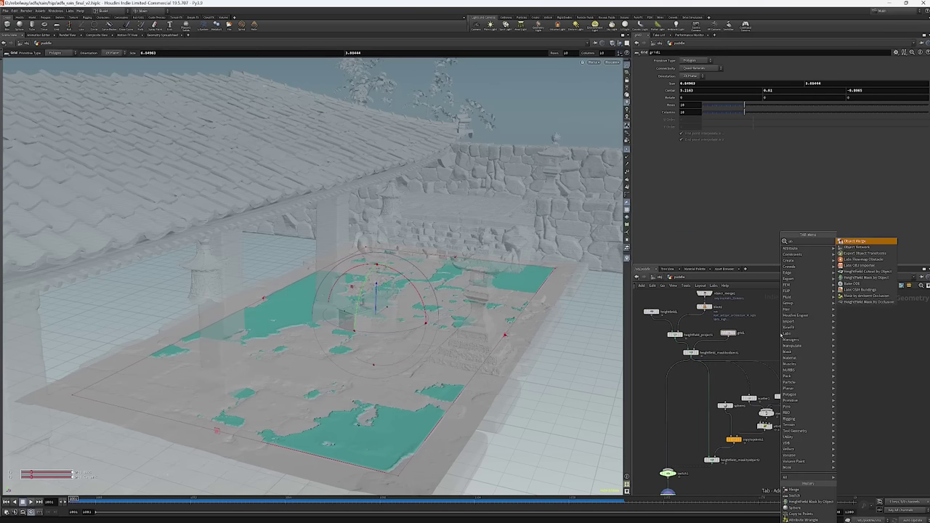
{"action": "key", "text": "Return"}
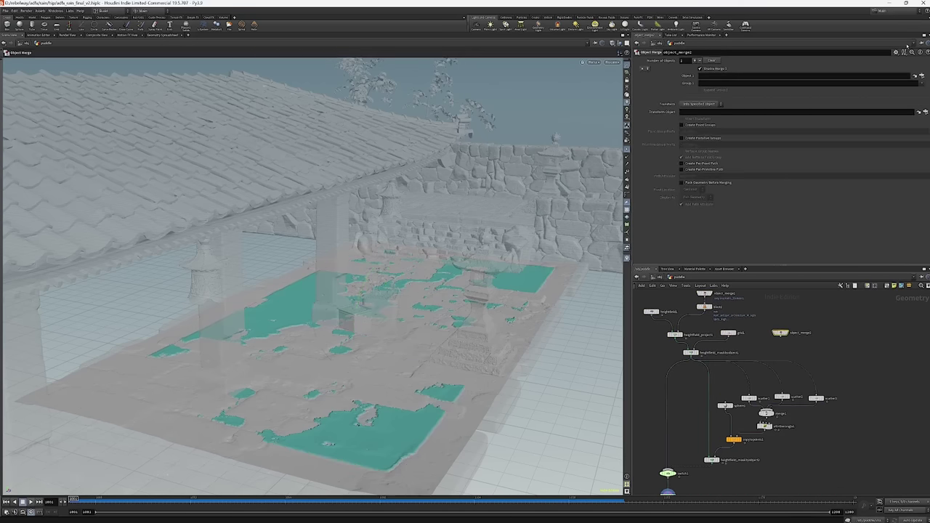
{"action": "left_click", "coordinate": [915, 75]}
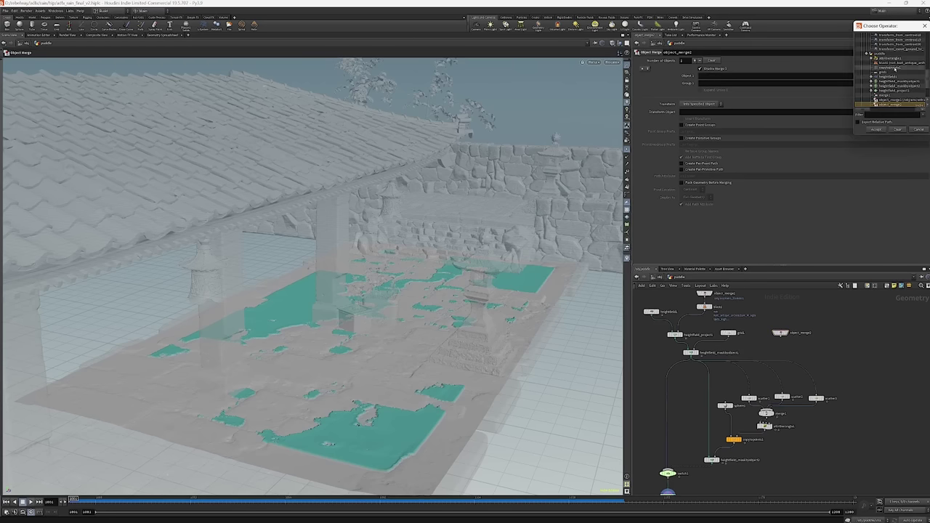
{"action": "scroll", "coordinate": [895, 68], "scroll_direction": "up", "scroll_amount": 10}
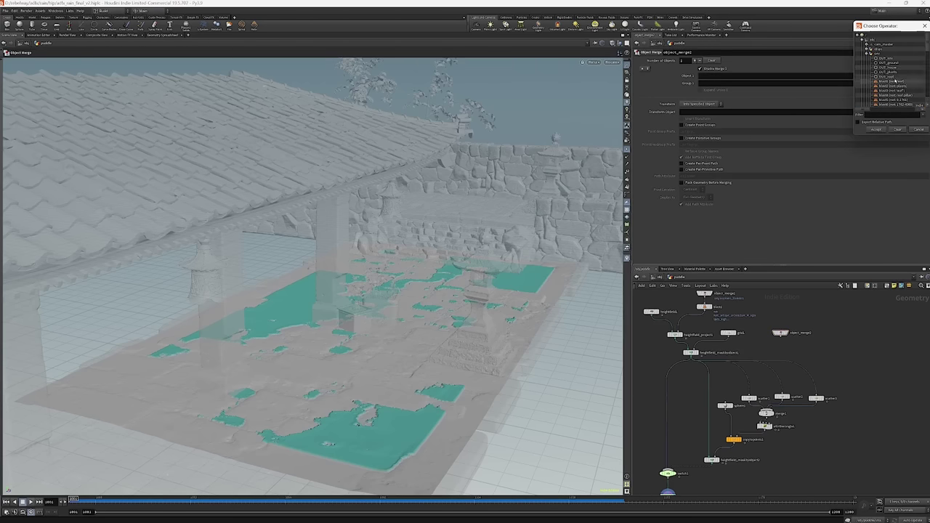
{"action": "left_click", "coordinate": [894, 77]}
{"action": "left_click", "coordinate": [877, 130]}
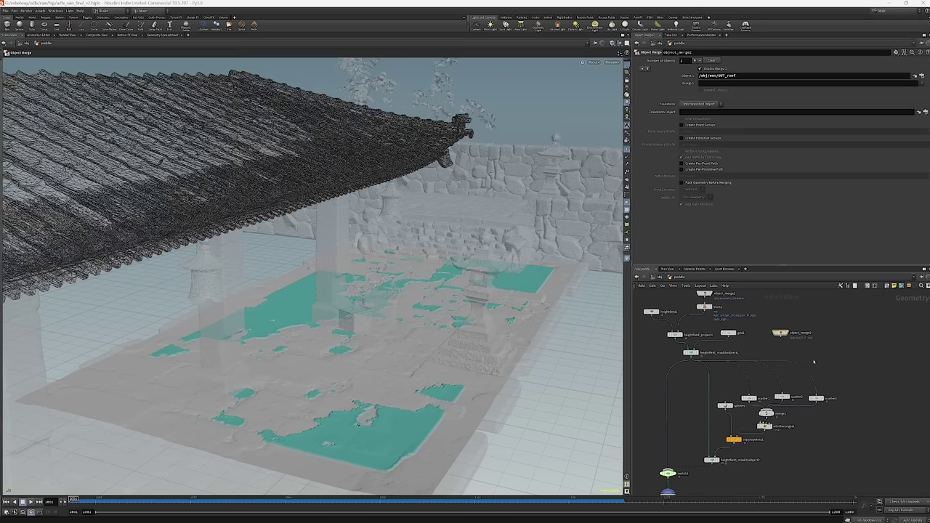
{"action": "scroll", "coordinate": [785, 328], "scroll_direction": "up", "scroll_amount": 1}
{"action": "left_click_drag", "start_coordinate": [782, 329], "coordinate": [776, 319]}
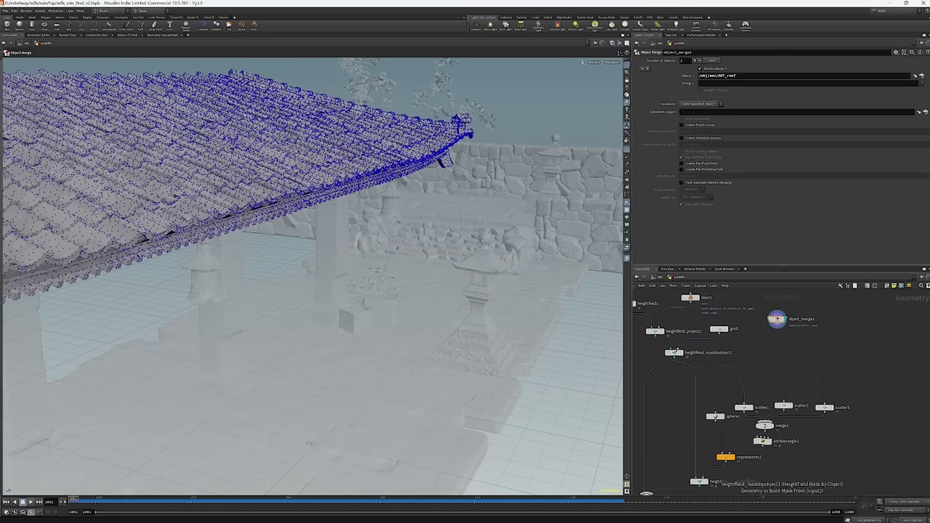
Insert a HeightField Mask by Object node directly after the first mask node, ahead of the Scatter branches.
{"action": "left_click", "coordinate": [675, 354]}
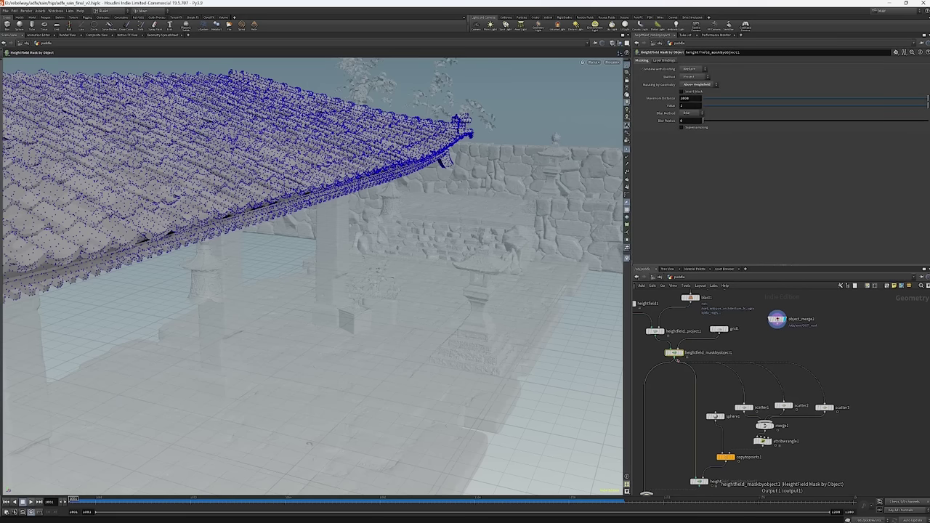
{"action": "key", "text": "Tab"}
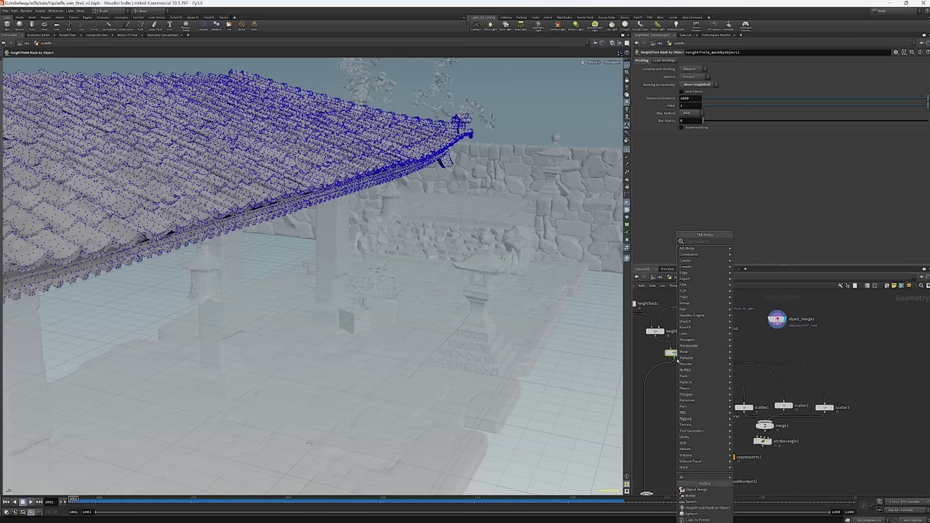
{"action": "type", "text": "maskb"}
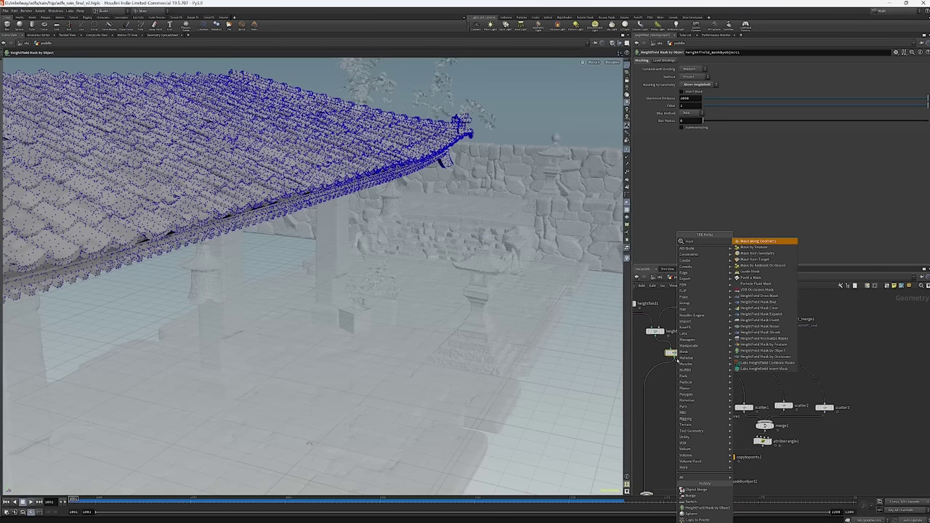
{"action": "key", "text": "Down"}
{"action": "key", "text": "Down"}
{"action": "key", "text": "Down"}
{"action": "key", "text": "Down"}
{"action": "key", "text": "Down"}
{"action": "key", "text": "Up"}
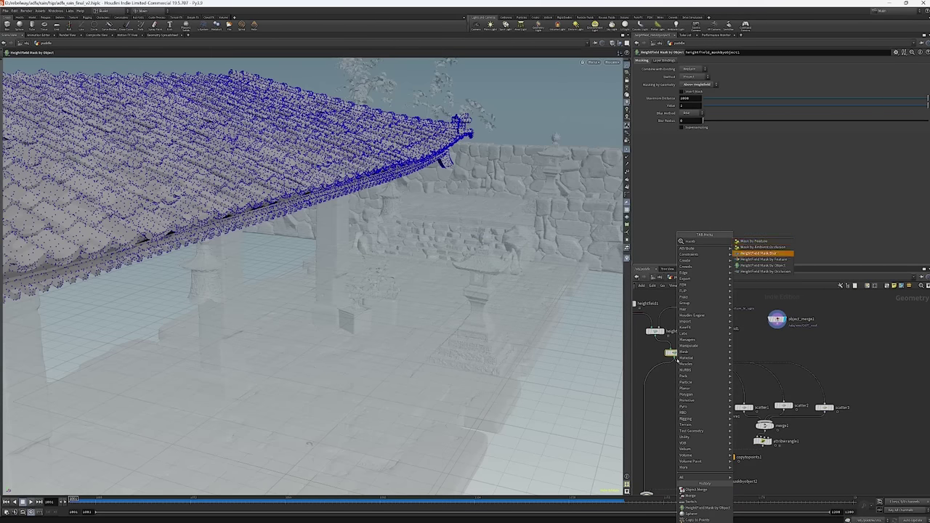
{"action": "key", "text": "Return"}
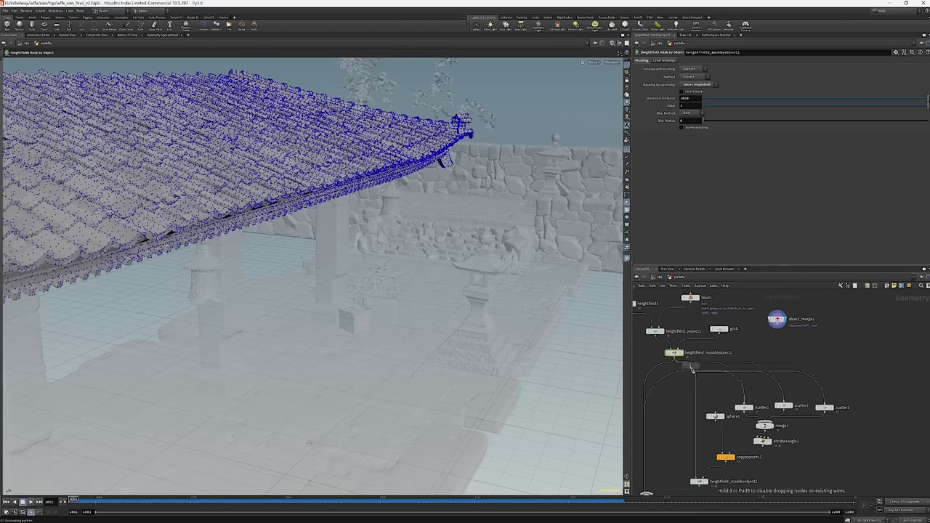
{"action": "left_click", "coordinate": [704, 374]}
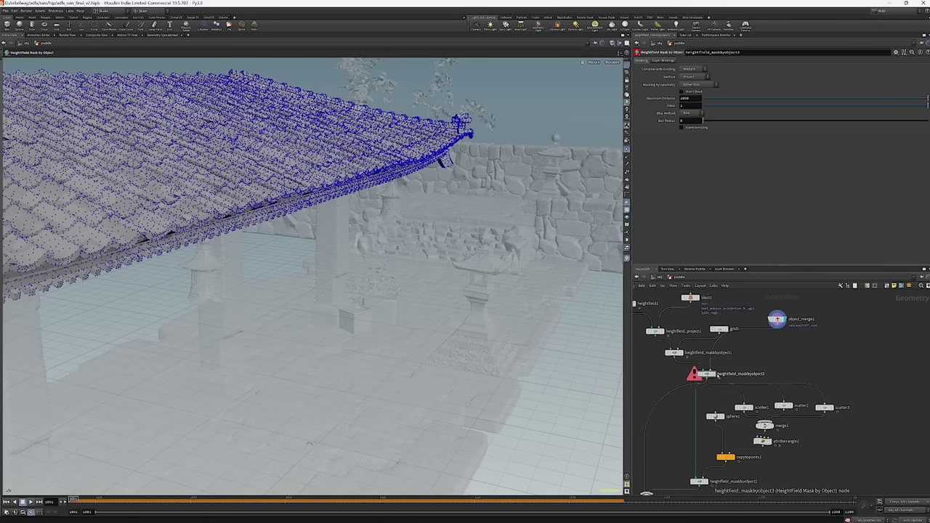
Display the roof HeightField Mask by Object node and invert its mask so the area outside the roof footprint is selected.
{"action": "left_click", "coordinate": [715, 374]}
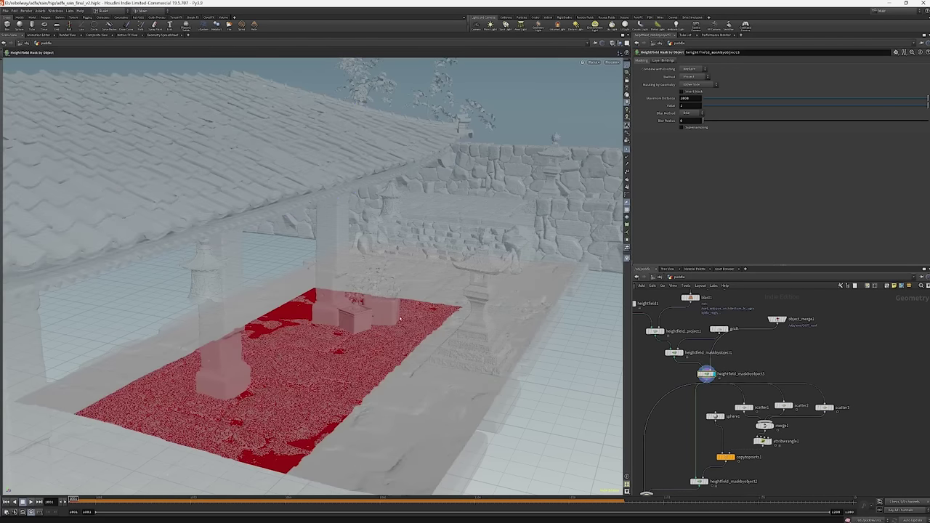
{"action": "mouse_move", "coordinate": [399, 318]}
{"action": "left_mouse_down"}
{"action": "mouse_move", "coordinate": [286, 374]}
{"action": "mouse_move", "coordinate": [392, 331]}
{"action": "left_mouse_up"}
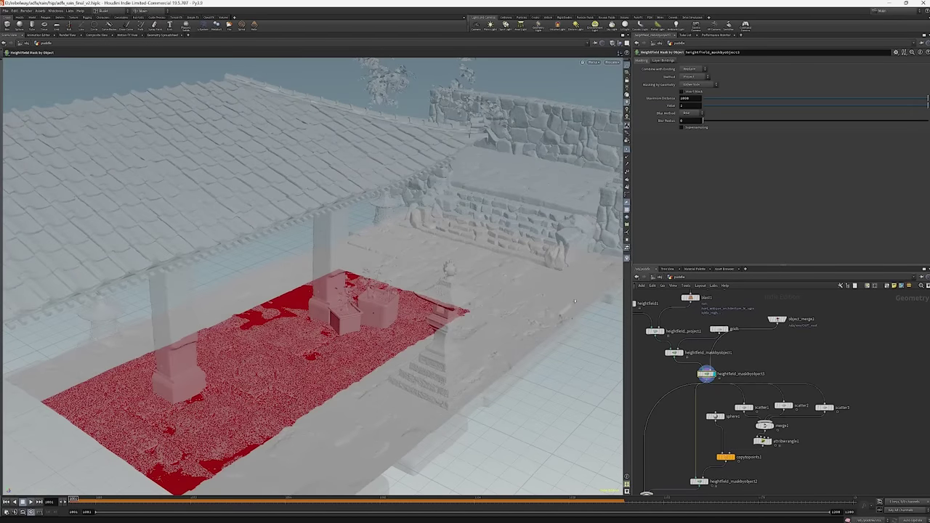
{"action": "middle_click_drag", "start_coordinate": [686, 387], "coordinate": [708, 346]}
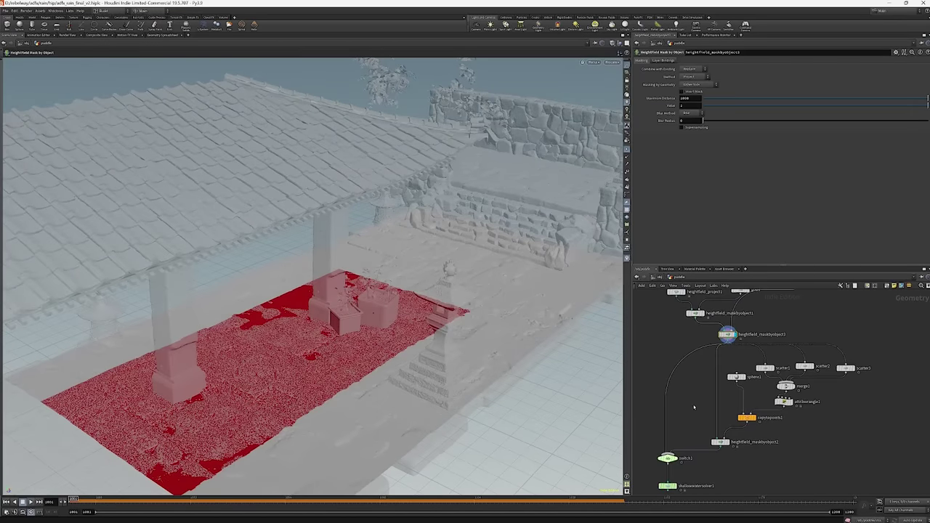
{"action": "middle_click_drag", "start_coordinate": [695, 408], "coordinate": [686, 427]}
{"action": "left_click_drag", "start_coordinate": [443, 307], "coordinate": [398, 288]}
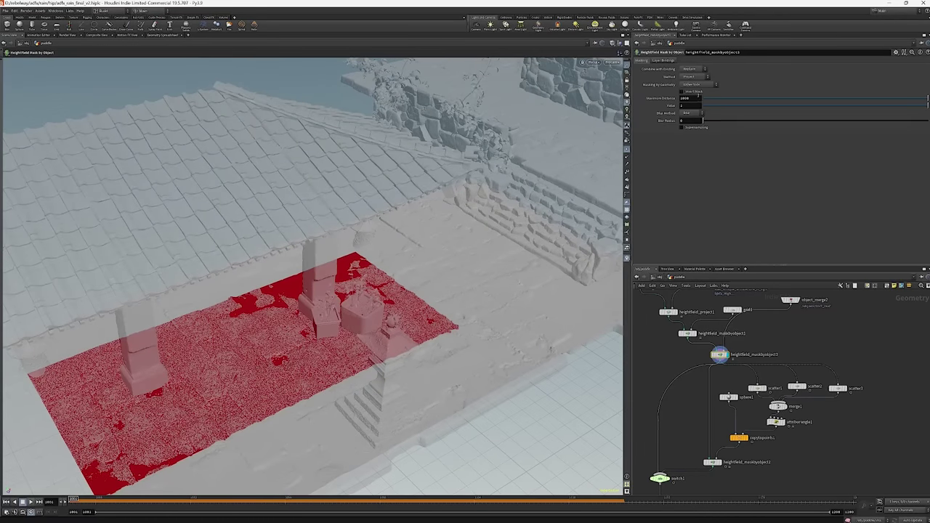
{"action": "left_click", "coordinate": [692, 93]}
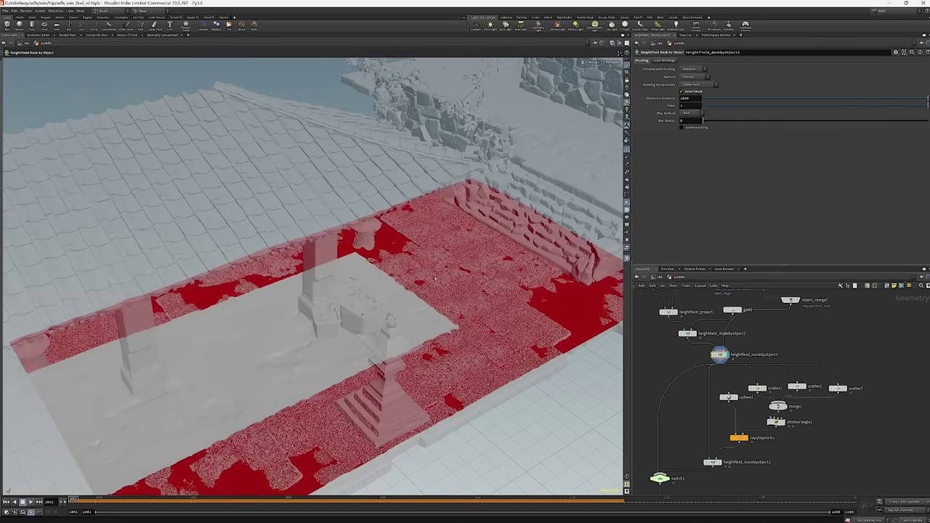
{"action": "left_click_drag", "start_coordinate": [434, 279], "coordinate": [430, 264]}
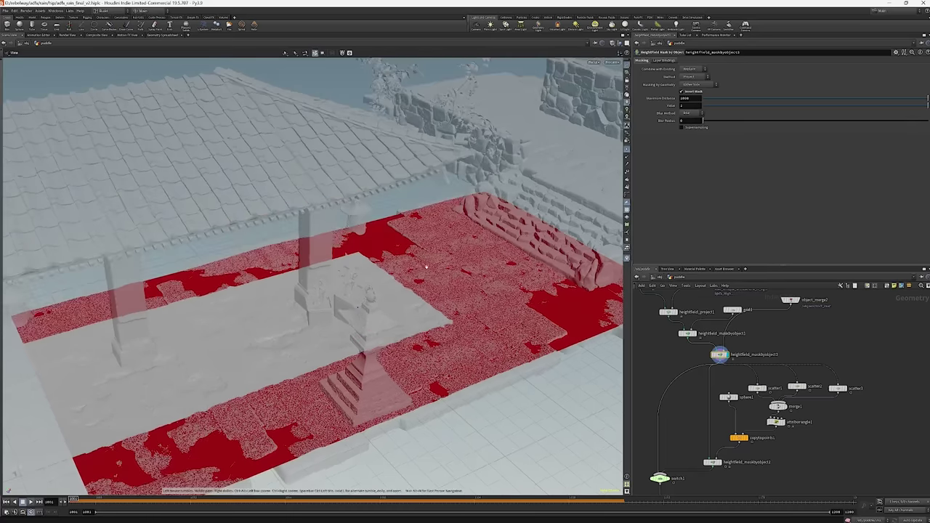
Compare the first mask with the roof mask, and set the roof mask's Combine with Existing mode to Multiply.
{"action": "left_click", "coordinate": [692, 333]}
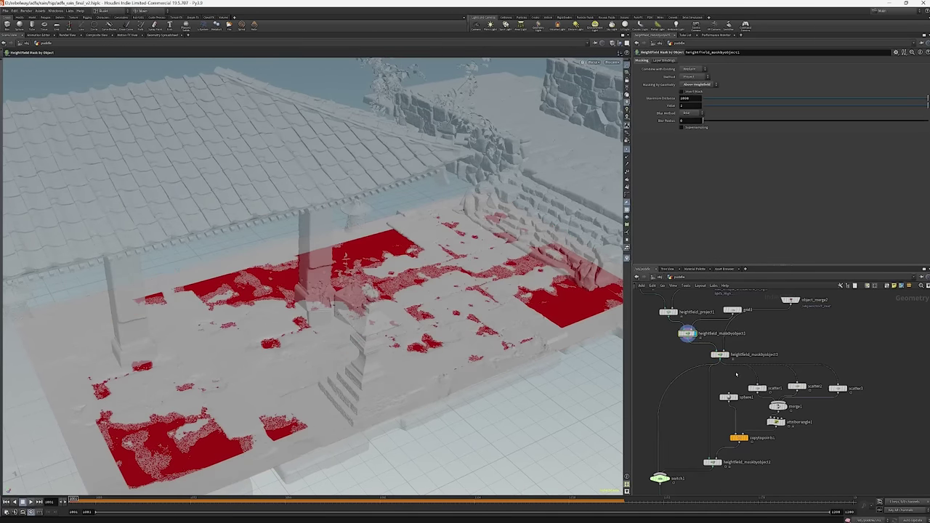
{"action": "left_click", "coordinate": [720, 354]}
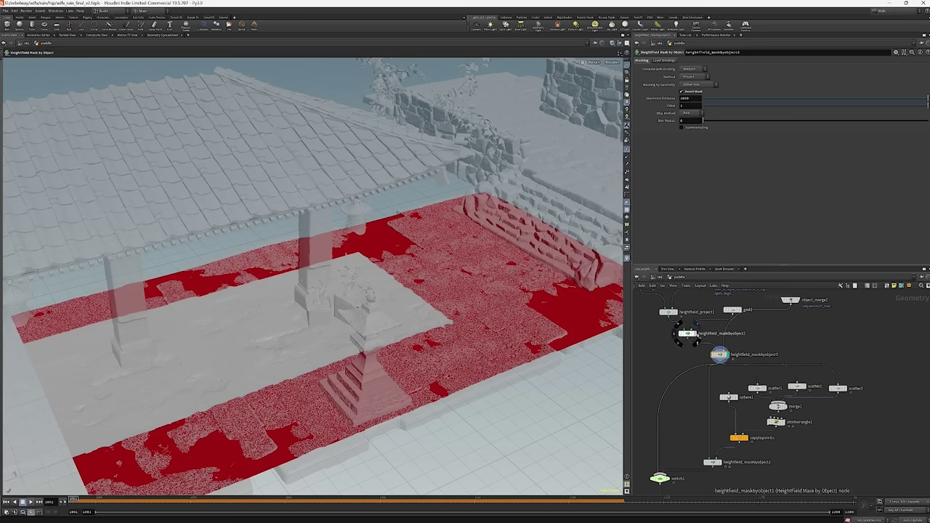
{"action": "left_click", "coordinate": [687, 333]}
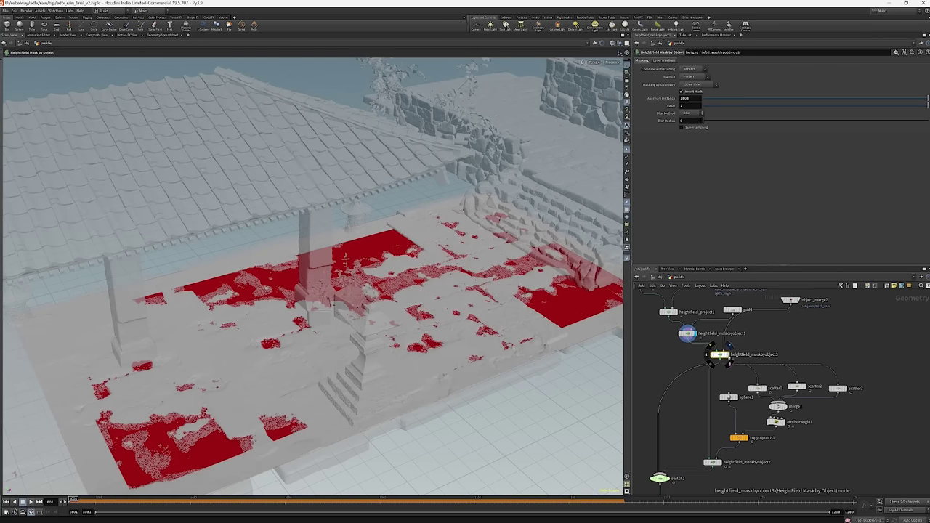
{"action": "left_click", "coordinate": [720, 354]}
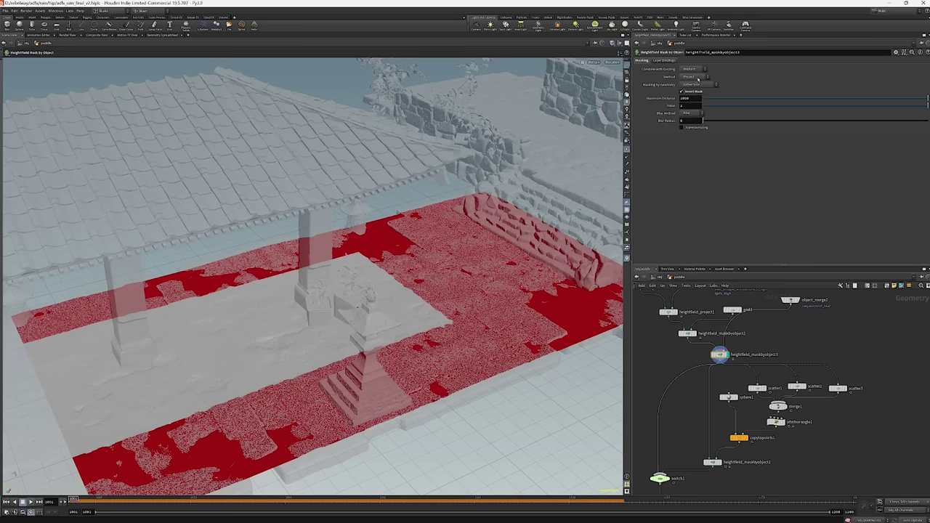
{"action": "left_click", "coordinate": [695, 68]}
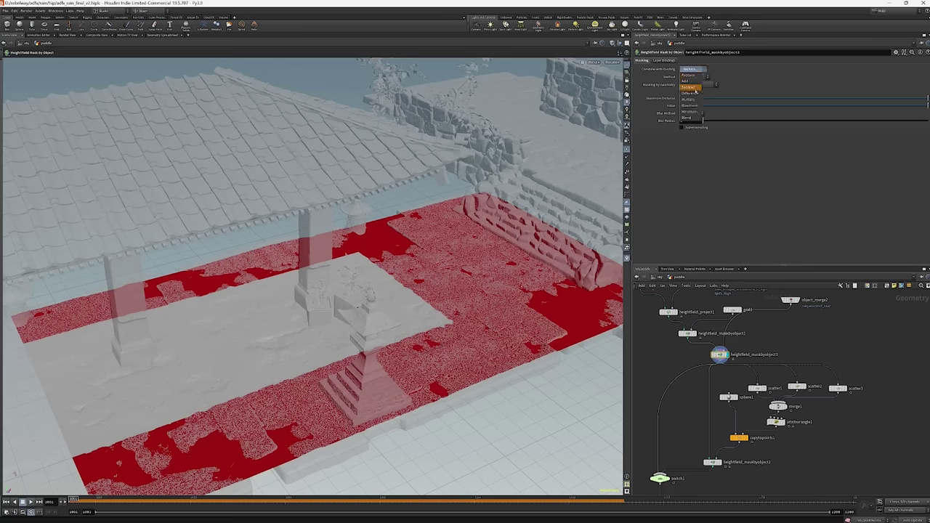
{"action": "left_click", "coordinate": [690, 99]}
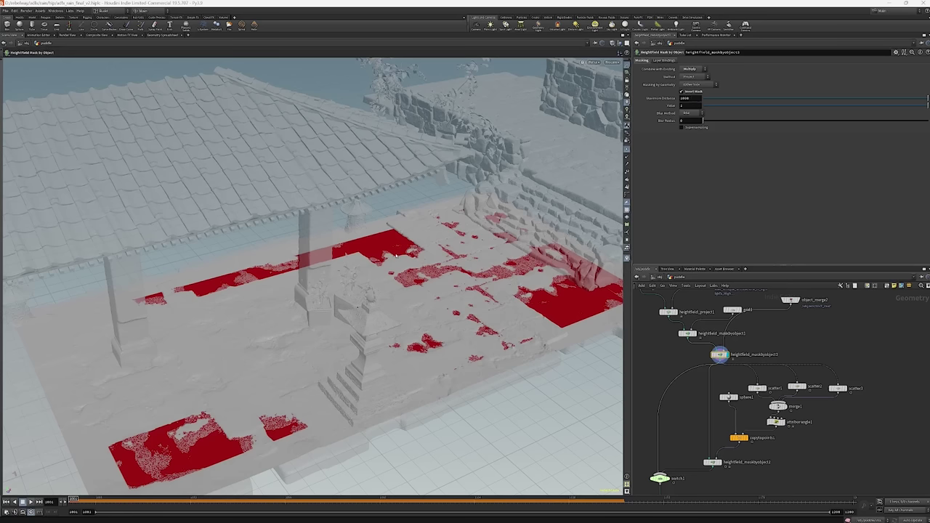
Examine the combined puddle mask through the scene camera and from beneath the roof edge.
{"action": "left_click_drag", "start_coordinate": [357, 308], "coordinate": [550, 96], "text": "alt"}
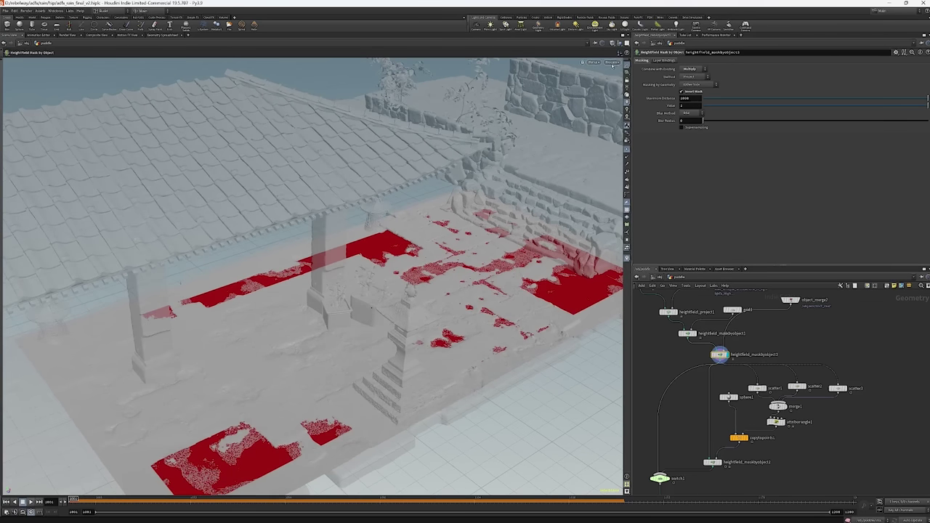
{"action": "left_click", "coordinate": [611, 63]}
{"action": "left_click", "coordinate": [614, 90]}
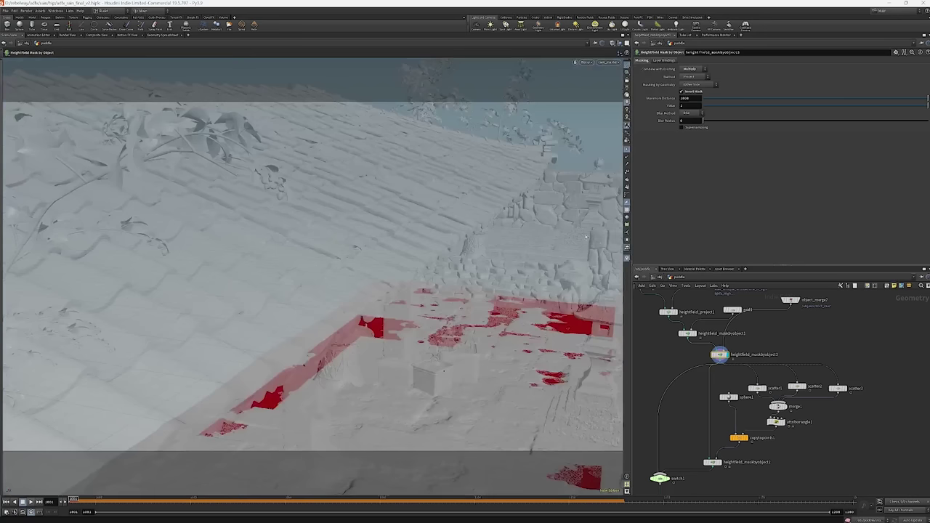
{"action": "key", "text": "Escape"}
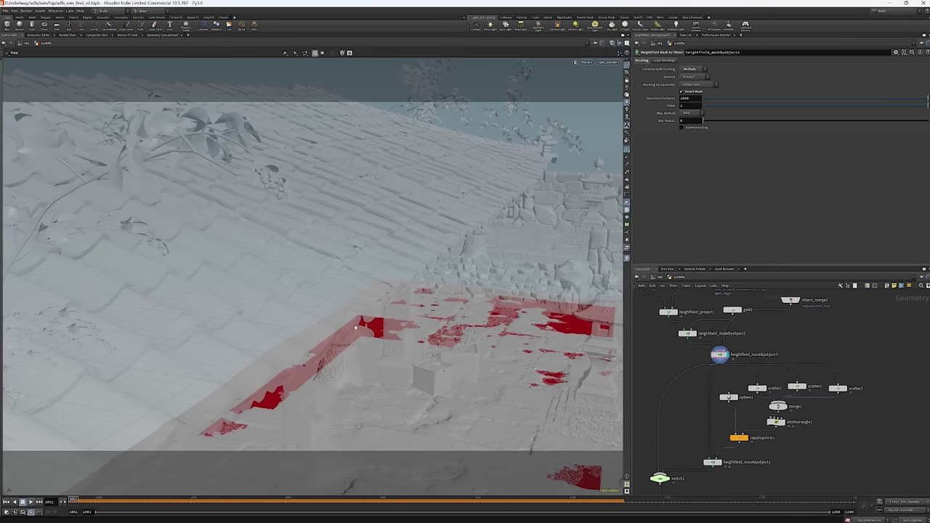
{"action": "left_click_drag", "start_coordinate": [381, 334], "coordinate": [408, 317]}
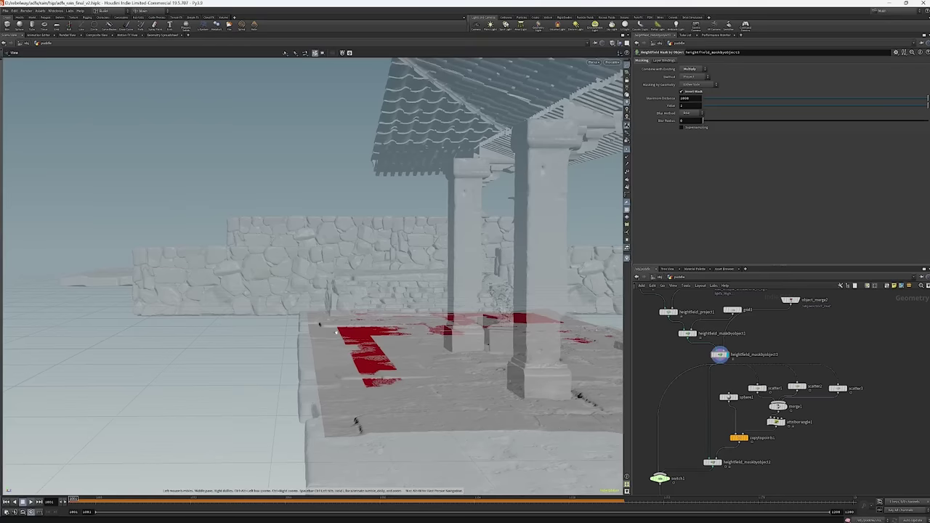
Insert a Bound node between the roof Object Merge and the roof mask, and display its bounding box.
{"action": "middle_click_drag", "start_coordinate": [817, 321], "coordinate": [797, 347]}
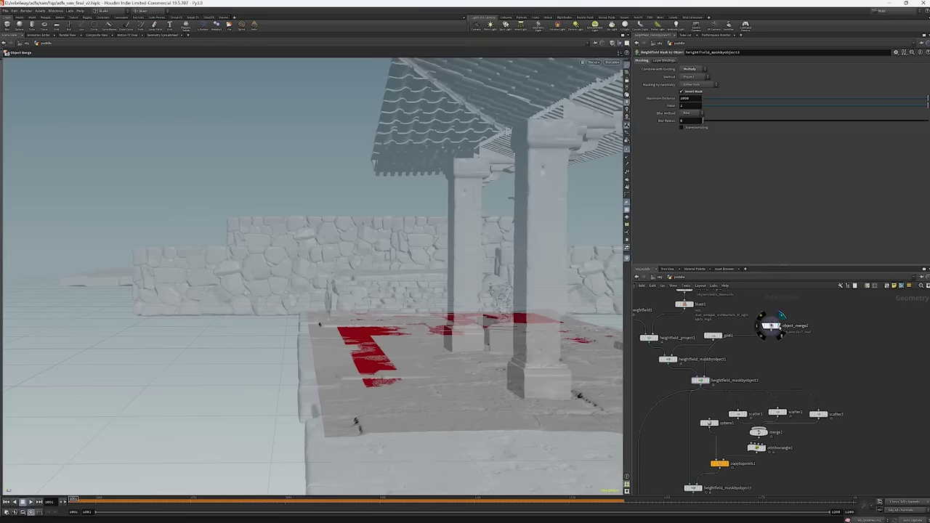
{"action": "left_click", "coordinate": [775, 325]}
{"action": "key", "text": "Tab"}
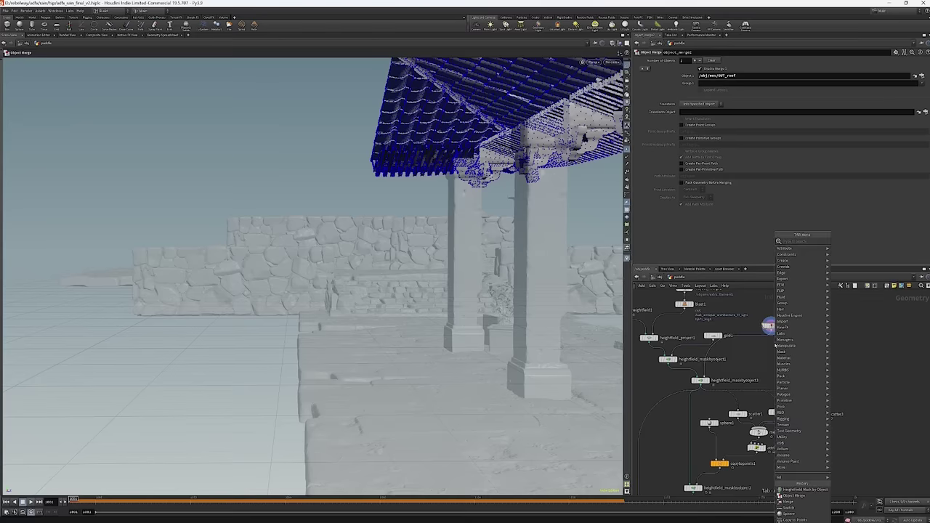
{"action": "type", "text": "bound"}
{"action": "key", "text": "Return"}
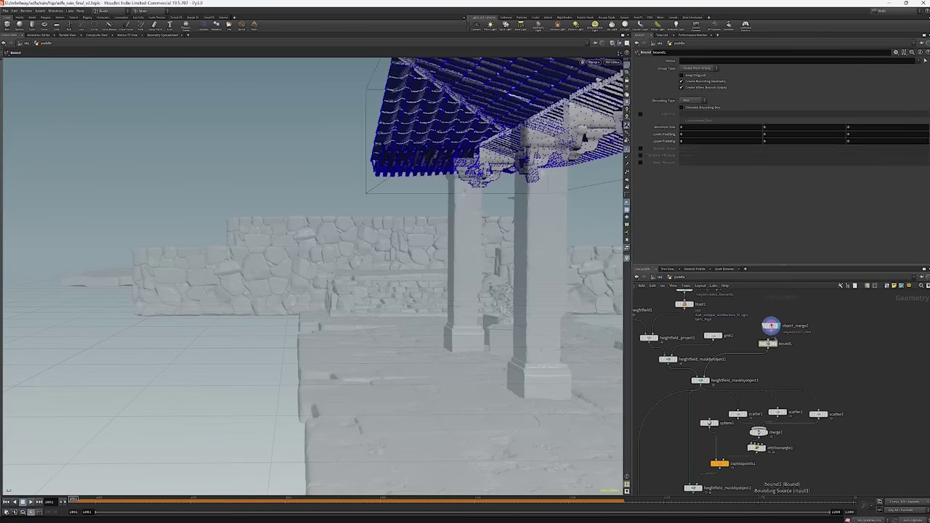
{"action": "left_click", "coordinate": [770, 344]}
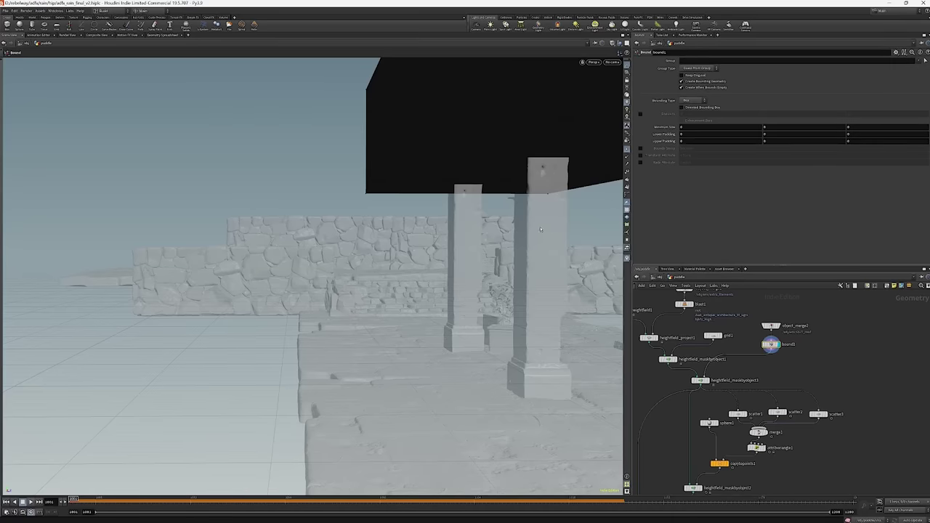
Extend the roof bounding box on one side by setting its Z Lower Padding to 4.
{"action": "left_click_drag", "start_coordinate": [540, 230], "coordinate": [393, 244], "text": "alt"}
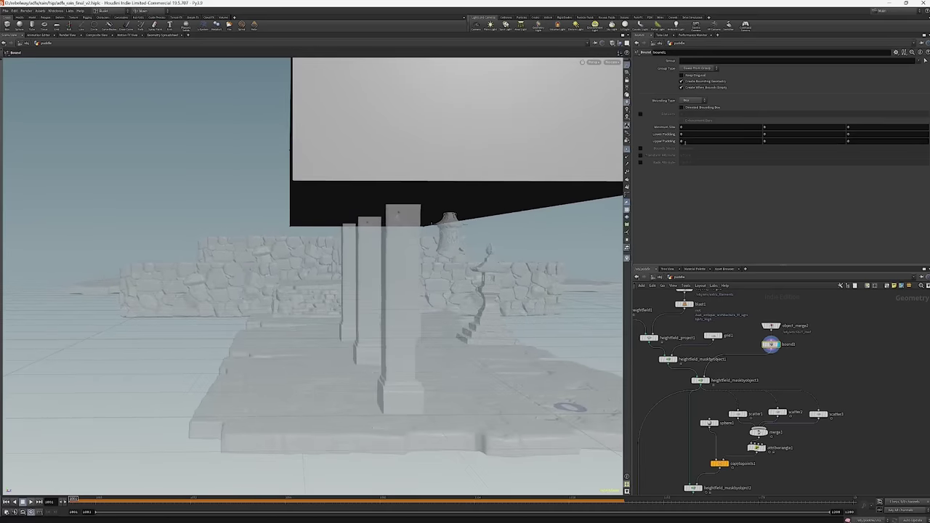
{"action": "scroll", "coordinate": [343, 274], "scroll_direction": "up", "scroll_amount": 5}
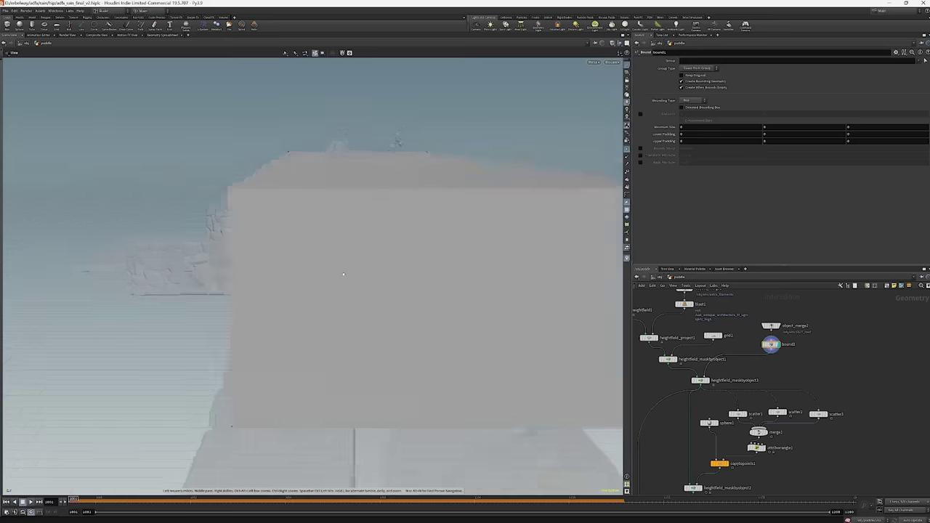
{"action": "scroll", "coordinate": [343, 274], "scroll_direction": "down", "scroll_amount": 5}
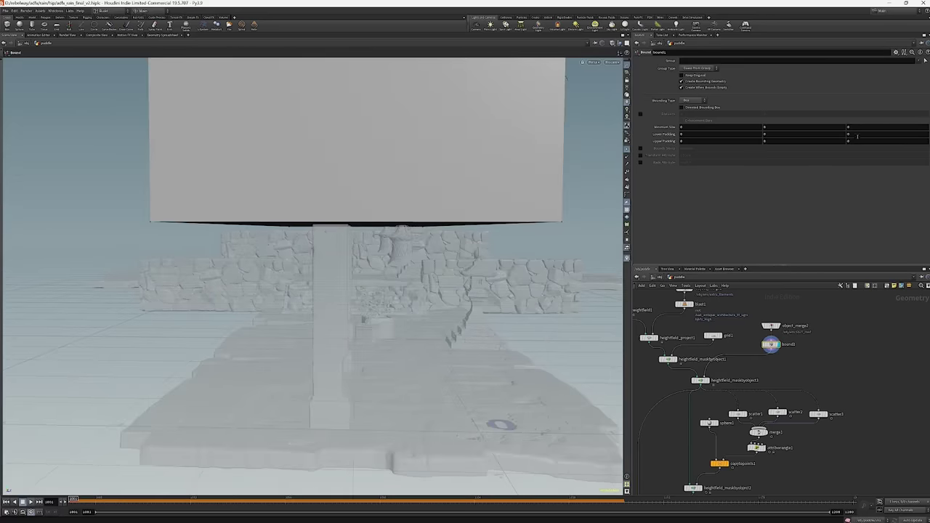
{"action": "mouse_move", "coordinate": [858, 136]}
{"action": "middle_mouse_down"}
{"action": "mouse_move", "coordinate": [868, 120]}
{"action": "mouse_move", "coordinate": [860, 134]}
{"action": "middle_mouse_up"}
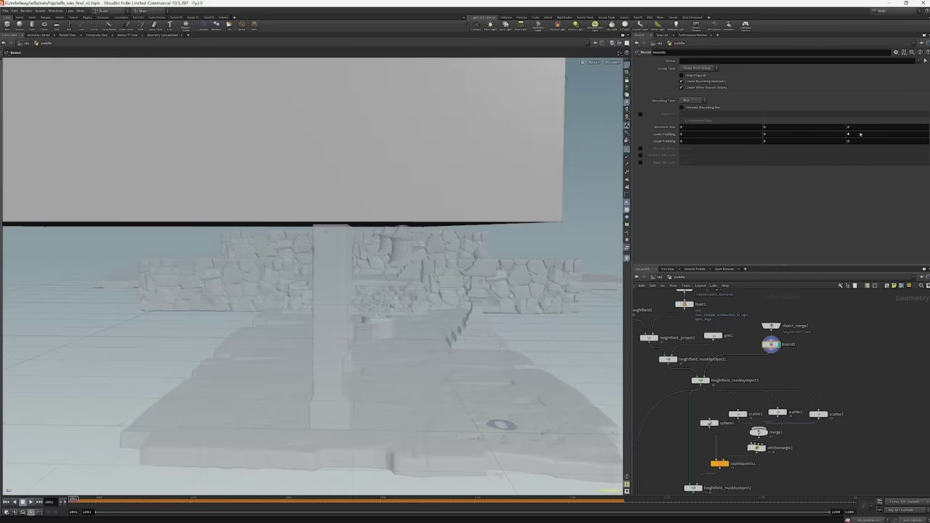
{"action": "scroll", "coordinate": [355, 222], "scroll_direction": "down", "scroll_amount": 3}
{"action": "left_click_drag", "start_coordinate": [345, 223], "coordinate": [281, 208]}
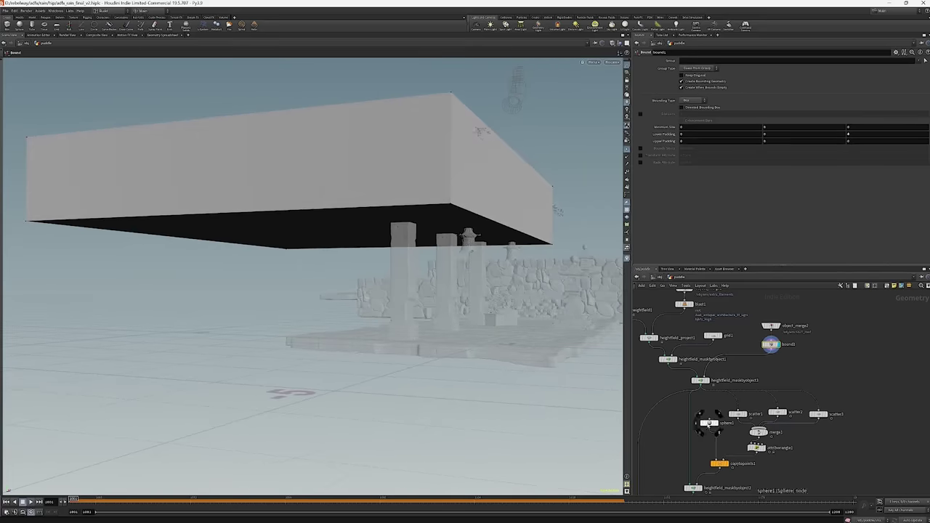
Display the roof mask, compare it with the Bound node bypassed and active, and check it through the scene camera.
{"action": "left_click", "coordinate": [700, 381]}
{"action": "left_click_drag", "start_coordinate": [396, 323], "coordinate": [375, 333]}
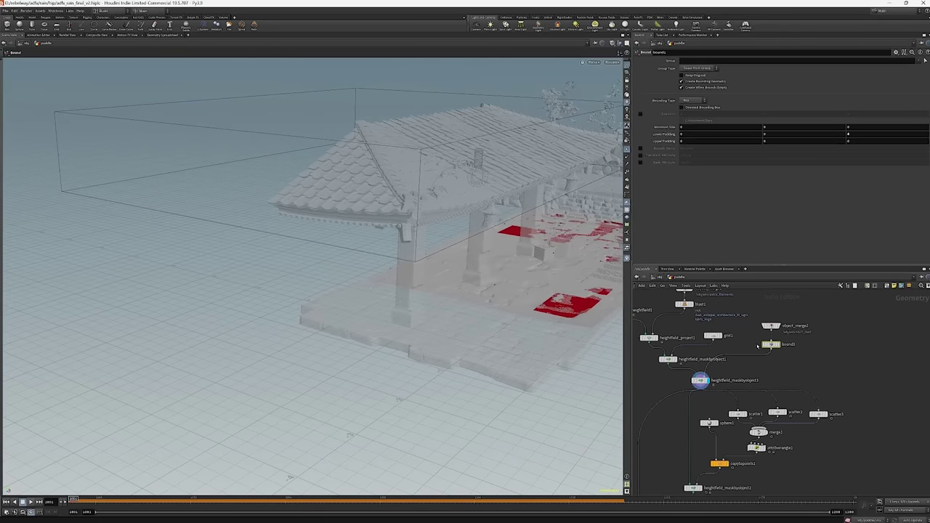
{"action": "mouse_move", "coordinate": [766, 344]}
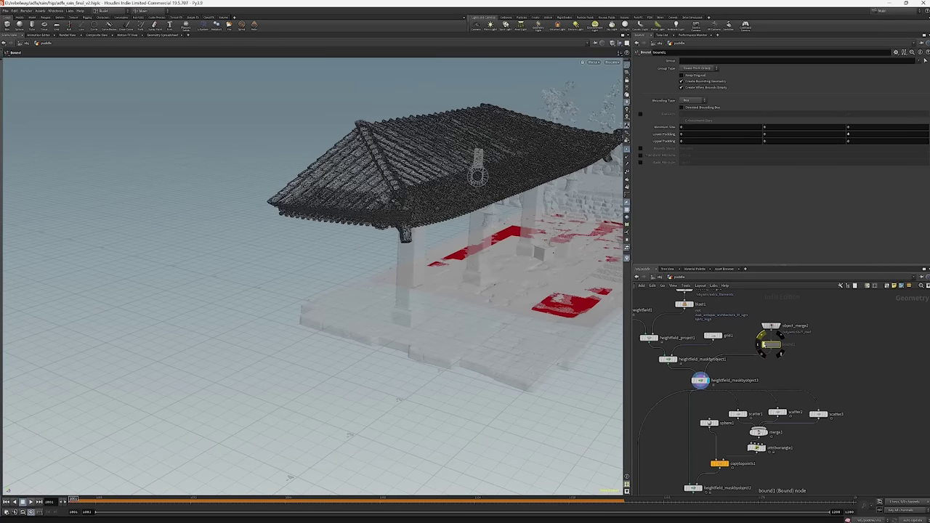
{"action": "left_click", "coordinate": [613, 62]}
{"action": "left_click", "coordinate": [638, 90]}
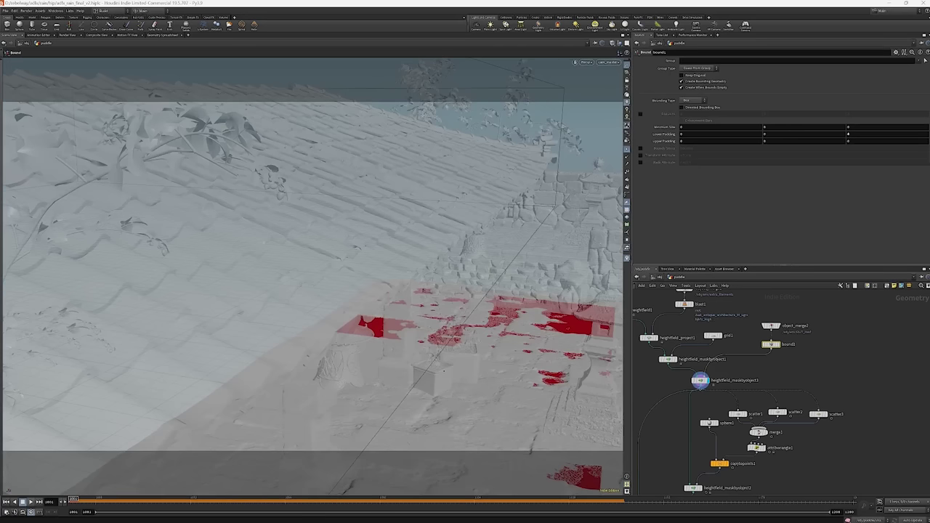
Display the Shallow Water Solver, play the simulation with the new mask and jump back to an earlier frame.
{"action": "middle_click_drag", "start_coordinate": [727, 407], "coordinate": [727, 328]}
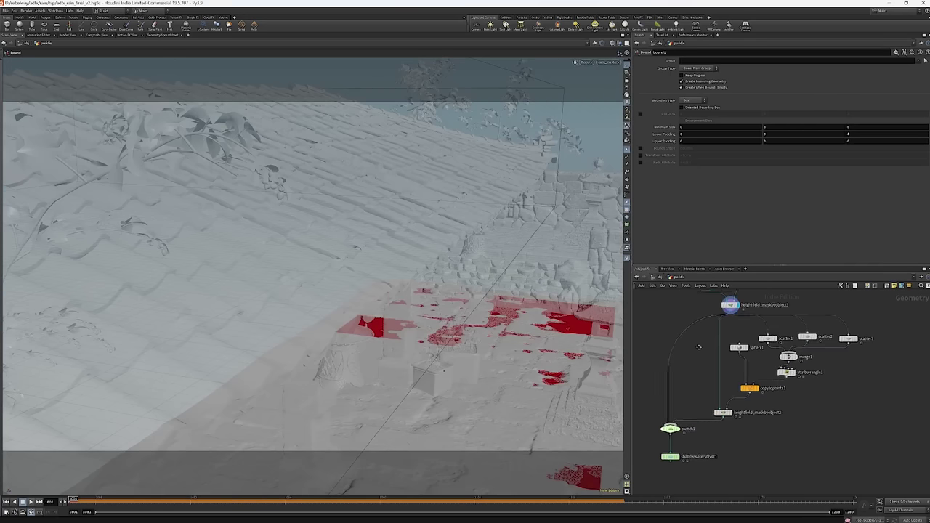
{"action": "left_click", "coordinate": [670, 455]}
{"action": "left_click", "coordinate": [669, 454]}
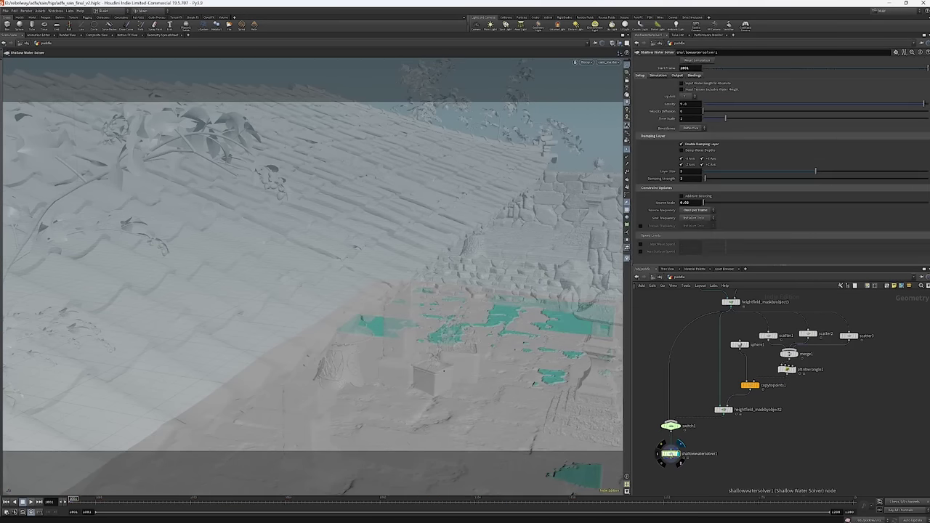
{"action": "left_click", "coordinate": [31, 502]}
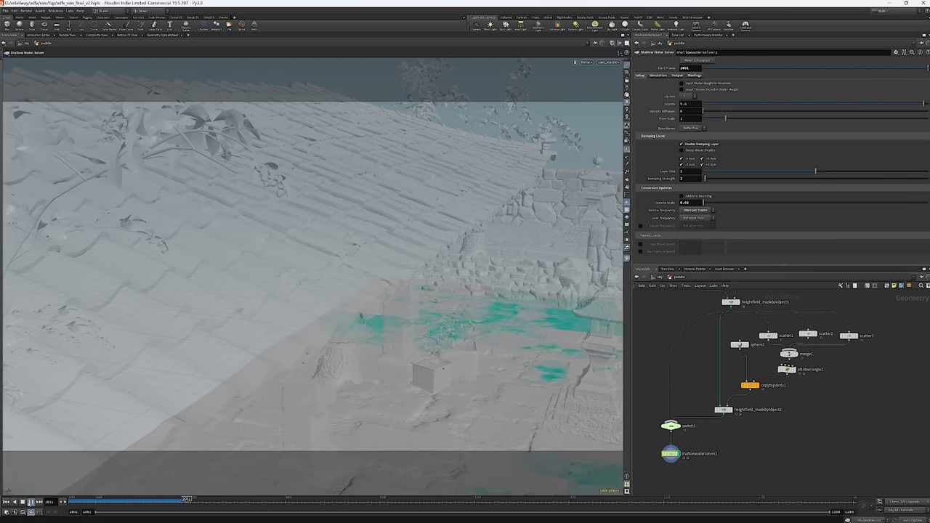
{"action": "left_click", "coordinate": [97, 502]}
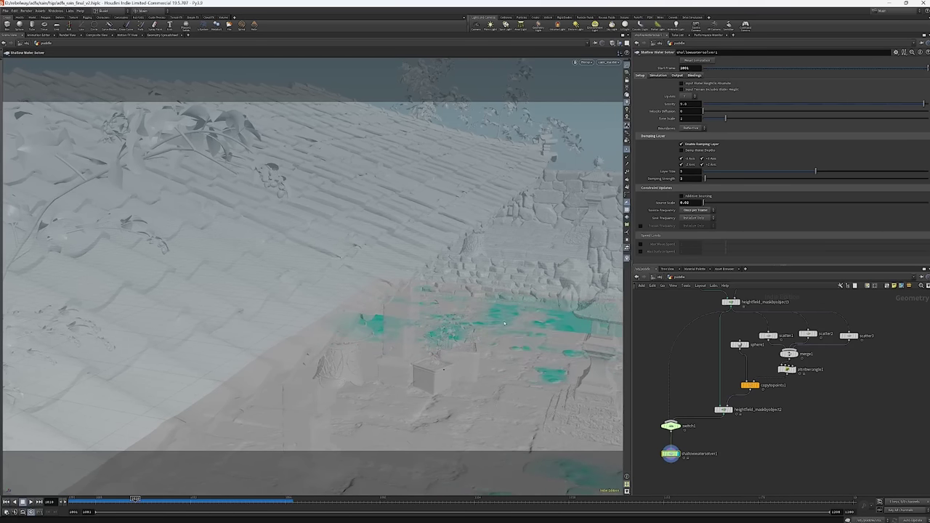
Raise the puddle grid that feeds the first mask by setting its center Y to 0.02.
{"action": "middle_click_drag", "start_coordinate": [729, 291], "coordinate": [719, 336]}
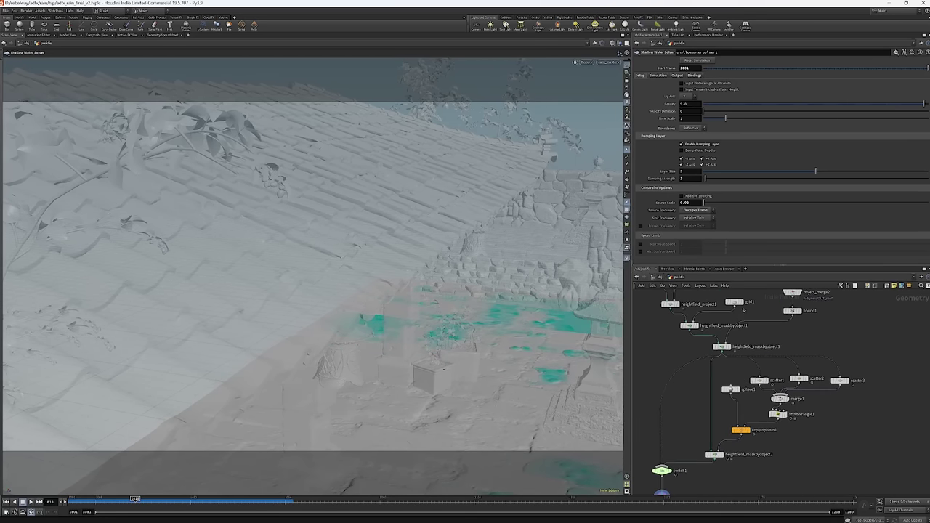
{"action": "left_click", "coordinate": [734, 302]}
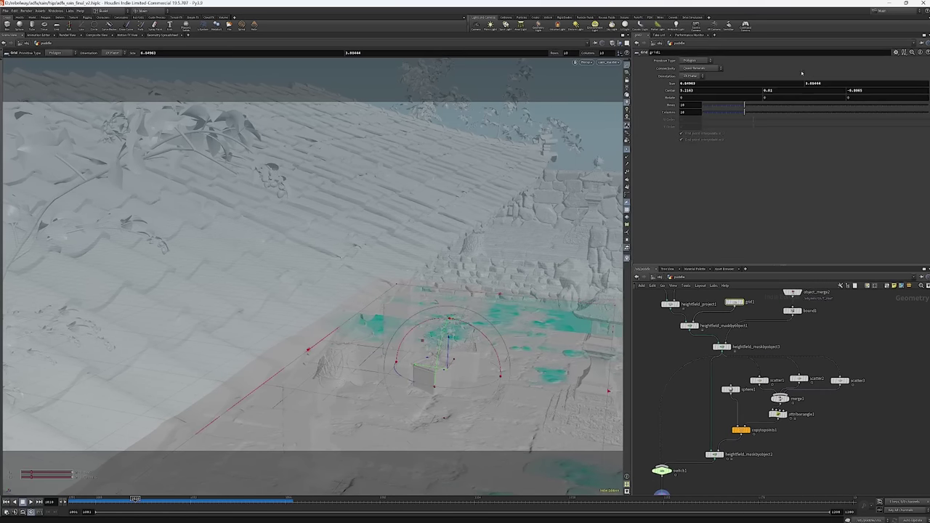
{"action": "left_click", "coordinate": [775, 91]}
{"action": "type", "text": "0.02"}
{"action": "key", "text": "Return"}
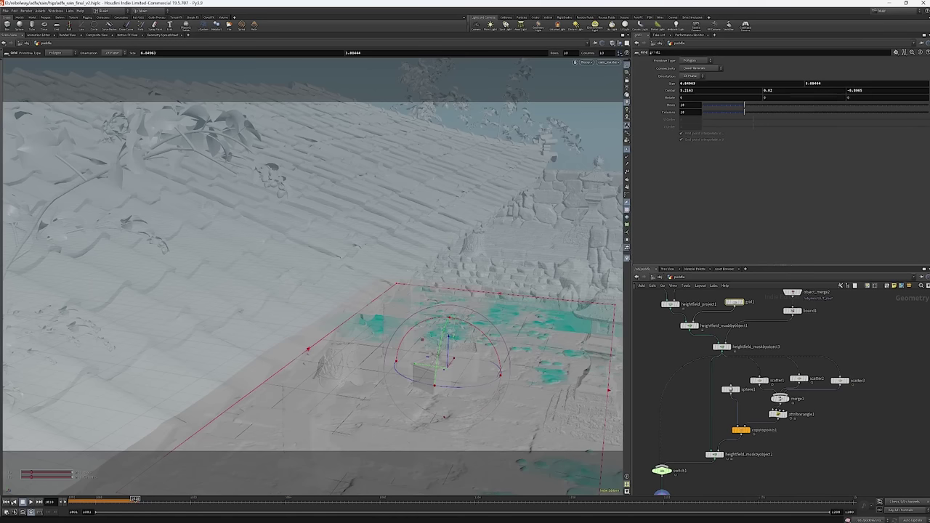
Play the simulation from the first frame, return to the start, and lower the puddle grid by setting its center Y to 0.01.
{"action": "left_click", "coordinate": [5, 502]}
{"action": "left_click", "coordinate": [31, 502]}
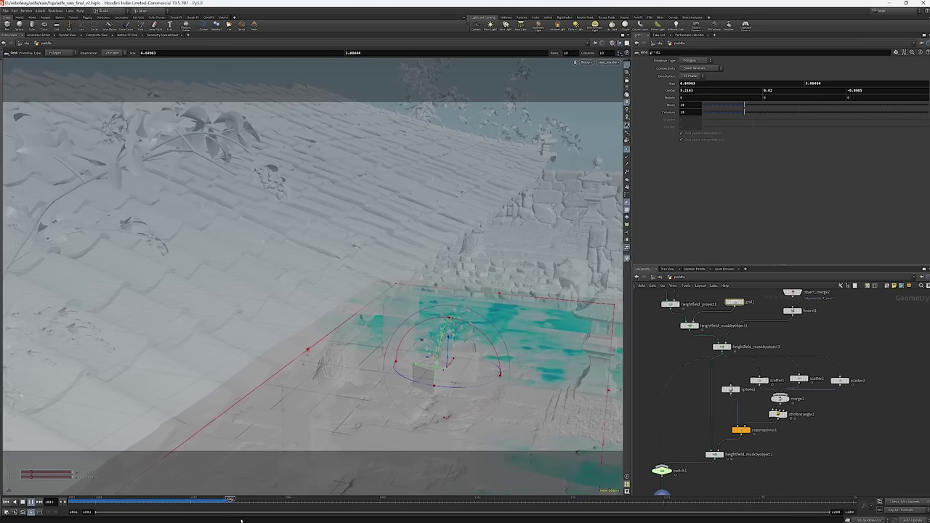
{"action": "left_click", "coordinate": [140, 499]}
{"action": "left_click_drag", "start_coordinate": [139, 498], "coordinate": [73, 499]}
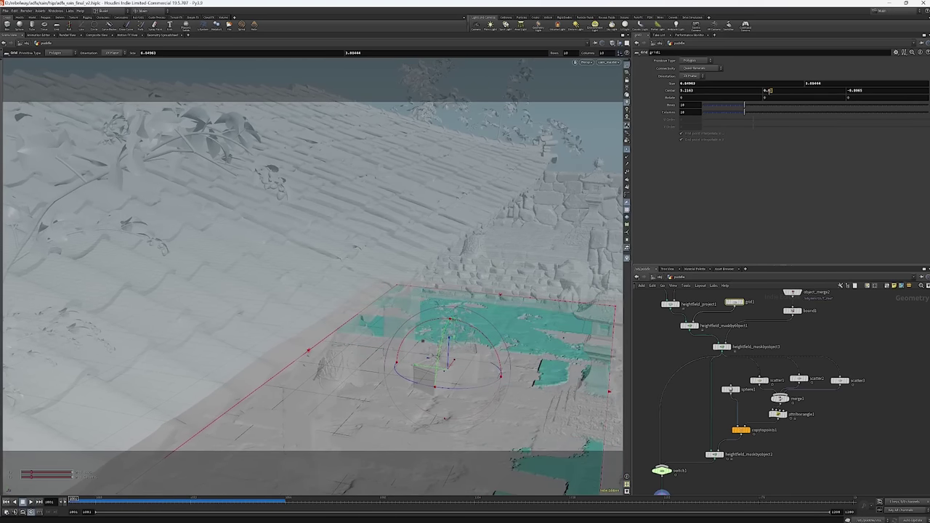
{"action": "type", "text": "1"}
{"action": "key", "text": "Return"}
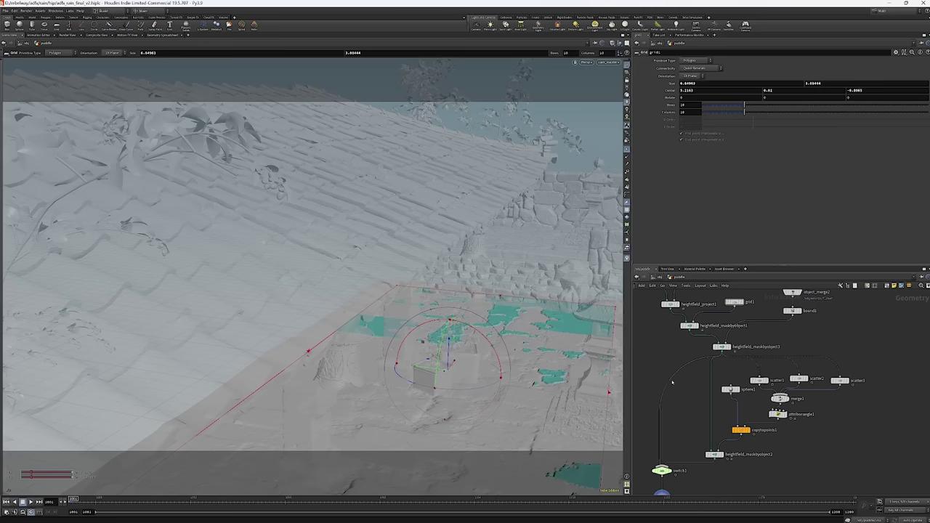
Select the Shallow Water Solver and inspect its node info for the heightfield layers it outputs.
{"action": "middle_click_drag", "start_coordinate": [662, 459], "coordinate": [674, 404]}
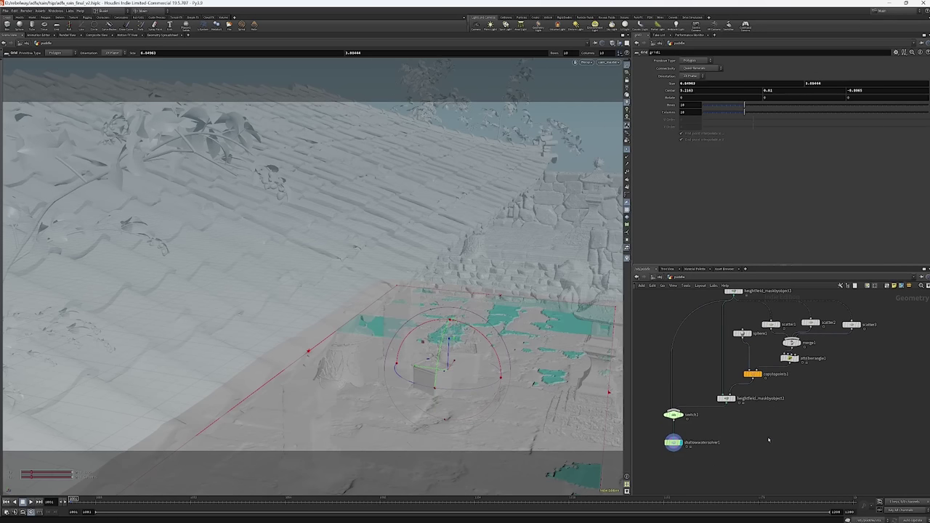
{"action": "middle_click_drag", "start_coordinate": [663, 453], "coordinate": [669, 425]}
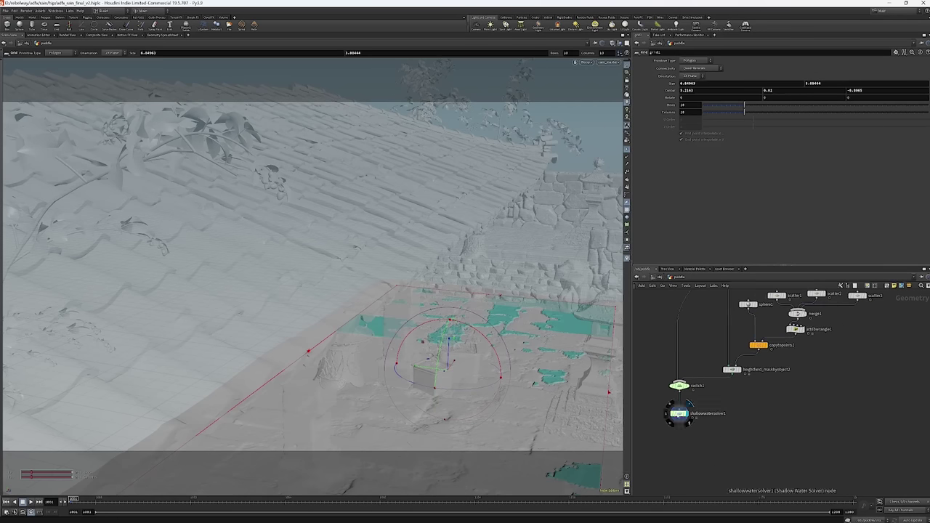
{"action": "left_click", "coordinate": [679, 414]}
{"action": "middle_click", "coordinate": [679, 413]}
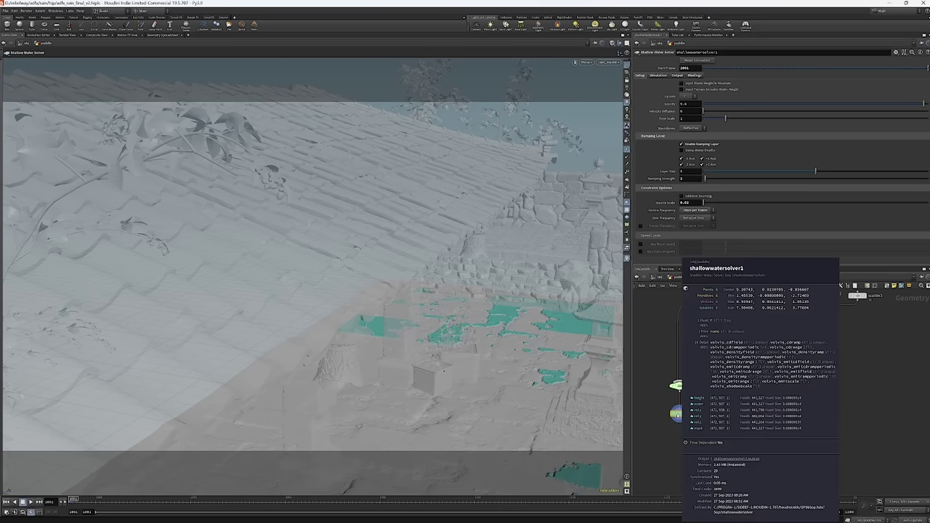
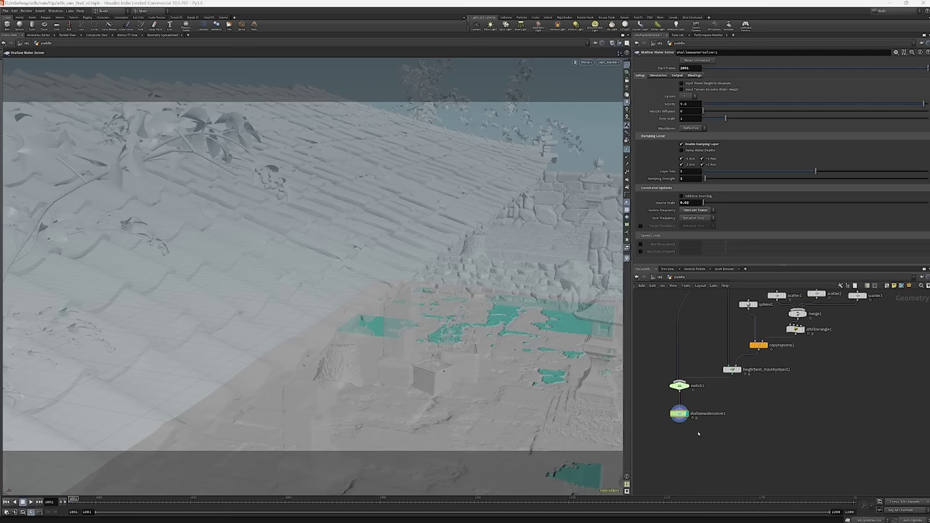
{"action": "key", "text": "Tab"}
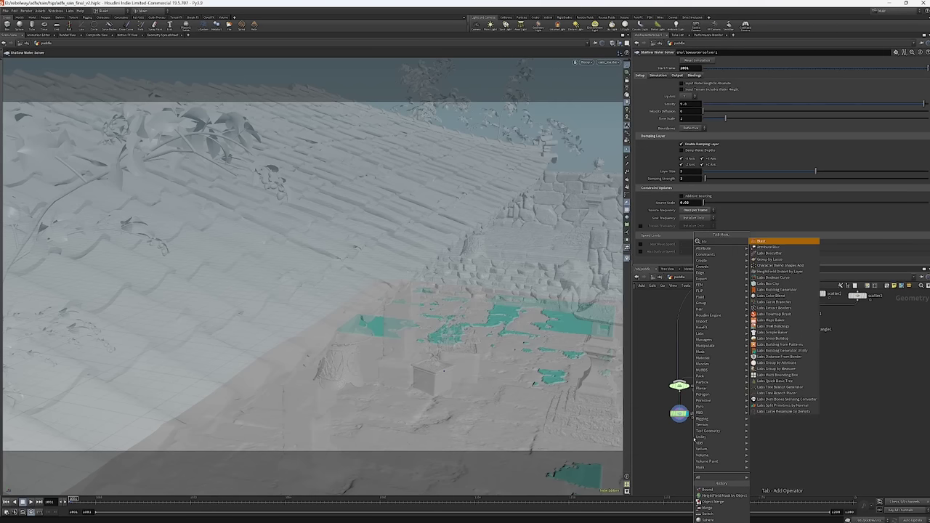
{"action": "key", "text": "Return"}
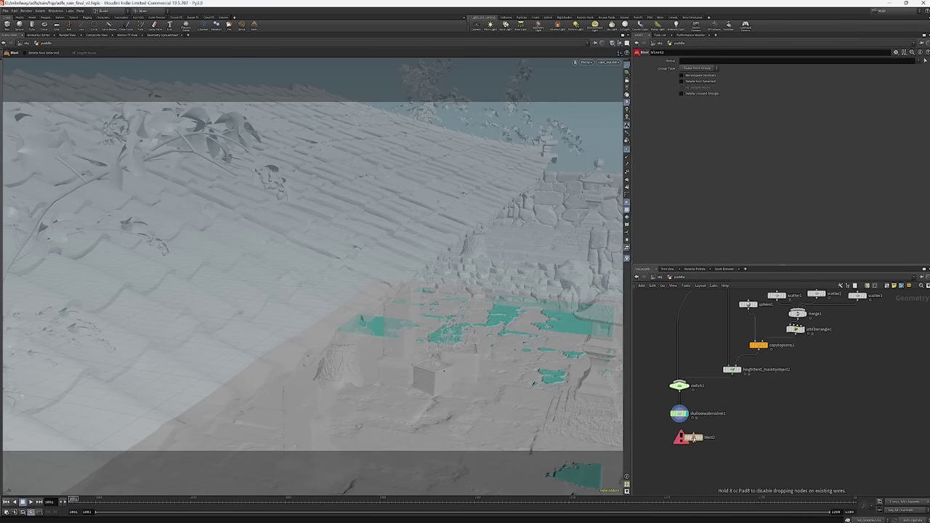
{"action": "left_click", "coordinate": [693, 438]}
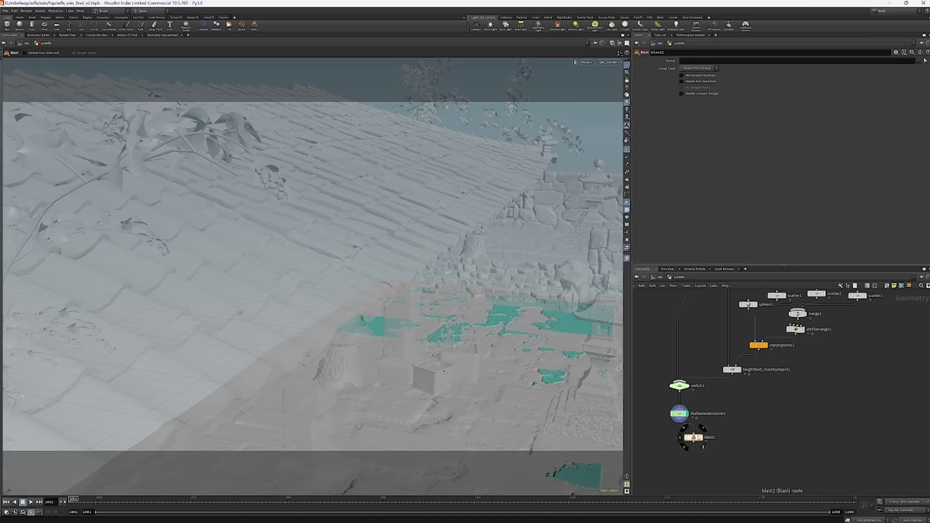
{"action": "left_click", "coordinate": [703, 441]}
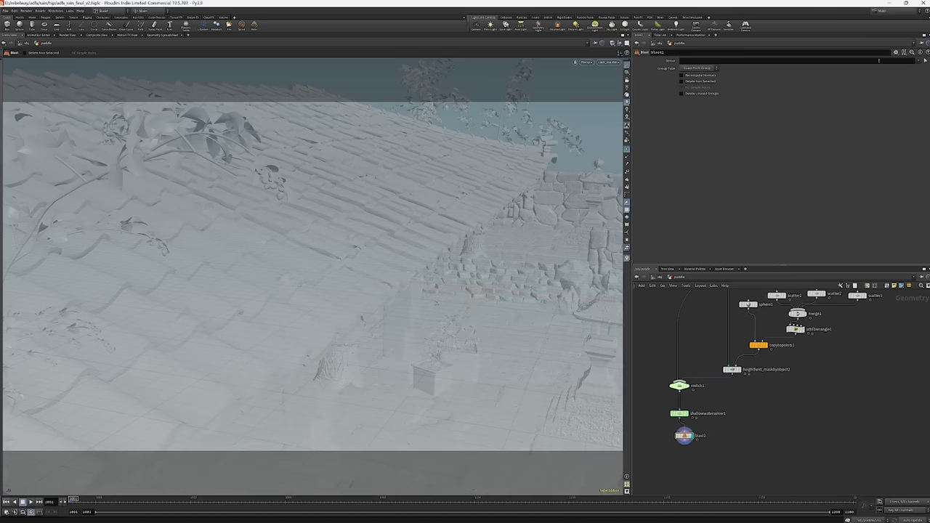
{"action": "left_click", "coordinate": [916, 63]}
{"action": "left_click", "coordinate": [912, 72]}
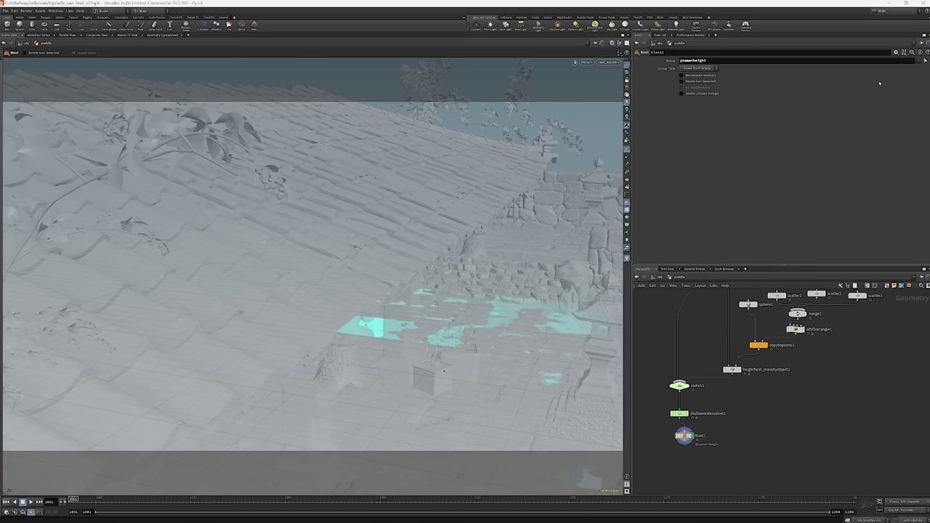
{"action": "left_click", "coordinate": [680, 81]}
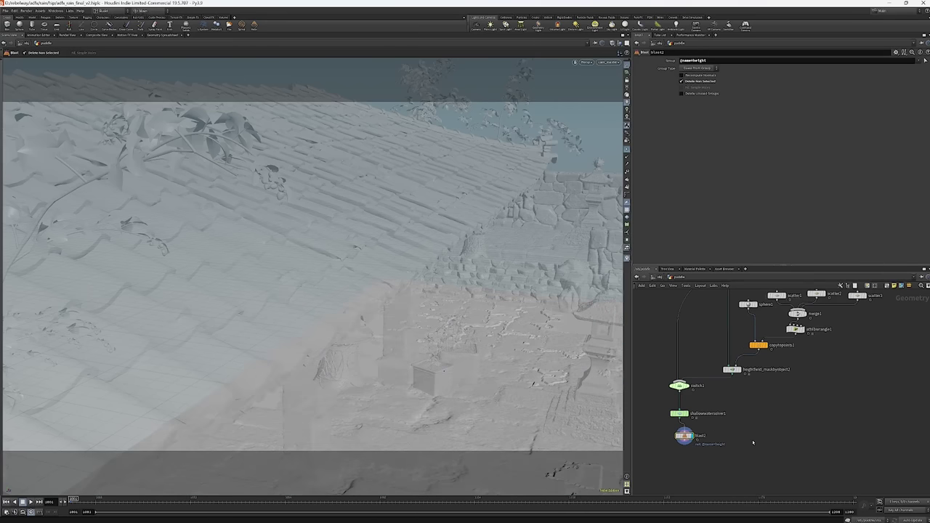
Add a Convert HeightField node after the Blast, display its polygon result and turn off the point display in the viewport.
{"action": "middle_click_drag", "start_coordinate": [753, 442], "coordinate": [764, 397]}
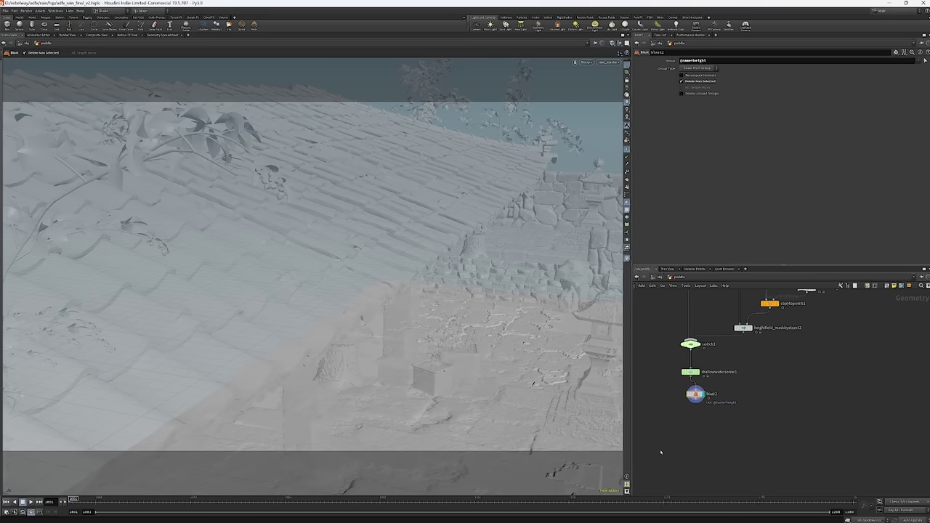
{"action": "key", "text": "Tab"}
{"action": "type", "text": "con"}
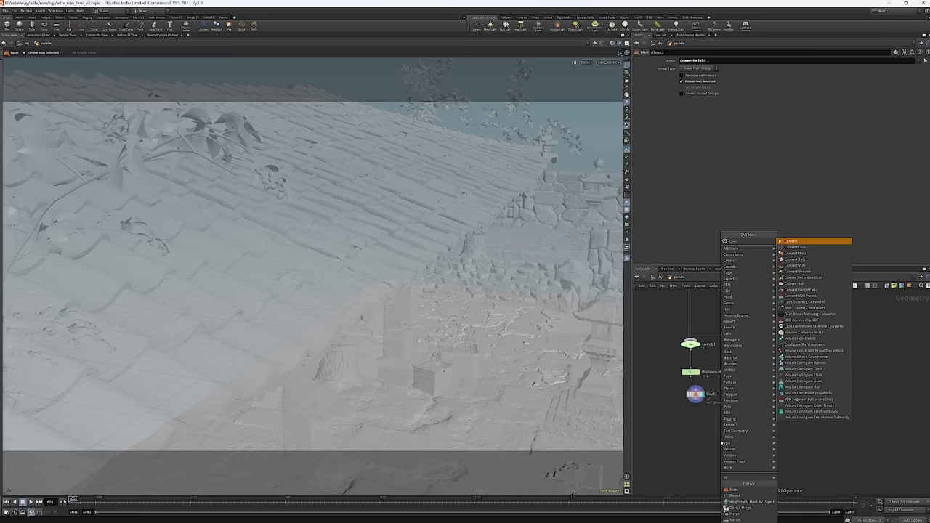
{"action": "type", "text": "vh"}
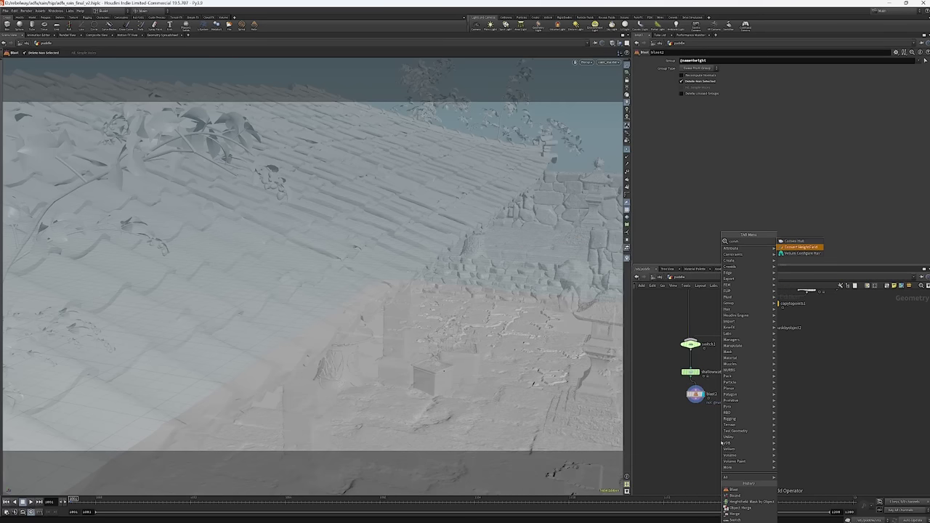
{"action": "key", "text": "Return"}
{"action": "left_click", "coordinate": [710, 421]}
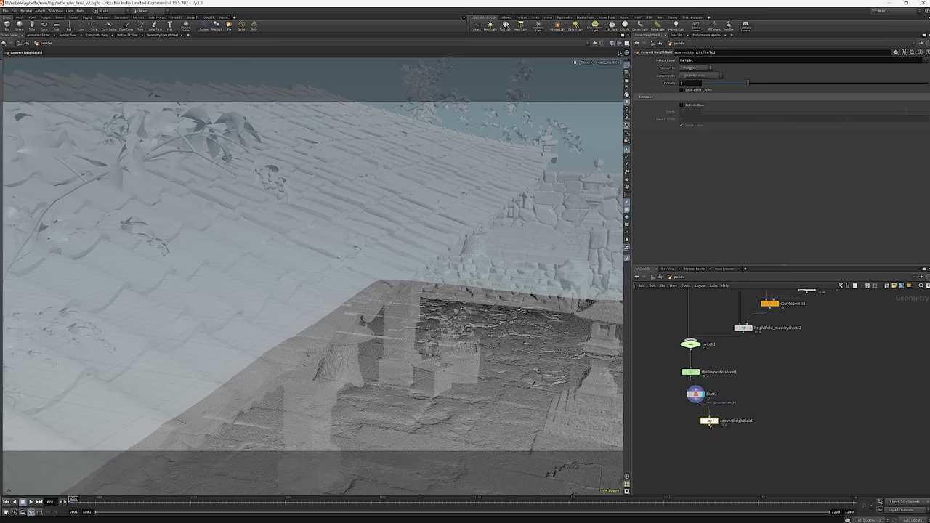
{"action": "left_click", "coordinate": [716, 421]}
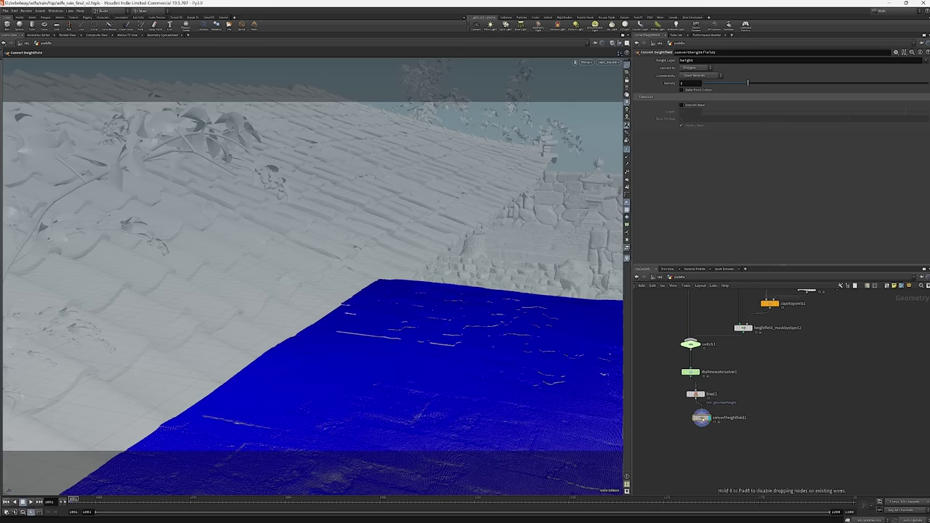
{"action": "left_click", "coordinate": [627, 151]}
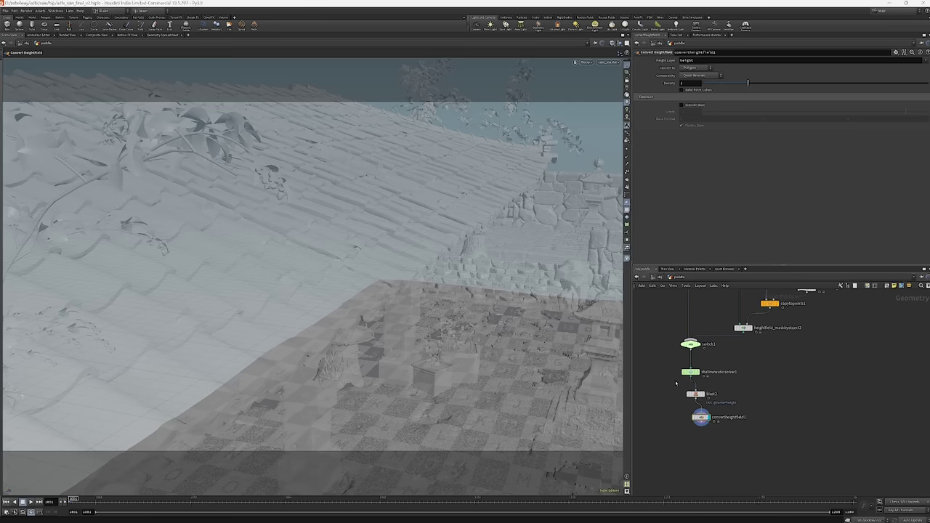
Add a Null after Convert HeightField, name it OUT_puddle and align the node chain.
{"action": "key", "text": "Tab"}
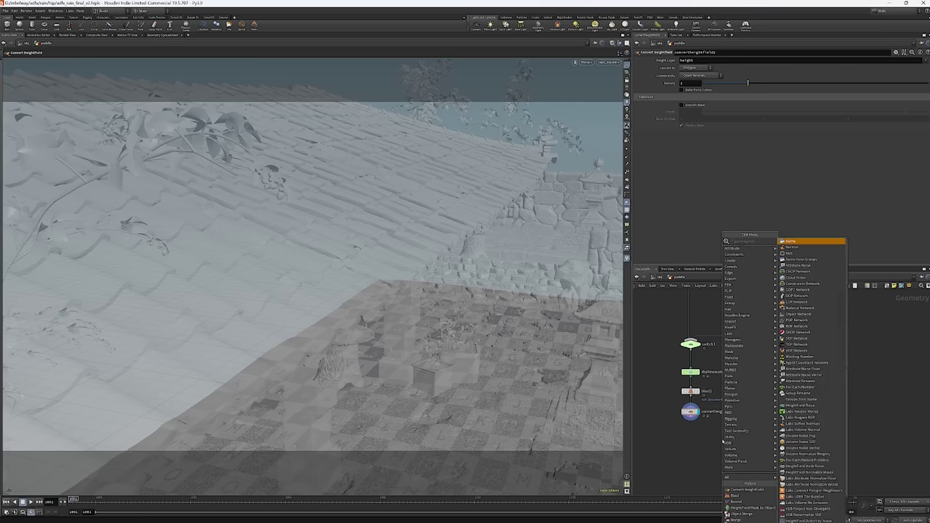
{"action": "type", "text": "null"}
{"action": "key", "text": "Return"}
{"action": "left_click", "coordinate": [722, 439]}
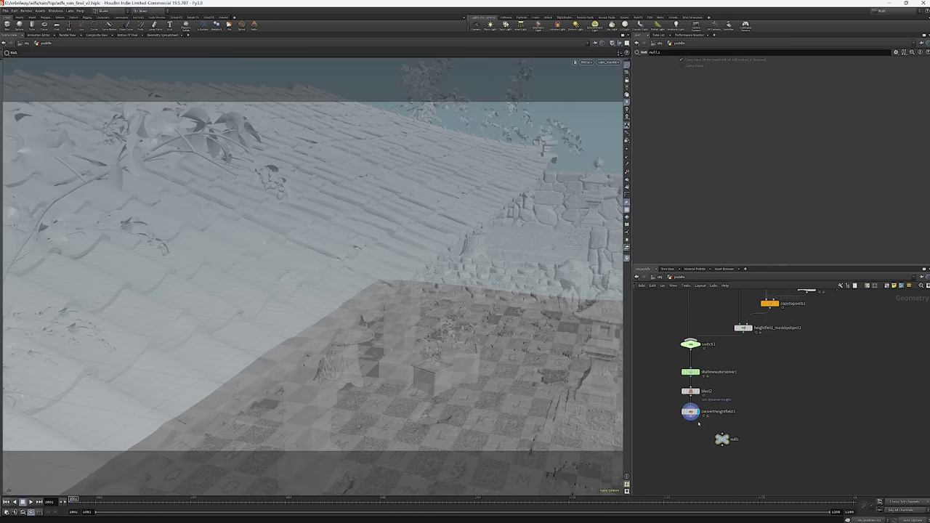
{"action": "left_click_drag", "start_coordinate": [699, 423], "coordinate": [722, 437]}
{"action": "double_click", "coordinate": [734, 439]}
{"action": "type", "text": "OUT_puddle"}
{"action": "key", "text": "Return"}
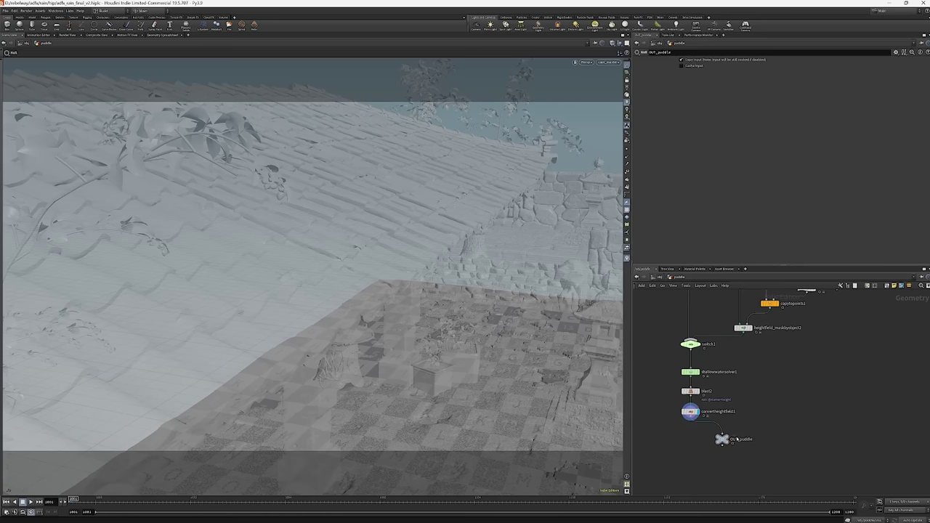
{"action": "key", "text": "l"}
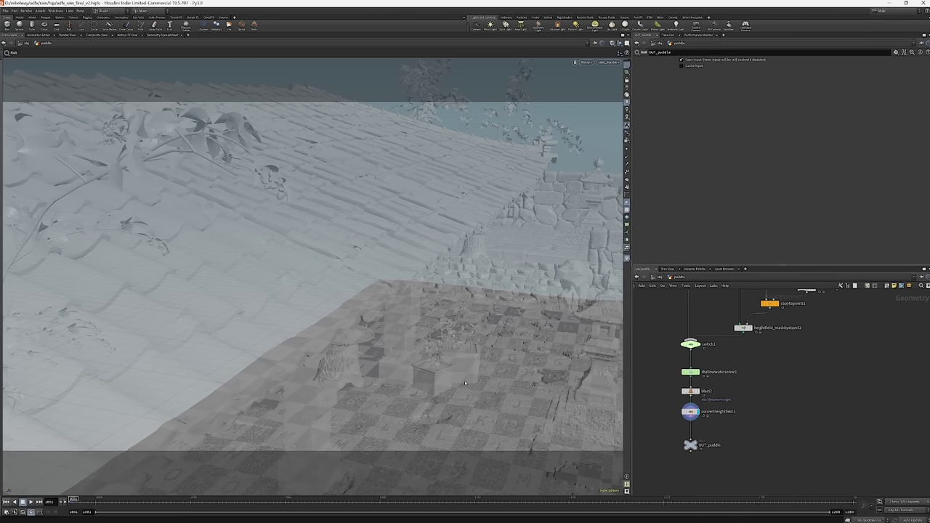
Examine the converted height surface up close around the planters and pillars, down to ground level.
{"action": "left_click_drag", "start_coordinate": [465, 384], "coordinate": [465, 436], "text": "alt"}
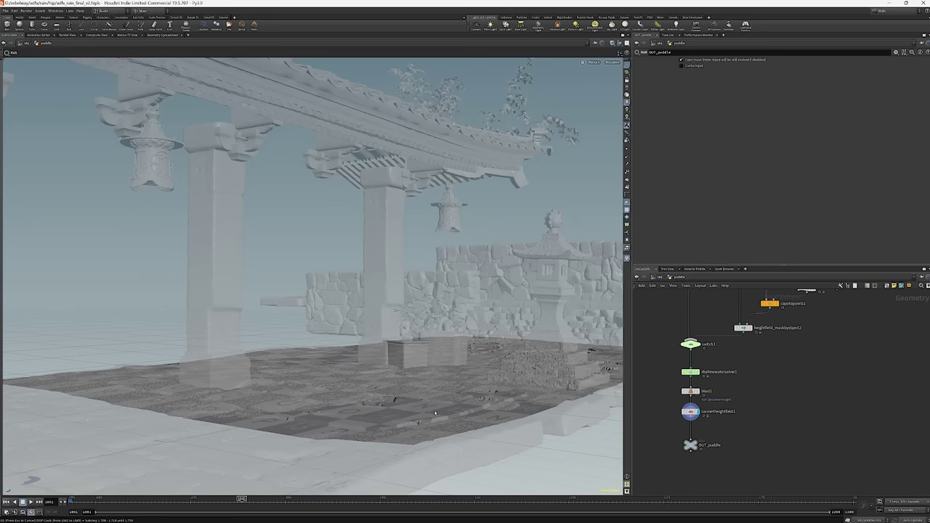
{"action": "scroll", "coordinate": [401, 396], "scroll_direction": "up", "scroll_amount": 10}
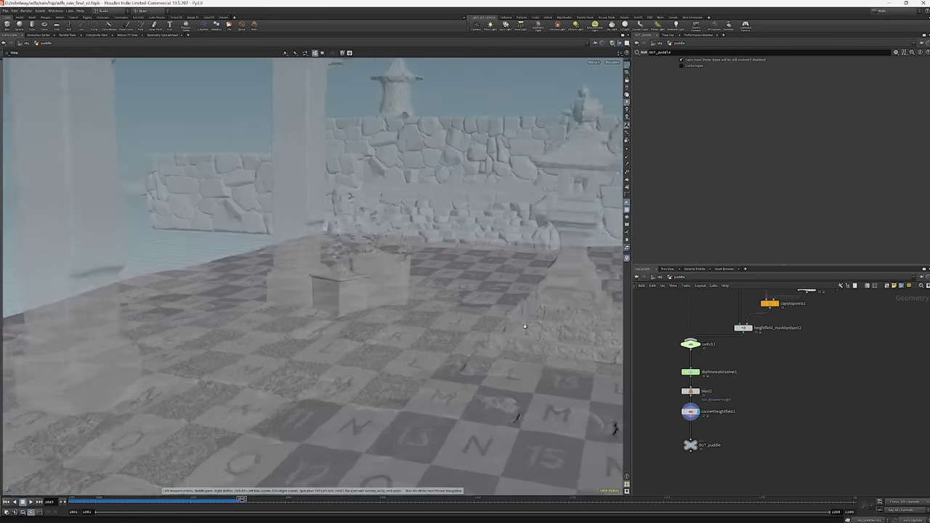
{"action": "scroll", "coordinate": [390, 335], "scroll_direction": "up", "scroll_amount": 5}
{"action": "left_click_drag", "start_coordinate": [391, 335], "coordinate": [407, 247], "text": "alt"}
{"action": "left_click_drag", "start_coordinate": [503, 325], "coordinate": [458, 303], "text": "alt"}
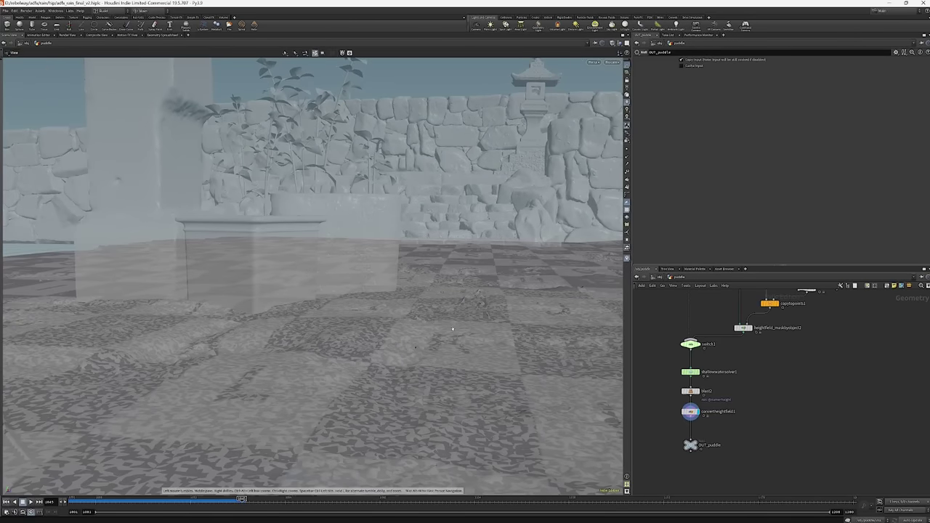
{"action": "left_click_drag", "start_coordinate": [390, 329], "coordinate": [421, 333], "text": "alt"}
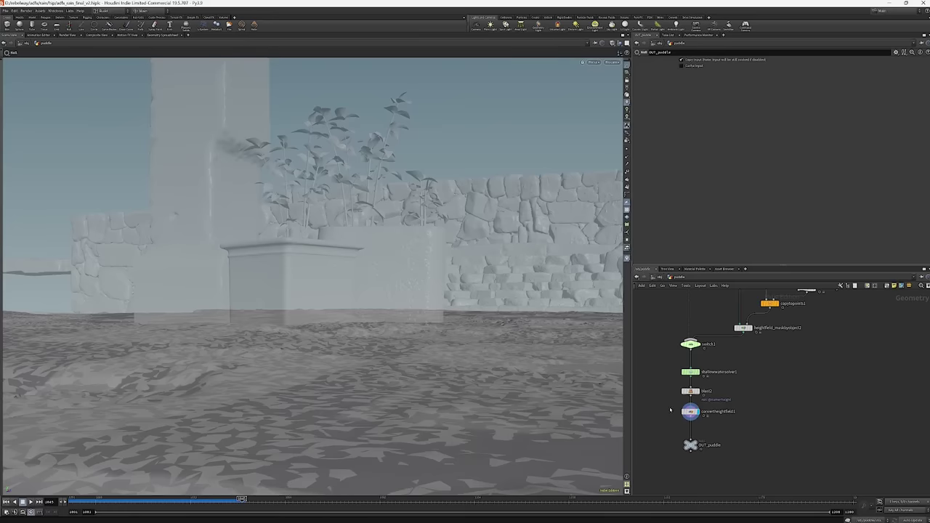
Add a Transform node between the convertheightfield1 and OUT_puddle nodes.
{"action": "key", "text": "Tab"}
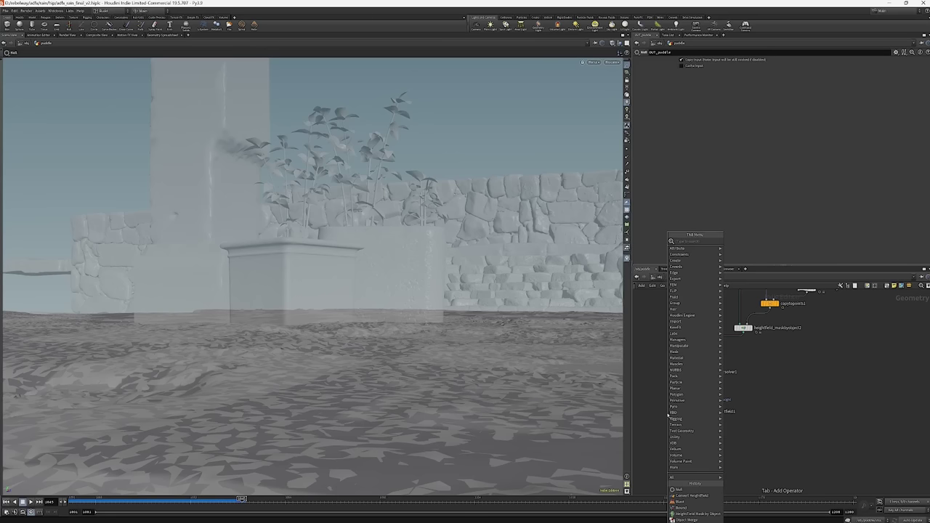
{"action": "type", "text": "t"}
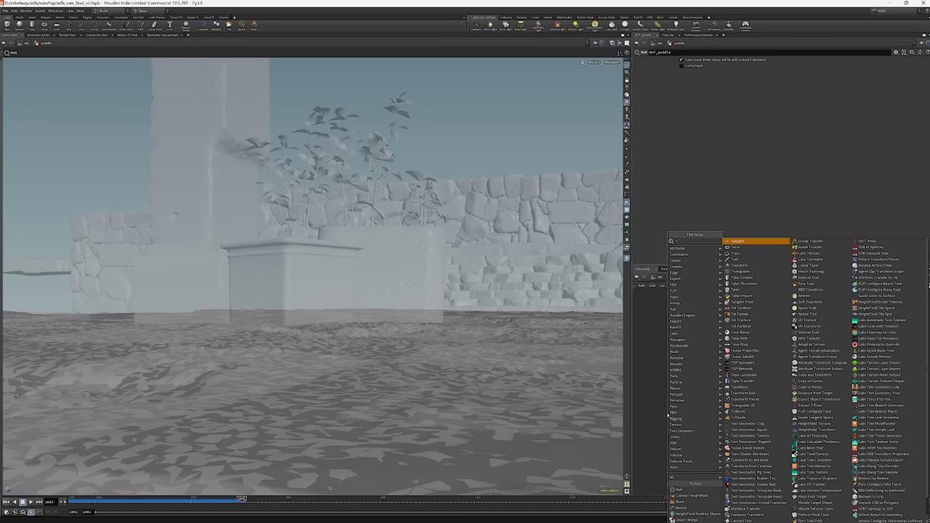
{"action": "key", "text": "Down"}
{"action": "key", "text": "Down"}
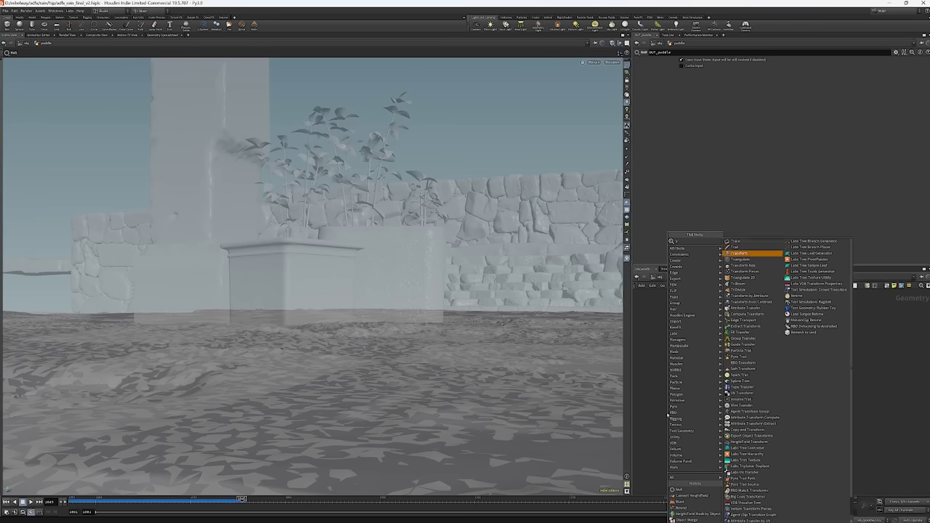
{"action": "key", "text": "Return"}
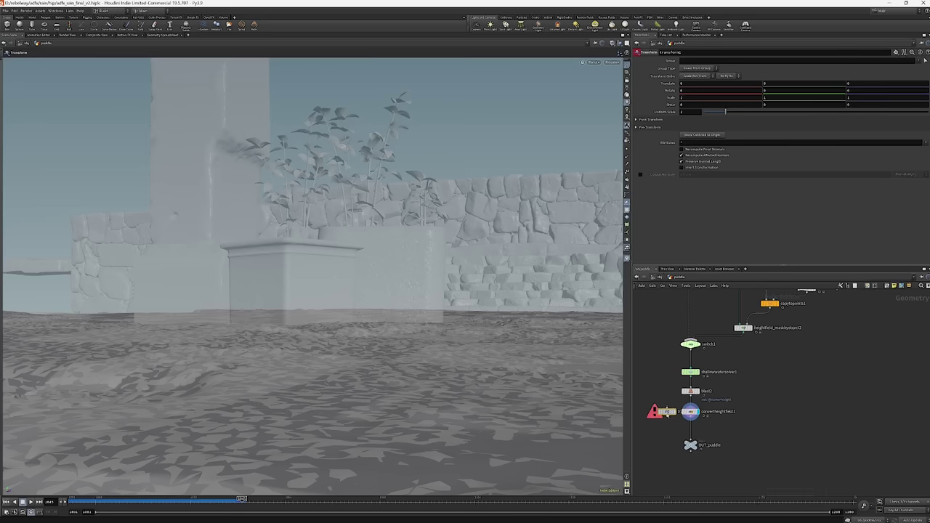
{"action": "left_click", "coordinate": [691, 430]}
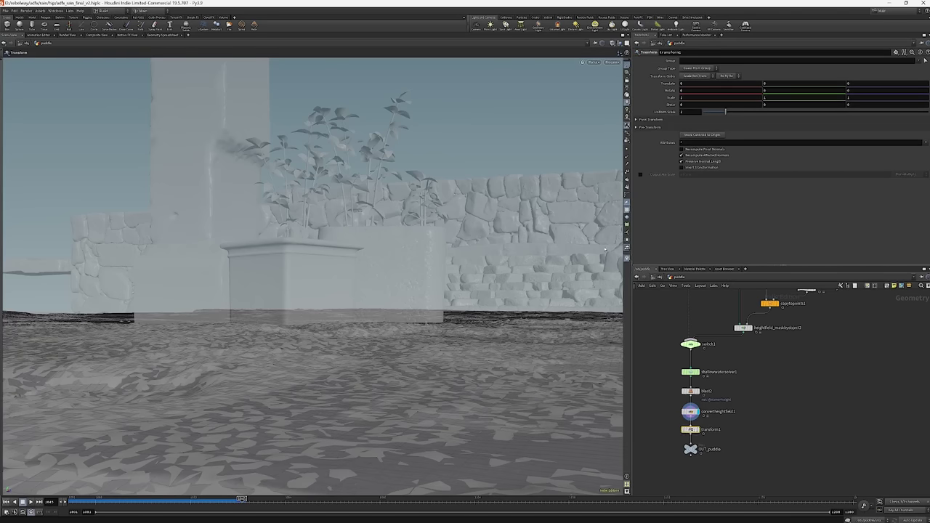
Set the new Transform node's Y translation to -0.001 and display its result.
{"action": "left_click", "coordinate": [775, 84]}
{"action": "key", "text": "Return"}
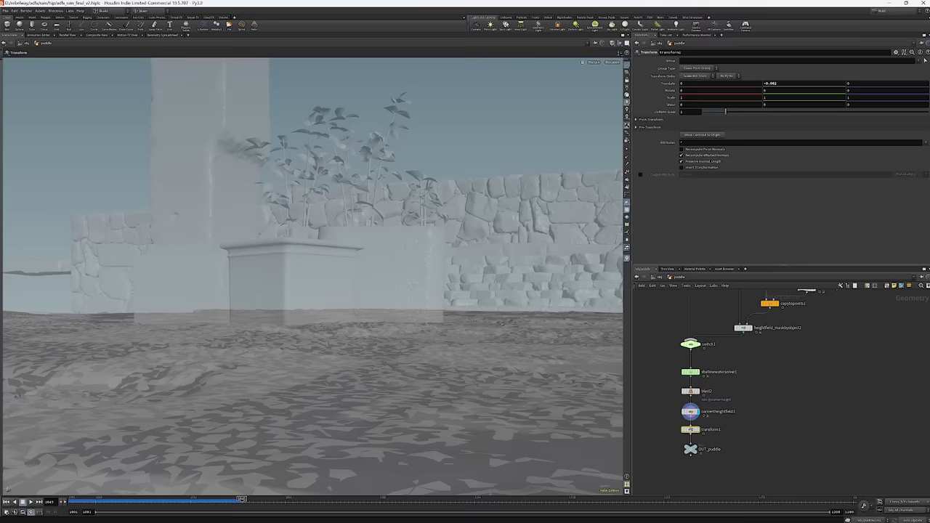
{"action": "mouse_move", "coordinate": [692, 430]}
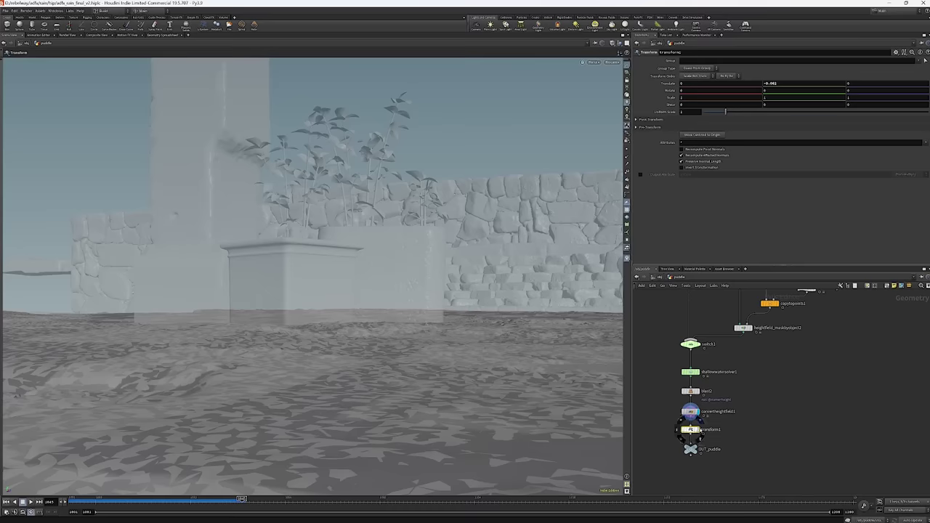
{"action": "key", "text": "Escape"}
Inspect the lowered puddle surface, then look through the cam_master camera at frame 1020.
{"action": "left_click_drag", "start_coordinate": [465, 334], "coordinate": [324, 333]}
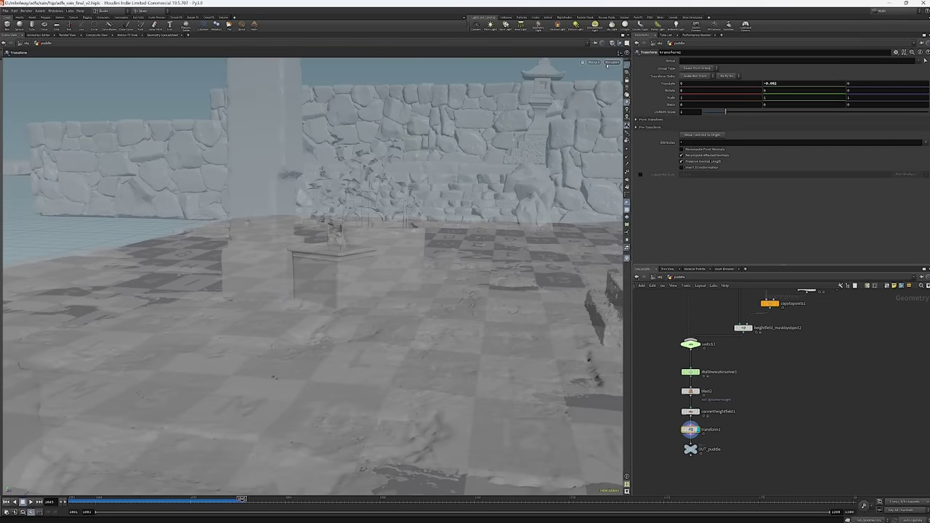
{"action": "left_click", "coordinate": [607, 64]}
{"action": "left_click", "coordinate": [618, 90]}
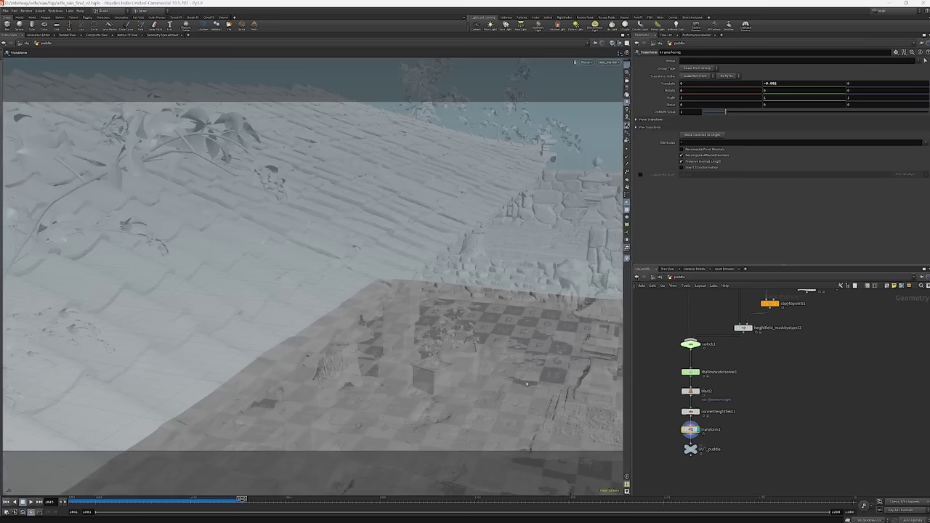
{"action": "left_click", "coordinate": [144, 501]}
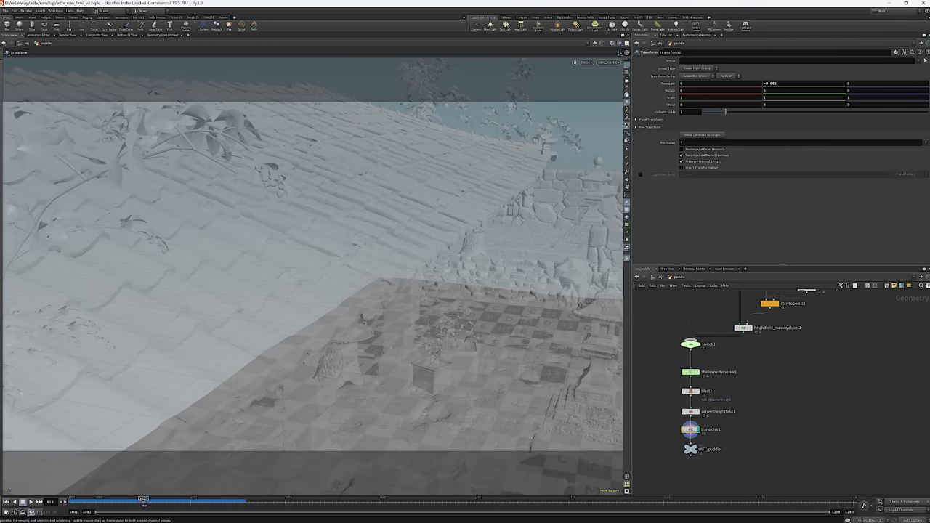
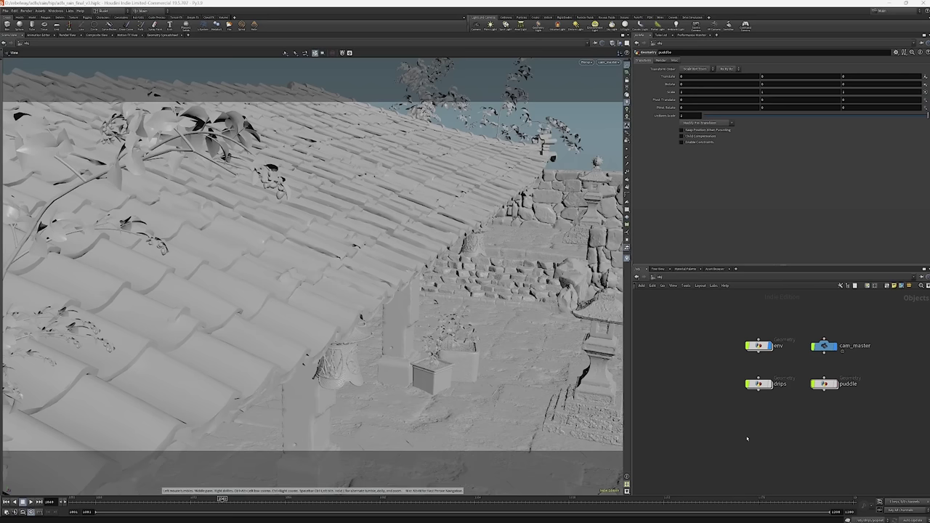
Create a new geometry object below the drips object and name it leaves.
{"action": "key", "text": "Tab"}
{"action": "type", "text": "geo"}
{"action": "key", "text": "Return"}
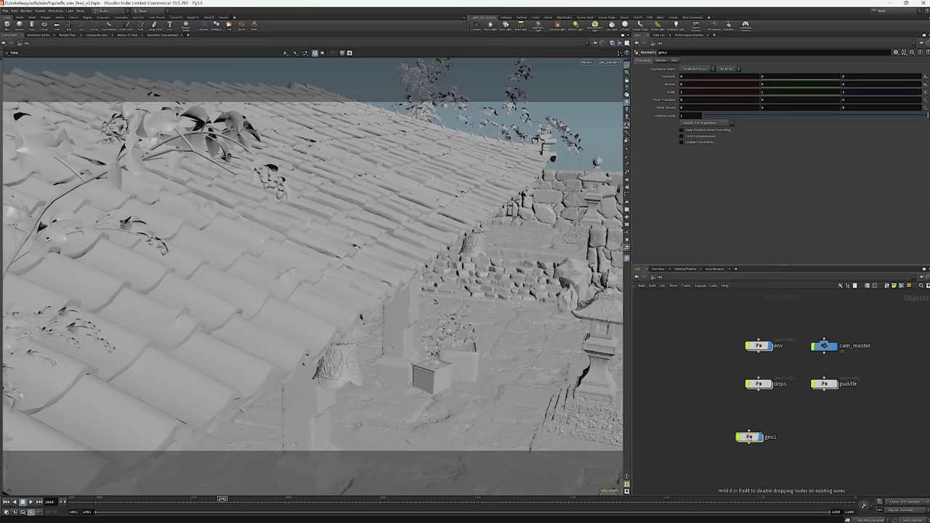
{"action": "double_click", "coordinate": [770, 437]}
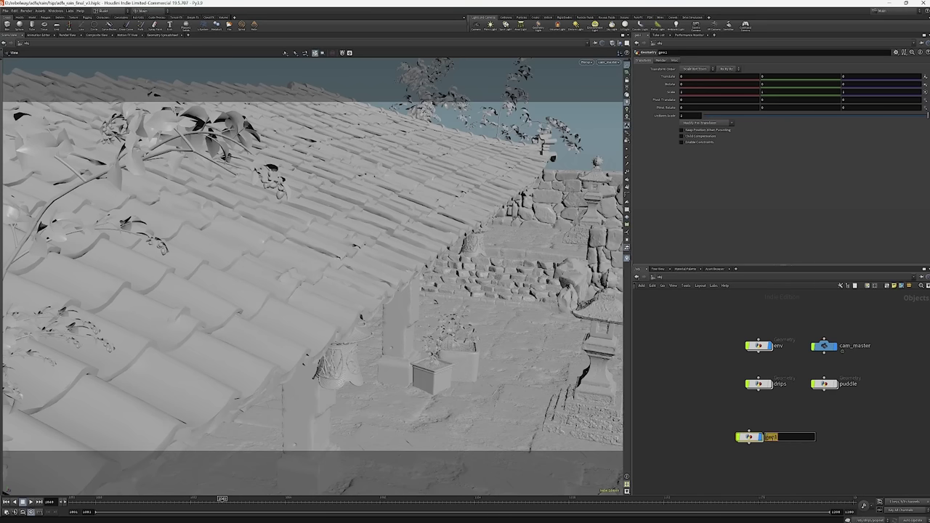
{"action": "type", "text": "leaves"}
{"action": "key", "text": "Return"}
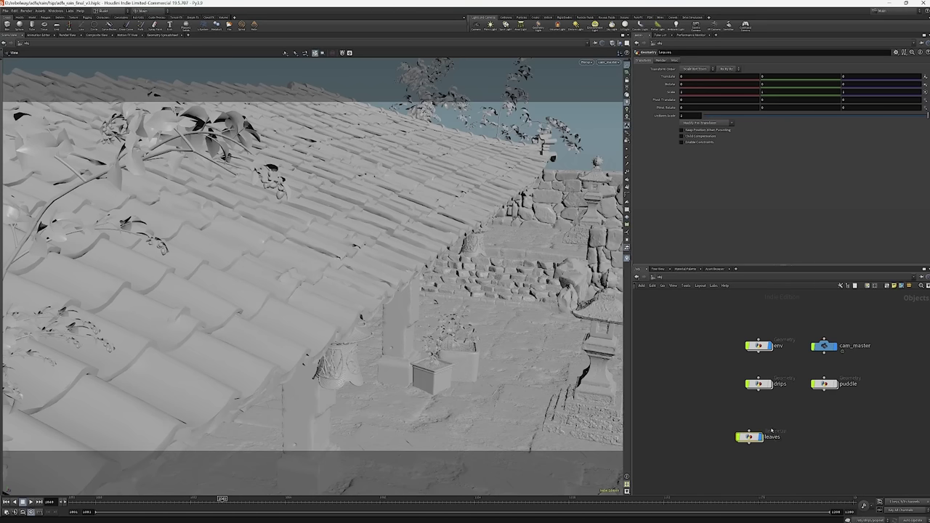
Enter the leaves object and hide all other objects in the viewport.
{"action": "key", "text": "i"}
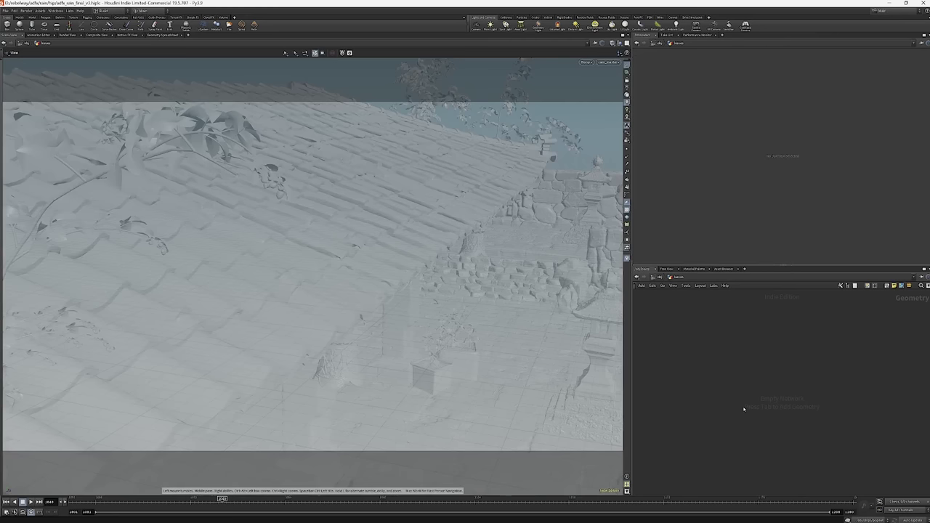
{"action": "left_click", "coordinate": [619, 43]}
{"action": "left_click", "coordinate": [638, 61]}
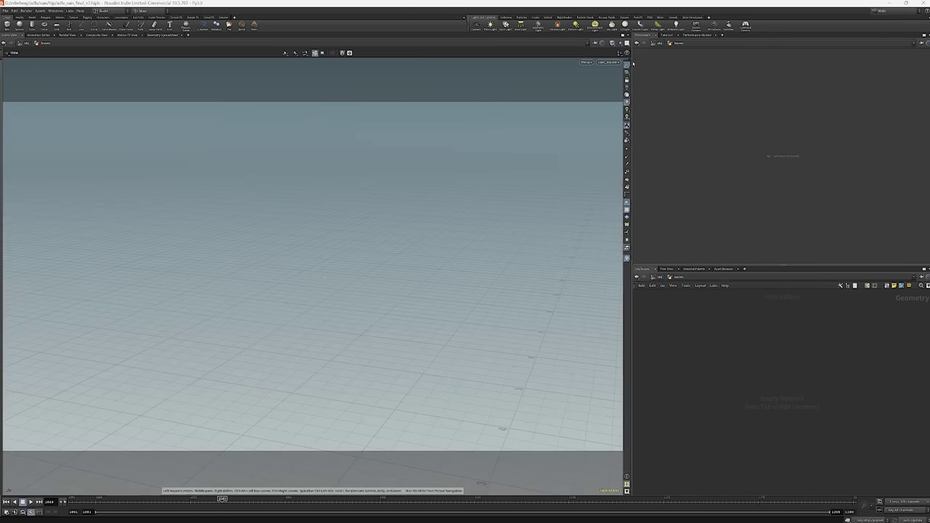
Add an Object Merge node that brings in /obj/env/OUT_plants.
{"action": "key", "text": "Tab"}
{"action": "type", "text": "ob"}
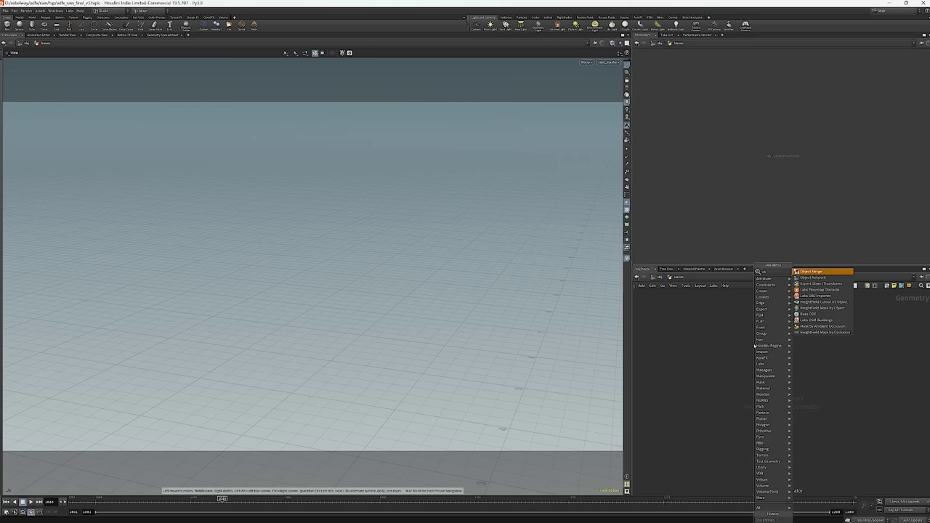
{"action": "key", "text": "Return"}
{"action": "left_click", "coordinate": [755, 346]}
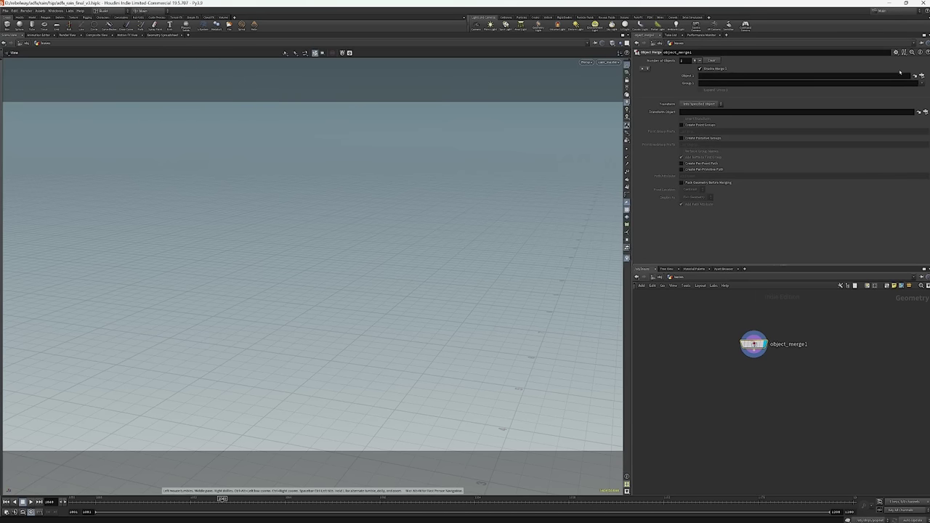
{"action": "left_click", "coordinate": [921, 76]}
{"action": "left_click", "coordinate": [883, 58]}
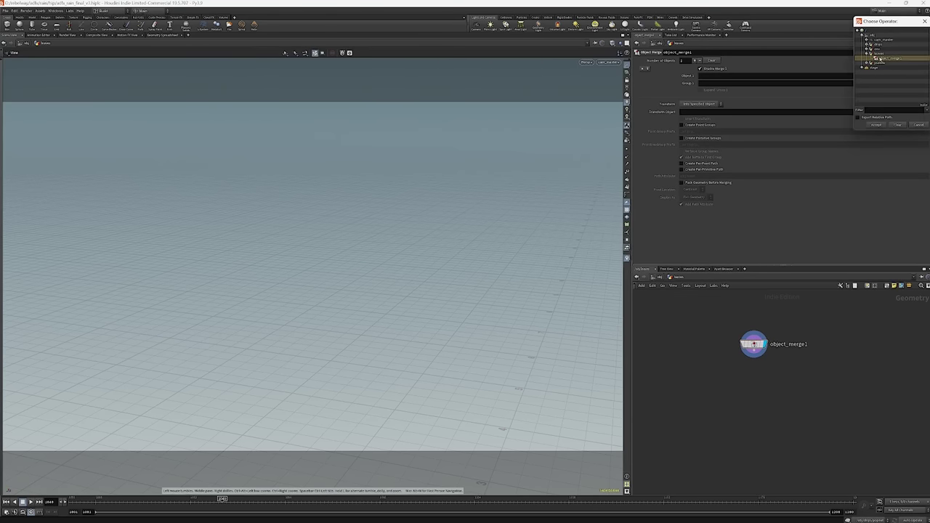
{"action": "left_click", "coordinate": [867, 48]}
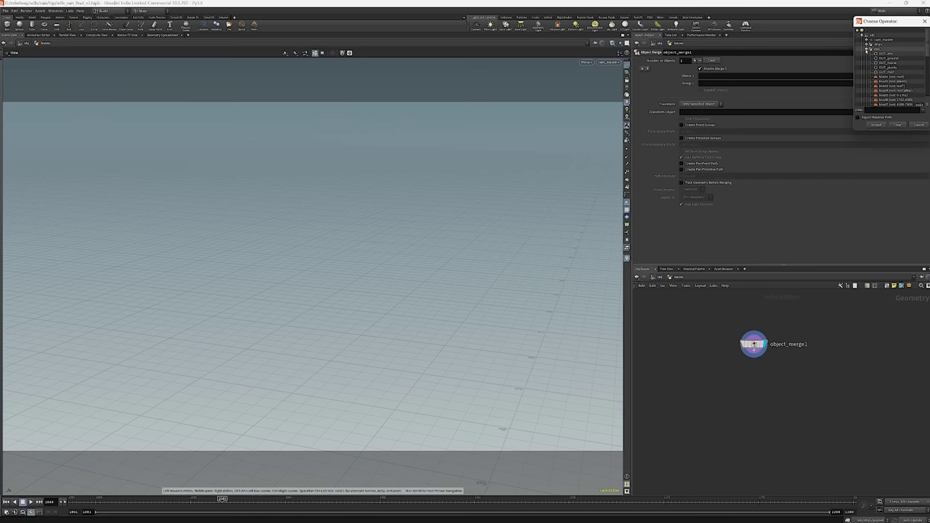
{"action": "left_click", "coordinate": [888, 66]}
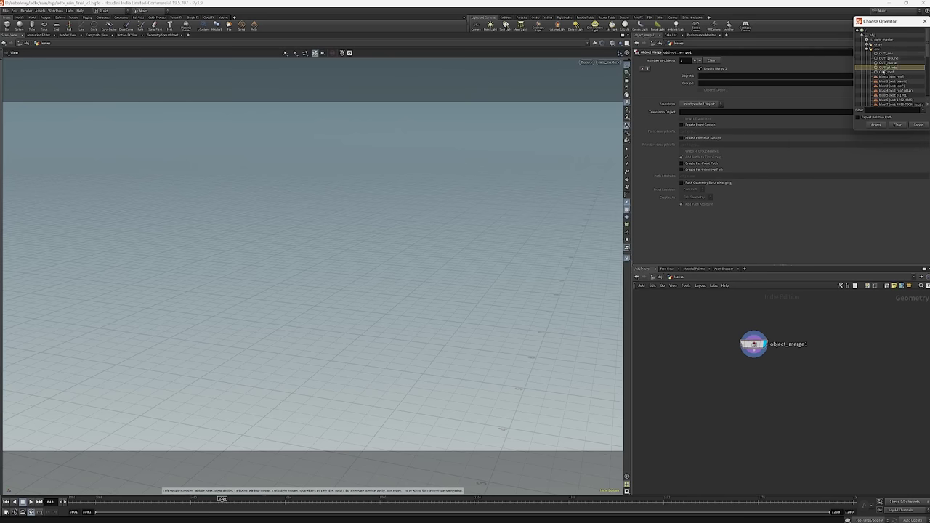
{"action": "left_click", "coordinate": [875, 124]}
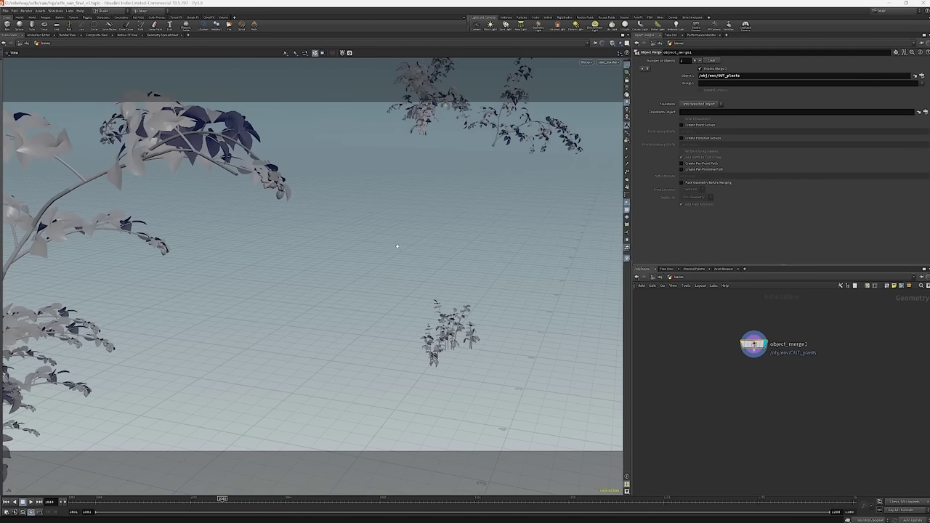
Add an Attribute Delete node, wire it below the plants Object Merge, and display it.
{"action": "middle_click", "coordinate": [754, 346]}
{"action": "key", "text": "Tab"}
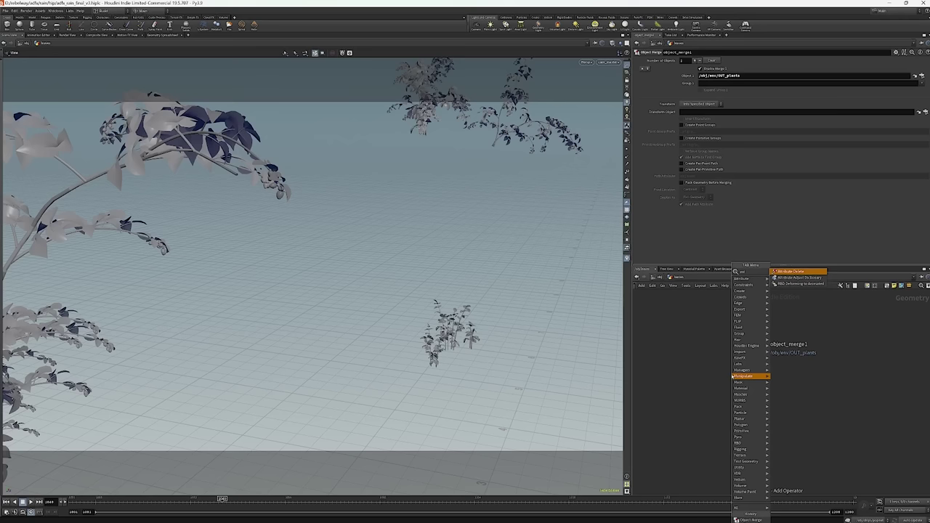
{"action": "left_click", "coordinate": [734, 377]}
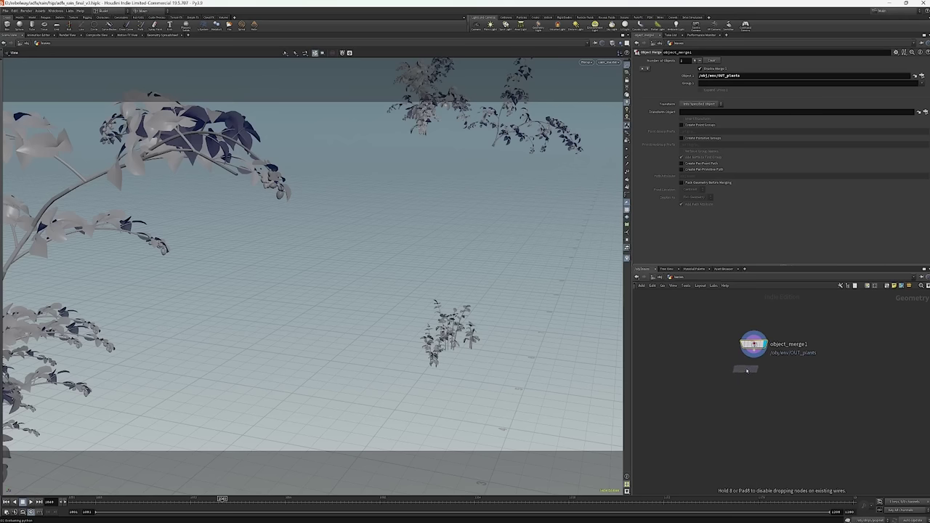
{"action": "left_click", "coordinate": [751, 372]}
{"action": "left_click", "coordinate": [749, 367]}
{"action": "left_click", "coordinate": [754, 356]}
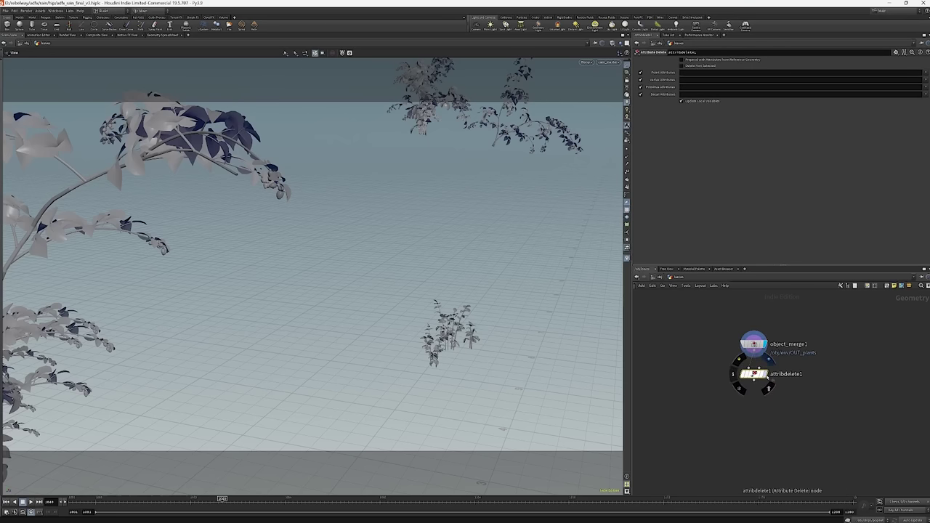
{"action": "left_click", "coordinate": [765, 374]}
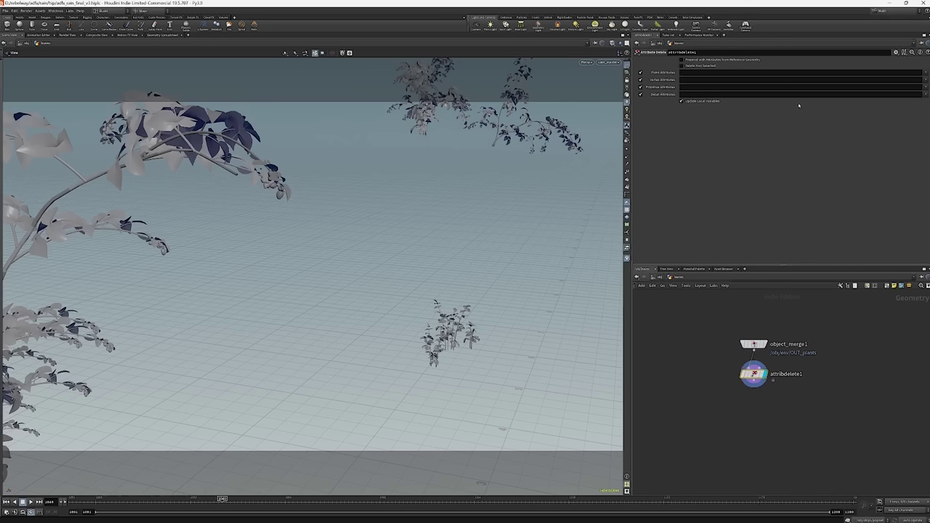
Set the Attribute Delete node to remove point attributes including pscale, the Alpha vertex attribute and the shop_materialpath primitive attribute.
{"action": "left_click", "coordinate": [924, 72]}
{"action": "left_click", "coordinate": [918, 82]}
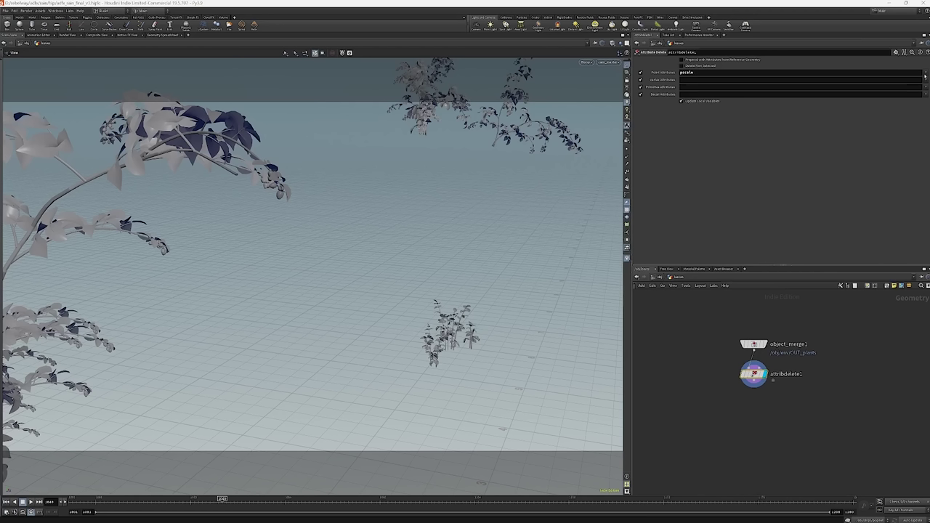
{"action": "left_click", "coordinate": [925, 80]}
{"action": "left_click", "coordinate": [917, 92]}
{"action": "left_click", "coordinate": [925, 80]}
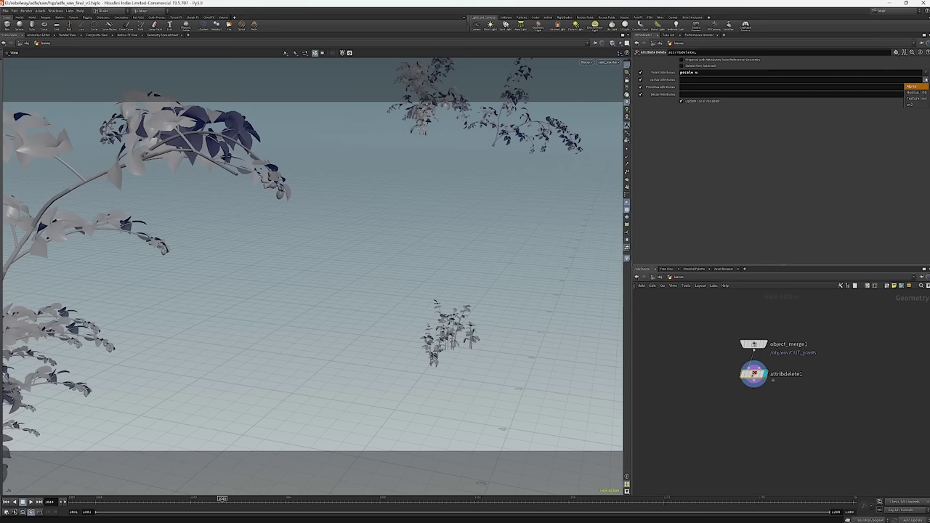
{"action": "left_click", "coordinate": [924, 86]}
{"action": "left_click", "coordinate": [924, 87]}
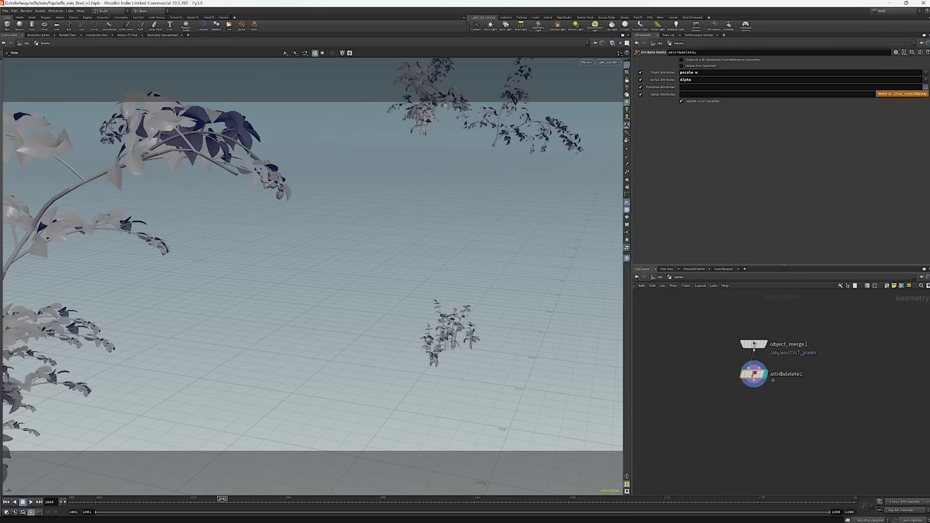
{"action": "left_click", "coordinate": [923, 94]}
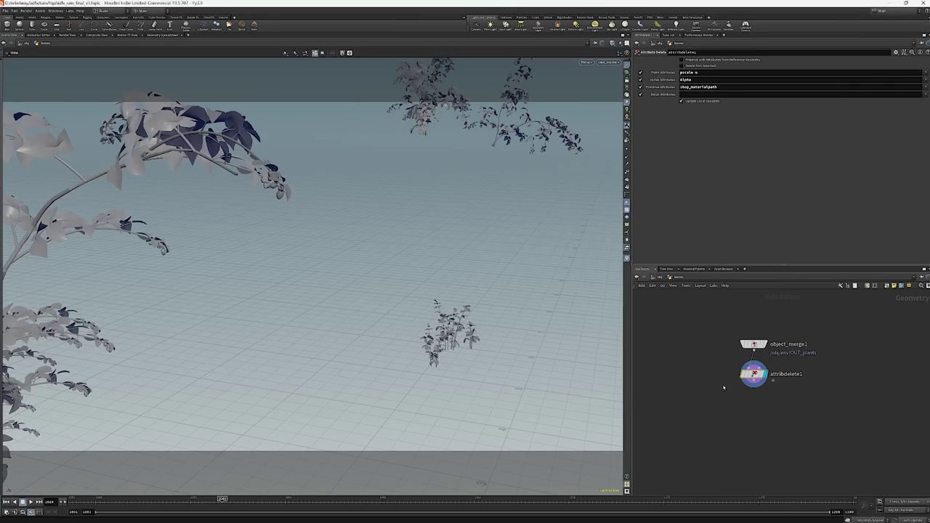
Play back the plants' motion through the camera and return to frame 1017.
{"action": "middle_click_drag", "start_coordinate": [720, 392], "coordinate": [715, 362]}
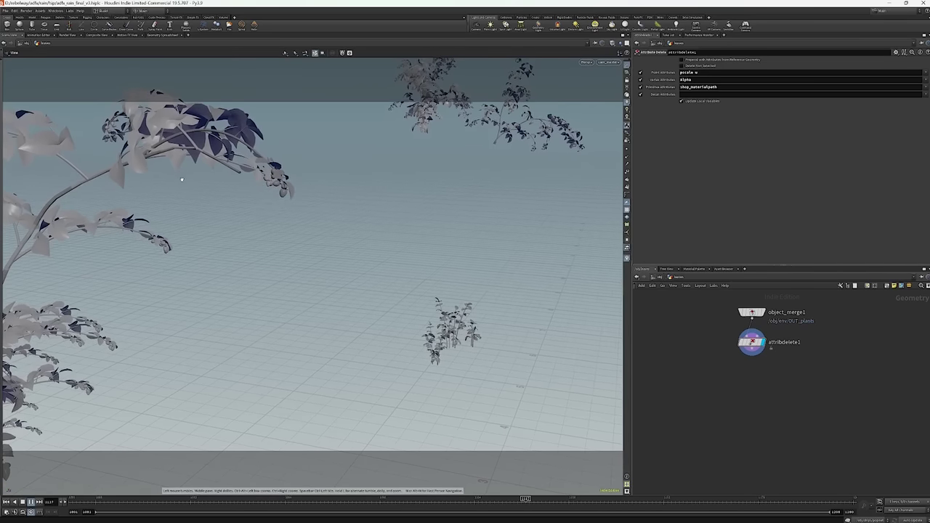
{"action": "left_click", "coordinate": [131, 500]}
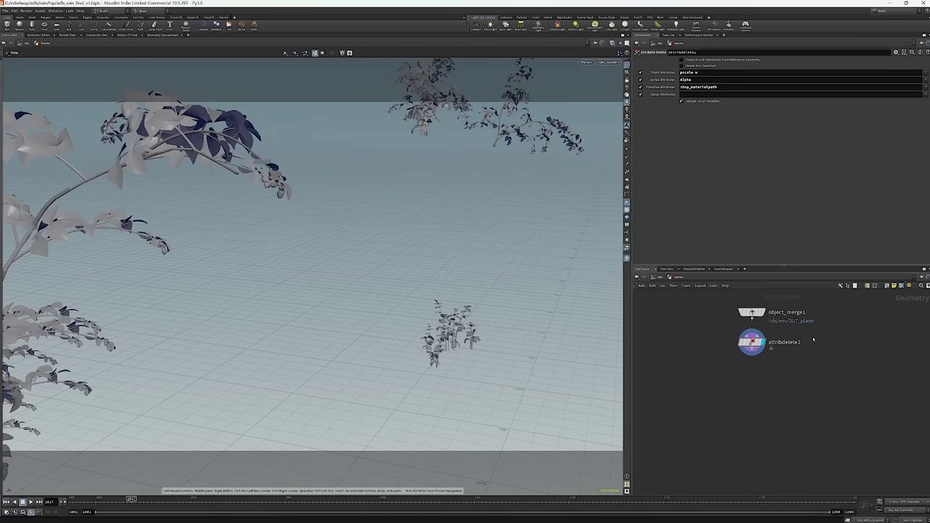
Add a Grid node in the empty network space beside the plants chain.
{"action": "scroll", "coordinate": [813, 340], "scroll_direction": "down", "scroll_amount": 5}
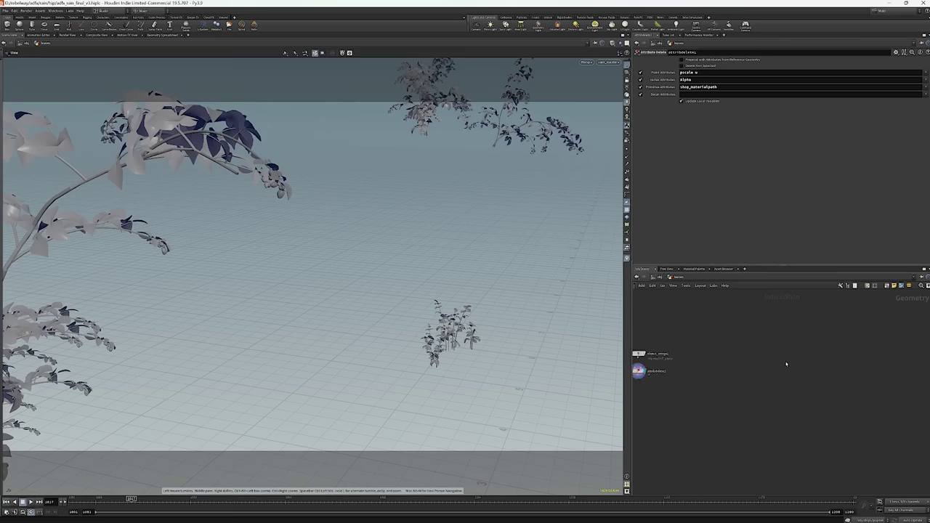
{"action": "scroll", "coordinate": [786, 364], "scroll_direction": "down", "scroll_amount": 4}
{"action": "key", "text": "Tab"}
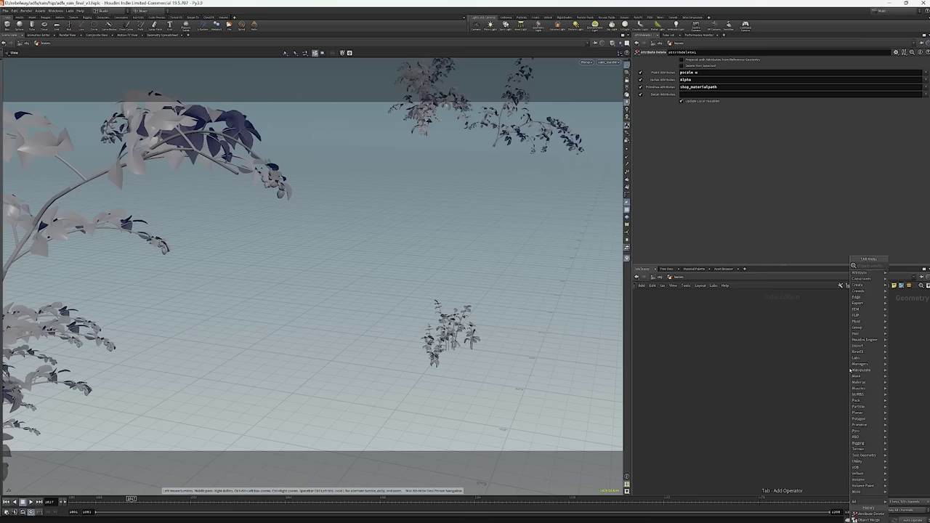
{"action": "type", "text": "null"}
{"action": "key", "text": "Return"}
{"action": "left_click", "coordinate": [850, 370]}
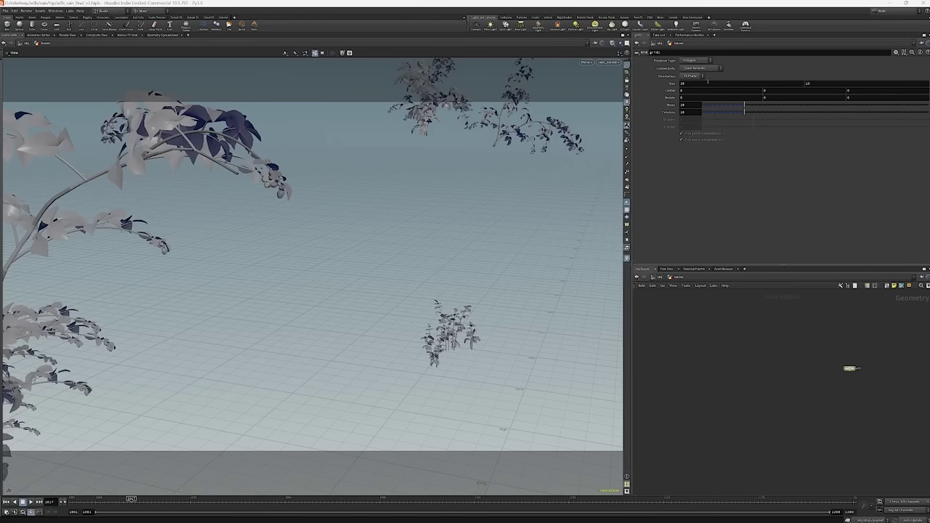
Set the grid's size to 1 by 1.
{"action": "double_click", "coordinate": [708, 82]}
{"action": "type", "text": "1"}
{"action": "key", "text": "Tab"}
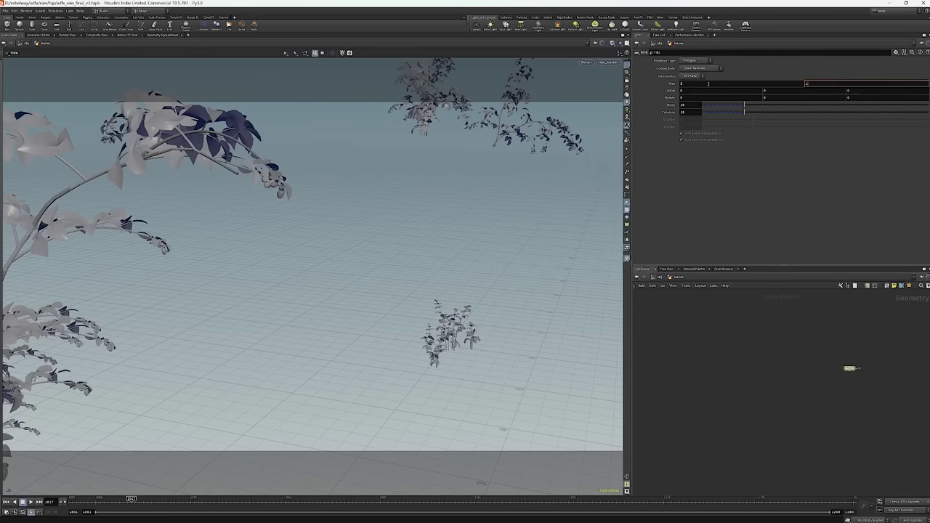
{"action": "type", "text": "1"}
{"action": "key", "text": "Return"}
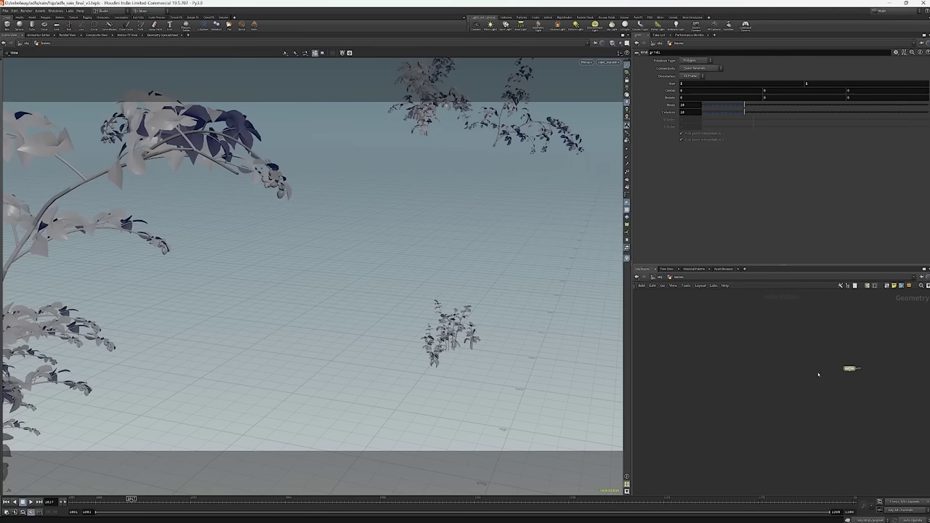
Display the grid, frame it in the perspective view, and show it as wireframe.
{"action": "left_click", "coordinate": [856, 366]}
{"action": "key", "text": "g"}
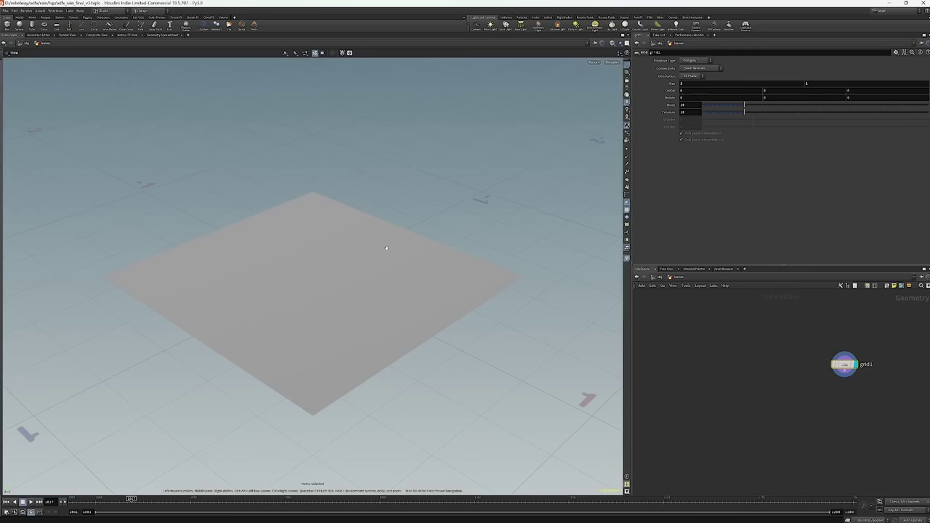
{"action": "left_click_drag", "start_coordinate": [386, 248], "coordinate": [291, 269]}
{"action": "key", "text": "w"}
{"action": "scroll", "coordinate": [283, 277], "scroll_direction": "down", "scroll_amount": 3}
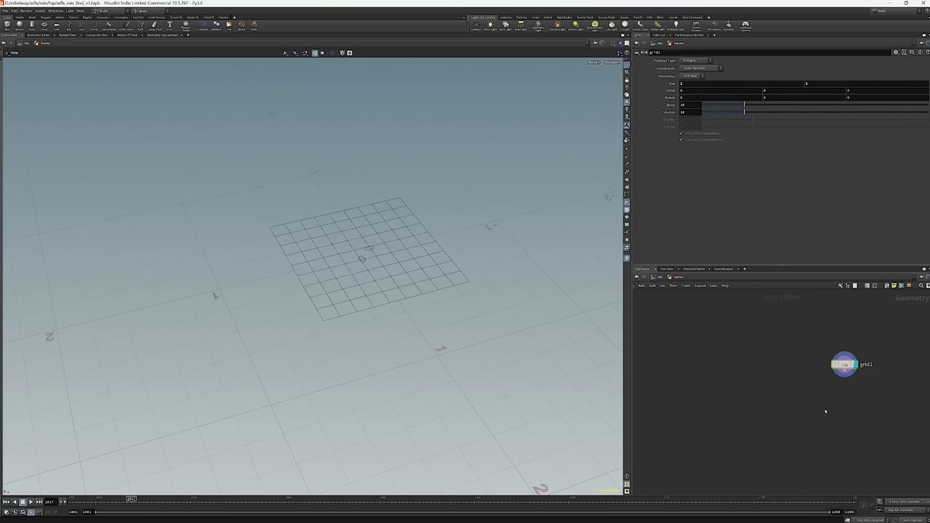
Add a Transform node, wire it below the grid, and display it.
{"action": "key", "text": "Tab"}
{"action": "type", "text": "t"}
{"action": "key", "text": "Down"}
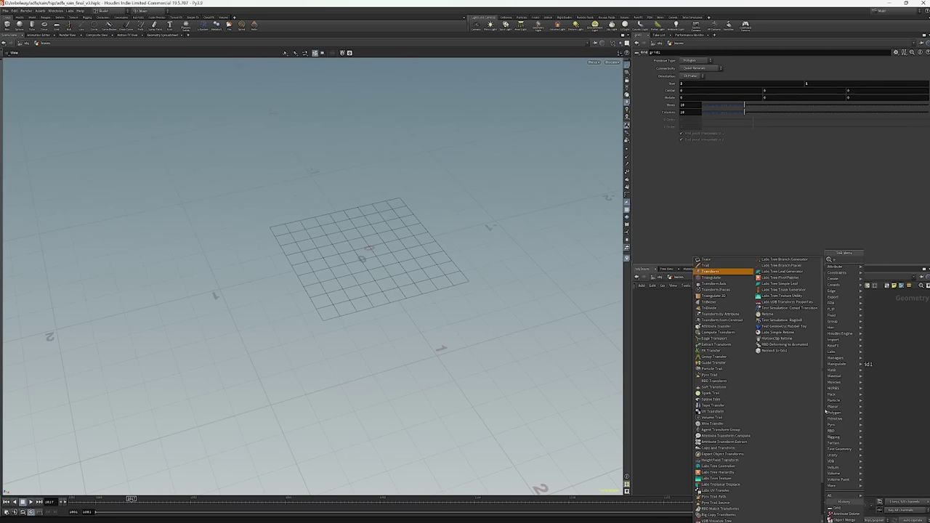
{"action": "key", "text": "Return"}
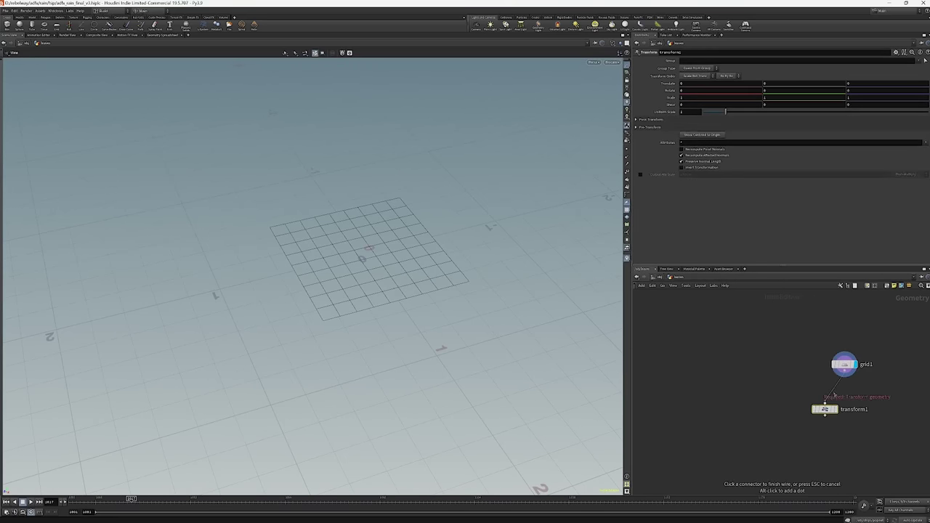
{"action": "left_click_drag", "start_coordinate": [845, 372], "coordinate": [830, 411]}
{"action": "key", "text": "shift+s"}
{"action": "middle_click_drag", "start_coordinate": [746, 347], "coordinate": [712, 359]}
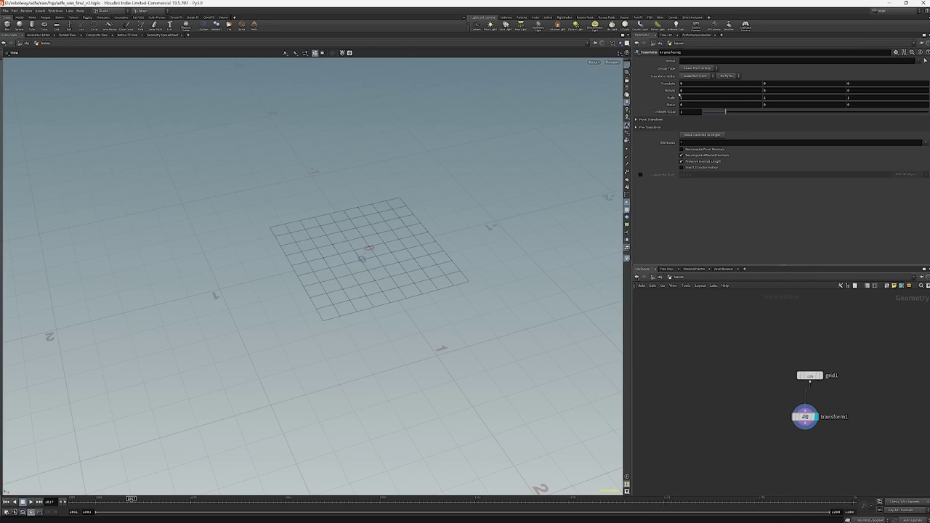
Set the Transform node's X translation to -2, Z rotation to 60 and X scale to 1.5.
{"action": "left_click", "coordinate": [684, 83]}
{"action": "type", "text": "-2"}
{"action": "left_click", "coordinate": [852, 90]}
{"action": "type", "text": "45"}
{"action": "left_click", "coordinate": [690, 97]}
{"action": "key", "text": "Return"}
{"action": "left_click_drag", "start_coordinate": [343, 174], "coordinate": [255, 234]}
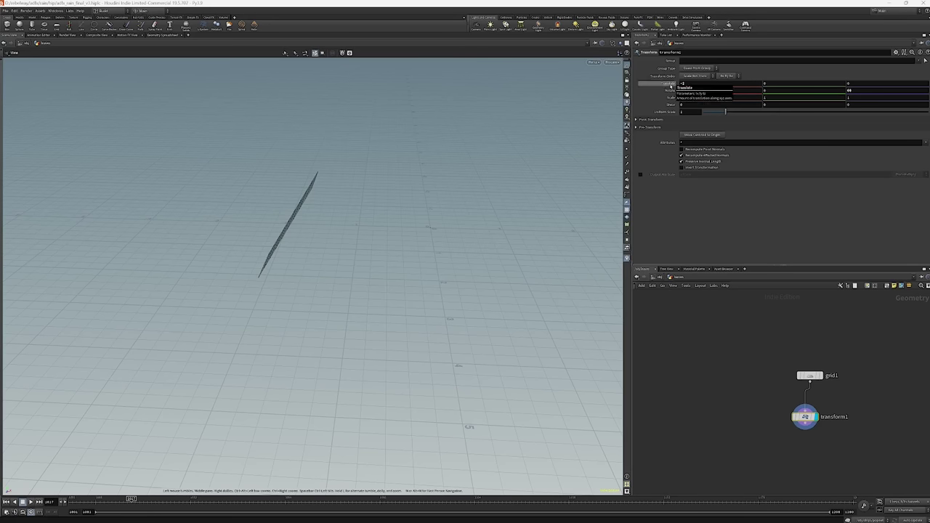
Branch a second Transform node off the grid beside the first one and display it.
{"action": "middle_click_drag", "start_coordinate": [752, 364], "coordinate": [705, 340]}
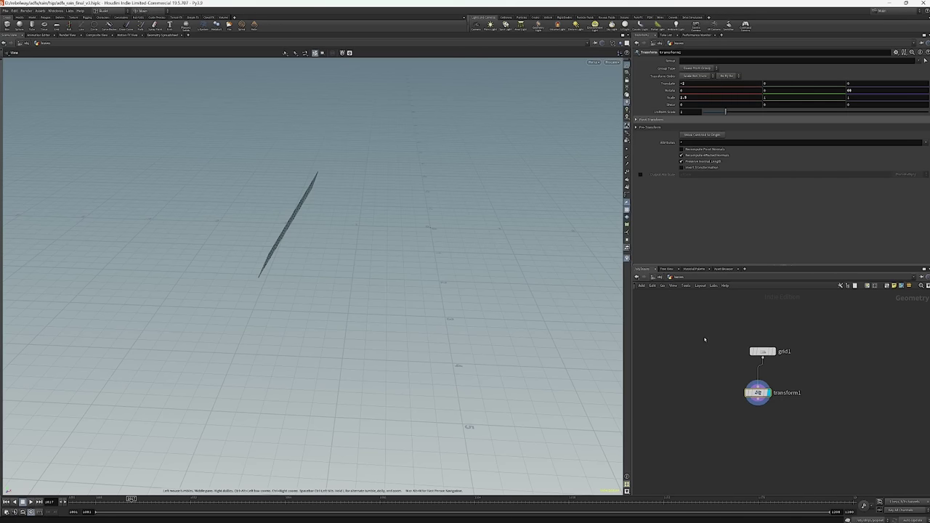
{"action": "left_click_drag", "start_coordinate": [758, 392], "coordinate": [708, 388]}
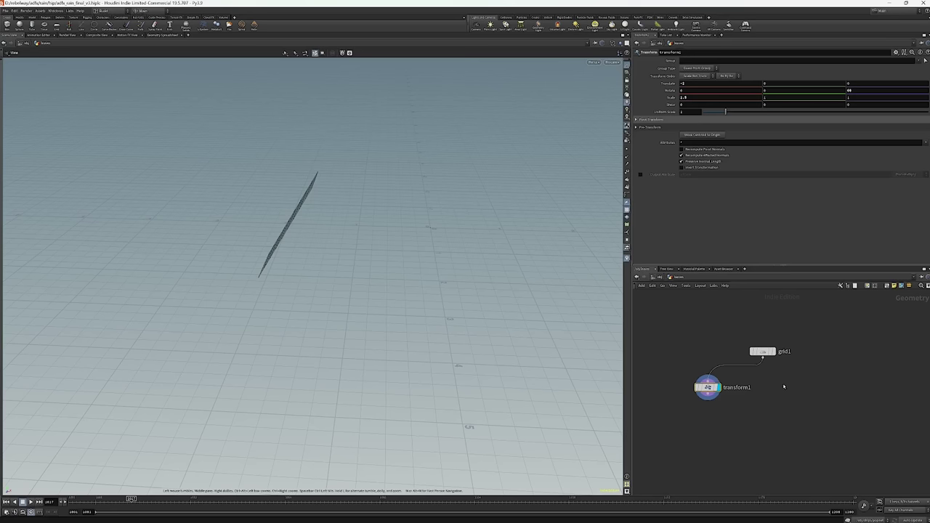
{"action": "key", "text": "Tab"}
{"action": "type", "text": "tr"}
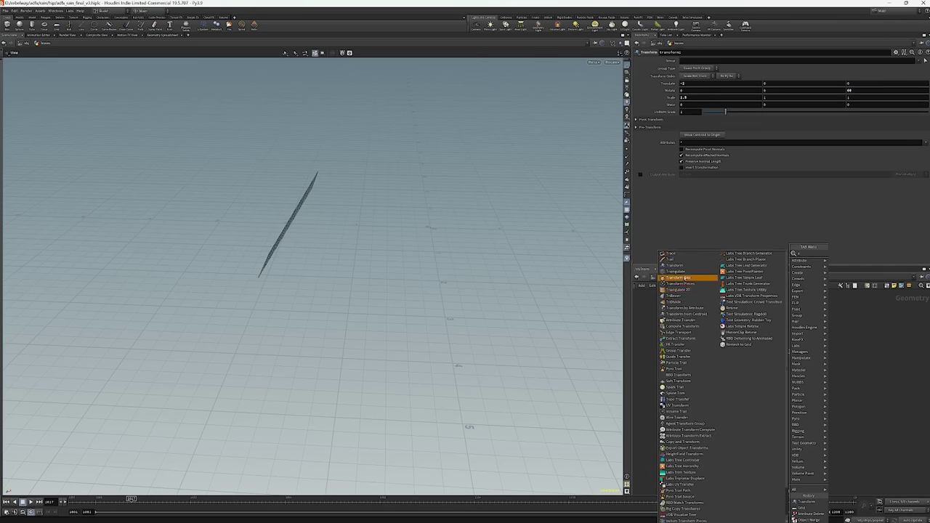
{"action": "left_click", "coordinate": [682, 266]}
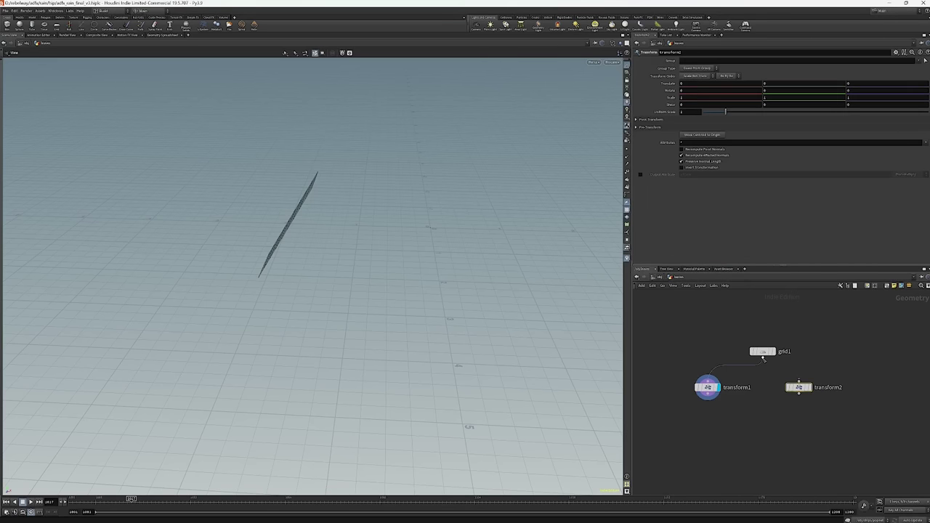
{"action": "left_click", "coordinate": [800, 380]}
{"action": "left_click", "coordinate": [810, 387]}
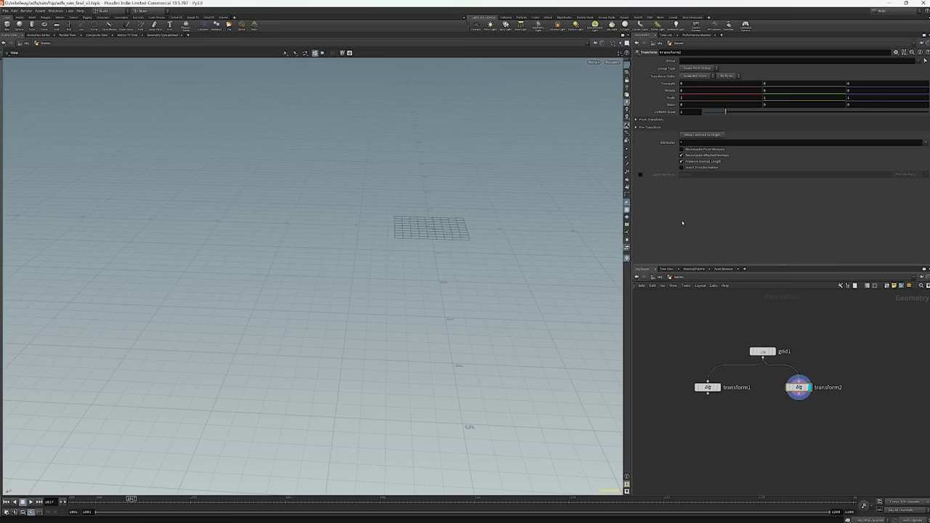
Set the second Transform node's X scale to 1.5.
{"action": "left_click", "coordinate": [692, 100]}
{"action": "type", "text": "1.5"}
{"action": "key", "text": "Return"}
Add a third Transform below the scaling one, display it, and set its Z rotation to 60.
{"action": "key", "text": "Tab"}
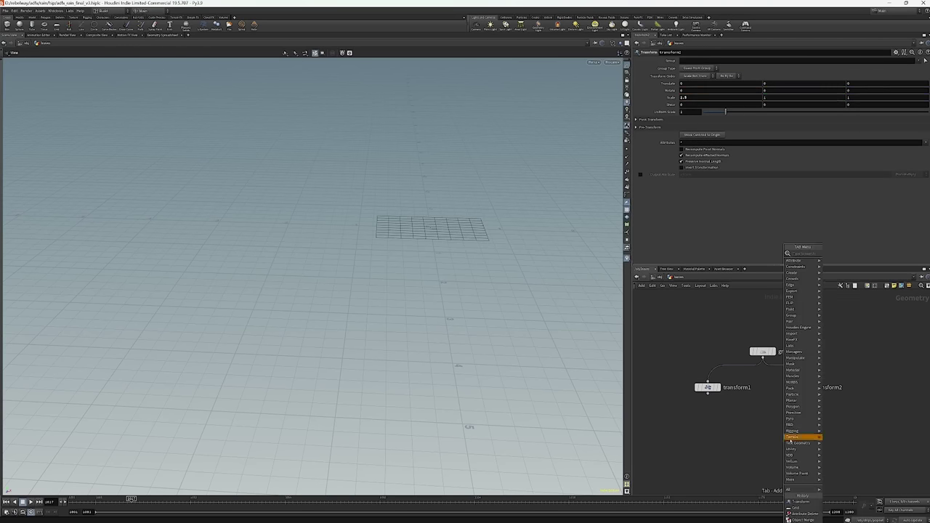
{"action": "left_click", "coordinate": [801, 502]}
{"action": "left_click", "coordinate": [803, 411]}
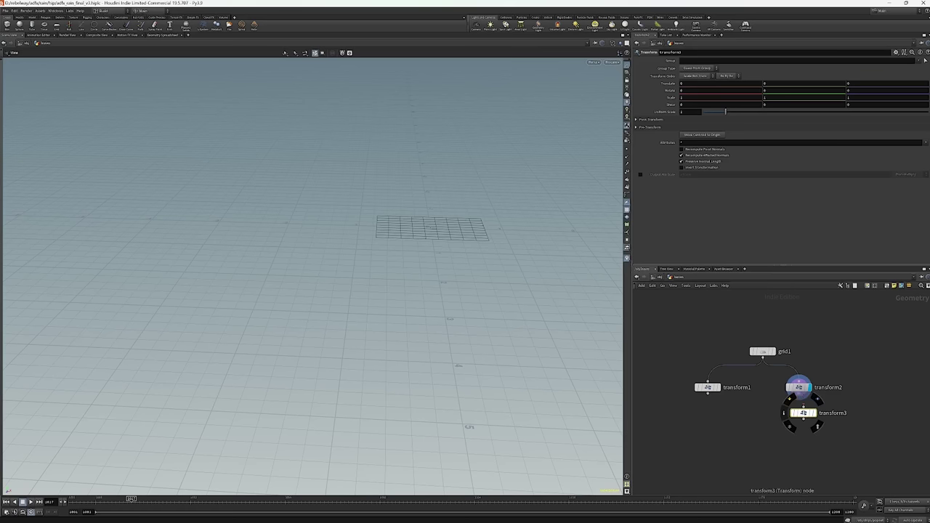
{"action": "left_click", "coordinate": [800, 413]}
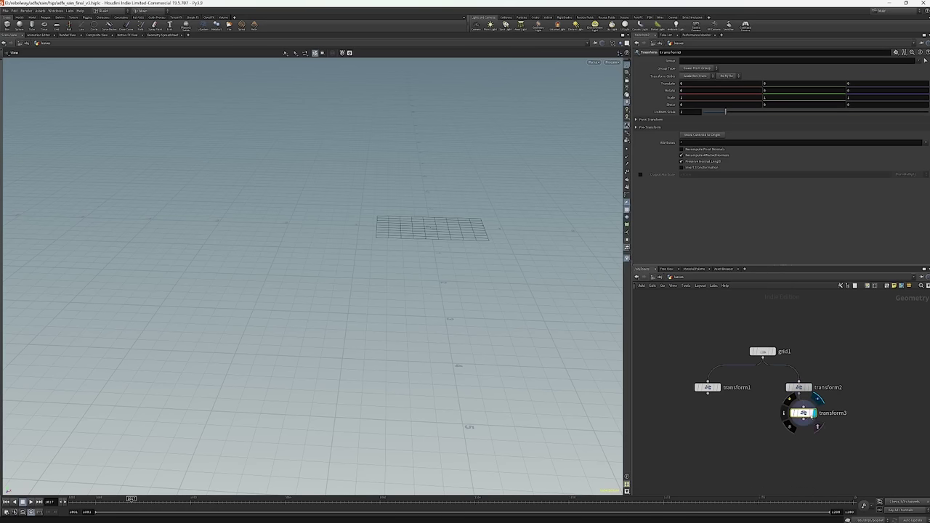
{"action": "left_click", "coordinate": [855, 92]}
{"action": "type", "text": "45"}
{"action": "key", "text": "Return"}
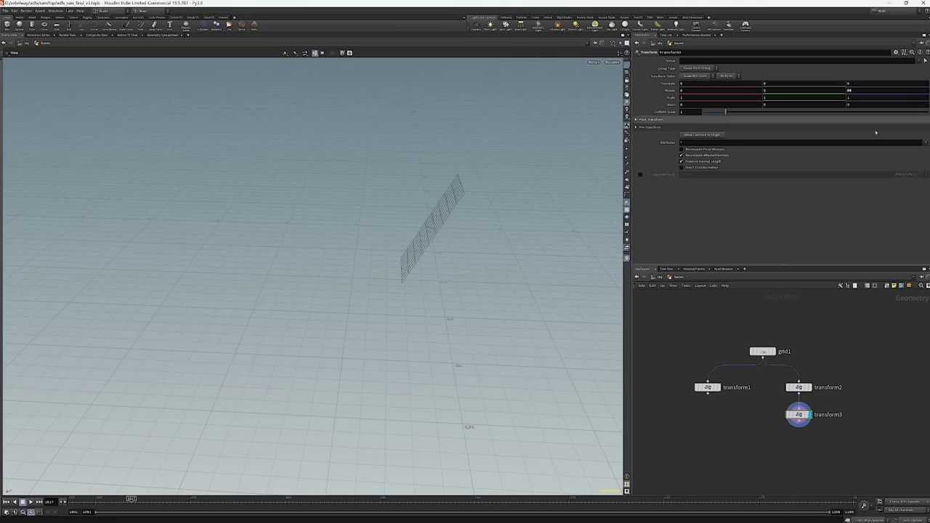
Add a fourth Transform at the end of the branch, display it, and set its X translation to -2.
{"action": "middle_click_drag", "start_coordinate": [768, 450], "coordinate": [743, 414]}
{"action": "key", "text": "Tab"}
{"action": "mouse_move", "coordinate": [783, 501]}
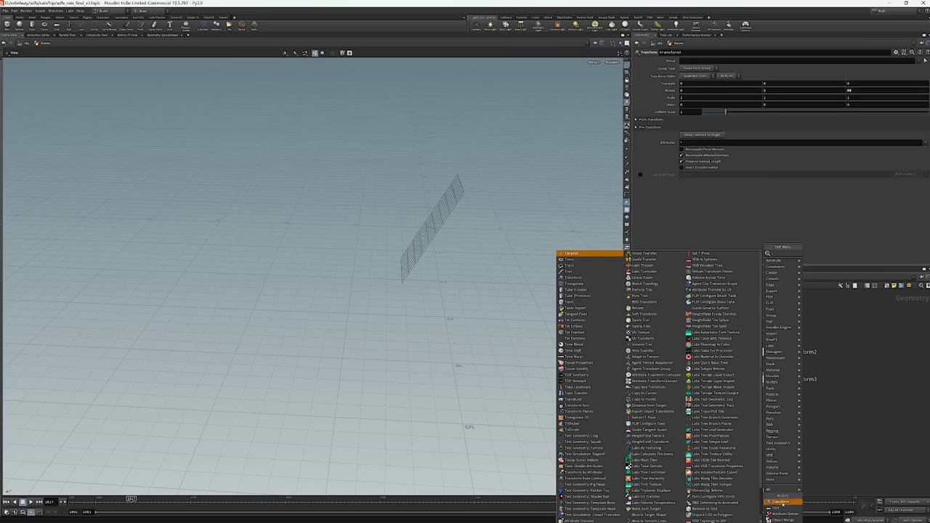
{"action": "left_click", "coordinate": [727, 425]}
{"action": "left_click", "coordinate": [778, 417]}
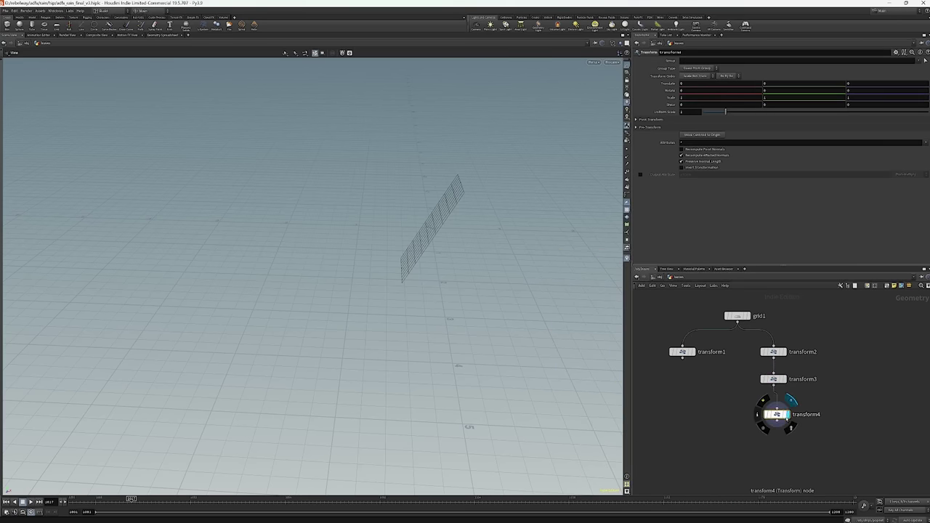
{"action": "left_click_drag", "start_coordinate": [777, 415], "coordinate": [773, 412]}
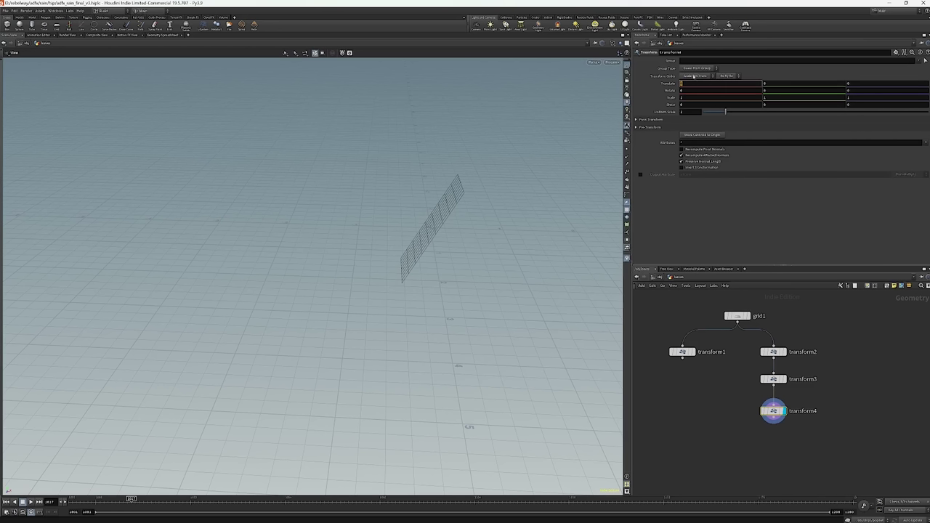
{"action": "key", "text": "Return"}
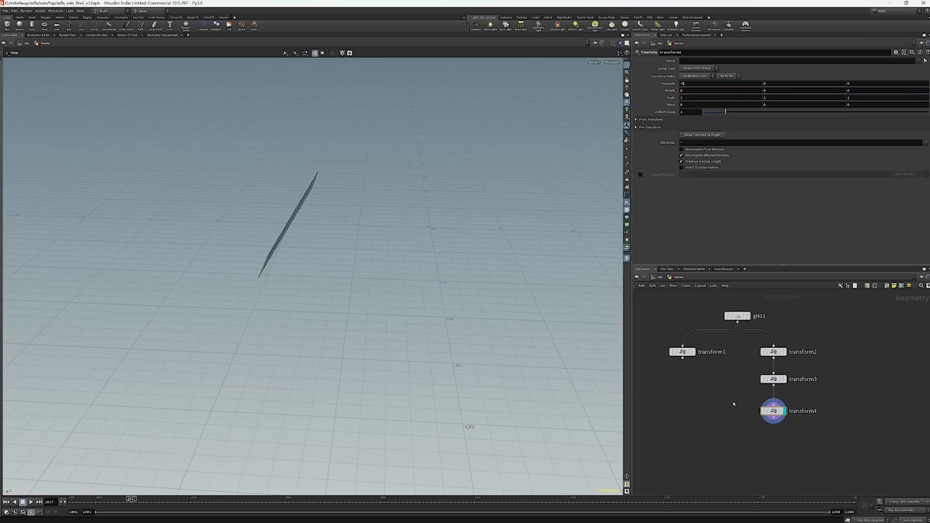
Move the translating Transform between the scaling and rotating ones, and template transform1 for comparison.
{"action": "left_click_drag", "start_coordinate": [773, 411], "coordinate": [820, 409]}
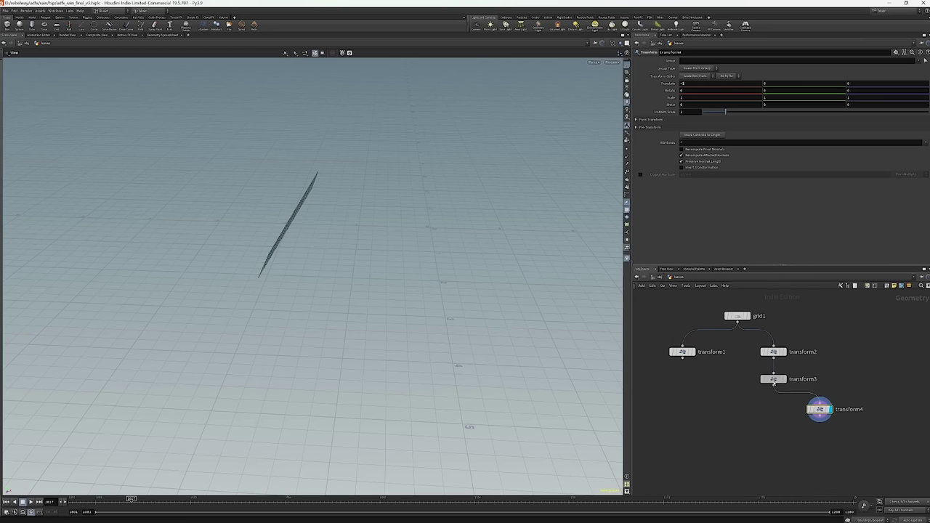
{"action": "left_click_drag", "start_coordinate": [775, 383], "coordinate": [786, 415]}
{"action": "left_click", "coordinate": [777, 386]}
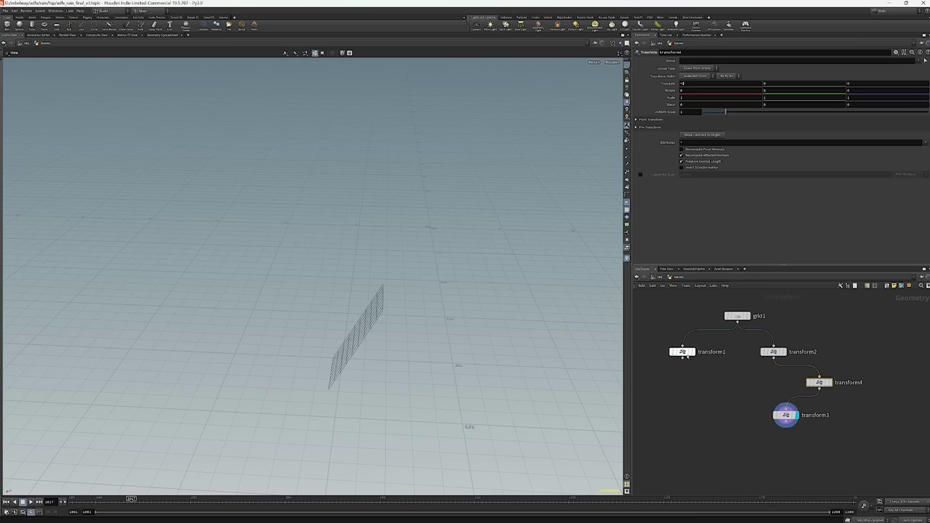
{"action": "left_click", "coordinate": [695, 366]}
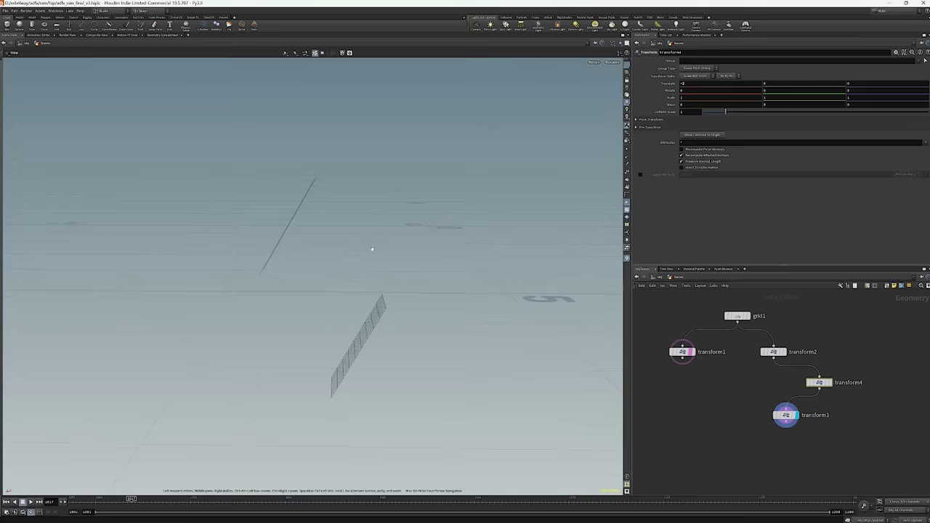
Reorder the branch to translate, scale and rotate, align its nodes, and display transform1 instead.
{"action": "left_click_drag", "start_coordinate": [775, 353], "coordinate": [799, 410]}
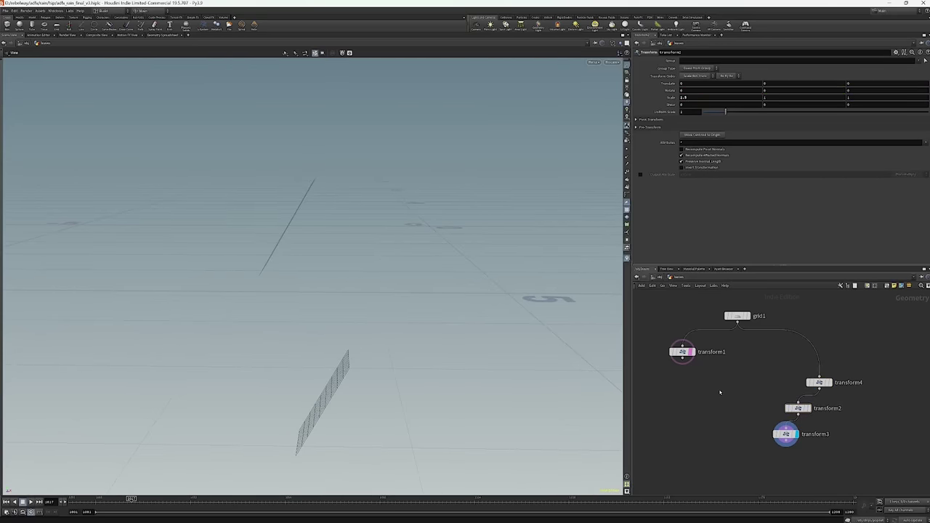
{"action": "left_click_drag", "start_coordinate": [819, 382], "coordinate": [798, 362]}
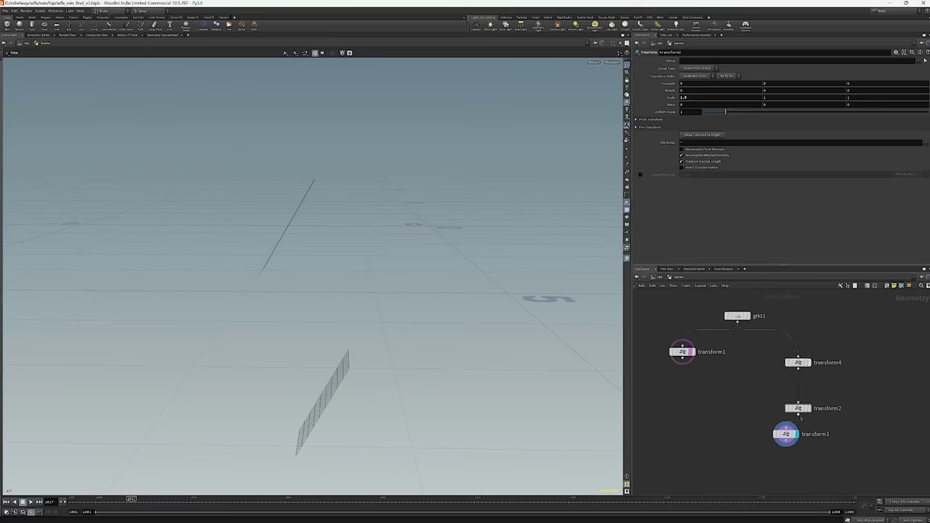
{"action": "left_click_drag", "start_coordinate": [785, 434], "coordinate": [798, 434]}
{"action": "left_click", "coordinate": [682, 352]}
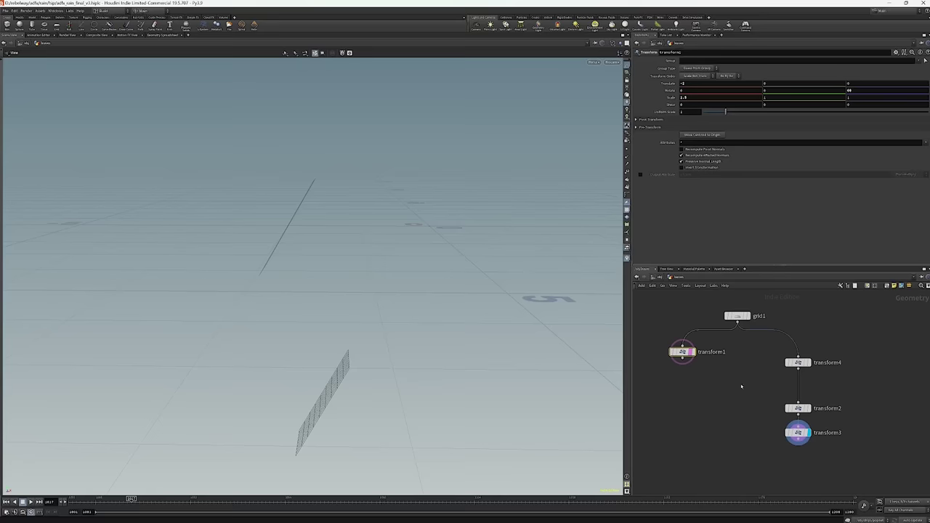
{"action": "left_click", "coordinate": [692, 353]}
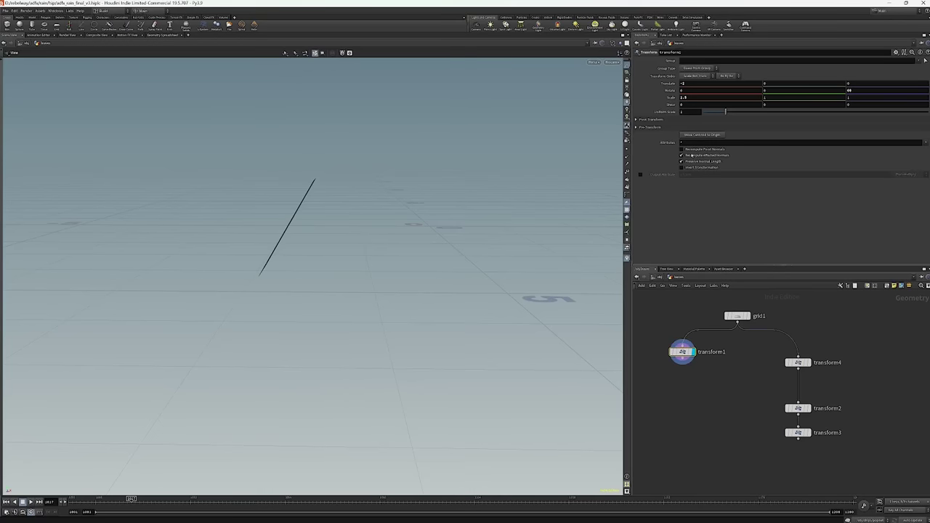
Try the Rot Scale Trans, Scale Trans Rot and Trans Scale Rot transform orders on transform1.
{"action": "left_click", "coordinate": [695, 77]}
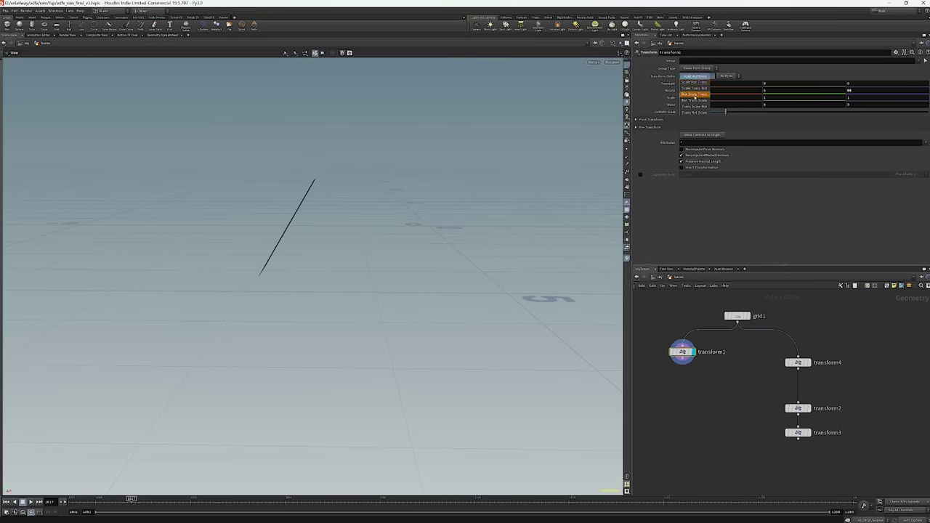
{"action": "left_click", "coordinate": [695, 94]}
{"action": "left_click", "coordinate": [695, 76]}
{"action": "left_click", "coordinate": [693, 88]}
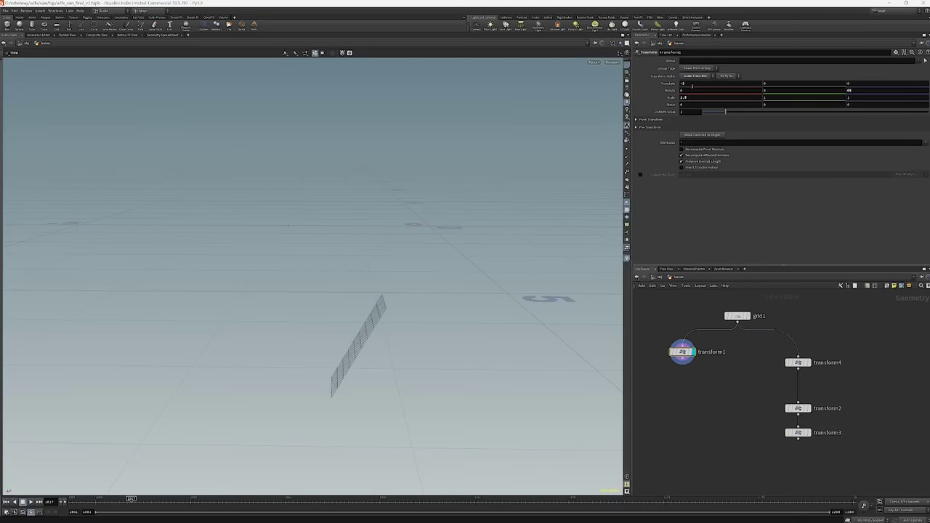
{"action": "left_click", "coordinate": [690, 77]}
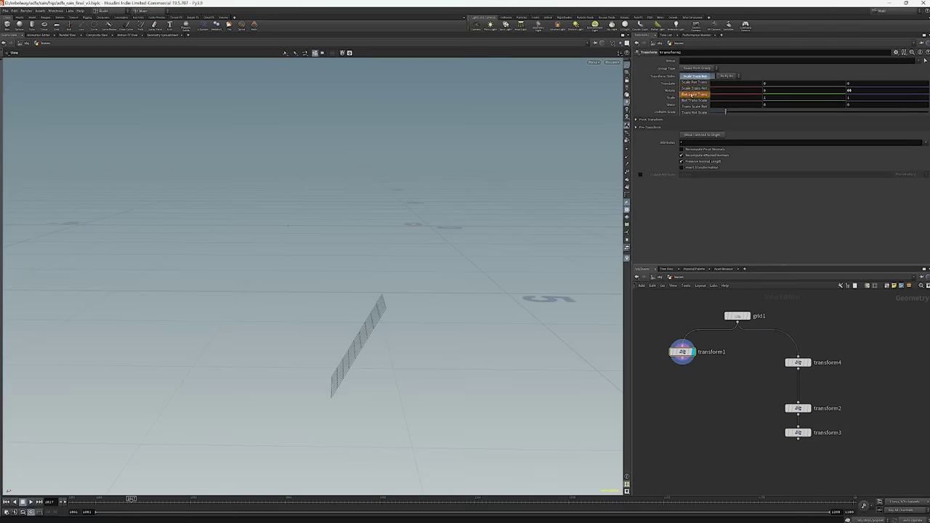
{"action": "left_click", "coordinate": [695, 106]}
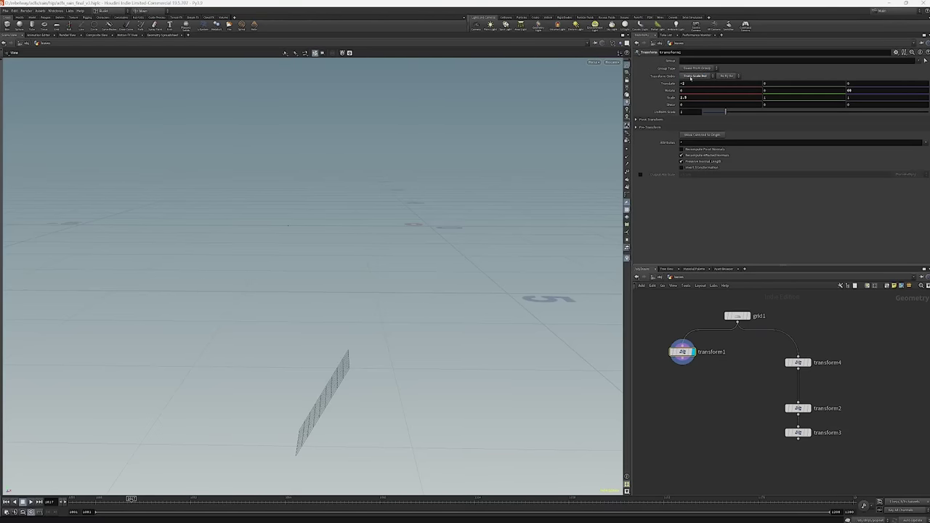
Set transform1's transform order back to Scale Rot Trans.
{"action": "left_click", "coordinate": [691, 77]}
{"action": "left_click", "coordinate": [691, 77]}
{"action": "left_click", "coordinate": [691, 77]}
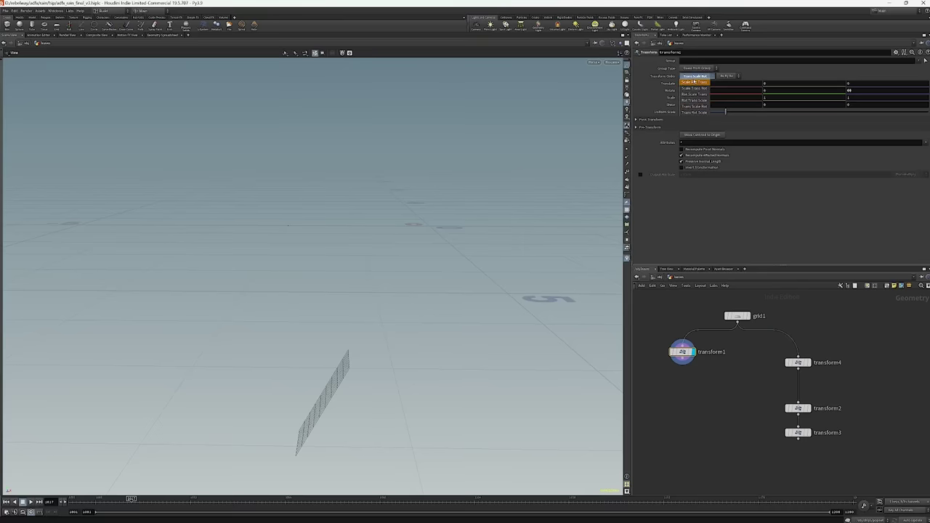
{"action": "left_click", "coordinate": [694, 83]}
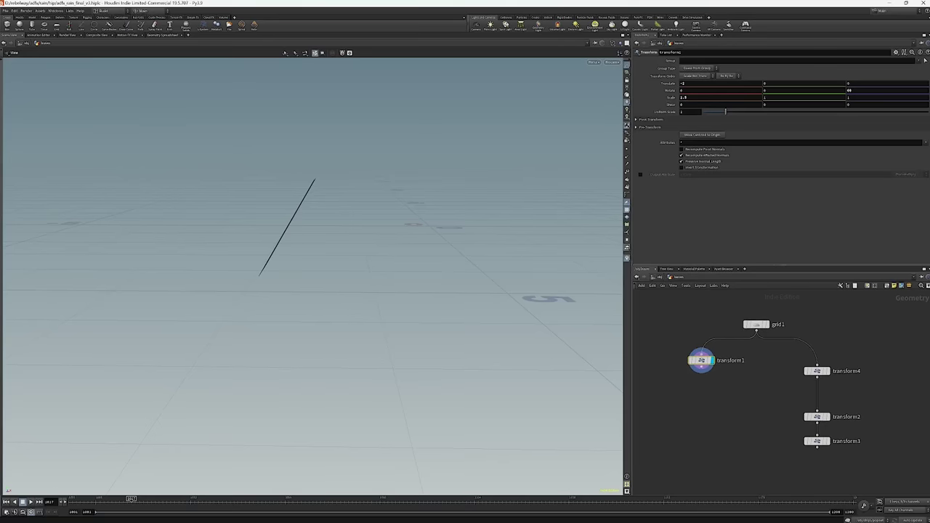
{"action": "middle_click_drag", "start_coordinate": [668, 353], "coordinate": [691, 362]}
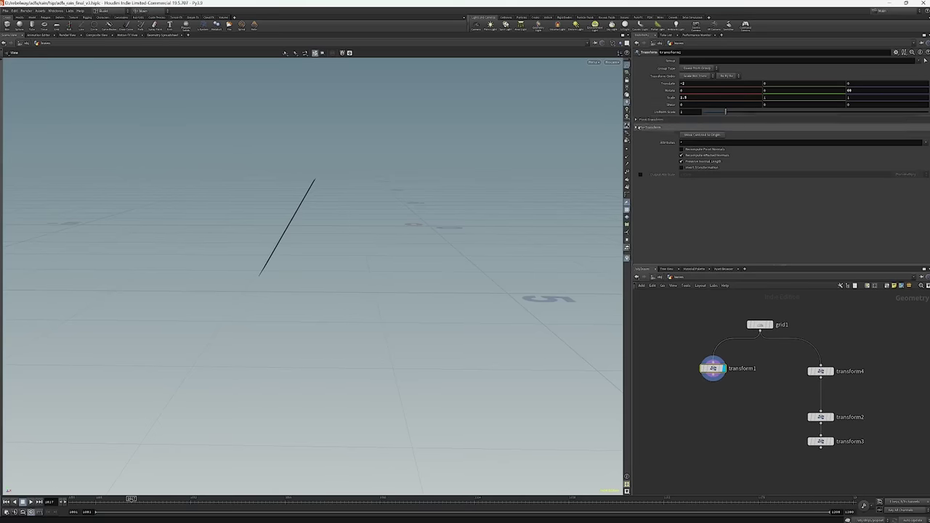
Show transform1's Pivot Transform settings.
{"action": "left_click", "coordinate": [653, 119]}
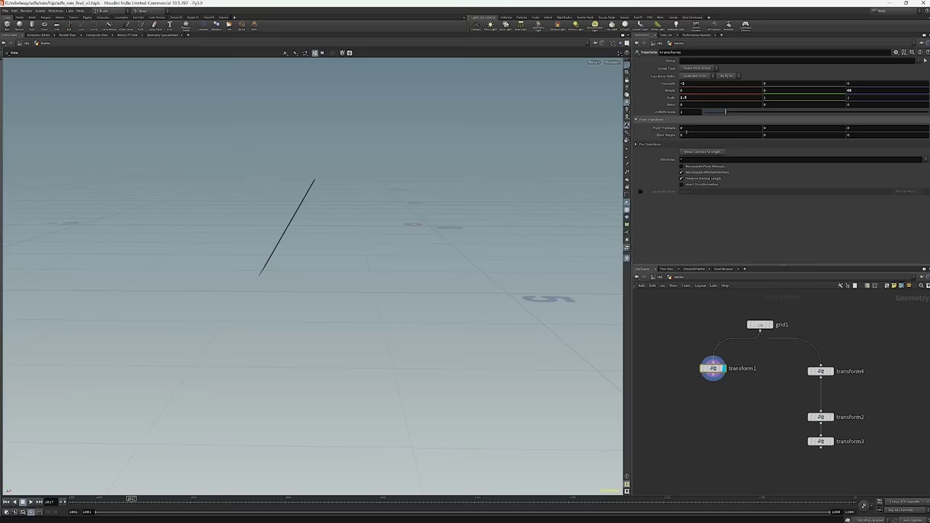
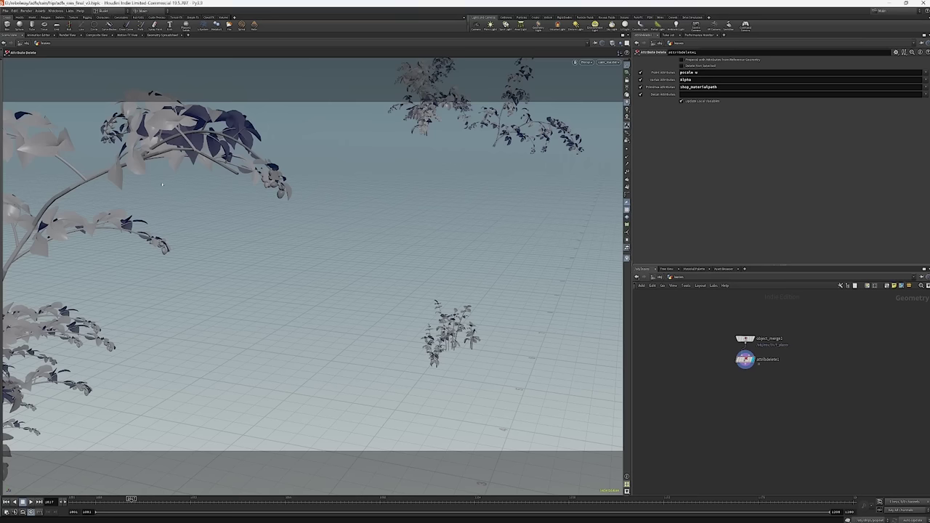
Examine the imported plant's stems and leaves up close from a free perspective view.
{"action": "key", "text": "Escape"}
{"action": "left_click_drag", "start_coordinate": [154, 177], "coordinate": [393, 272]}
{"action": "key", "text": "Return"}
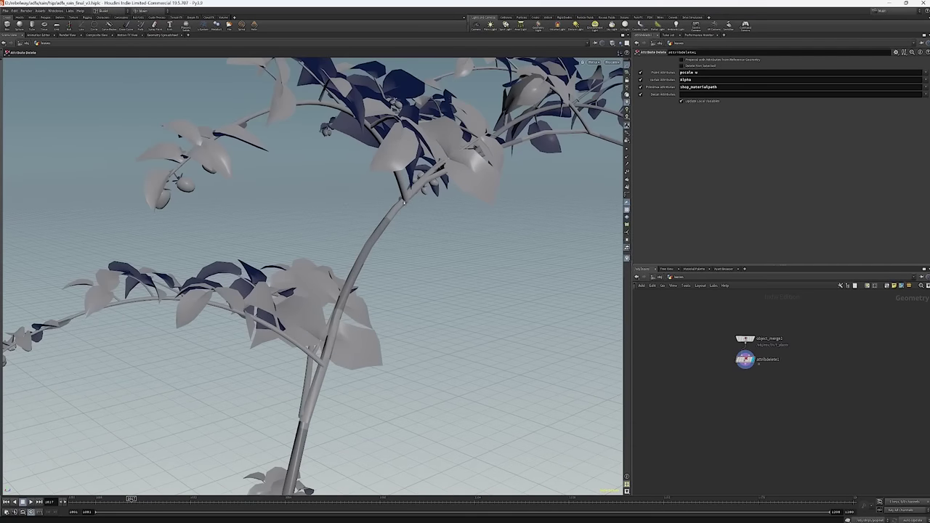
{"action": "key", "text": "Escape"}
{"action": "left_click_drag", "start_coordinate": [363, 174], "coordinate": [390, 132]}
{"action": "key", "text": "w"}
{"action": "left_click_drag", "start_coordinate": [181, 205], "coordinate": [312, 234]}
{"action": "key", "text": "w"}
{"action": "key", "text": "Return"}
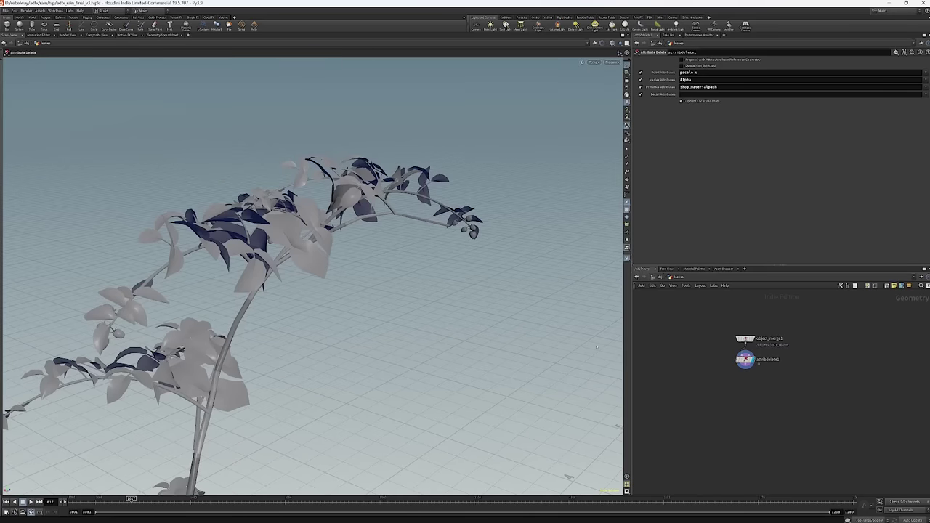
Add a Measure node after attribdelete1, display it and set it to measure Curvature.
{"action": "key", "text": "Tab"}
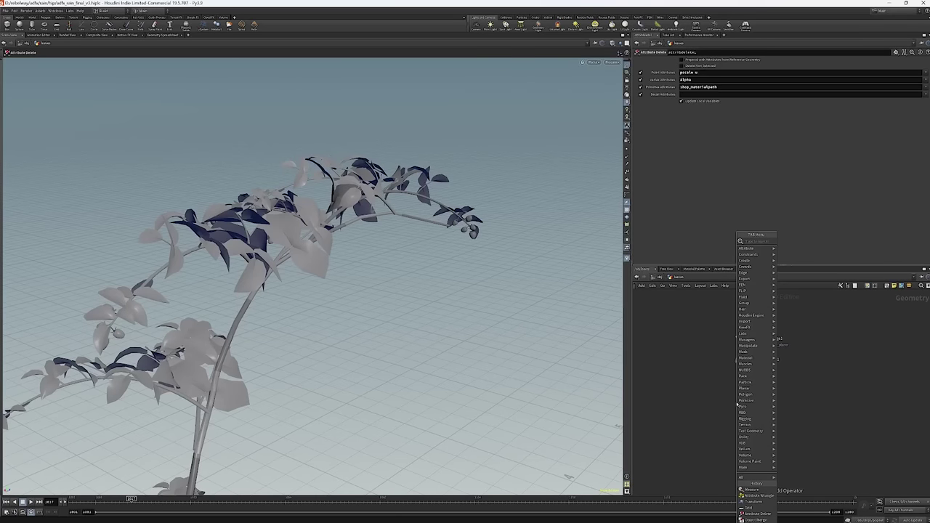
{"action": "type", "text": "mes"}
{"action": "key", "text": "Escape"}
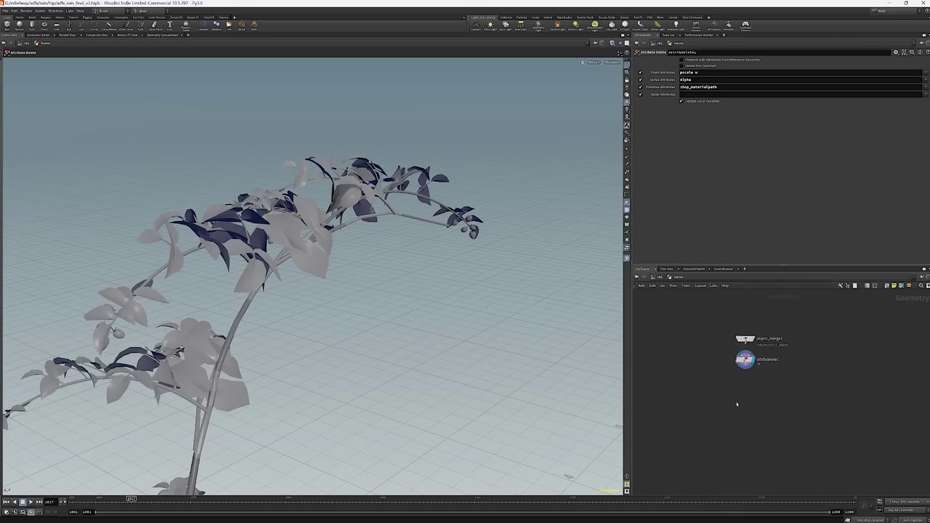
{"action": "key", "text": "Tab"}
{"action": "type", "text": "me"}
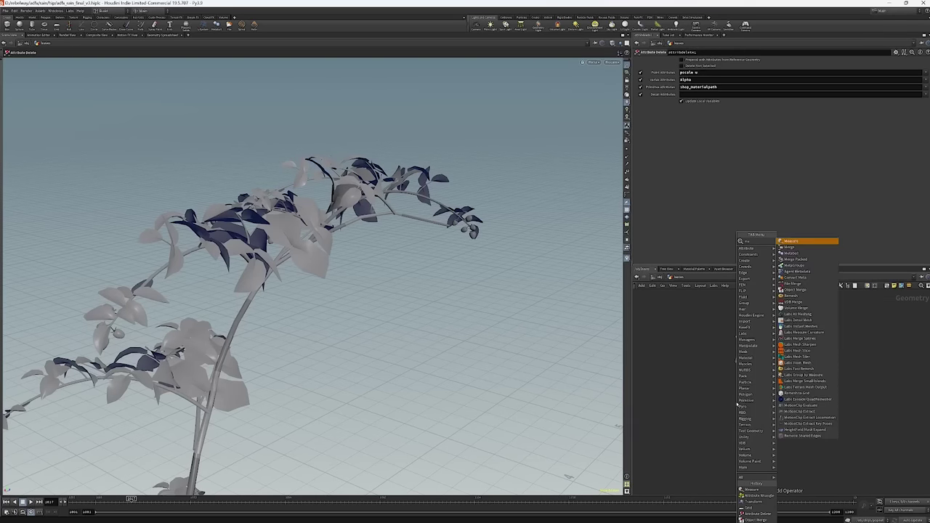
{"action": "key", "text": "Return"}
{"action": "left_click", "coordinate": [723, 400]}
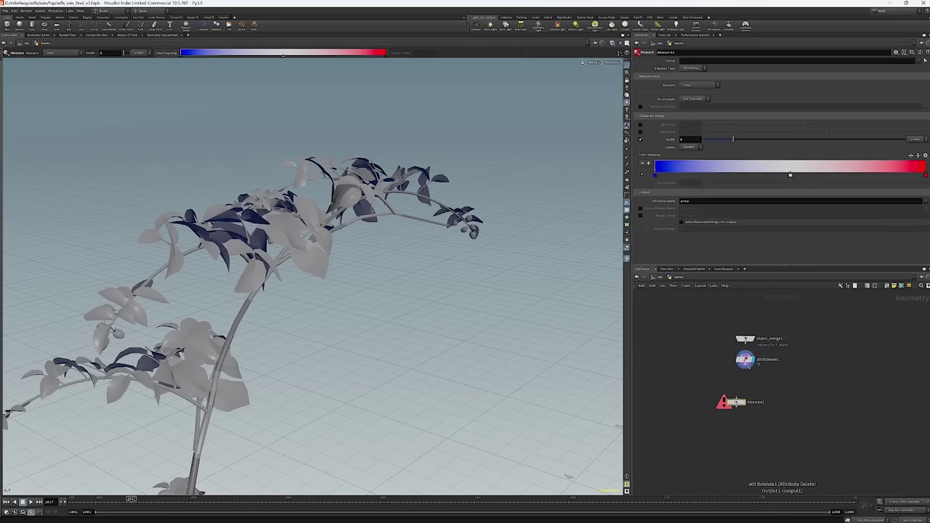
{"action": "left_click_drag", "start_coordinate": [746, 370], "coordinate": [736, 399]}
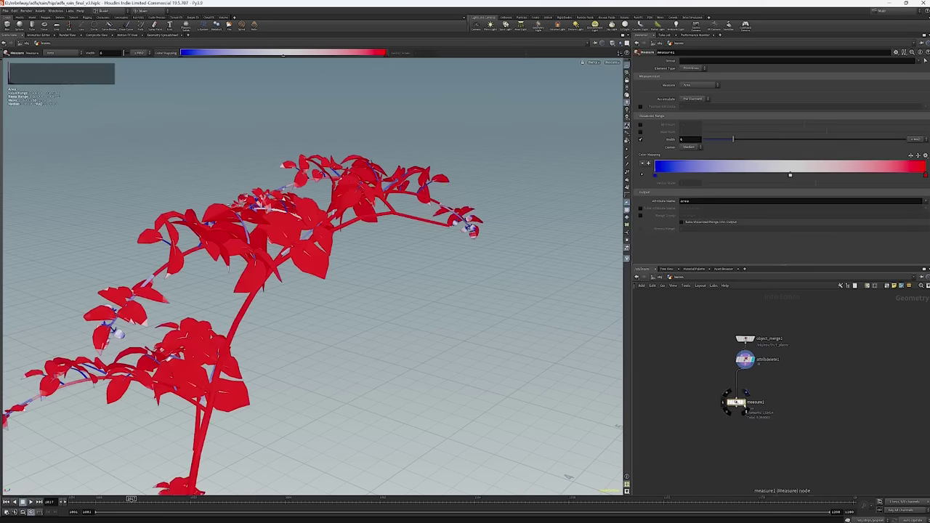
{"action": "left_click_drag", "start_coordinate": [737, 400], "coordinate": [745, 390]}
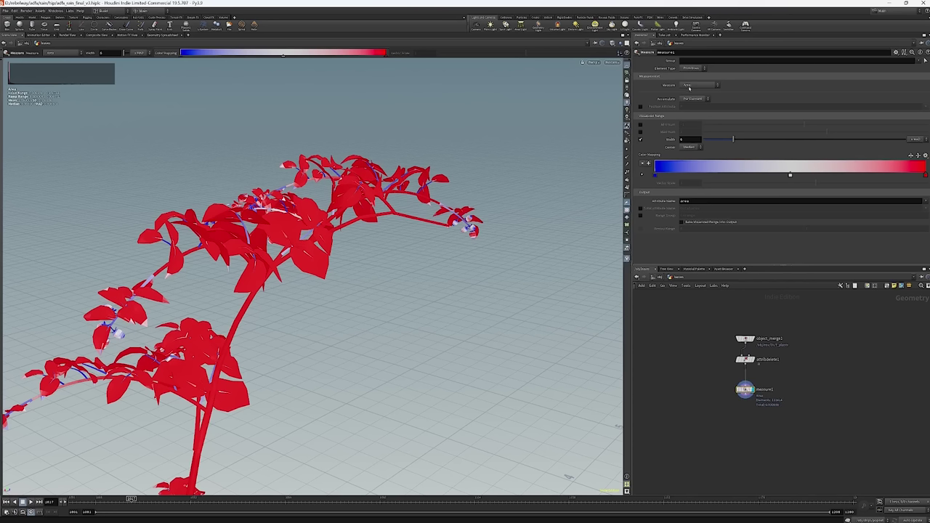
{"action": "left_click", "coordinate": [688, 87]}
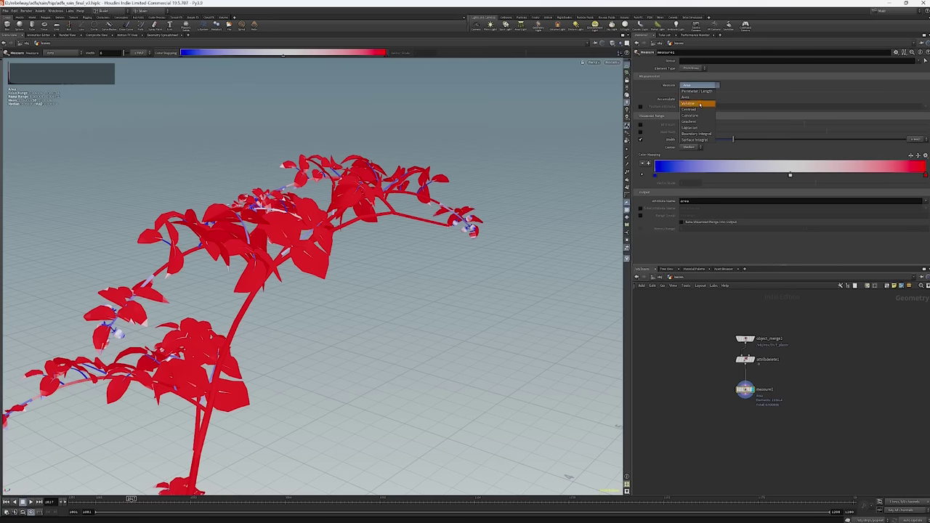
{"action": "left_click", "coordinate": [699, 115]}
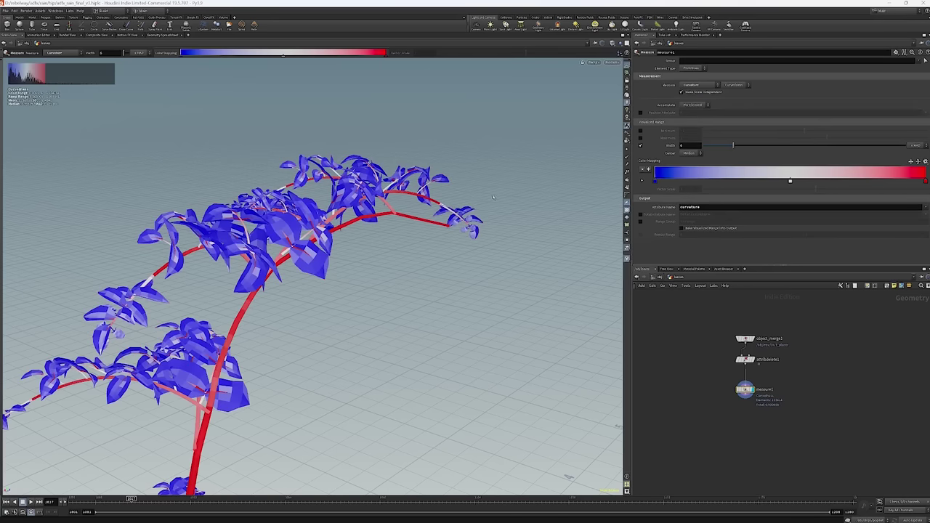
Examine how the curvature colouring differs between the leaves and the branches.
{"action": "left_click_drag", "start_coordinate": [401, 216], "coordinate": [386, 188]}
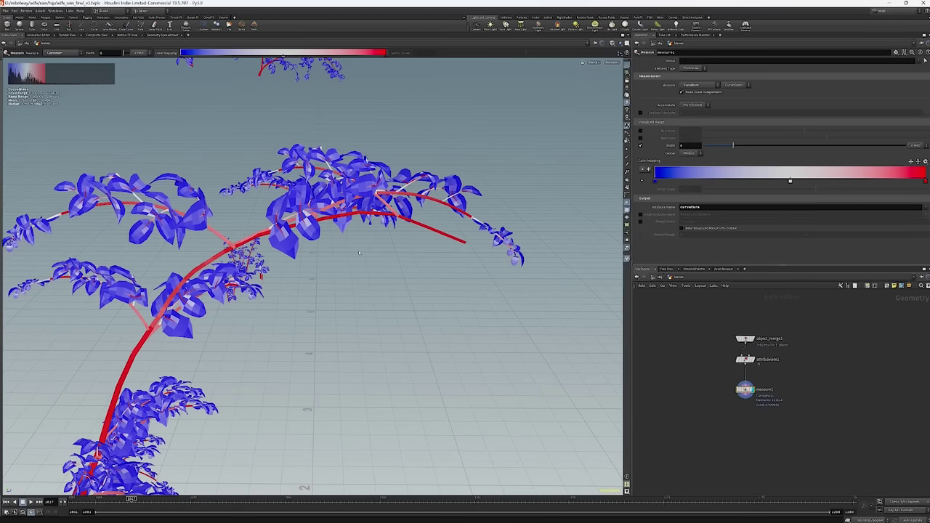
{"action": "key", "text": "Escape"}
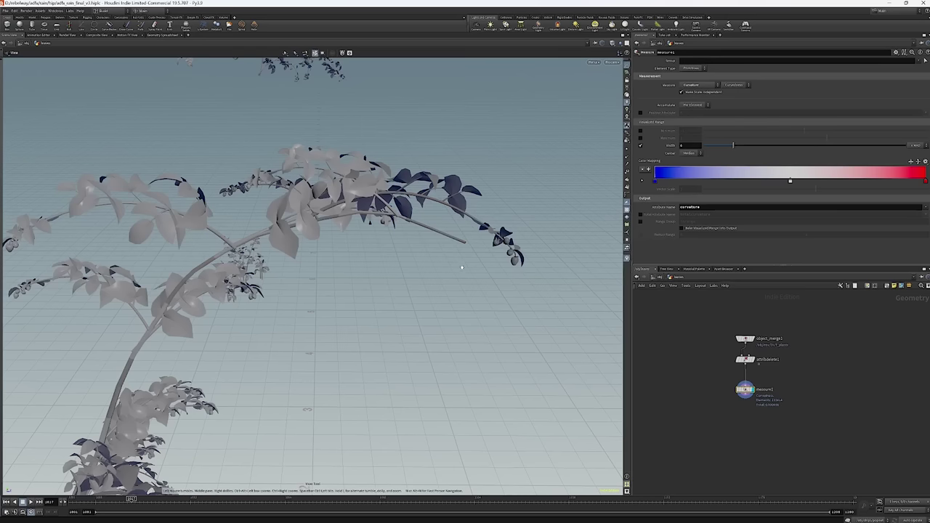
{"action": "key", "text": "Return"}
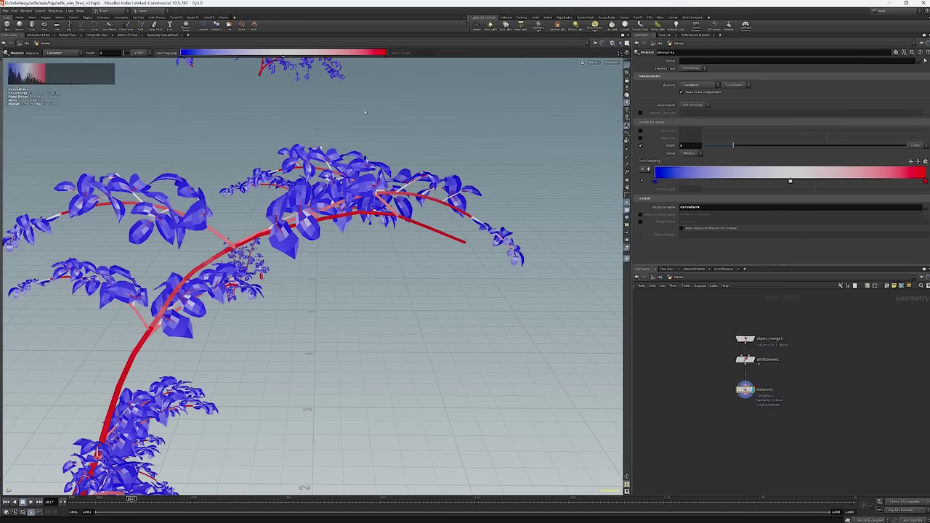
{"action": "key", "text": "Escape"}
{"action": "left_click_drag", "start_coordinate": [365, 113], "coordinate": [197, 239]}
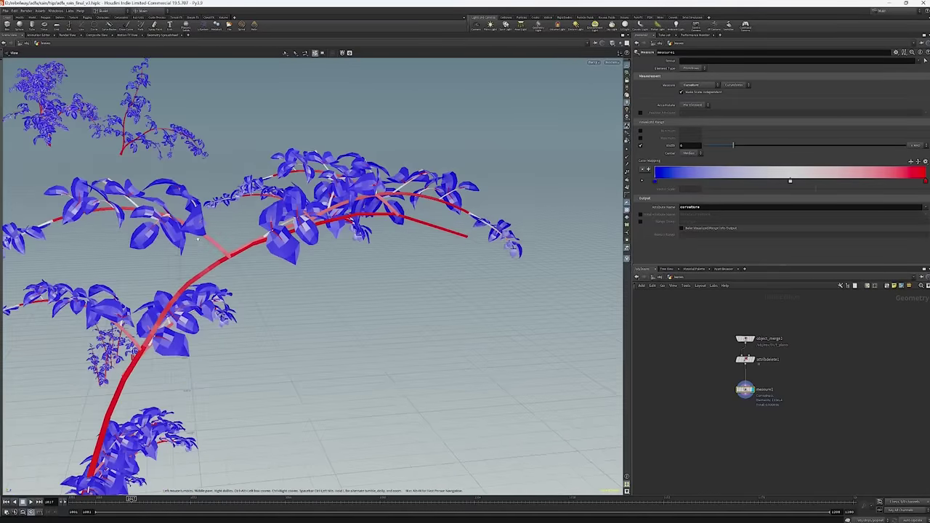
{"action": "right_click_drag", "start_coordinate": [197, 239], "coordinate": [337, 226]}
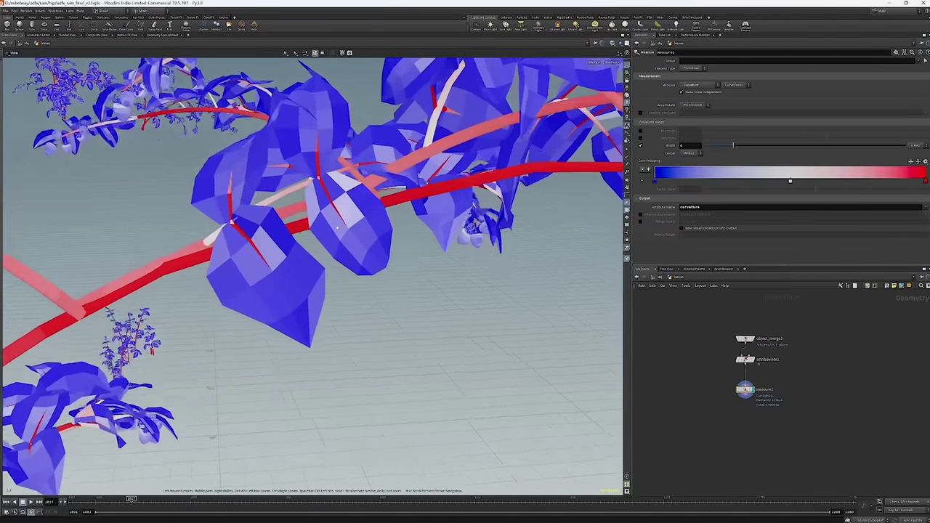
{"action": "mouse_move", "coordinate": [337, 228]}
{"action": "left_mouse_down"}
{"action": "mouse_move", "coordinate": [367, 204]}
{"action": "mouse_move", "coordinate": [333, 231]}
{"action": "left_mouse_up"}
{"action": "key", "text": "Return"}
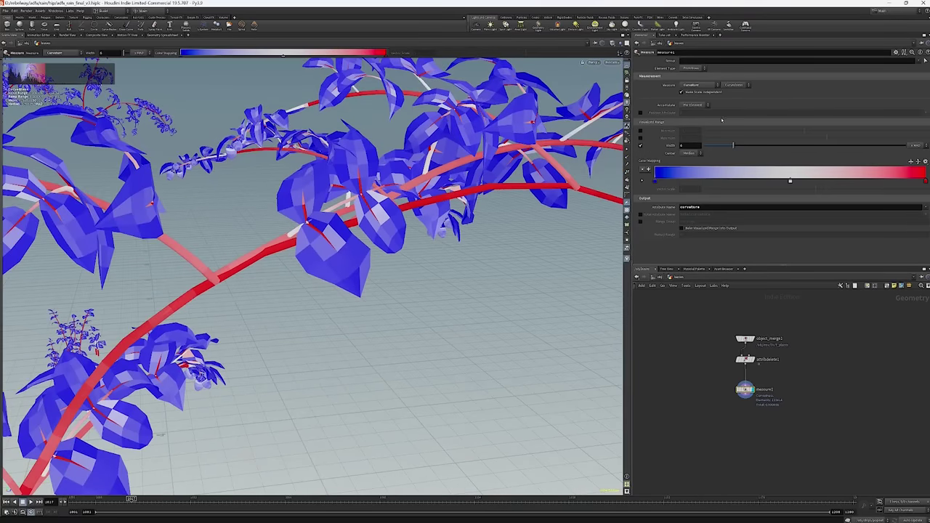
Set measure1 to accumulate the curvature Per Piece.
{"action": "left_click", "coordinate": [693, 106]}
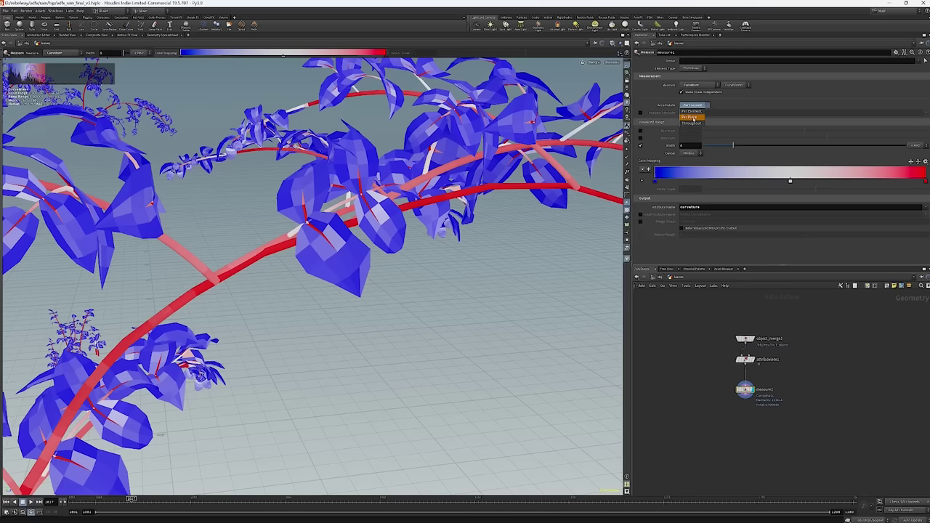
{"action": "left_click", "coordinate": [693, 119]}
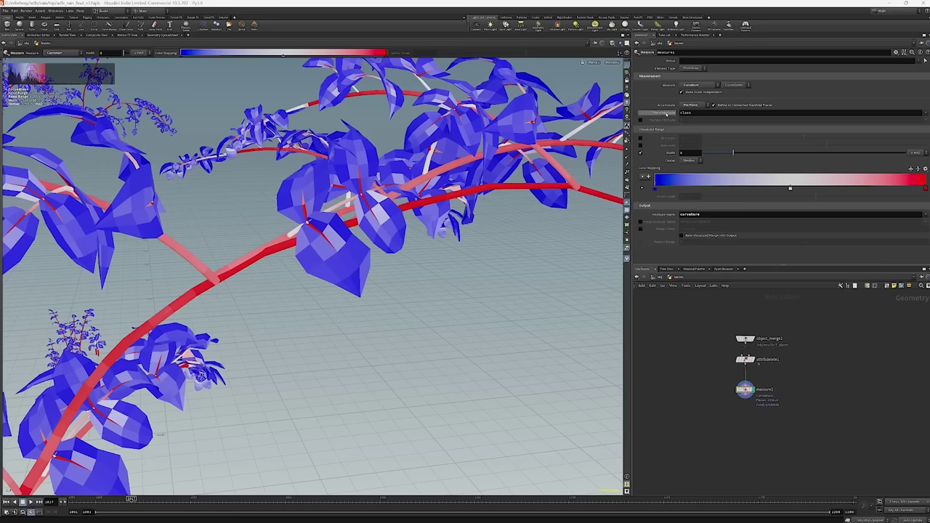
Insert a Connectivity node between attribdelete1 and measure1.
{"action": "left_click_drag", "start_coordinate": [745, 389], "coordinate": [747, 404]}
{"action": "key", "text": "Tab"}
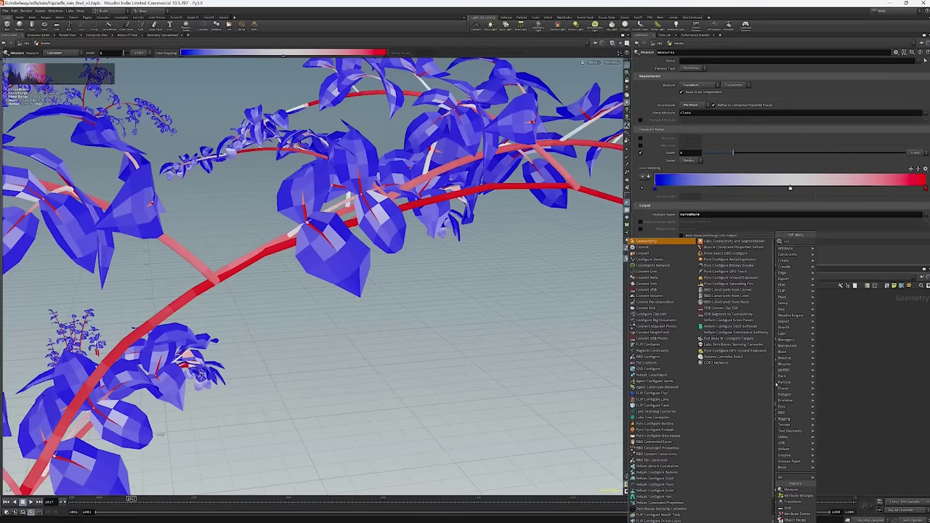
{"action": "type", "text": "con"}
{"action": "key", "text": "Return"}
{"action": "left_click", "coordinate": [767, 382]}
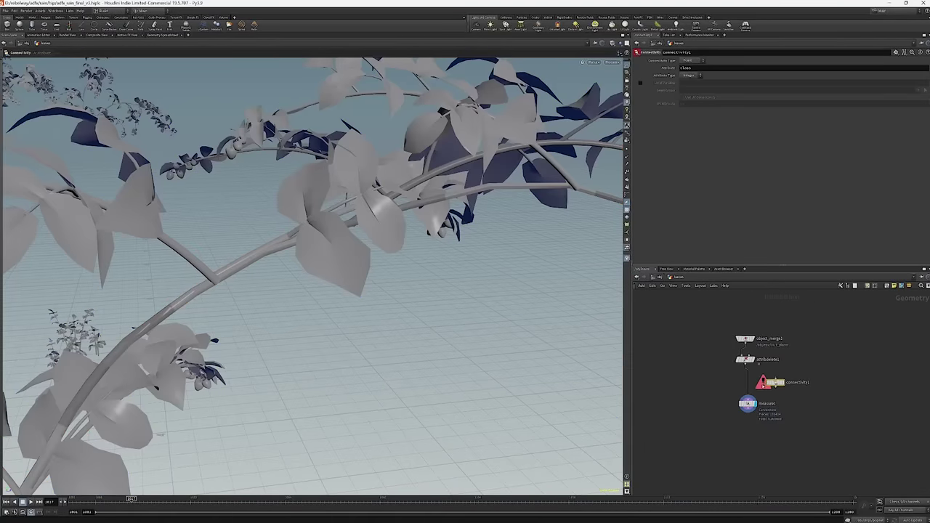
{"action": "left_click_drag", "start_coordinate": [771, 381], "coordinate": [748, 381]}
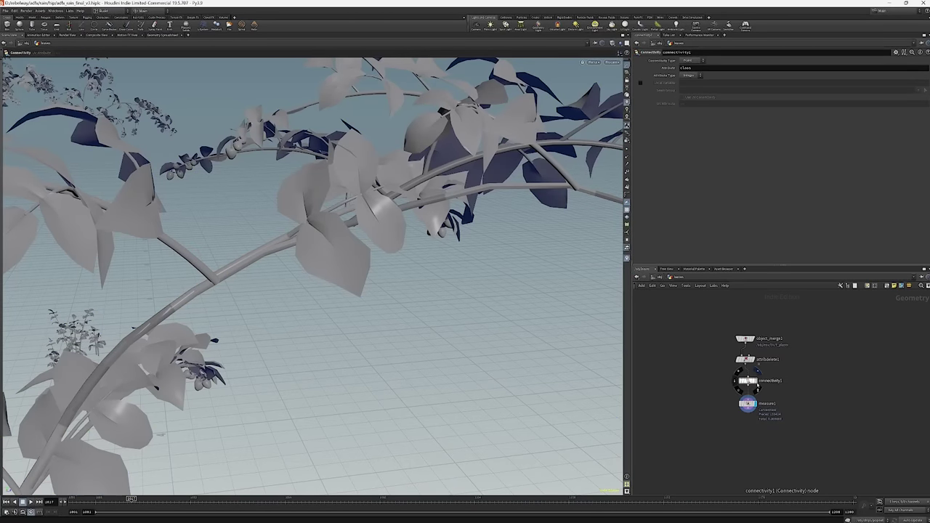
Display connectivity1 and set its connectivity type to Primitive.
{"action": "left_click", "coordinate": [757, 380]}
{"action": "left_click", "coordinate": [688, 61]}
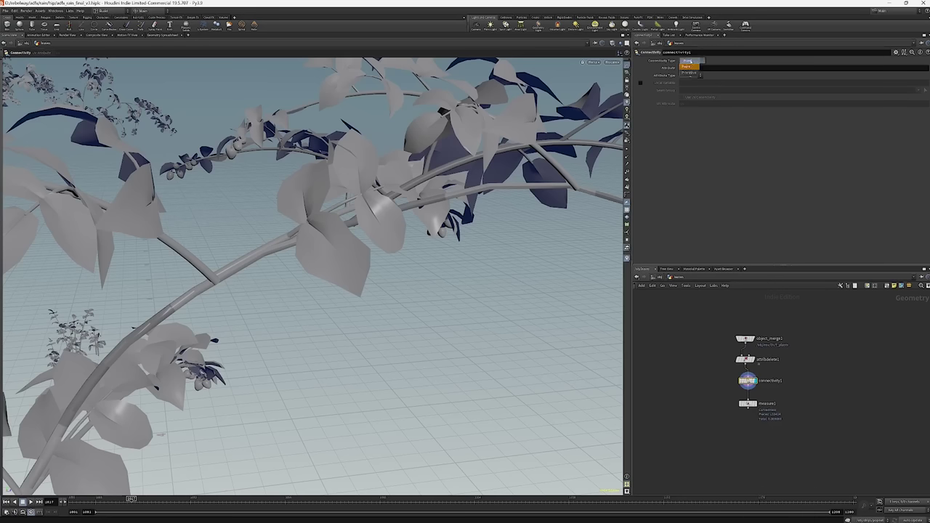
{"action": "left_click", "coordinate": [689, 72]}
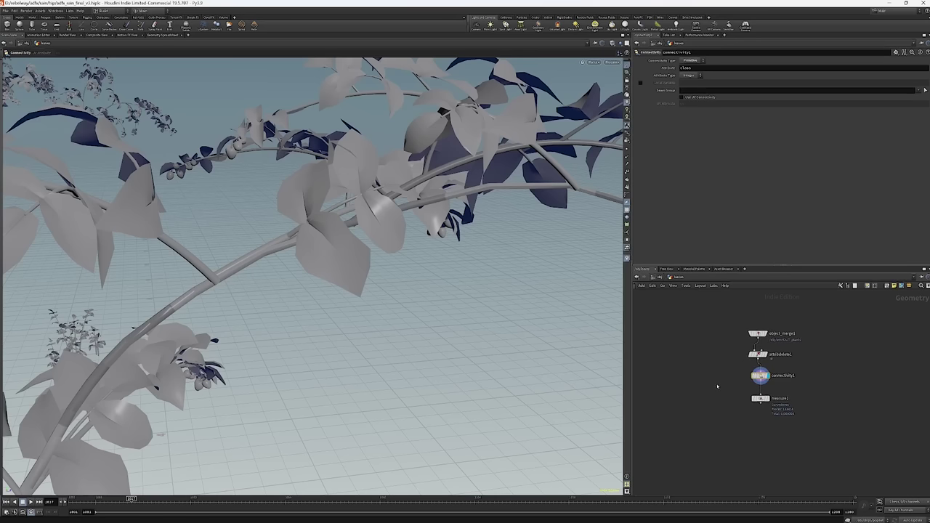
Add a Color node branching off connectivity1.
{"action": "key", "text": "Tab"}
{"action": "type", "text": "color"}
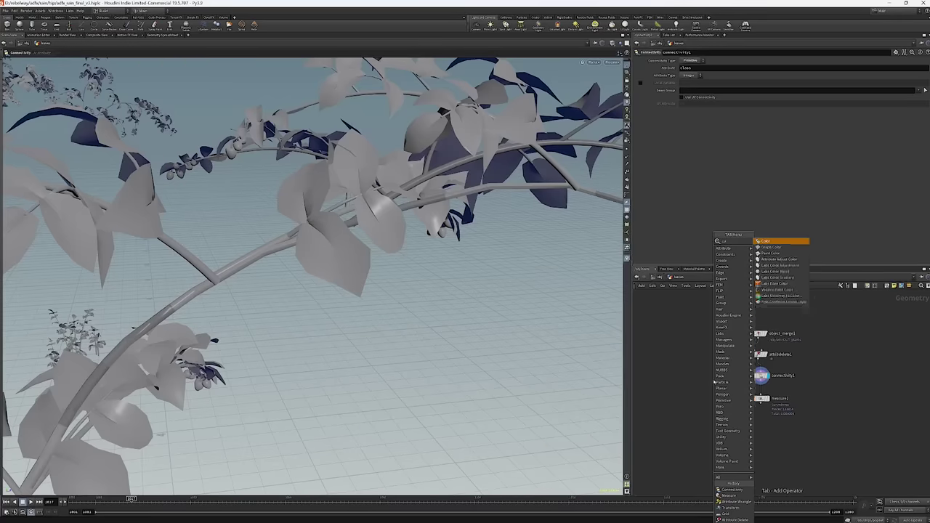
{"action": "key", "text": "Return"}
{"action": "left_click", "coordinate": [712, 379]}
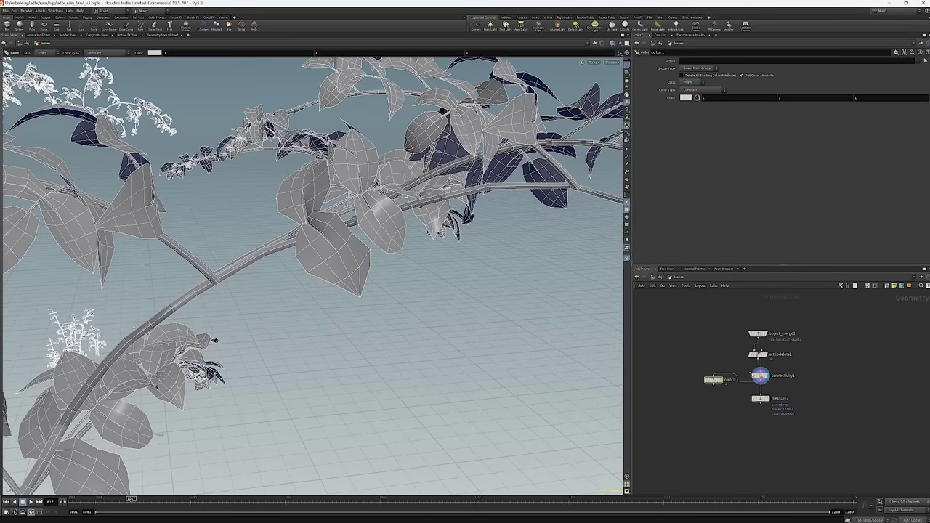
Check connectivity1's primitive class values in the geometry spreadsheet and return to the scene view.
{"action": "left_click", "coordinate": [760, 375]}
{"action": "left_click", "coordinate": [162, 35]}
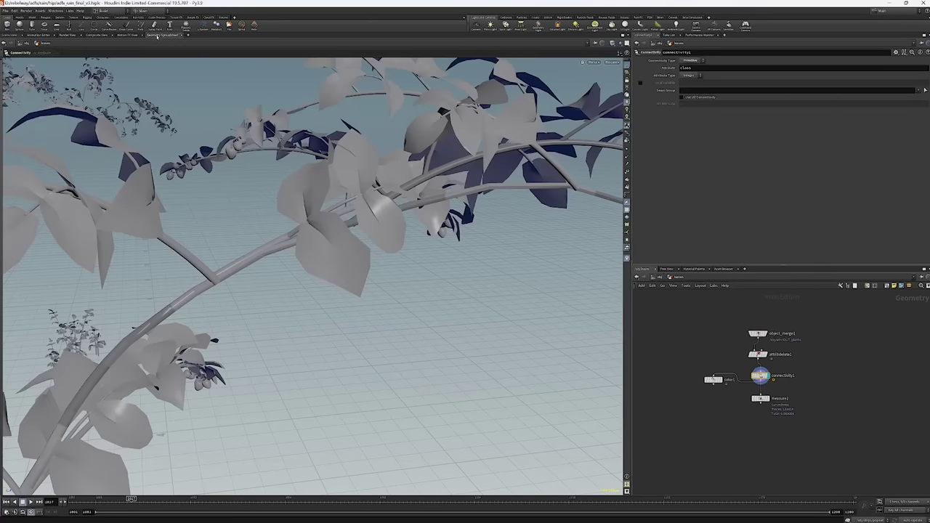
{"action": "left_click", "coordinate": [219, 53]}
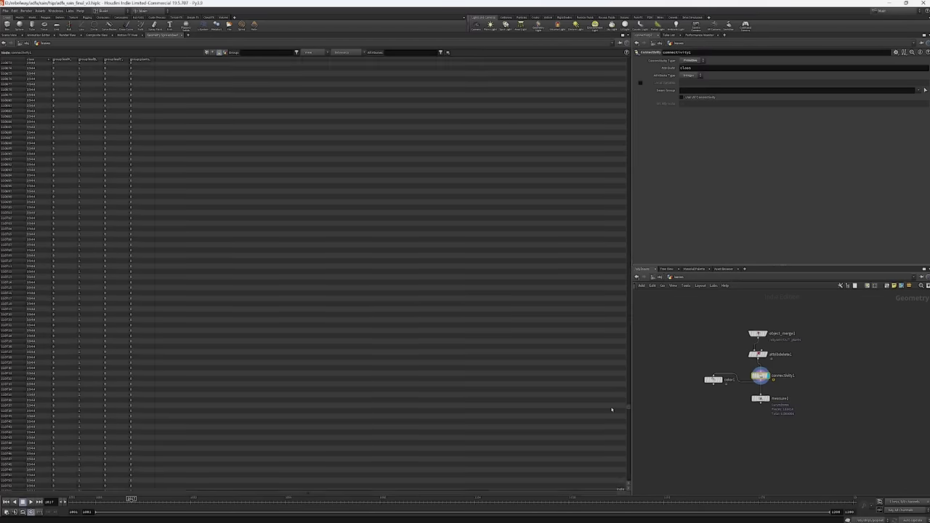
{"action": "left_click", "coordinate": [9, 35]}
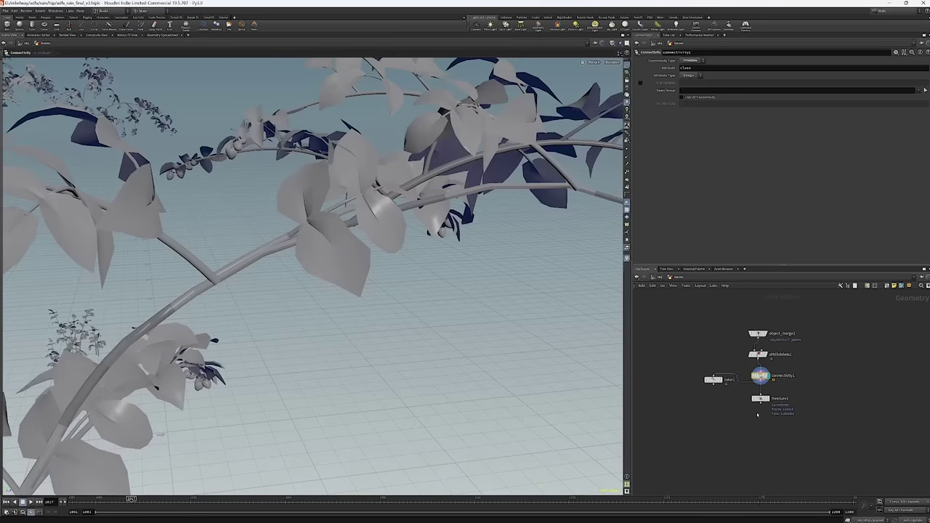
Display color1 and colour its primitives with Random from Attribute, using the class attribute.
{"action": "left_click", "coordinate": [714, 379]}
{"action": "left_click", "coordinate": [694, 90]}
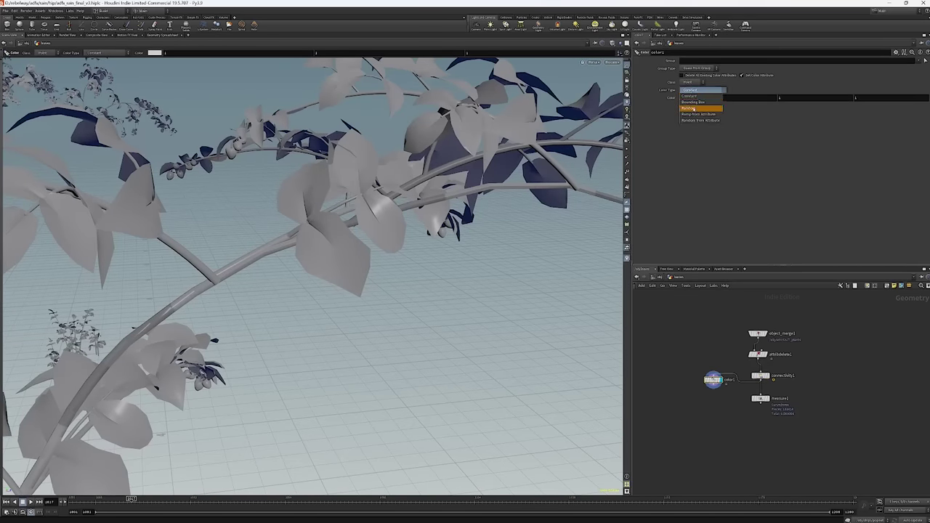
{"action": "left_click", "coordinate": [700, 121]}
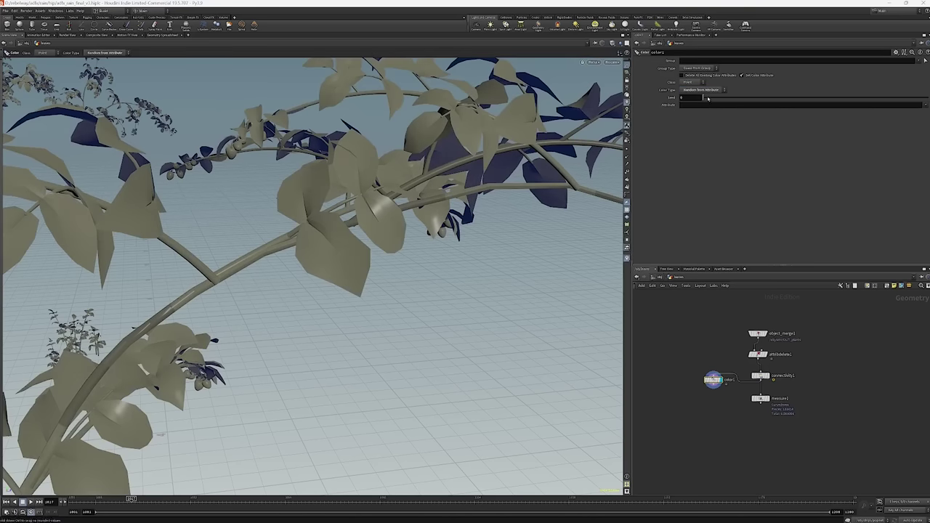
{"action": "left_click", "coordinate": [689, 83]}
{"action": "left_click", "coordinate": [691, 90]}
{"action": "left_click", "coordinate": [697, 105]}
{"action": "type", "text": "class"}
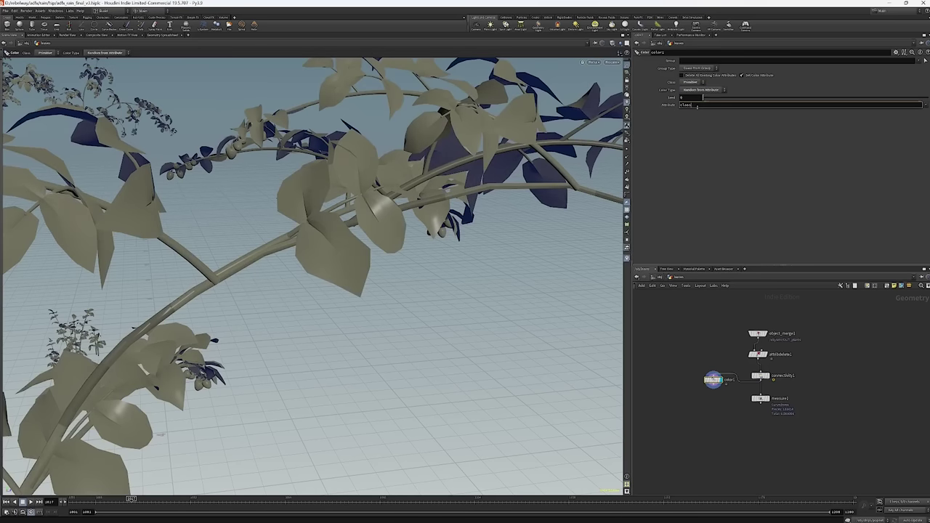
{"action": "key", "text": "Return"}
Inspect the randomly coloured plant pieces and display measure1 to check the curvature per piece.
{"action": "key", "text": "Escape"}
{"action": "right_click_drag", "start_coordinate": [304, 221], "coordinate": [341, 220]}
{"action": "key", "text": "Return"}
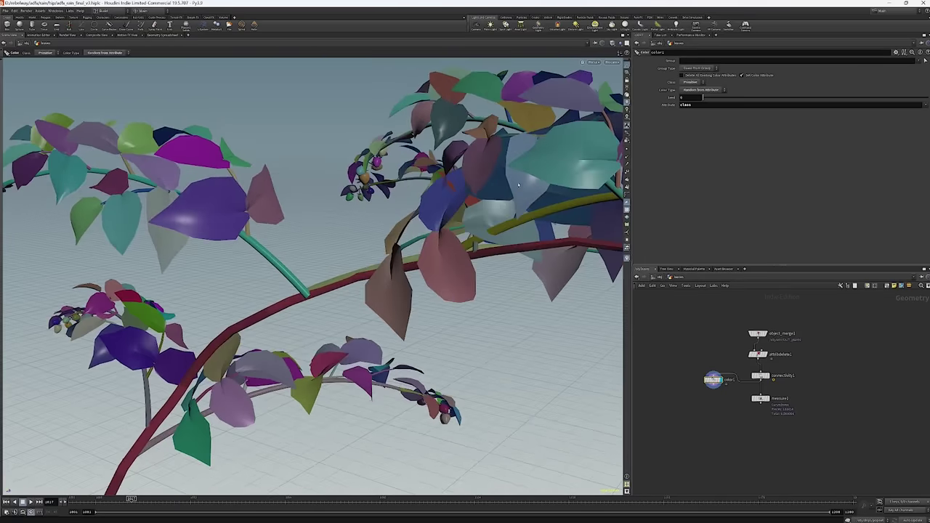
{"action": "left_click", "coordinate": [766, 398]}
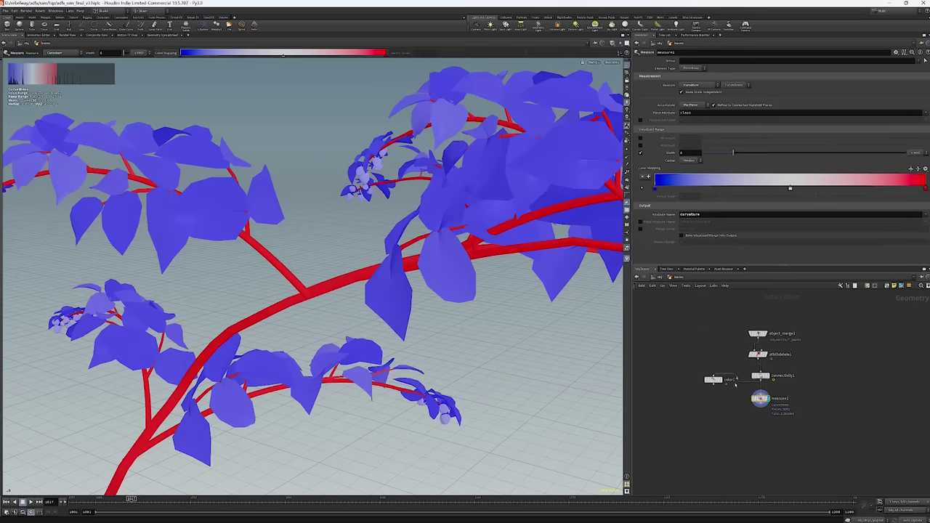
Delete the color1 node and review measure1's curvature colouring across all the plants.
{"action": "key", "text": "Delete"}
{"action": "key", "text": "space+h"}
{"action": "left_click_drag", "start_coordinate": [223, 234], "coordinate": [339, 118]}
{"action": "key", "text": "Return"}
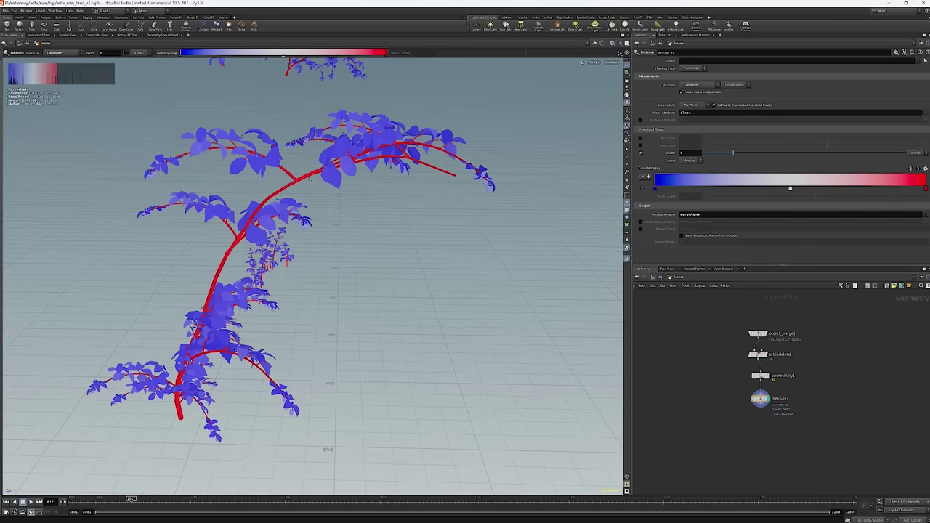
{"action": "key", "text": "Escape"}
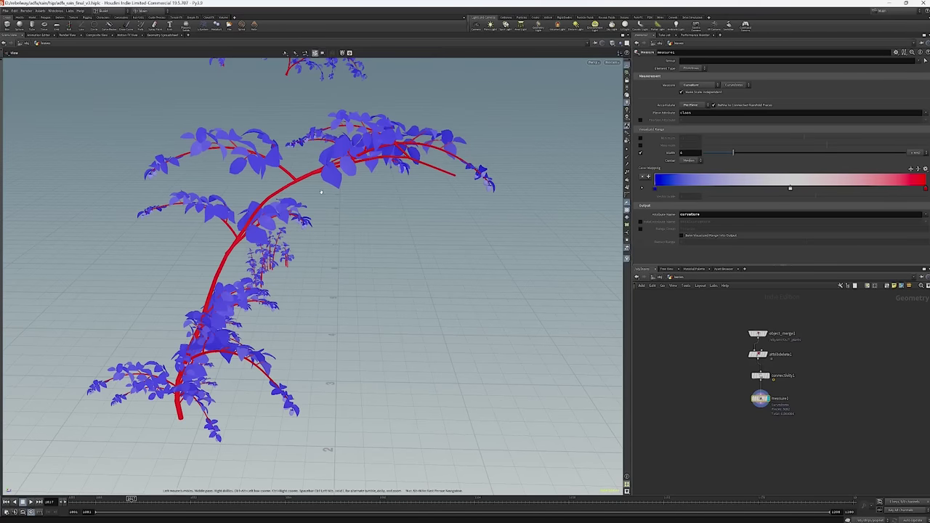
{"action": "left_click_drag", "start_coordinate": [289, 179], "coordinate": [218, 211]}
{"action": "key", "text": "Return"}
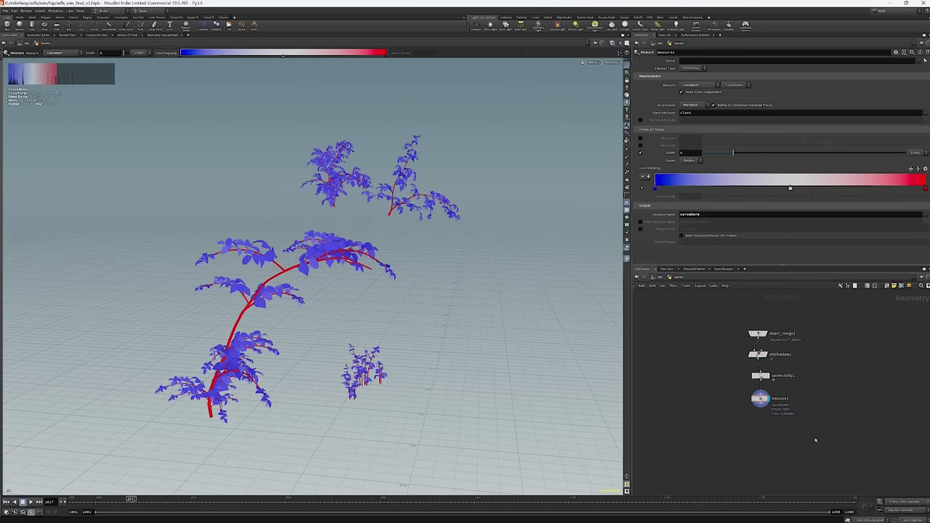
Add a Blast node fed by measure1, display it and place it just below.
{"action": "key", "text": "Tab"}
{"action": "type", "text": "blast"}
{"action": "key", "text": "Return"}
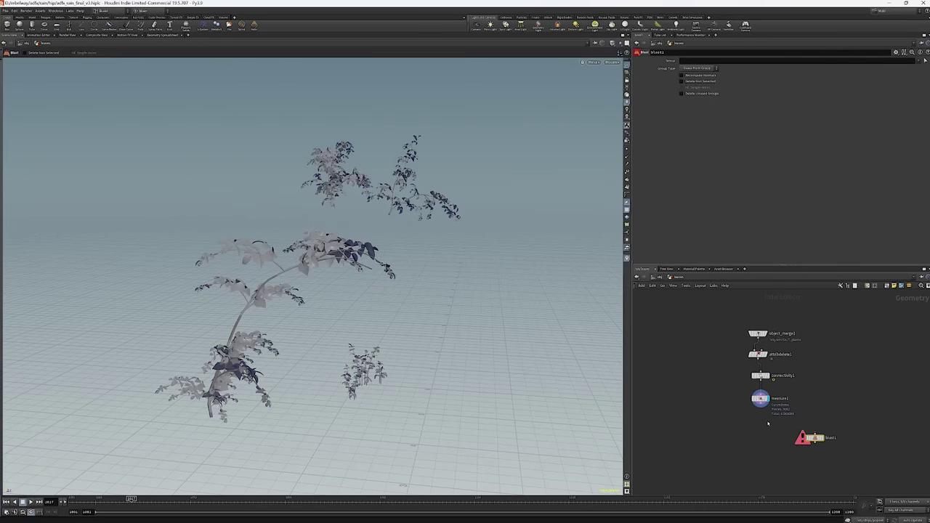
{"action": "left_click", "coordinate": [816, 439]}
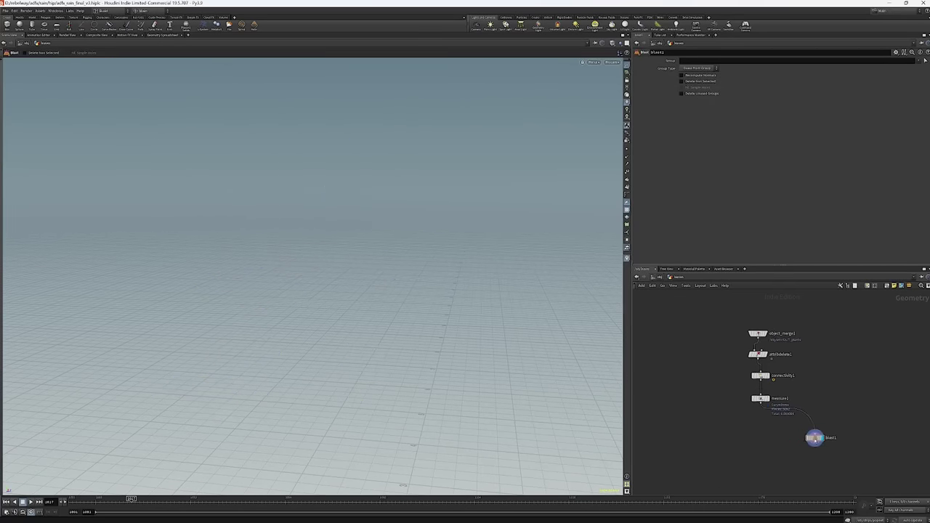
{"action": "left_click_drag", "start_coordinate": [816, 439], "coordinate": [745, 422]}
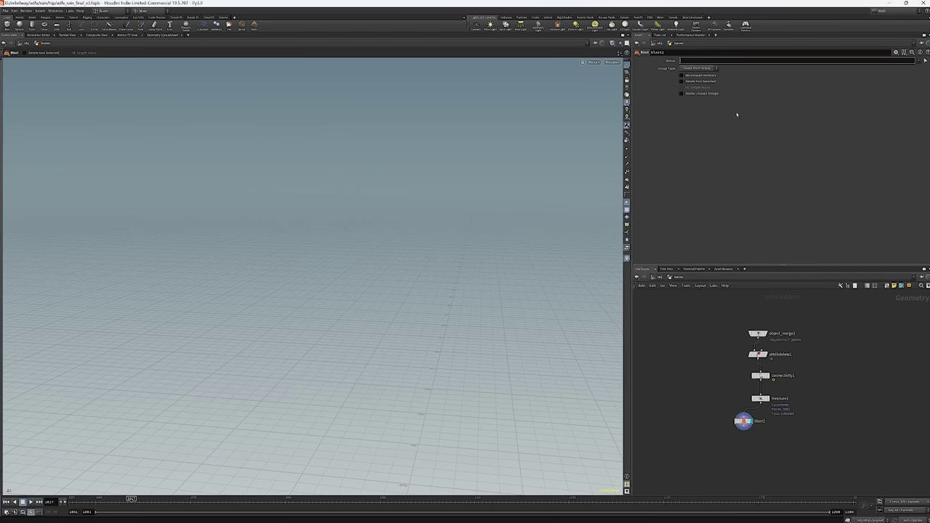
{"action": "middle_click", "coordinate": [759, 398]}
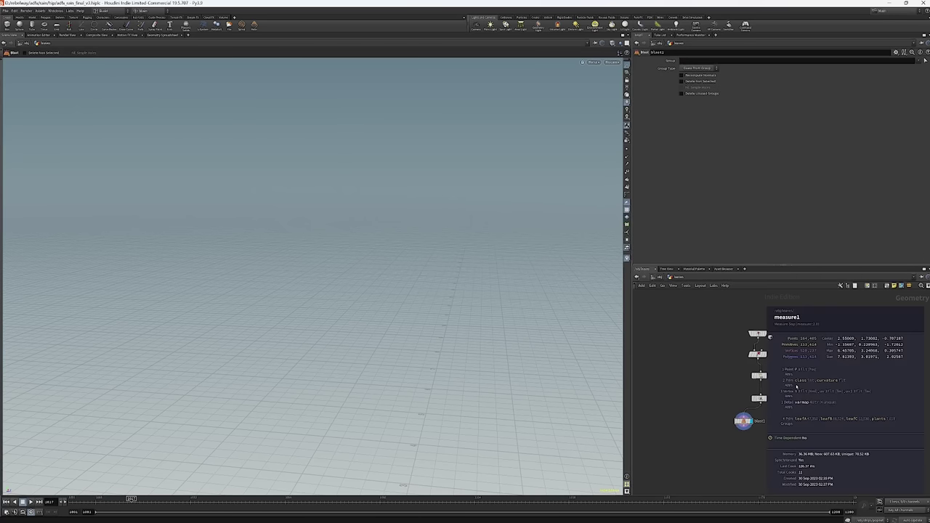
{"action": "left_click", "coordinate": [699, 60]}
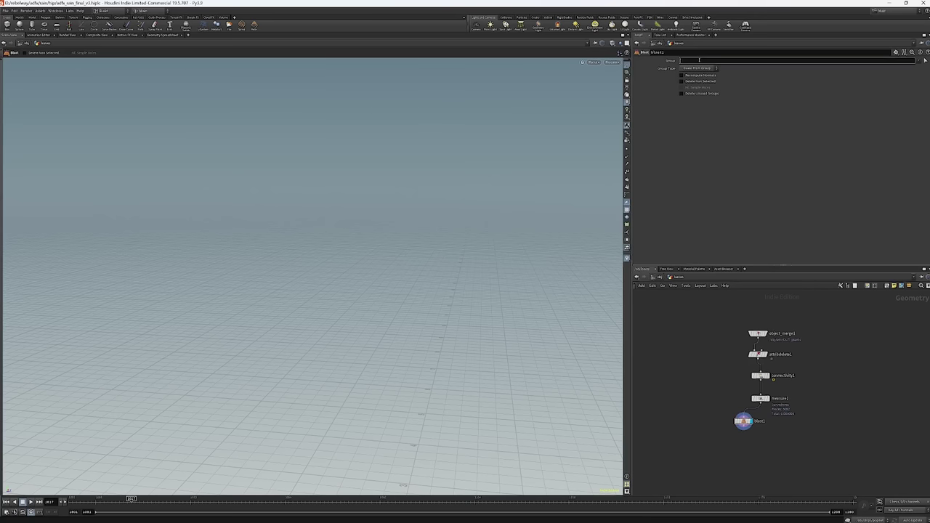
{"action": "type", "text": "@curvature<4"}
{"action": "key", "text": "Return"}
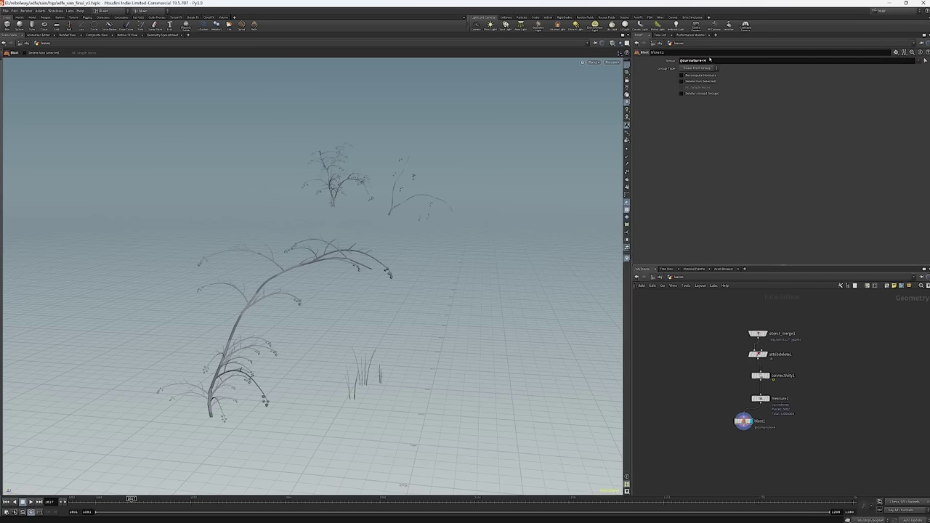
Enable Delete Non Selected on blast1 to keep only the low-curvature pieces.
{"action": "key", "text": "Escape"}
{"action": "left_click_drag", "start_coordinate": [450, 218], "coordinate": [471, 193]}
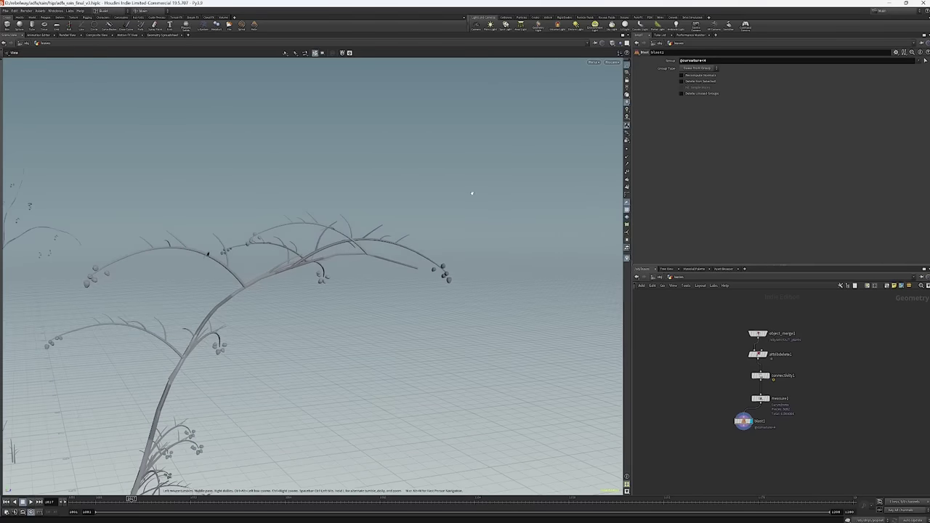
{"action": "key", "text": "Return"}
{"action": "left_click", "coordinate": [691, 82]}
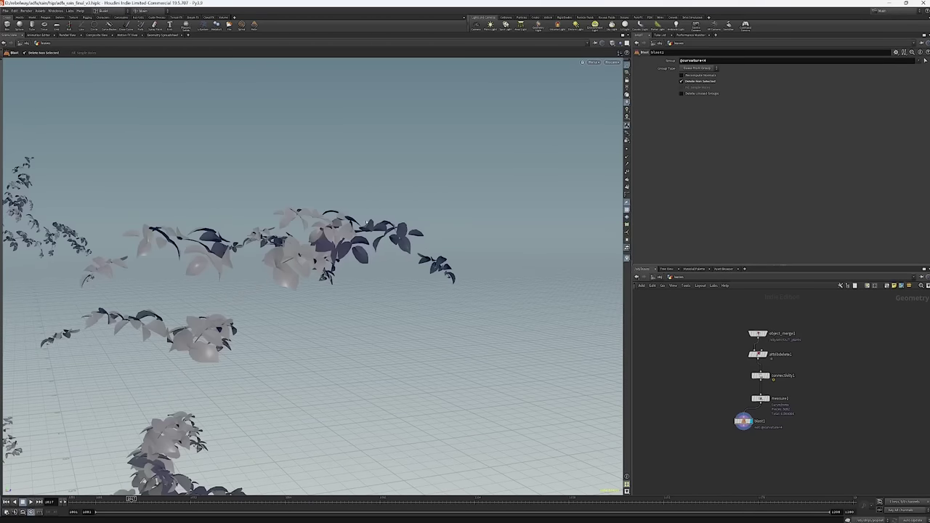
{"action": "key", "text": "Escape"}
{"action": "left_click_drag", "start_coordinate": [291, 312], "coordinate": [349, 251]}
{"action": "scroll", "coordinate": [385, 259], "scroll_direction": "up", "scroll_amount": 5}
{"action": "scroll", "coordinate": [386, 259], "scroll_direction": "down", "scroll_amount": 5}
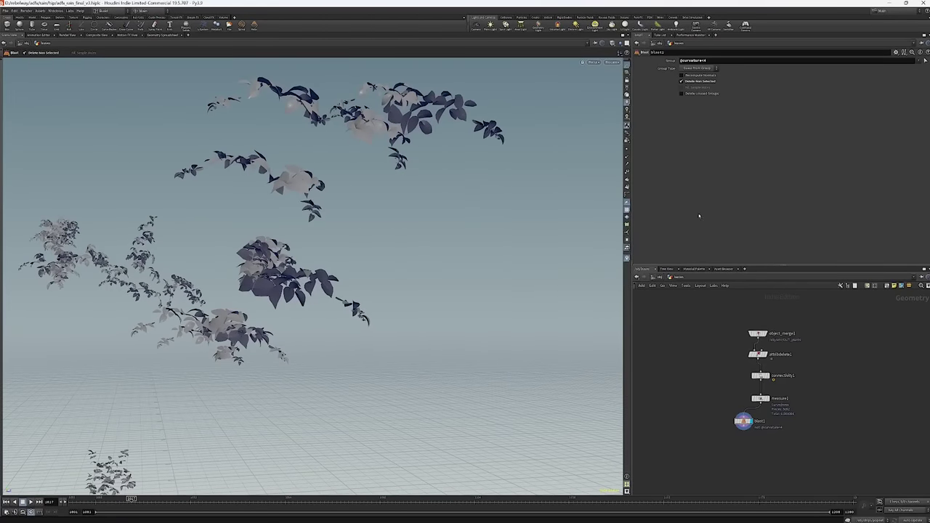
Temporarily disable Delete Non Selected on blast1 to examine the removed branches, and inspect the kept leaves for leftover stems.
{"action": "left_click", "coordinate": [694, 80]}
{"action": "key", "text": "Escape"}
{"action": "left_click_drag", "start_coordinate": [305, 269], "coordinate": [412, 435]}
{"action": "key", "text": "Return"}
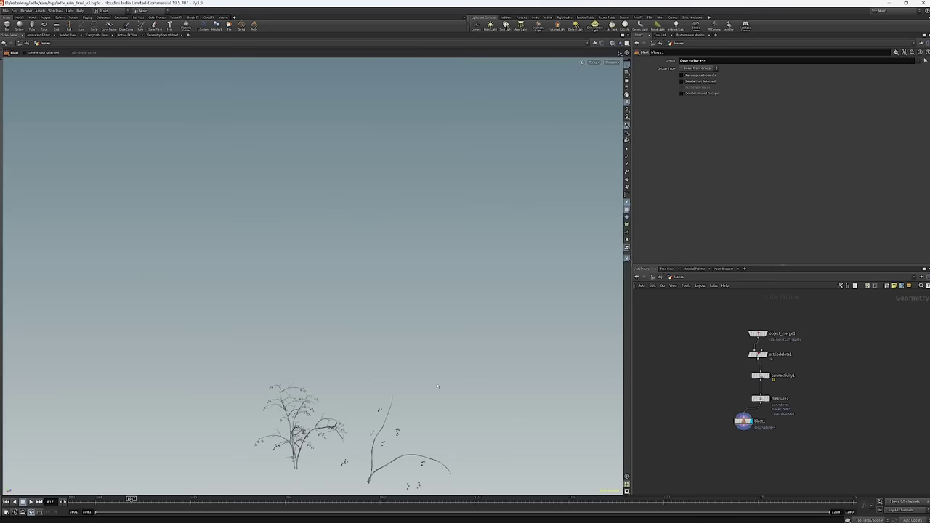
{"action": "key", "text": "Escape"}
{"action": "key", "text": "h"}
{"action": "key", "text": "Return"}
{"action": "key", "text": "f"}
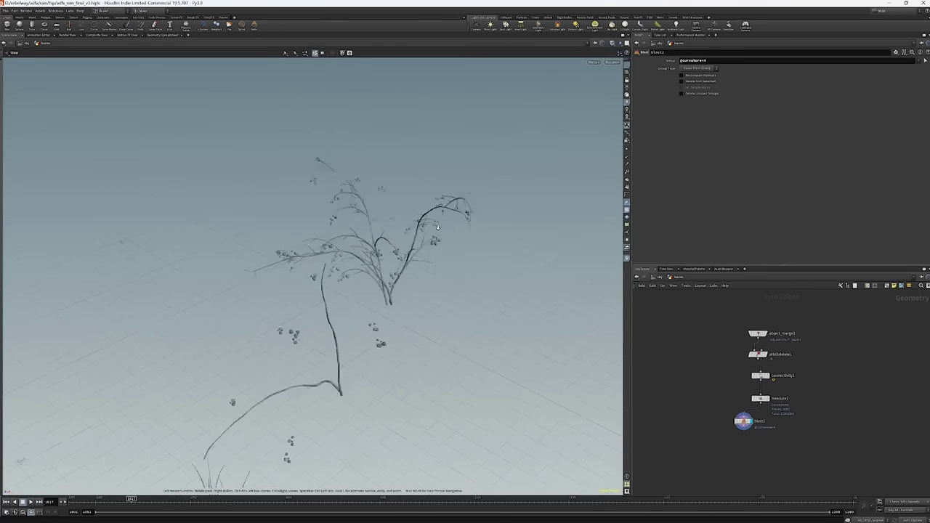
{"action": "key", "text": "Escape"}
{"action": "scroll", "coordinate": [285, 233], "scroll_direction": "up", "scroll_amount": 10}
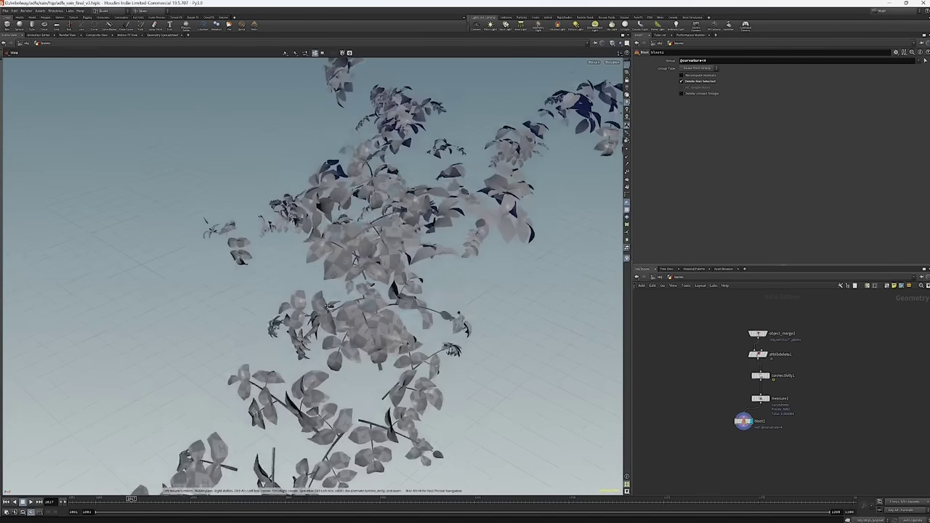
{"action": "left_click_drag", "start_coordinate": [285, 232], "coordinate": [389, 189]}
{"action": "key", "text": "Return"}
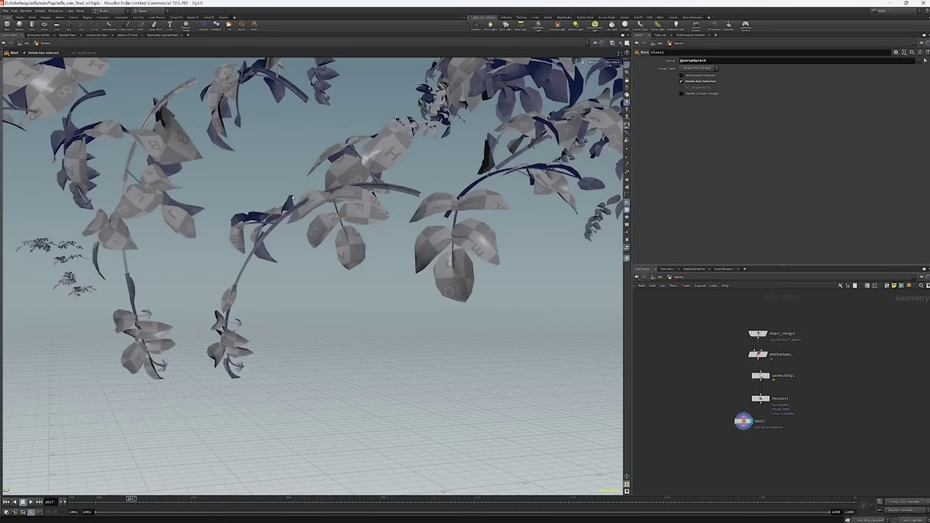
{"action": "key", "text": "Escape"}
{"action": "scroll", "coordinate": [285, 237], "scroll_direction": "up", "scroll_amount": 10}
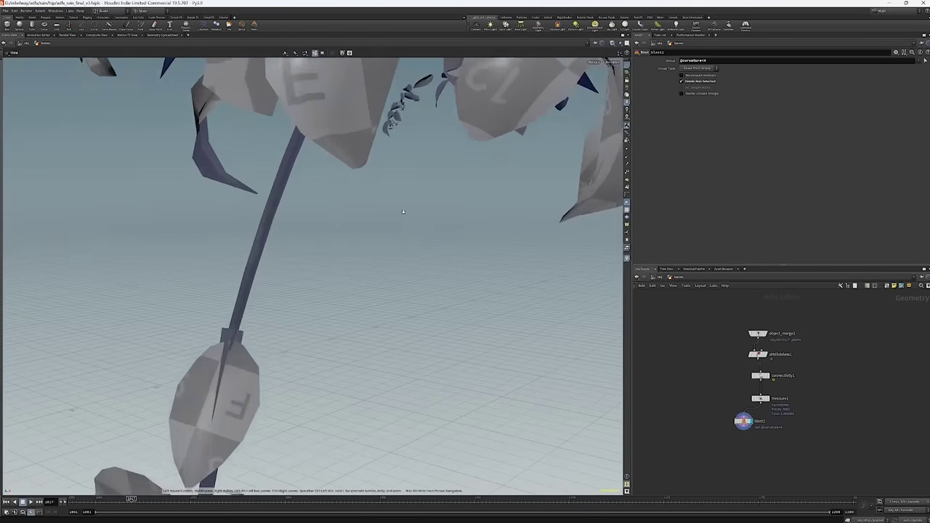
{"action": "left_click_drag", "start_coordinate": [284, 237], "coordinate": [225, 342]}
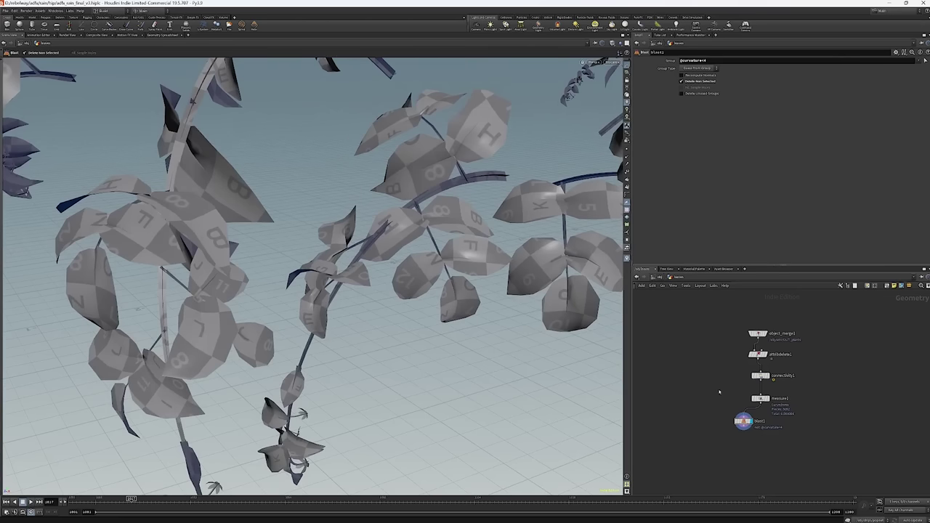
Duplicate measure1, wire the copy below blast1 and display it to show the remaining pieces' curvature.
{"action": "middle_click_drag", "start_coordinate": [711, 434], "coordinate": [702, 394]}
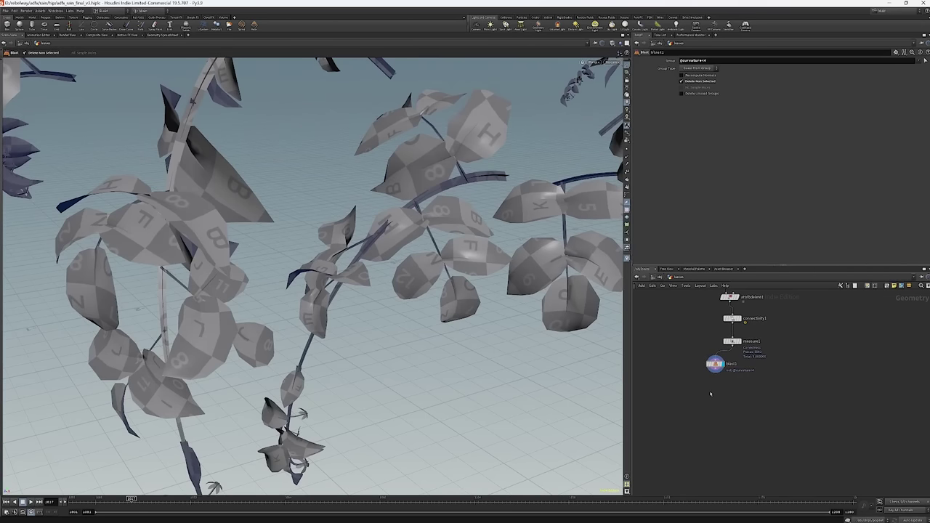
{"action": "key", "text": "Tab"}
{"action": "key", "text": "Escape"}
{"action": "left_click", "coordinate": [738, 340]}
{"action": "key", "text": "ctrl+c"}
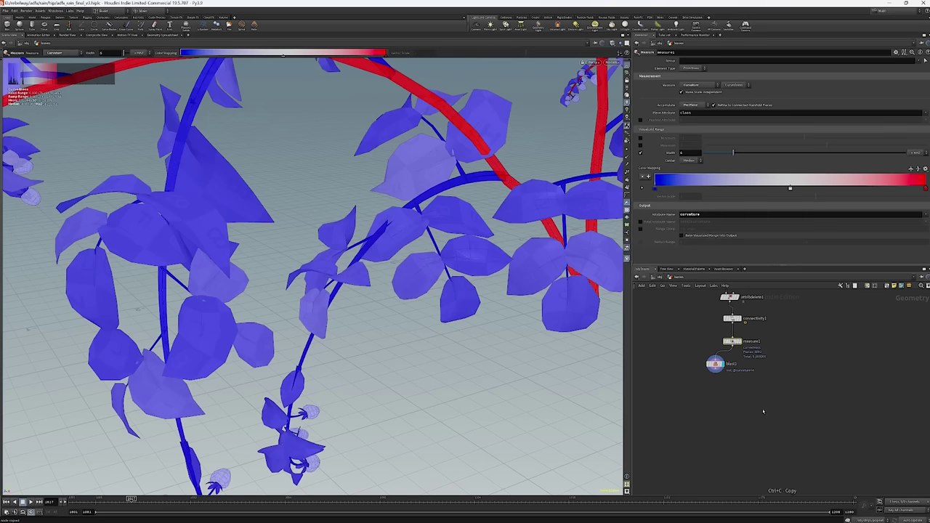
{"action": "key", "text": "ctrl+v"}
{"action": "left_click", "coordinate": [717, 399]}
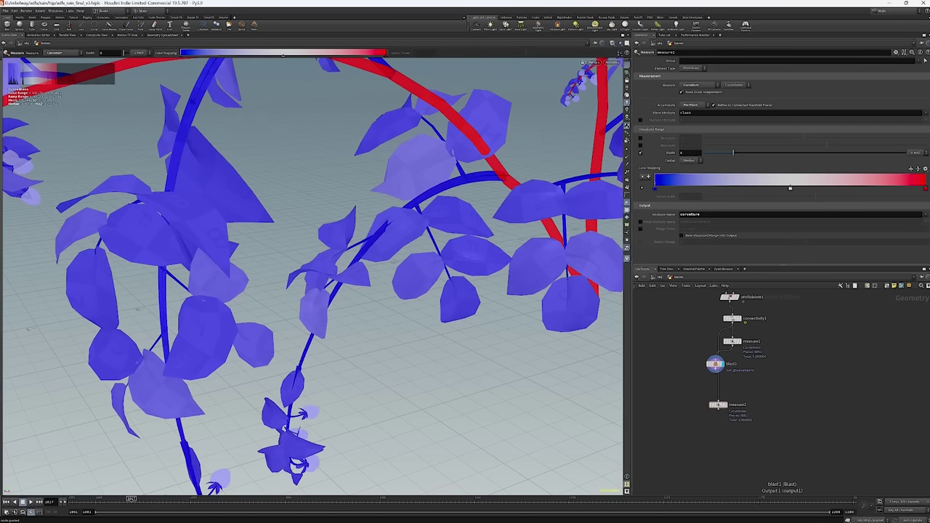
{"action": "left_click", "coordinate": [716, 364]}
{"action": "left_click", "coordinate": [724, 405]}
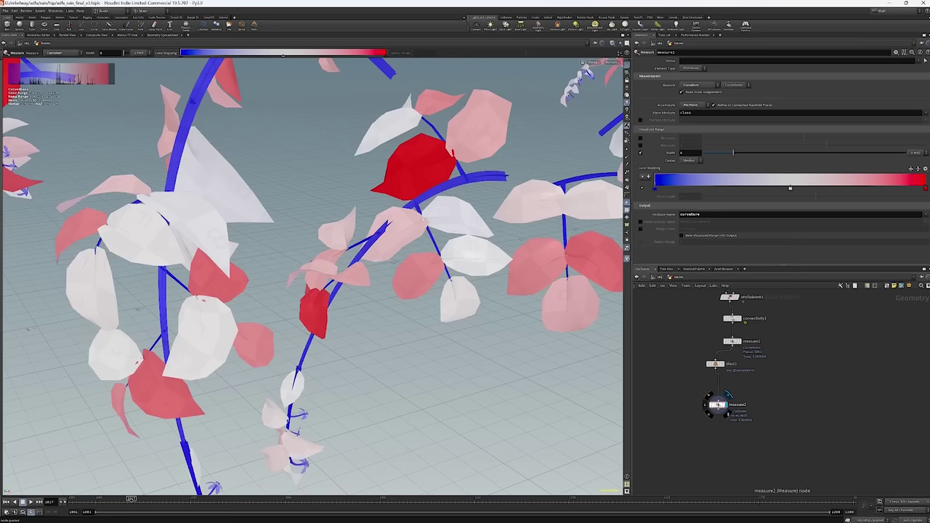
{"action": "left_click_drag", "start_coordinate": [717, 405], "coordinate": [715, 386]}
{"action": "left_click_drag", "start_coordinate": [379, 274], "coordinate": [653, 426], "text": "alt"}
Add a second Blast node fed by measure2 and display it.
{"action": "key", "text": "Tab"}
{"action": "type", "text": "blast"}
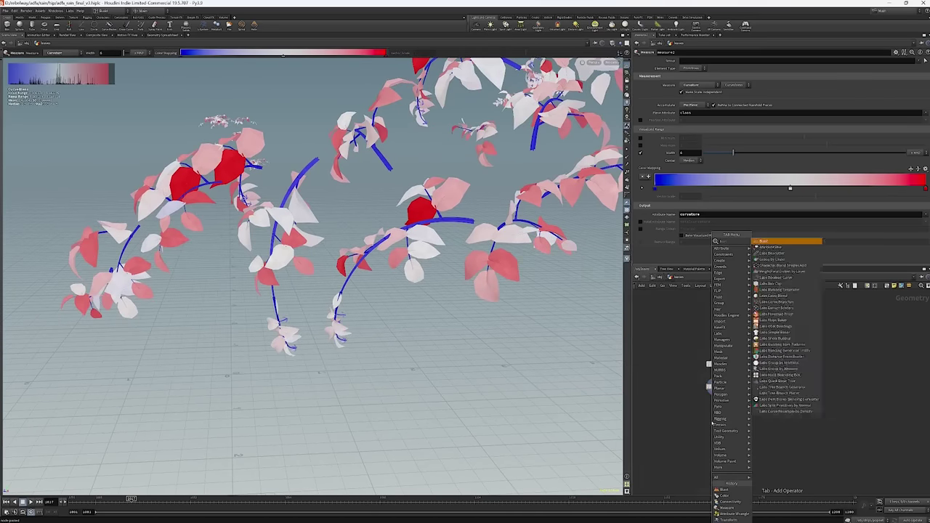
{"action": "key", "text": "Return"}
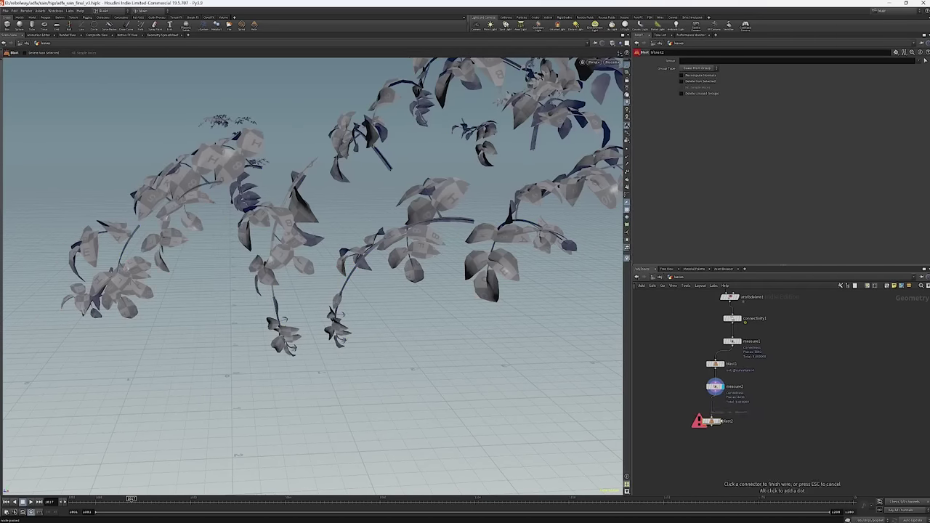
{"action": "left_click", "coordinate": [712, 421]}
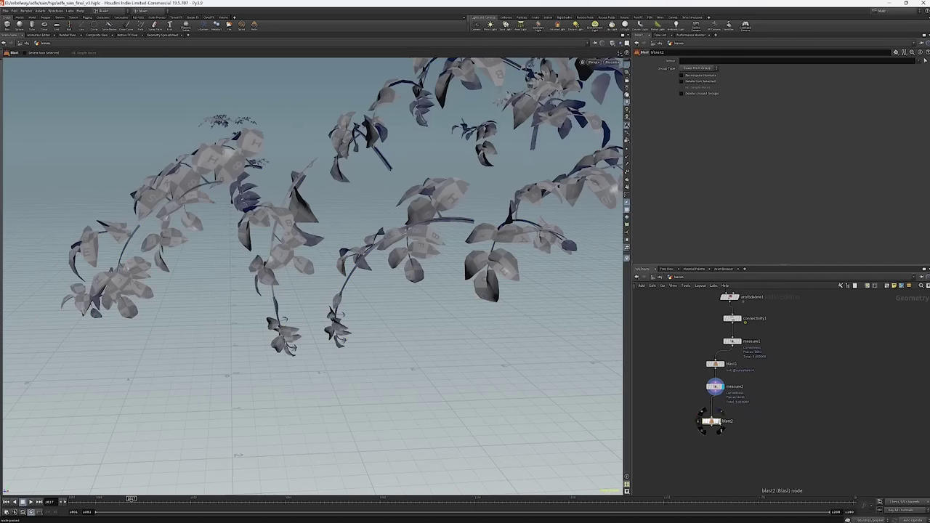
{"action": "left_click", "coordinate": [733, 59]}
{"action": "type", "text": "@cur"}
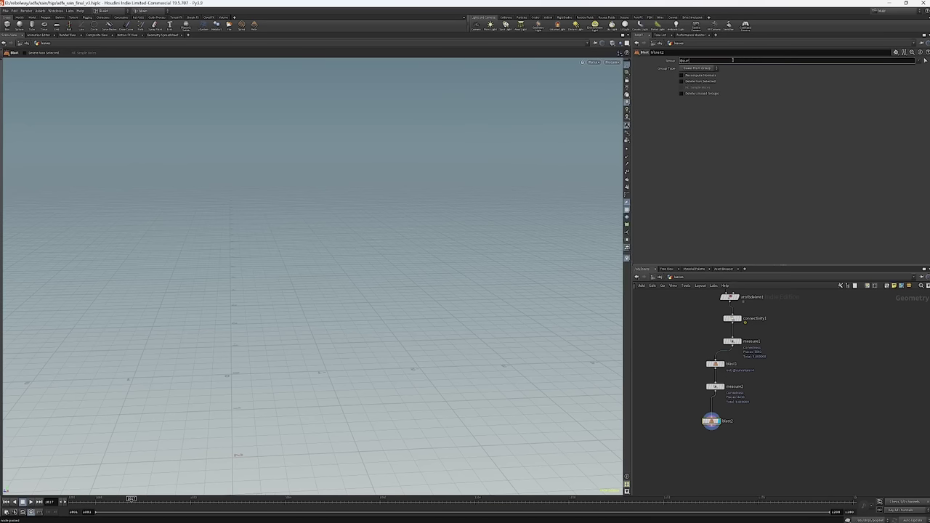
{"action": "type", "text": "vature<=1"}
{"action": "key", "text": "Return"}
{"action": "left_click_drag", "start_coordinate": [711, 421], "coordinate": [715, 409]}
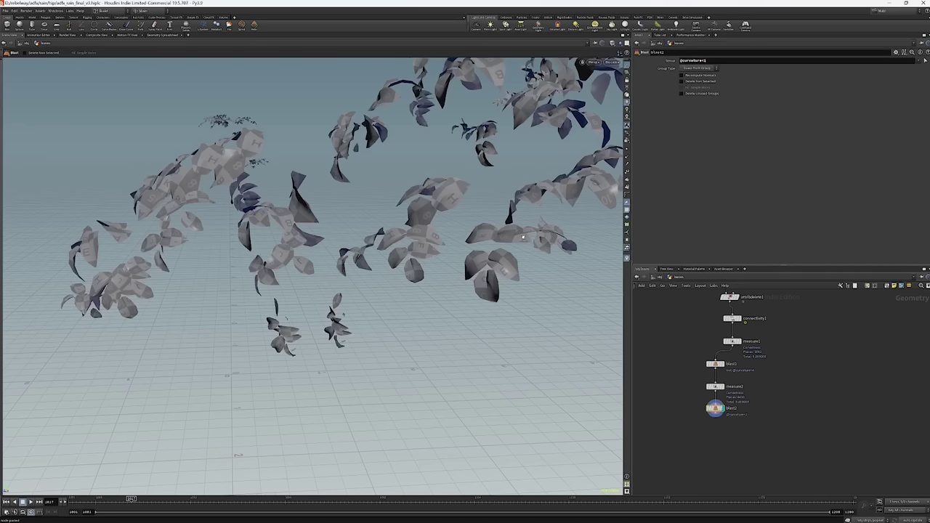
Examine the leaves left by blast2 across the plants in shaded and wireframe view, checking for stray stems and mesh density.
{"action": "key", "text": "h"}
{"action": "scroll", "coordinate": [716, 411], "scroll_direction": "up", "scroll_amount": 4}
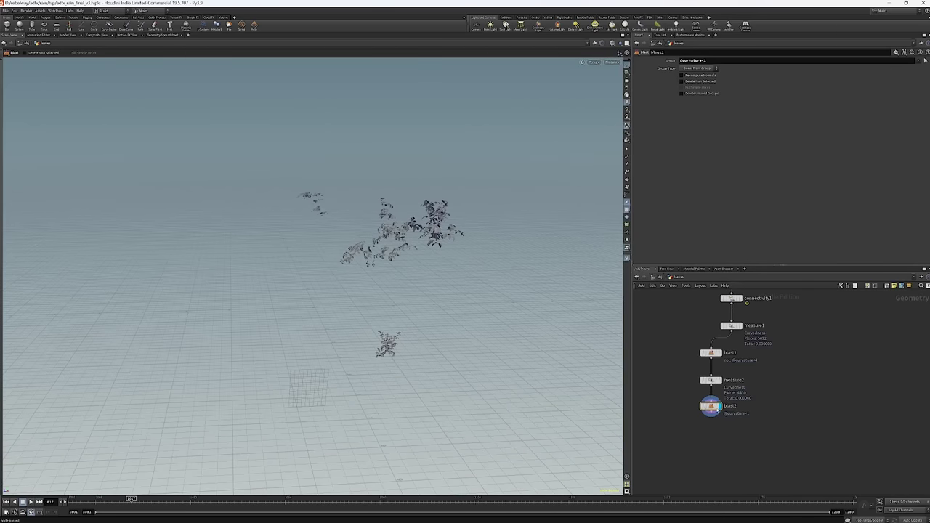
{"action": "mouse_move", "coordinate": [703, 411]}
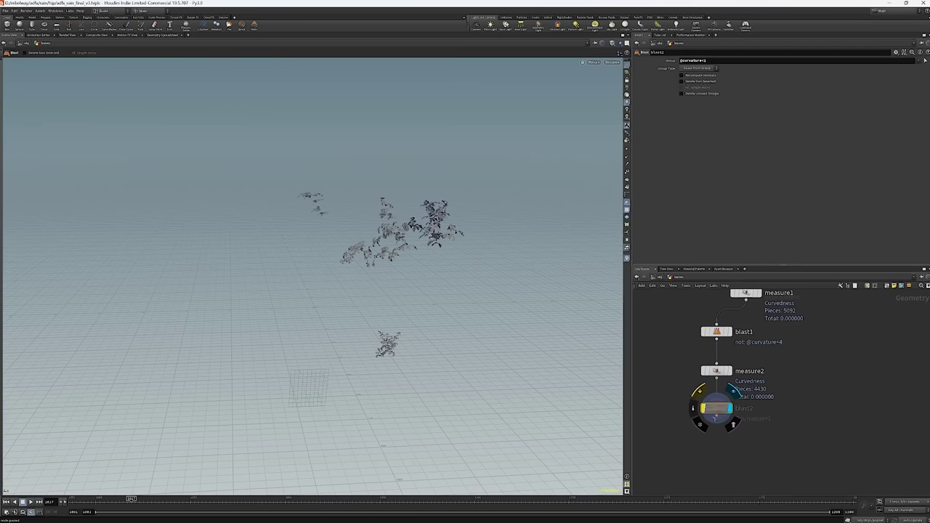
{"action": "left_click", "coordinate": [704, 408]}
{"action": "scroll", "coordinate": [377, 231], "scroll_direction": "up", "scroll_amount": 10}
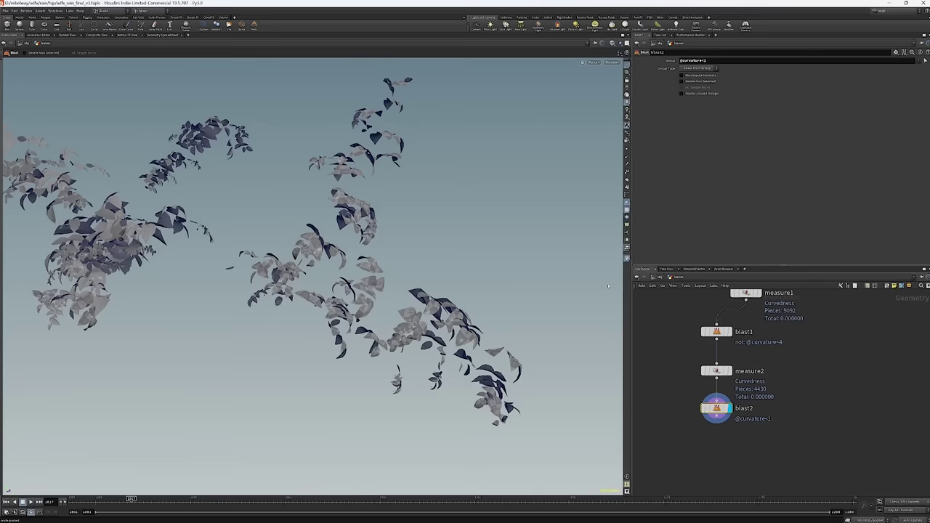
{"action": "mouse_move", "coordinate": [451, 233]}
{"action": "left_mouse_down"}
{"action": "mouse_move", "coordinate": [369, 258]}
{"action": "mouse_move", "coordinate": [418, 276]}
{"action": "left_mouse_up"}
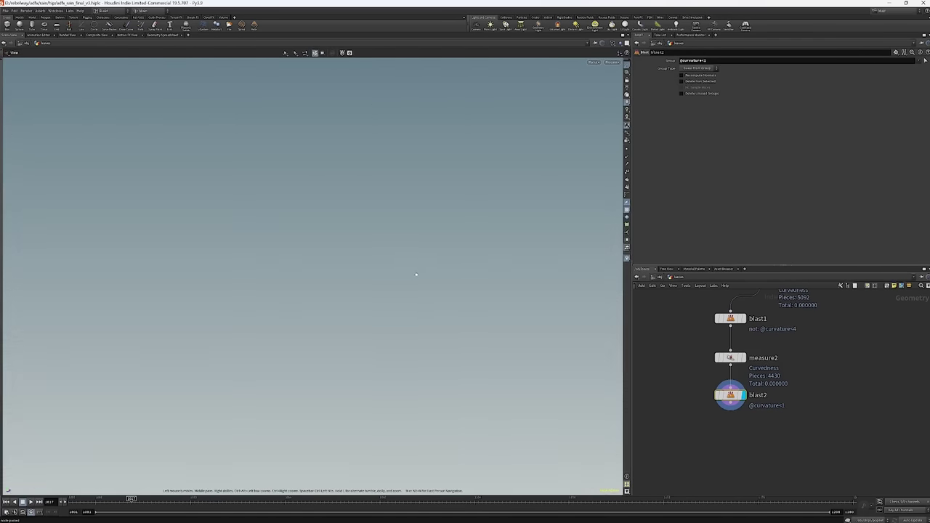
{"action": "key", "text": "Return"}
{"action": "scroll", "coordinate": [328, 287], "scroll_direction": "up", "scroll_amount": 3}
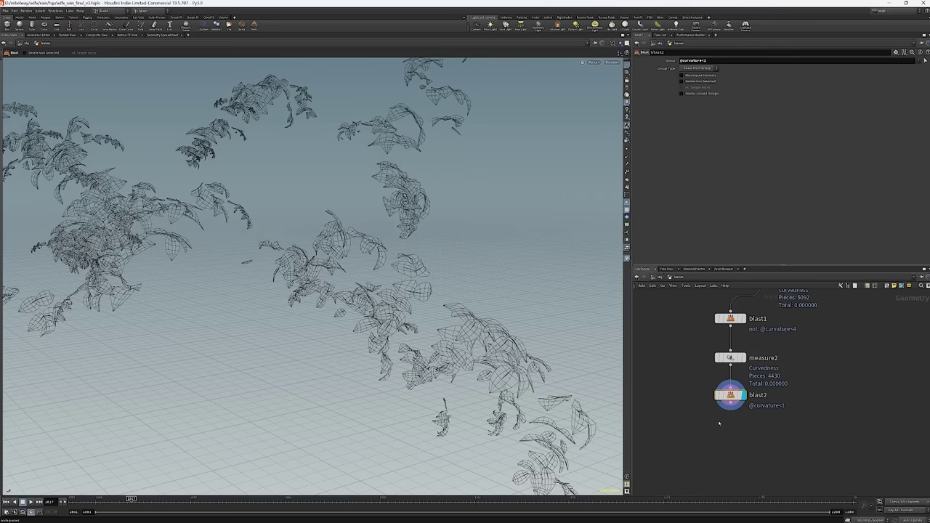
Add a Divide node fed by blast2, display it and enable Remove Shared Edges.
{"action": "middle_click_drag", "start_coordinate": [719, 423], "coordinate": [716, 392]}
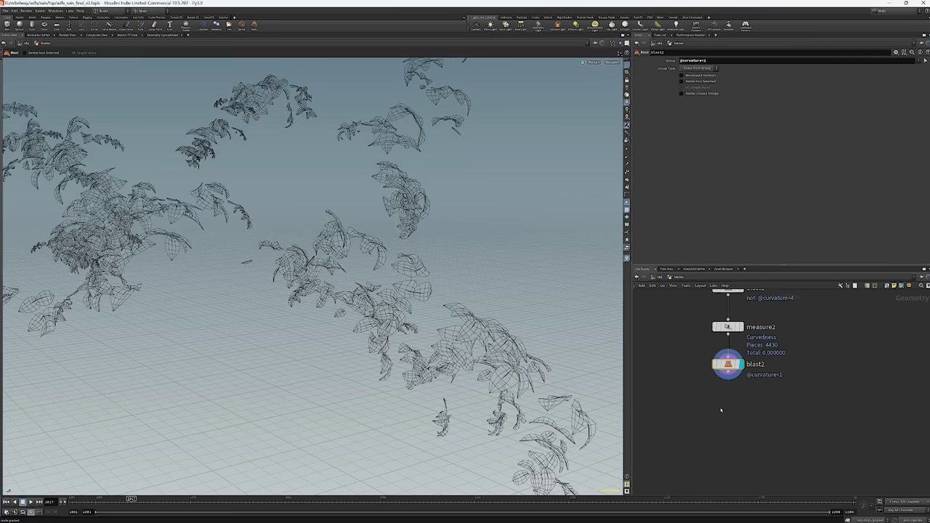
{"action": "key", "text": "Tab"}
{"action": "type", "text": "de"}
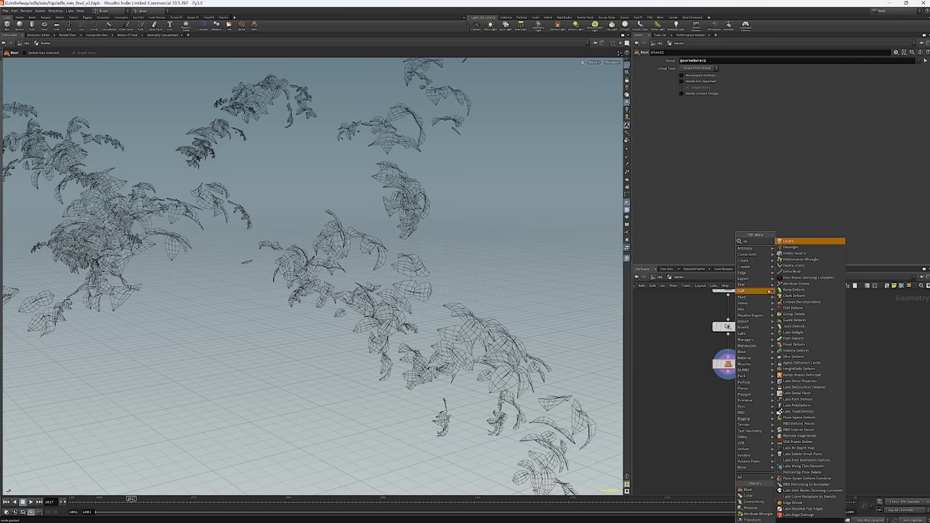
{"action": "key", "text": "Return"}
{"action": "left_click", "coordinate": [800, 428]}
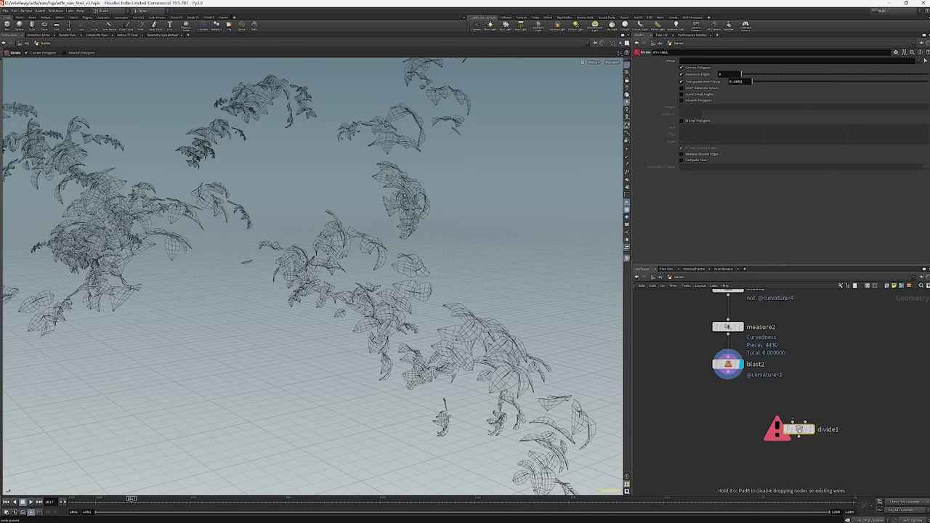
{"action": "left_click", "coordinate": [800, 421]}
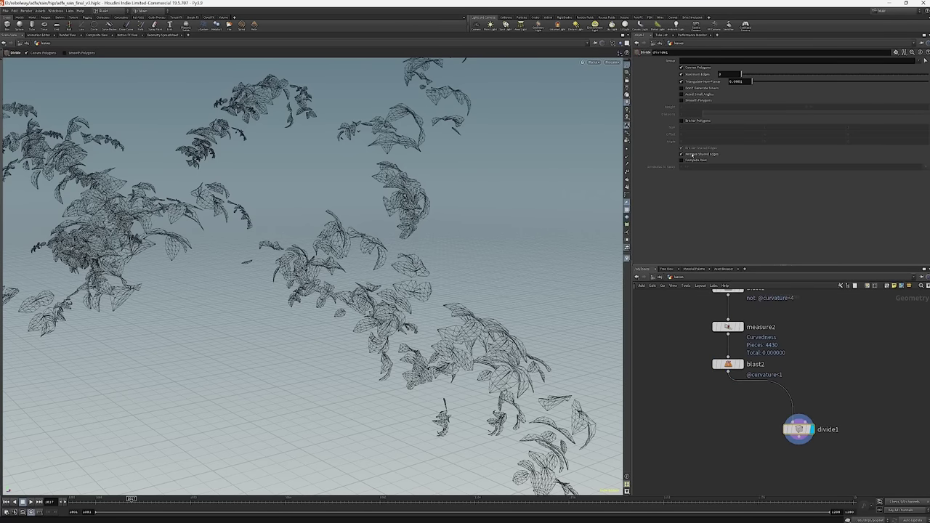
Align divide1 beneath blast2 and inspect the leaf outlines against the original leaf mesh.
{"action": "key", "text": "Escape"}
{"action": "left_click_drag", "start_coordinate": [450, 240], "coordinate": [495, 235]}
{"action": "scroll", "coordinate": [495, 235], "scroll_direction": "up", "scroll_amount": 3}
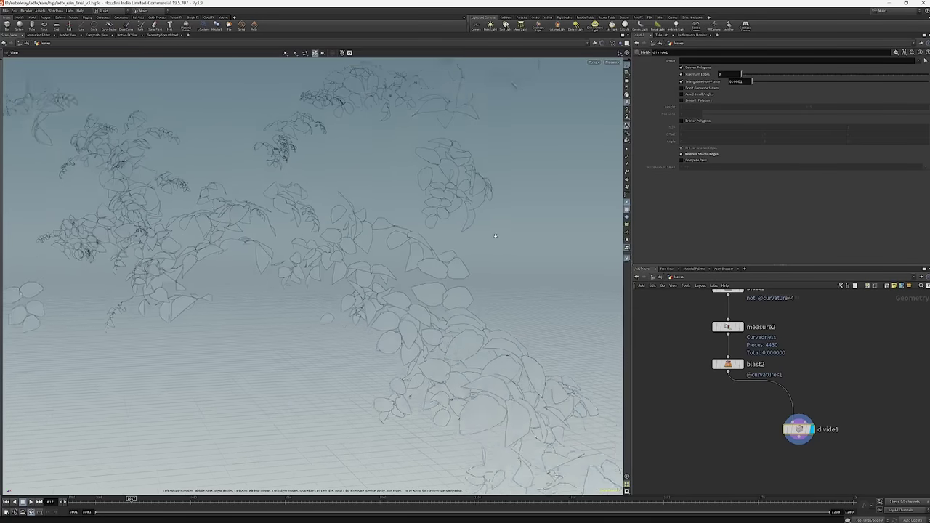
{"action": "scroll", "coordinate": [495, 236], "scroll_direction": "up", "scroll_amount": 2}
{"action": "key", "text": "Return"}
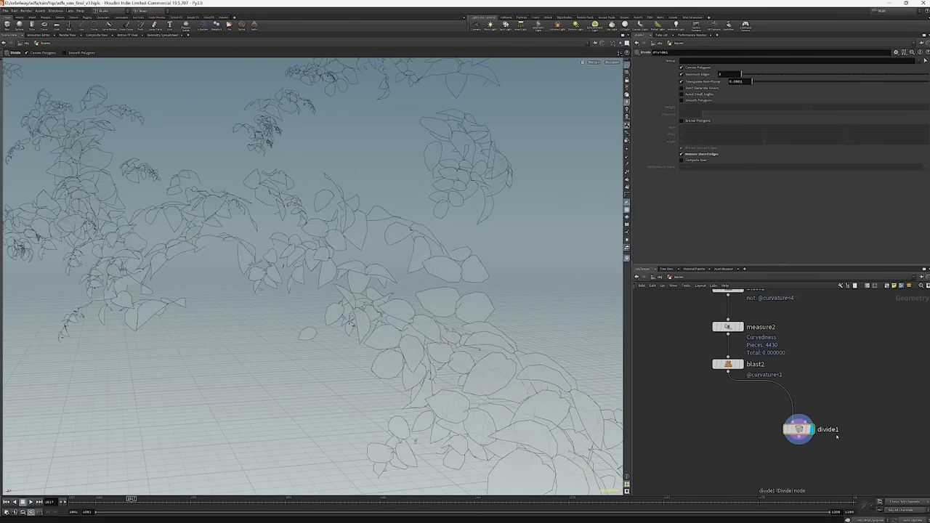
{"action": "left_click_drag", "start_coordinate": [800, 427], "coordinate": [732, 402]}
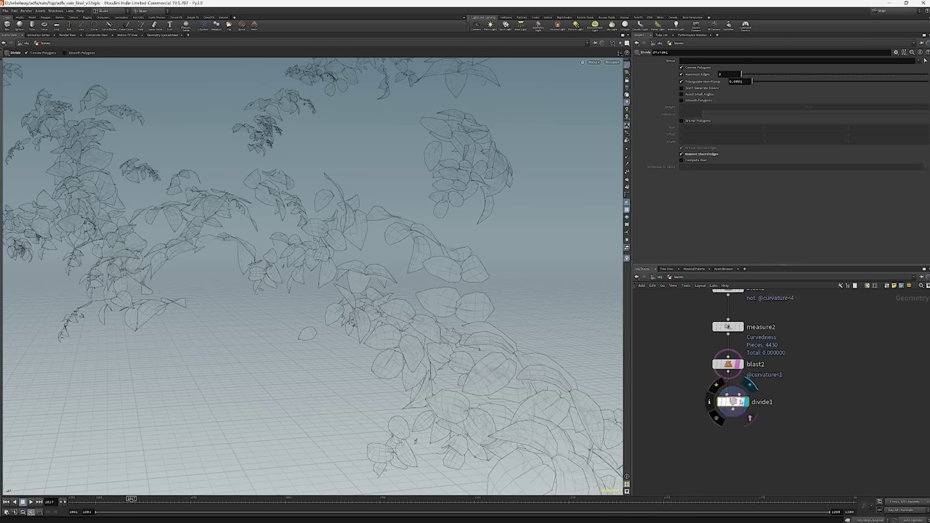
{"action": "left_click", "coordinate": [747, 415]}
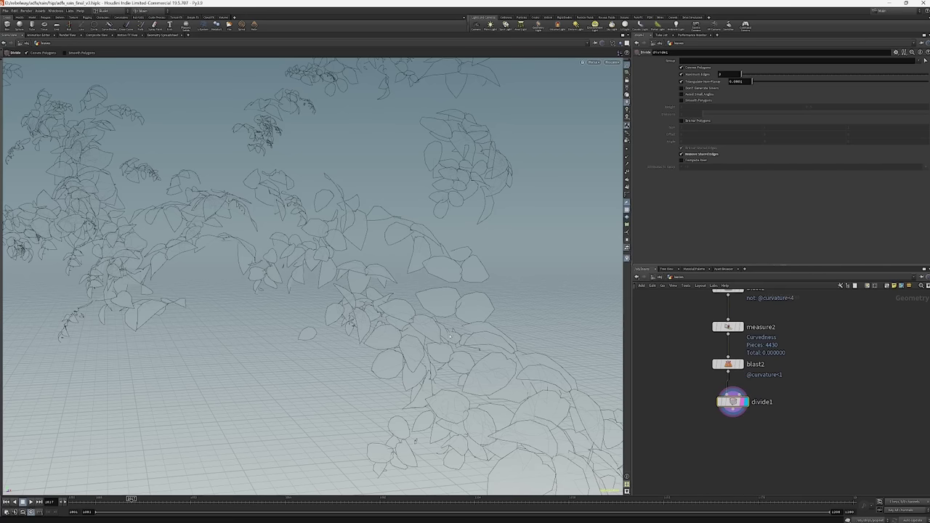
{"action": "left_click_drag", "start_coordinate": [451, 335], "coordinate": [420, 306], "text": "alt"}
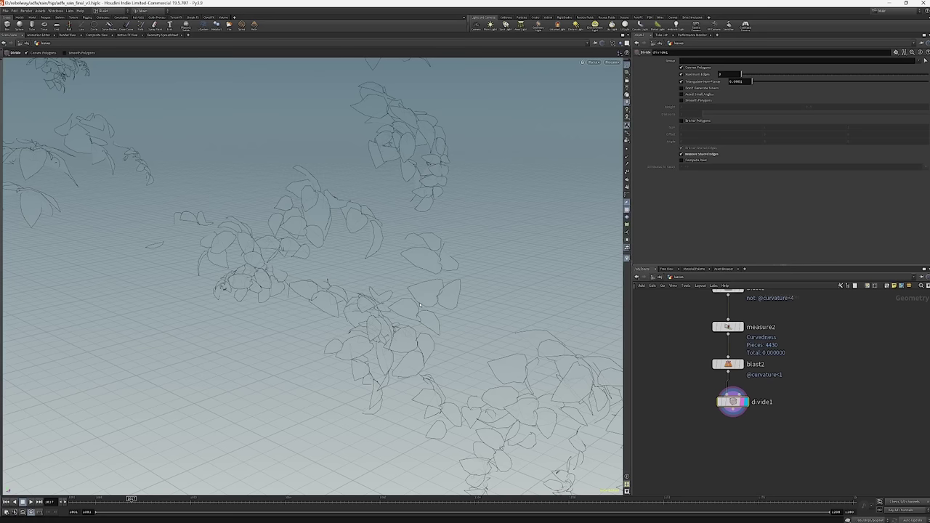
{"action": "middle_click_drag", "start_coordinate": [699, 422], "coordinate": [698, 379]}
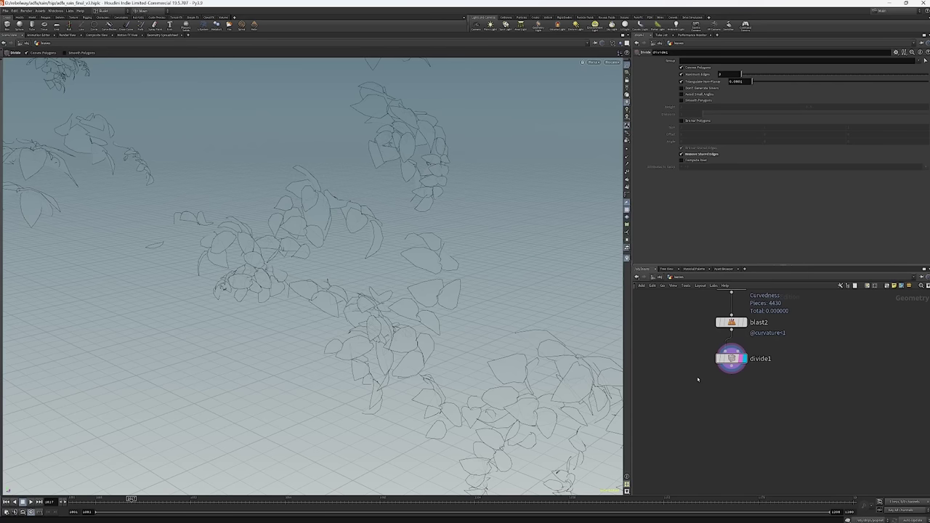
{"action": "key", "text": "Escape"}
{"action": "left_click_drag", "start_coordinate": [436, 265], "coordinate": [445, 305]}
{"action": "key", "text": "Return"}
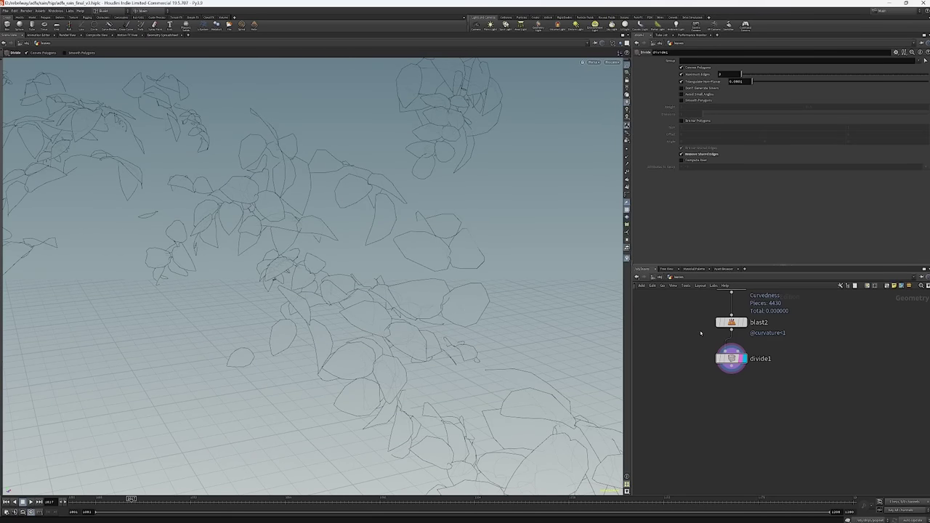
Show connectivity1 as a template and examine where the outlined leaves meet the branches across the plants.
{"action": "middle_click_drag", "start_coordinate": [701, 332], "coordinate": [692, 367]}
{"action": "middle_click_drag", "start_coordinate": [826, 336], "coordinate": [807, 437]}
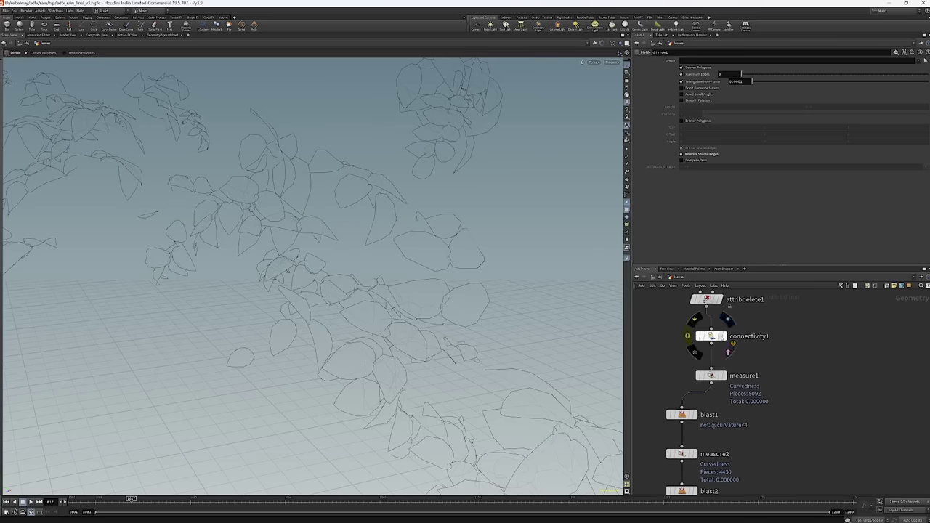
{"action": "left_click", "coordinate": [723, 336]}
{"action": "scroll", "coordinate": [368, 272], "scroll_direction": "up", "scroll_amount": 10}
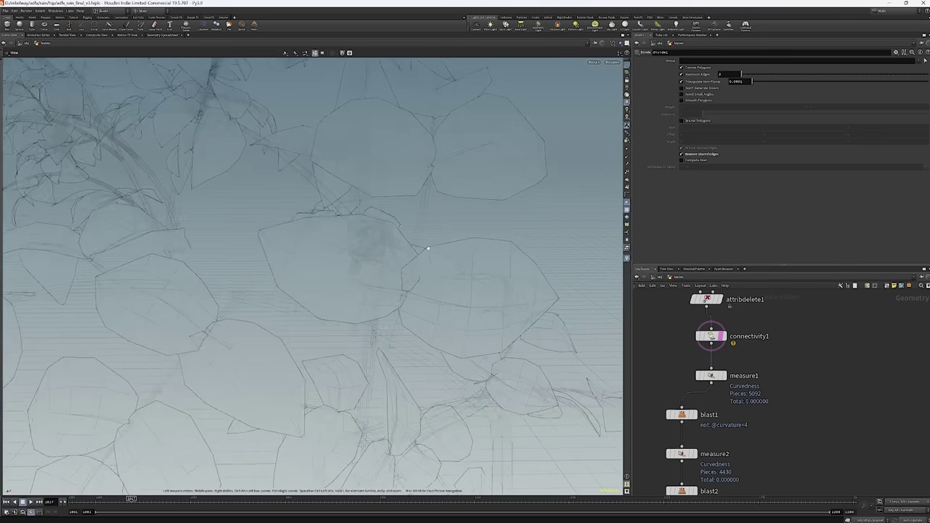
{"action": "scroll", "coordinate": [450, 253], "scroll_direction": "up", "scroll_amount": 10}
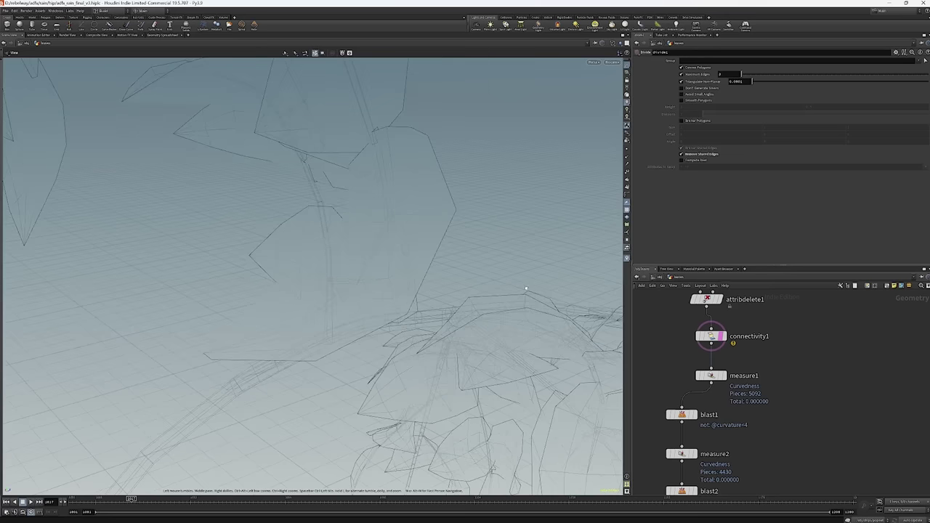
{"action": "scroll", "coordinate": [434, 323], "scroll_direction": "down", "scroll_amount": 15}
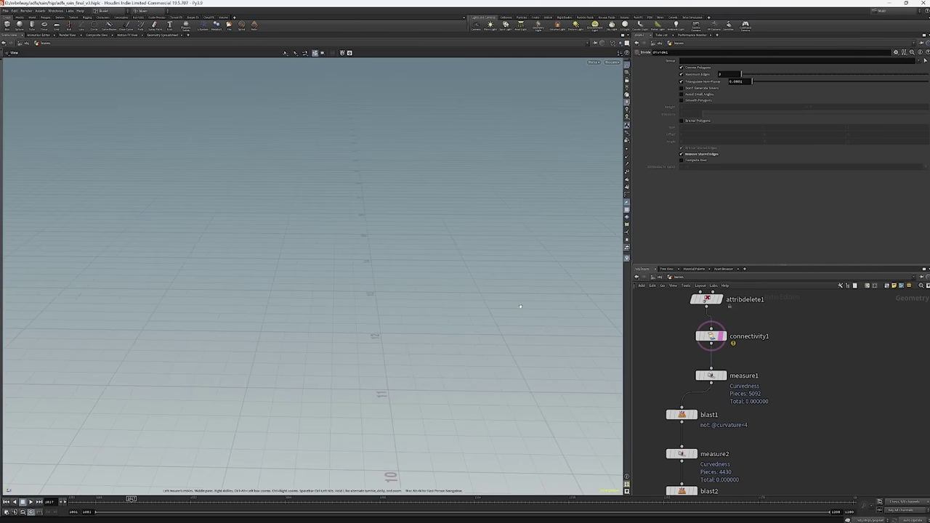
{"action": "scroll", "coordinate": [335, 306], "scroll_direction": "up", "scroll_amount": 12}
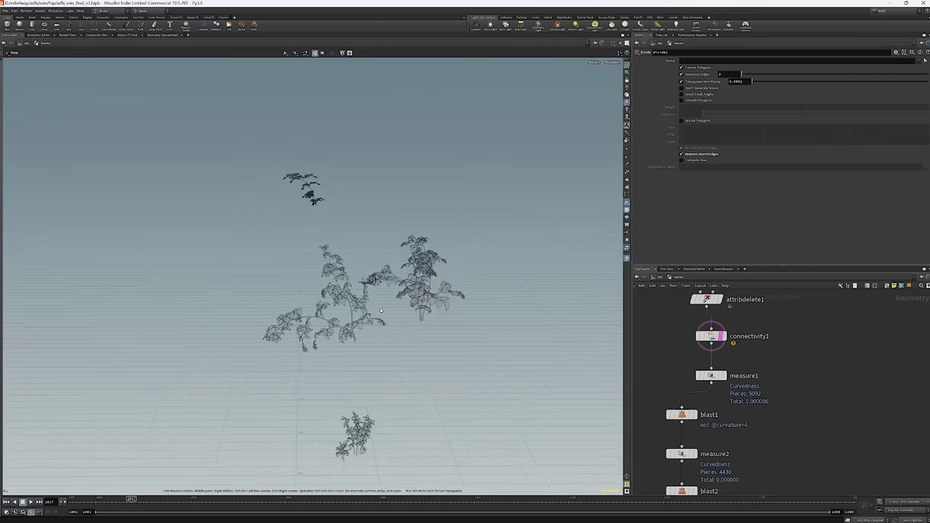
{"action": "scroll", "coordinate": [342, 277], "scroll_direction": "up", "scroll_amount": 12}
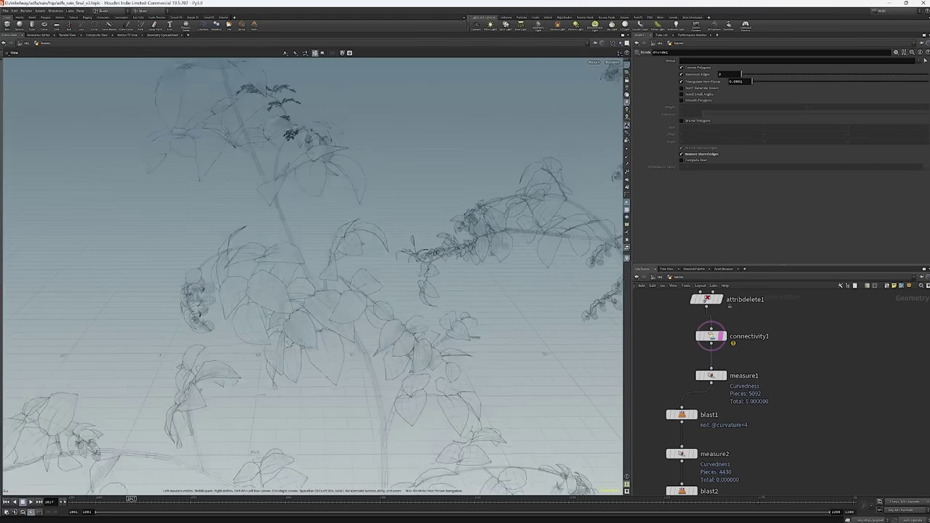
{"action": "key", "text": "Return"}
{"action": "scroll", "coordinate": [340, 277], "scroll_direction": "down", "scroll_amount": 3}
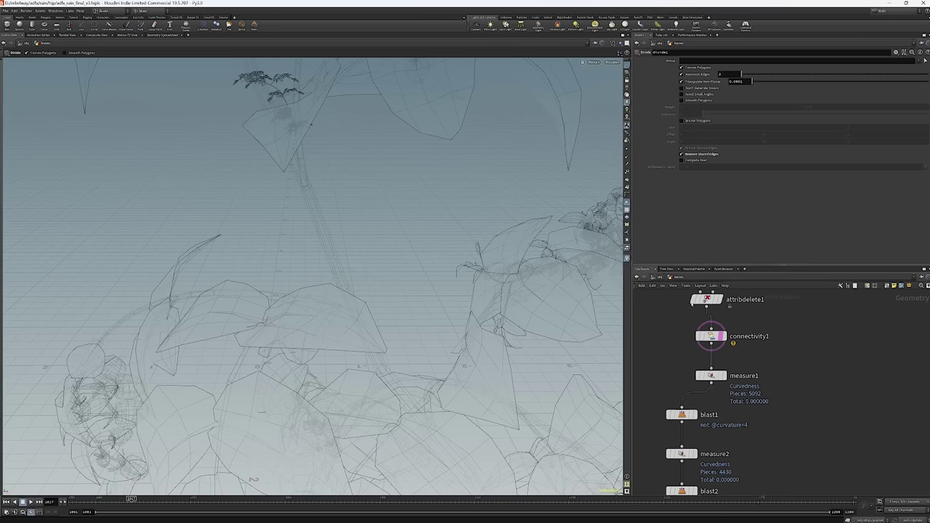
Add an Attribute Wrangle node fed by divide1.
{"action": "key", "text": "Tab"}
{"action": "key", "text": "Return"}
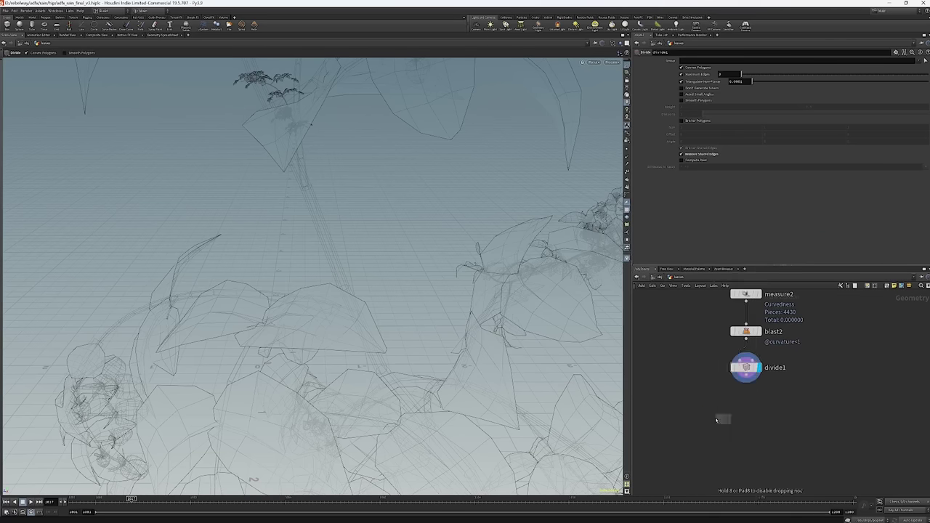
{"action": "left_click", "coordinate": [716, 420]}
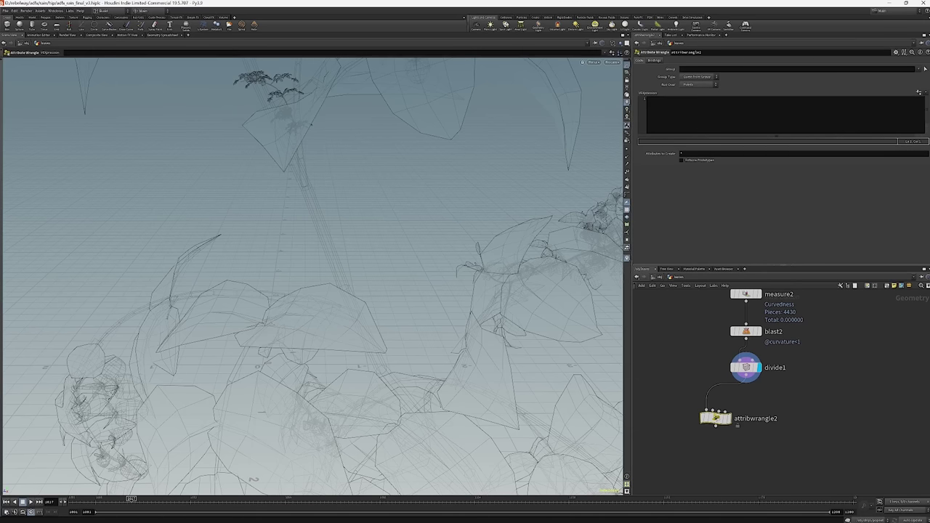
{"action": "left_click_drag", "start_coordinate": [716, 419], "coordinate": [776, 407]}
Display blast2 and review the curvature node chain above it.
{"action": "scroll", "coordinate": [812, 374], "scroll_direction": "down", "scroll_amount": 3}
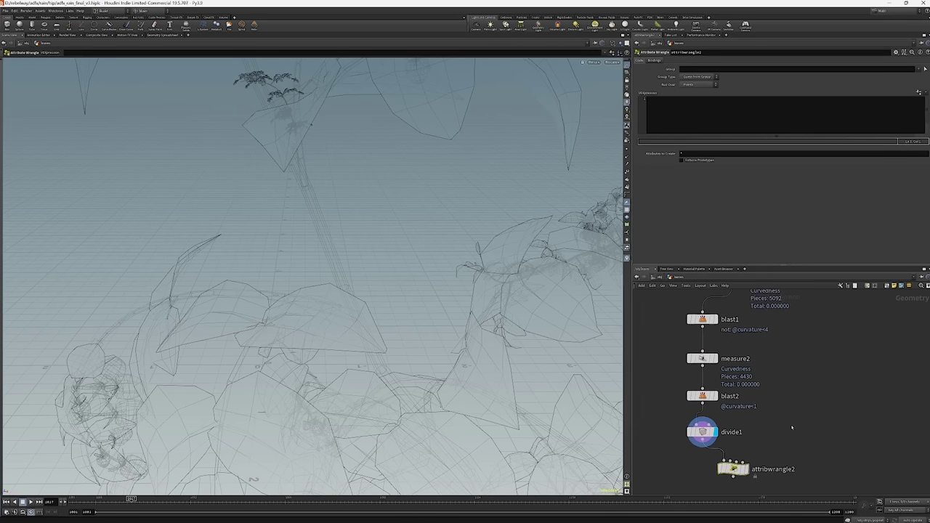
{"action": "middle_click_drag", "start_coordinate": [812, 374], "coordinate": [762, 447]}
{"action": "middle_click_drag", "start_coordinate": [754, 361], "coordinate": [756, 363]}
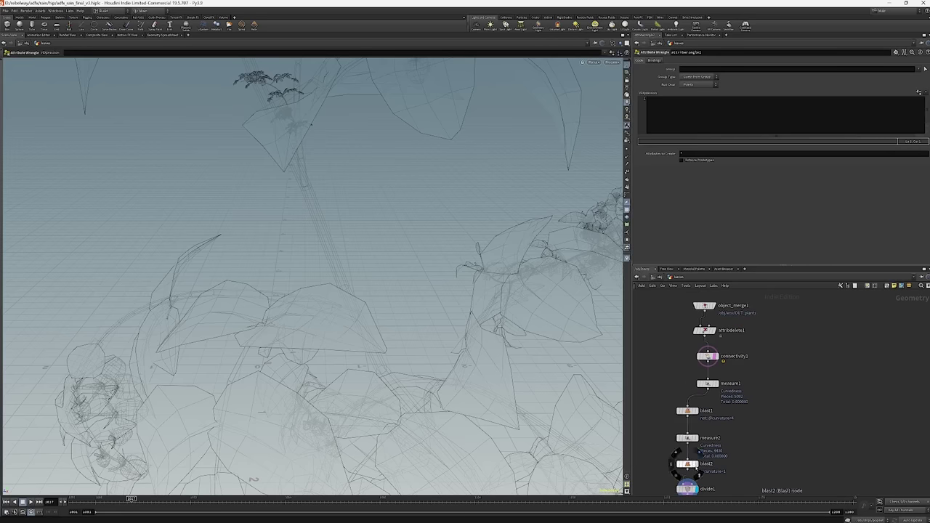
{"action": "left_click", "coordinate": [695, 464]}
{"action": "left_click", "coordinate": [687, 464]}
Duplicate blast1 as a second branch off measure1, display the copy and turn off its Delete Non Selected.
{"action": "middle_click_drag", "start_coordinate": [742, 455], "coordinate": [745, 399]}
{"action": "left_click_drag", "start_coordinate": [658, 345], "coordinate": [692, 361]}
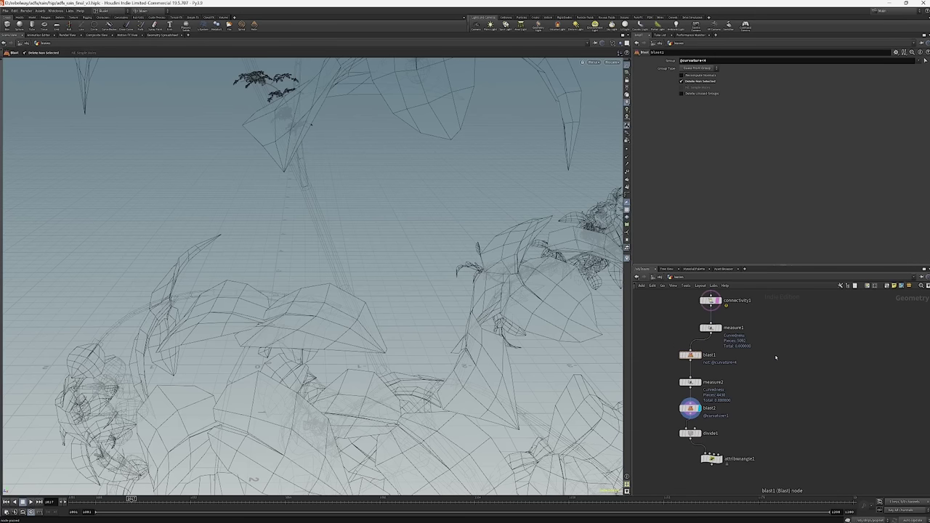
{"action": "key", "text": "ctrl+c"}
{"action": "key", "text": "ctrl+v"}
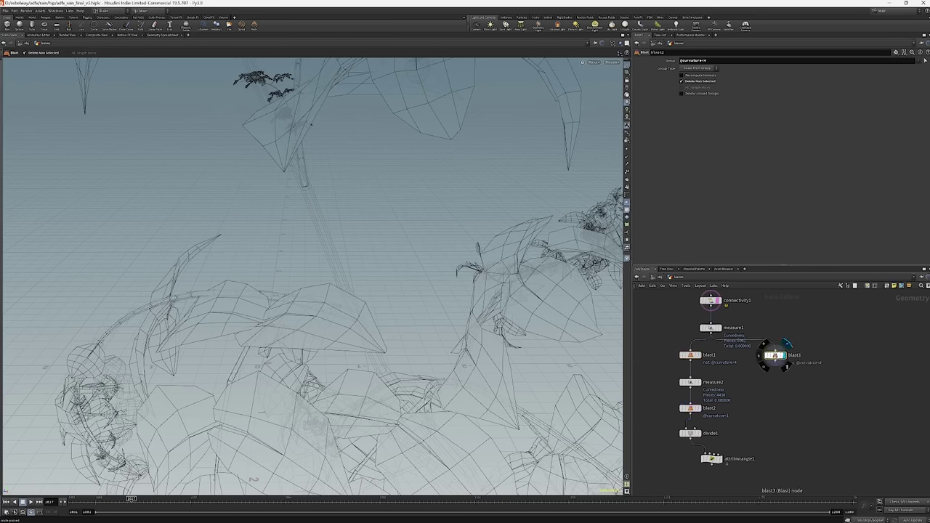
{"action": "left_click", "coordinate": [700, 82]}
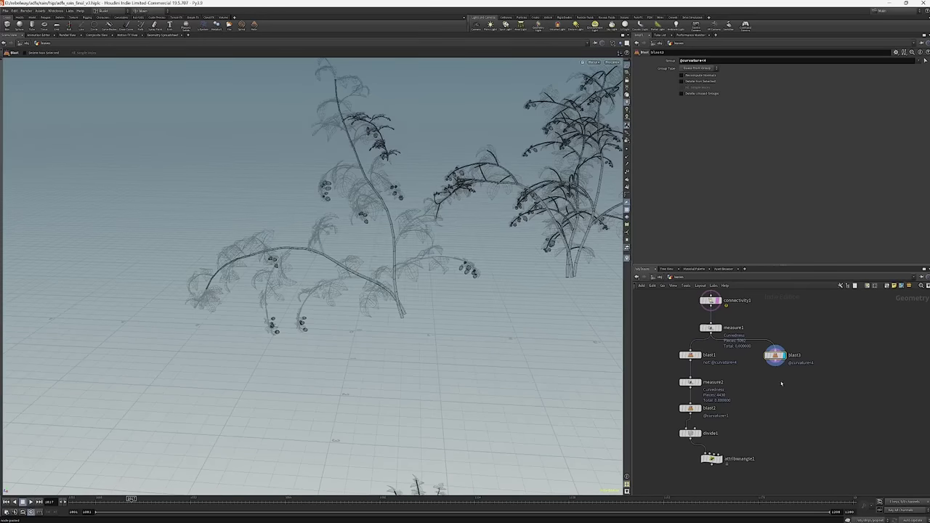
Duplicate blast2 as a second branch off measure2 with Delete Non Selected enabled, and move blast3 aside to make room.
{"action": "left_click", "coordinate": [692, 408]}
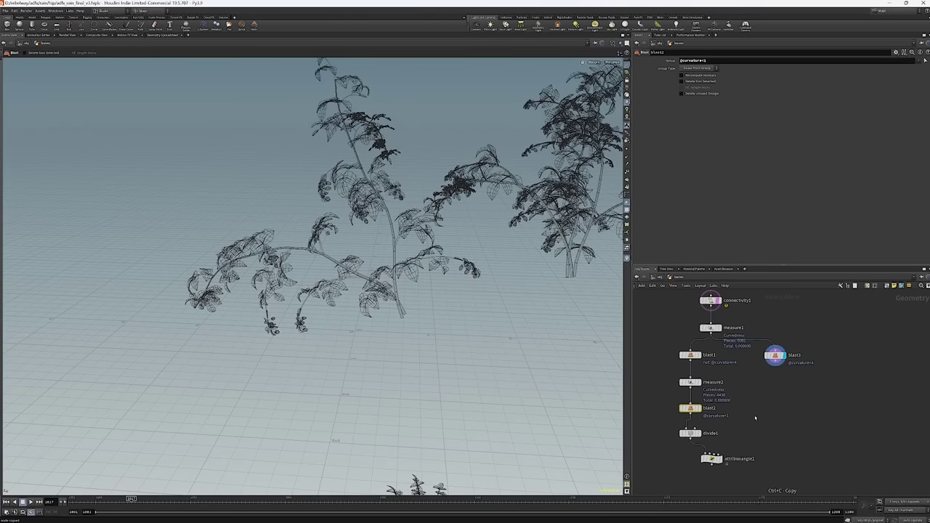
{"action": "left_click_drag", "start_coordinate": [692, 408], "coordinate": [754, 412], "text": "alt"}
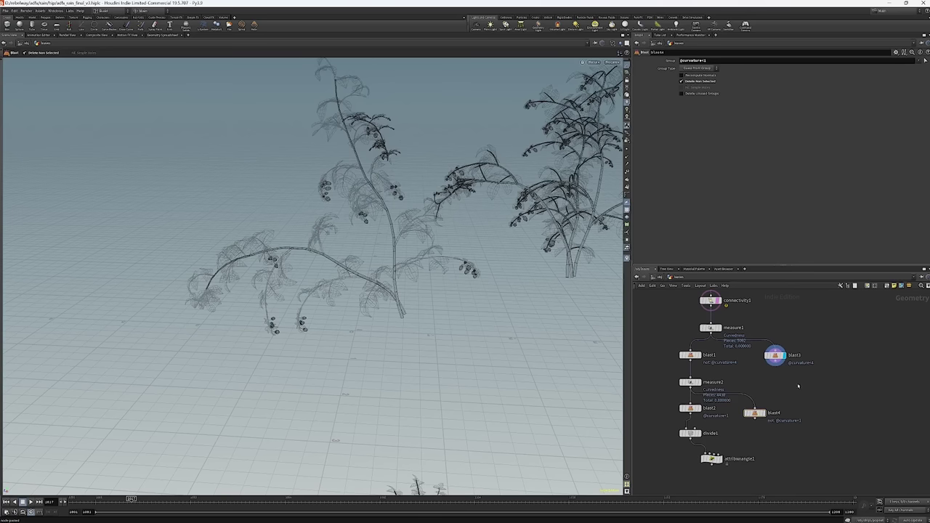
{"action": "left_click_drag", "start_coordinate": [775, 355], "coordinate": [801, 387]}
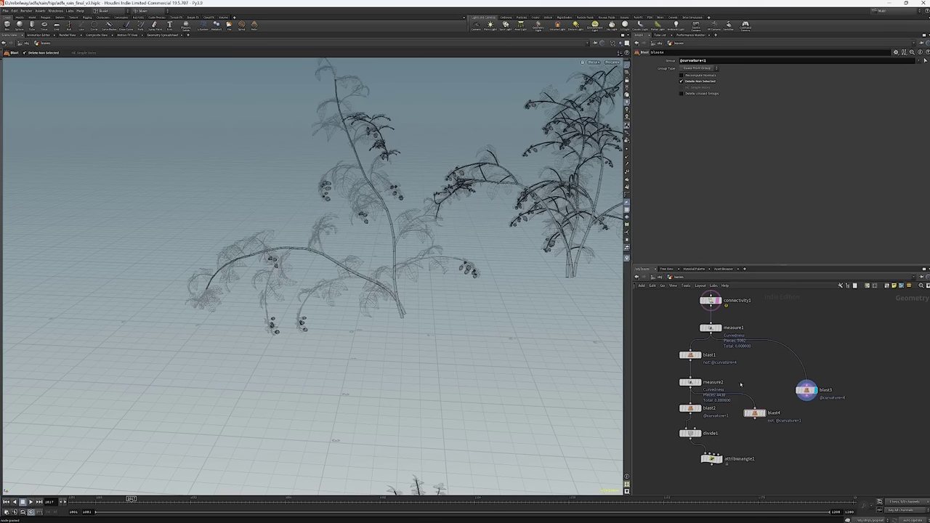
Merge blast4 and blast3 in a new Merge node, display it and inspect the combined branches.
{"action": "middle_click_drag", "start_coordinate": [801, 388], "coordinate": [793, 348]}
{"action": "key", "text": "Tab"}
{"action": "type", "text": "merge"}
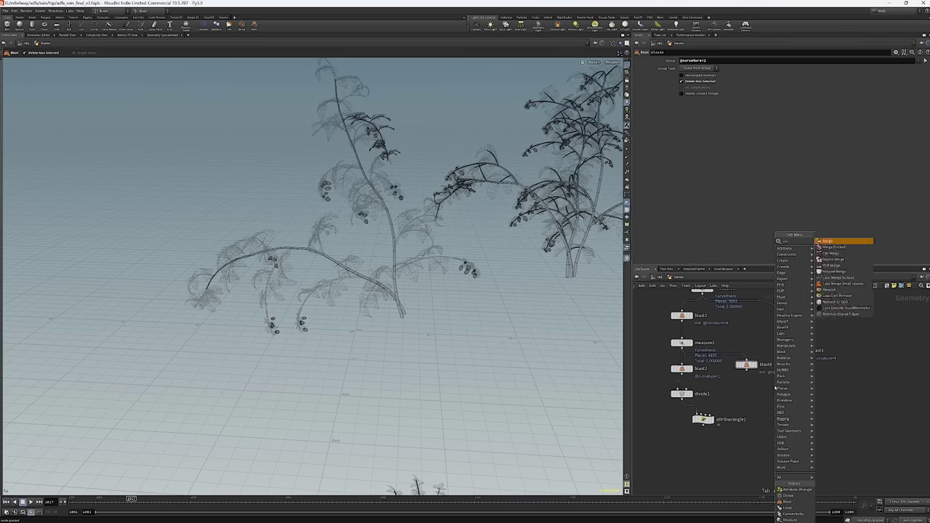
{"action": "key", "text": "Return"}
{"action": "left_click", "coordinate": [784, 394]}
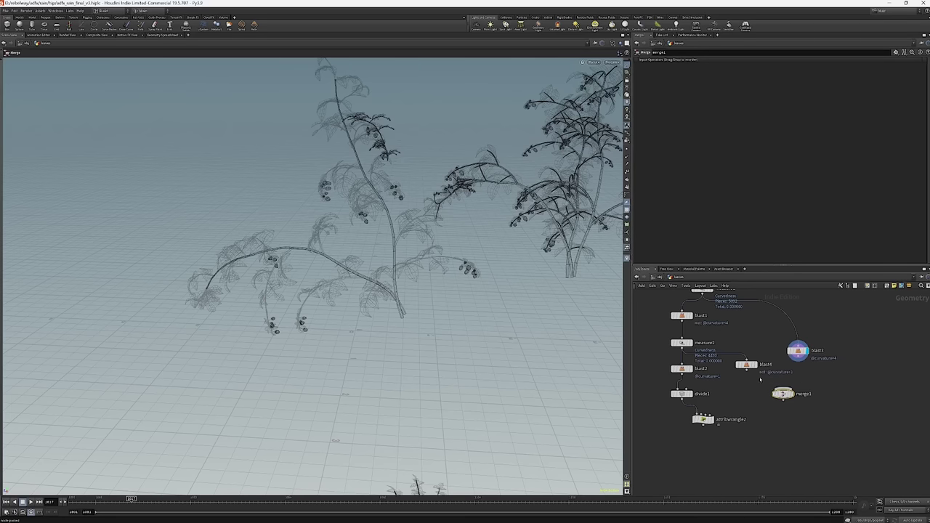
{"action": "left_click_drag", "start_coordinate": [749, 371], "coordinate": [783, 390]}
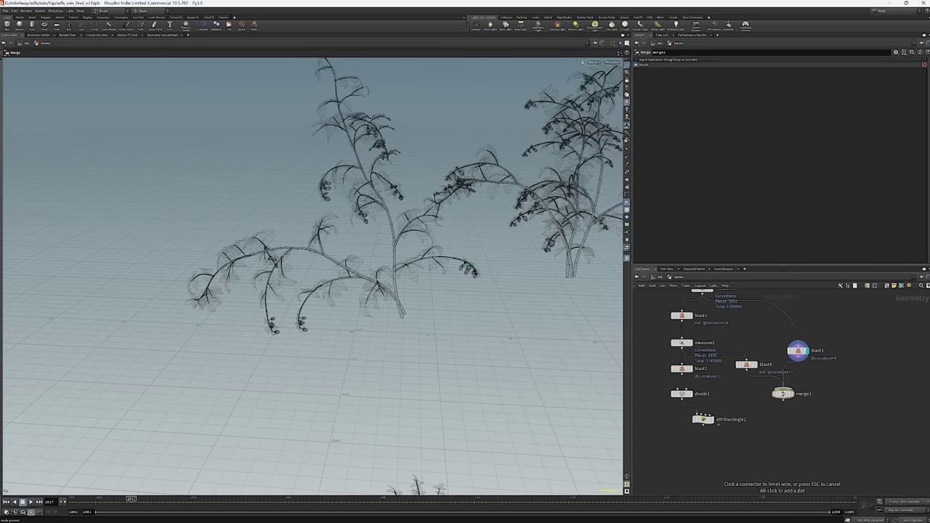
{"action": "left_click", "coordinate": [793, 405]}
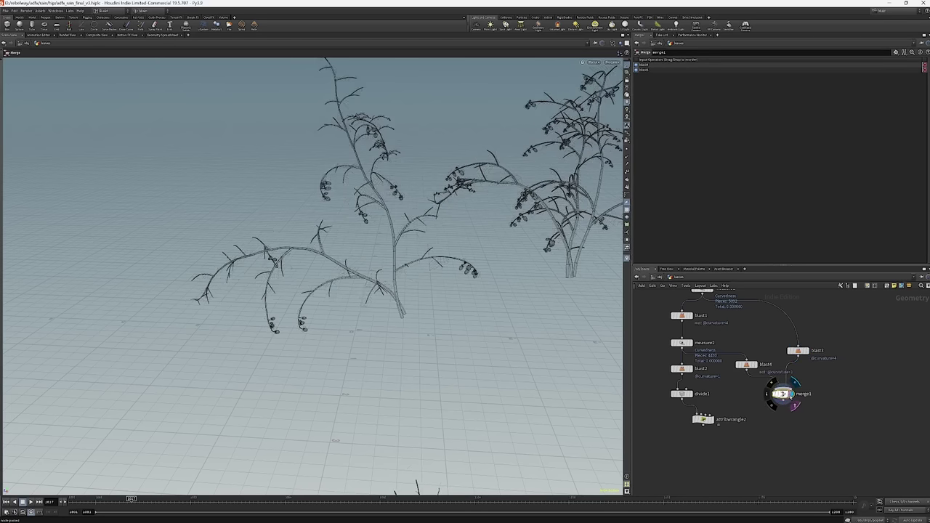
{"action": "left_click_drag", "start_coordinate": [378, 210], "coordinate": [360, 232]}
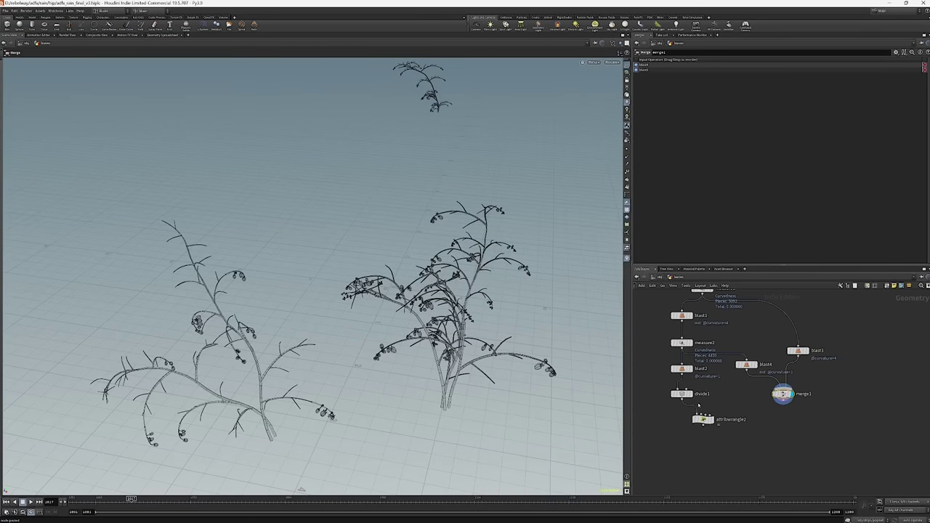
Wire merge1 into the second input of attribwrangle2, display the wrangle and reposition it between the two branches.
{"action": "left_click_drag", "start_coordinate": [700, 419], "coordinate": [695, 440]}
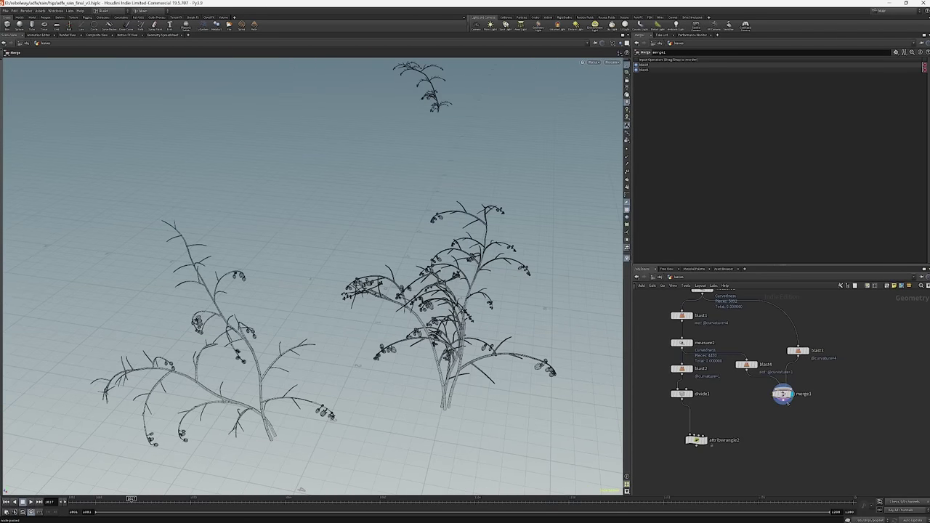
{"action": "left_click", "coordinate": [784, 403]}
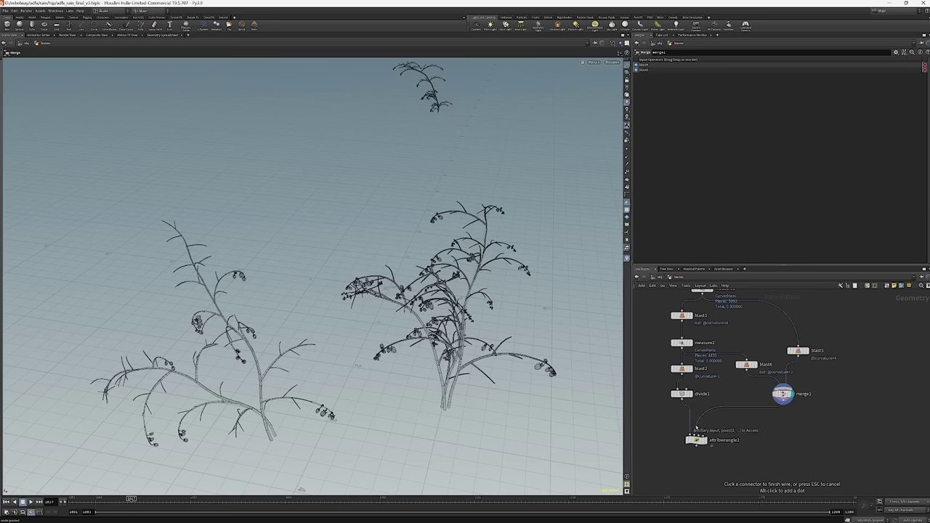
{"action": "left_click", "coordinate": [696, 434]}
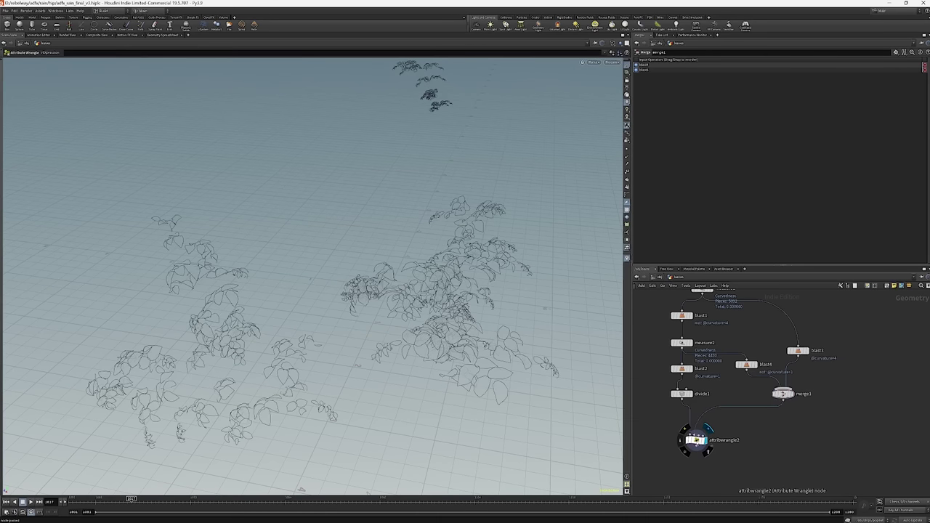
{"action": "left_click_drag", "start_coordinate": [696, 439], "coordinate": [707, 426]}
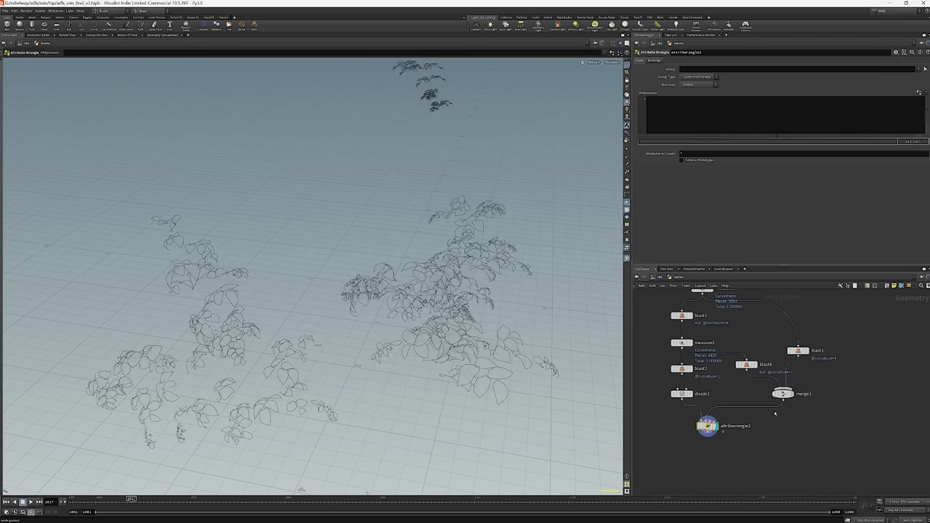
Begin the wrangle's VEX code with an xyzdist( call and review the function's help.
{"action": "left_click", "coordinate": [702, 104]}
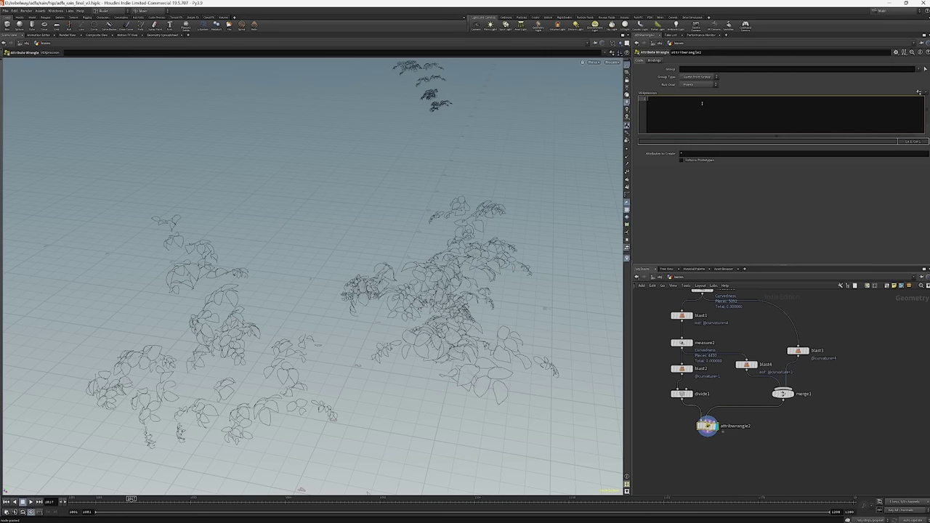
{"action": "type", "text": "@Cd=fit"}
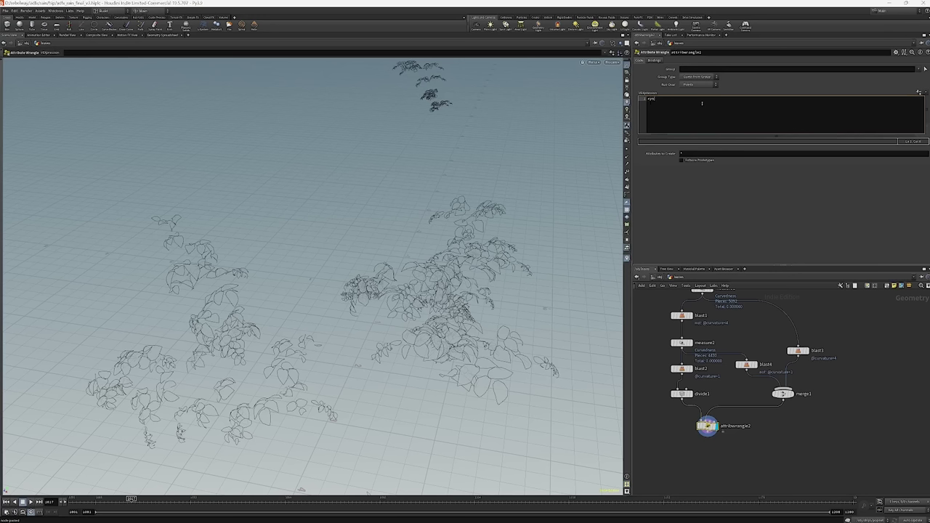
{"action": "type", "text": "("}
{"action": "key", "text": "BackSpace"}
{"action": "type", "text": "("}
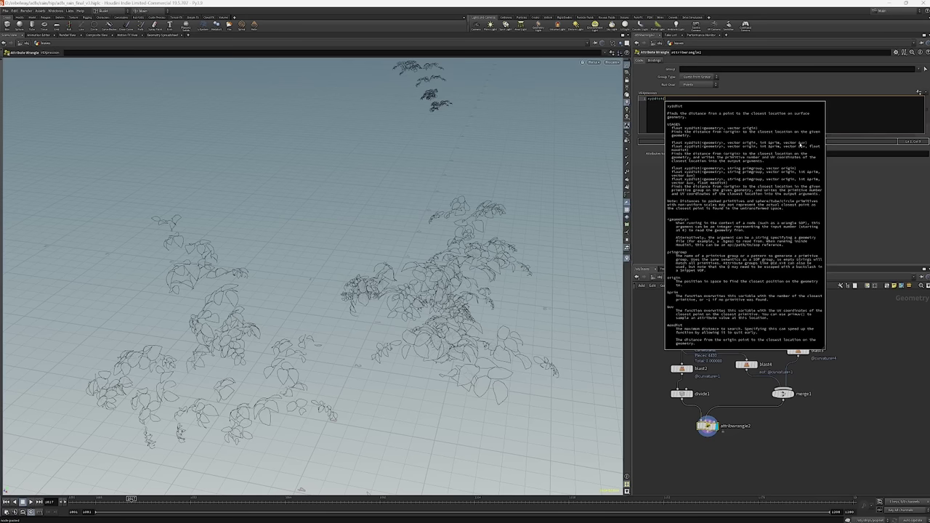
{"action": "left_click", "coordinate": [743, 455]}
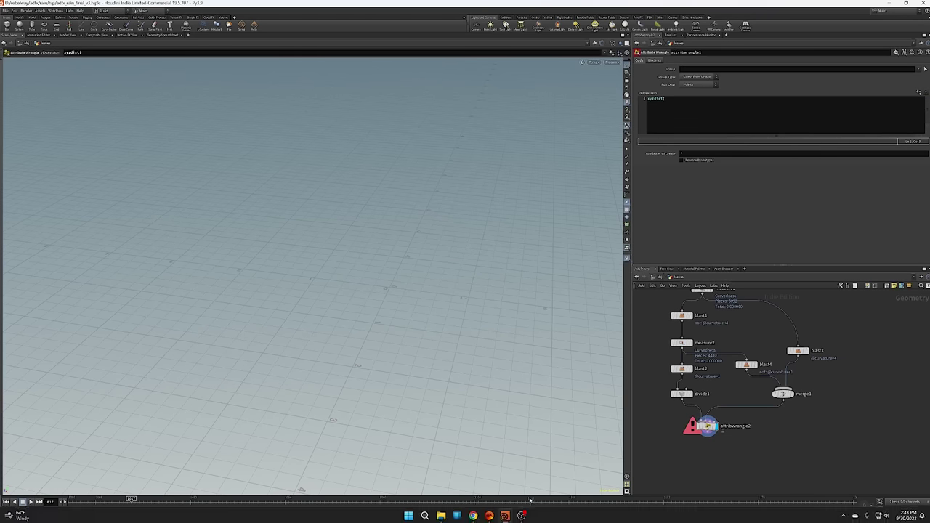
Switch to the Canva whiteboard in the browser and sketch a curved branch divided into four segments, marking the segment corners.
{"action": "mouse_move", "coordinate": [509, 517]}
{"action": "left_click", "coordinate": [473, 516]}
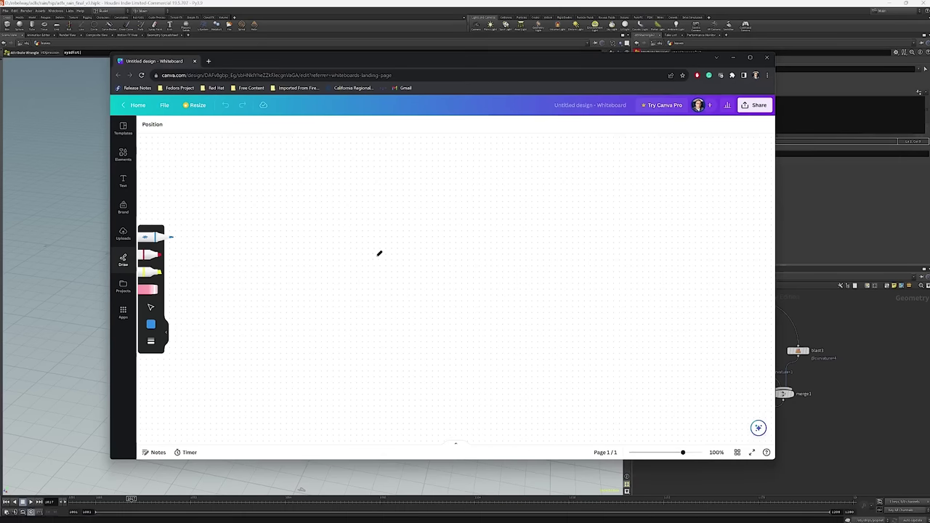
{"action": "mouse_move", "coordinate": [402, 180]}
{"action": "left_mouse_down"}
{"action": "mouse_move", "coordinate": [555, 218]}
{"action": "mouse_move", "coordinate": [586, 256]}
{"action": "mouse_move", "coordinate": [566, 267]}
{"action": "mouse_move", "coordinate": [544, 237]}
{"action": "mouse_move", "coordinate": [511, 218]}
{"action": "mouse_move", "coordinate": [389, 192]}
{"action": "mouse_move", "coordinate": [403, 179]}
{"action": "mouse_move", "coordinate": [419, 198]}
{"action": "left_mouse_up"}
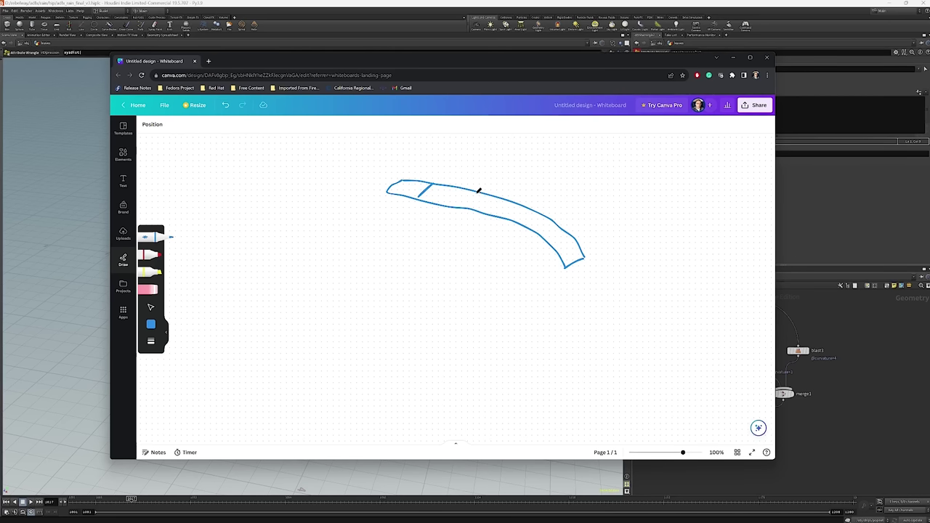
{"action": "left_click_drag", "start_coordinate": [477, 191], "coordinate": [462, 212]}
{"action": "left_click_drag", "start_coordinate": [535, 216], "coordinate": [524, 227]}
{"action": "left_click_drag", "start_coordinate": [480, 184], "coordinate": [479, 186]}
{"action": "left_click_drag", "start_coordinate": [542, 206], "coordinate": [536, 215]}
{"action": "left_click_drag", "start_coordinate": [461, 216], "coordinate": [456, 217]}
{"action": "left_click_drag", "start_coordinate": [546, 207], "coordinate": [517, 233]}
Sketch a leaf whose stem joins the branch, number the branch segments 0 to 3, and undo the last stroke.
{"action": "mouse_move", "coordinate": [476, 241]}
{"action": "left_mouse_down"}
{"action": "mouse_move", "coordinate": [414, 250]}
{"action": "mouse_move", "coordinate": [372, 266]}
{"action": "mouse_move", "coordinate": [341, 314]}
{"action": "mouse_move", "coordinate": [345, 333]}
{"action": "mouse_move", "coordinate": [408, 313]}
{"action": "mouse_move", "coordinate": [456, 252]}
{"action": "left_mouse_up"}
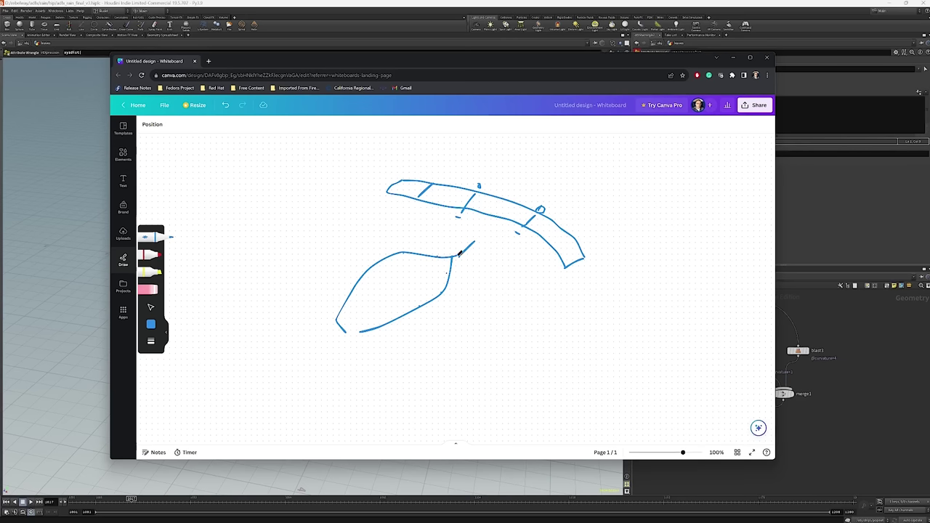
{"action": "left_click_drag", "start_coordinate": [457, 254], "coordinate": [490, 212]}
{"action": "left_click_drag", "start_coordinate": [411, 182], "coordinate": [482, 204]}
{"action": "left_click_drag", "start_coordinate": [541, 226], "coordinate": [541, 234]}
{"action": "left_click_drag", "start_coordinate": [496, 202], "coordinate": [504, 207]}
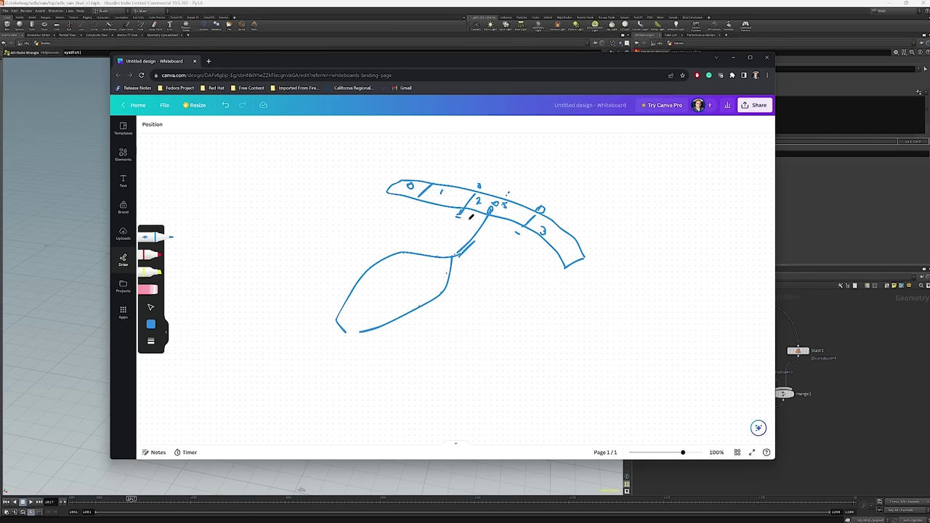
{"action": "key", "text": "ctrl+z"}
Return to Houdini and assign the xyzdist call to float dist, with input 1 and @P as its first arguments.
{"action": "key", "text": "alt+Tab"}
{"action": "left_click", "coordinate": [672, 98]}
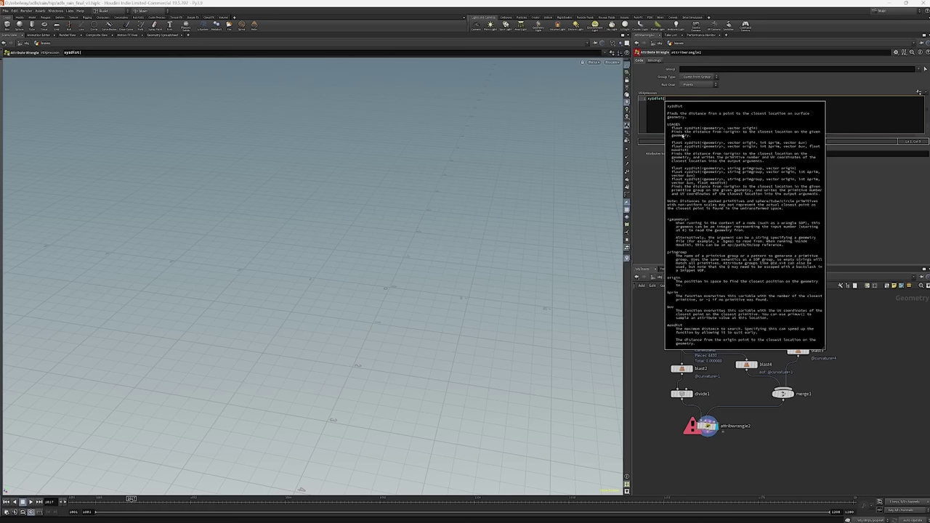
{"action": "key", "text": "Home"}
{"action": "type", "text": "float d"}
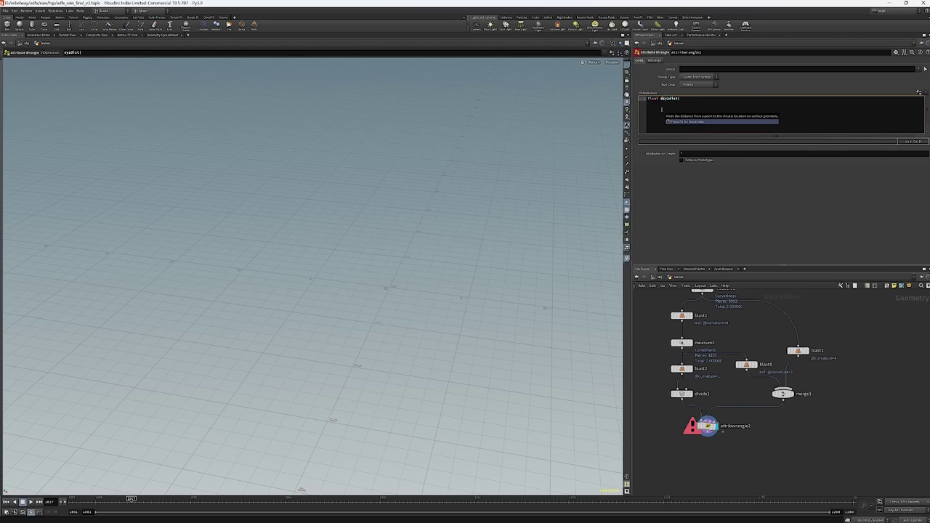
{"action": "type", "text": "ist ="}
{"action": "type", "text": "@P,"}
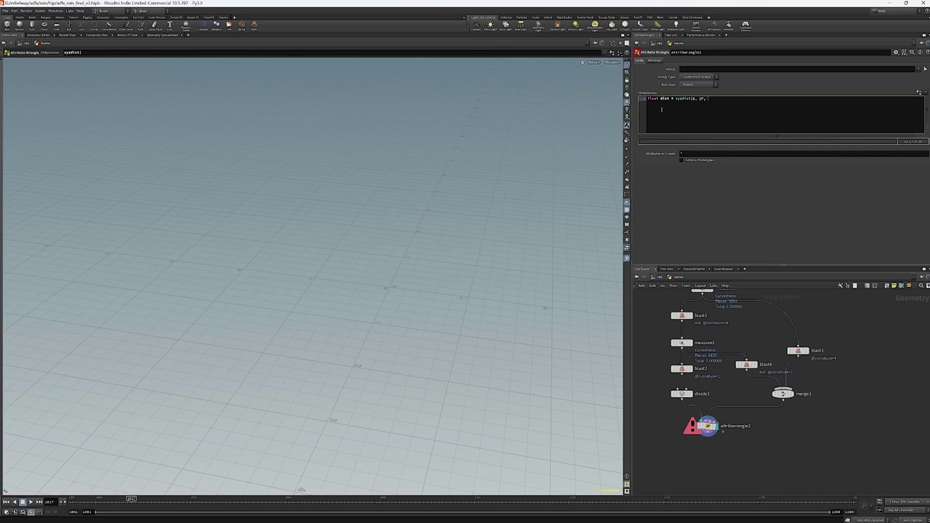
Complete the xyzdist call with the output arguments stem_prim and stem_uv.
{"action": "type", "text": "prim"}
{"action": "key", "text": "BackSpace"}
{"action": "key", "text": "BackSpace"}
{"action": "key", "text": "BackSpace"}
{"action": "key", "text": "BackSpace"}
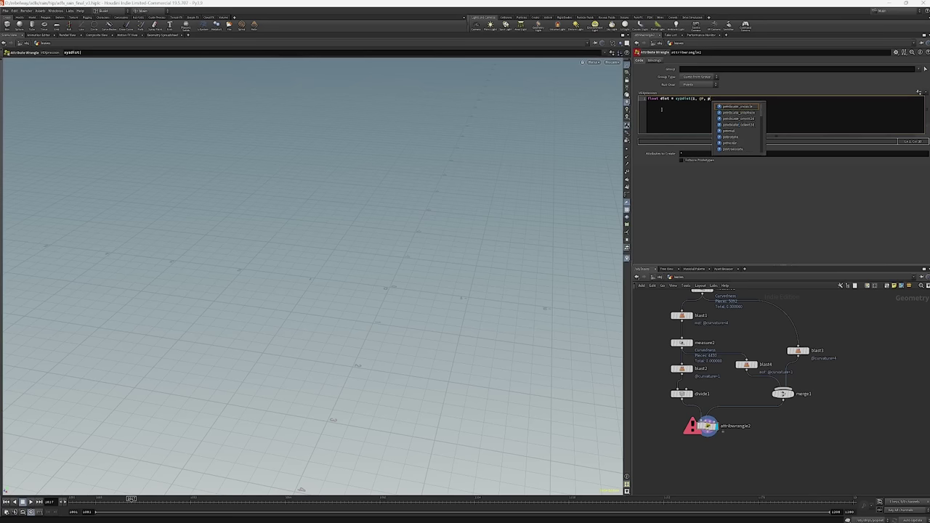
{"action": "type", "text": "ste"}
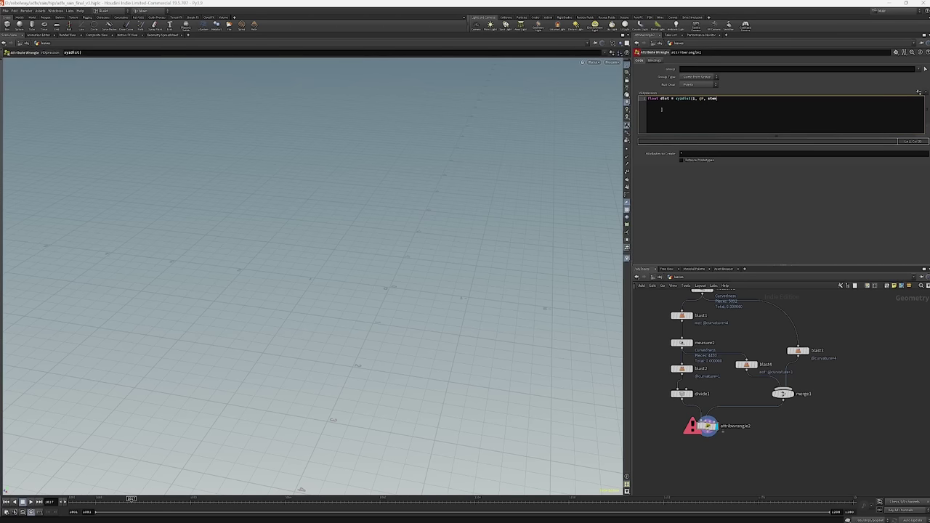
{"action": "type", "text": "m_prim, stem_uv);"}
Declare int stem_prim; and vector stem_uv; above the xyzdist line.
{"action": "key", "text": "Return"}
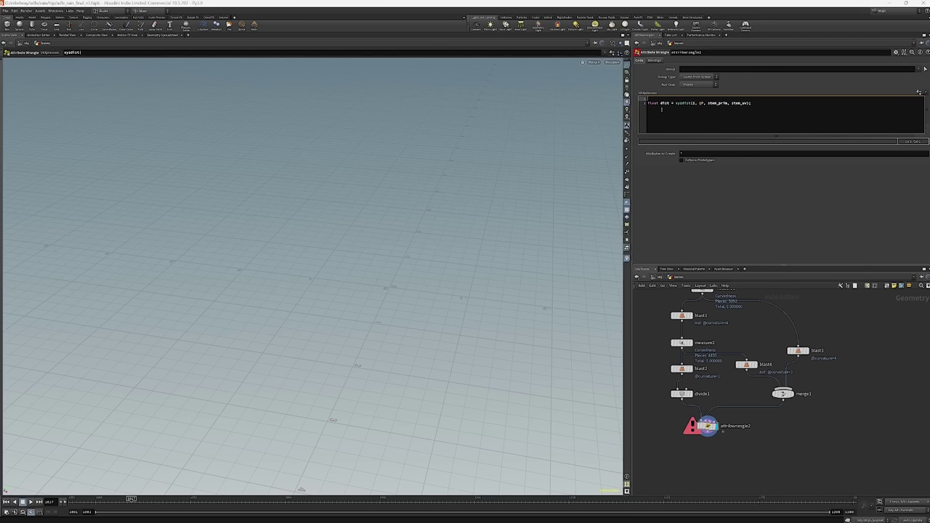
{"action": "type", "text": "int"}
{"action": "key", "text": "Escape"}
{"action": "type", "text": "stem_prim"}
{"action": "key", "text": "BackSpace"}
{"action": "key", "text": "BackSpace"}
{"action": "type", "text": ";"}
{"action": "key", "text": "Return"}
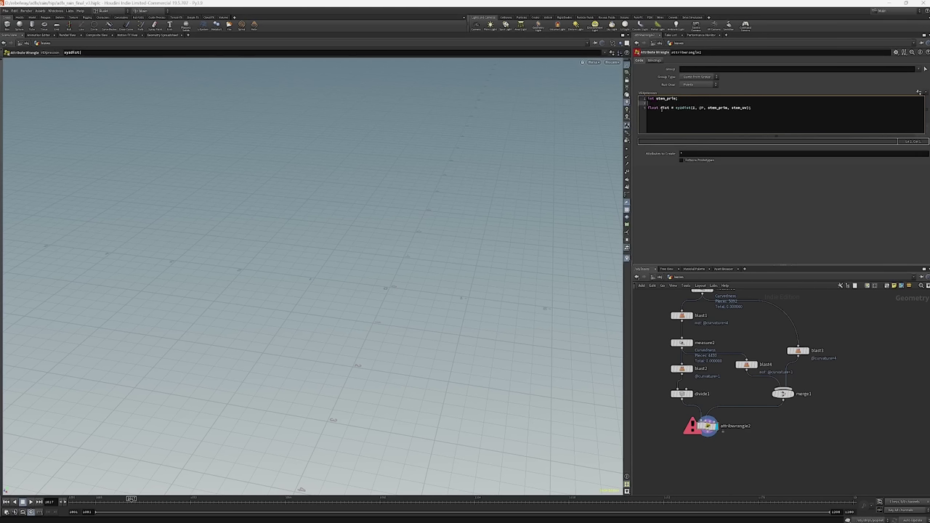
{"action": "type", "text": "vector st"}
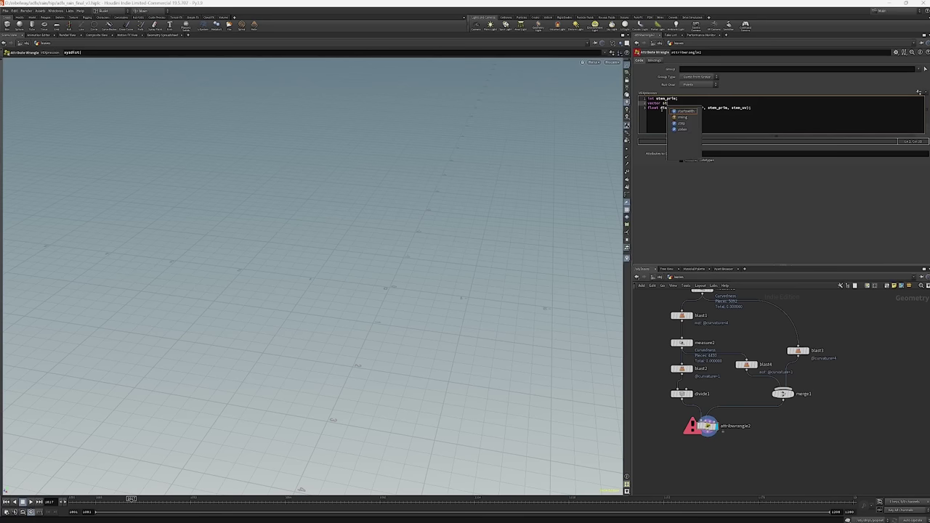
{"action": "type", "text": "em_uv;"}
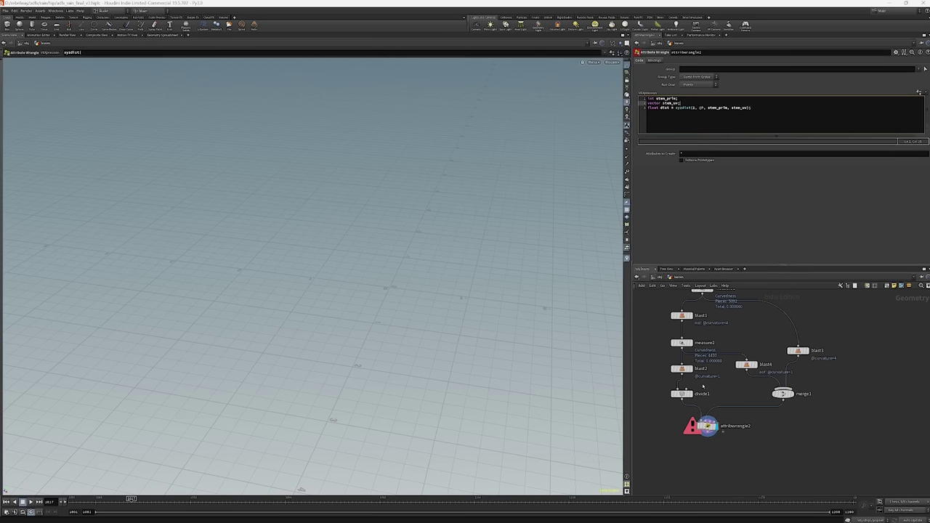
Below the xyzdist line, add vector stem_pos = primuv(1, "P", stem_prim, stem_uv);.
{"action": "key", "text": "Return"}
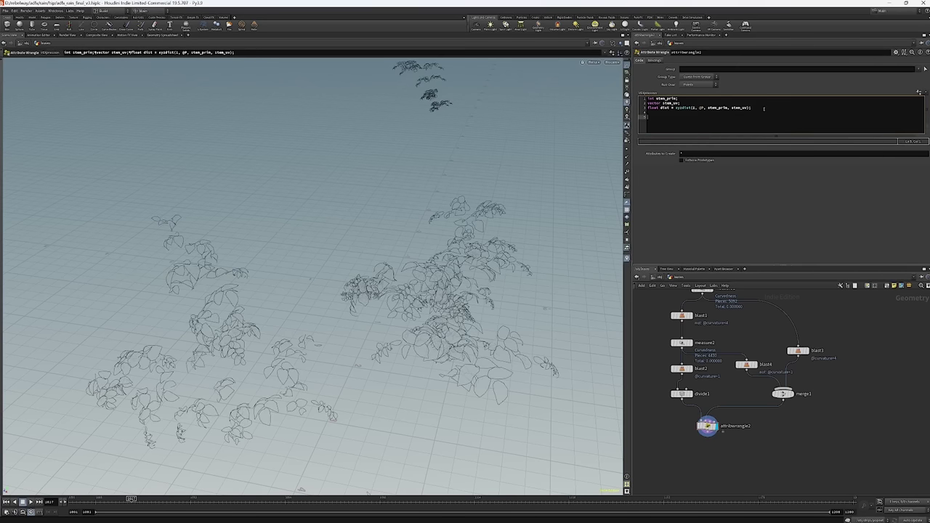
{"action": "key", "text": "Return"}
{"action": "type", "text": "vector s"}
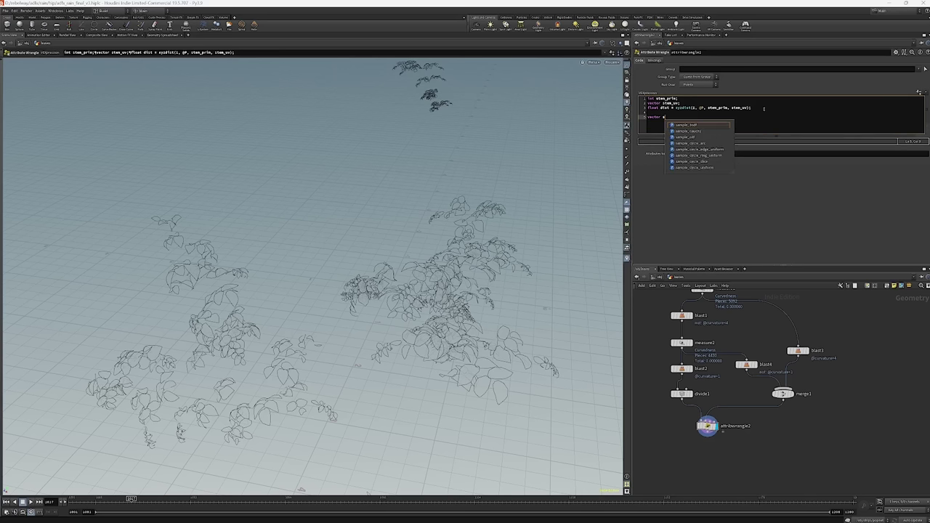
{"action": "type", "text": "et"}
{"action": "key", "text": "BackSpace"}
{"action": "type", "text": "tem_pos ="}
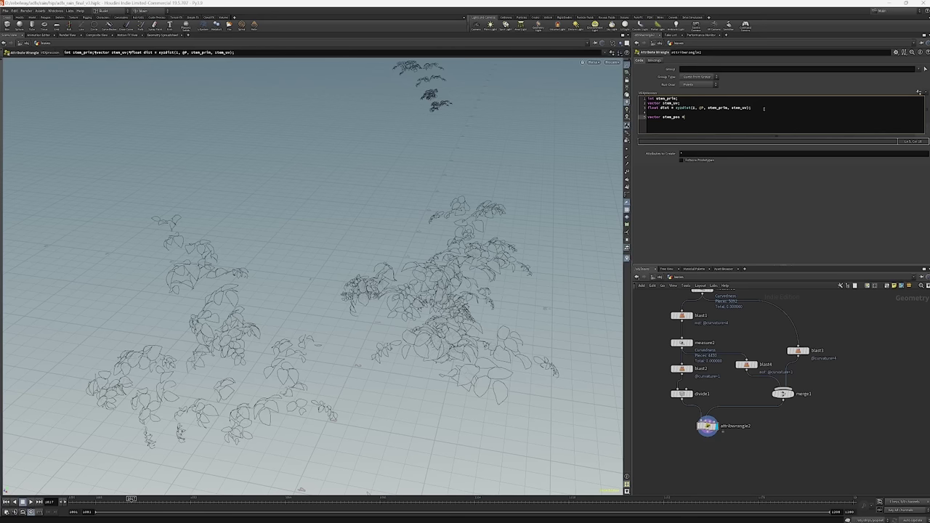
{"action": "type", "text": "prim"}
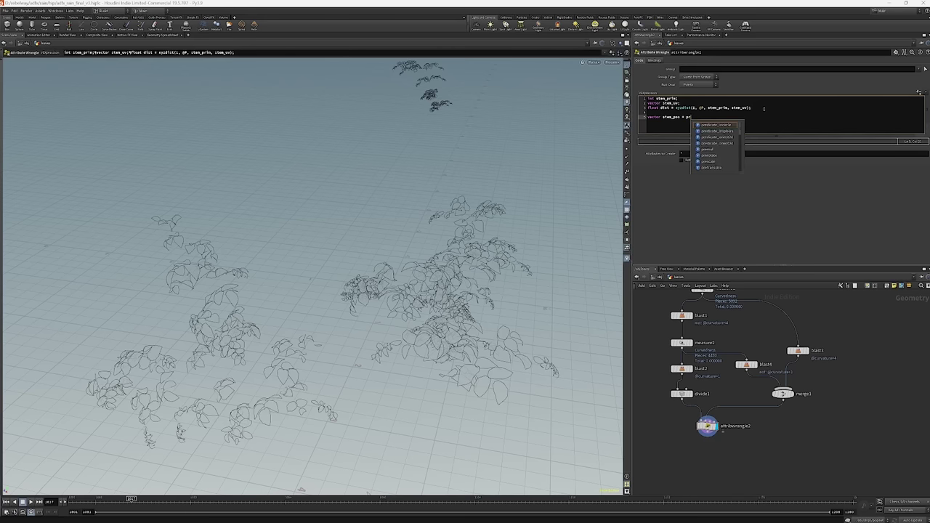
{"action": "type", "text": "uv("}
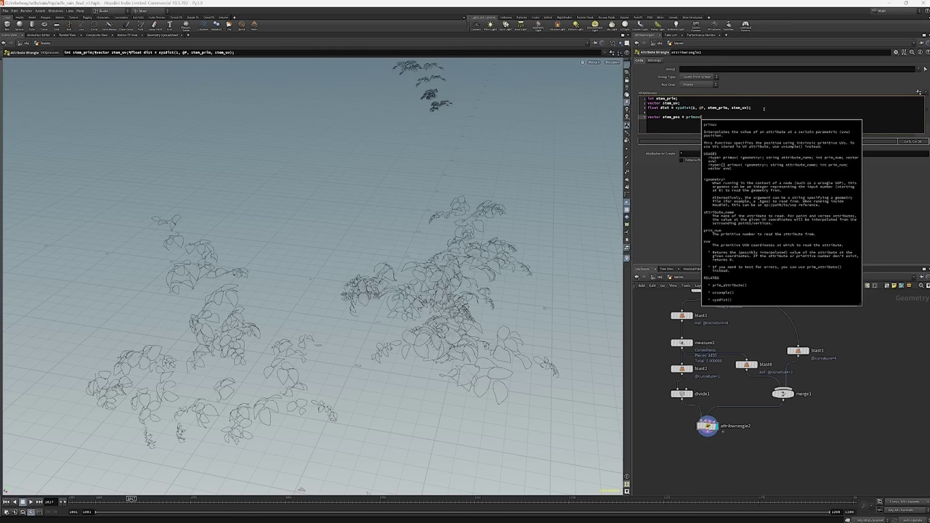
{"action": "type", "text": "1, \"P"}
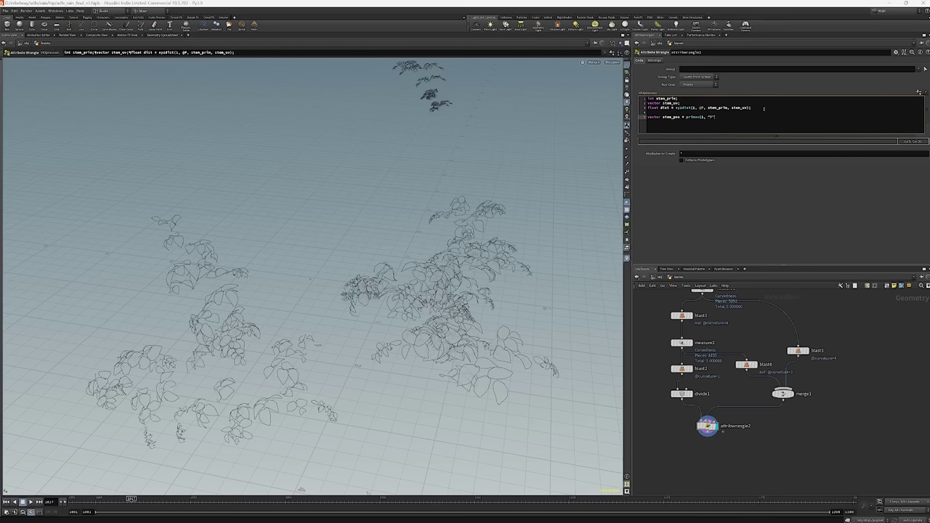
{"action": "type", "text": "\", stem_prim, ste"}
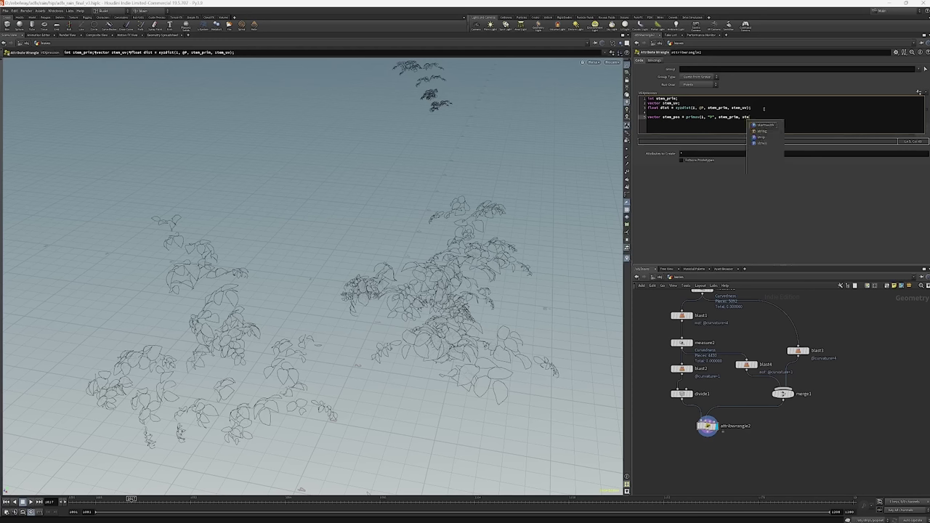
{"action": "key", "text": "Escape"}
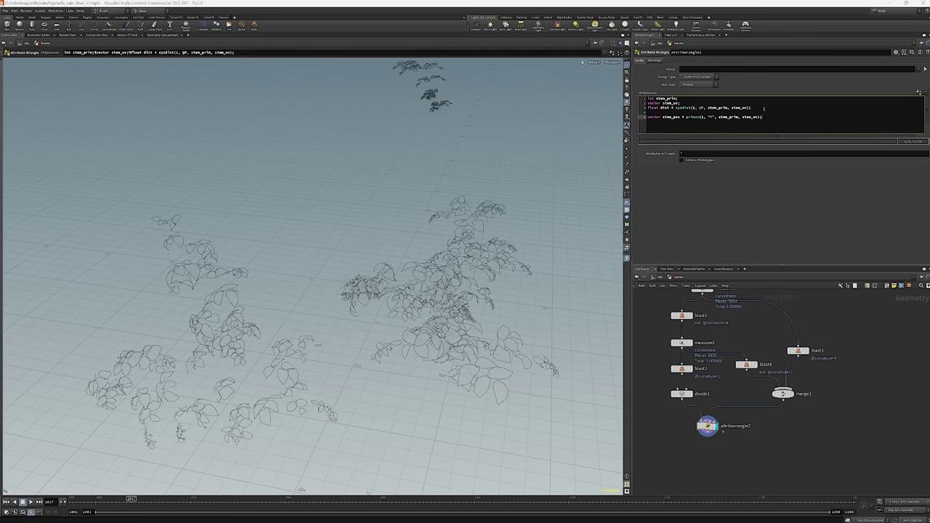
Add the line int newpt = addpoint(0, stem_pos); and apply the wrangle code.
{"action": "key", "text": "Return"}
{"action": "type", "text": "int"}
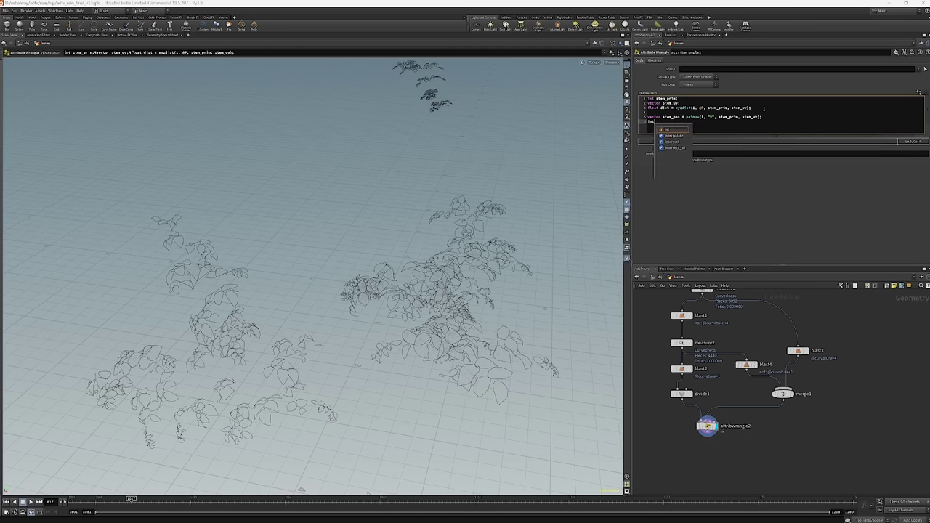
{"action": "type", "text": " newpt ="}
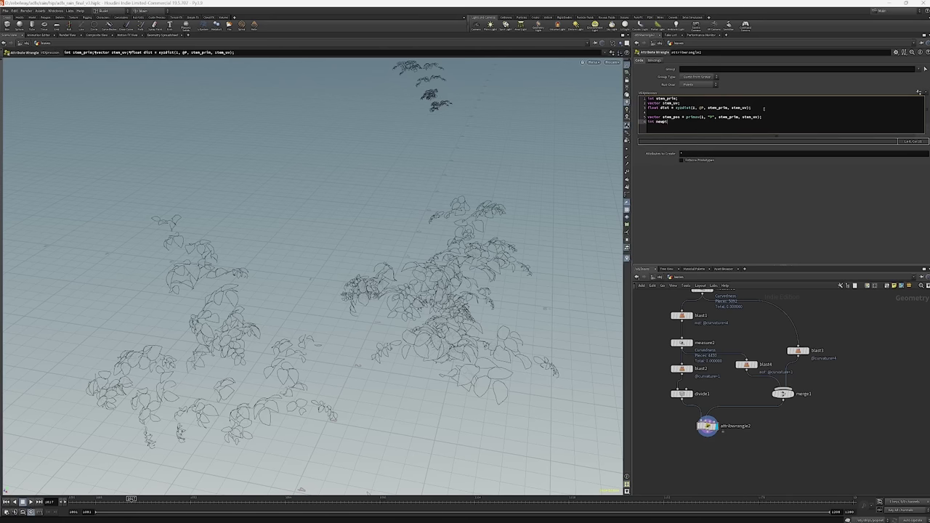
{"action": "type", "text": " addpoint(0, stem_pos);"}
{"action": "key", "text": "Escape"}
Inspect the wrangle's new points around the leaves, showing merge1 as a template to compare them with the branches.
{"action": "scroll", "coordinate": [511, 170], "scroll_direction": "up", "scroll_amount": 8}
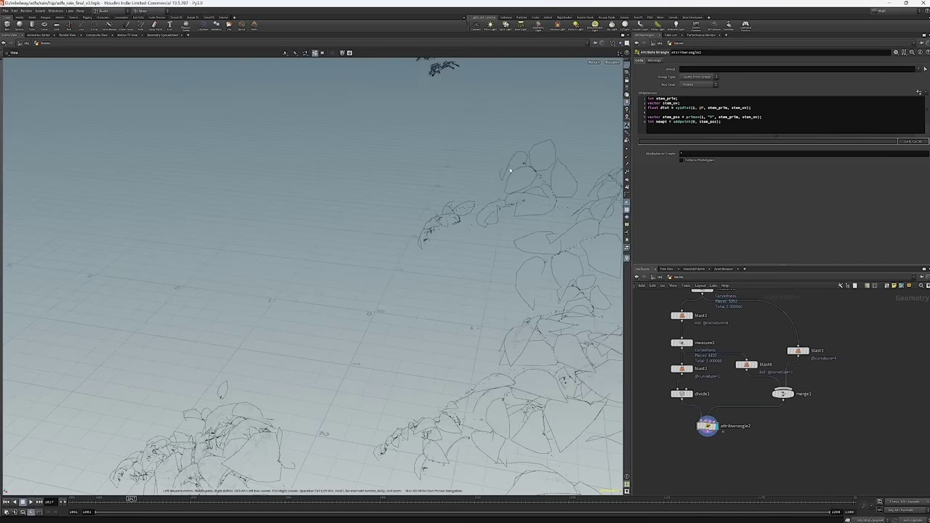
{"action": "scroll", "coordinate": [511, 170], "scroll_direction": "down", "scroll_amount": 8}
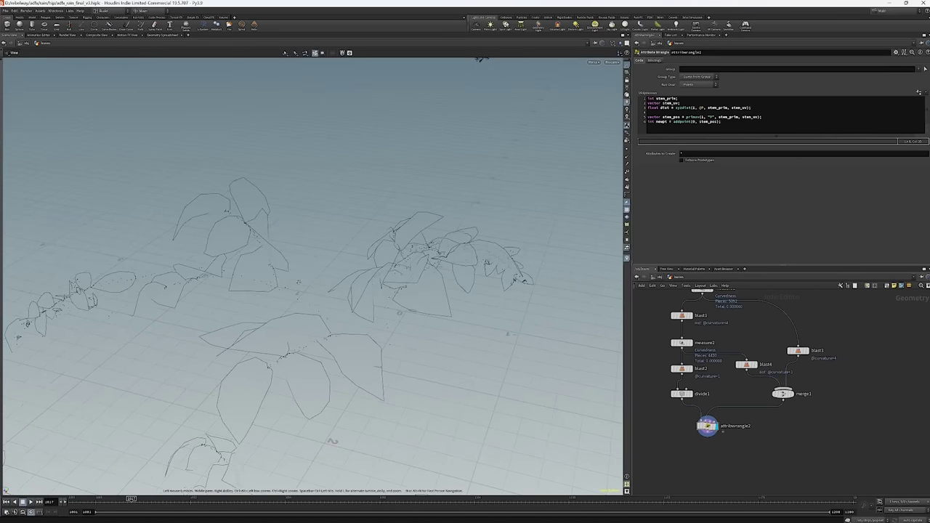
{"action": "scroll", "coordinate": [478, 58], "scroll_direction": "up", "scroll_amount": 6}
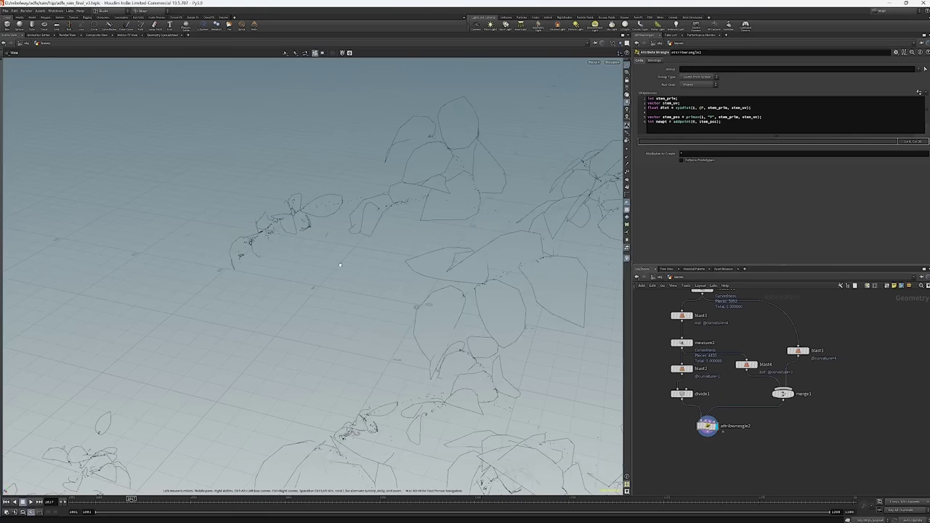
{"action": "left_click", "coordinate": [775, 394]}
{"action": "key", "text": "Escape"}
{"action": "scroll", "coordinate": [412, 346], "scroll_direction": "up", "scroll_amount": 3}
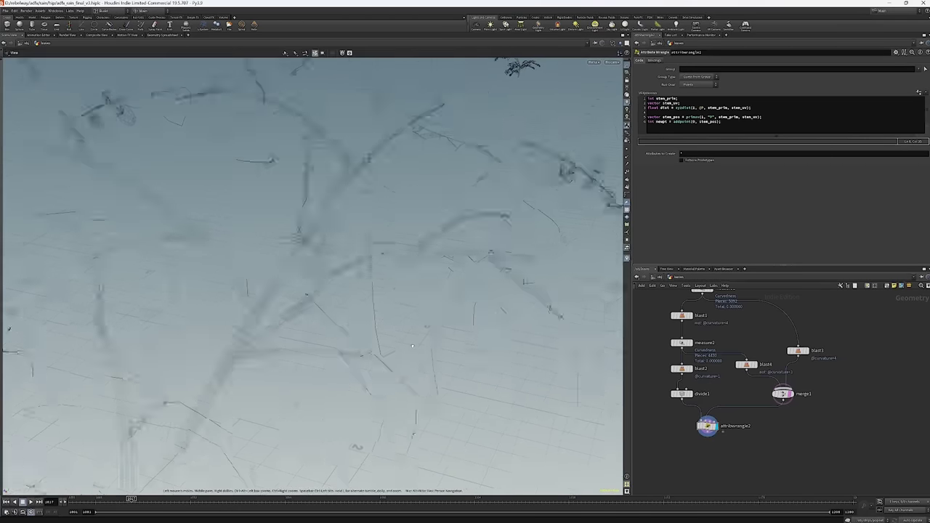
Examine the leaf outlines up close and from several angles to see where they meet the stems.
{"action": "left_click_drag", "start_coordinate": [412, 346], "coordinate": [364, 260]}
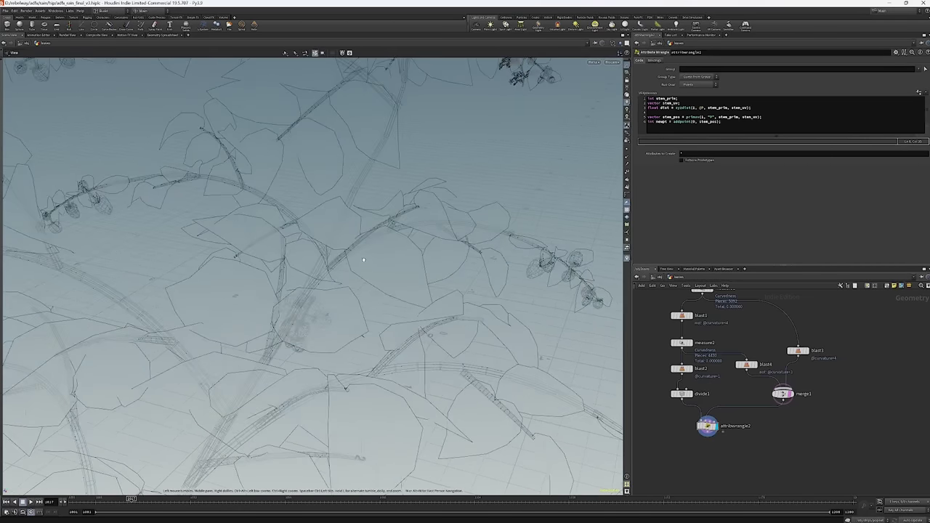
{"action": "left_click_drag", "start_coordinate": [333, 221], "coordinate": [279, 140]}
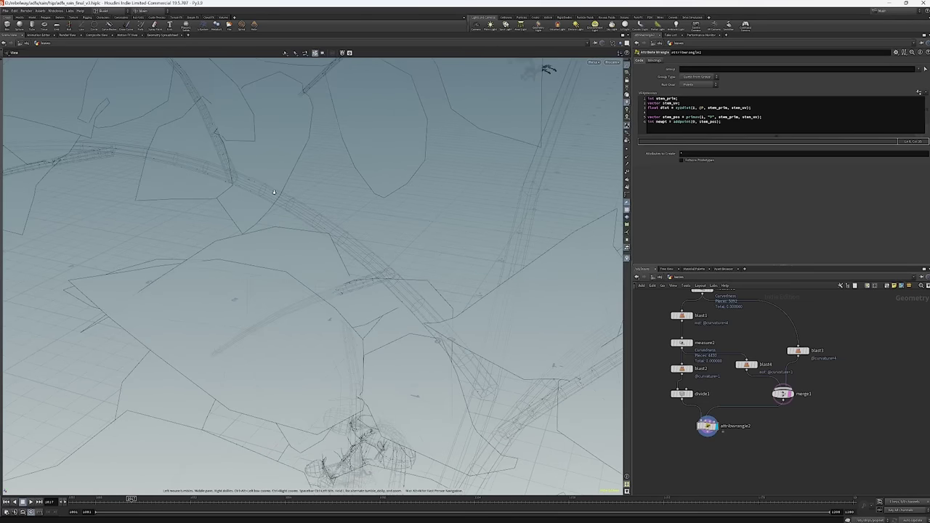
{"action": "key", "text": "Return"}
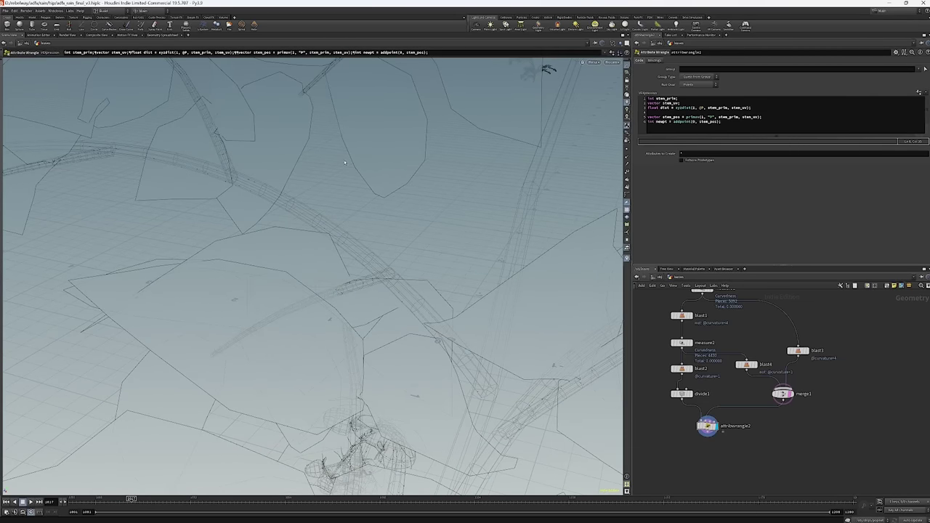
{"action": "key", "text": "Escape"}
{"action": "left_click_drag", "start_coordinate": [318, 119], "coordinate": [239, 152]}
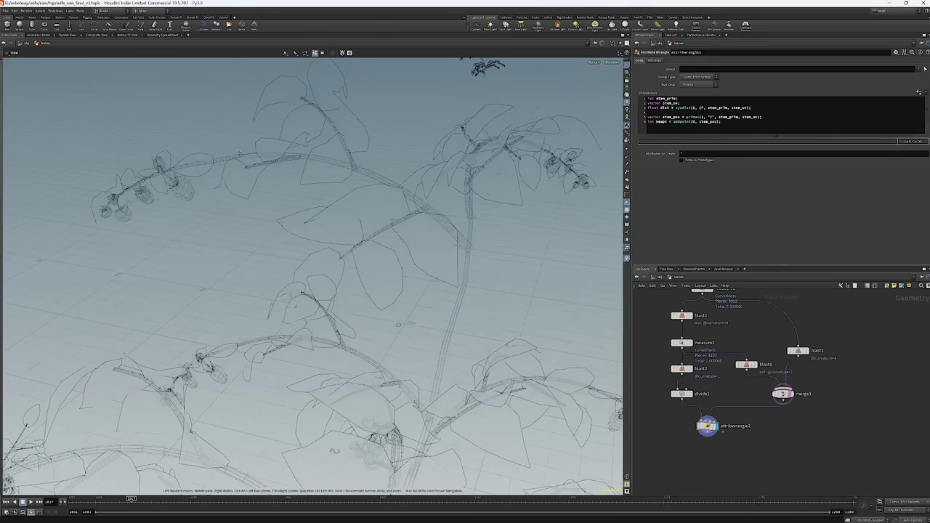
{"action": "left_click_drag", "start_coordinate": [496, 173], "coordinate": [623, 381]}
{"action": "key", "text": "Return"}
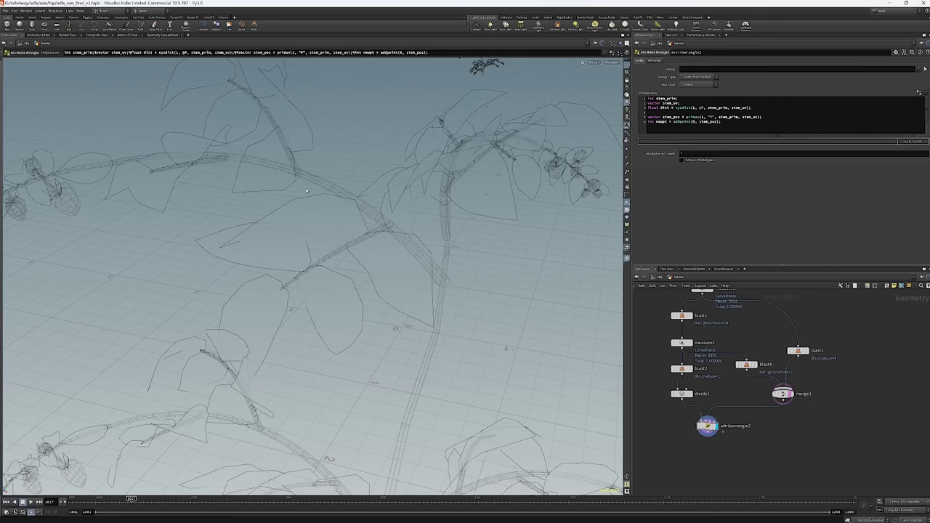
{"action": "key", "text": "Escape"}
{"action": "left_click_drag", "start_coordinate": [466, 293], "coordinate": [417, 293]}
{"action": "scroll", "coordinate": [416, 293], "scroll_direction": "up", "scroll_amount": 10}
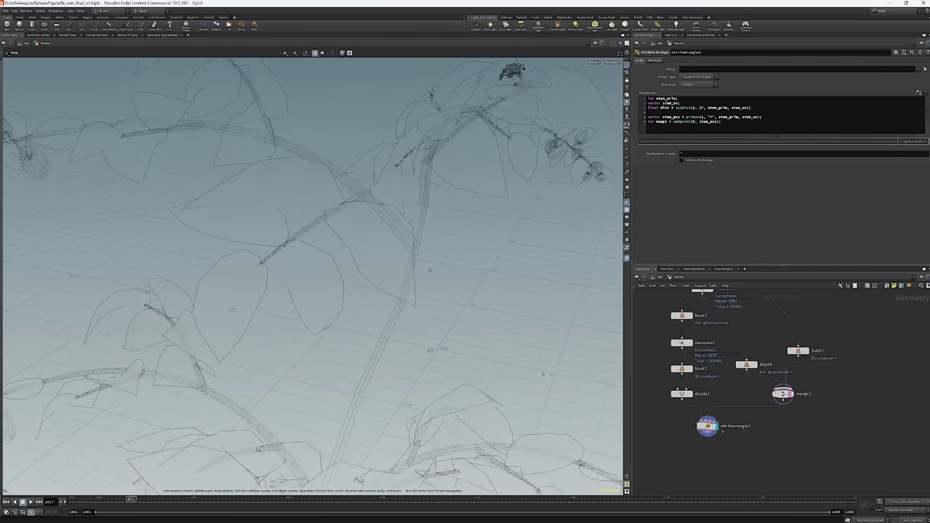
{"action": "scroll", "coordinate": [417, 293], "scroll_direction": "up", "scroll_amount": 2}
{"action": "key", "text": "Return"}
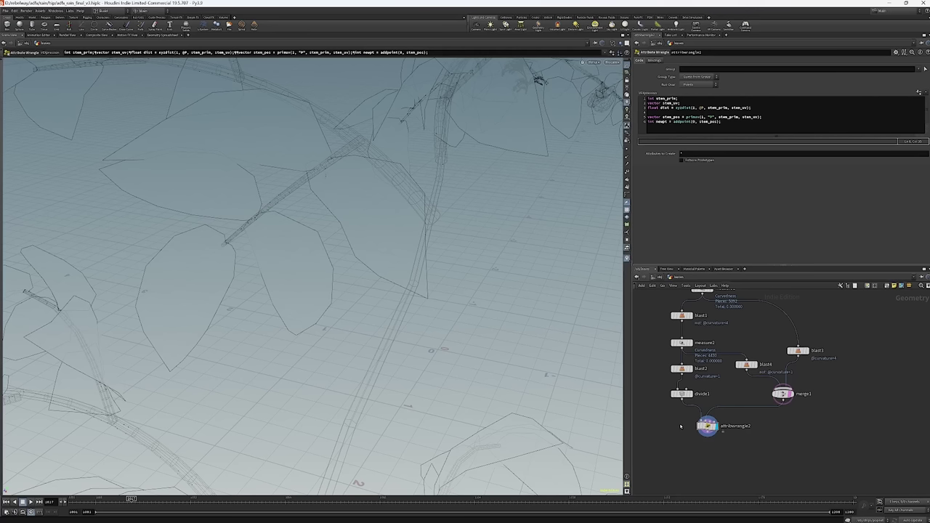
In attribwrangle2, replace the addpoint line with f@dist = dist; to store the distance as an attribute.
{"action": "mouse_move", "coordinate": [705, 426]}
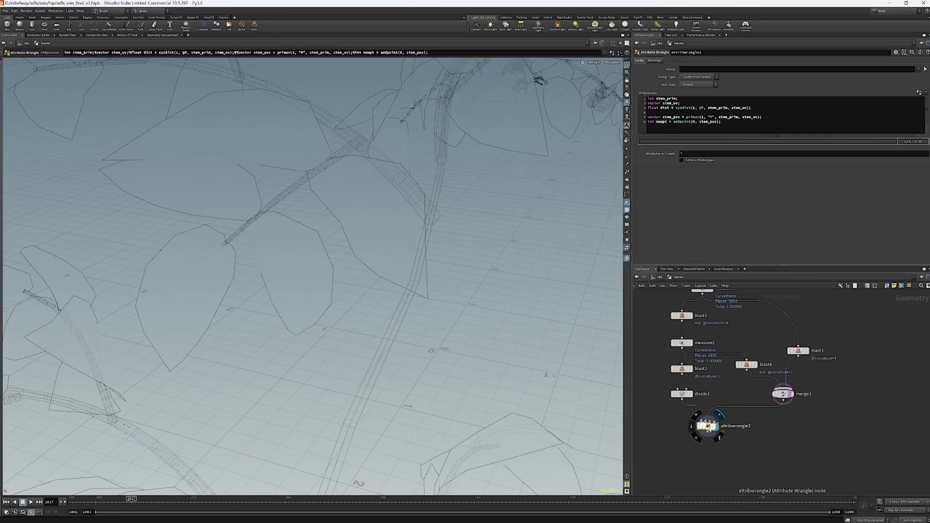
{"action": "left_click_drag", "start_coordinate": [722, 122], "coordinate": [645, 122]}
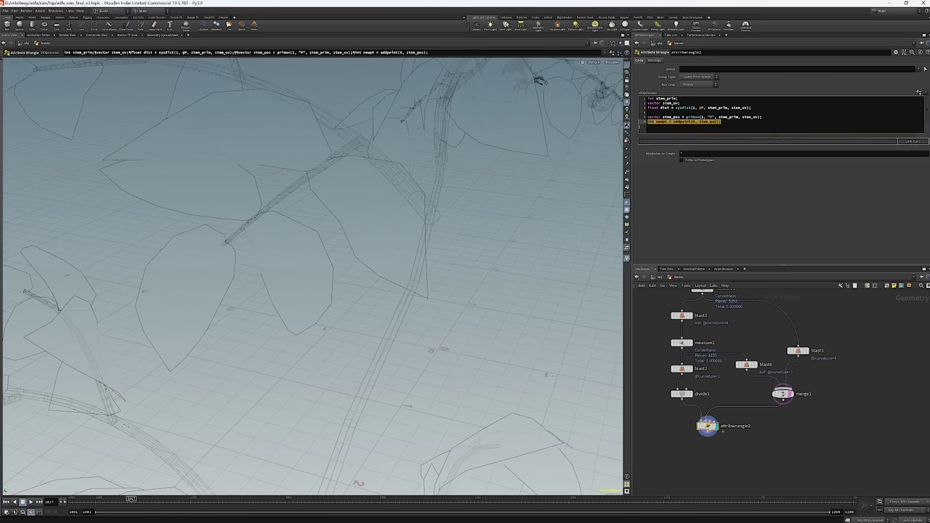
{"action": "key", "text": "BackSpace"}
{"action": "type", "text": "fl"}
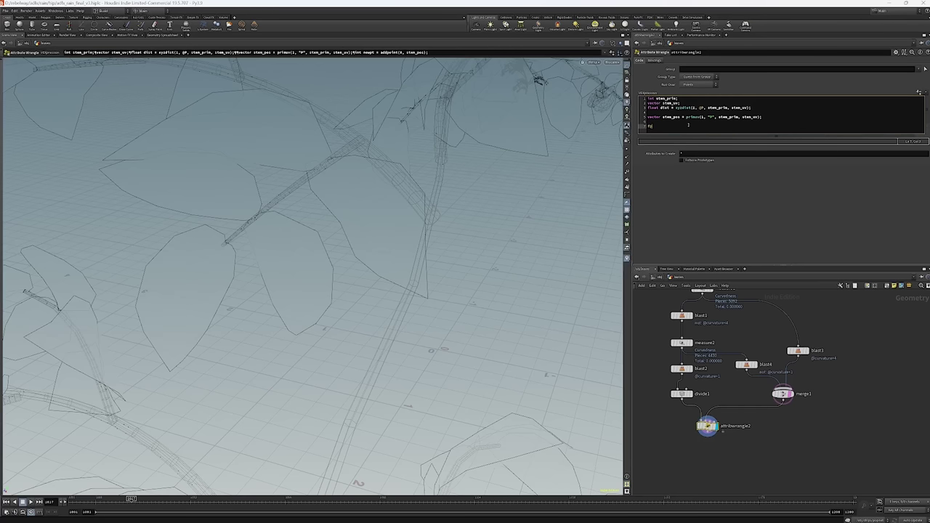
{"action": "type", "text": "dist = dist;"}
{"action": "key", "text": "Return"}
Add the lines i@stem_prim = stem_prim; and v@stem_uv = stem_uv; below the dist attribute in the wrangle code.
{"action": "type", "text": "f@"}
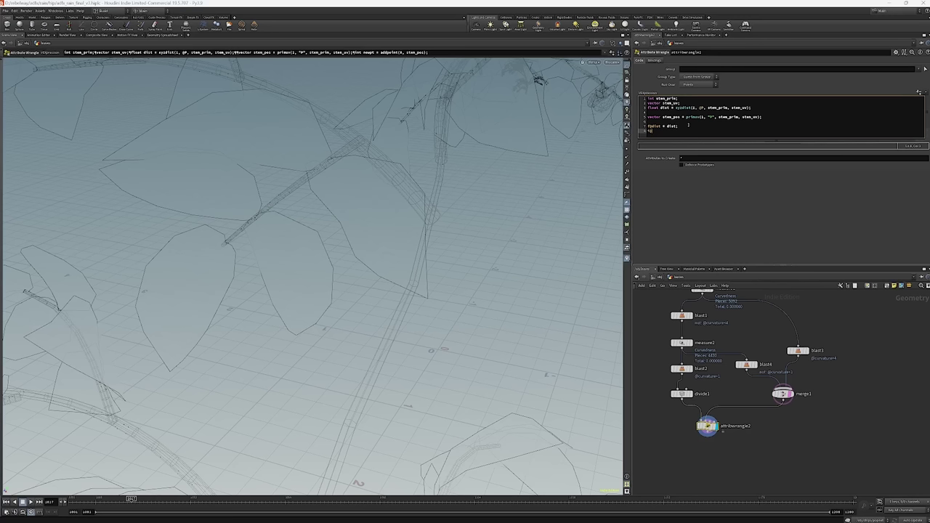
{"action": "type", "text": "stem_prim = pr"}
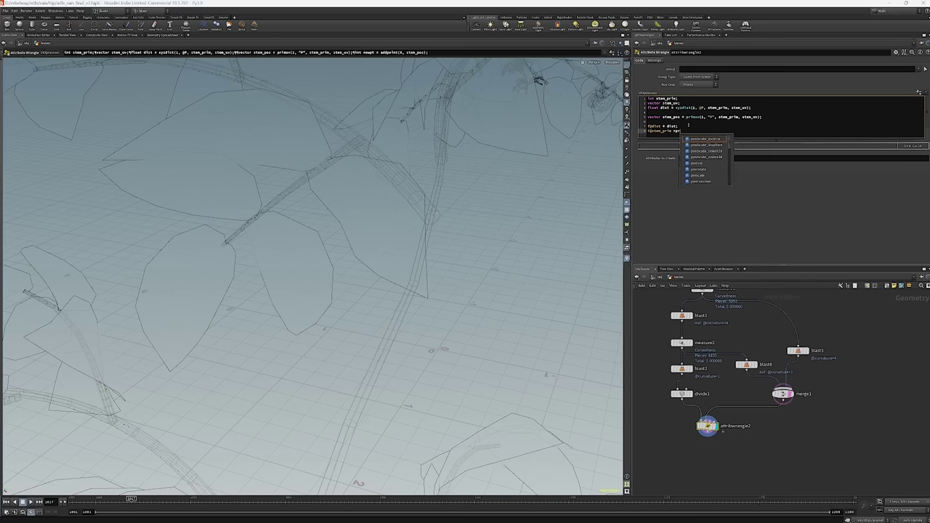
{"action": "key", "text": "BackSpace"}
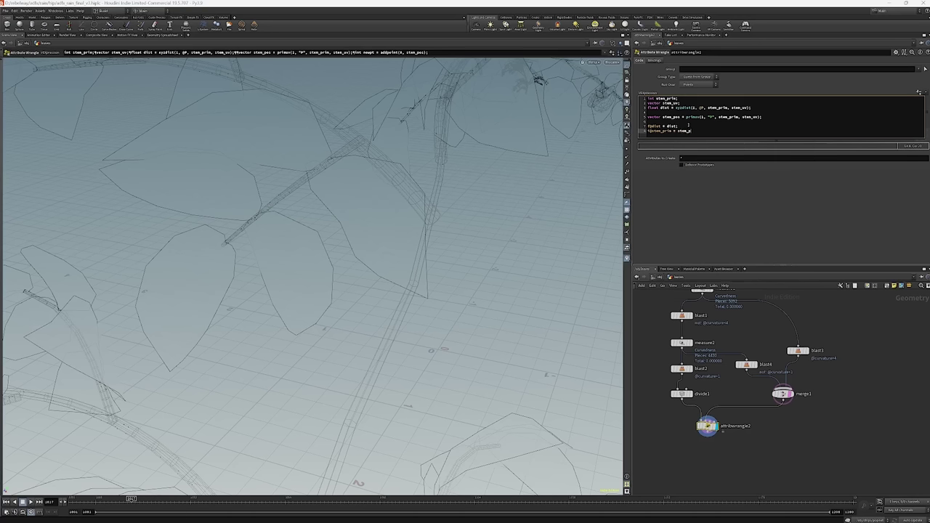
{"action": "type", "text": "stem_prim;"}
{"action": "key", "text": "Return"}
{"action": "type", "text": "v@stem_uv"}
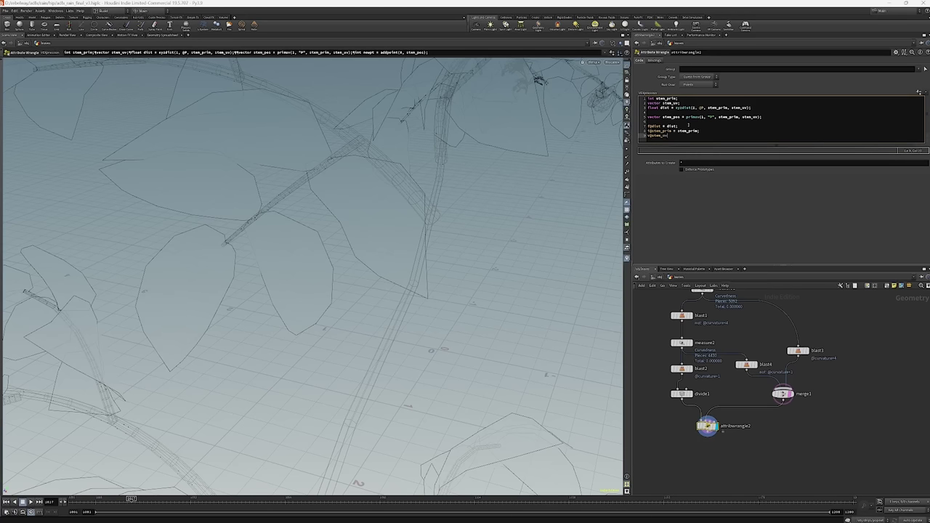
{"action": "type", "text": " = stem_uv;"}
Add a new Attribute Wrangle below attribwrangle2, connect attribwrangle2 to its first input and display it.
{"action": "middle_click_drag", "start_coordinate": [718, 455], "coordinate": [726, 398]}
{"action": "key", "text": "Tab"}
{"action": "mouse_move", "coordinate": [724, 248]}
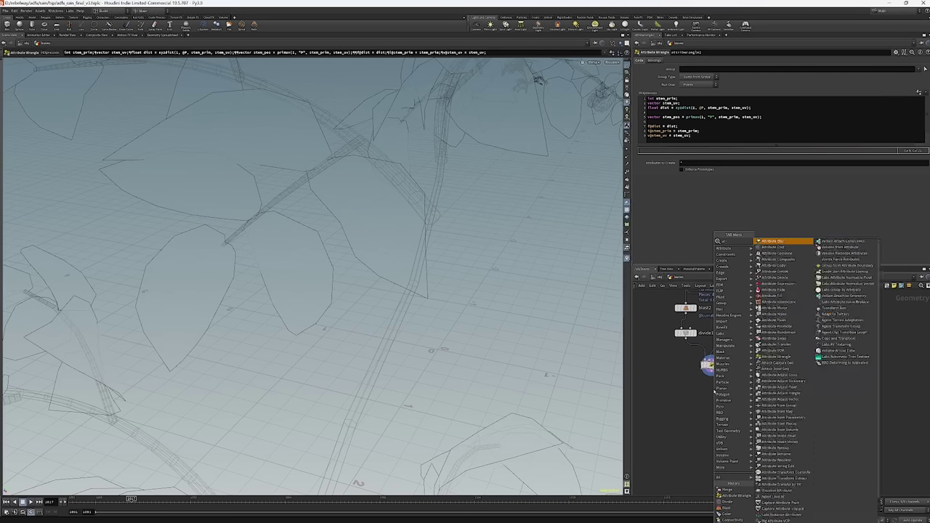
{"action": "left_click", "coordinate": [734, 496]}
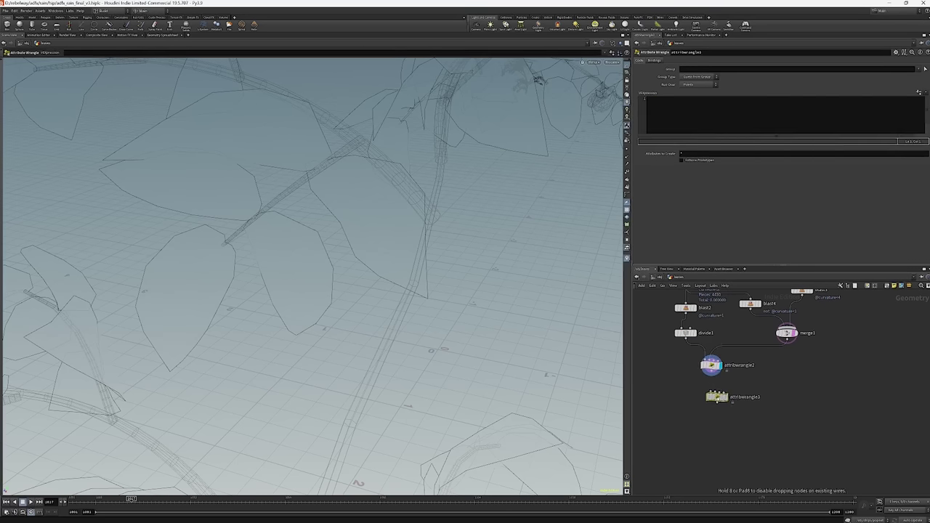
{"action": "left_click", "coordinate": [717, 397]}
{"action": "left_click", "coordinate": [711, 375]}
{"action": "left_click", "coordinate": [712, 387]}
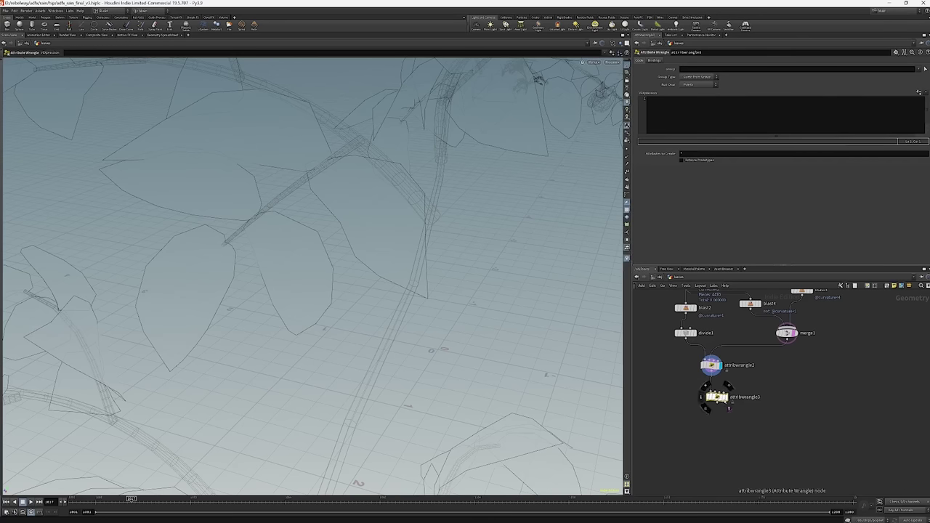
Connect merge1 to the second input of attribwrangle3 and shift the node slightly sideways.
{"action": "left_click", "coordinate": [788, 342]}
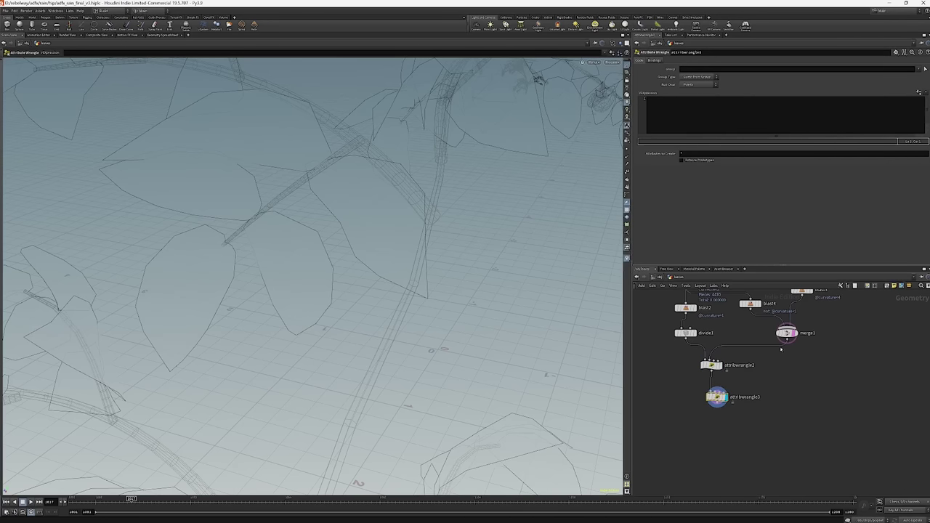
{"action": "left_click", "coordinate": [719, 390]}
{"action": "left_click_drag", "start_coordinate": [719, 391], "coordinate": [733, 392]}
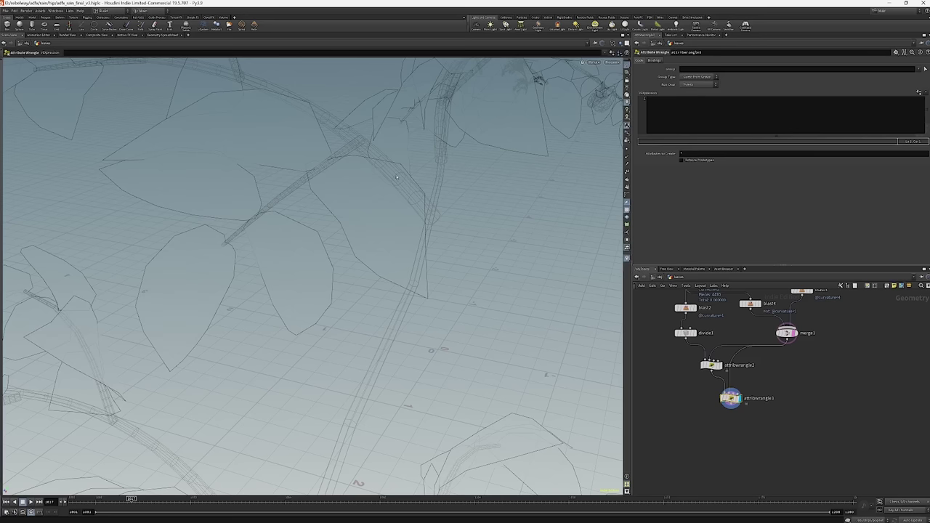
Set attribwrangle3 to run over Primitives.
{"action": "left_click", "coordinate": [702, 85]}
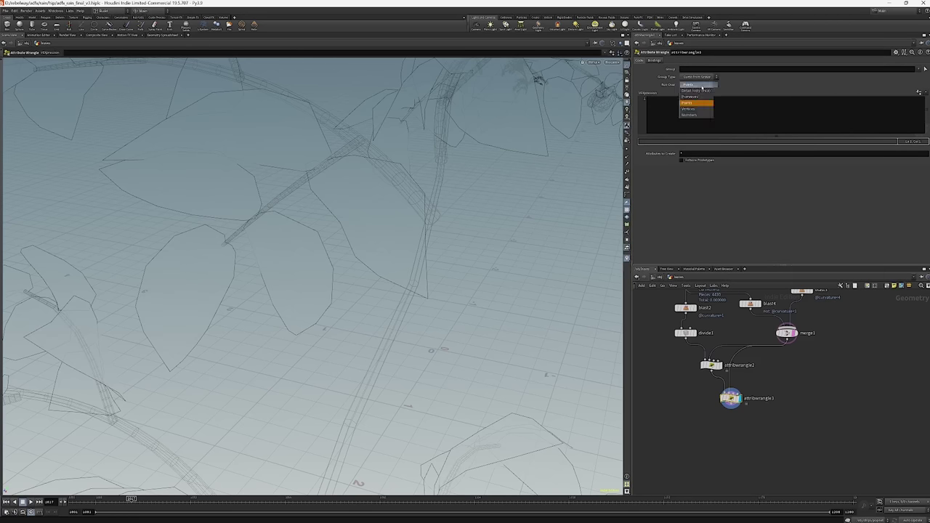
{"action": "left_click", "coordinate": [696, 95]}
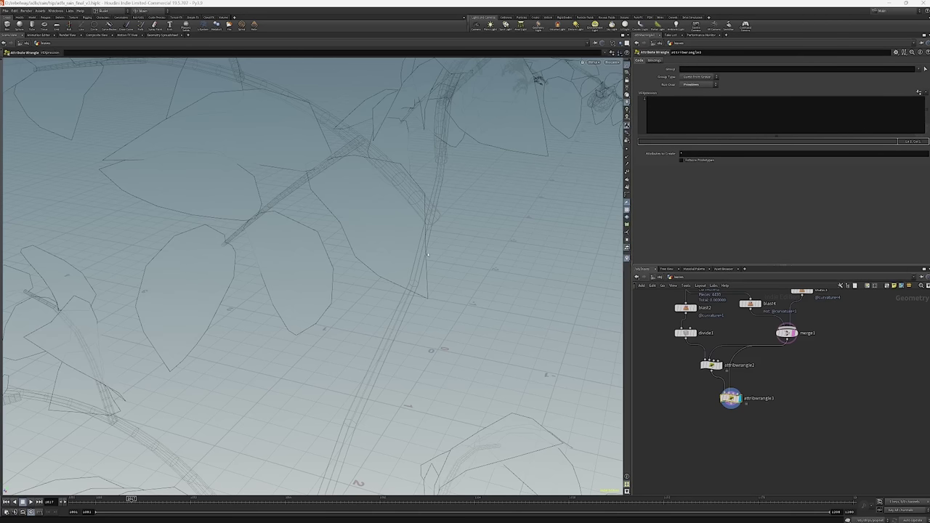
{"action": "left_click_drag", "start_coordinate": [416, 177], "coordinate": [334, 207], "text": "alt"}
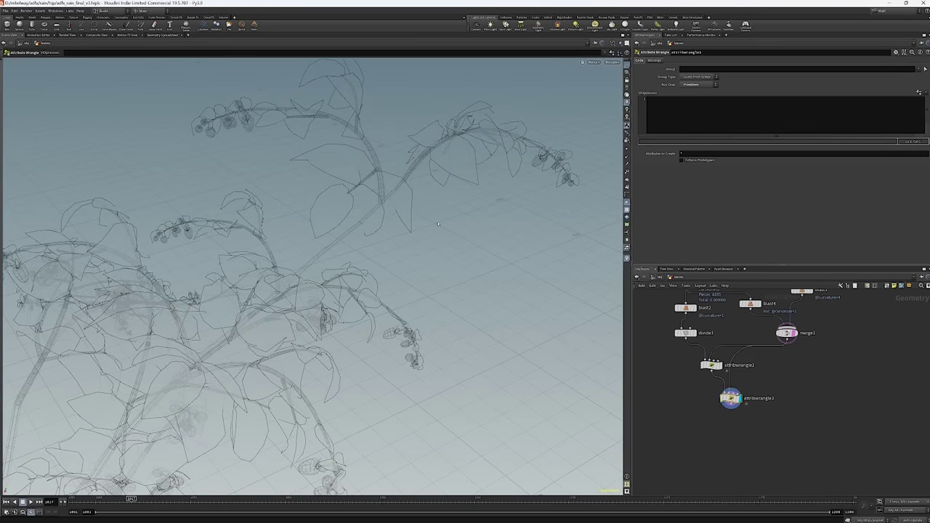
{"action": "left_click_drag", "start_coordinate": [378, 262], "coordinate": [334, 269], "text": "alt"}
{"action": "left_click", "coordinate": [690, 107]}
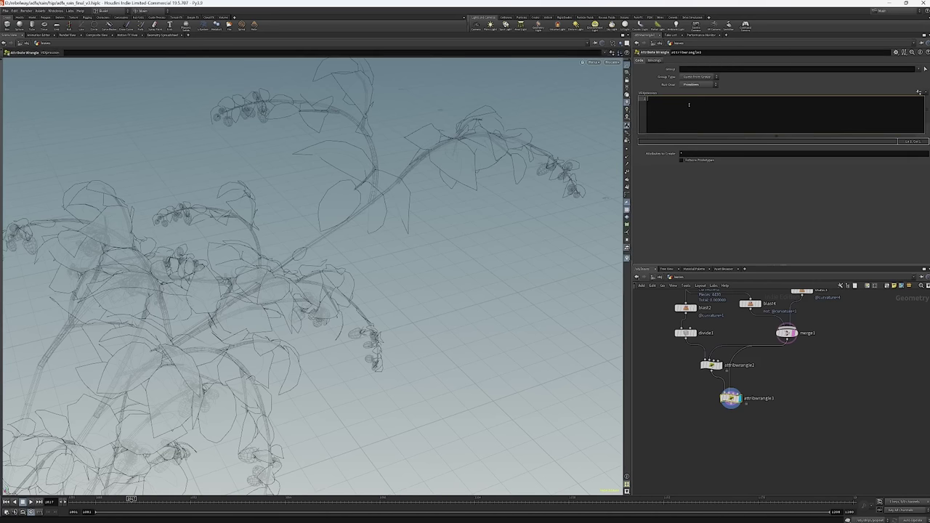
{"action": "type", "text": "int"}
{"action": "left_click", "coordinate": [689, 107]}
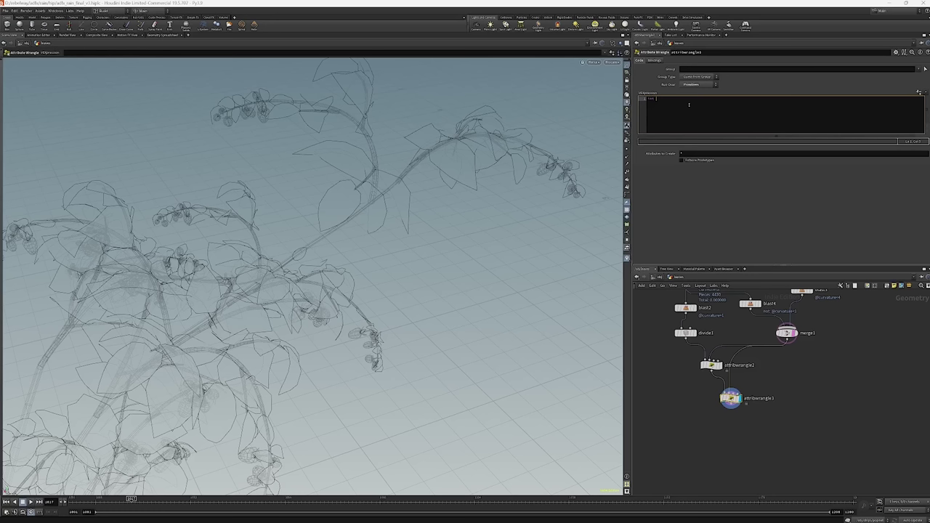
{"action": "type", "text": "ts"}
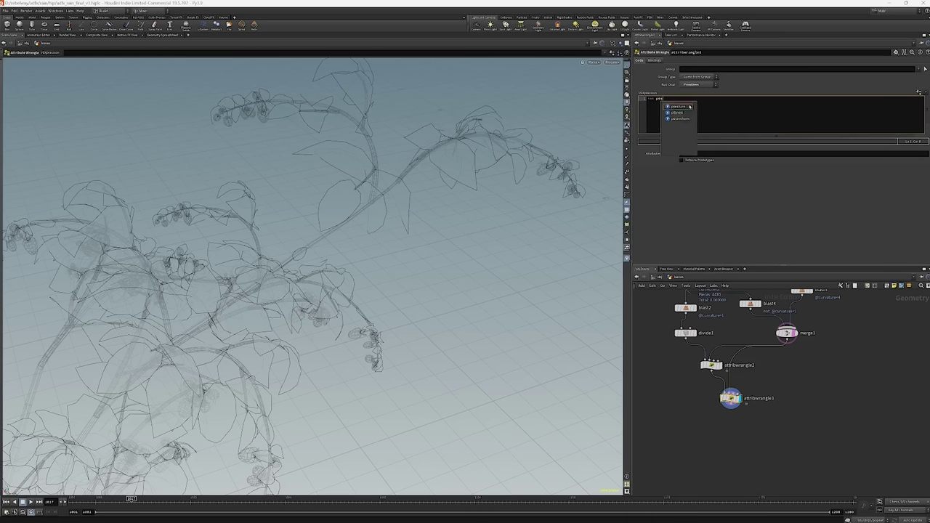
{"action": "type", "text": "["}
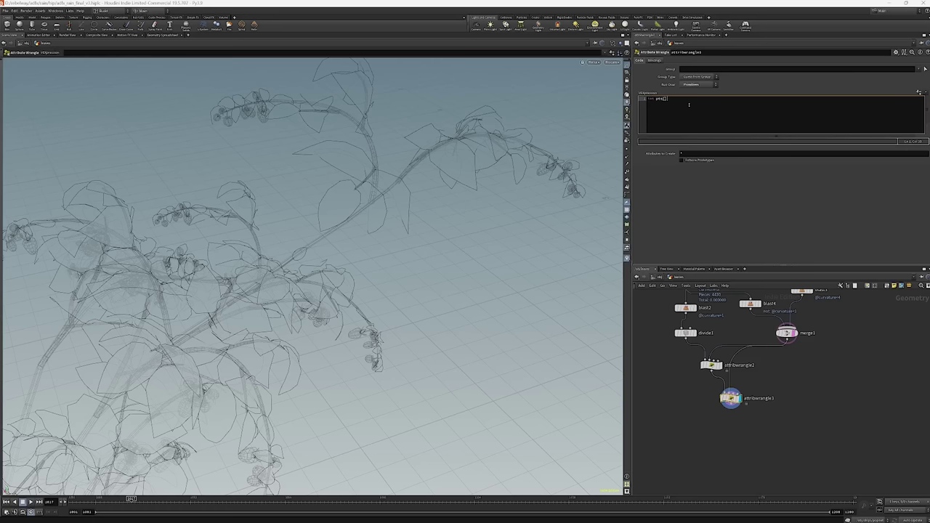
{"action": "type", "text": "] = primpoints("}
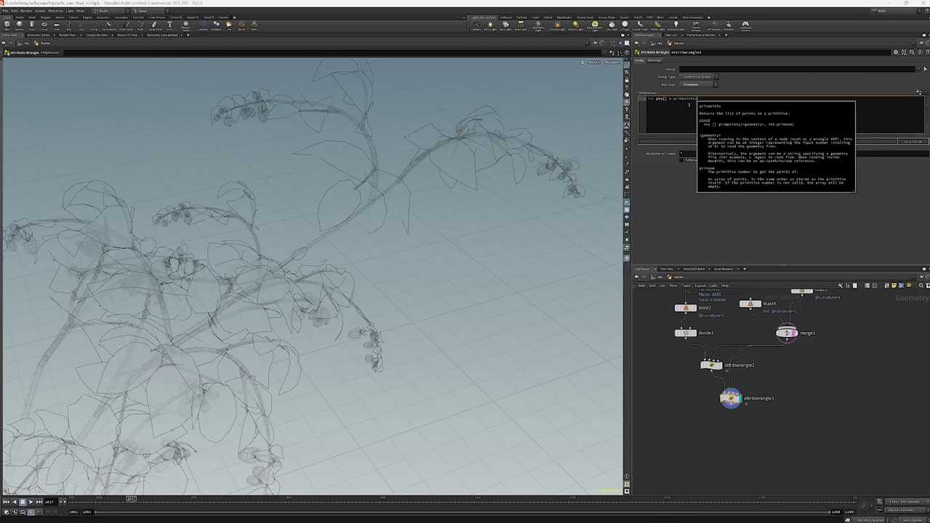
{"action": "type", "text": "0, "}
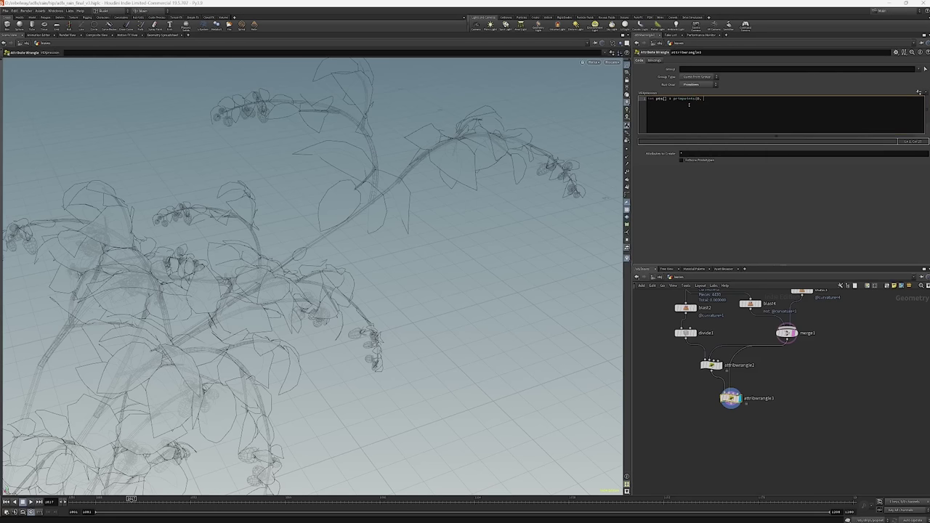
{"action": "type", "text": "@prim"}
{"action": "type", "text": ";"}
{"action": "key", "text": "Return"}
{"action": "key", "text": "Return"}
{"action": "type", "text": "i"}
{"action": "key", "text": "Escape"}
{"action": "type", "text": "[]@den = pts;"}
{"action": "left_click", "coordinate": [697, 409]}
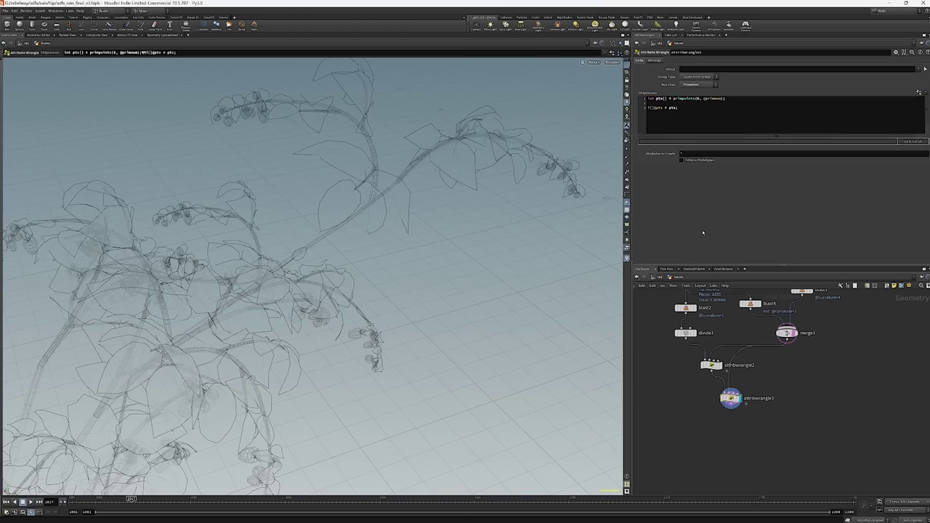
{"action": "left_click", "coordinate": [158, 35]}
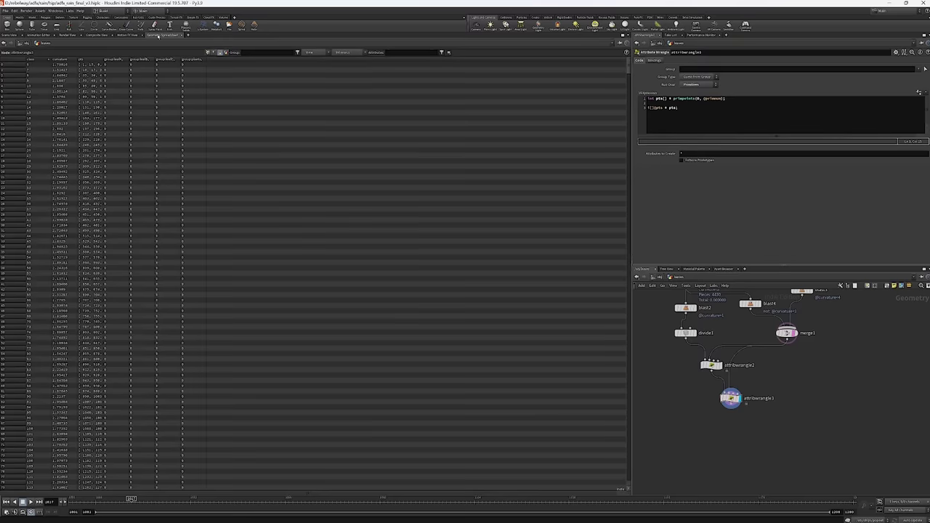
{"action": "left_click_drag", "start_coordinate": [102, 59], "coordinate": [283, 76]}
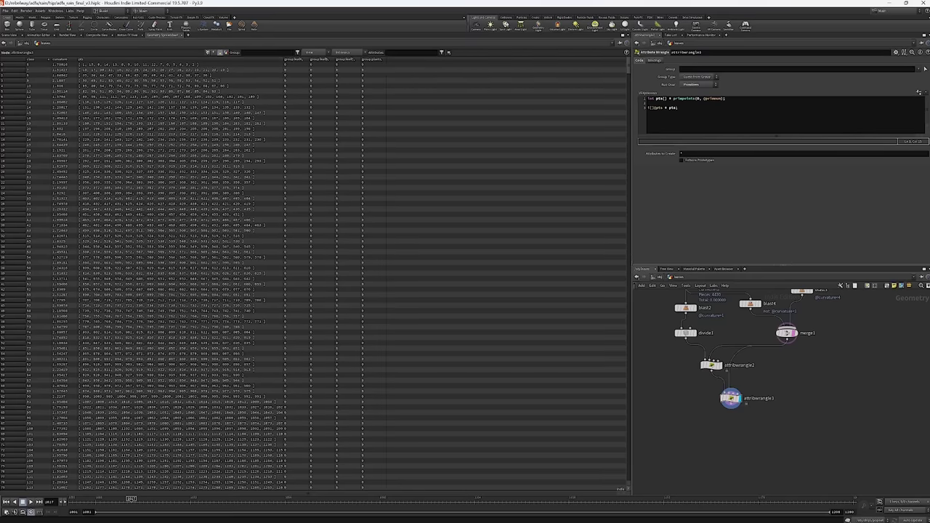
{"action": "key", "text": "Home"}
{"action": "key", "text": "shift+Down"}
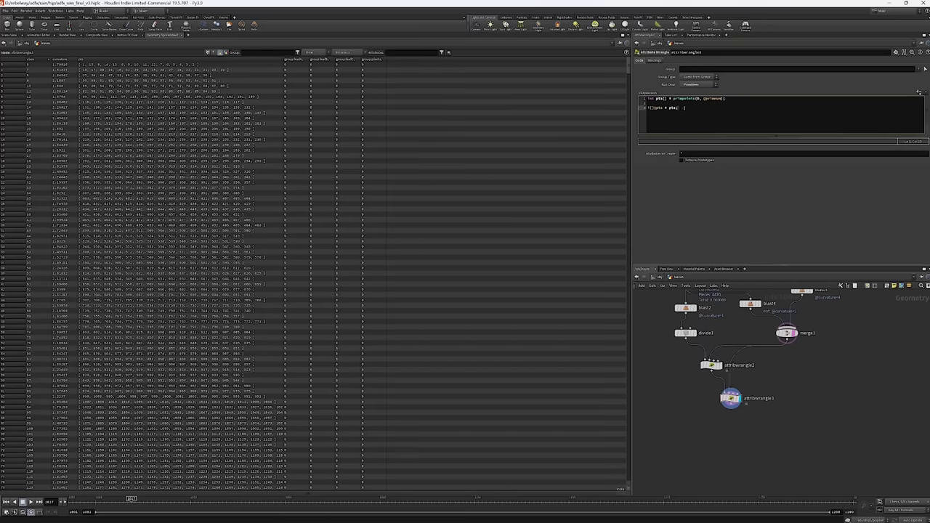
{"action": "key", "text": "BackSpace"}
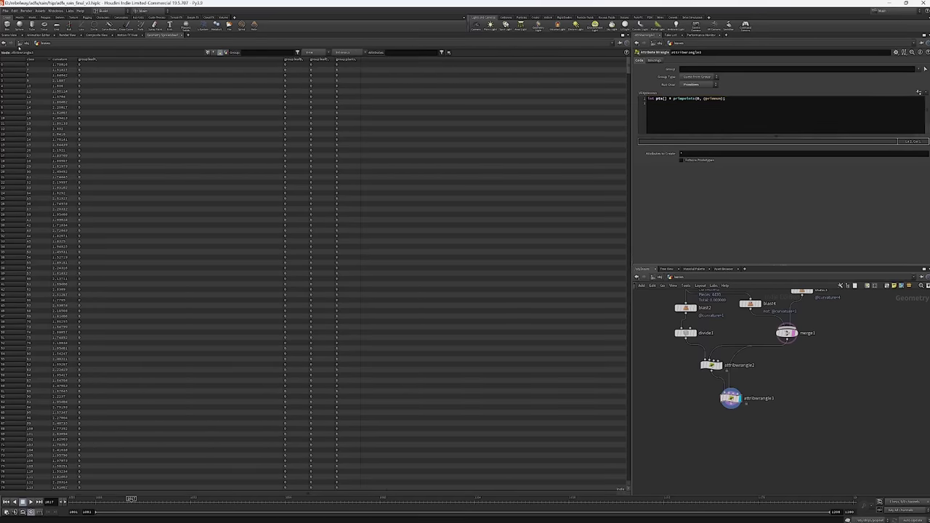
{"action": "left_click", "coordinate": [9, 34]}
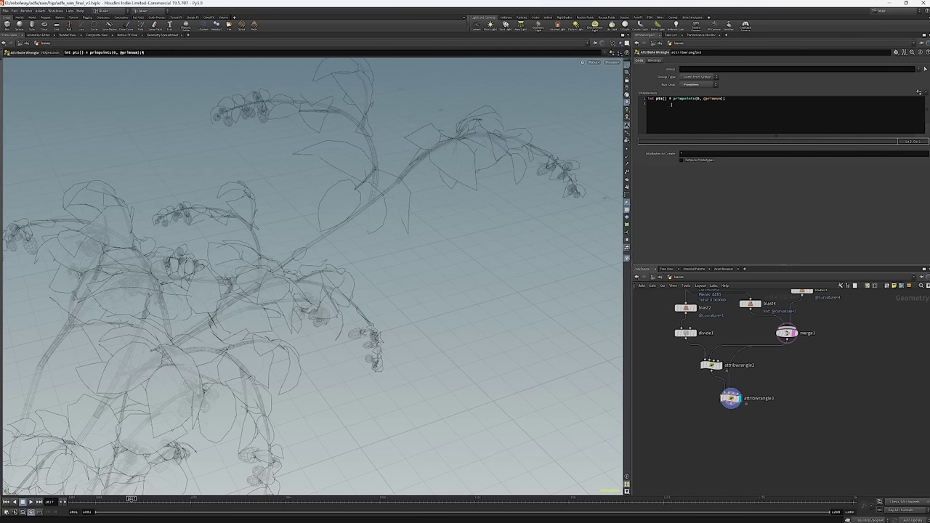
{"action": "left_click", "coordinate": [670, 105]}
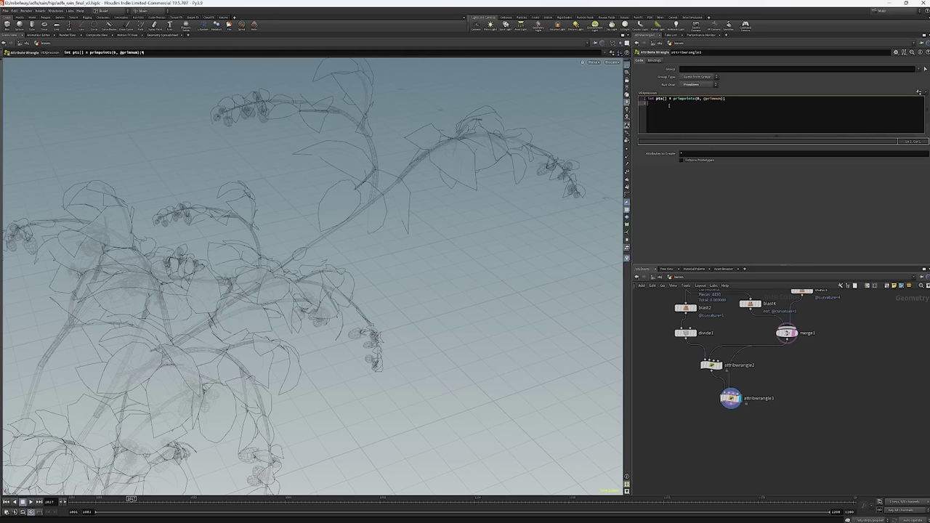
{"action": "type", "text": "i[]@pts = pts;"}
{"action": "key", "text": "Return"}
{"action": "type", "text": "for"}
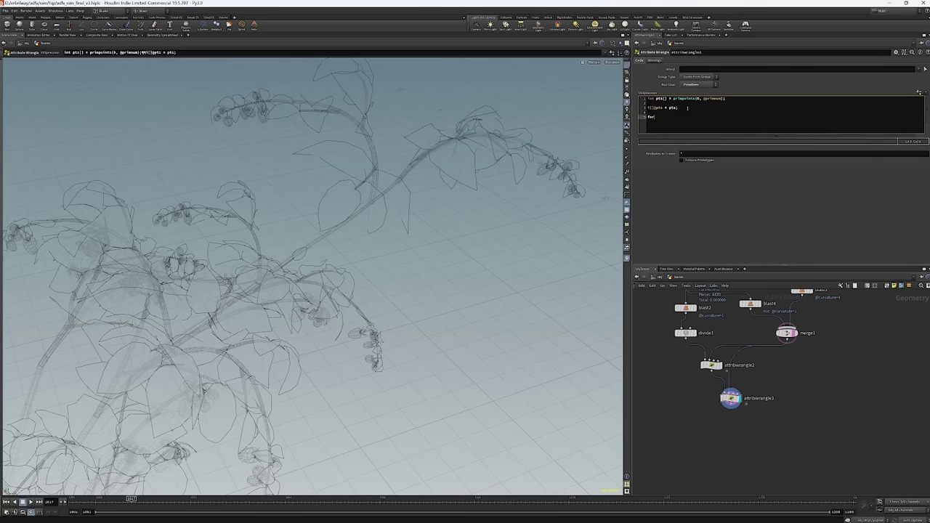
{"action": "type", "text": "each("}
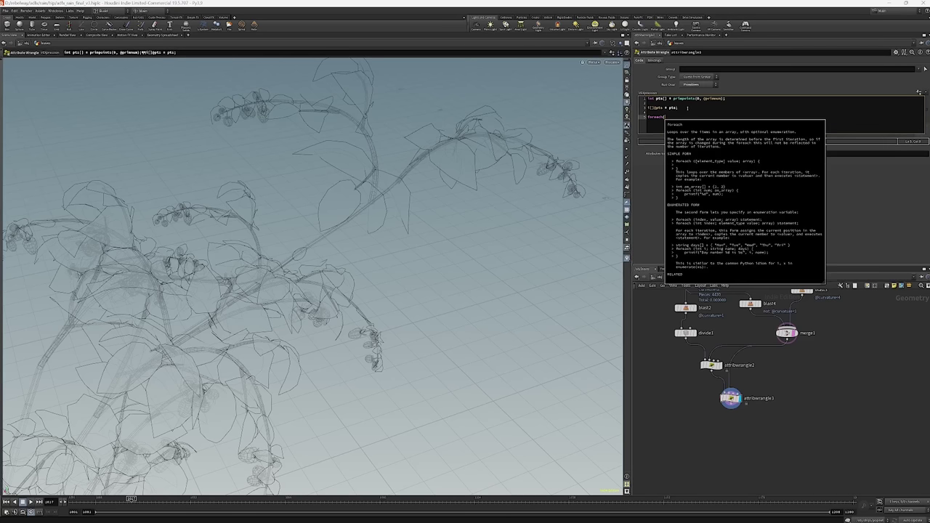
{"action": "type", "text": "in"}
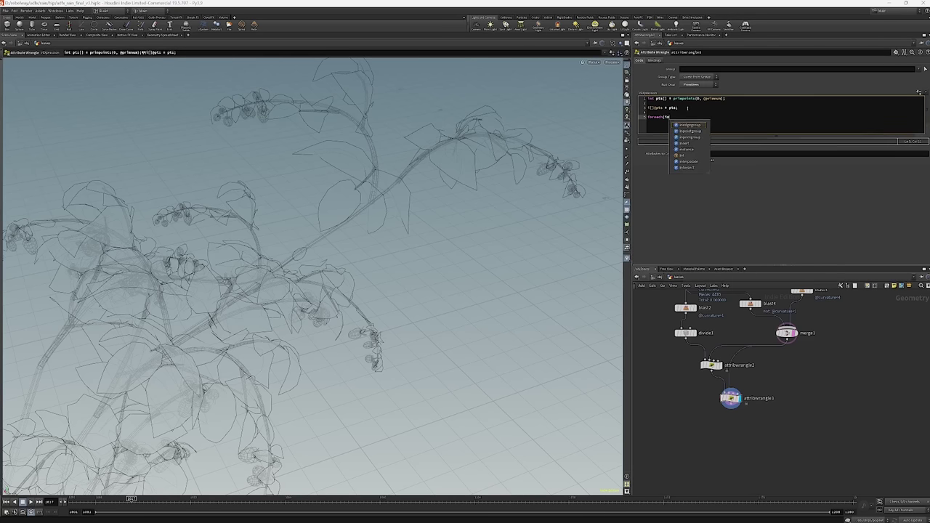
{"action": "type", "text": "t pt"}
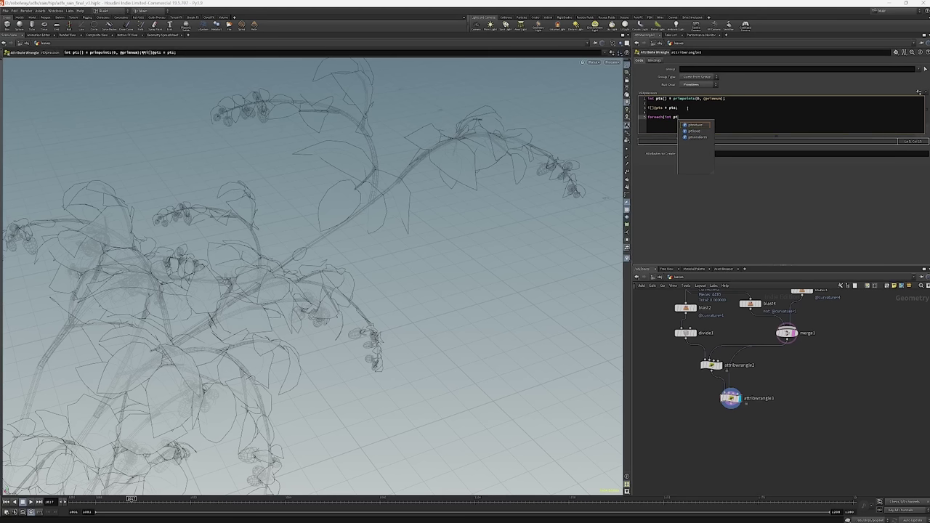
{"action": "type", "text": "; pt"}
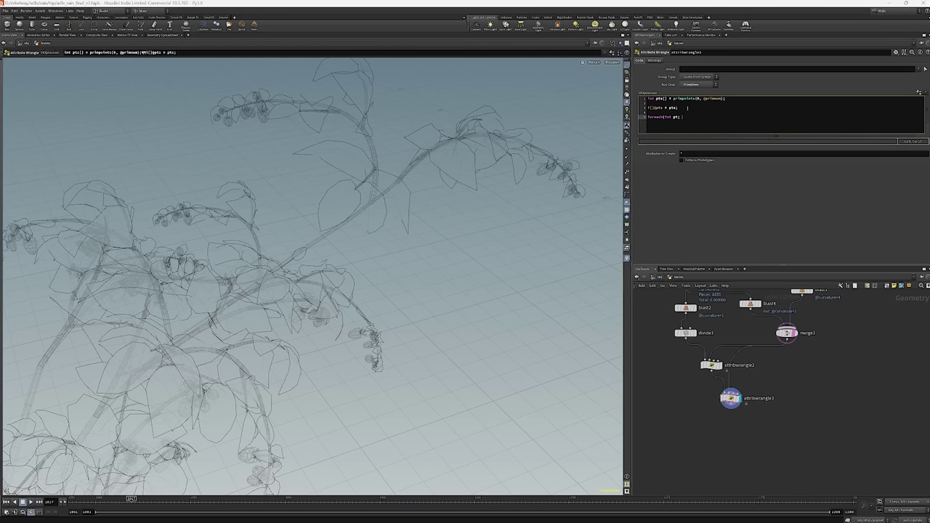
{"action": "key", "text": "Escape"}
{"action": "key", "text": "Return"}
{"action": "type", "text": "}"}
Declare float cur_dist; directly below the primpoints line.
{"action": "key", "text": "BackSpace"}
{"action": "key", "text": "BackSpace"}
{"action": "type", "text": "loat[cur_dist;"}
Inside the foreach loop, assign cur_dist = point(0, "dist", pt); and leave blank lines below it.
{"action": "key", "text": "Down"}
{"action": "key", "text": "Down"}
{"action": "key", "text": "Down"}
{"action": "key", "text": "End"}
{"action": "key", "text": "Return"}
{"action": "type", "text": "cur"}
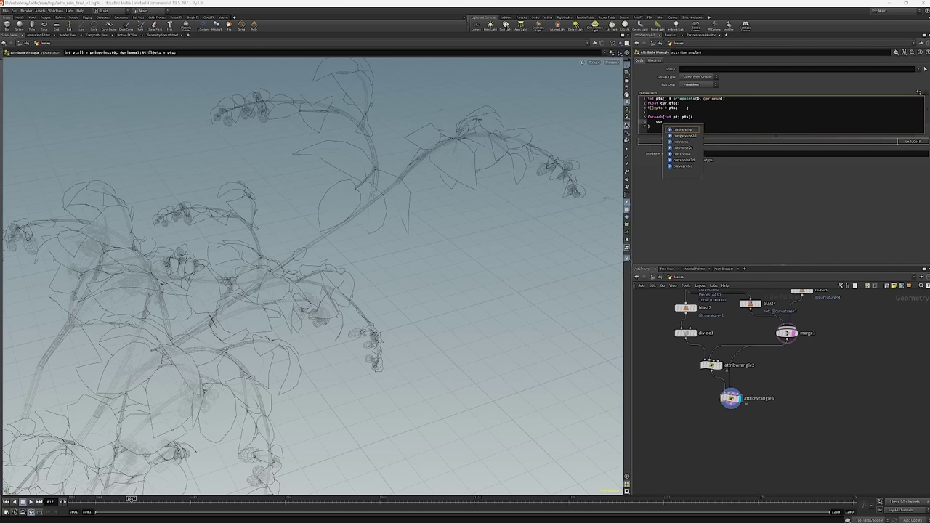
{"action": "type", "text": "_dist"}
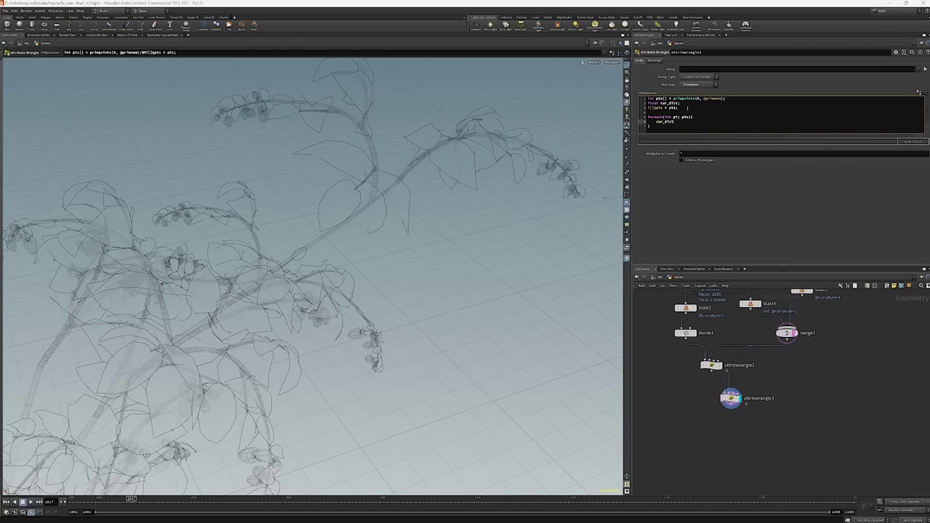
{"action": "type", "text": " = point("}
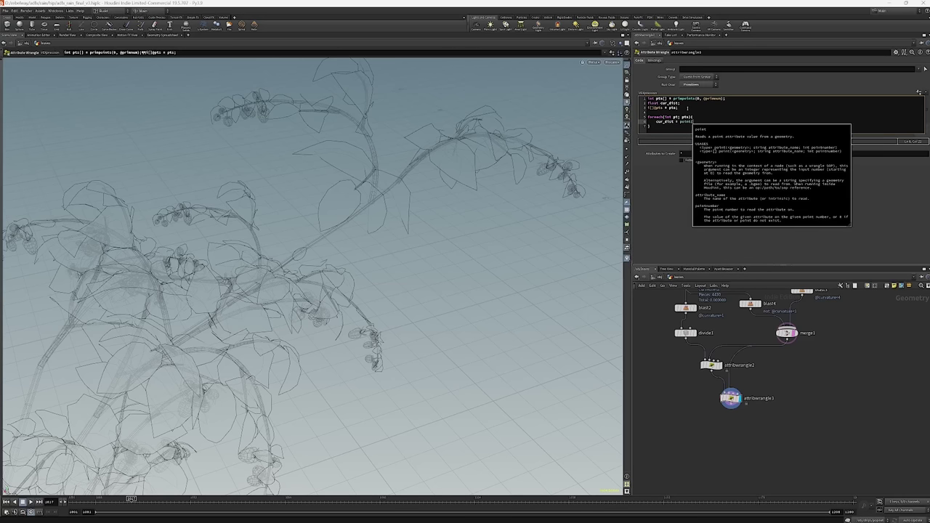
{"action": "type", "text": "0, \"di"}
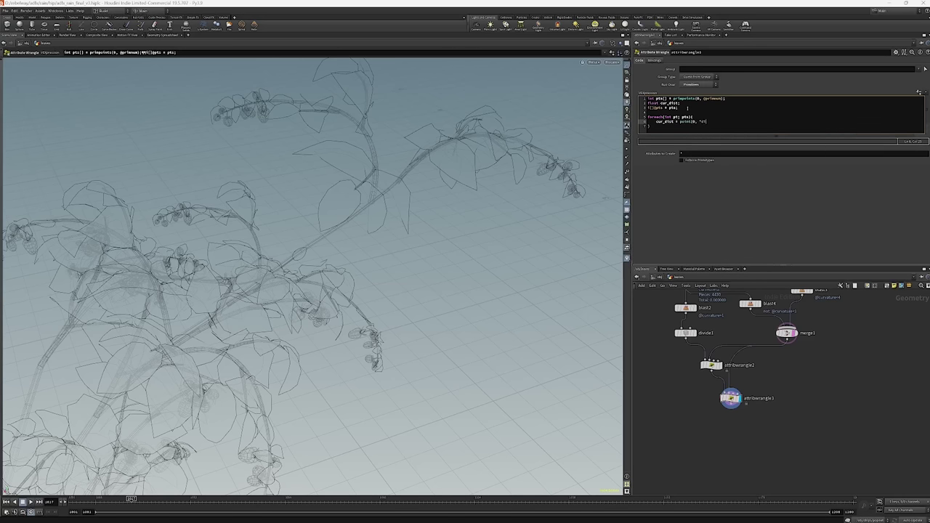
{"action": "type", "text": "st\", pt"}
{"action": "key", "text": "Return"}
{"action": "key", "text": "Return"}
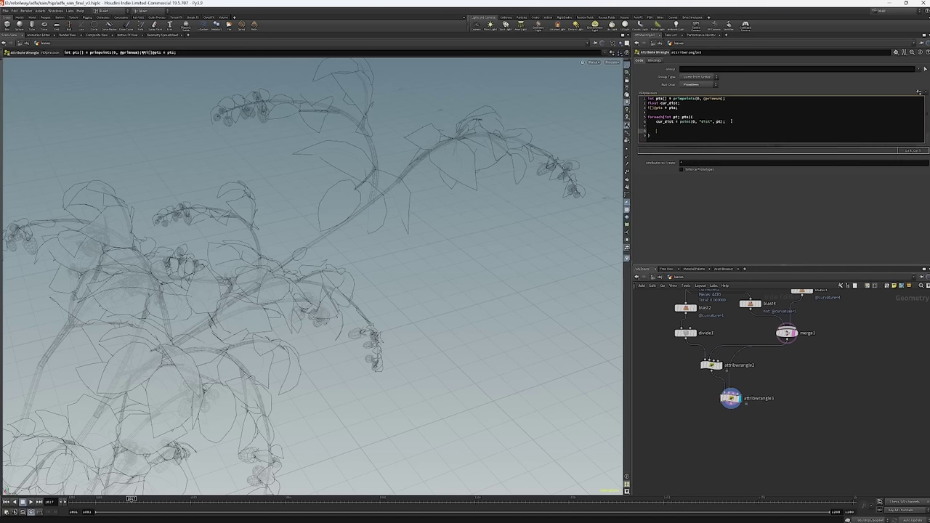
Add an empty if(cur_dist < min_dist){ } block below the cur_dist assignment in the loop.
{"action": "type", "text": "if(cu"}
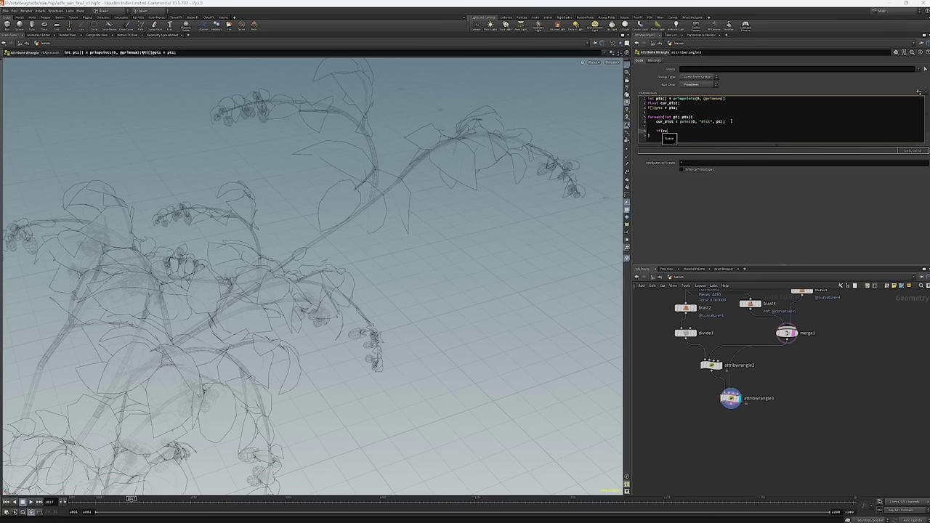
{"action": "type", "text": "r_dist < min_dist){"}
{"action": "key", "text": "Return"}
{"action": "key", "text": "Return"}
{"action": "type", "text": "}"}
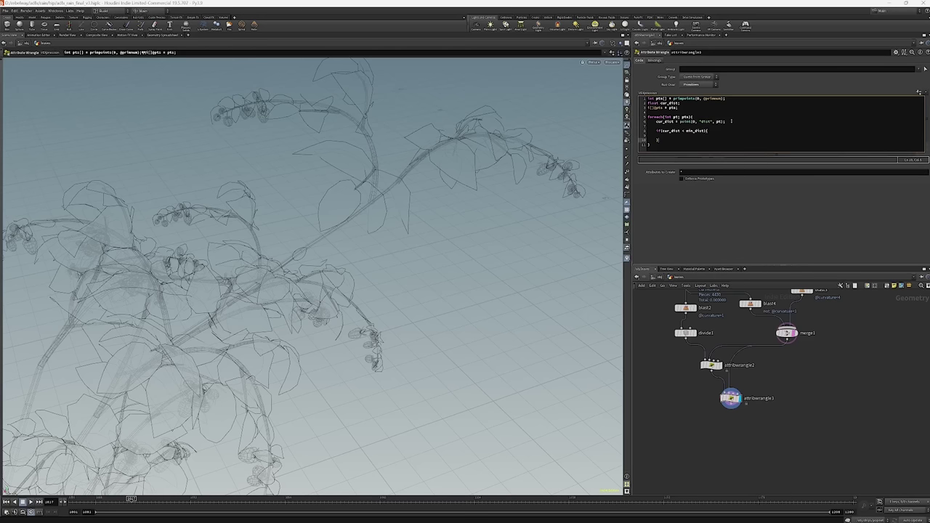
Declare float min_dist = 1000; on a new line below the cur_dist declaration.
{"action": "key", "text": "Up"}
{"action": "key", "text": "Up"}
{"action": "key", "text": "Up"}
{"action": "key", "text": "Up"}
{"action": "key", "text": "Up"}
{"action": "key", "text": "Up"}
{"action": "key", "text": "Up"}
{"action": "key", "text": "Up"}
{"action": "key", "text": "Return"}
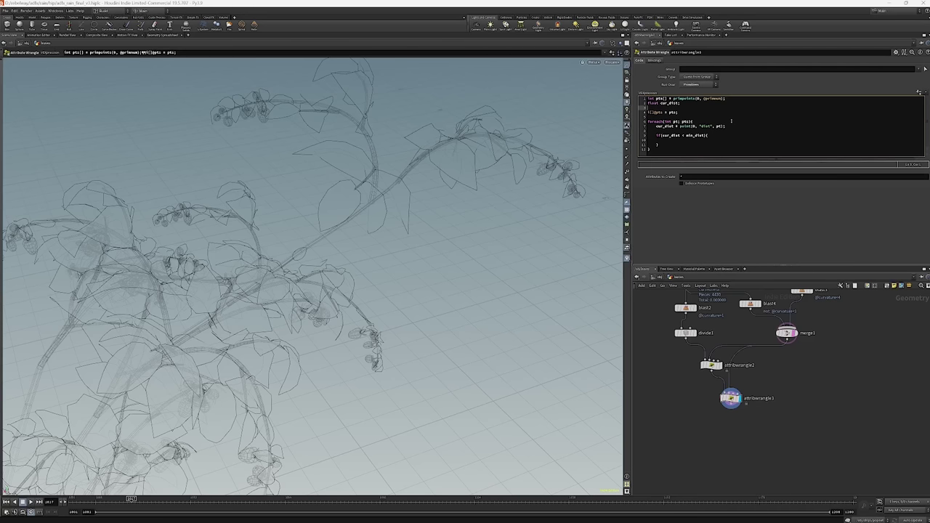
{"action": "type", "text": "float min_dist = 1000;"}
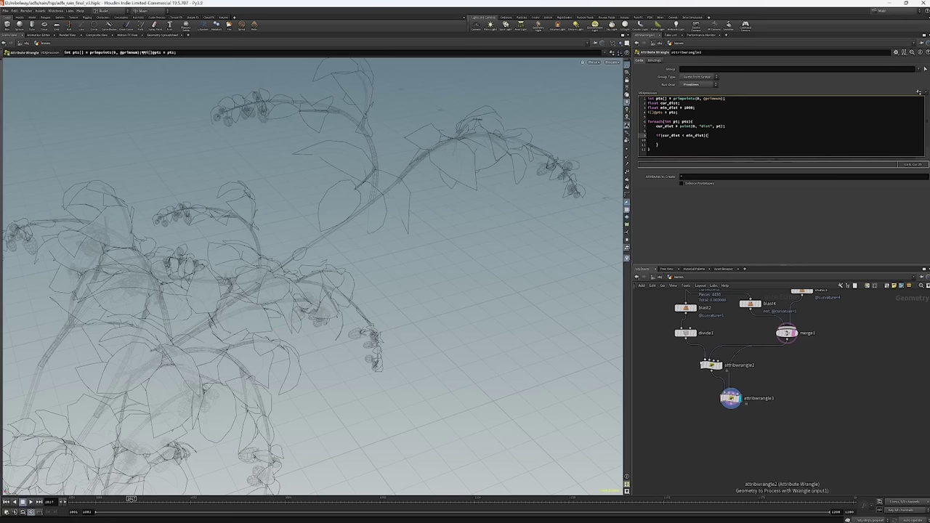
Inspect attribwrangle2's point values in the Geometry Spreadsheet sorted by dist, and return to the 3D scene view.
{"action": "left_click", "coordinate": [703, 366]}
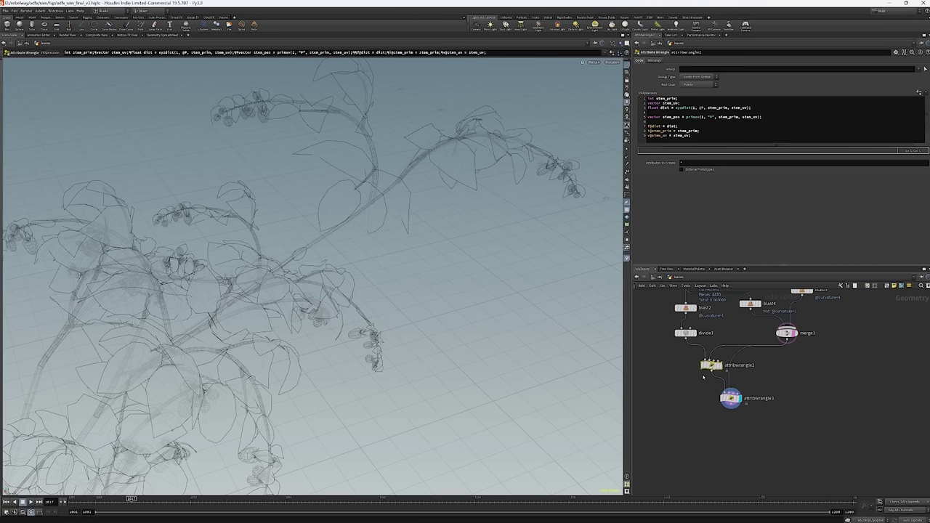
{"action": "left_click", "coordinate": [155, 35]}
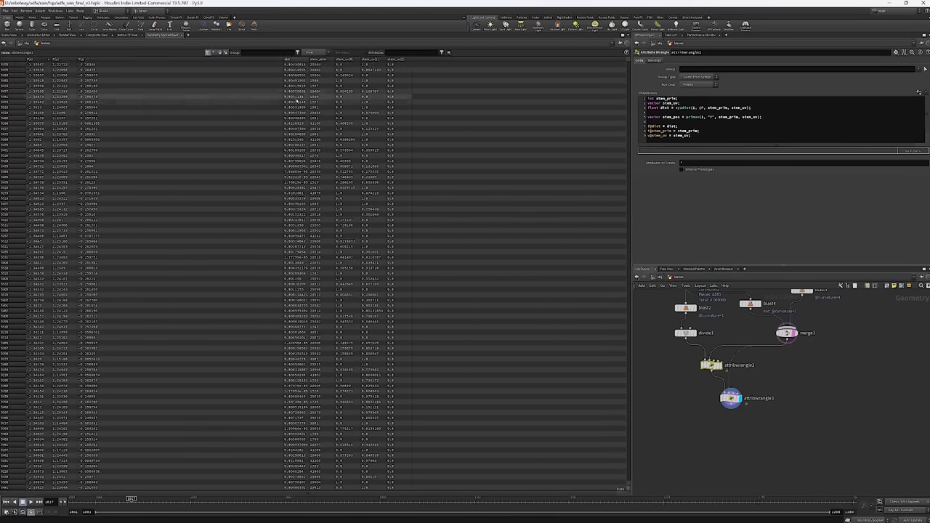
{"action": "left_click", "coordinate": [295, 60]}
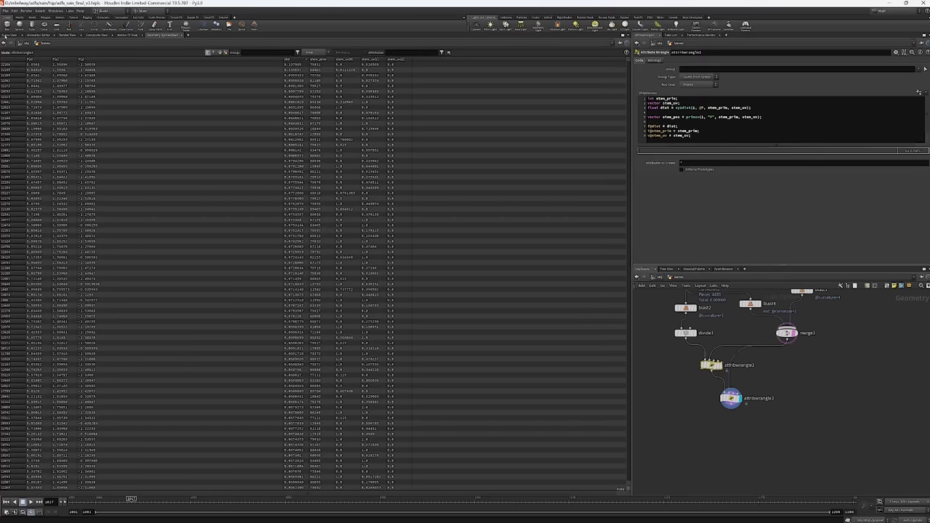
{"action": "left_click", "coordinate": [9, 34]}
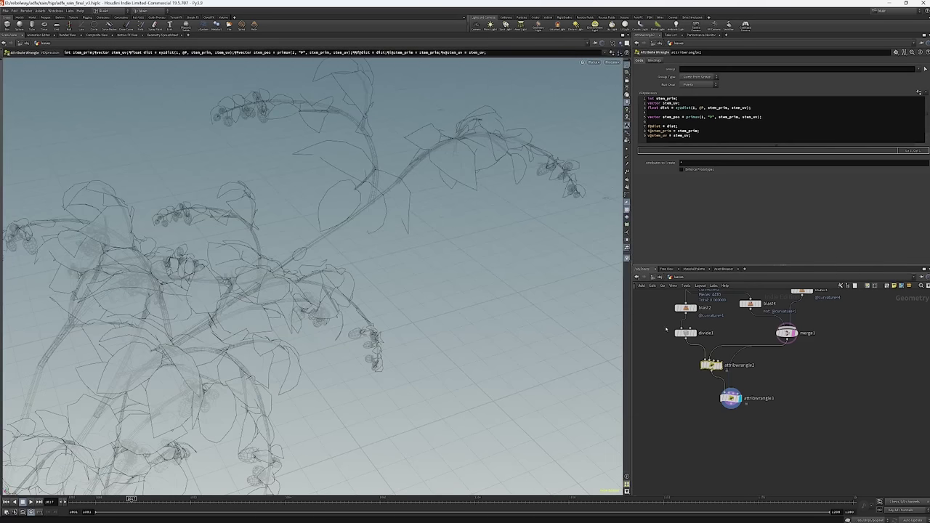
In attribwrangle3, enter min_dist = cur_dist; inside the if block and apply the code.
{"action": "left_click", "coordinate": [732, 398]}
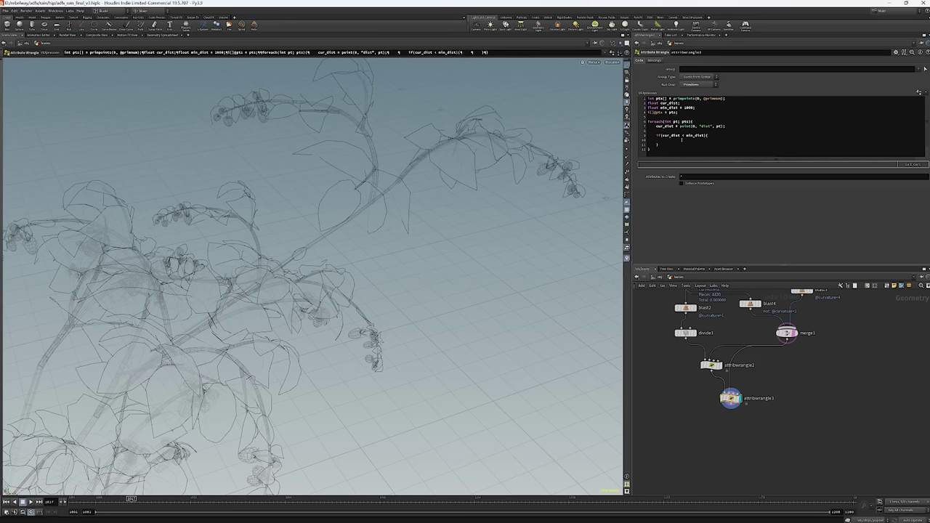
{"action": "left_click", "coordinate": [682, 140]}
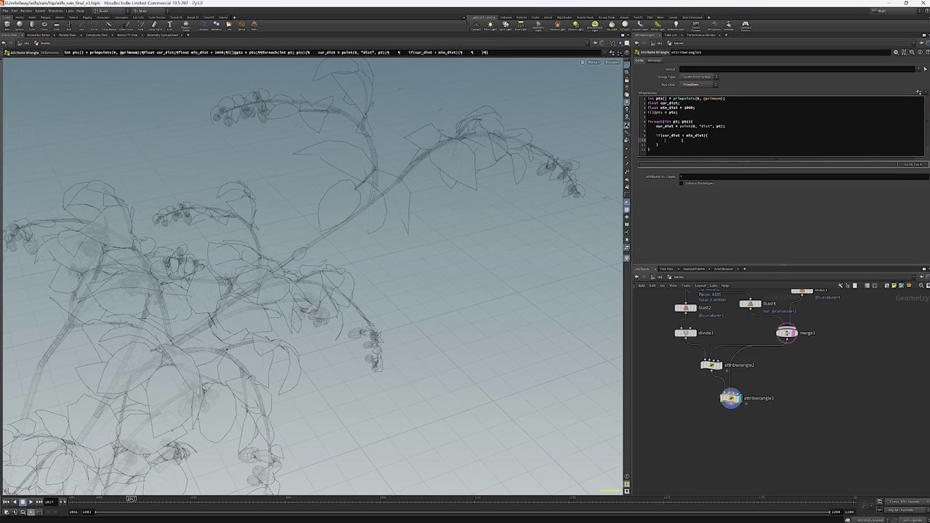
{"action": "type", "text": "min"}
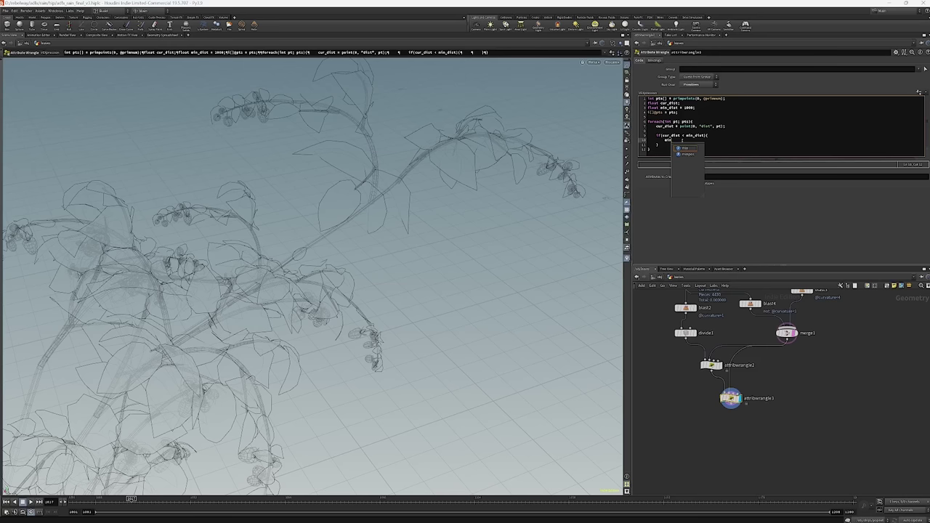
{"action": "type", "text": "_dis"}
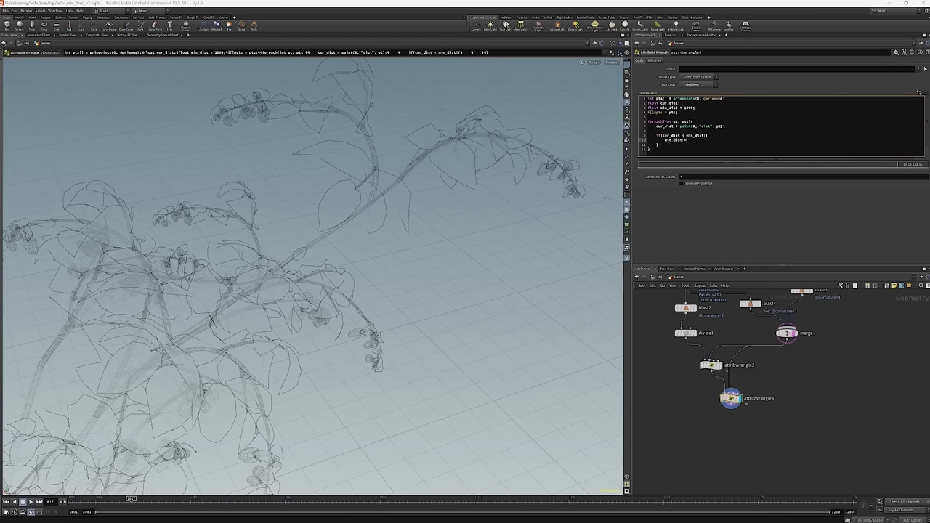
{"action": "type", "text": "t = cur_dist;"}
{"action": "left_click", "coordinate": [713, 193]}
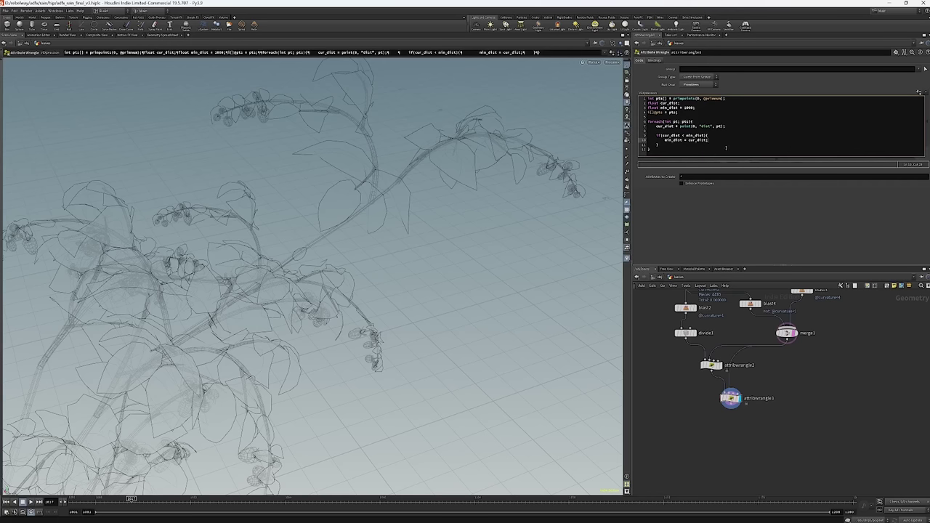
Add min_pt = pt; as the second line inside the if block.
{"action": "key", "text": "Return"}
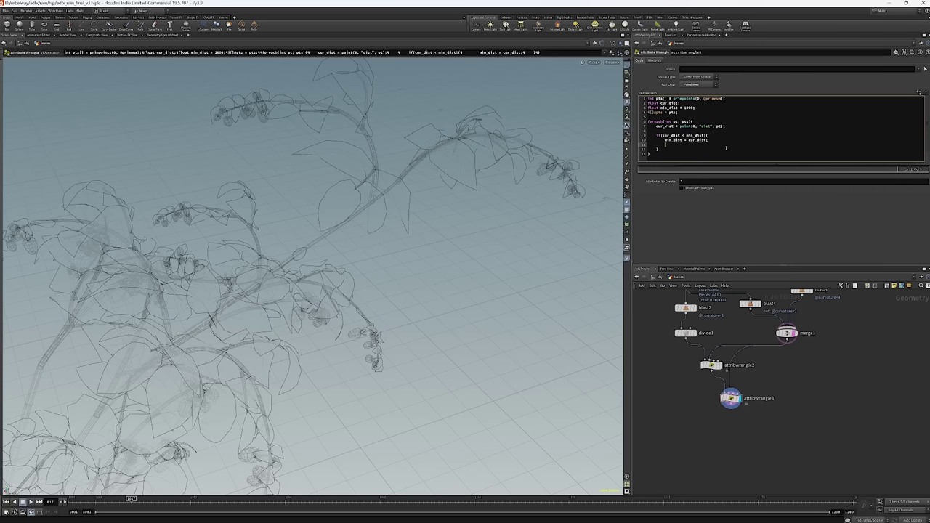
{"action": "type", "text": "min"}
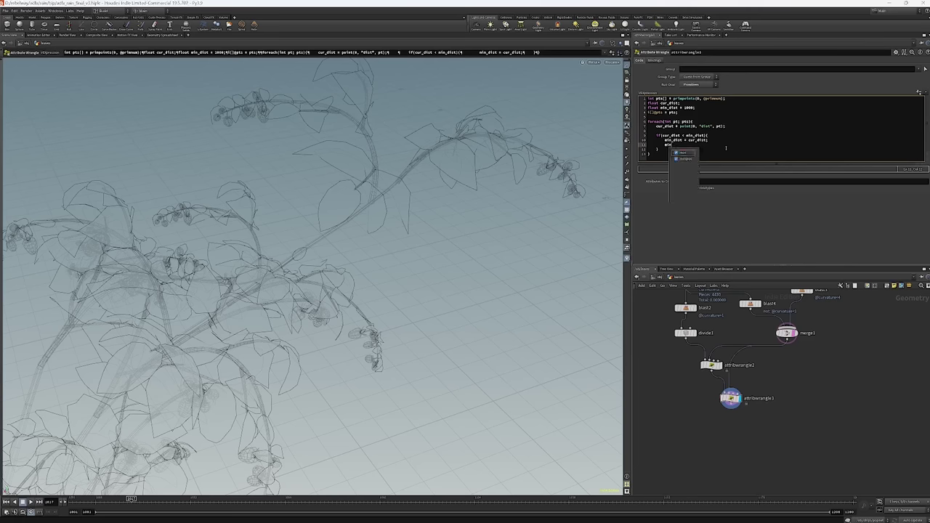
{"action": "type", "text": "_p"}
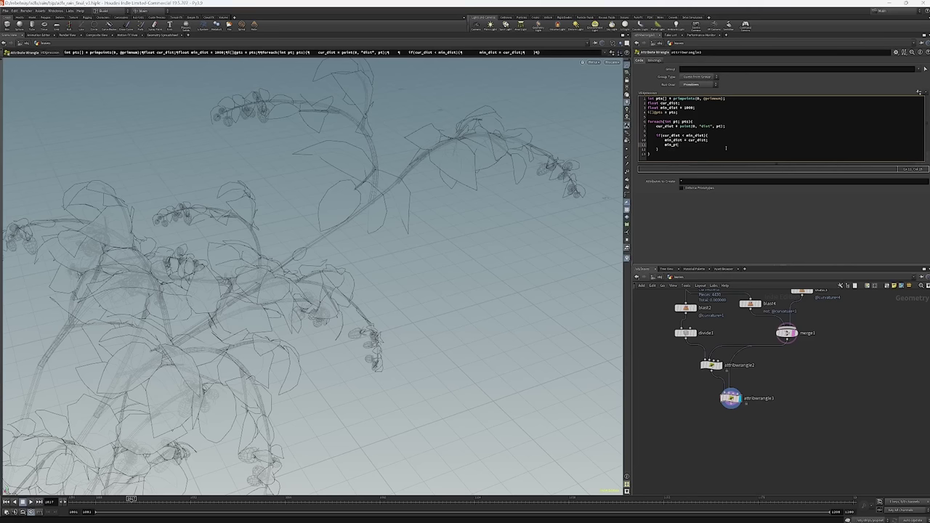
{"action": "type", "text": "t = pt;"}
{"action": "left_click", "coordinate": [673, 121]}
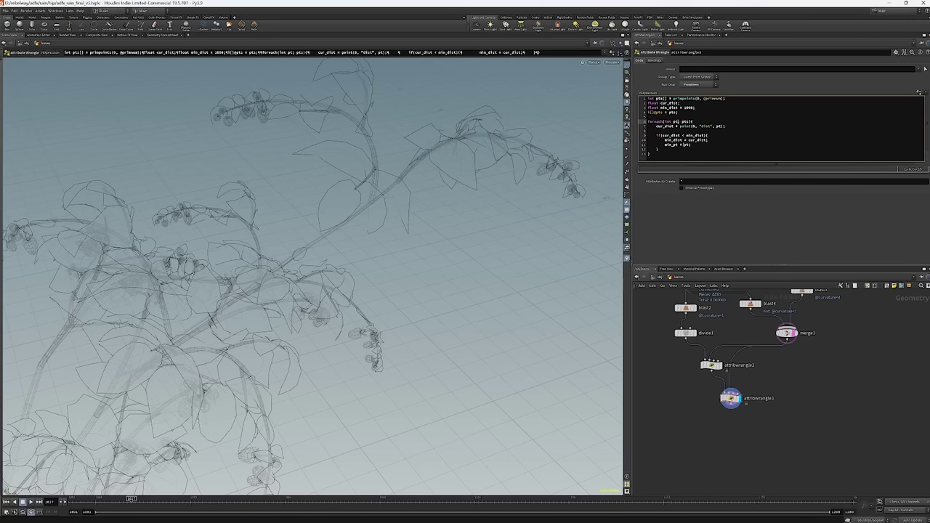
Declare int min_pt = -1; on a new line below the min_dist declaration.
{"action": "left_click", "coordinate": [707, 108]}
{"action": "key", "text": "Return"}
{"action": "type", "text": "int "}
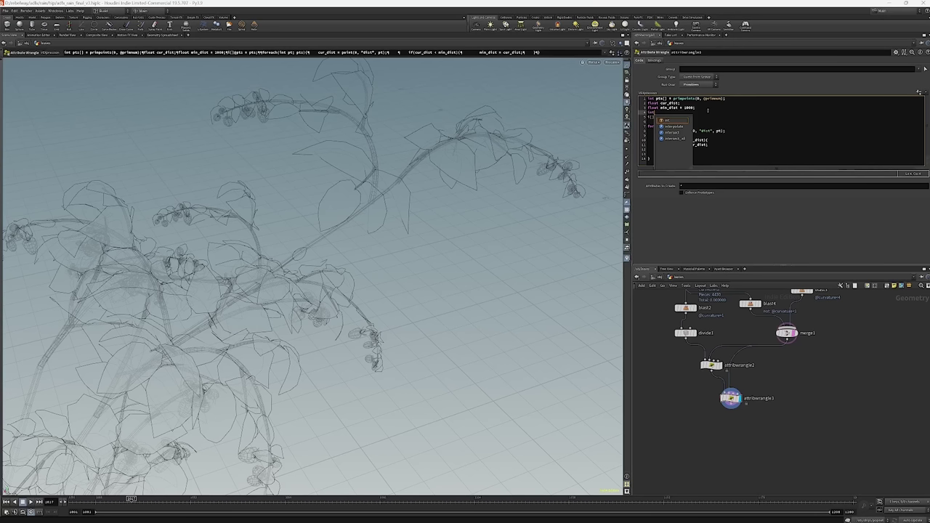
{"action": "type", "text": "min_p"}
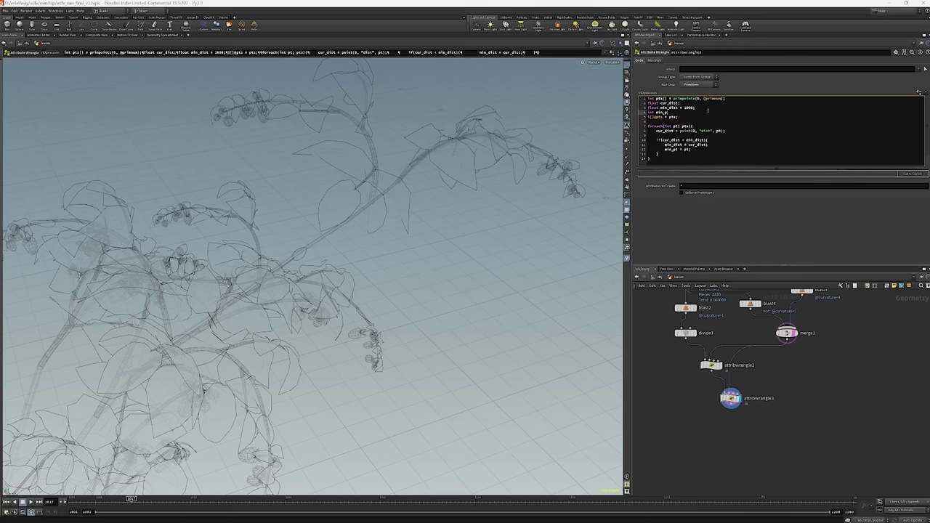
{"action": "type", "text": "t = -1;"}
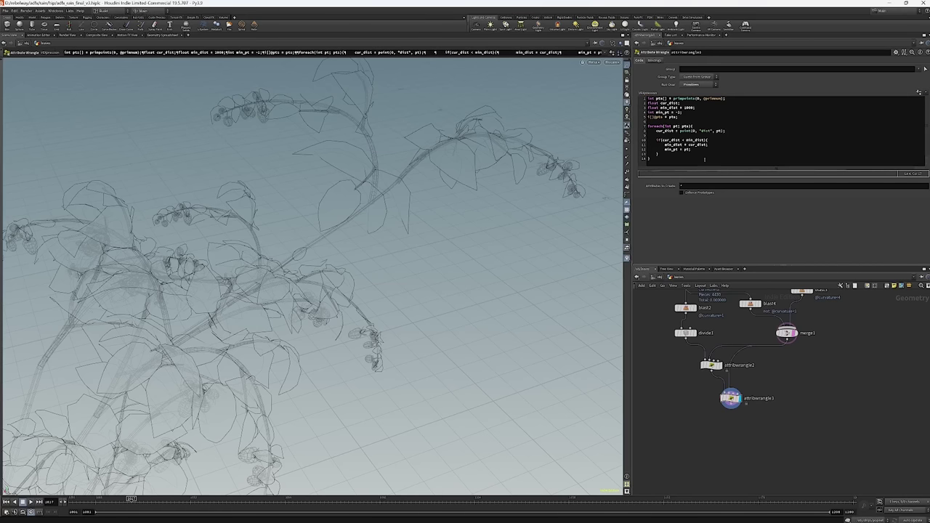
Below the foreach loop, add the line i@min_pt = min_pt; to store the nearest point as a primitive attribute, and apply the code.
{"action": "left_click", "coordinate": [649, 159]}
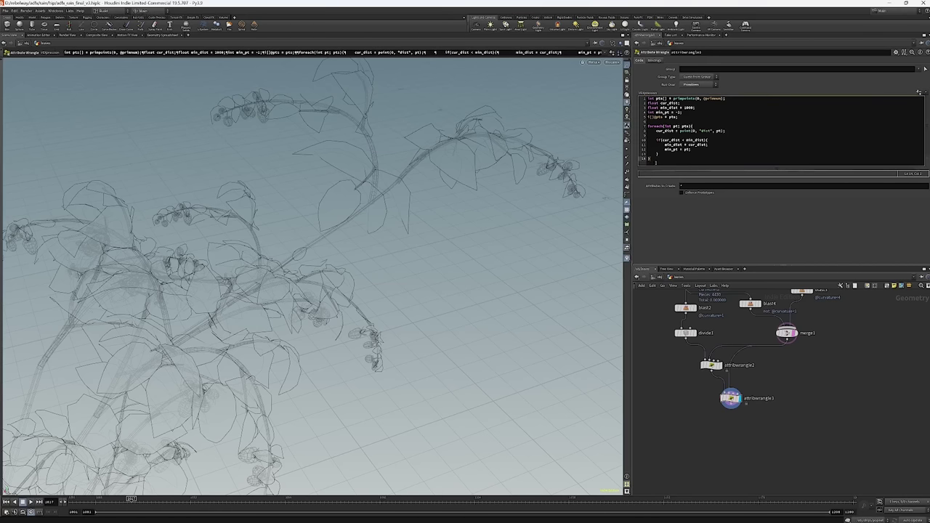
{"action": "key", "text": "Return"}
{"action": "key", "text": "Return"}
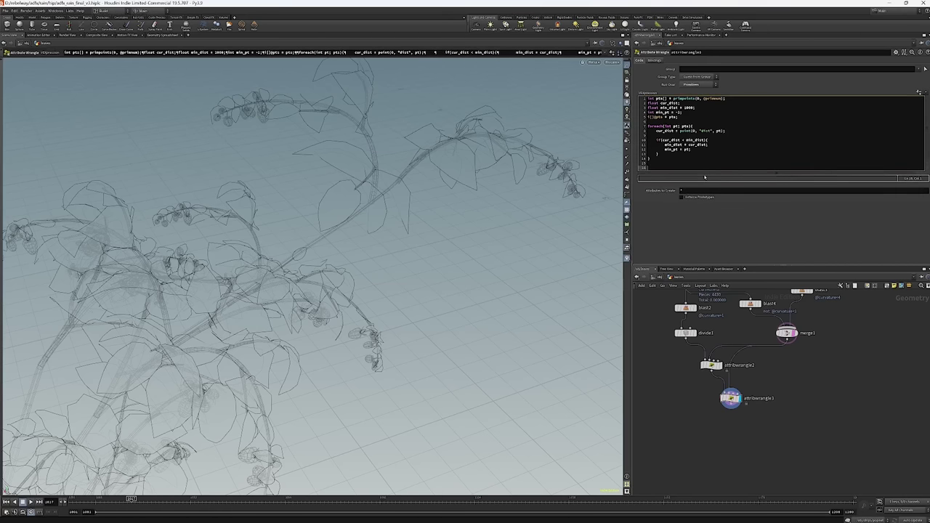
{"action": "type", "text": "s@"}
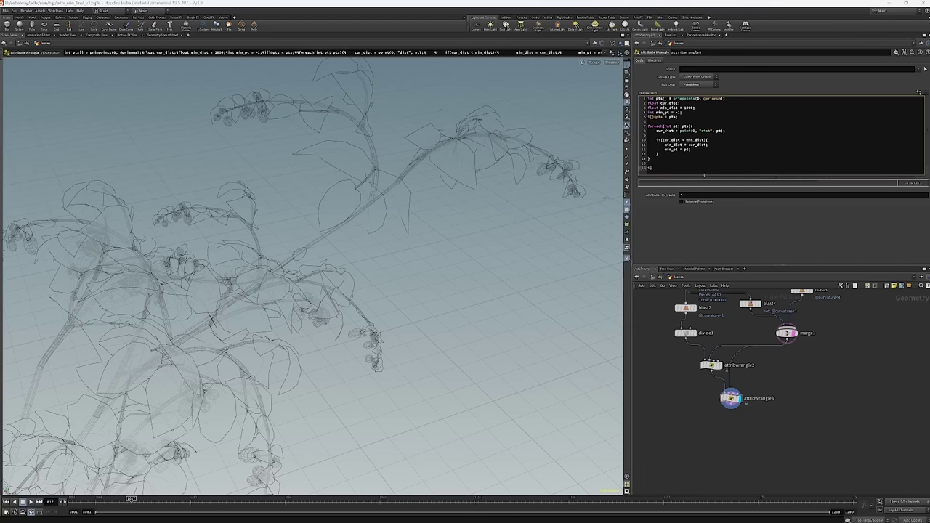
{"action": "type", "text": "nam"}
{"action": "type", "text": "_pt"}
{"action": "type", "text": " = pt;"}
{"action": "left_click", "coordinate": [685, 408]}
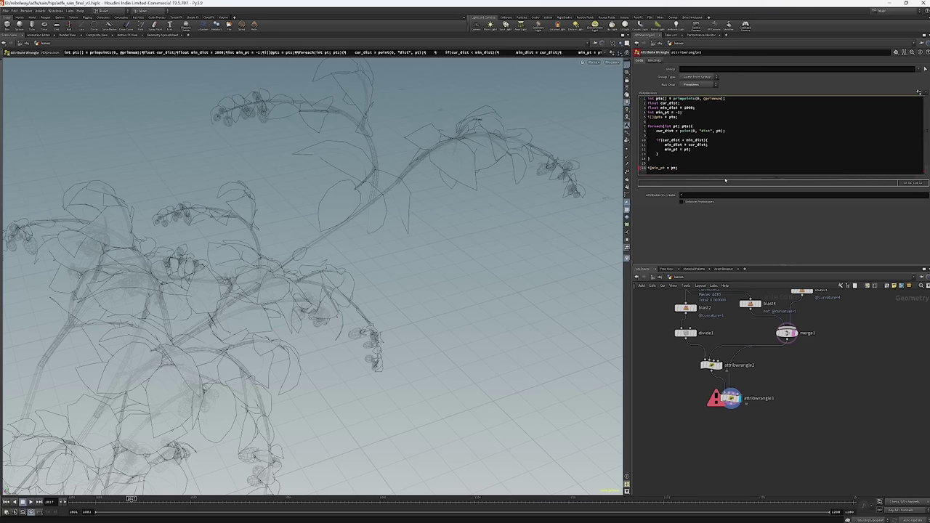
{"action": "left_click", "coordinate": [671, 168]}
{"action": "type", "text": "min_"}
{"action": "left_click", "coordinate": [671, 386]}
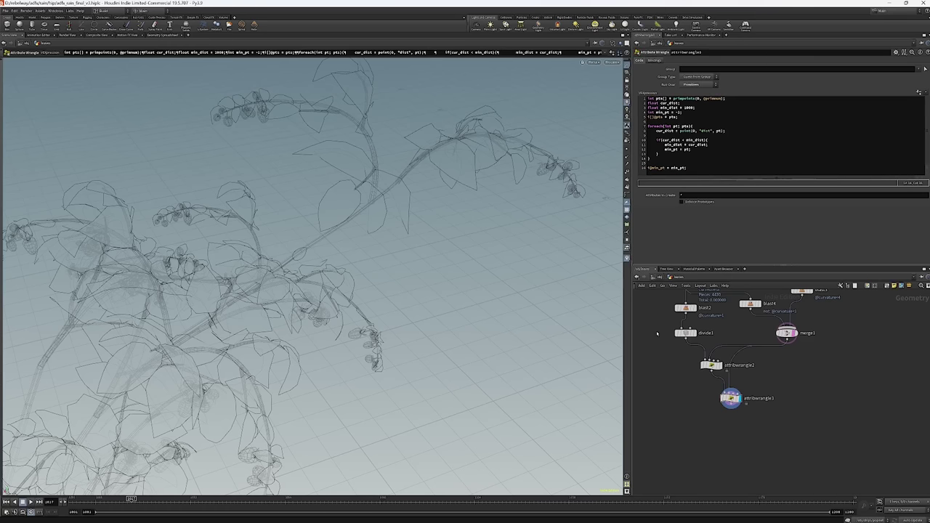
Examine the min_pt and pts primitive attributes of attribwrangle3, with the pts column widened and the rows ordered by primitive number.
{"action": "left_click", "coordinate": [162, 34]}
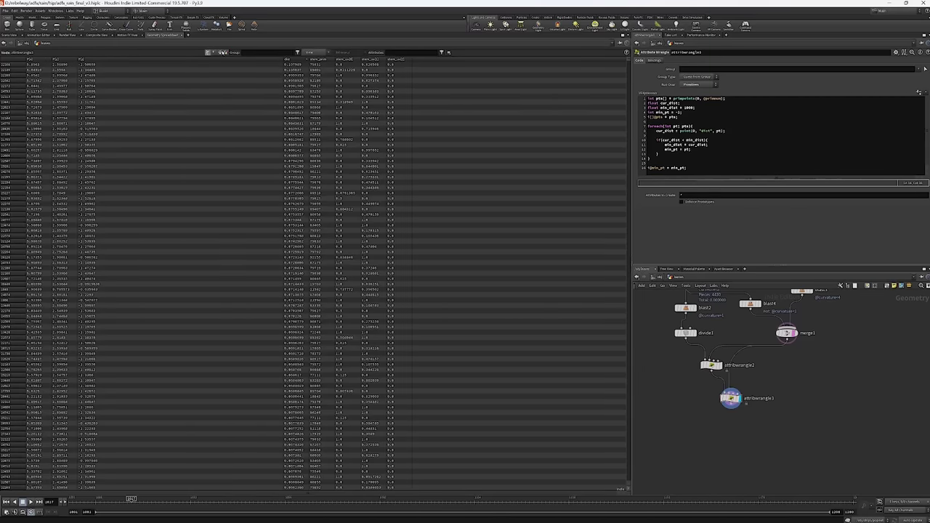
{"action": "left_click", "coordinate": [87, 65]}
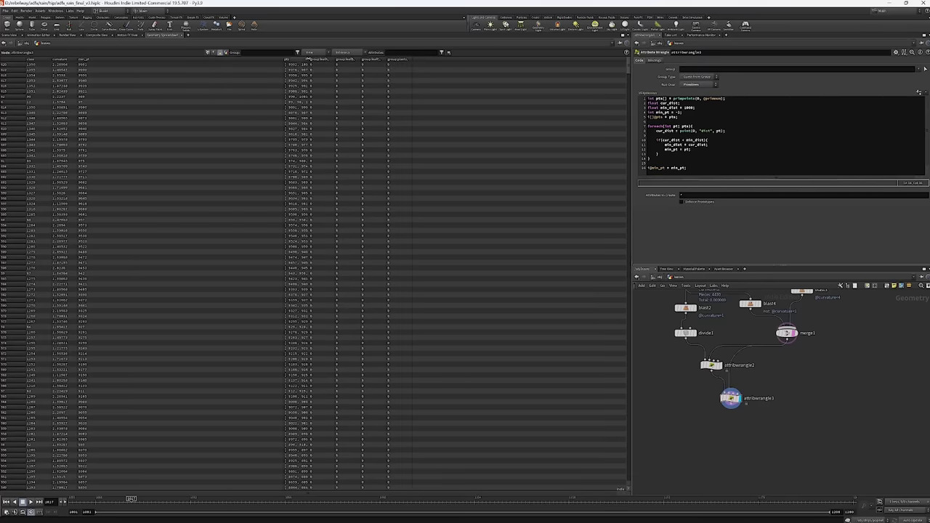
{"action": "left_click_drag", "start_coordinate": [309, 59], "coordinate": [500, 58]}
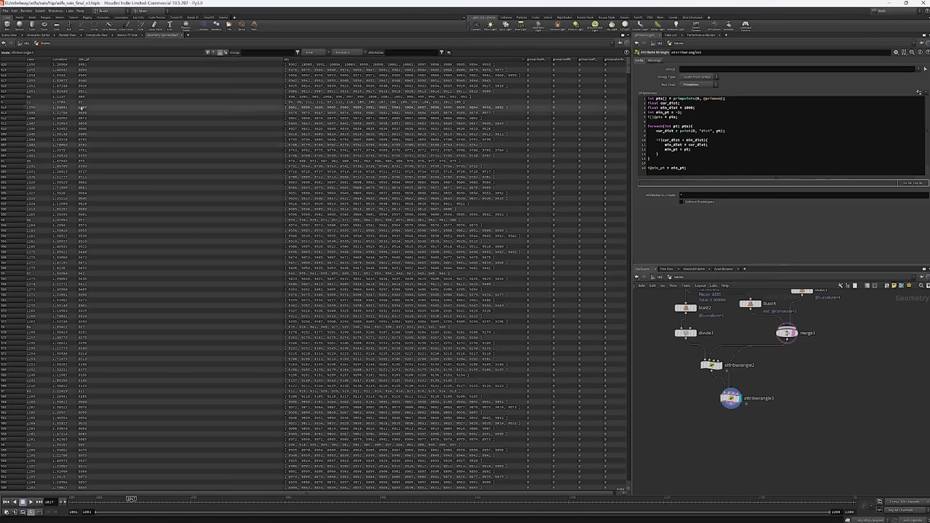
{"action": "left_click", "coordinate": [10, 59]}
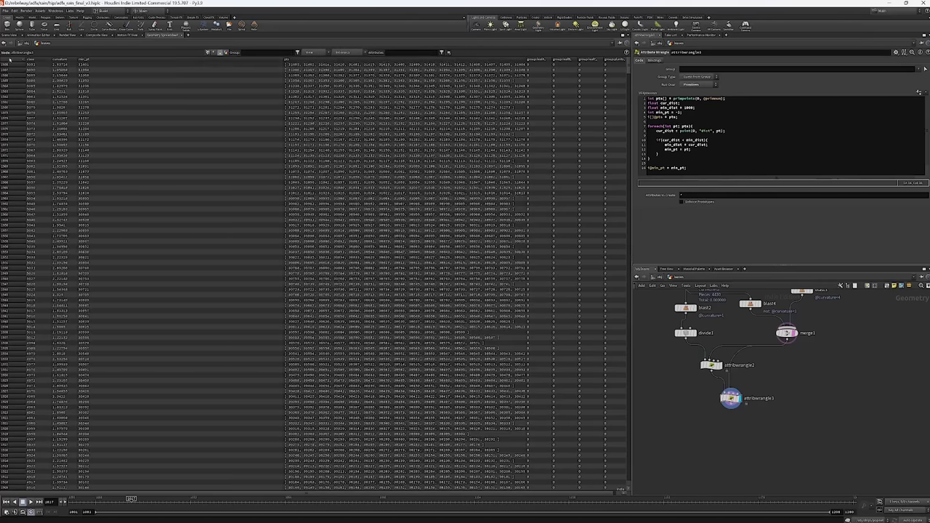
{"action": "left_click", "coordinate": [10, 59]}
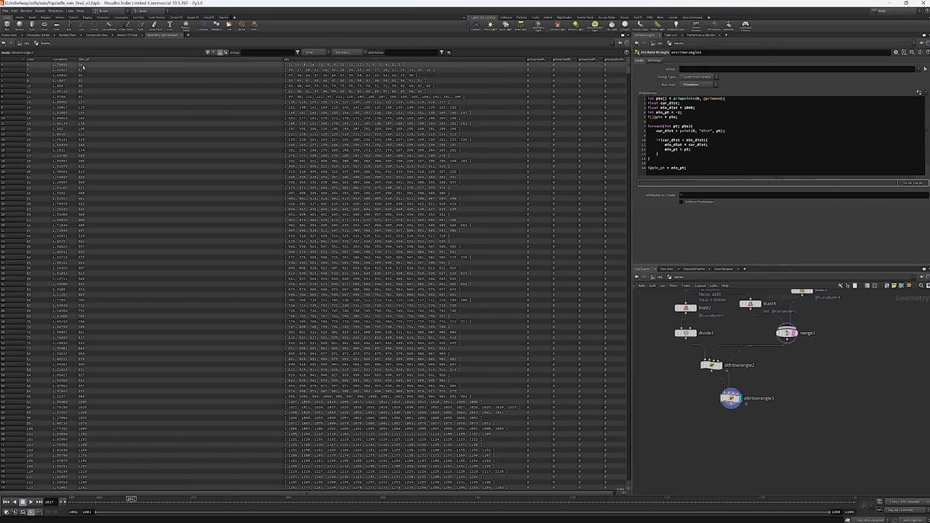
Add a Blast node below attribwrangle3 and connect it to that wrangle's output.
{"action": "key", "text": "Tab"}
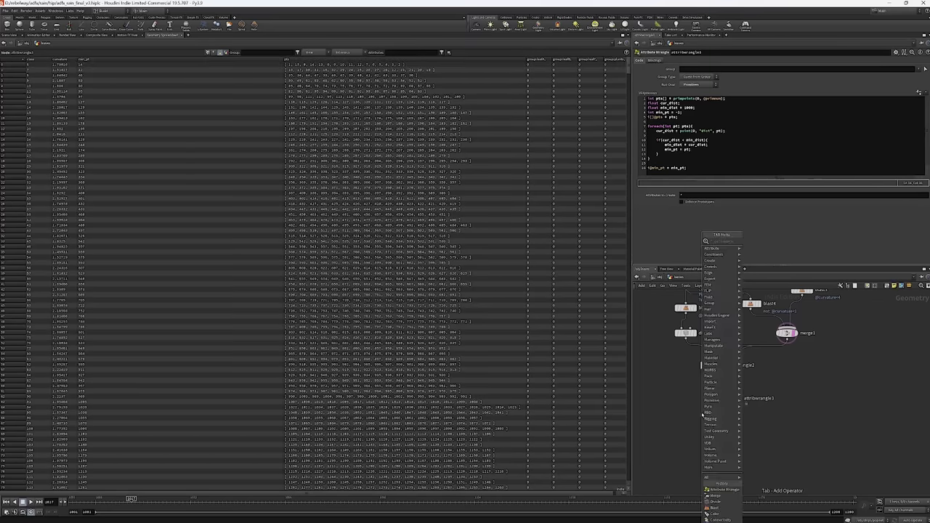
{"action": "type", "text": "blast"}
{"action": "key", "text": "Return"}
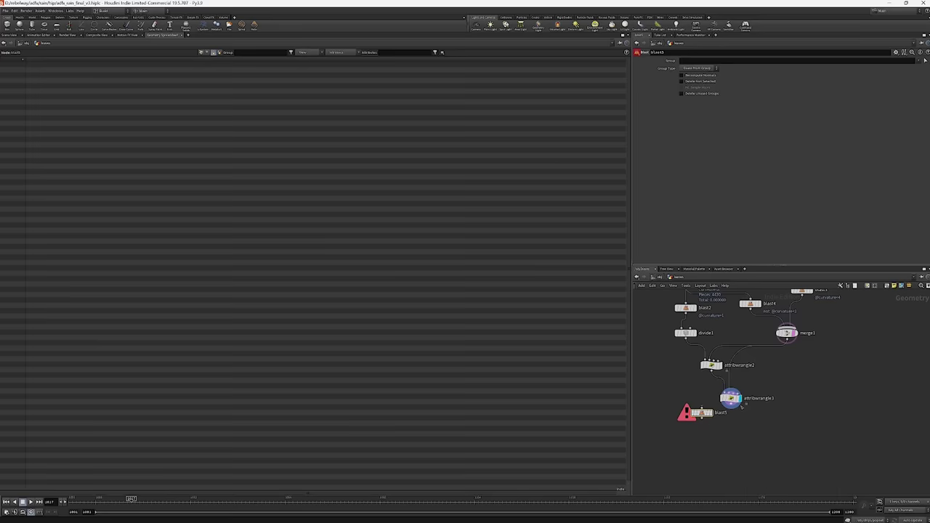
{"action": "left_click_drag", "start_coordinate": [701, 409], "coordinate": [731, 405]}
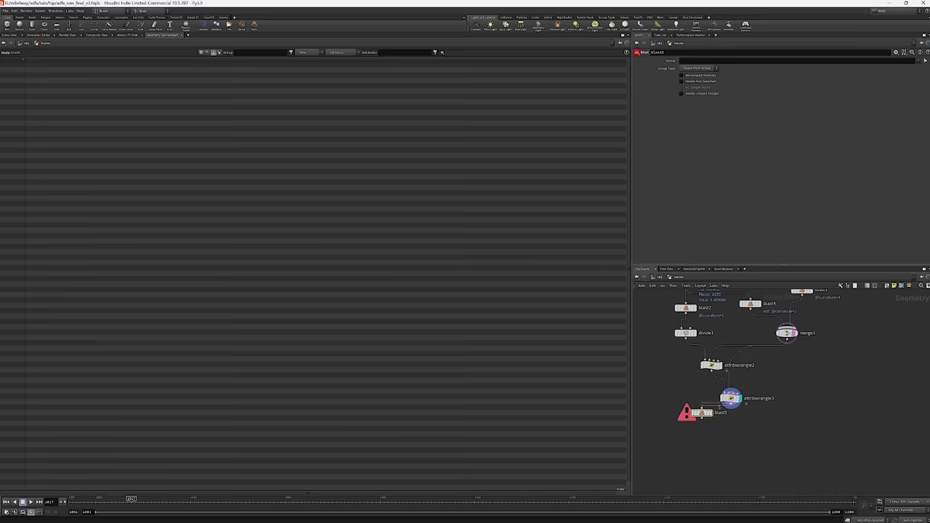
Set the Blast node's group to 0 with Delete Non Selected enabled, place it under attribwrangle3, and display it.
{"action": "left_click", "coordinate": [710, 62]}
{"action": "type", "text": "0"}
{"action": "key", "text": "Return"}
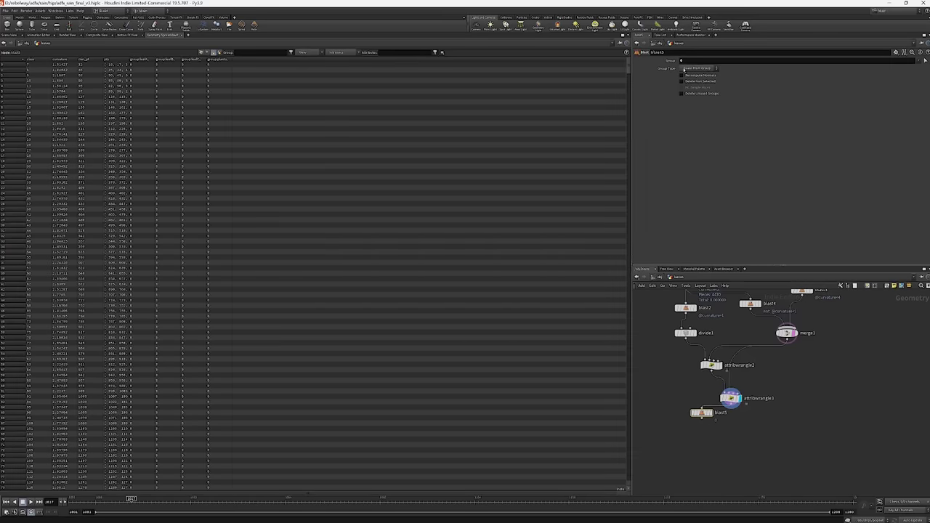
{"action": "left_click", "coordinate": [682, 80]}
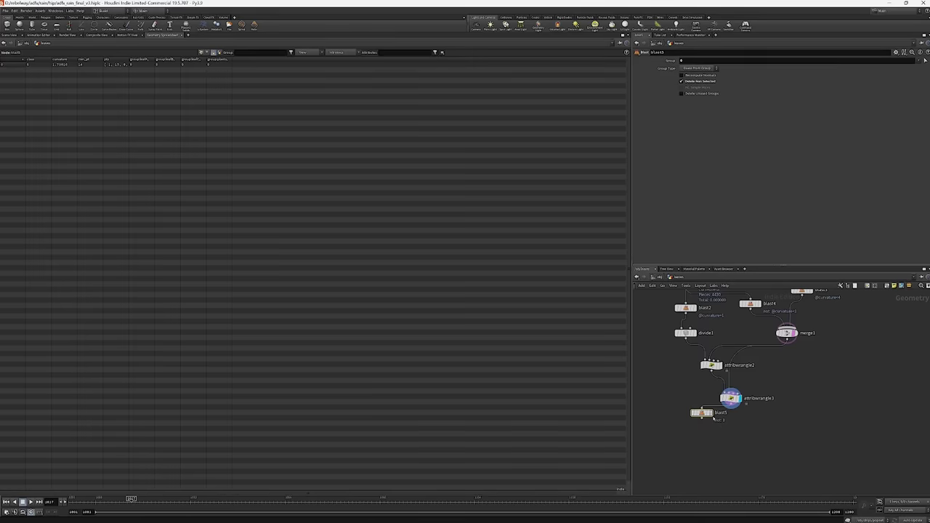
{"action": "left_click_drag", "start_coordinate": [703, 418], "coordinate": [721, 425]}
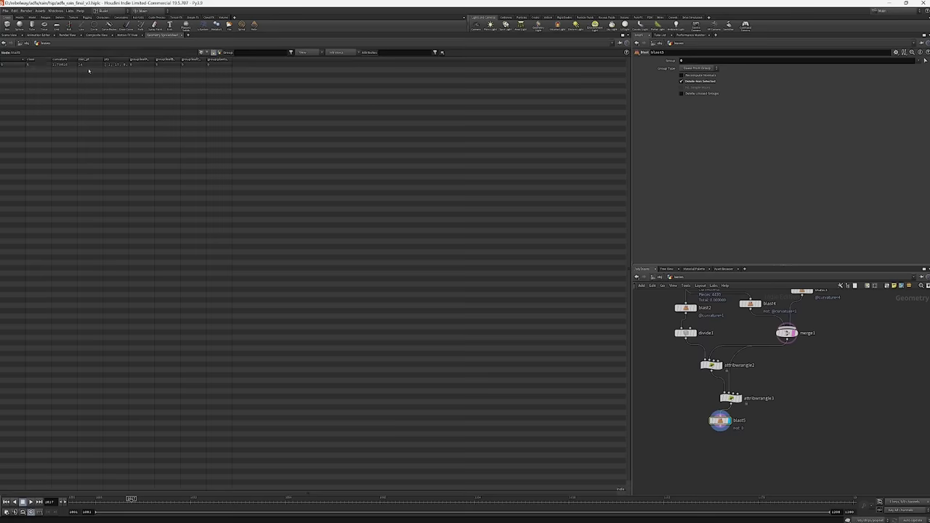
Widen the pts column for the isolated leaf and inspect its outline up close in the viewport with point numbers shown.
{"action": "left_click_drag", "start_coordinate": [129, 60], "coordinate": [218, 64]}
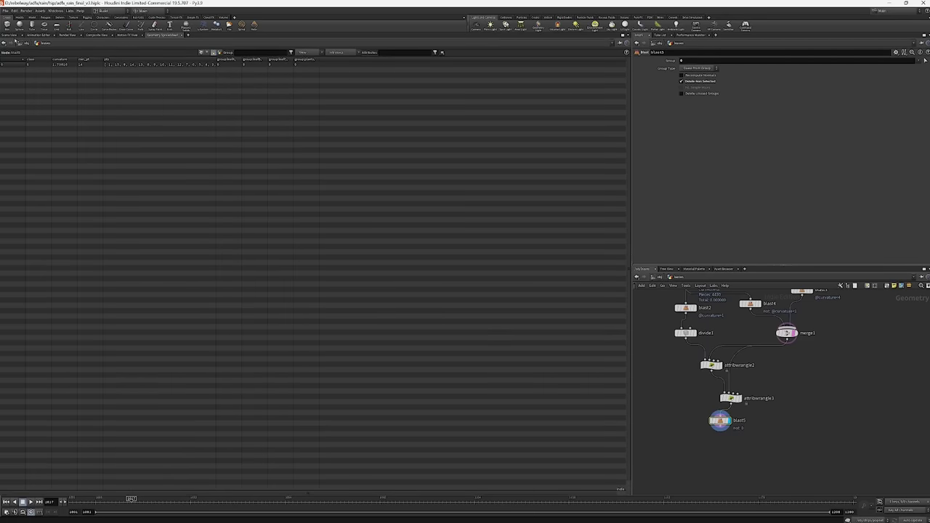
{"action": "left_click", "coordinate": [10, 34]}
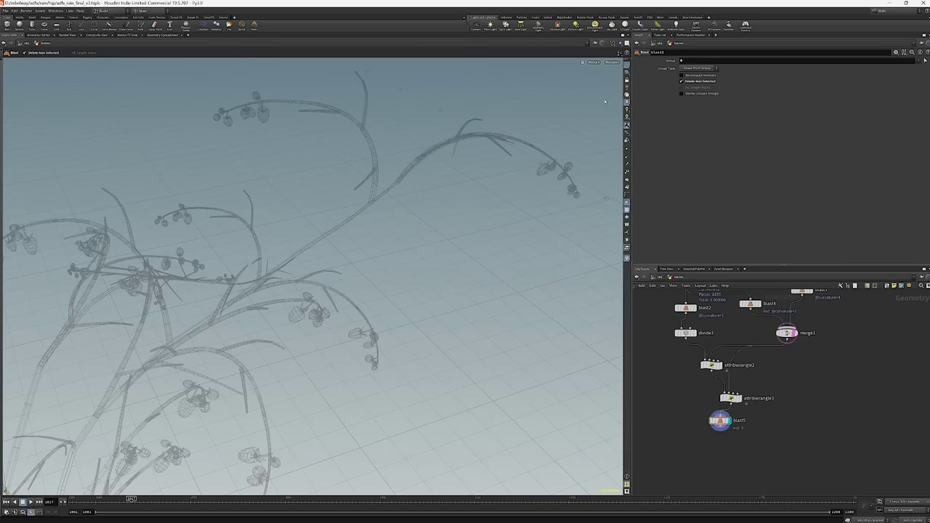
{"action": "scroll", "coordinate": [336, 283], "scroll_direction": "up", "scroll_amount": 10}
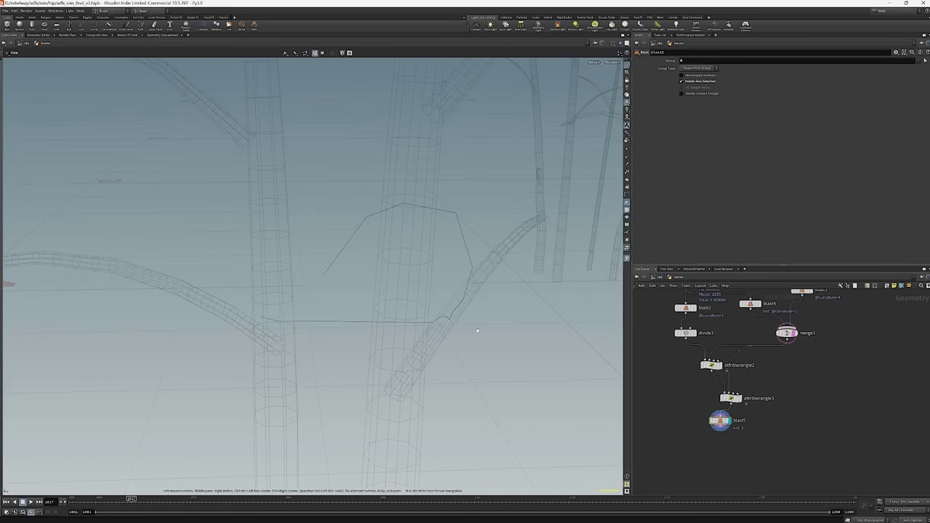
{"action": "left_click_drag", "start_coordinate": [550, 279], "coordinate": [366, 268]}
{"action": "key", "text": "Return"}
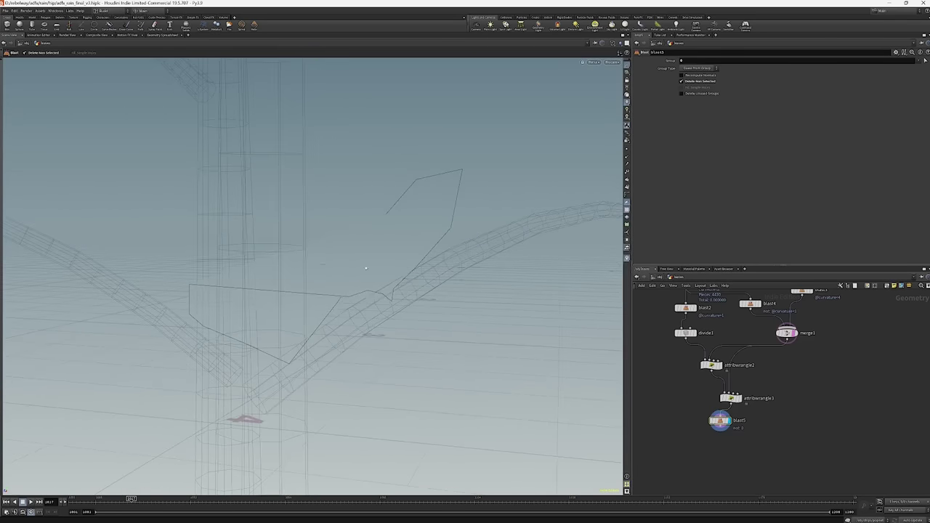
{"action": "key", "text": "Escape"}
{"action": "left_click_drag", "start_coordinate": [473, 266], "coordinate": [418, 301]}
{"action": "scroll", "coordinate": [418, 300], "scroll_direction": "up", "scroll_amount": 10}
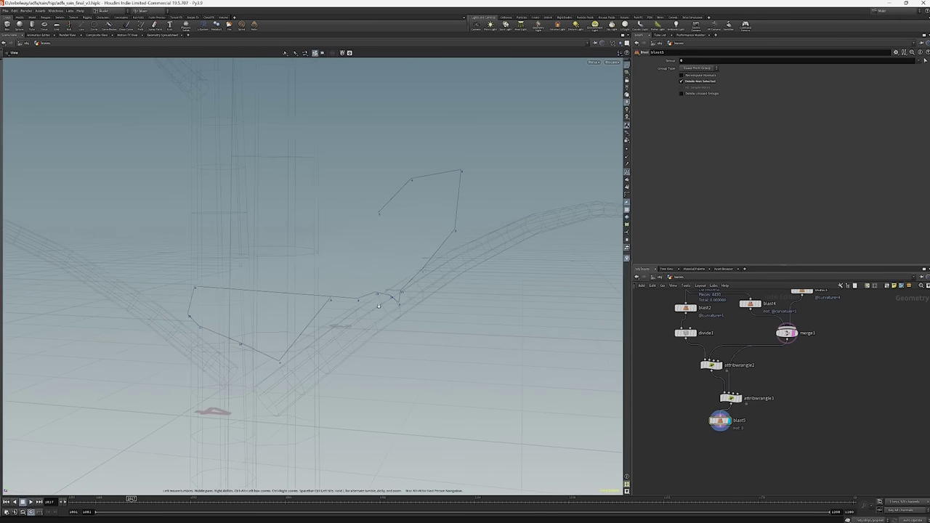
{"action": "key", "text": "Return"}
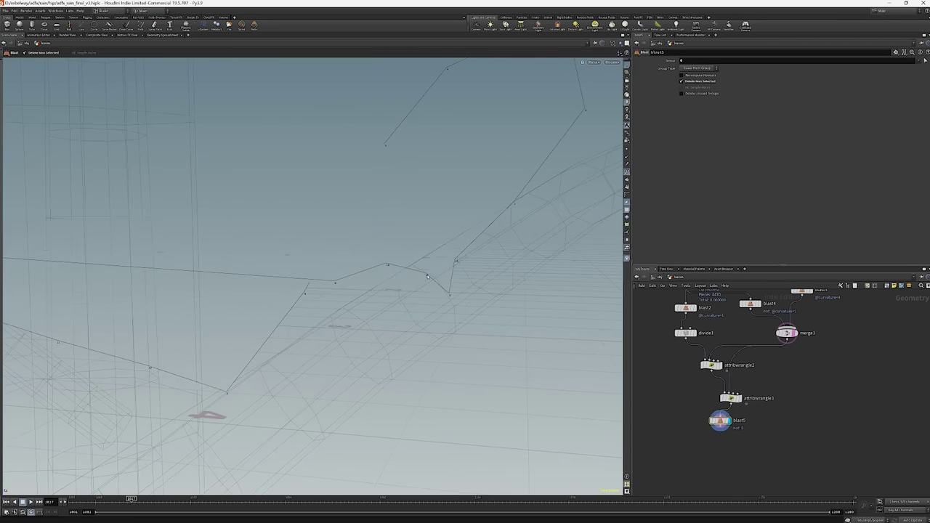
Examine from several angles where the isolated leaf's stored min_pt point lies relative to the nearby stem.
{"action": "key", "text": "Escape"}
{"action": "left_click_drag", "start_coordinate": [420, 281], "coordinate": [340, 314]}
{"action": "key", "text": "Return"}
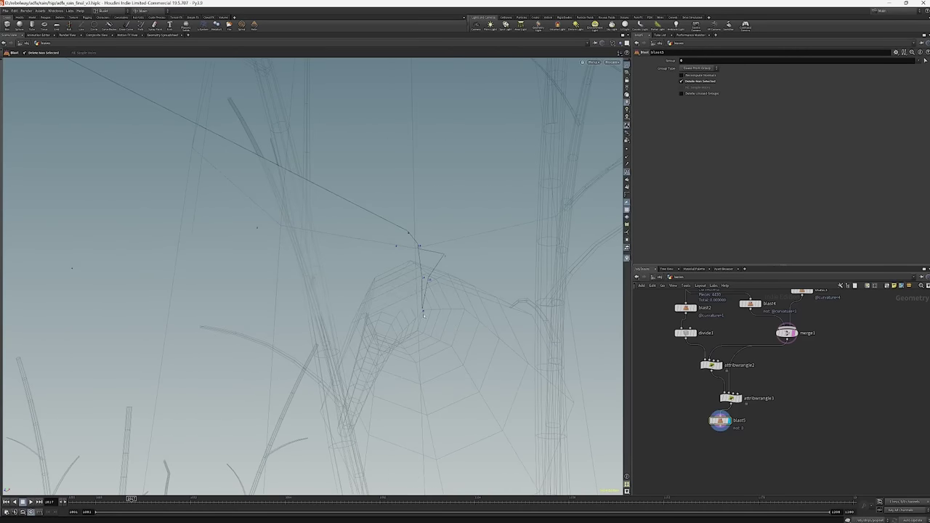
{"action": "key", "text": "Escape"}
{"action": "left_click_drag", "start_coordinate": [426, 310], "coordinate": [483, 246]}
{"action": "key", "text": "Return"}
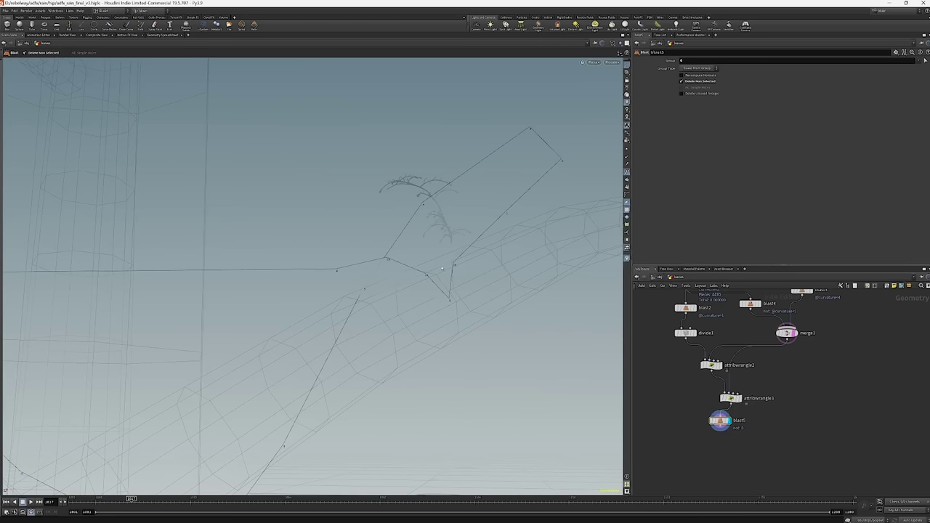
{"action": "key", "text": "Escape"}
{"action": "left_click_drag", "start_coordinate": [438, 277], "coordinate": [273, 292]}
{"action": "key", "text": "Return"}
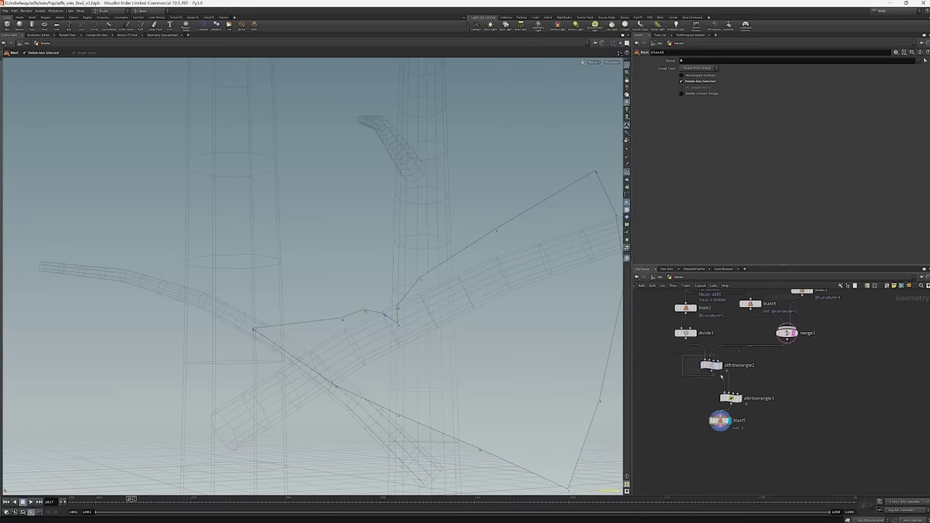
Review the stem distance code in attribwrangle2 and switch the display back to attribwrangle3.
{"action": "left_click", "coordinate": [710, 365]}
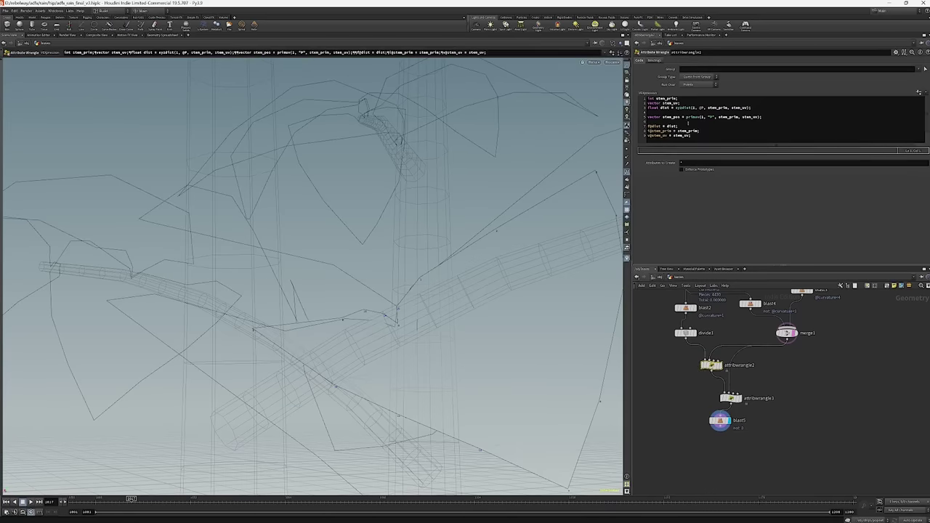
{"action": "left_click", "coordinate": [729, 398]}
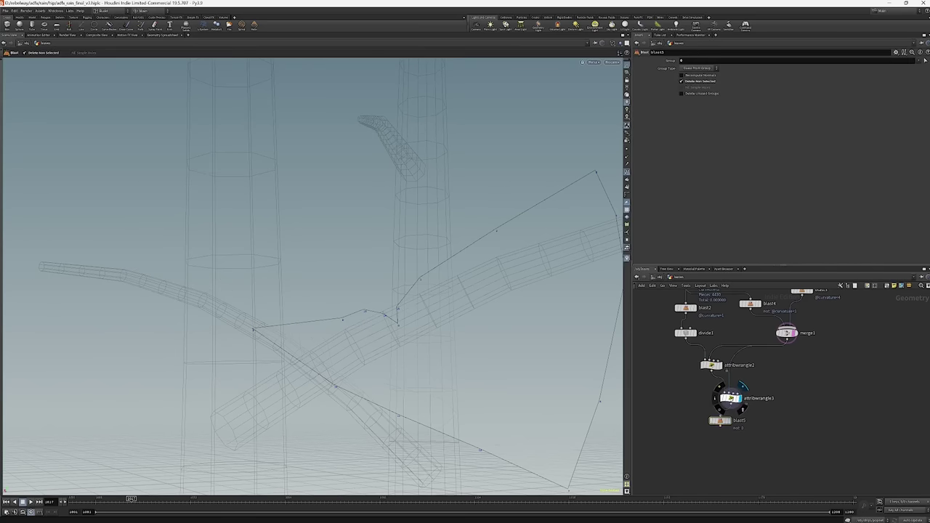
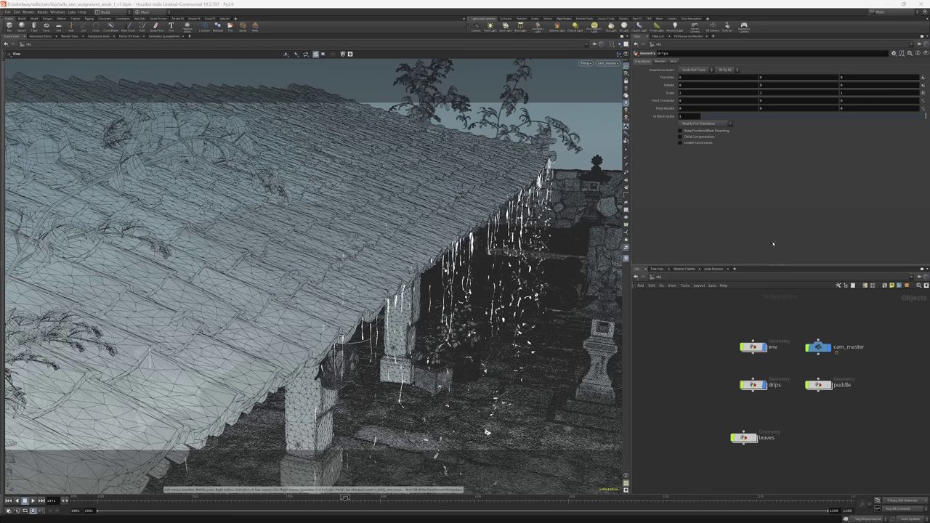
Save the rain assignment scene file.
{"action": "key", "text": "ctrl+s"}
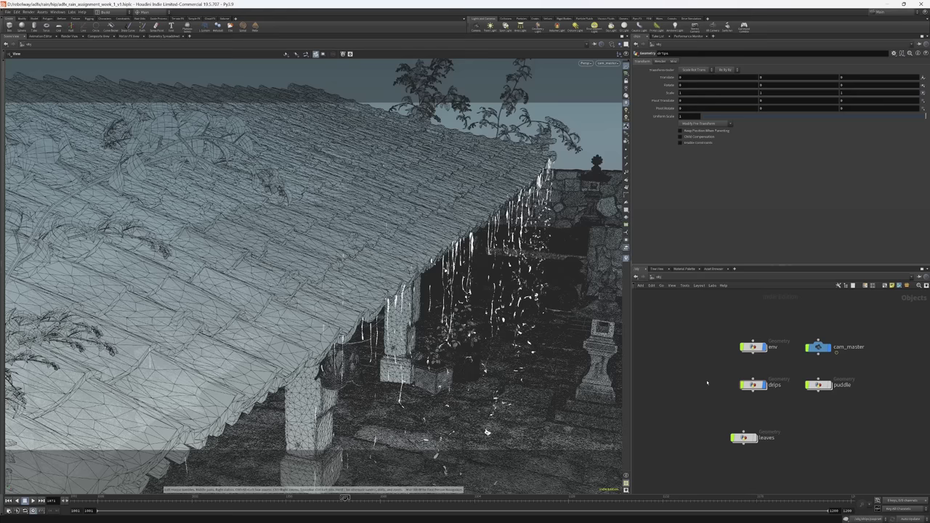
{"action": "key", "text": "Tab"}
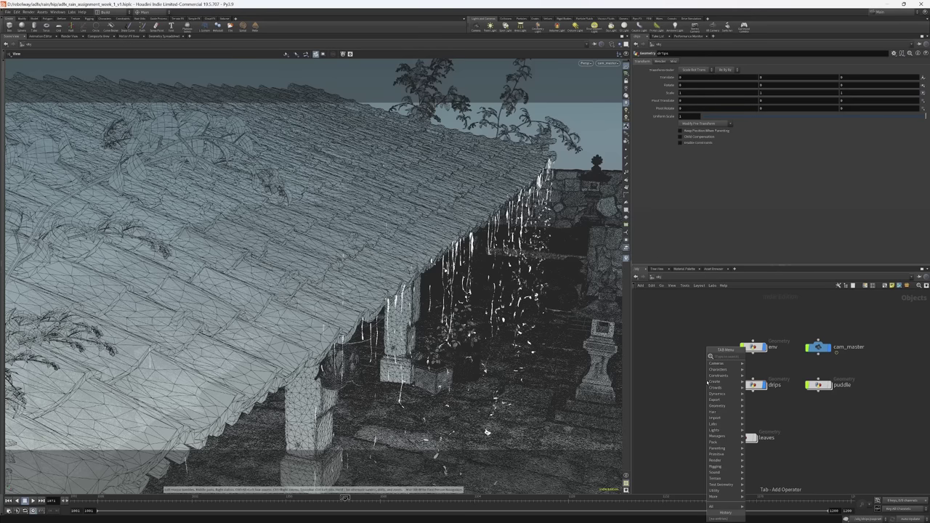
{"action": "type", "text": "t"}
{"action": "key", "text": "Escape"}
{"action": "key", "text": "Tab"}
{"action": "type", "text": "t"}
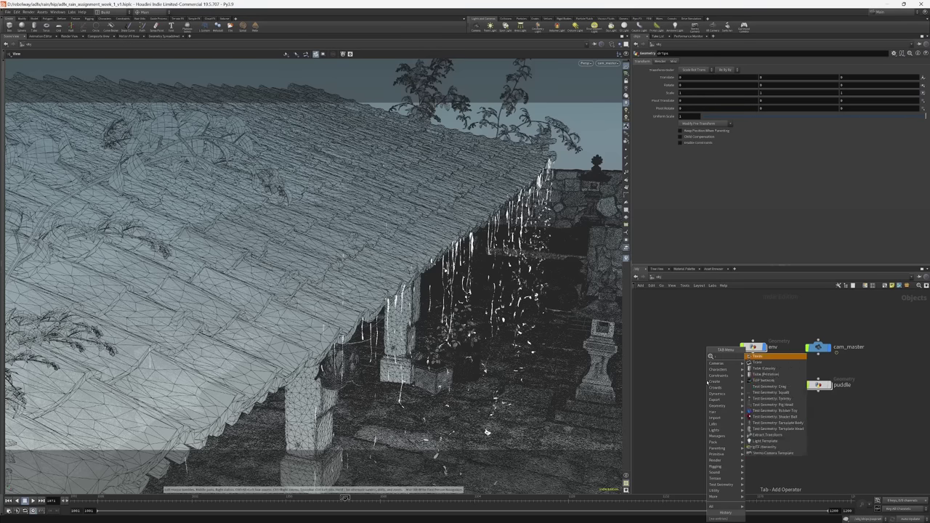
{"action": "type", "text": "e"}
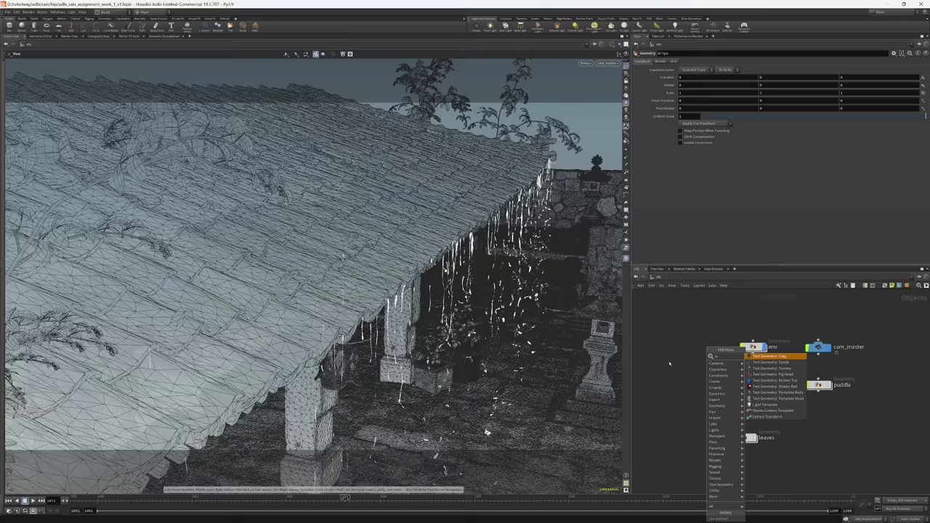
{"action": "key", "text": "Escape"}
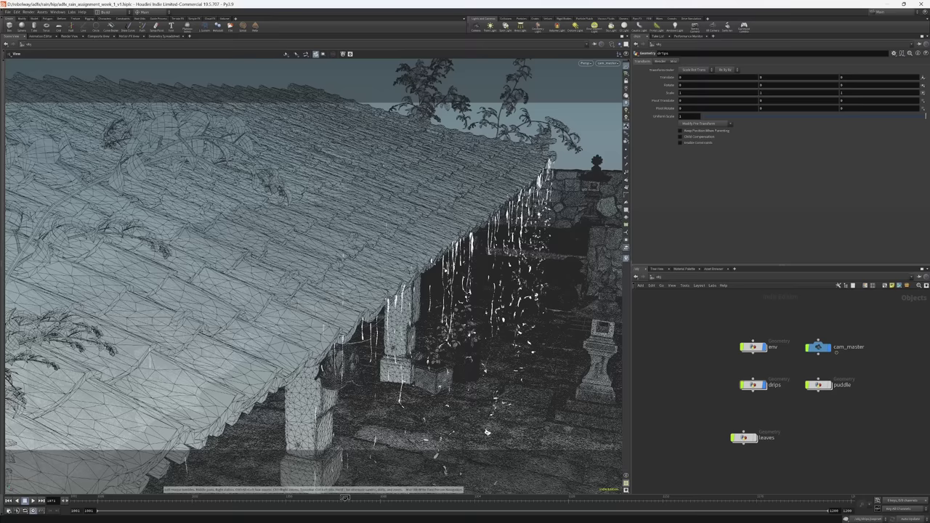
{"action": "left_click_drag", "start_coordinate": [487, 432], "coordinate": [385, 415], "text": "alt"}
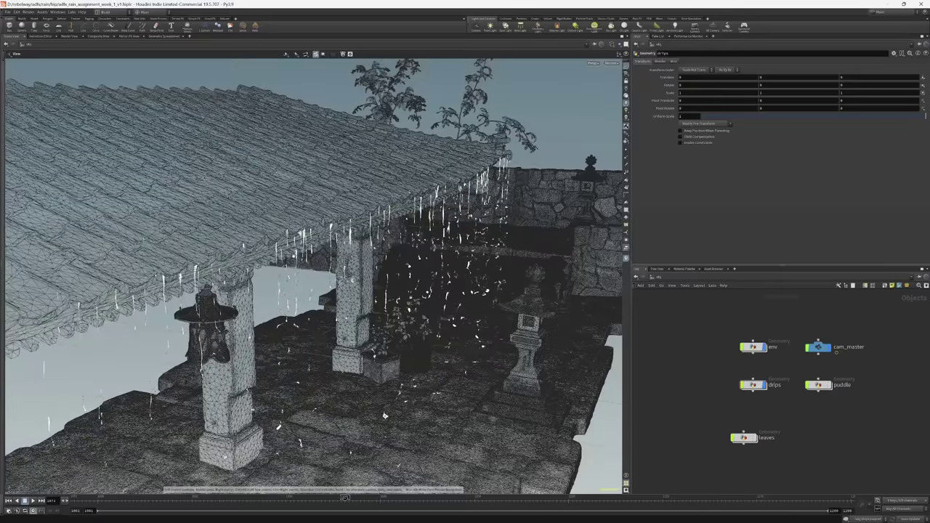